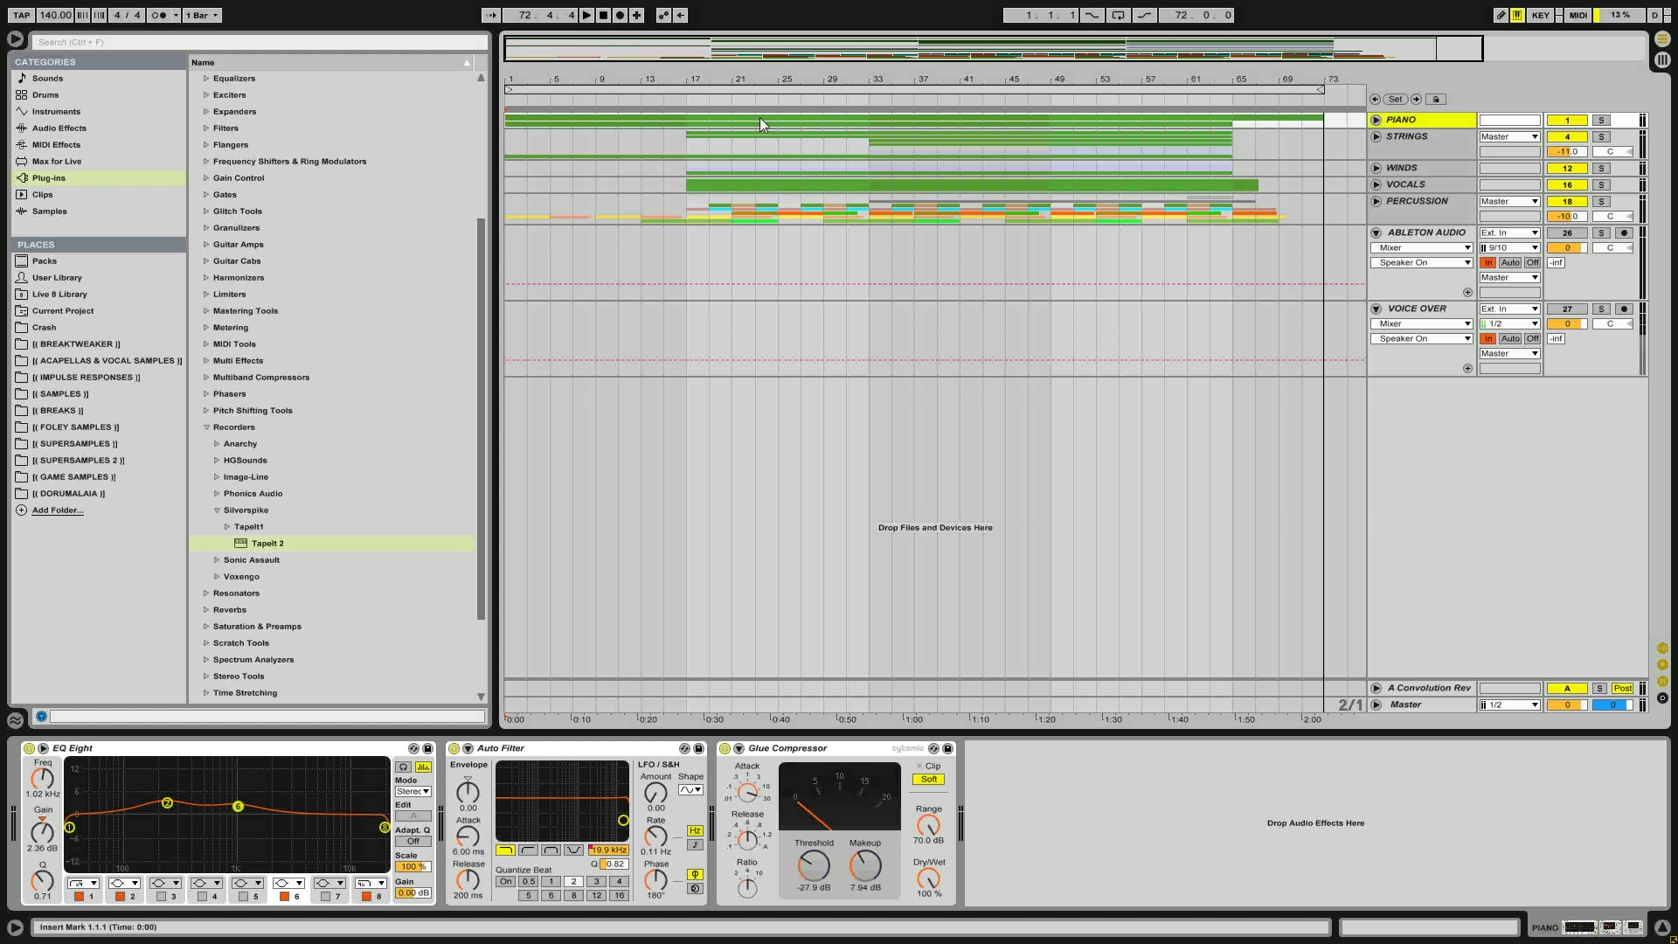
Inspect both PIANO CHORDS tracks inside the PIANO group, with the playhead at the start of the arrangement
click(507, 117)
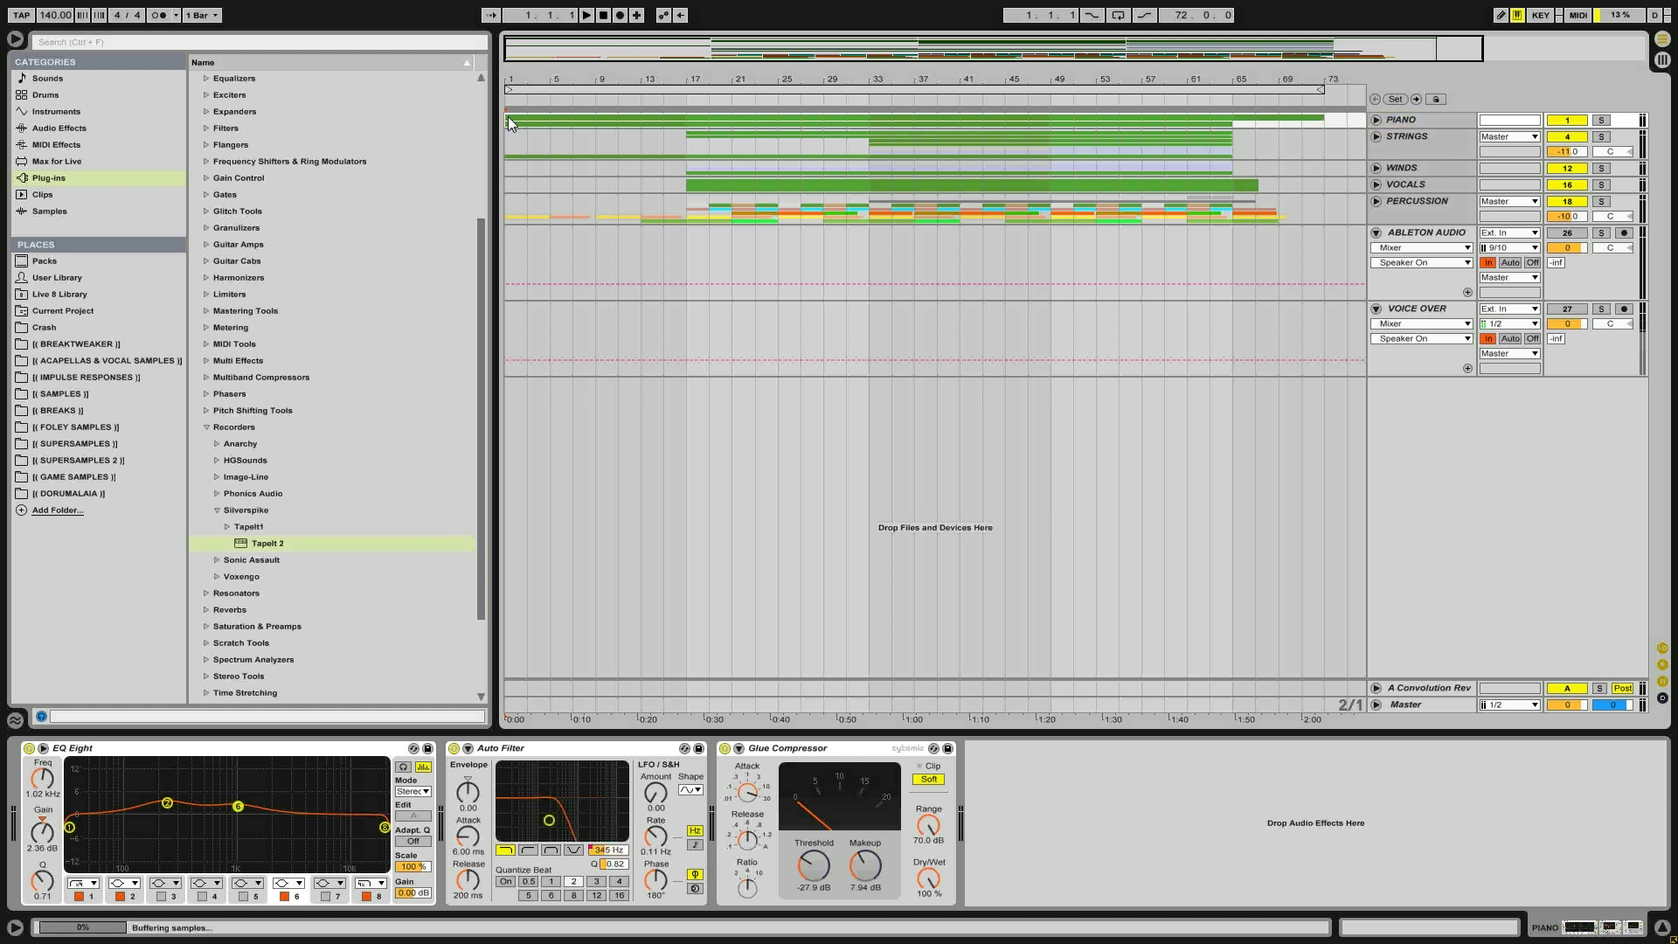
click(1376, 121)
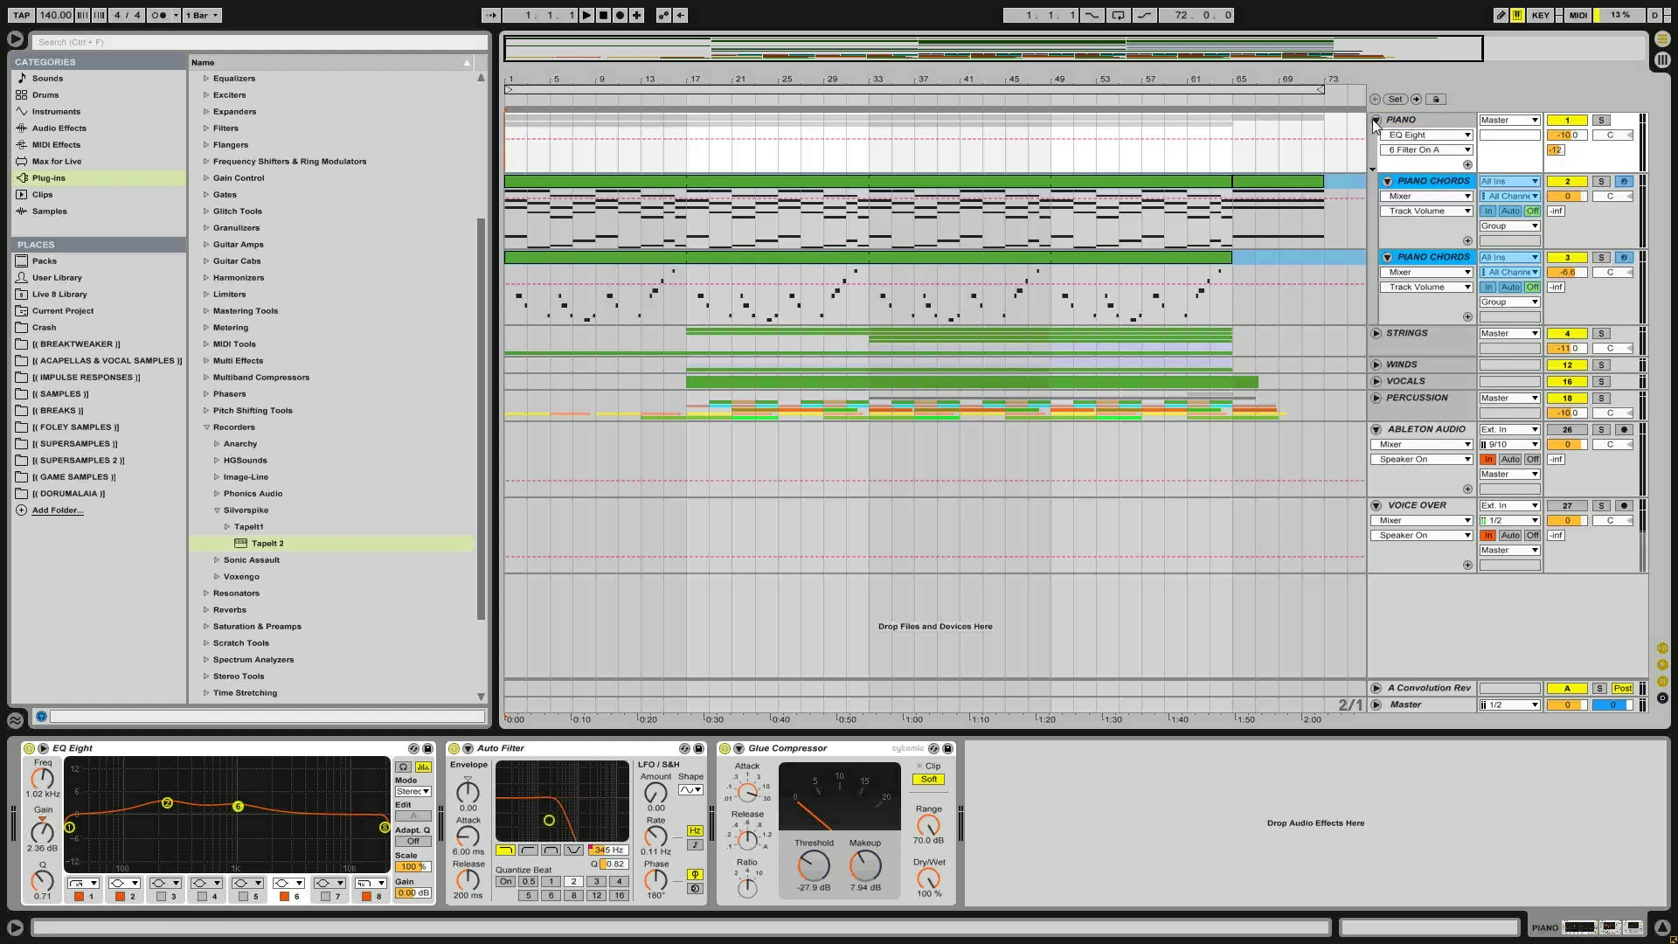
click(1441, 194)
click(1438, 265)
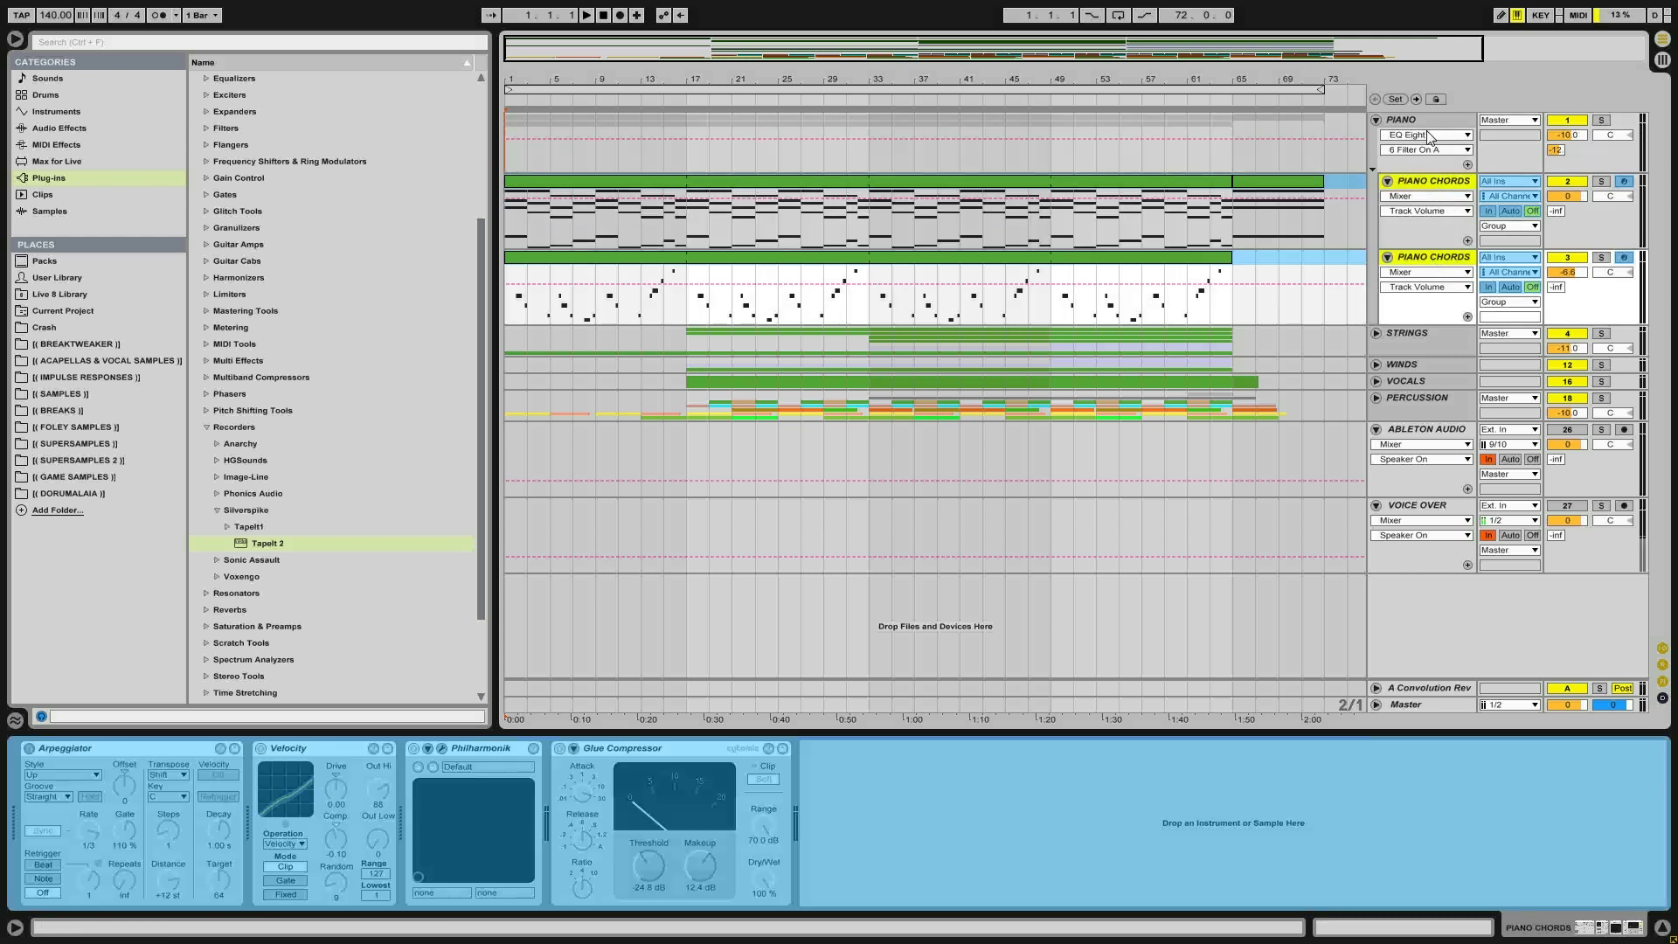
click(1377, 120)
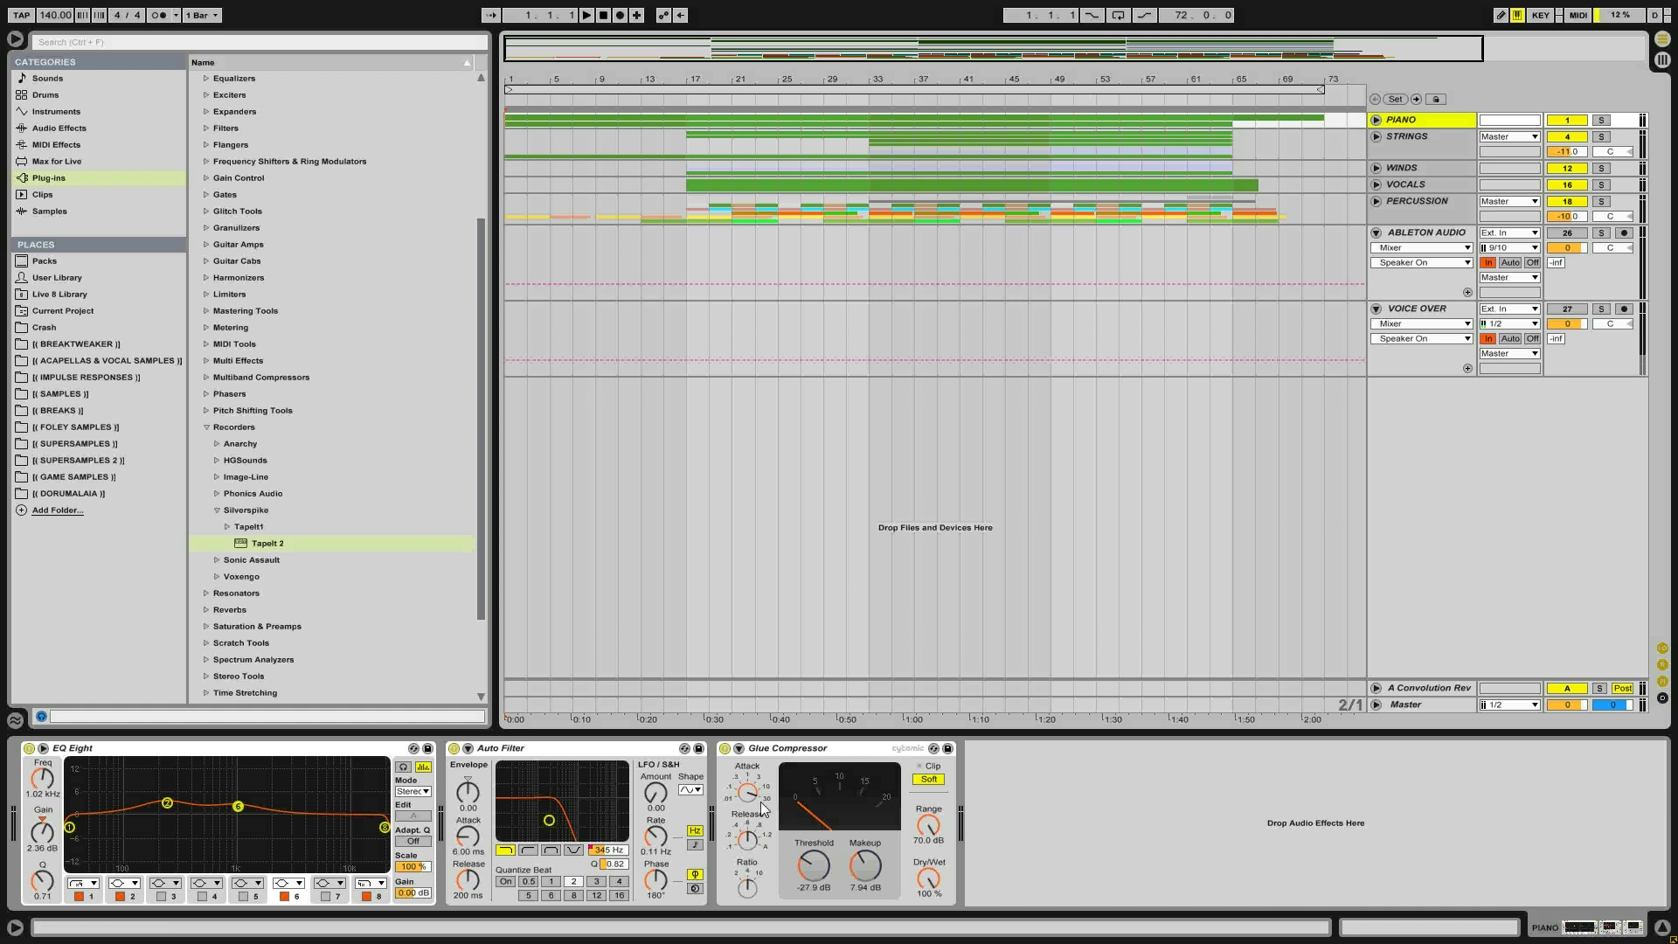
Bypass the Auto Filter on the PIANO, STRINGS, WINDS and VOCALS groups and check the PERCUSSION group for one
click(452, 757)
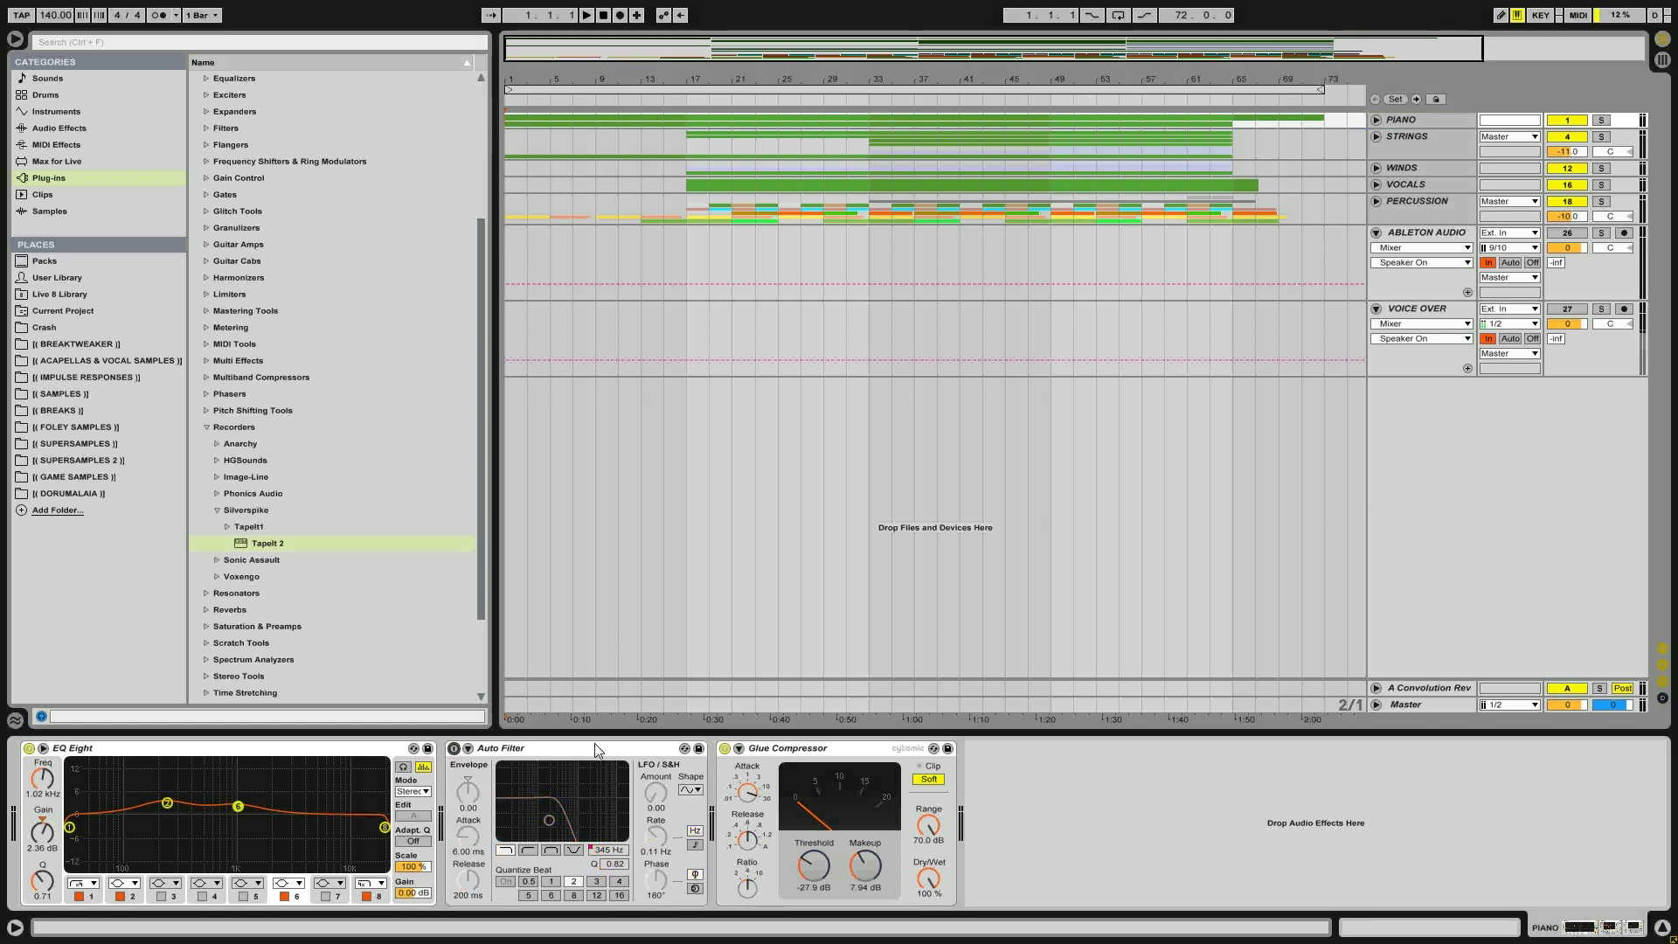
click(1392, 145)
click(454, 749)
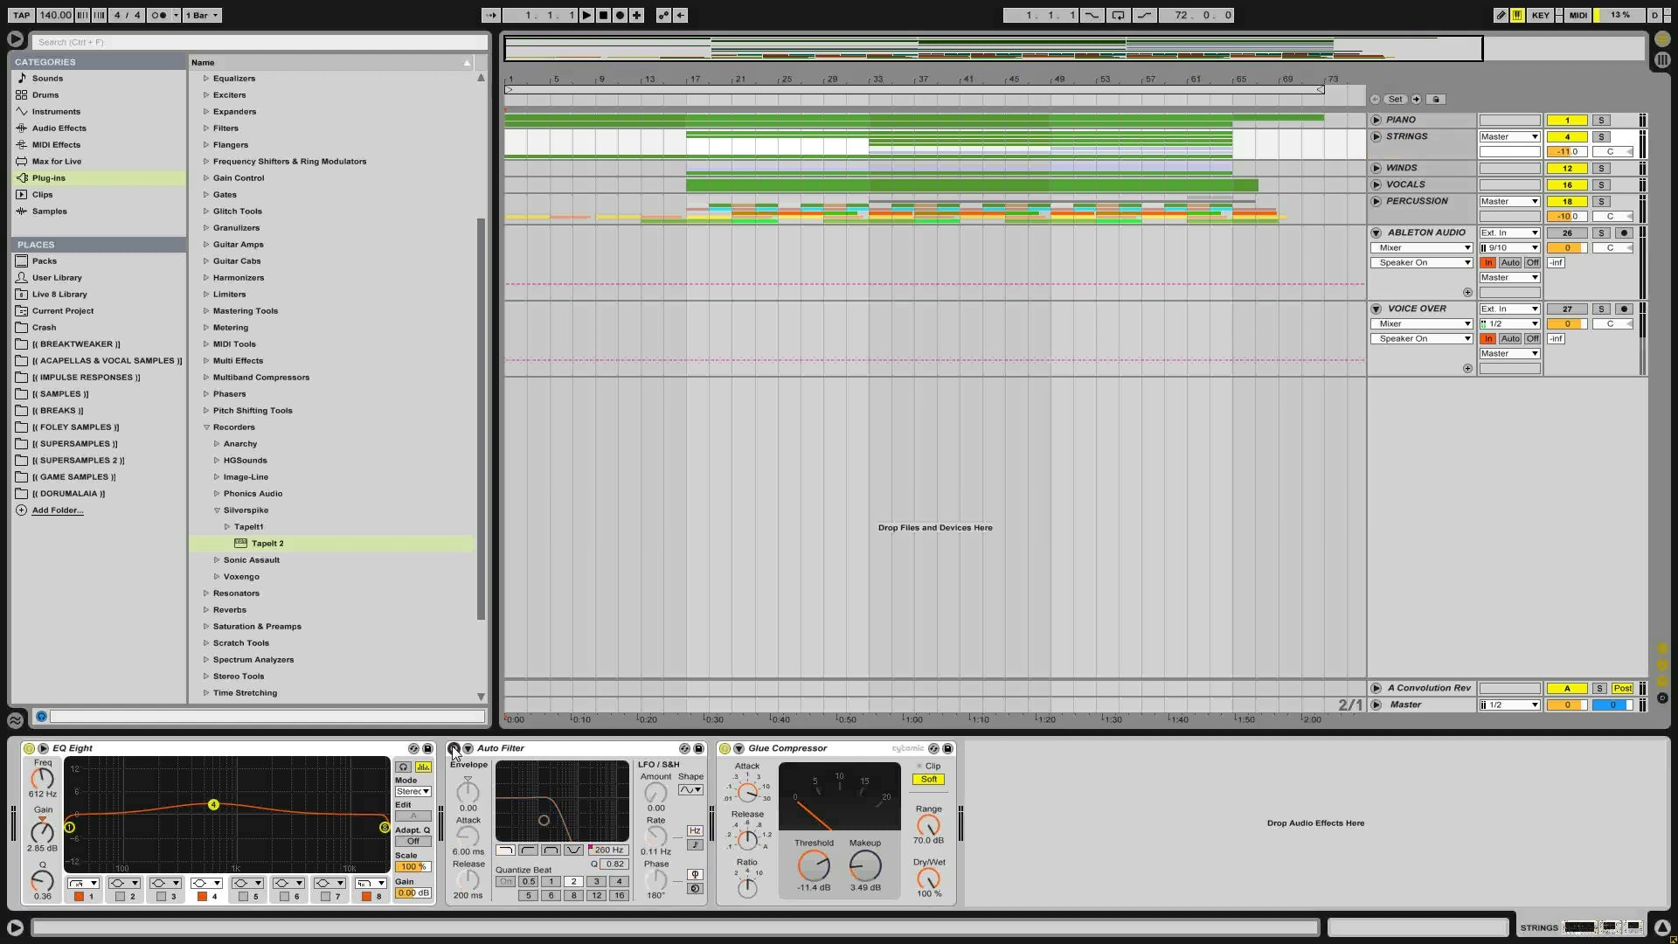
click(1429, 171)
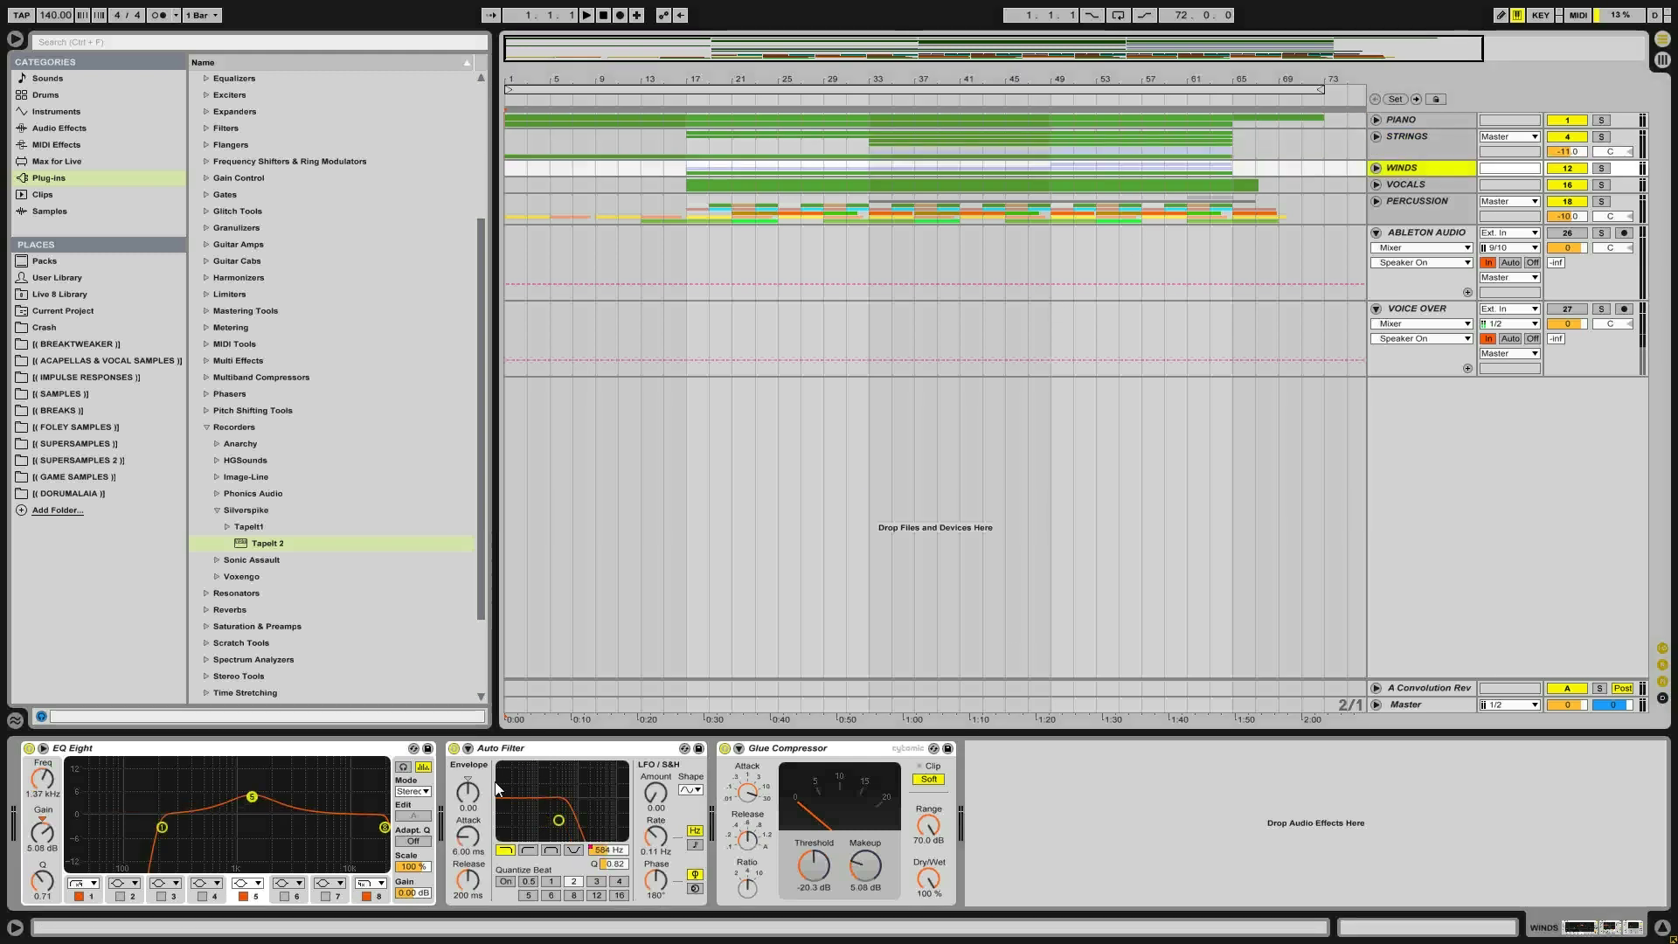
click(1409, 181)
click(299, 748)
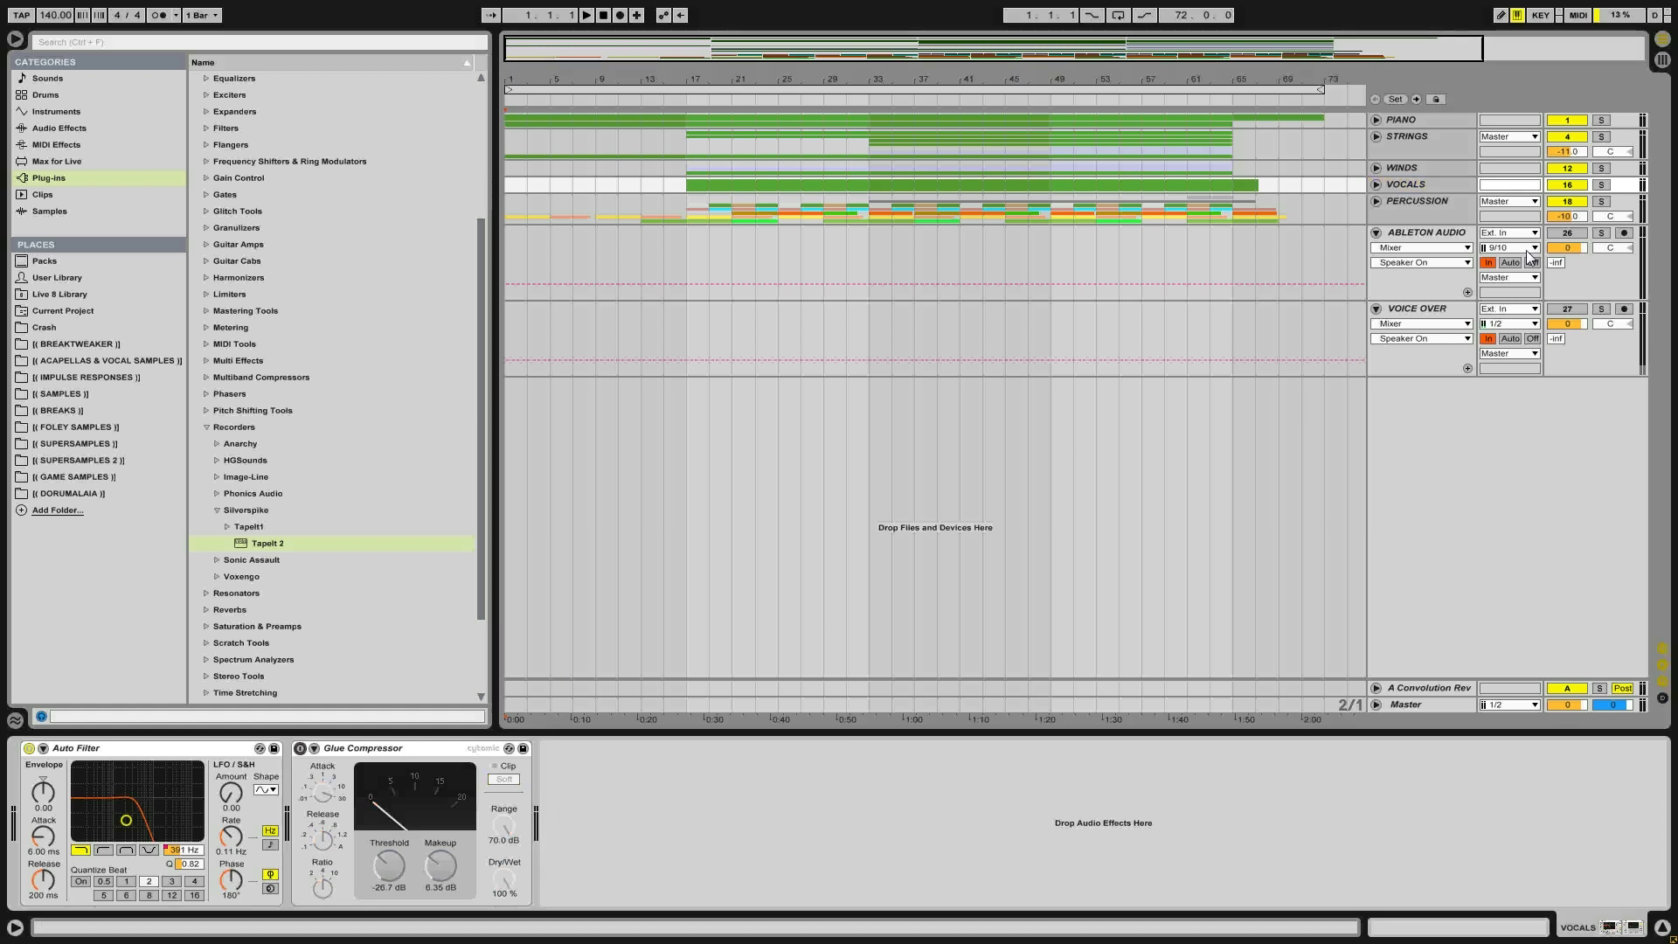
click(300, 748)
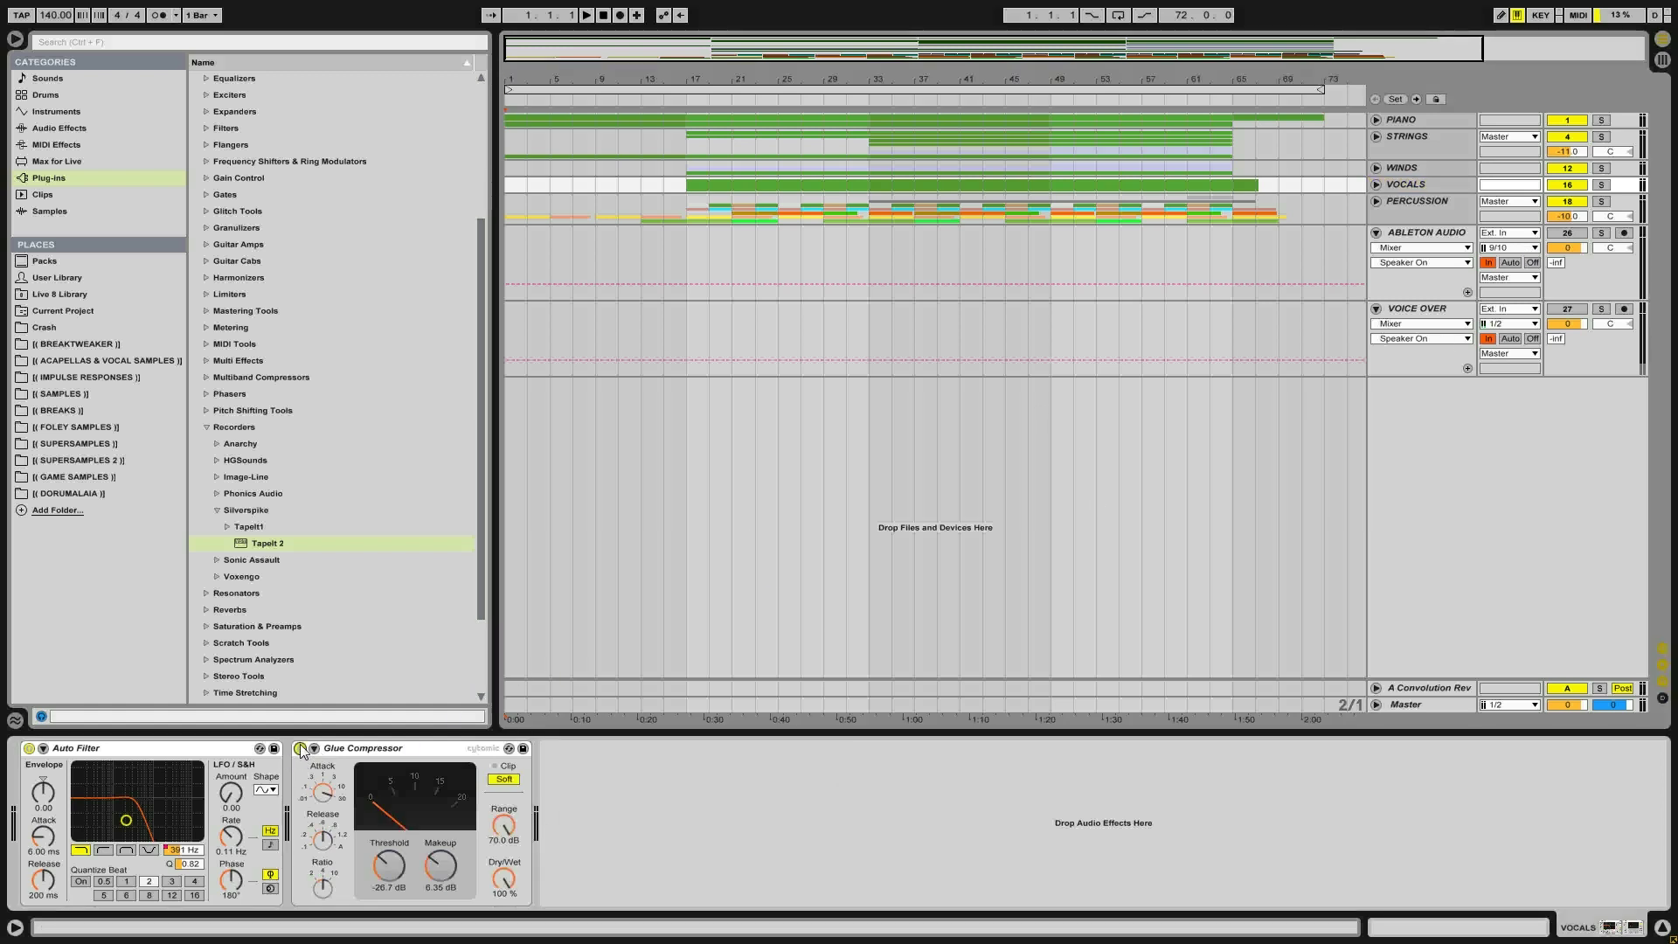
click(28, 749)
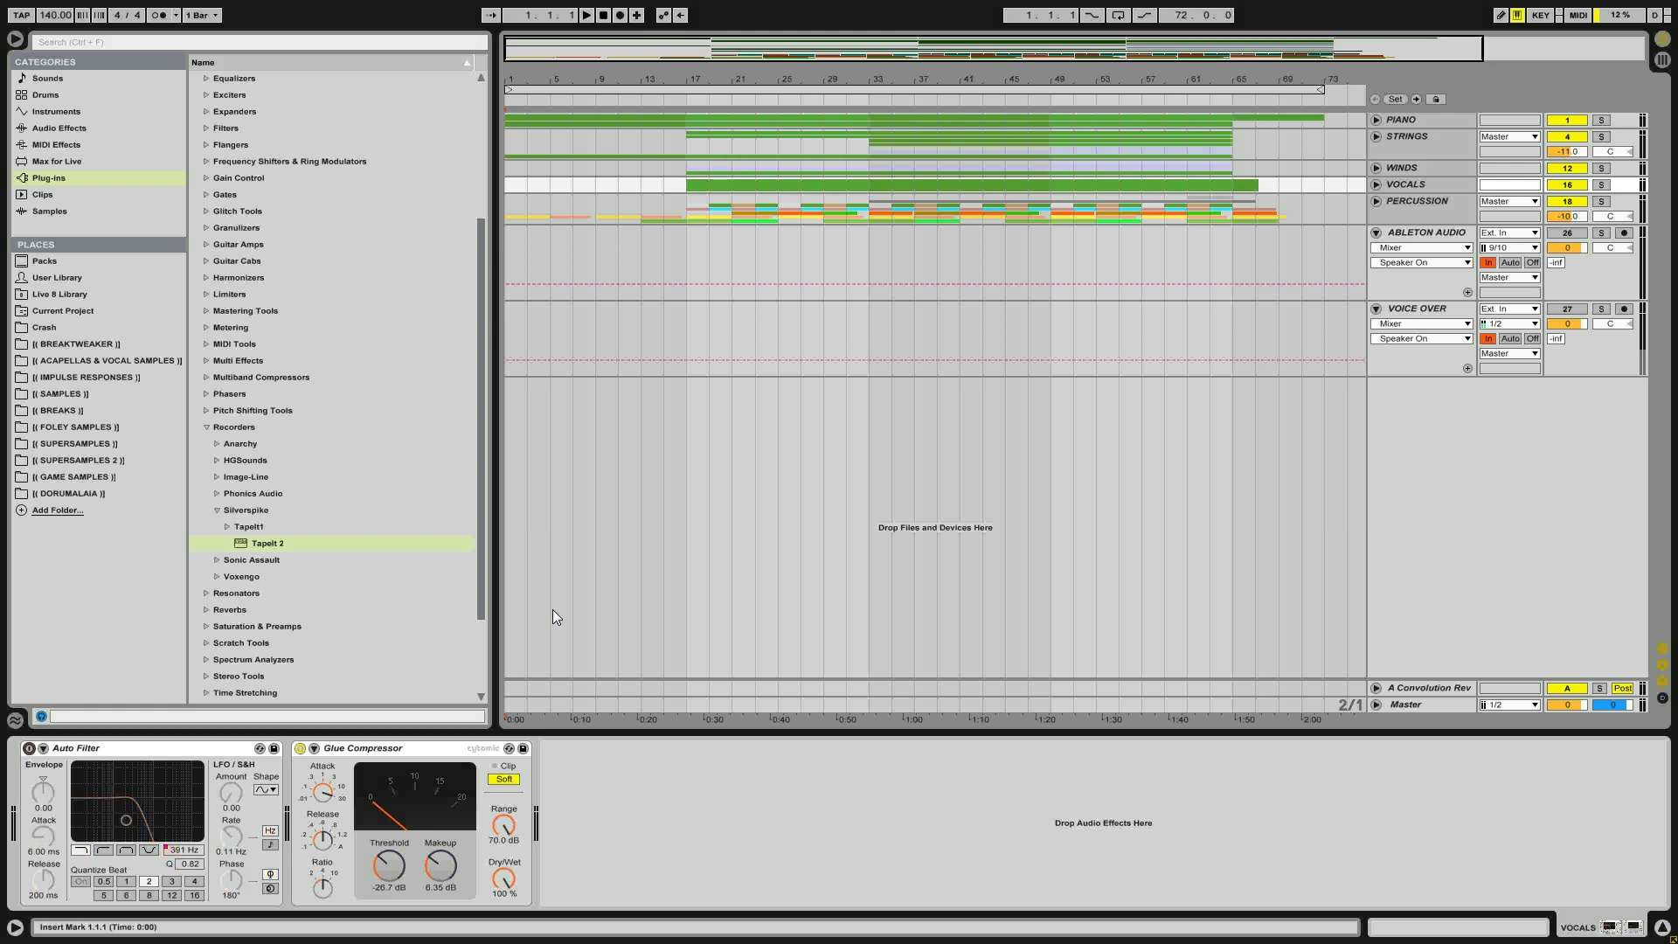
click(1409, 207)
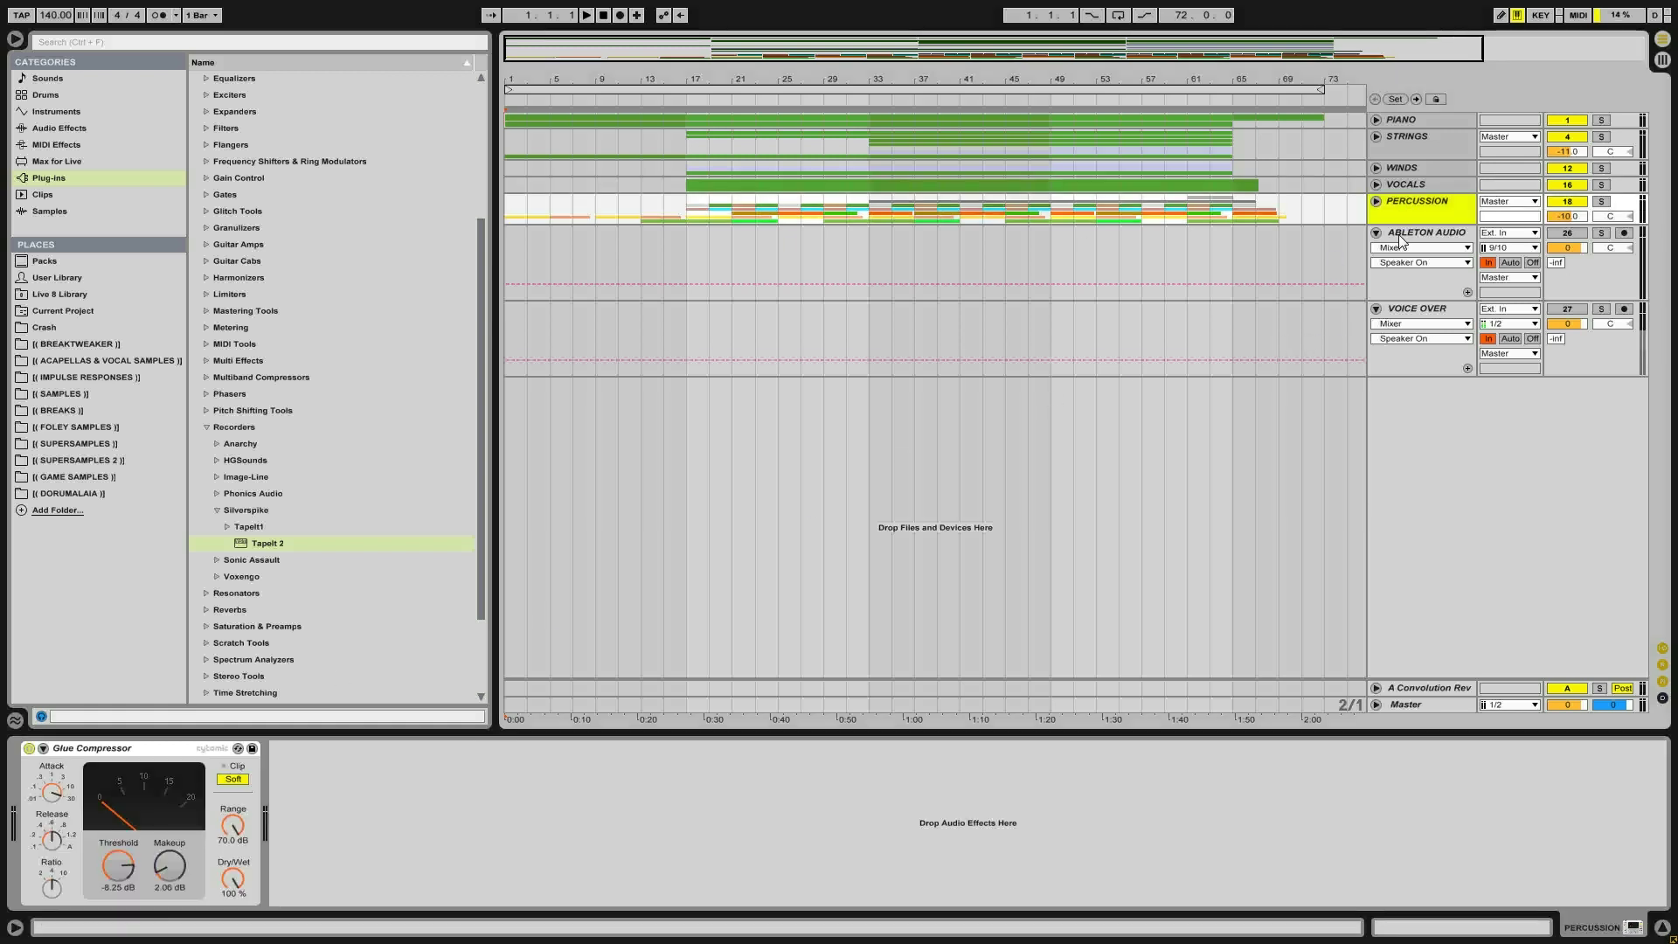
Play the whole arrangement from bar 1 to its end with the PIANO group's effects in view
click(1409, 122)
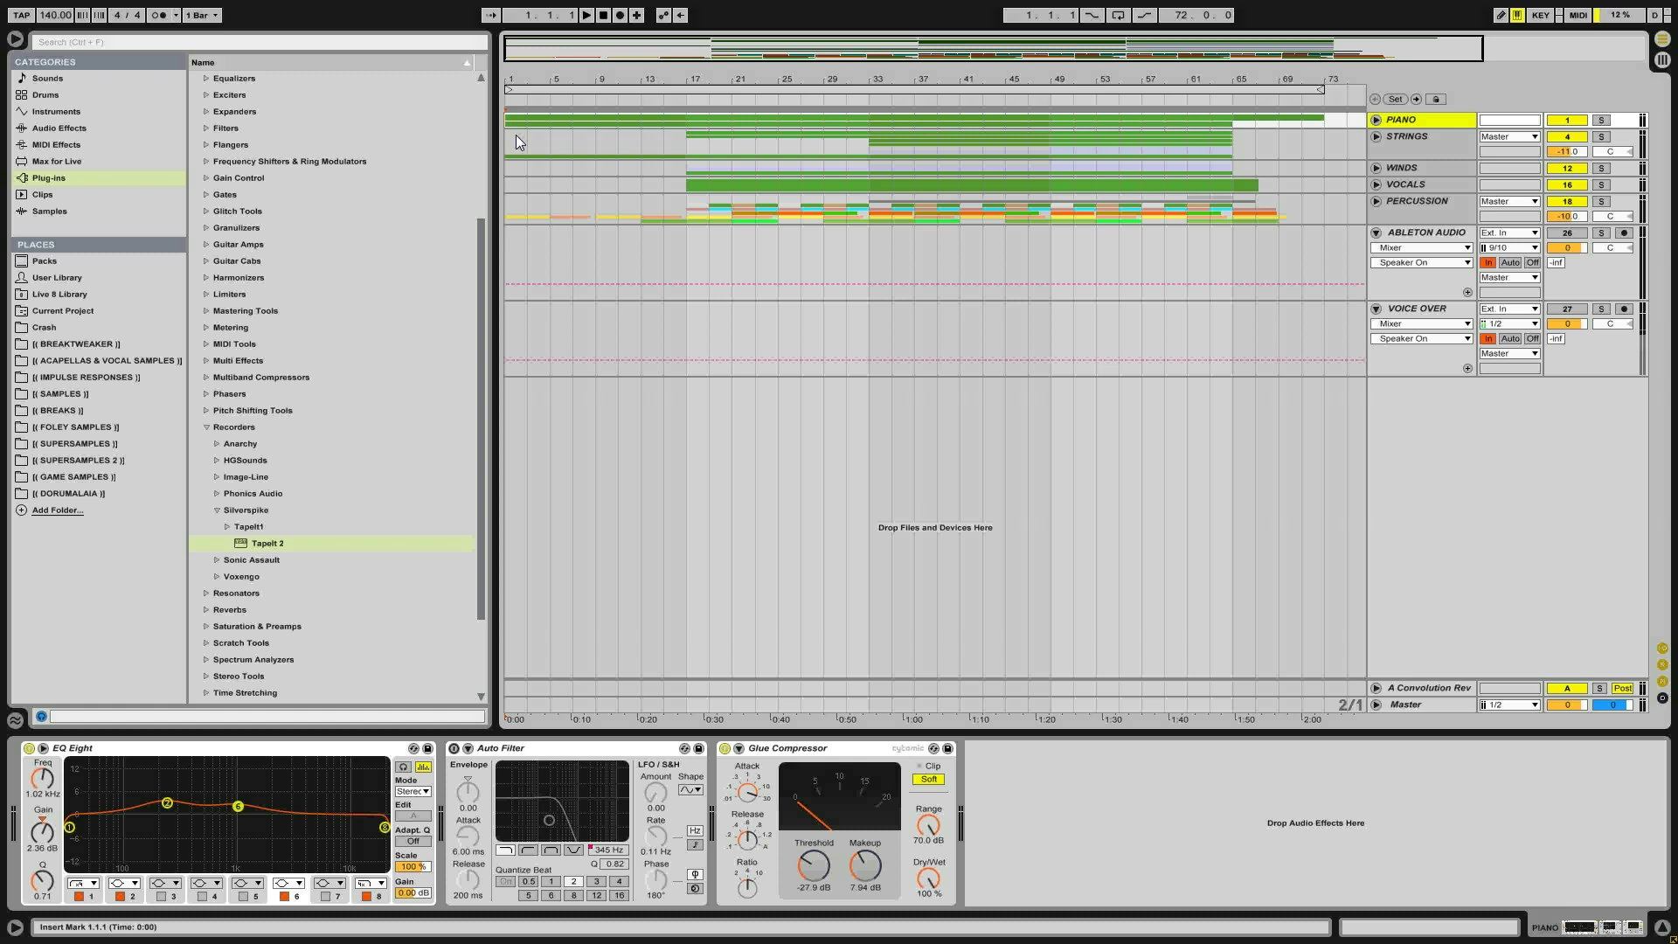
key(space)
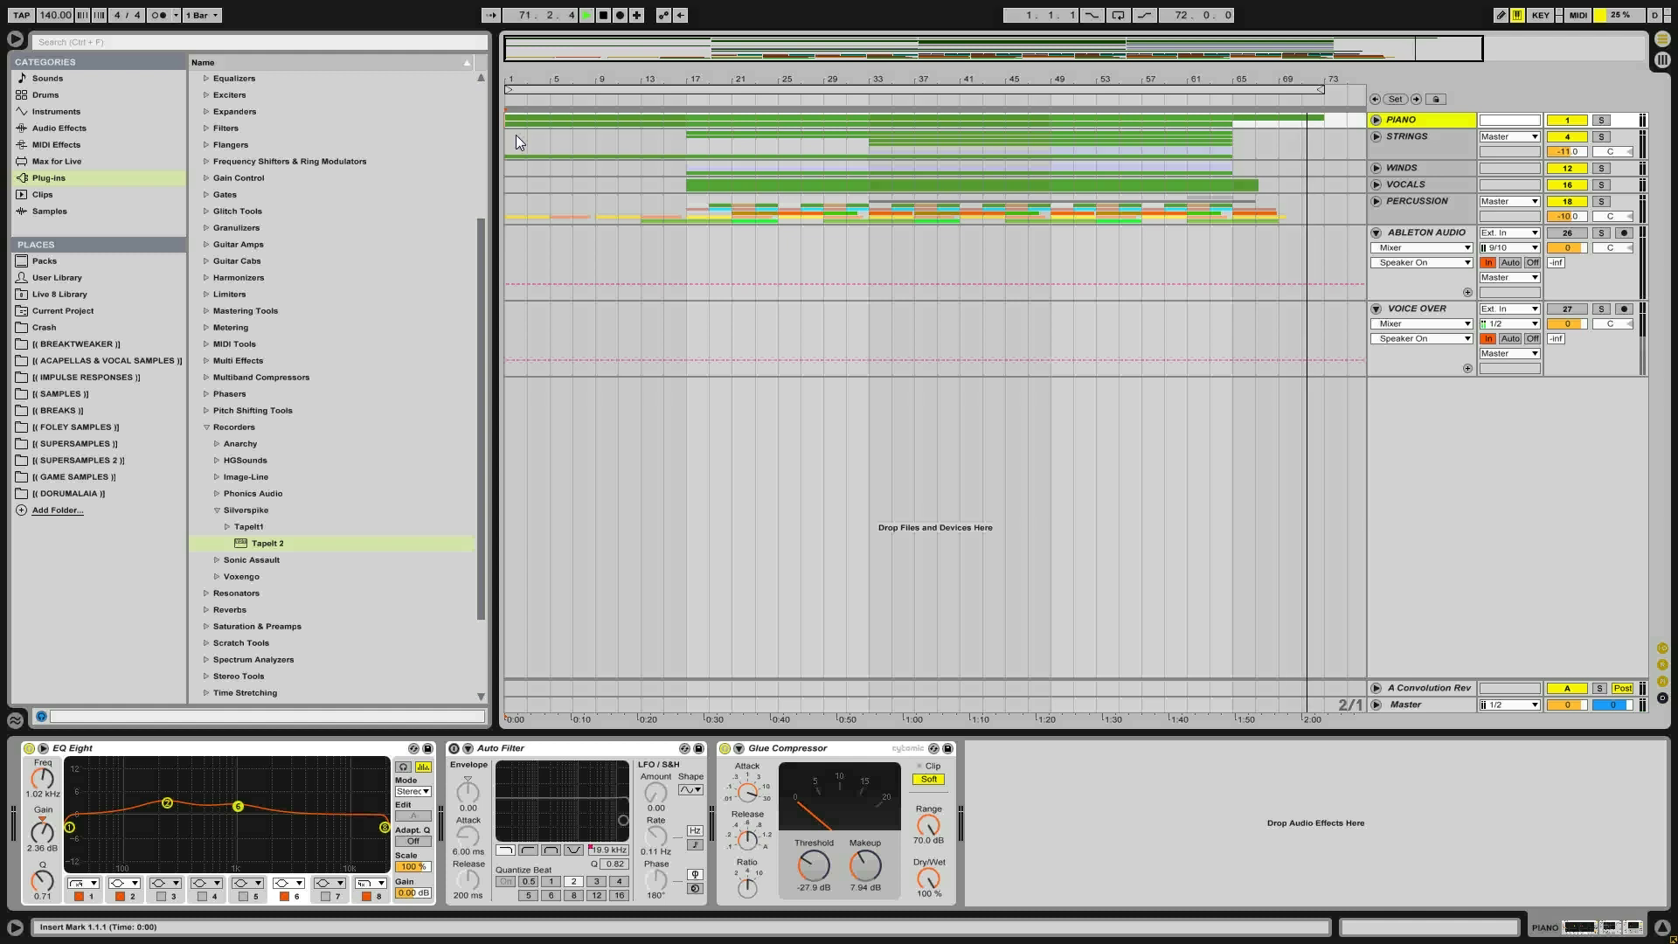
key(space)
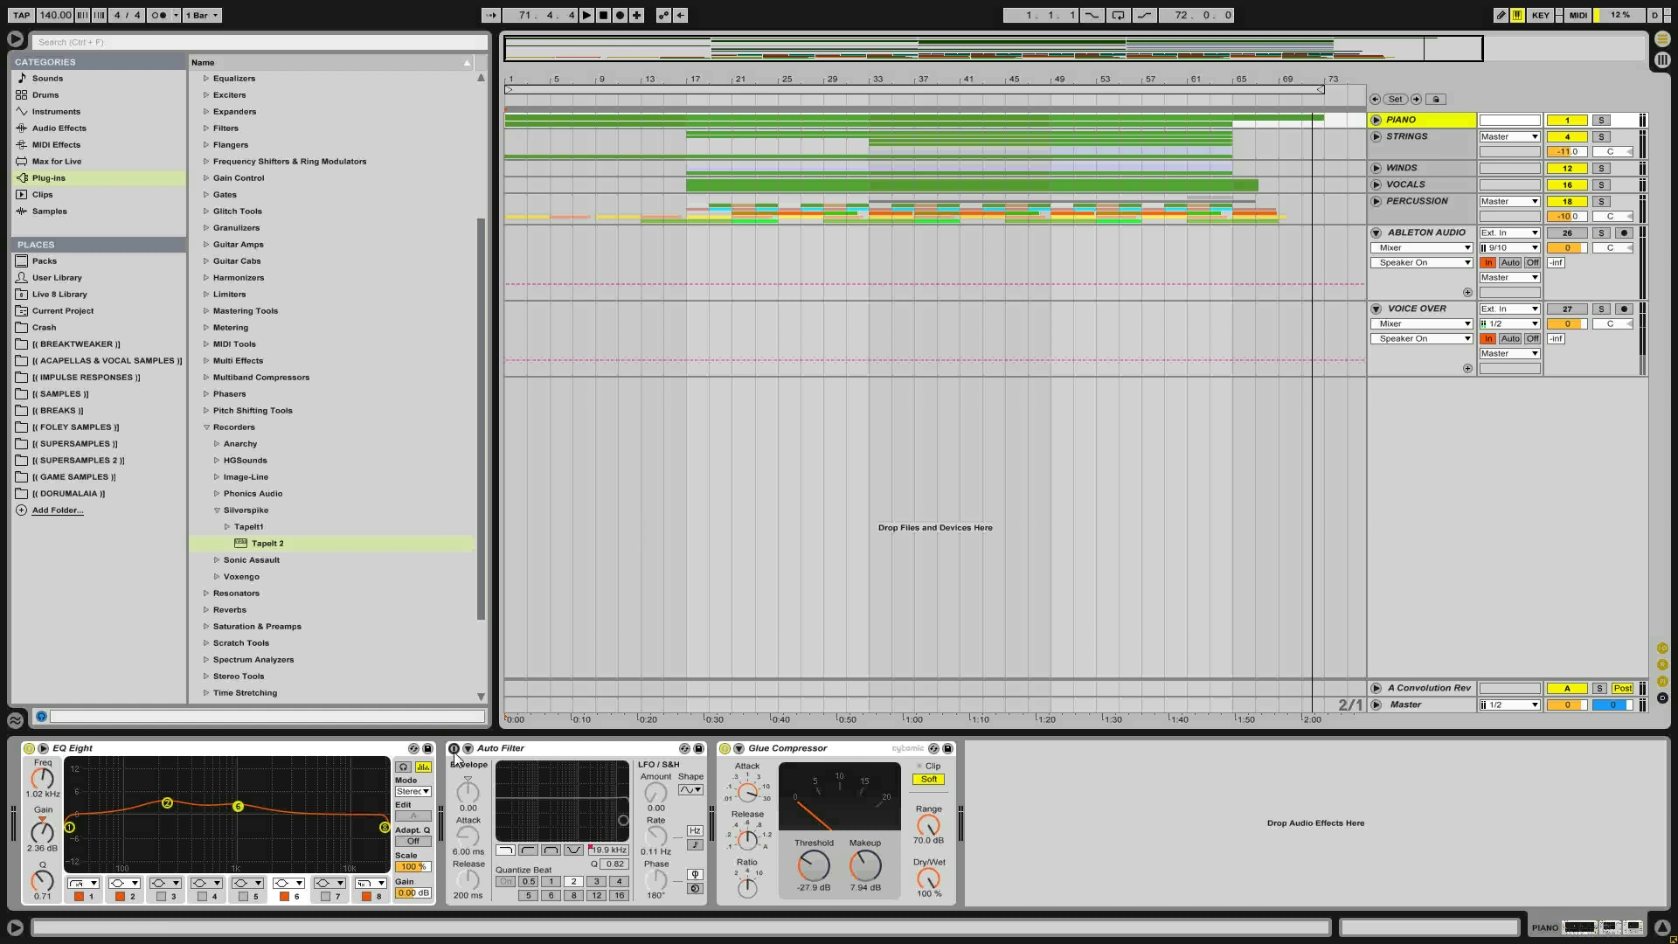
Re-enable the Auto Filter on the PIANO, STRINGS, WINDS and VOCALS groups
click(1421, 145)
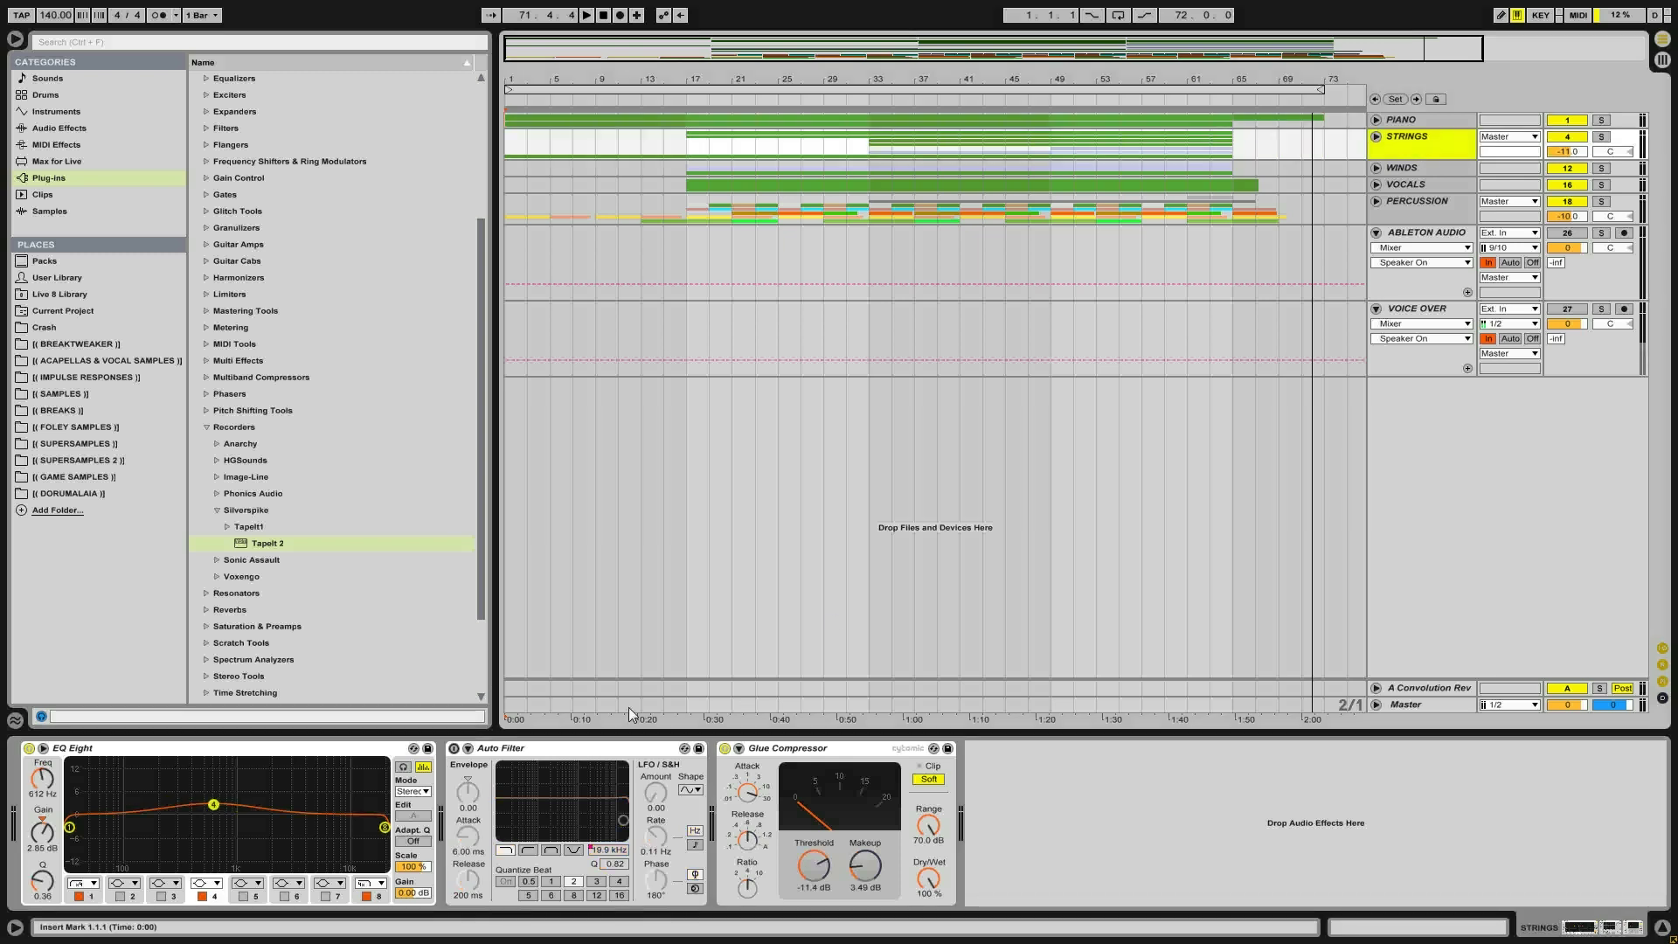
click(1398, 164)
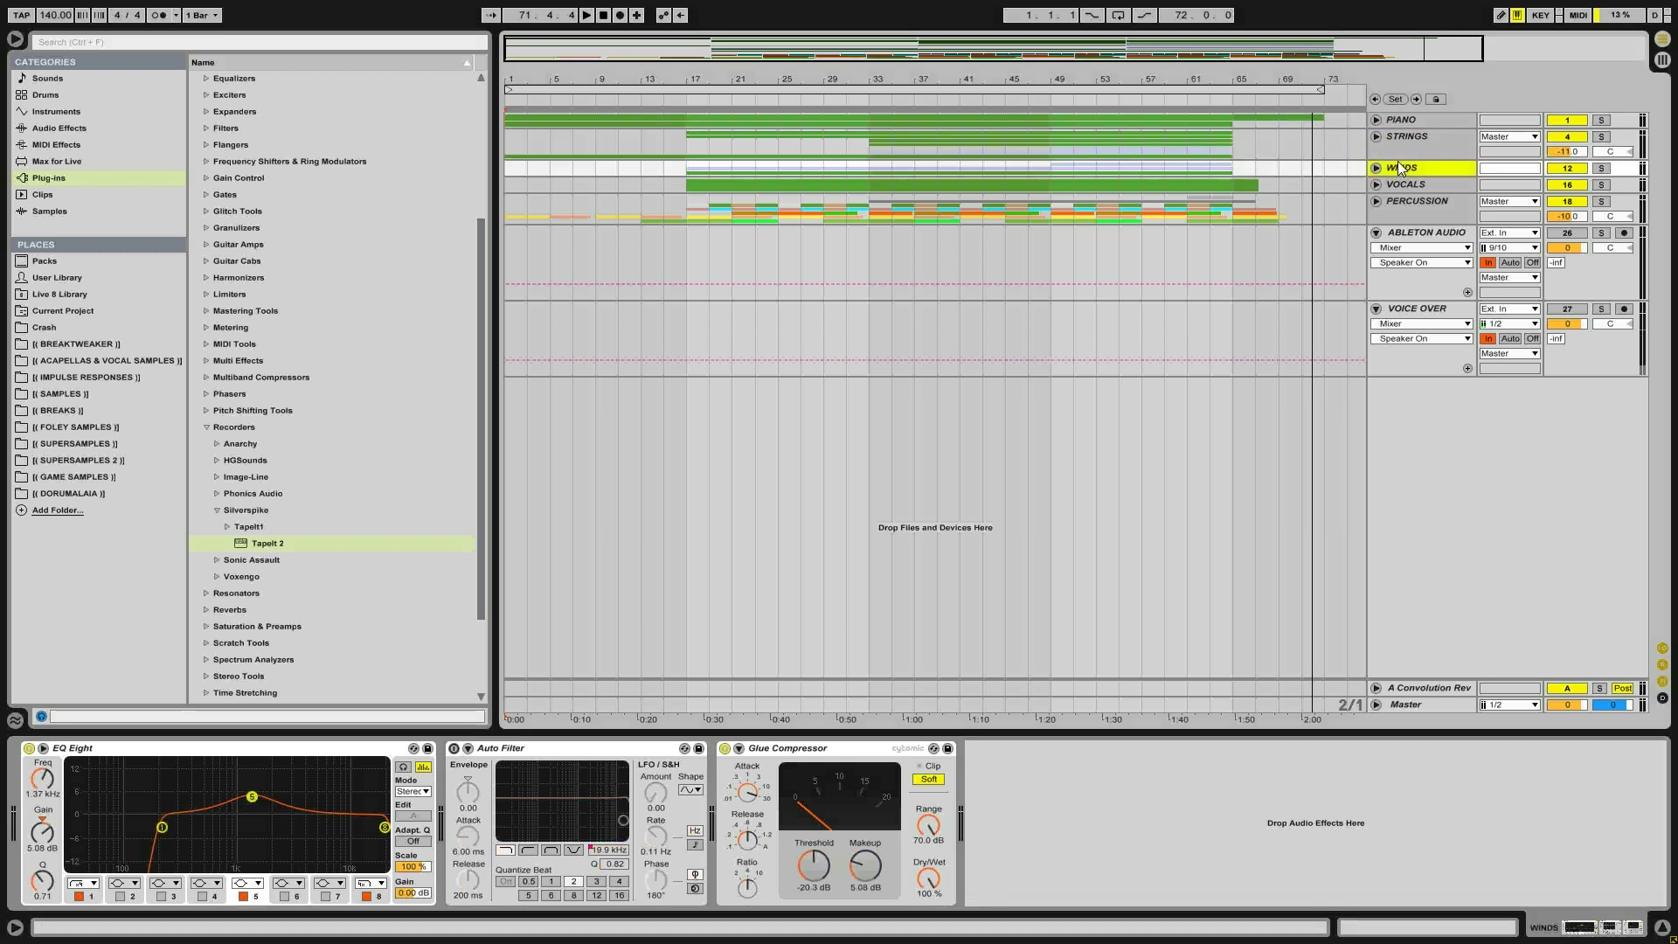
click(454, 748)
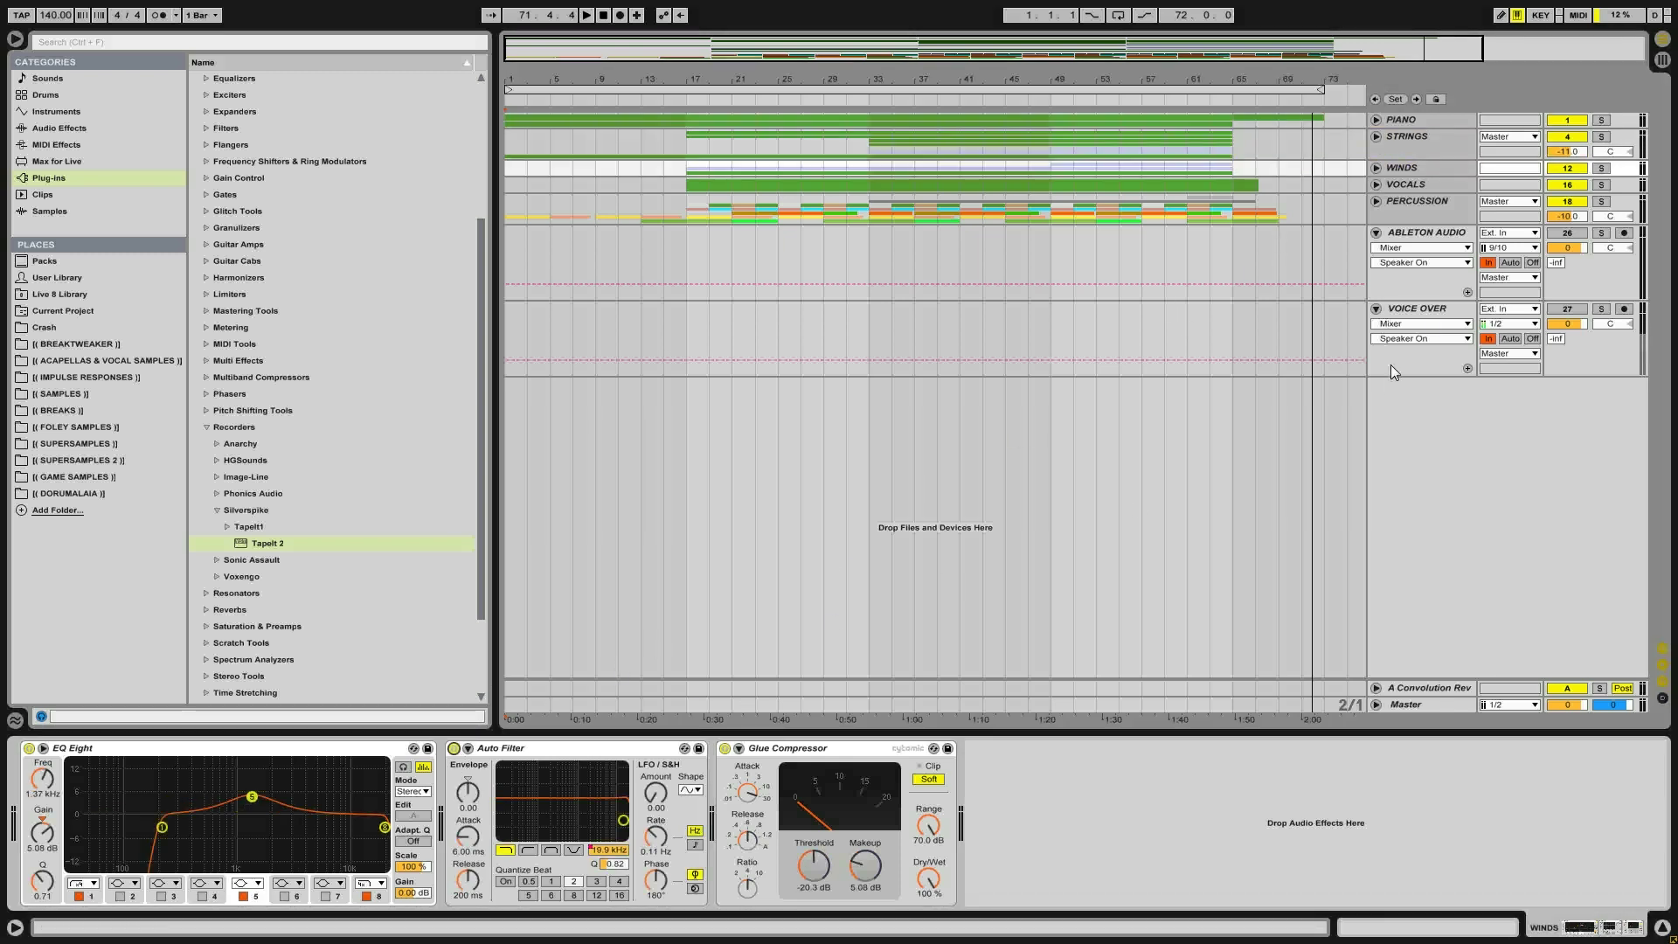
click(1417, 184)
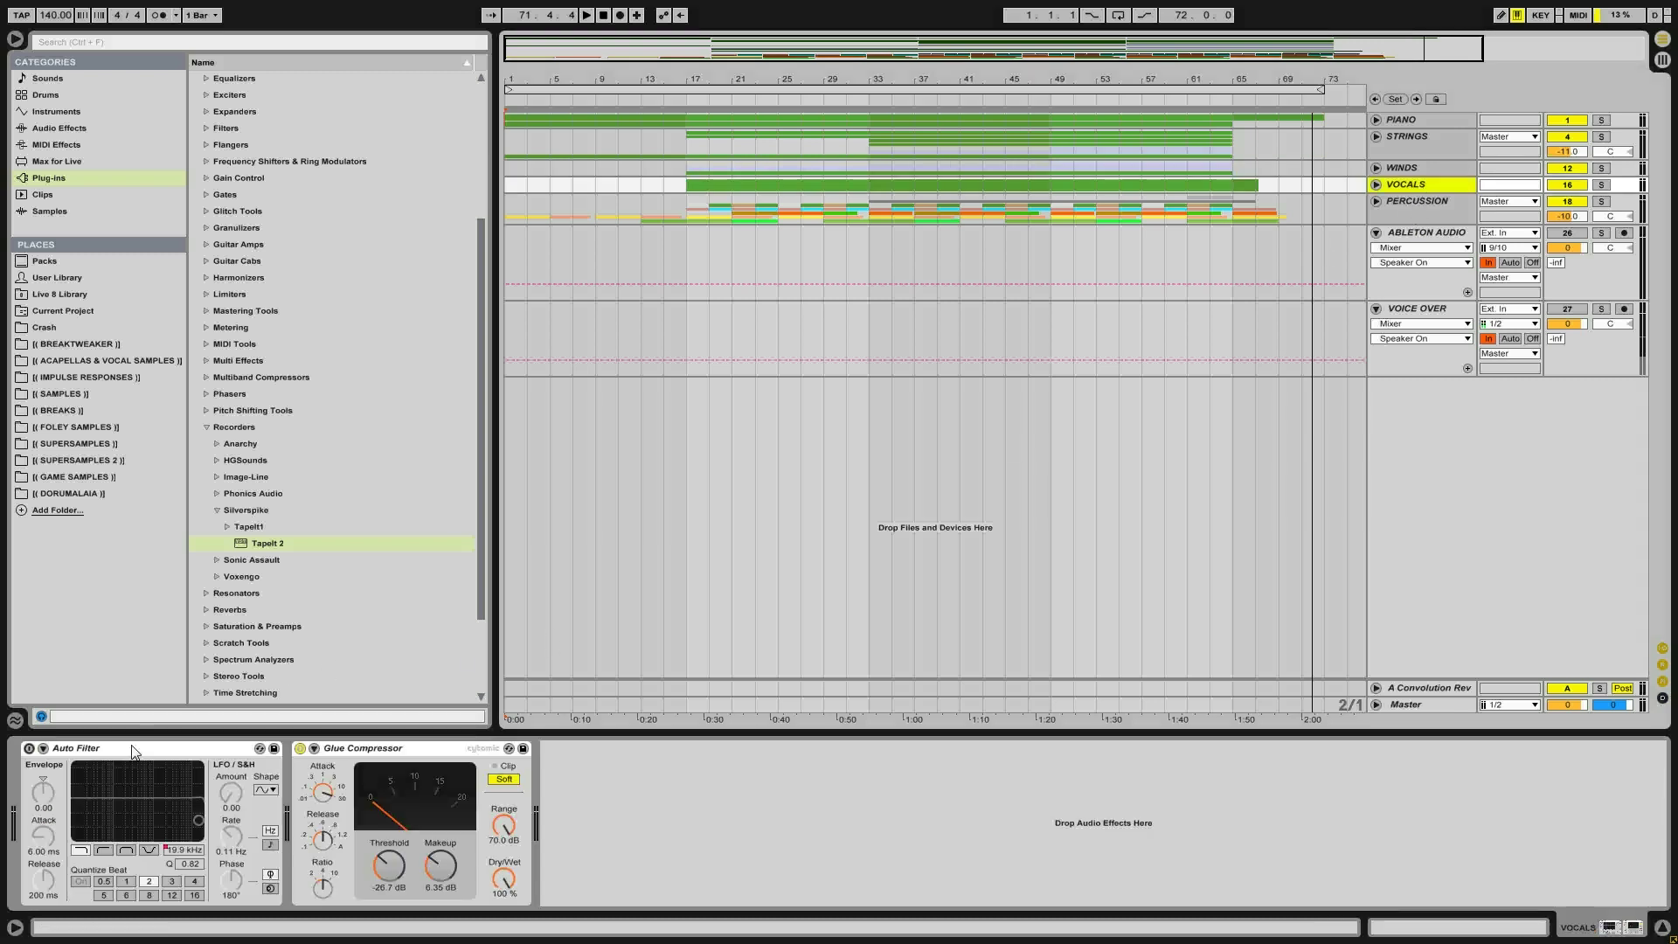
click(28, 749)
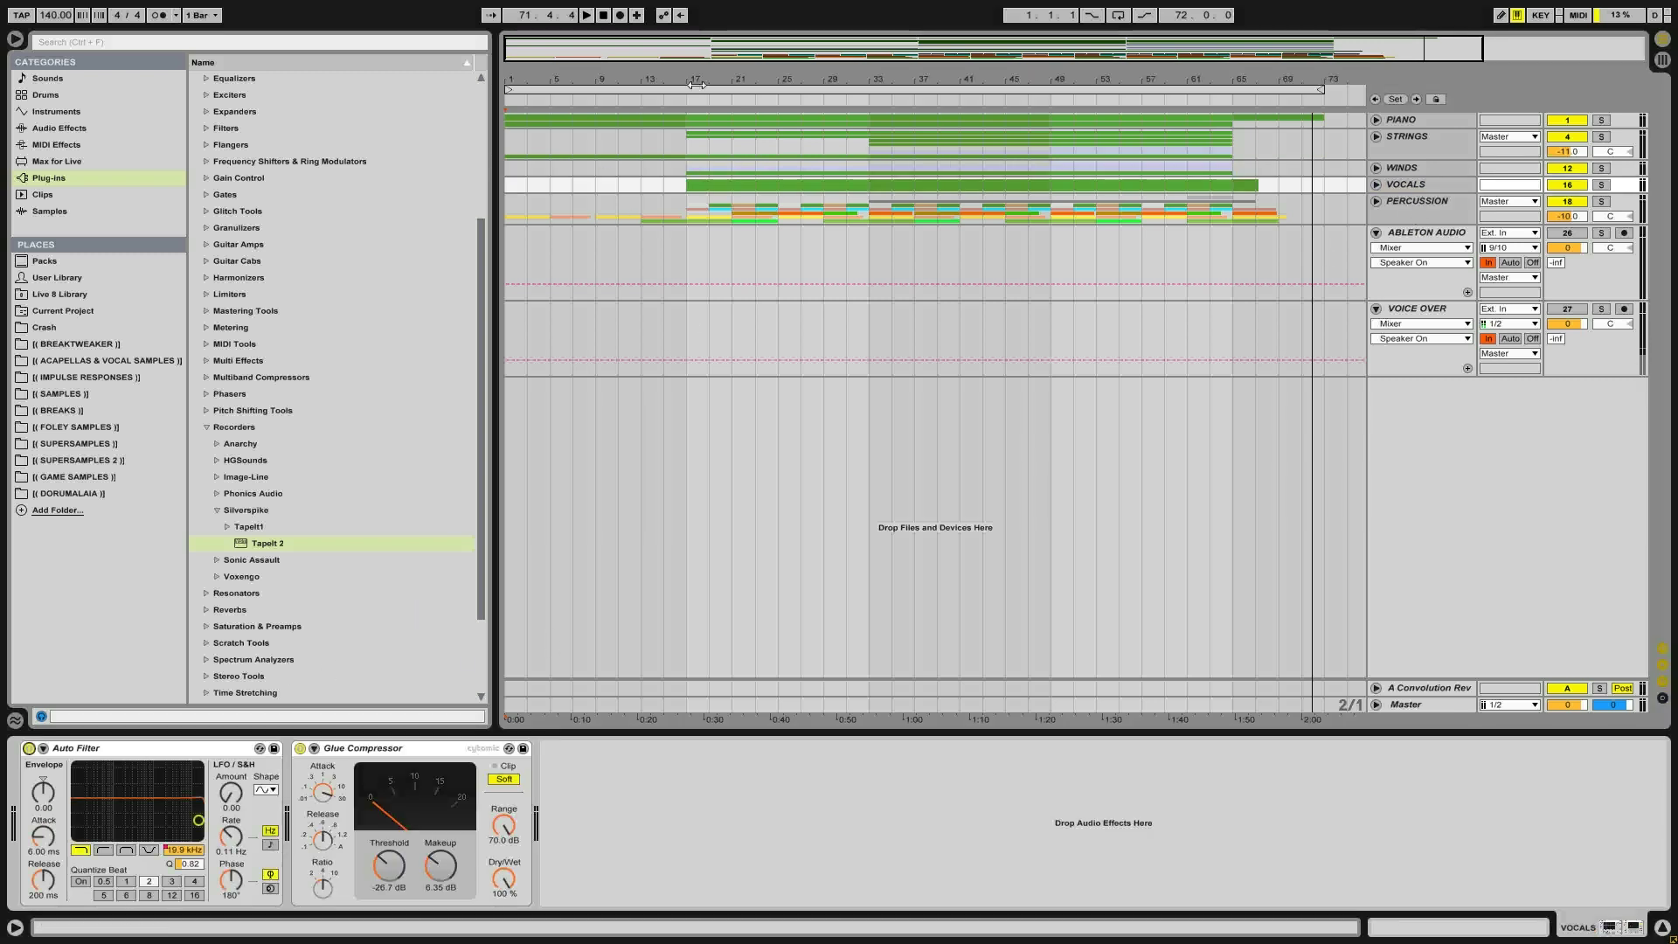
Play the opening bar of the full arrangement from bar 1, with the filters active
click(508, 123)
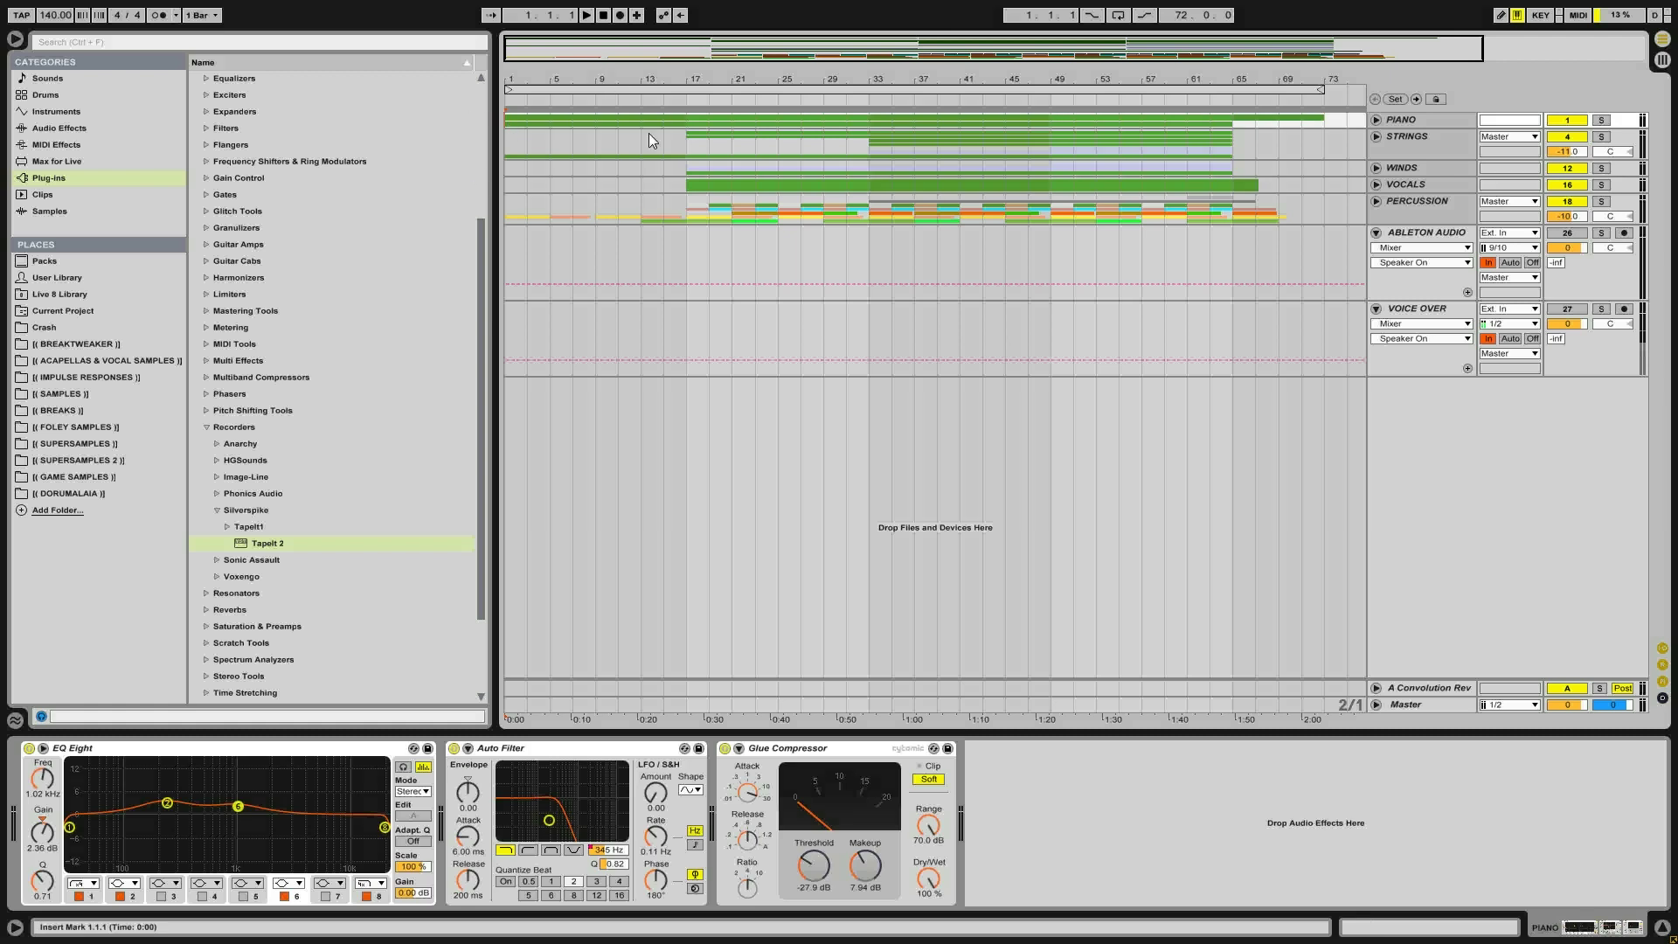
key(space)
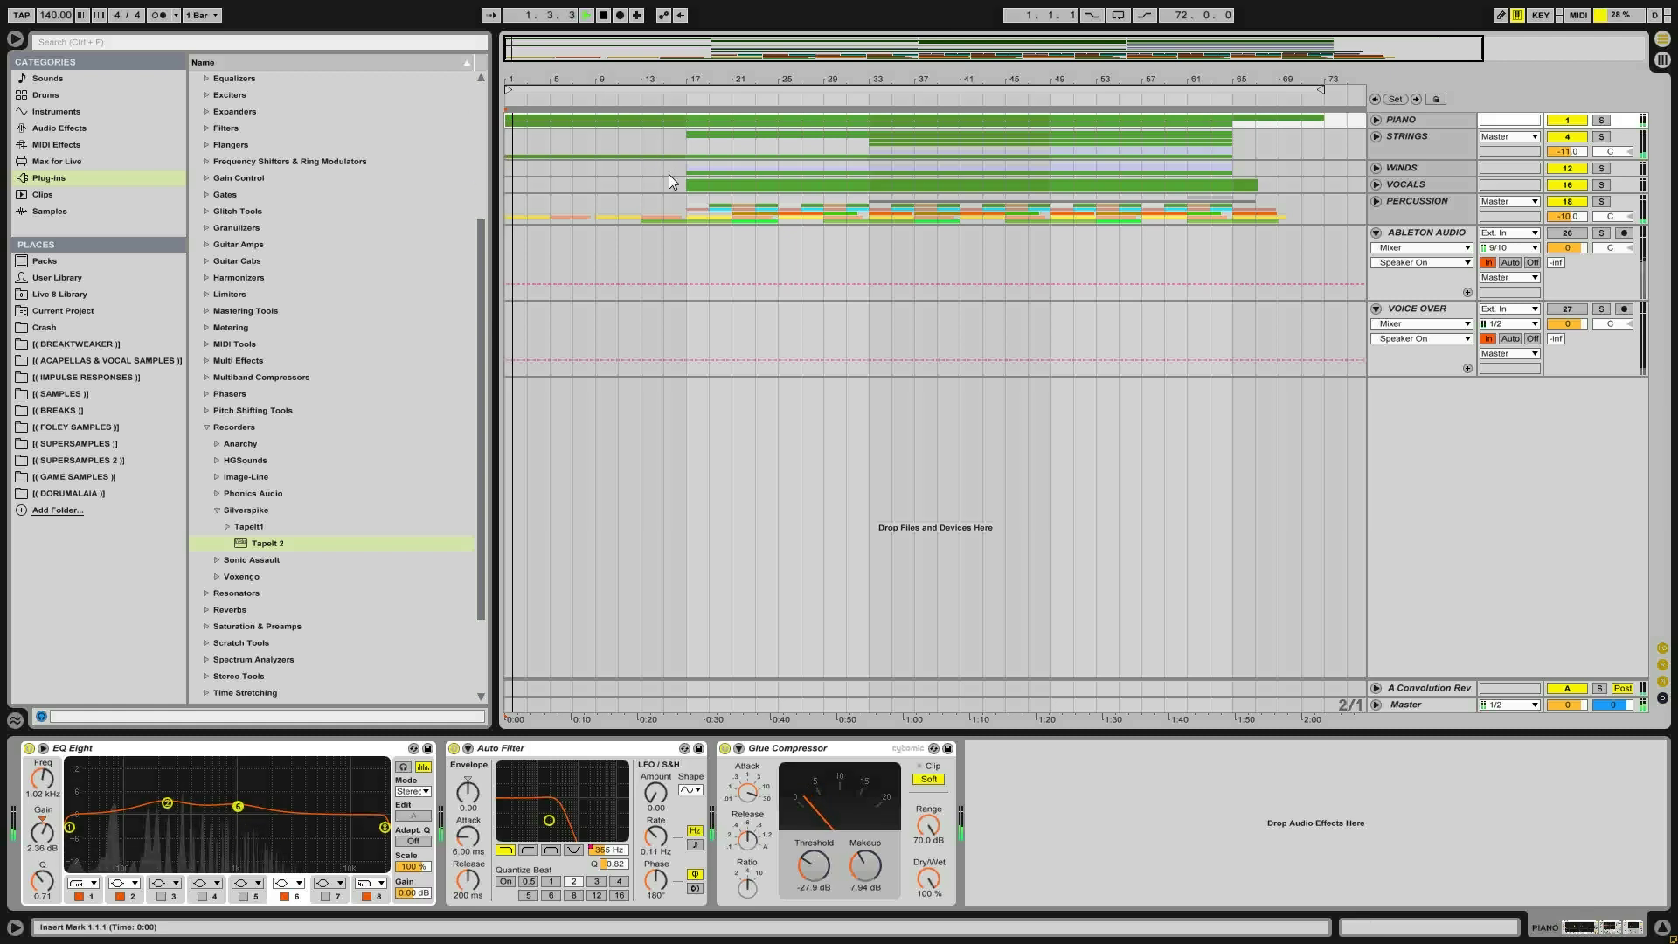
key(space)
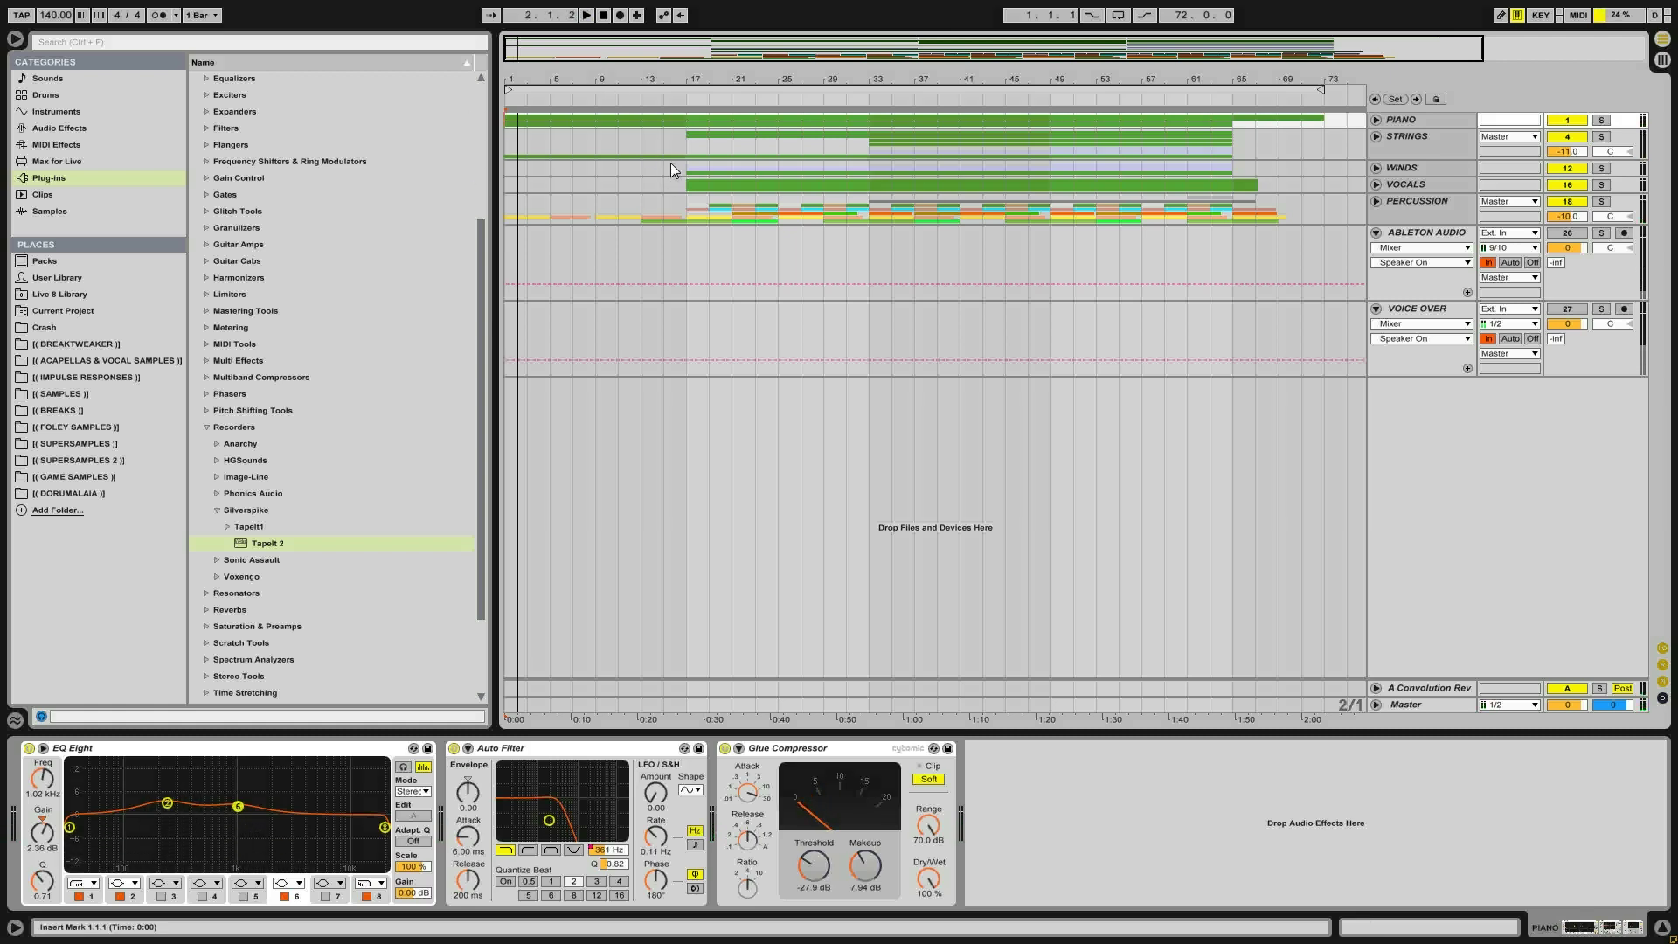
Unfold the PIANO group, solo its first PIANO CHORDS track and bypass the group's Auto Filter
click(1601, 122)
click(1377, 119)
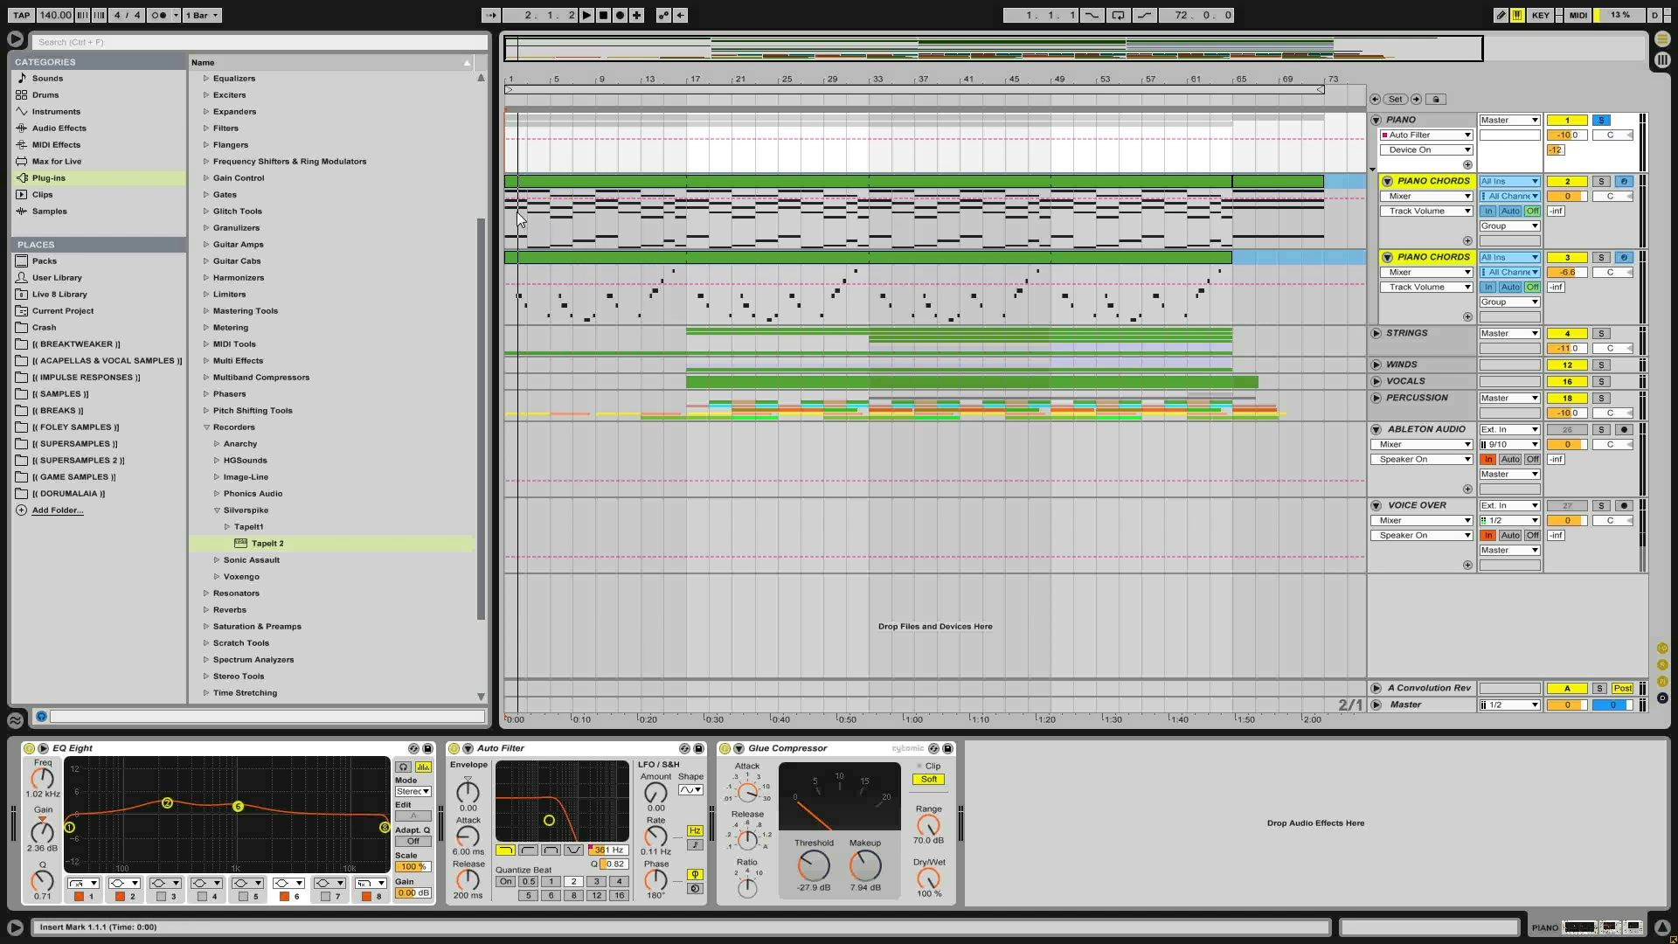
click(1602, 182)
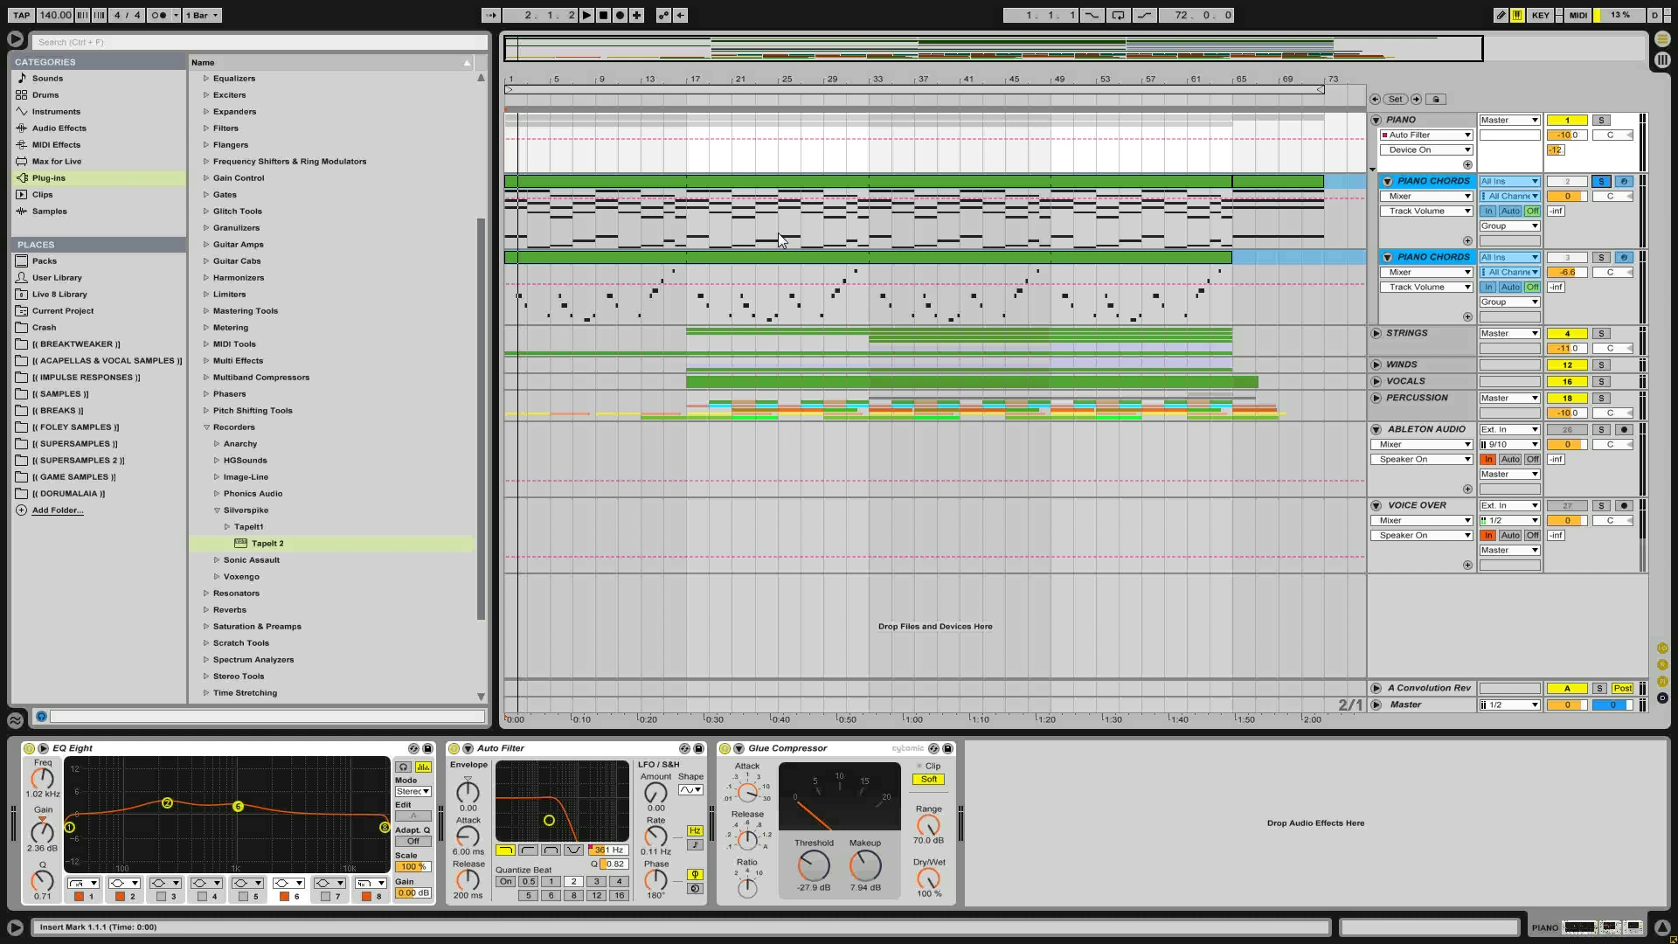
click(1417, 118)
click(453, 750)
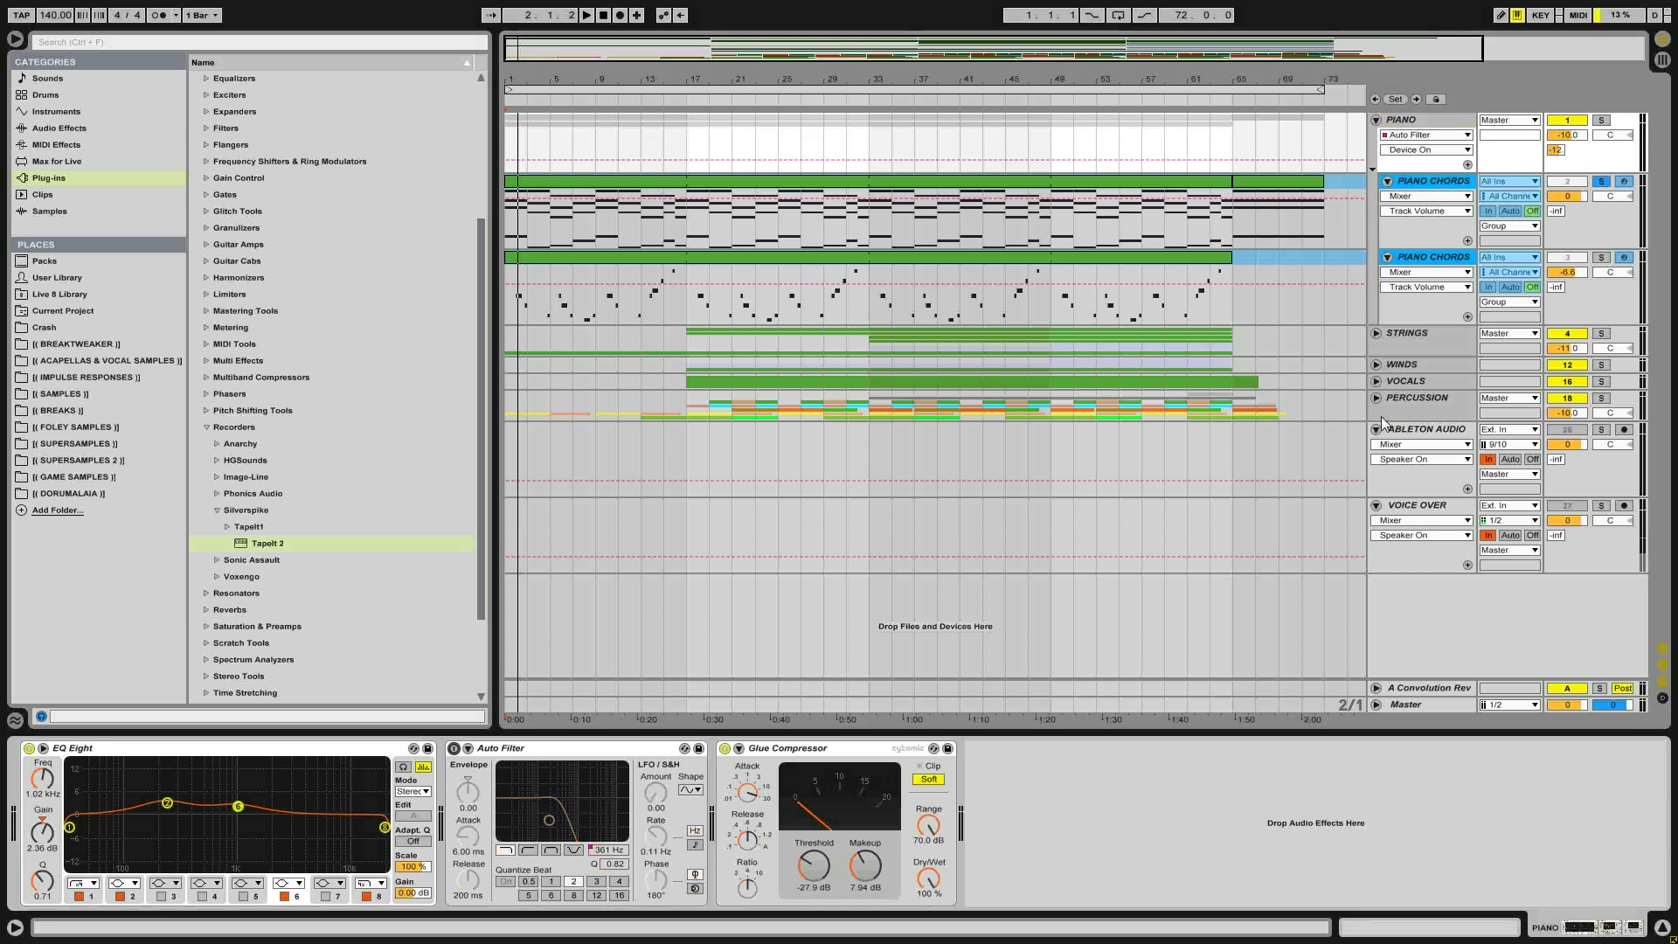
Listen to the soloed, unfiltered piano chords through bar 16 and return to the start of the arrangement
key(space)
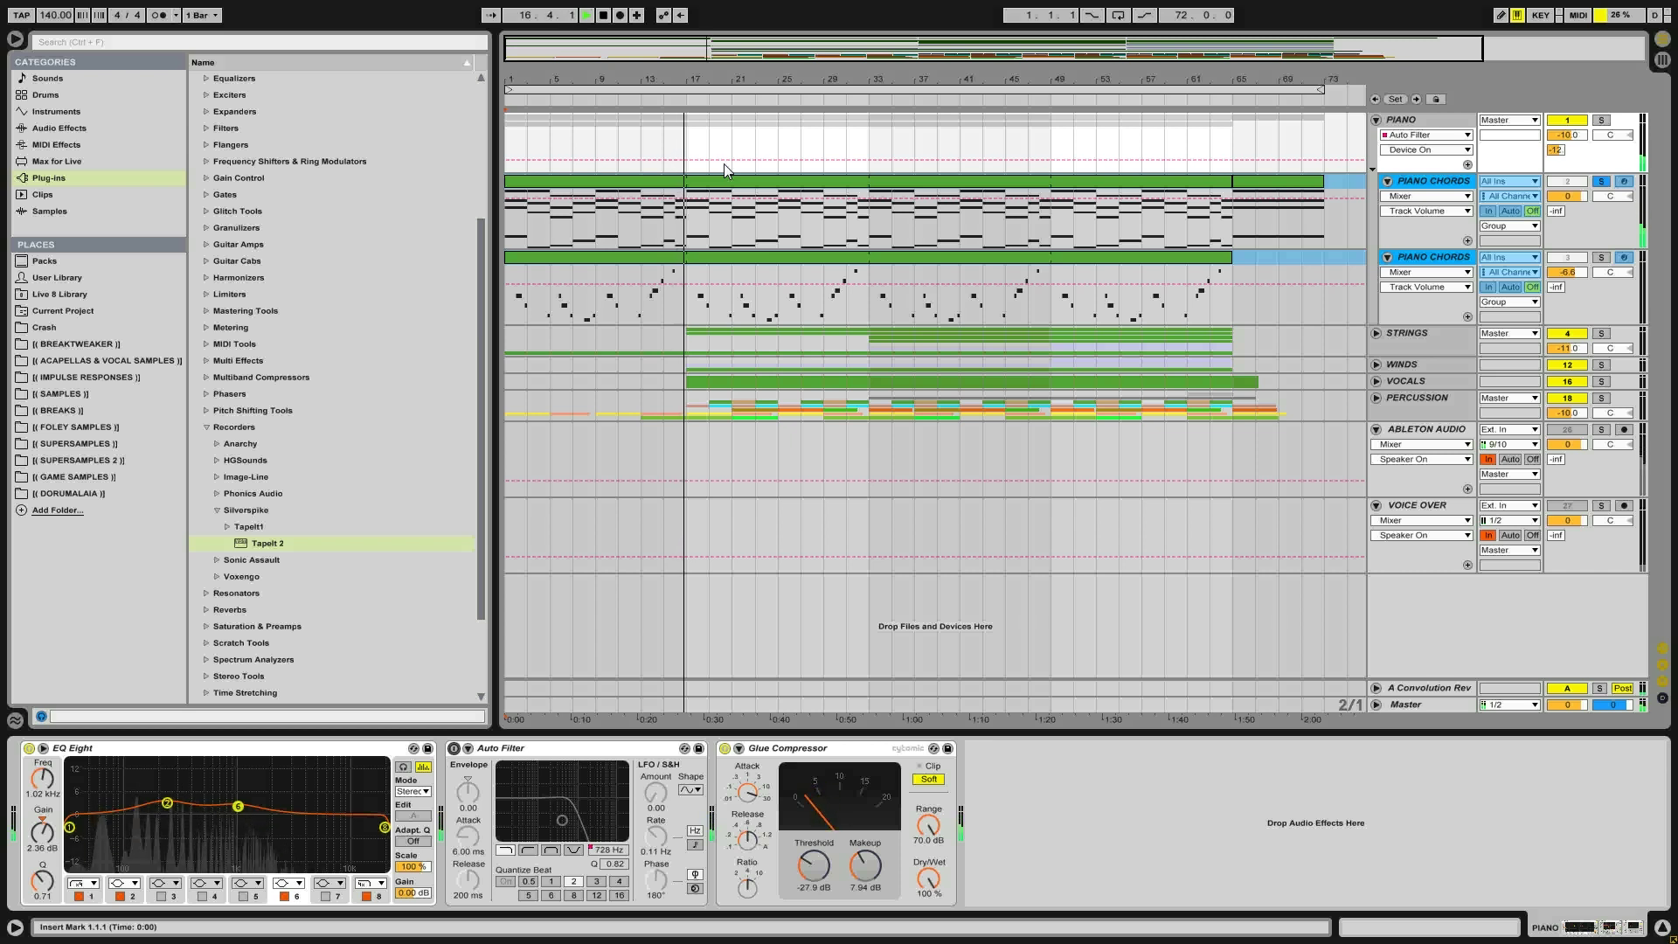
click(535, 236)
key(space)
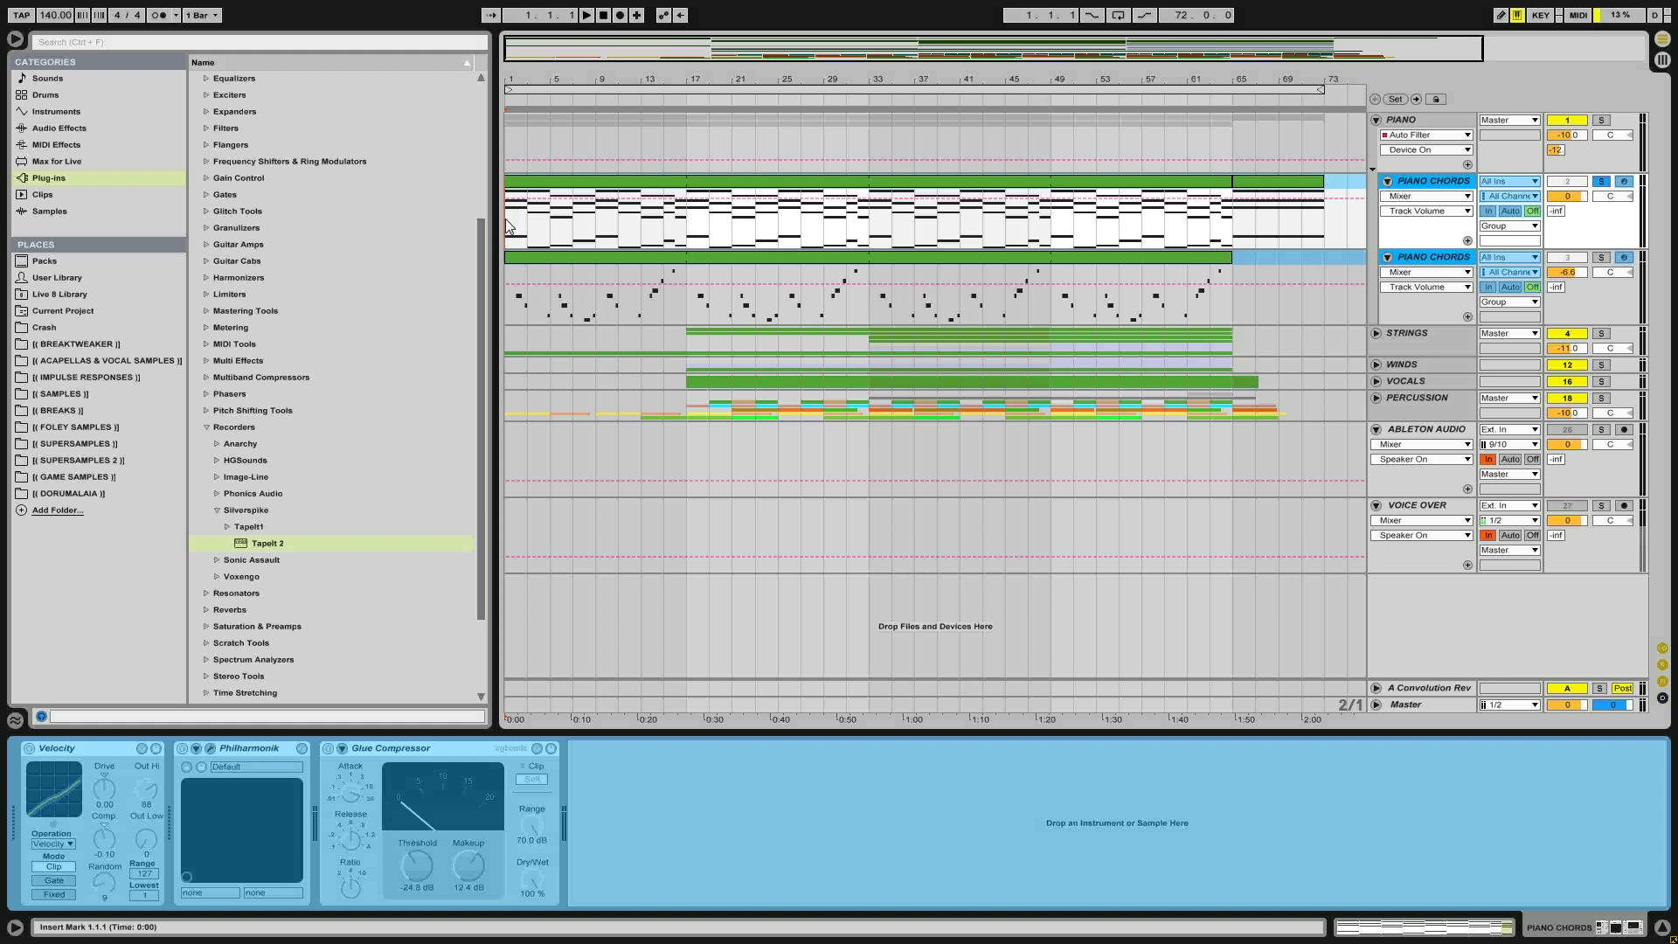
Examine the chord progression by selecting bars 1–2, bars 13–14 and bar 16 of the first PIANO CHORDS clip
drag(512, 227, 526, 225)
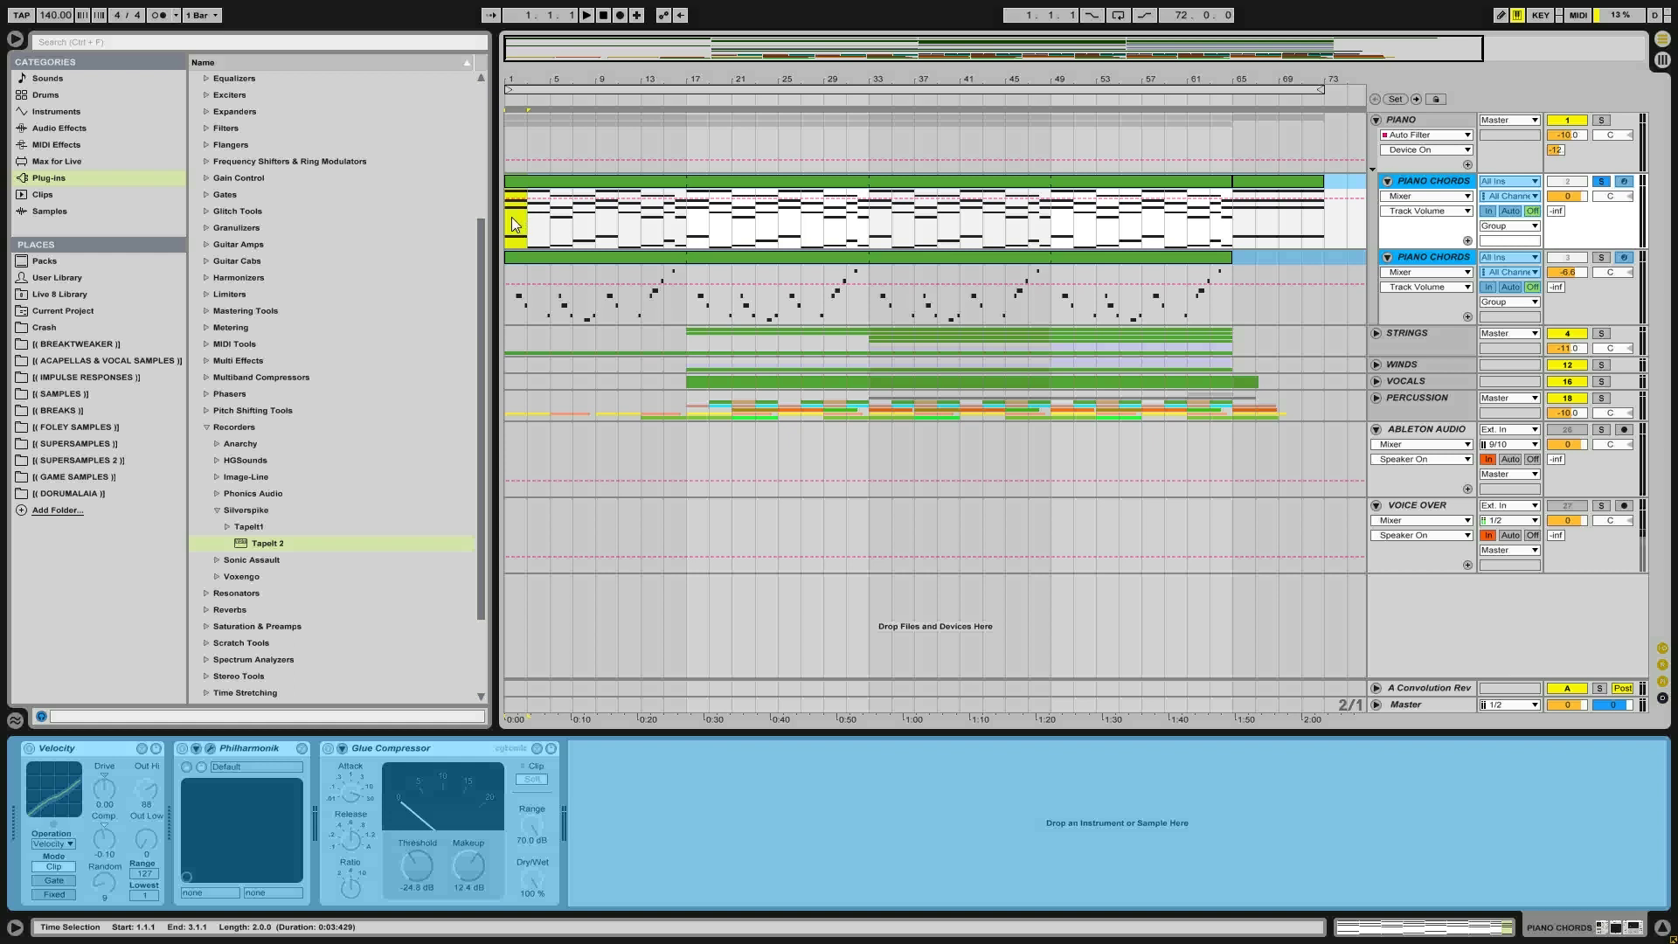
drag(540, 219, 658, 229)
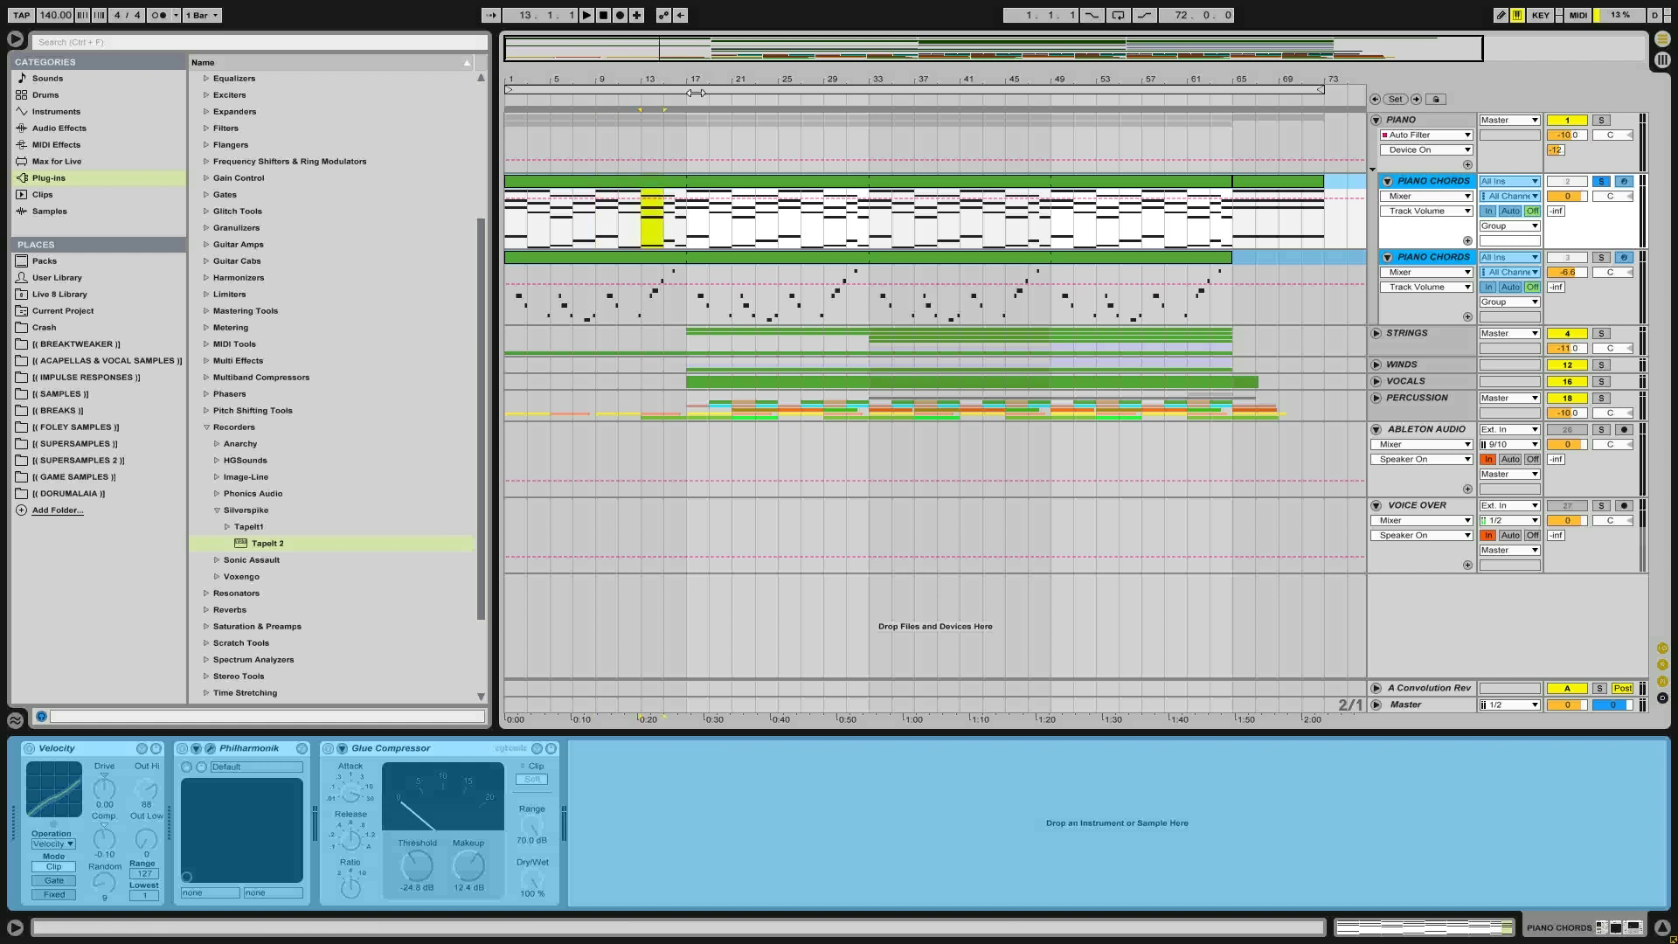
drag(680, 79, 673, 113)
drag(667, 229, 700, 223)
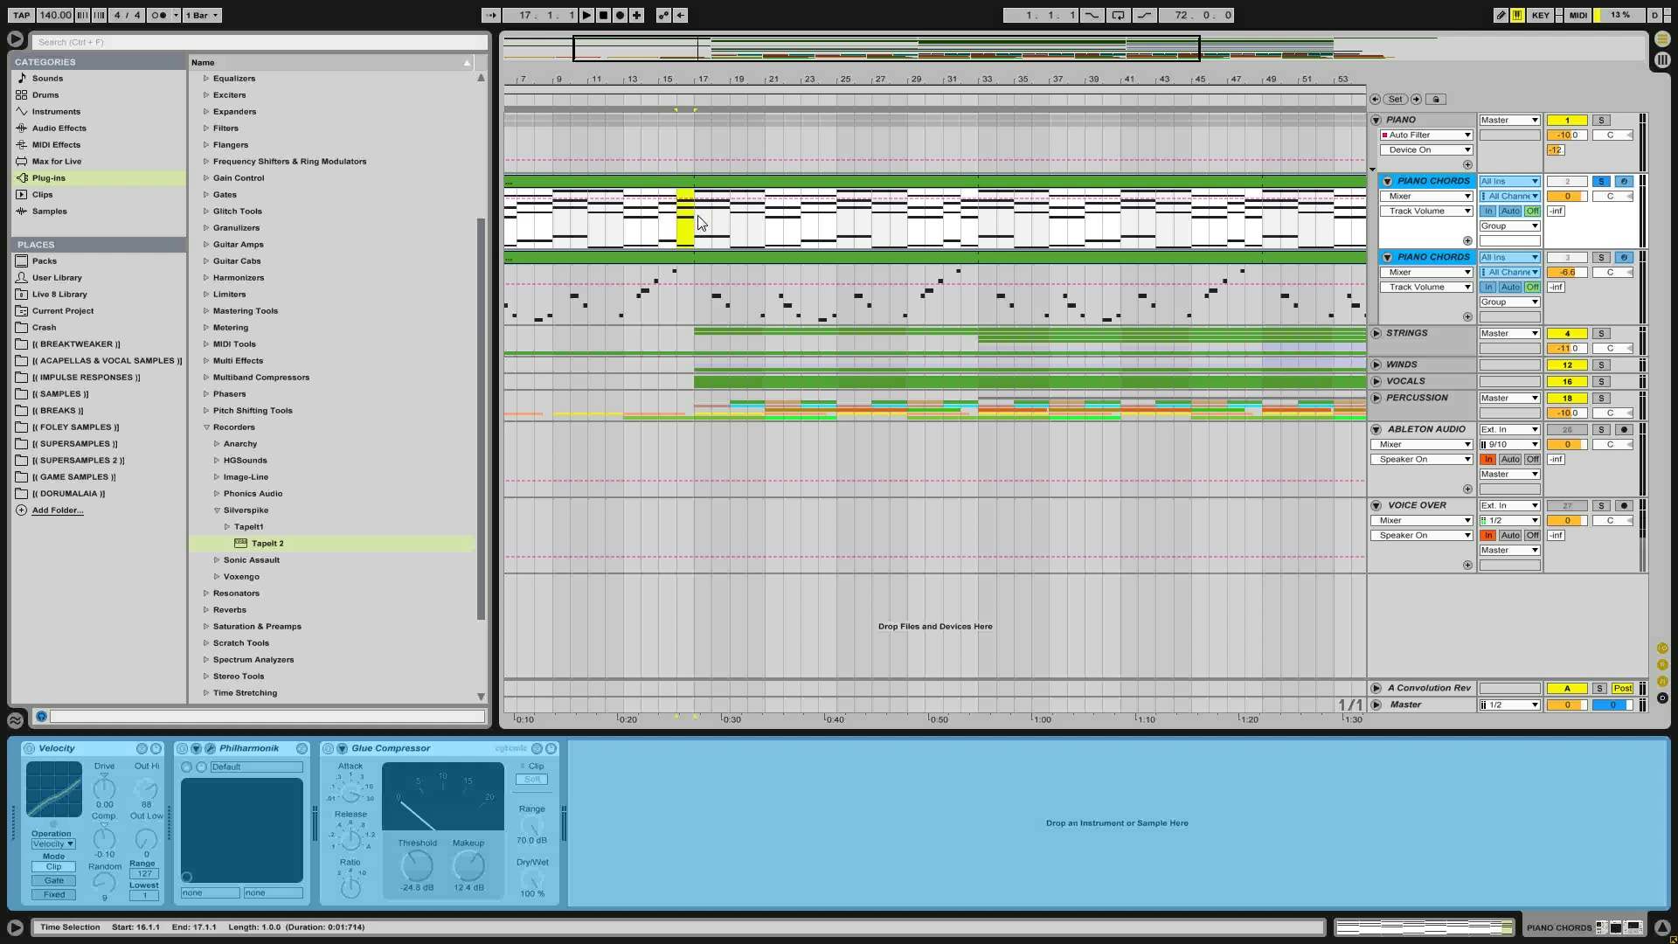
drag(683, 77, 657, 72)
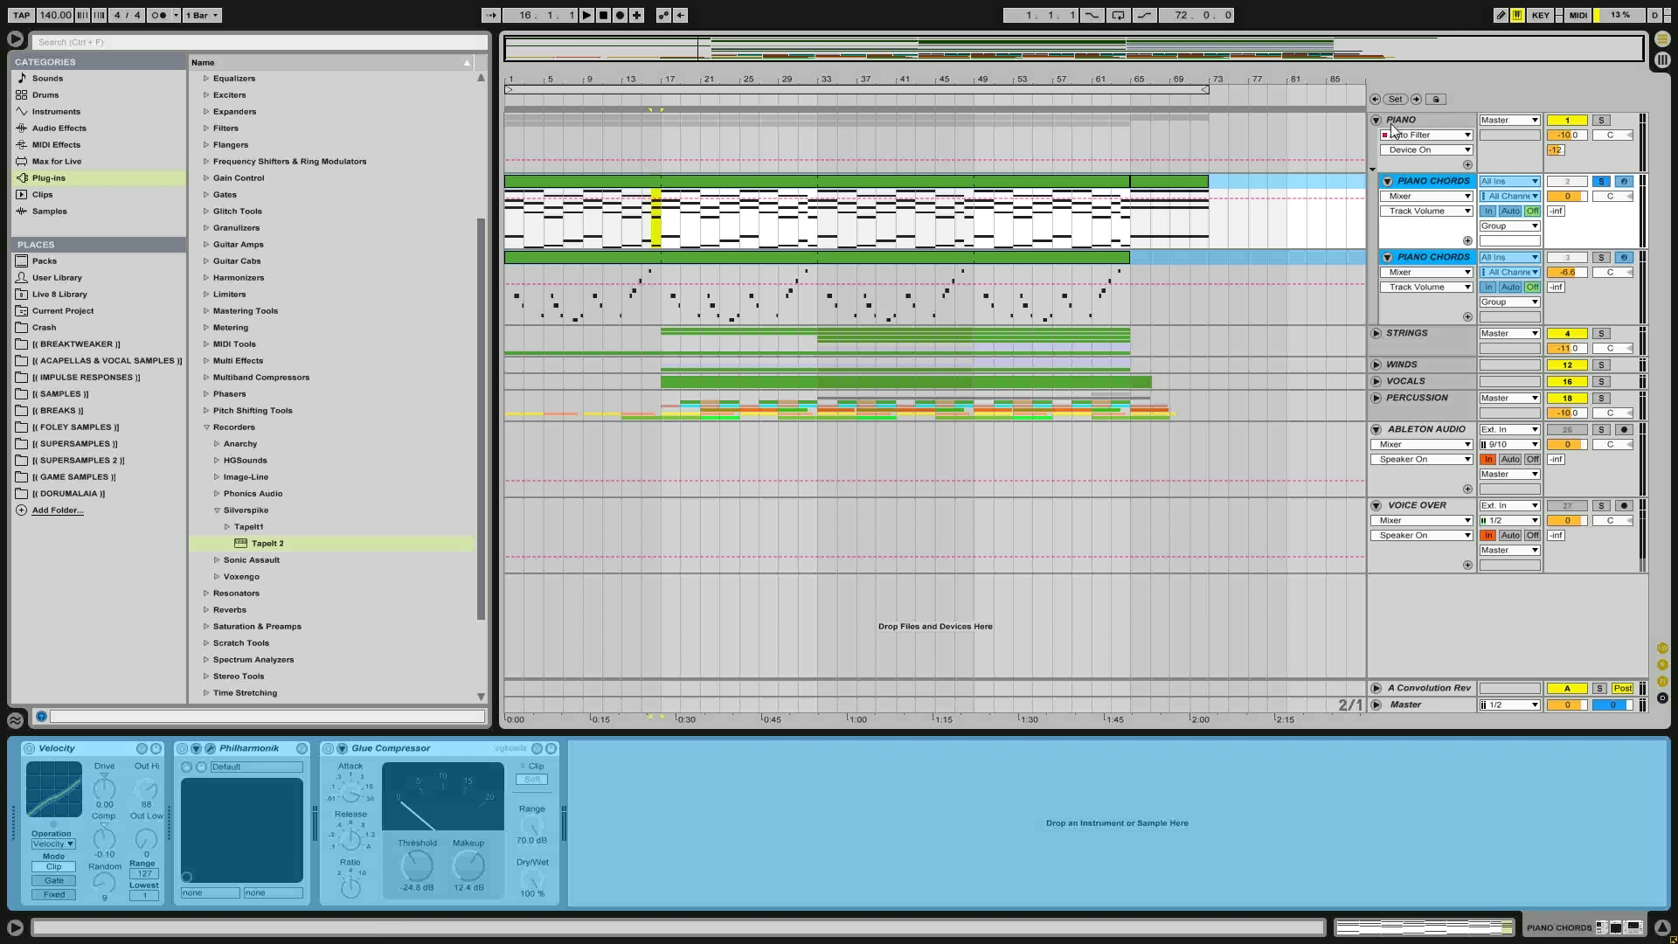
Solo the whole PIANO group, re-enable its Auto Filter and set the playback start to bar 1
click(1603, 122)
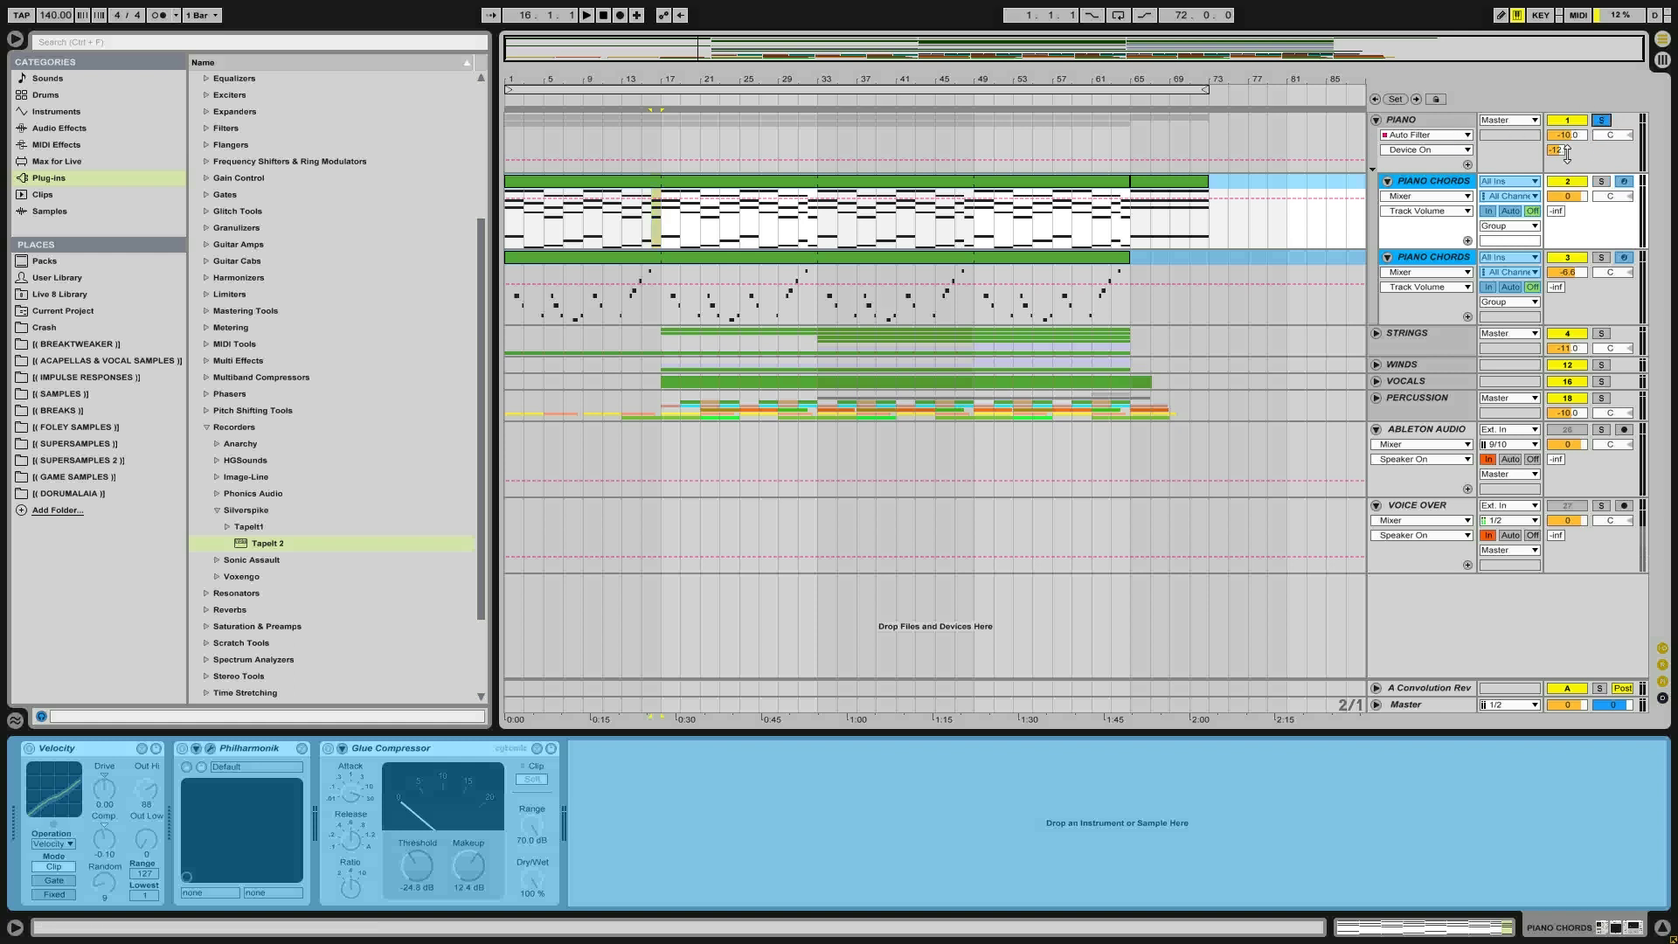
click(1420, 123)
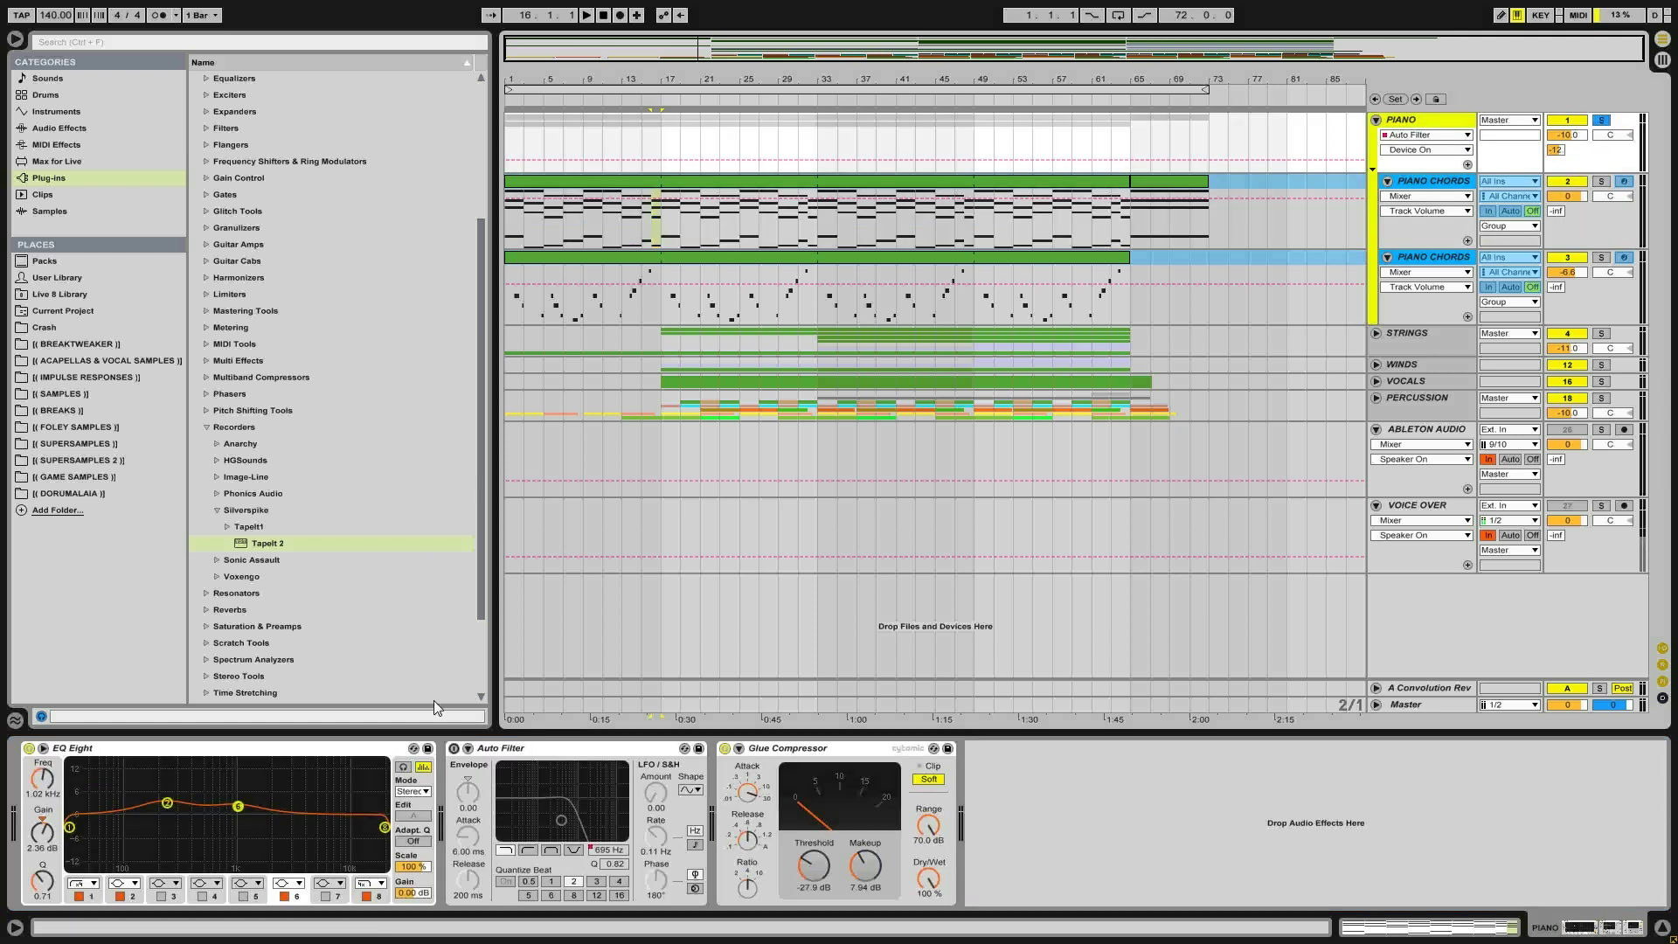
click(453, 749)
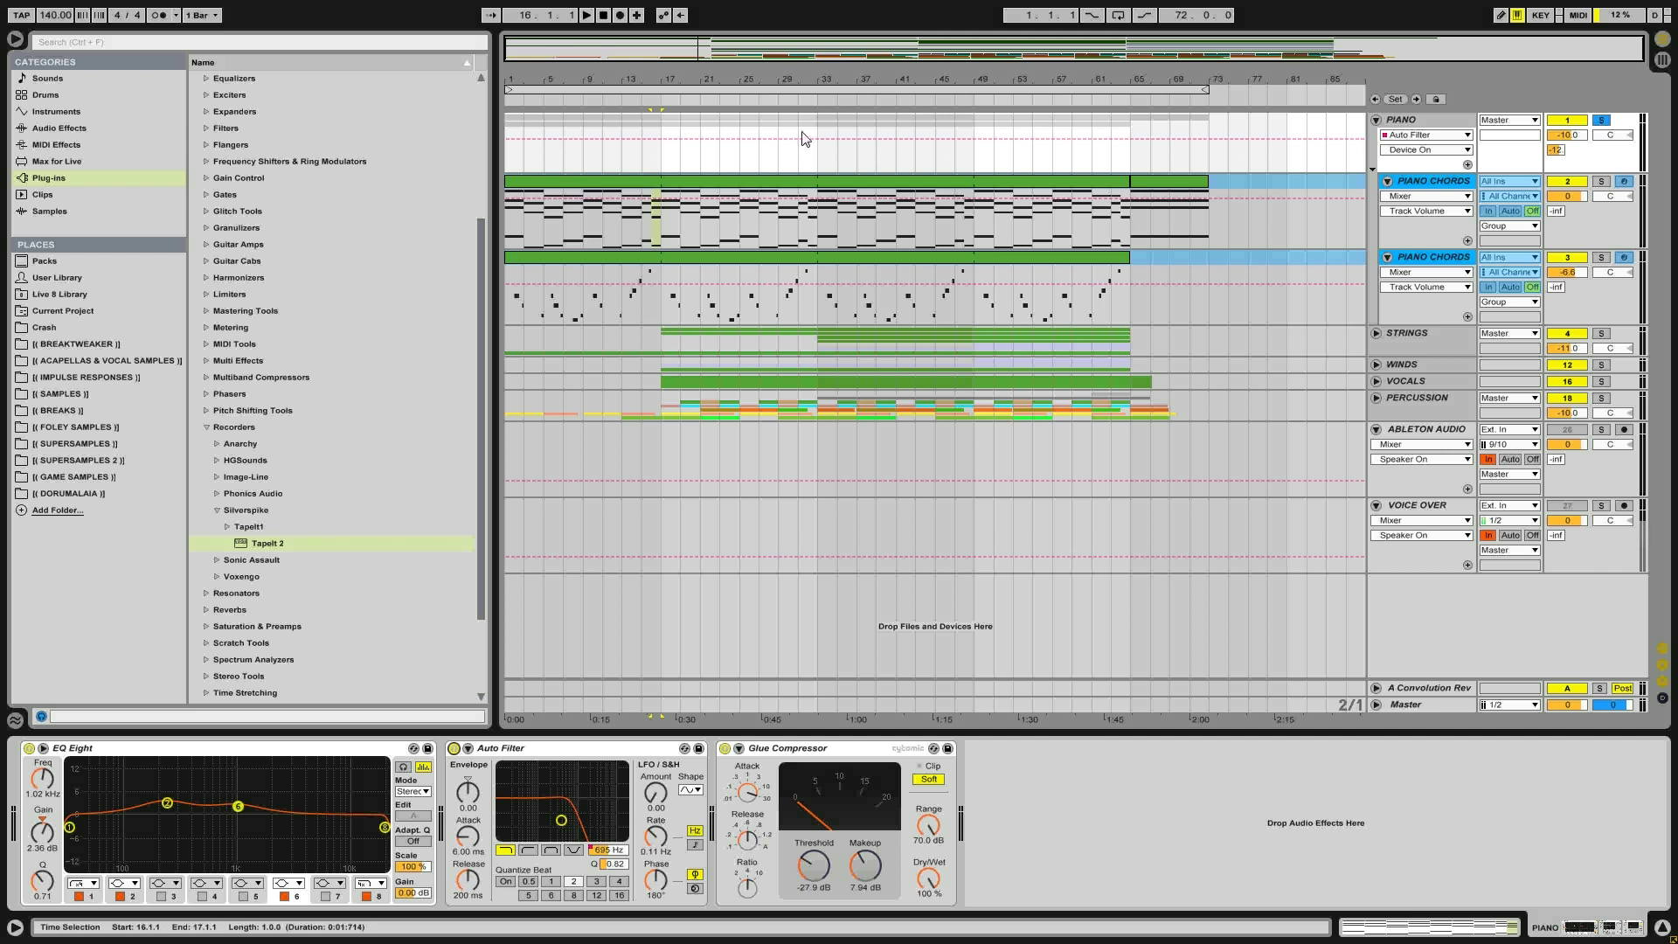
click(512, 159)
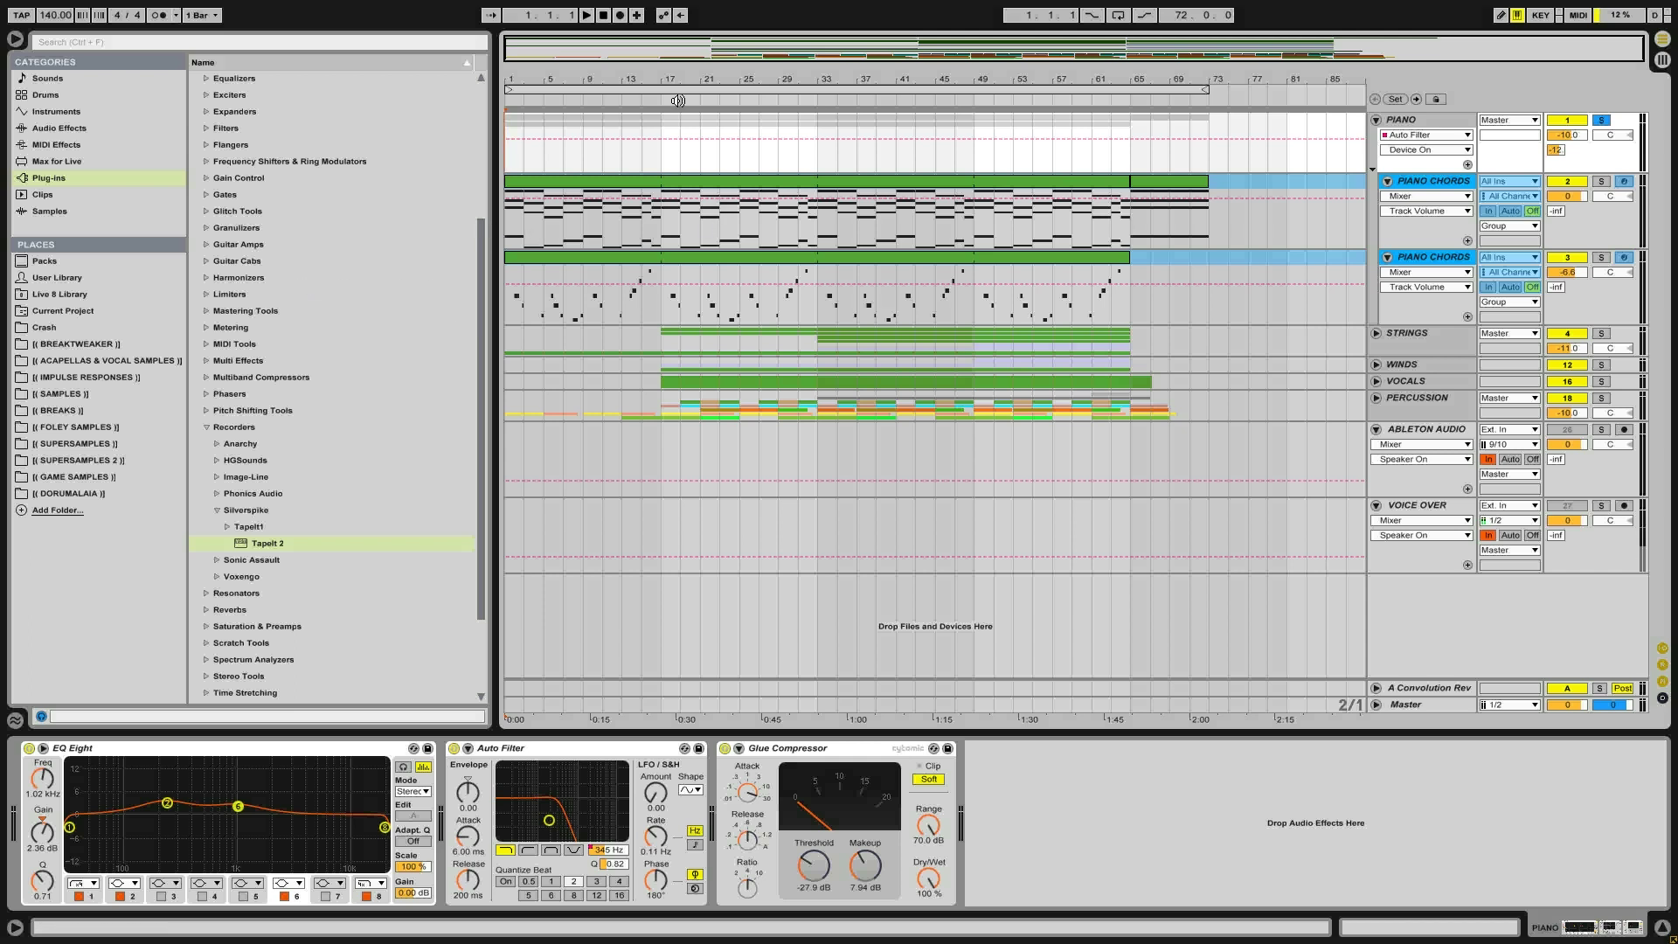
Play the soloed PIANO group from bar 1, briefly bypassing and re-enabling its Auto Filter to compare the sound
key(space)
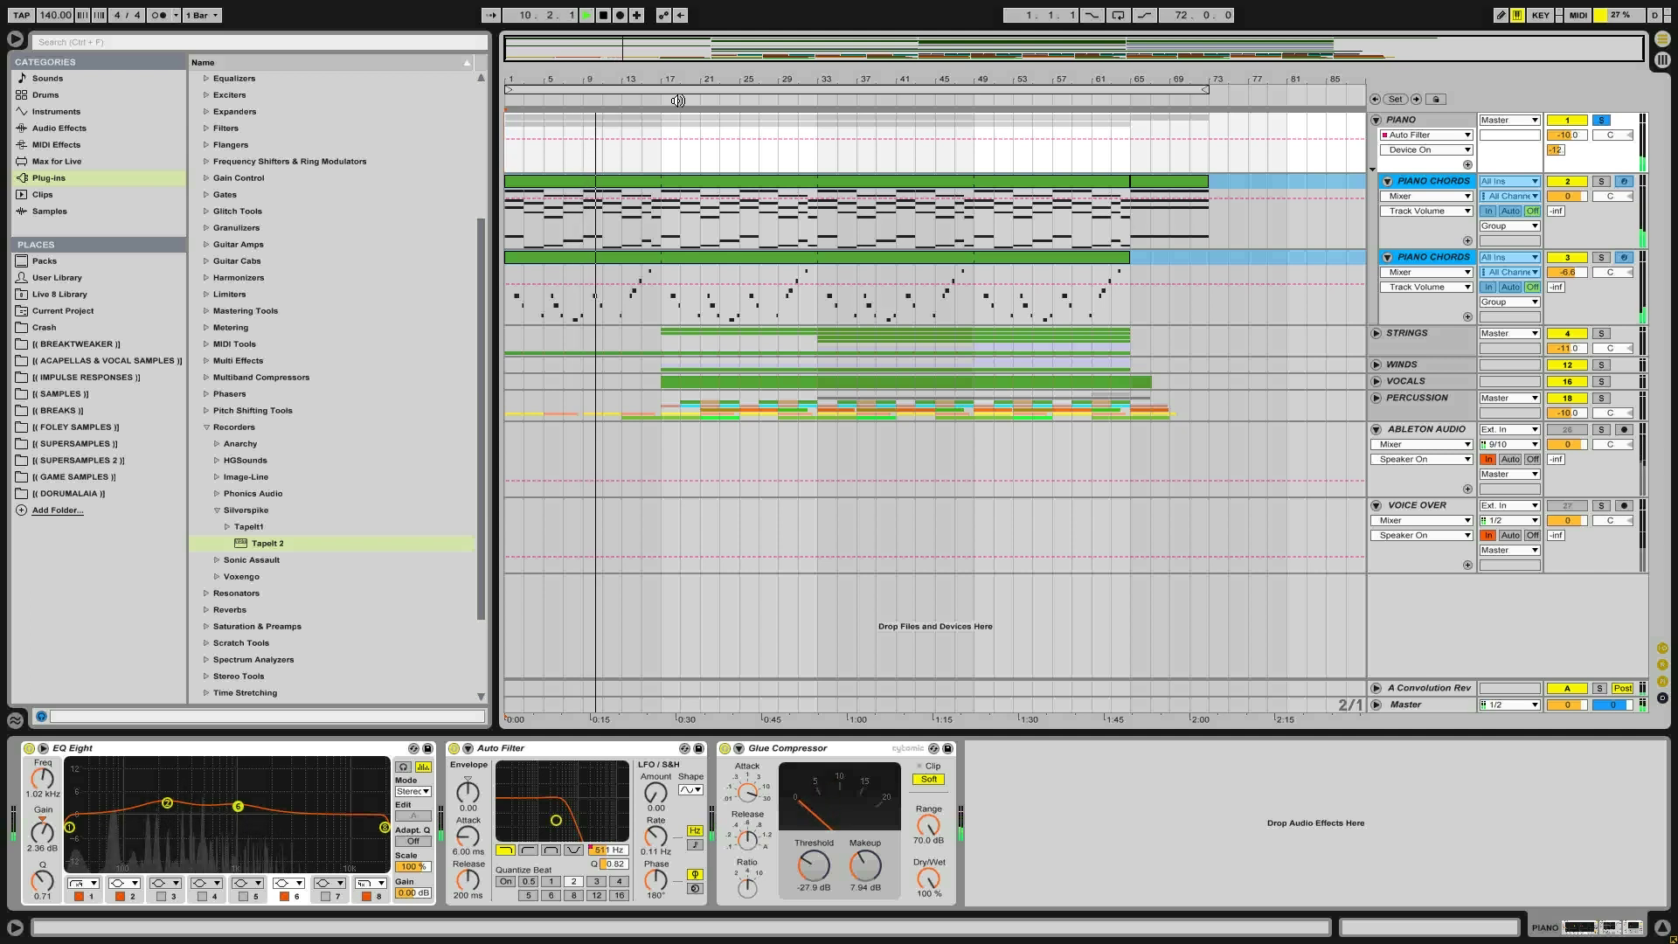
click(454, 749)
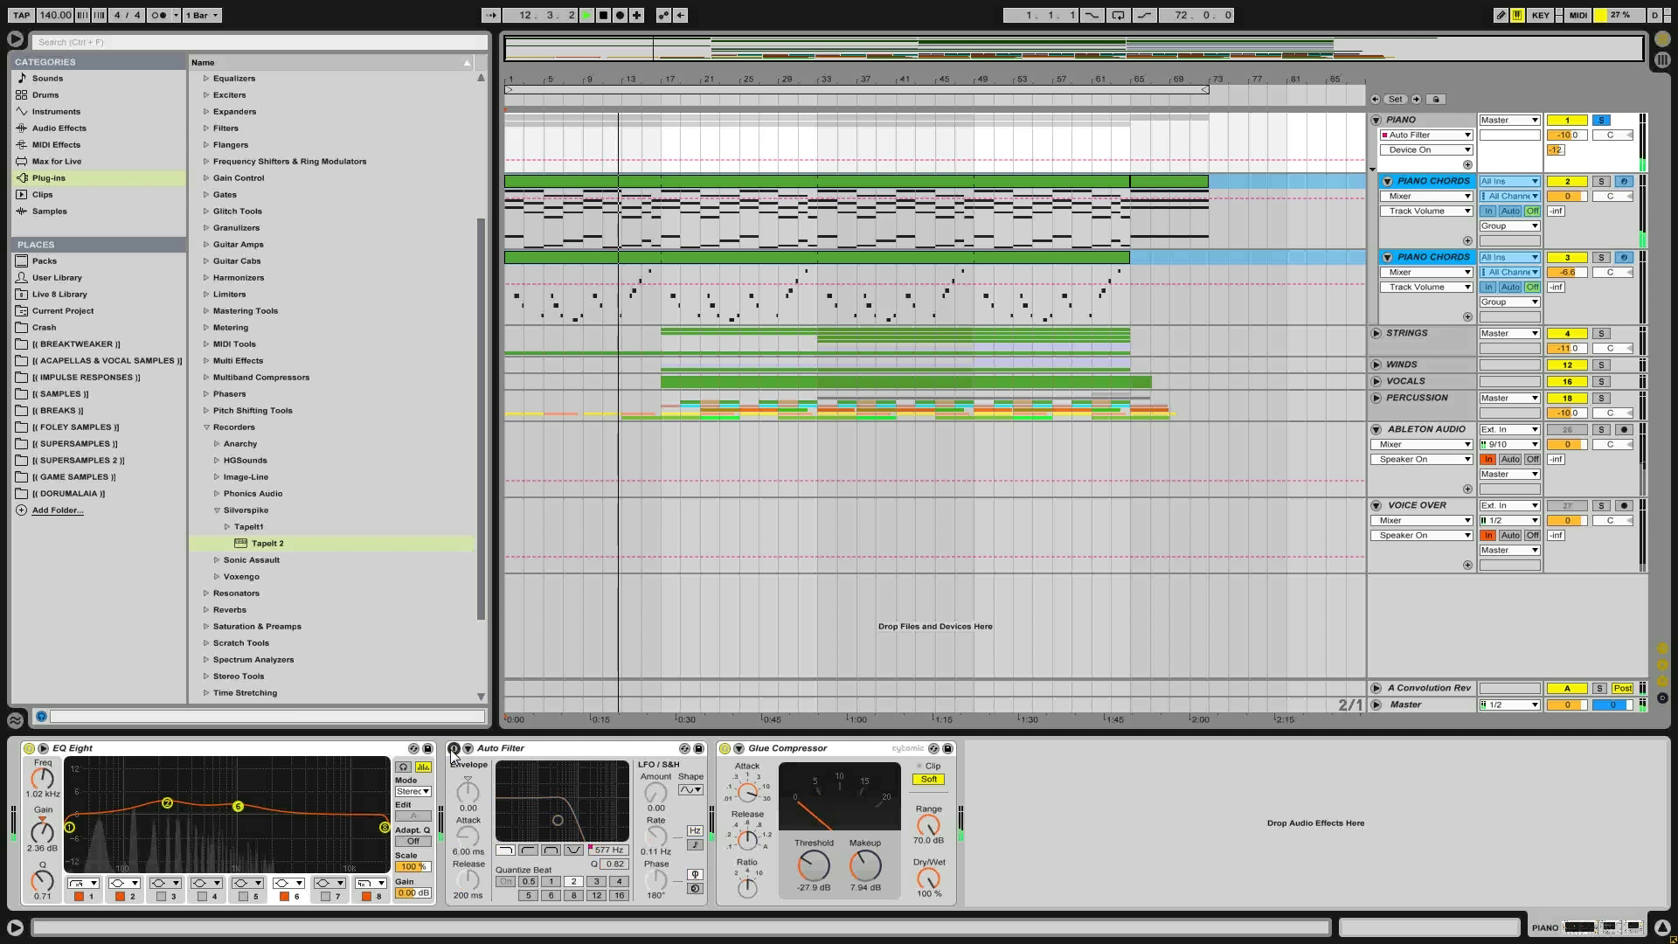
click(454, 750)
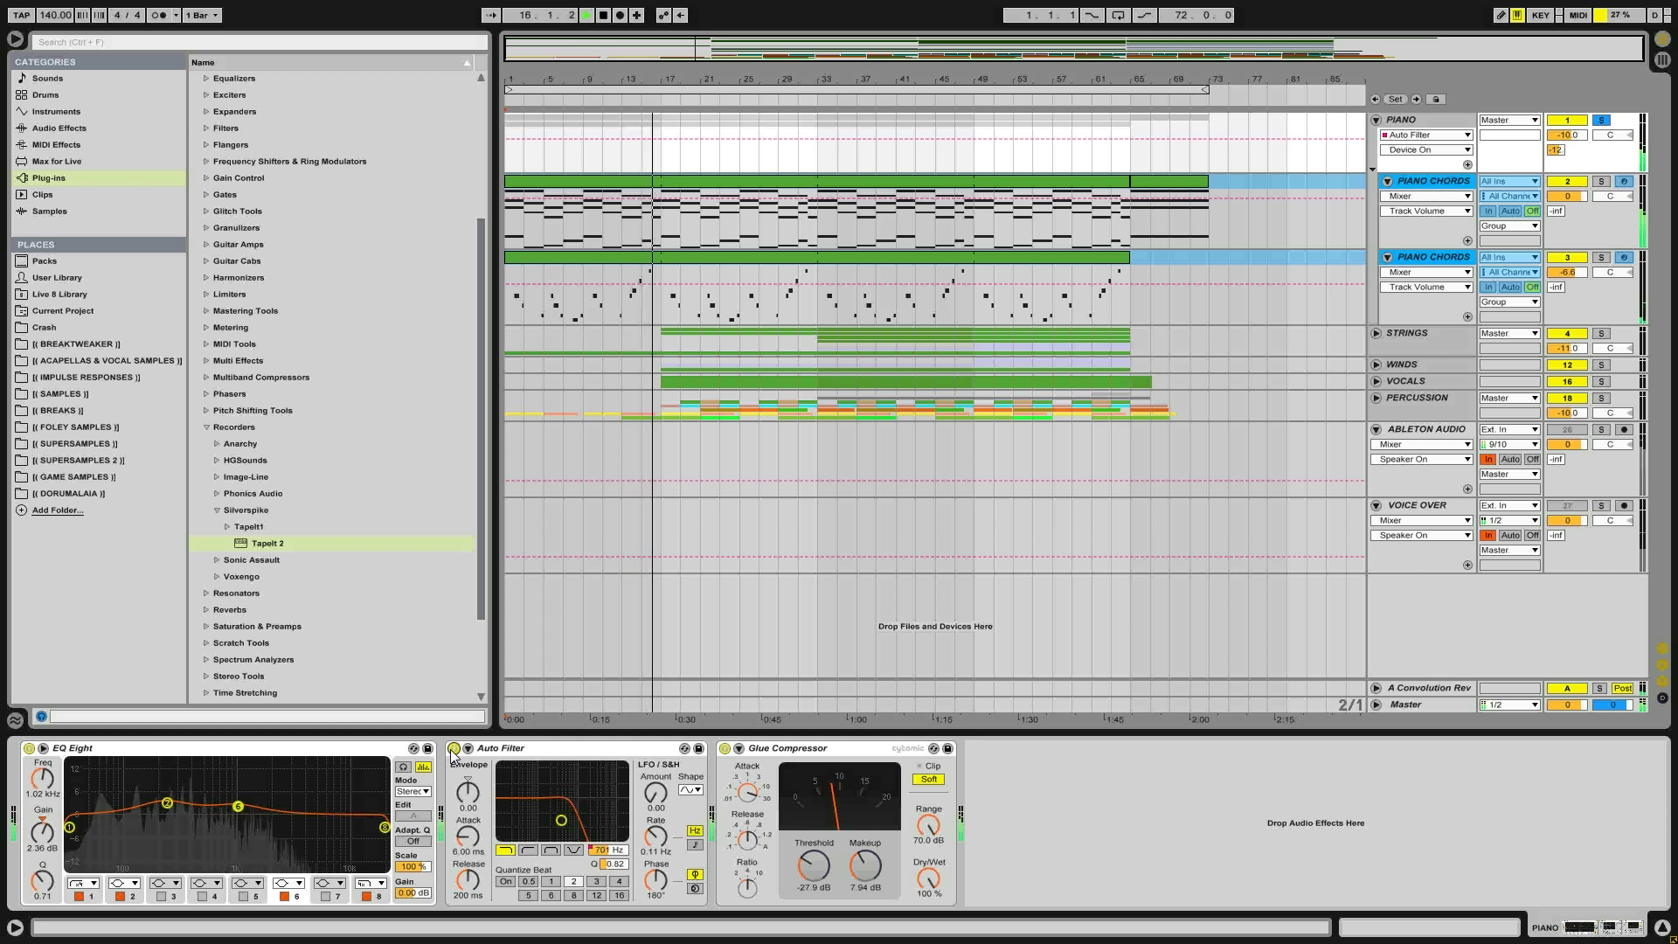
Unfreeze the first PIANO CHORDS track so its devices can be accessed
click(1429, 191)
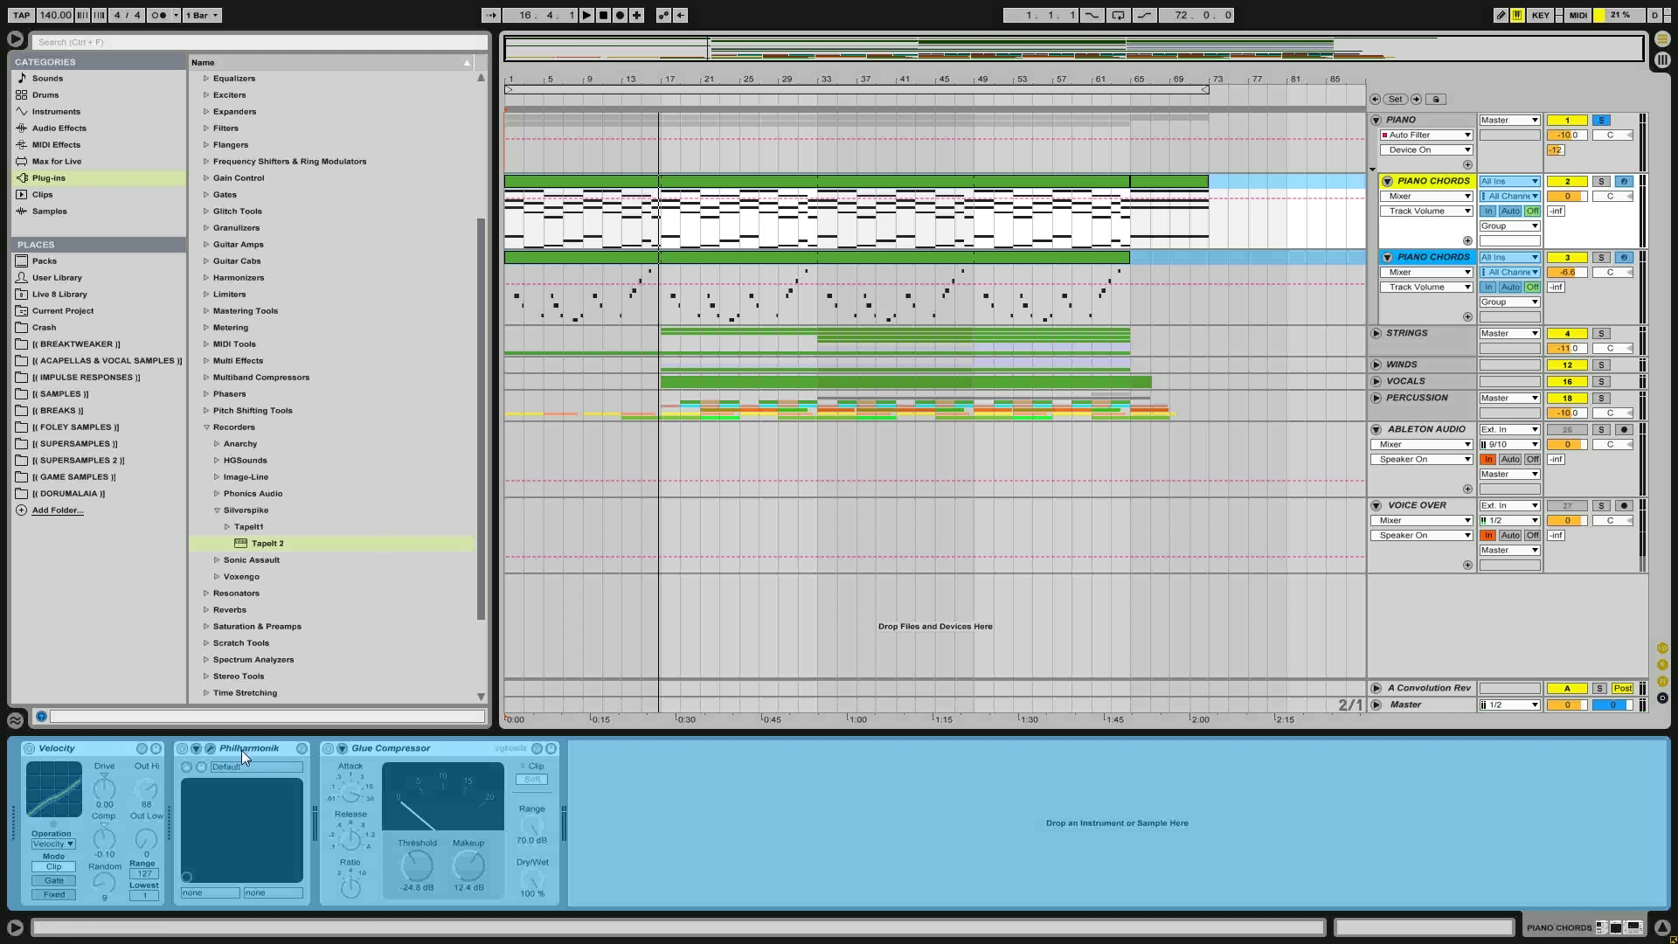
right_click(1417, 194)
click(1259, 387)
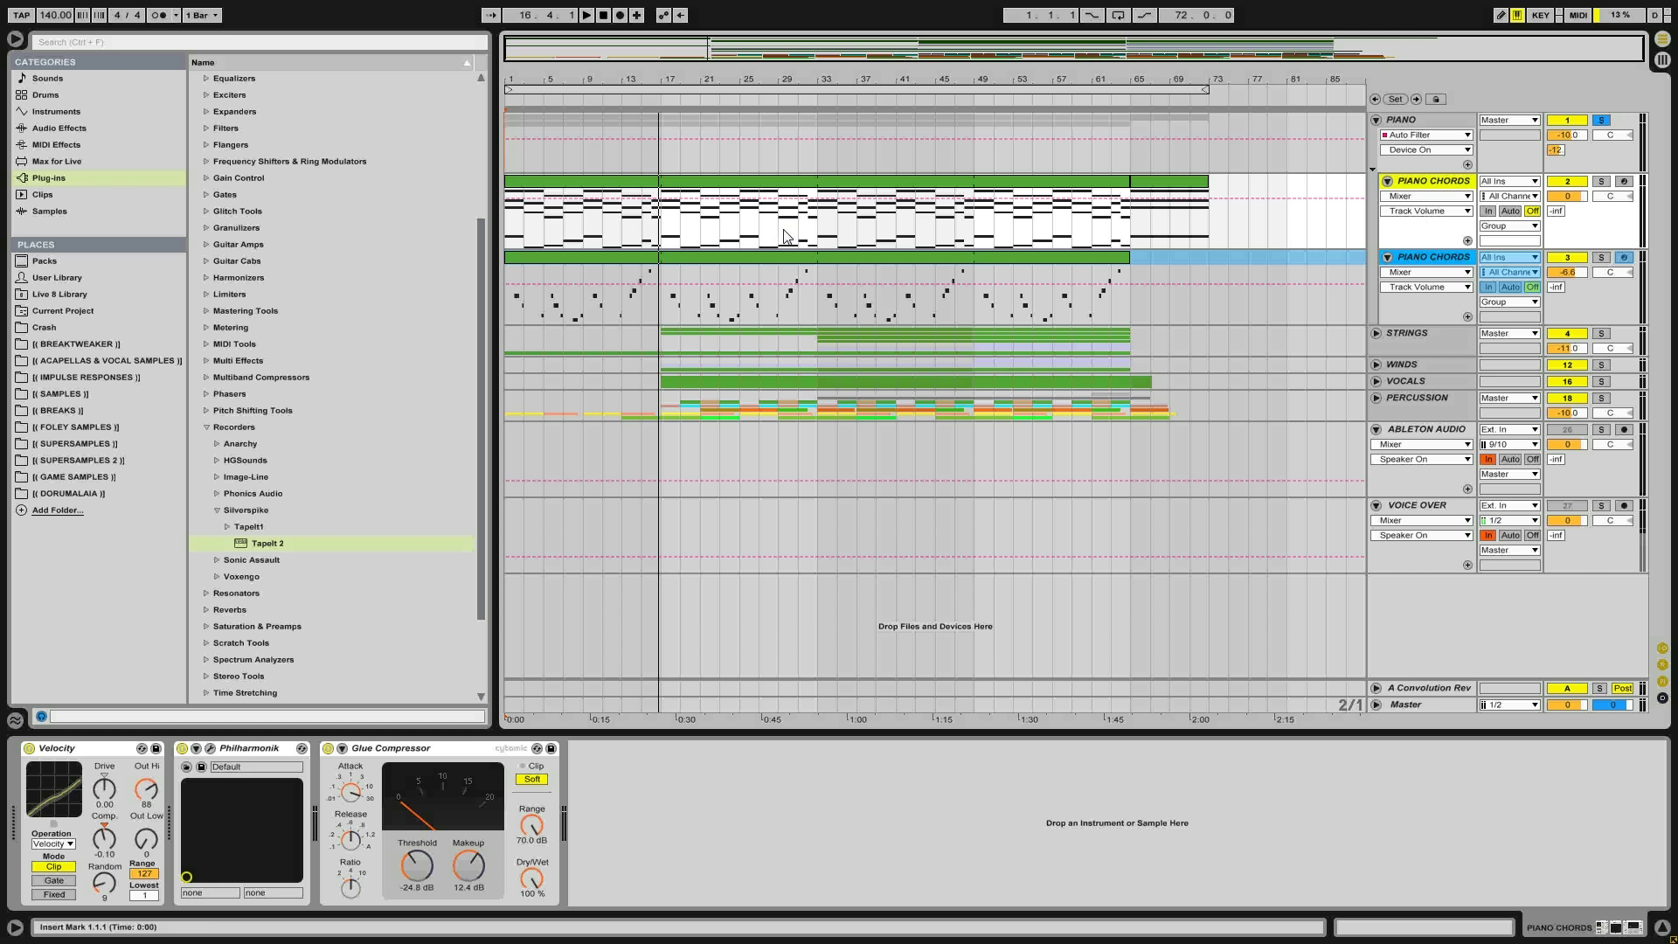
Compare the piano playback from bar 1 with the PIANO group's Glue Compressor bypassed and re-enabled
click(1439, 120)
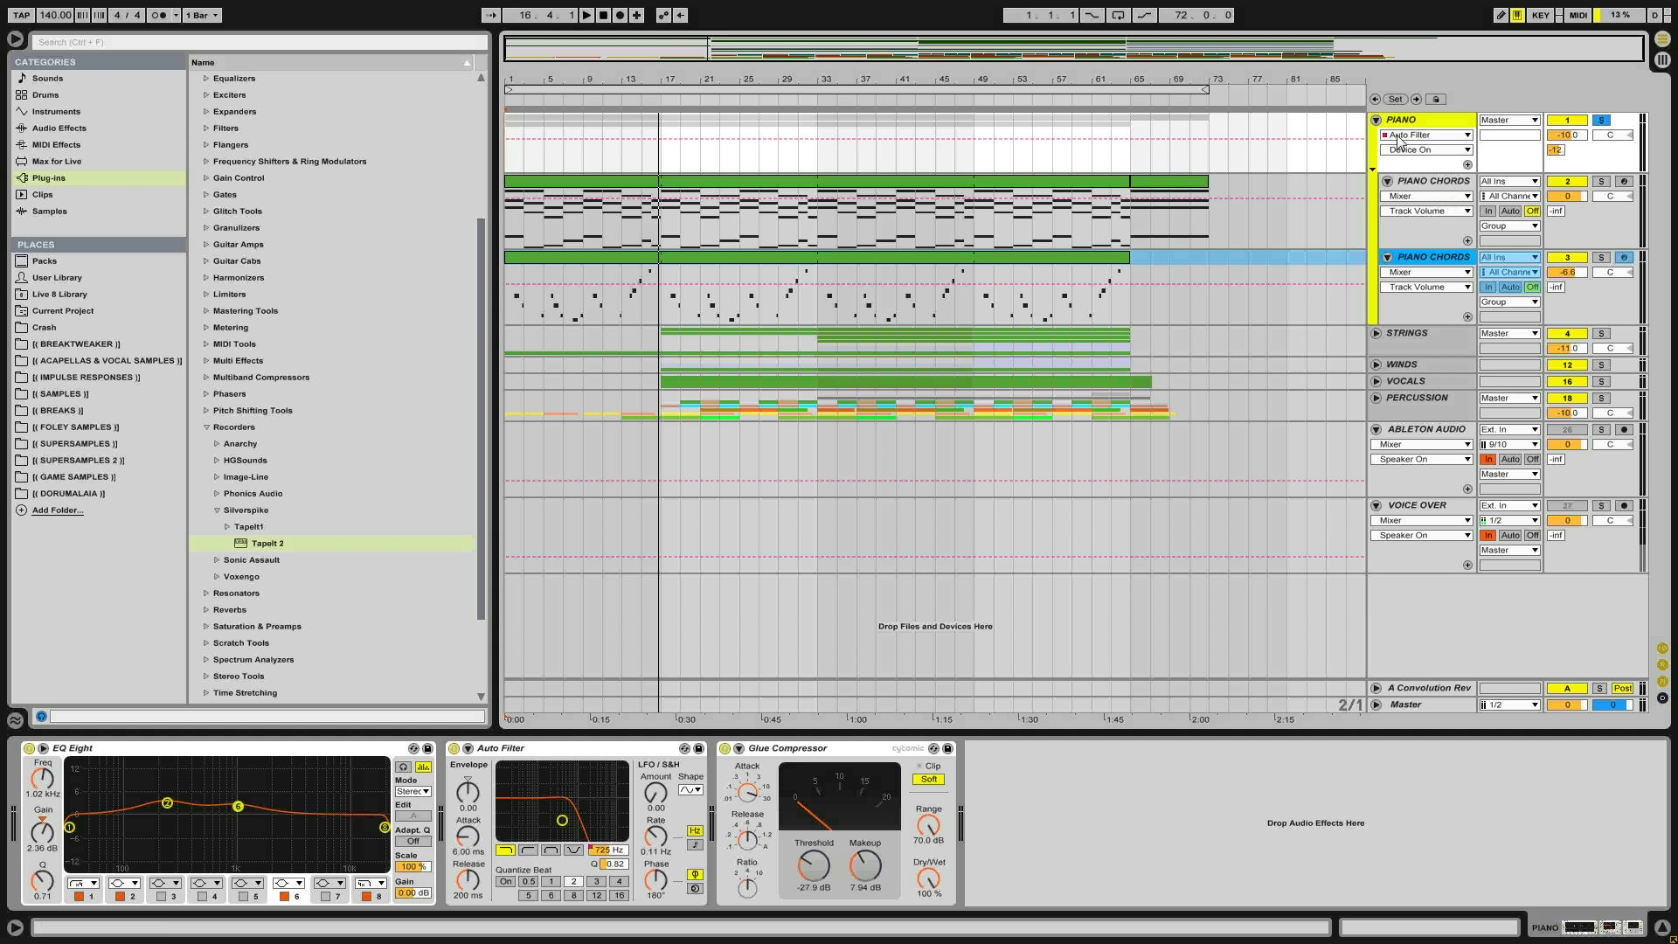
click(724, 748)
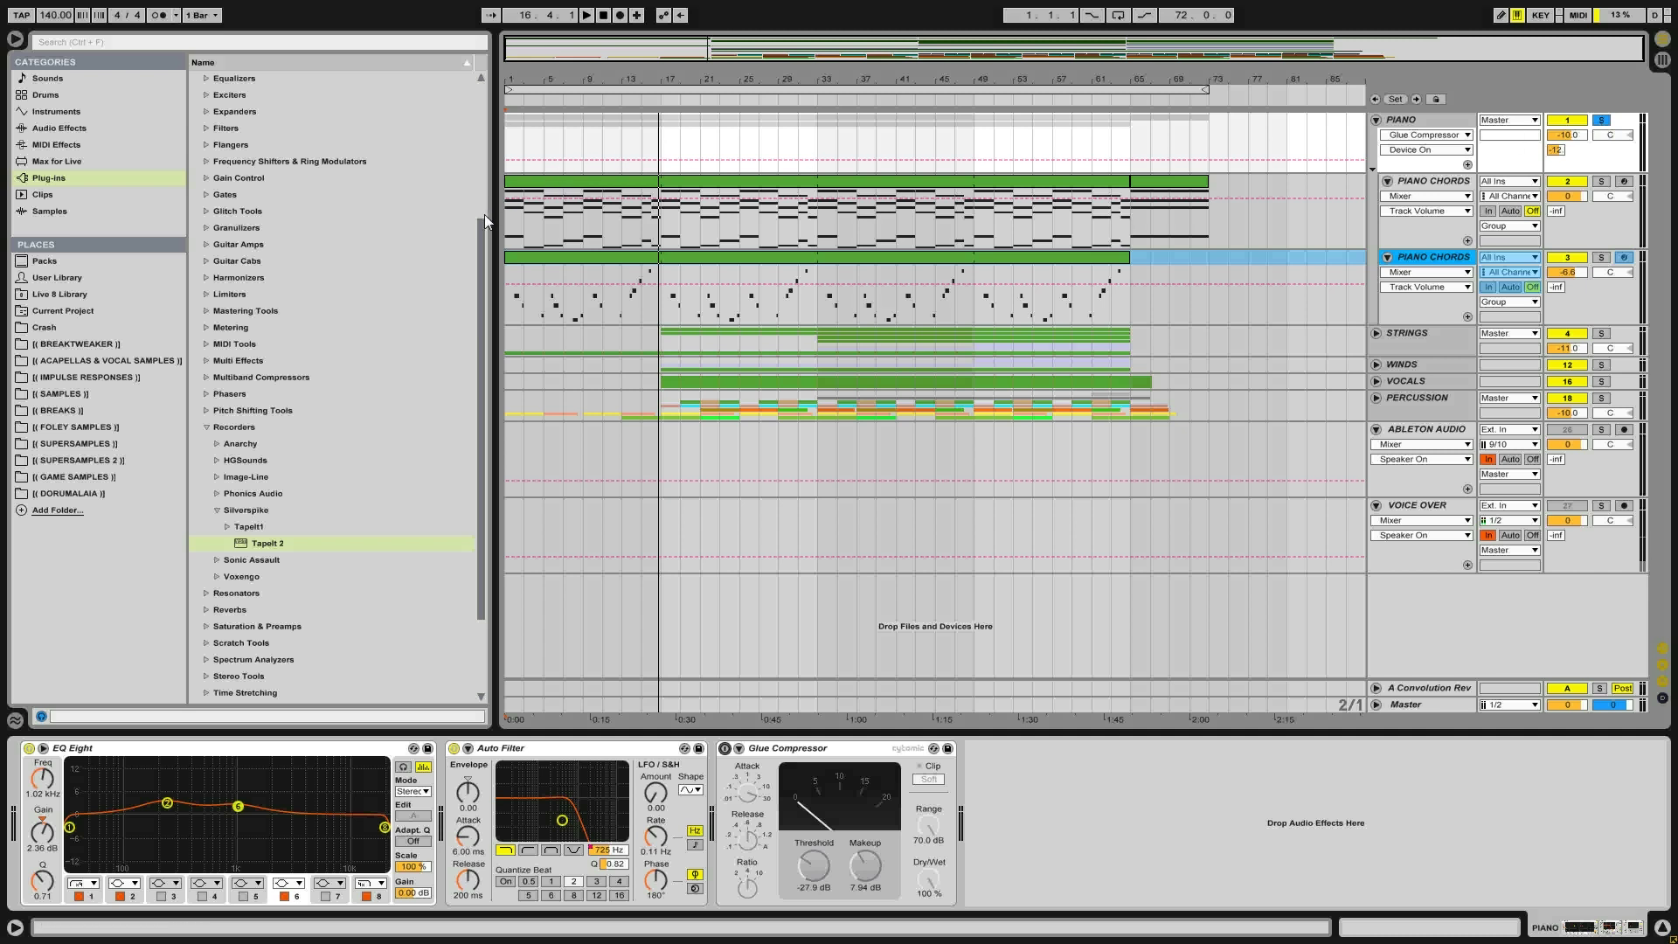
click(512, 215)
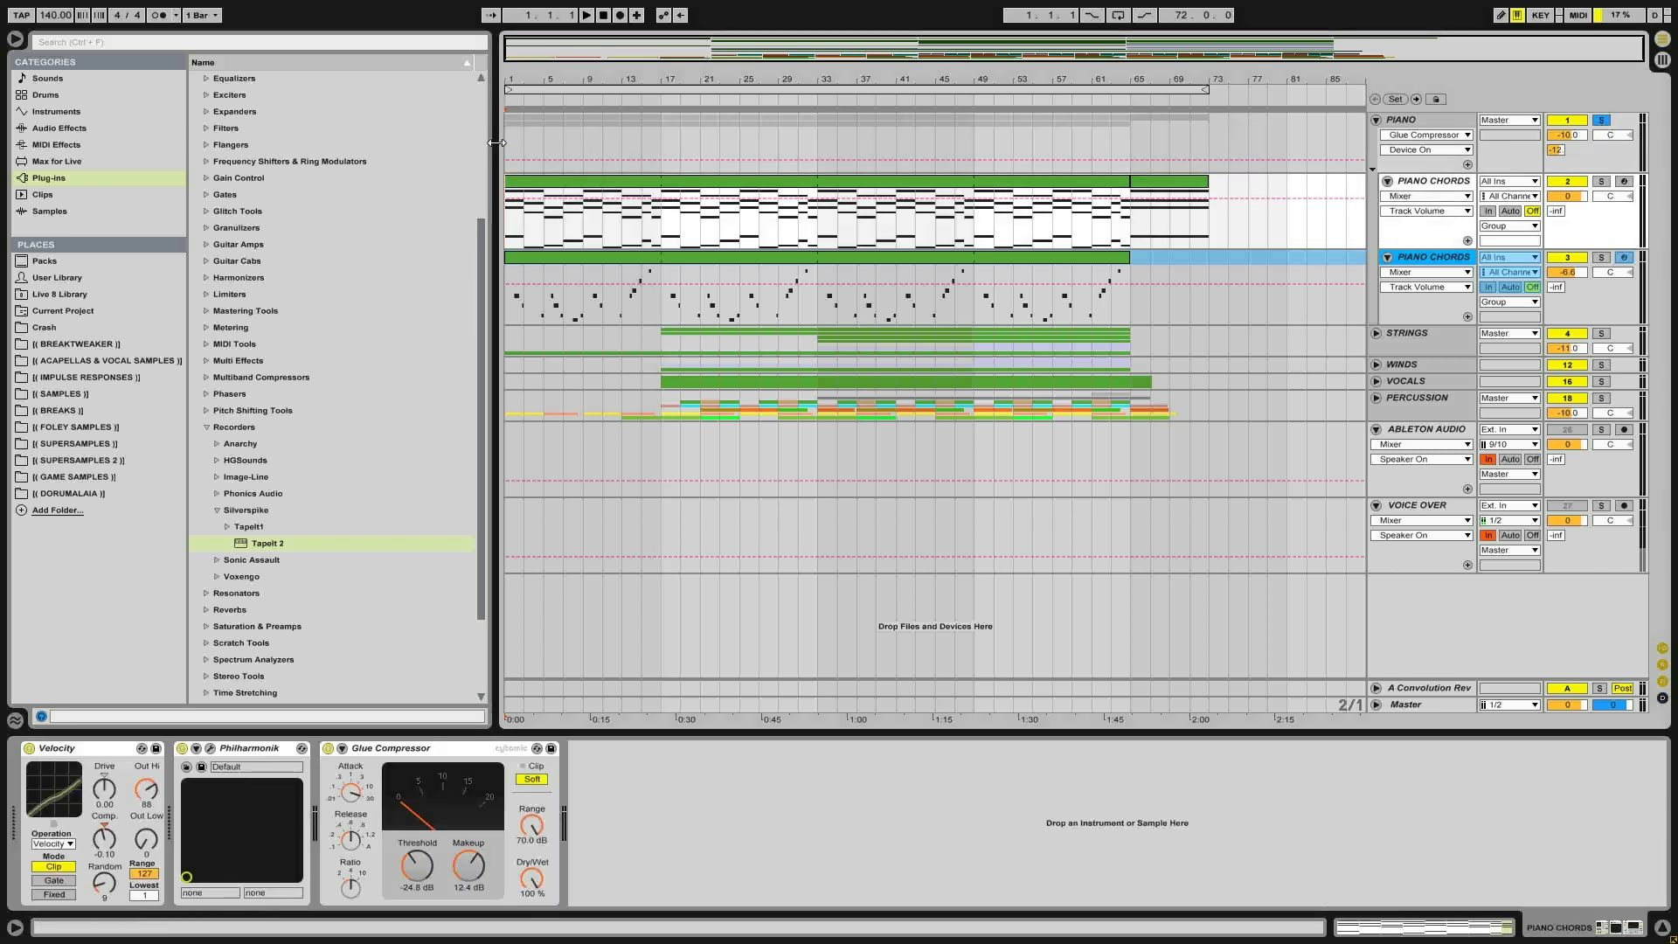
key(space)
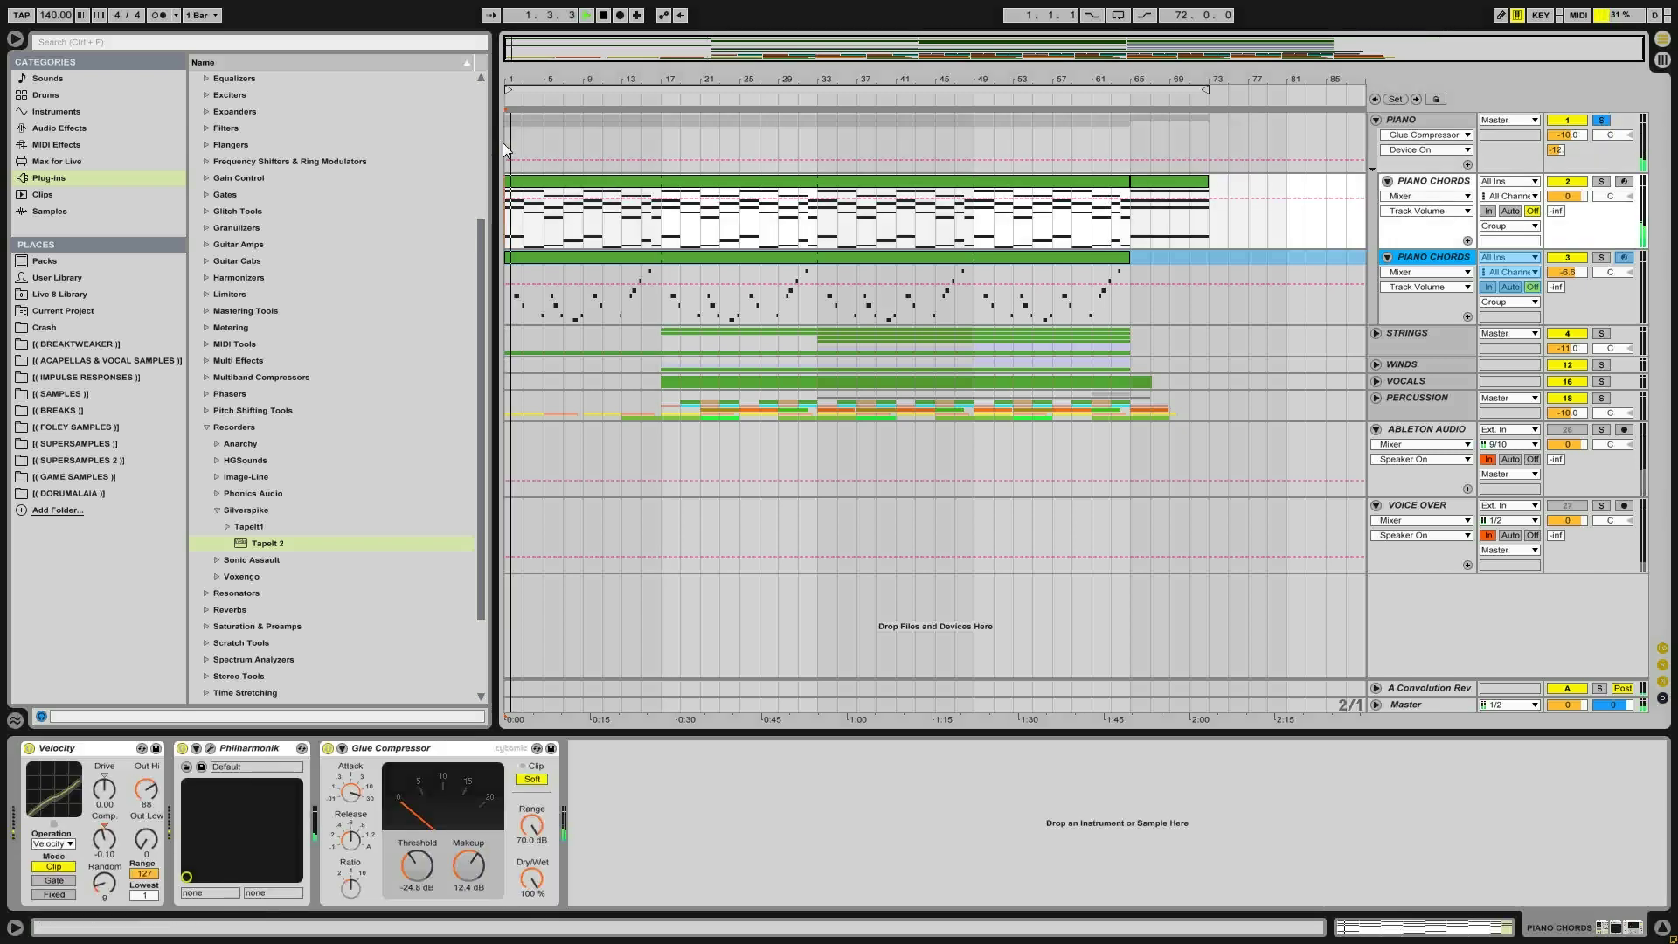
click(1369, 162)
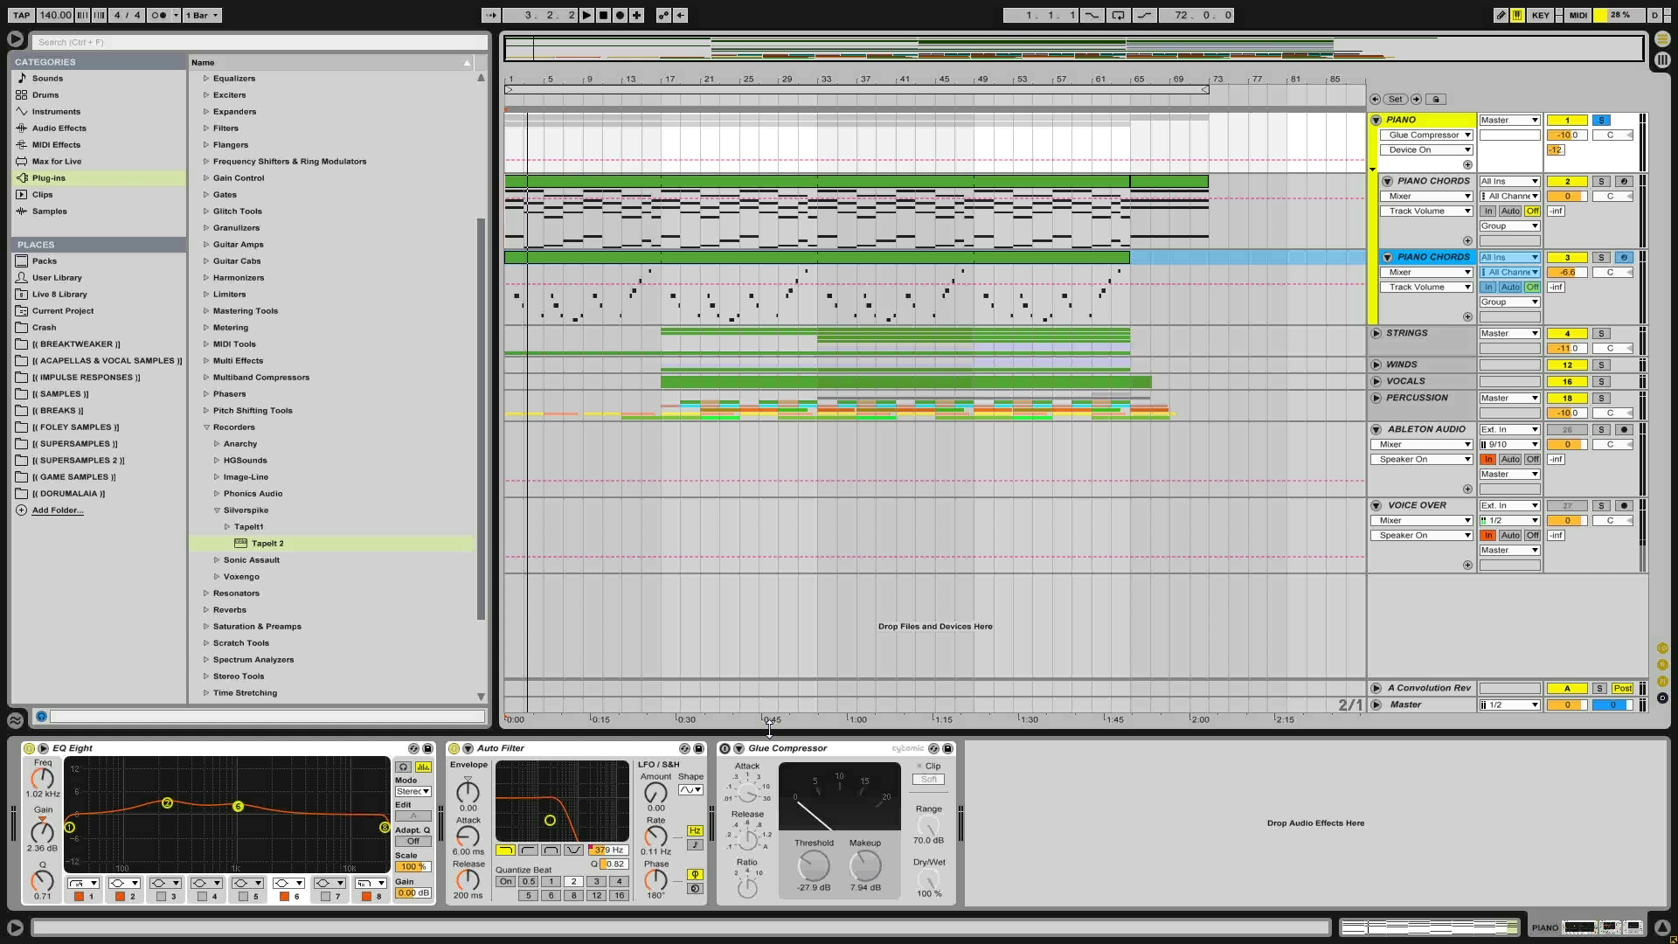
click(724, 749)
key(space)
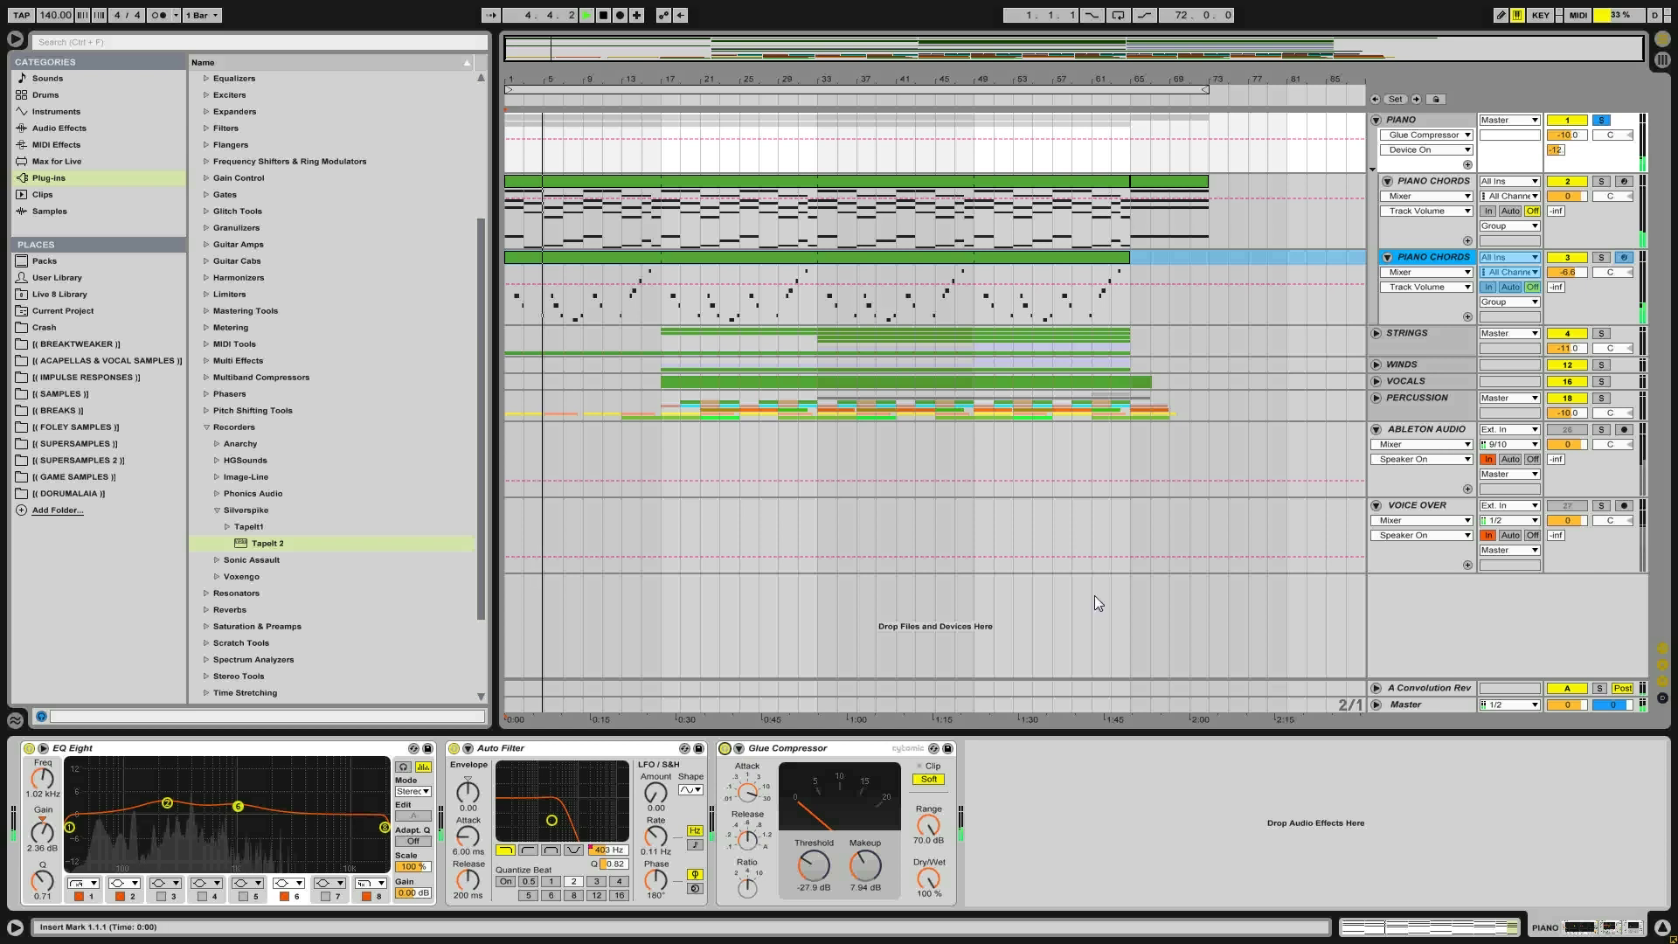
Examine the note velocities of the first PIANO CHORDS clip in an enlarged velocity lane and return to the track's device chain
click(1434, 182)
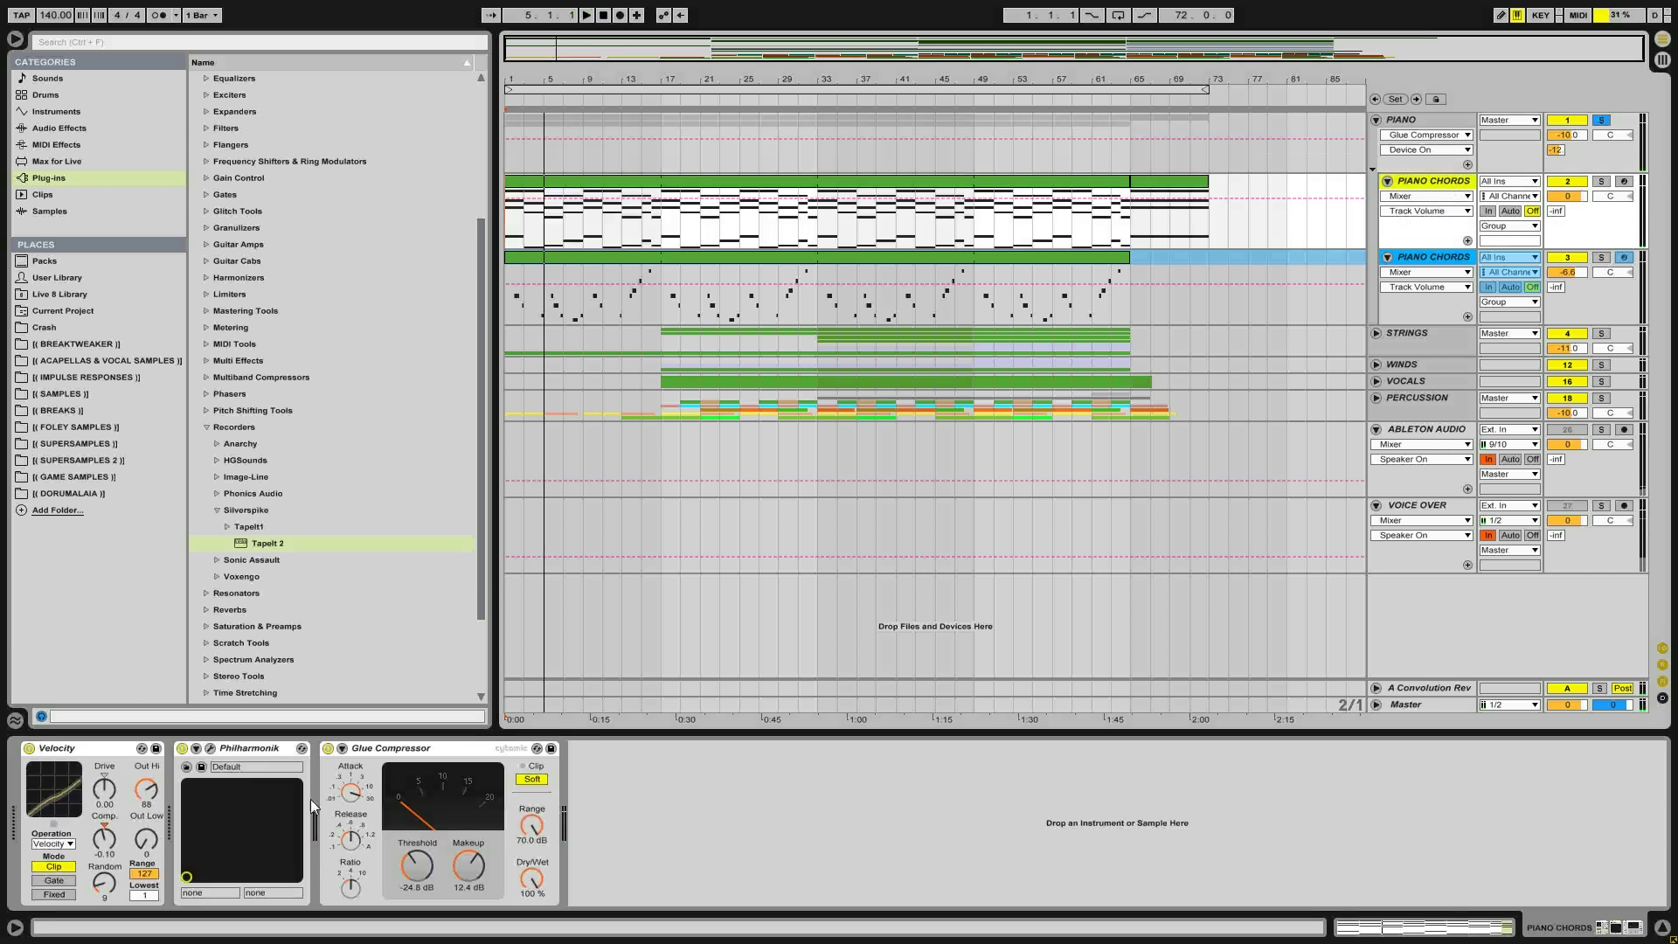
click(637, 179)
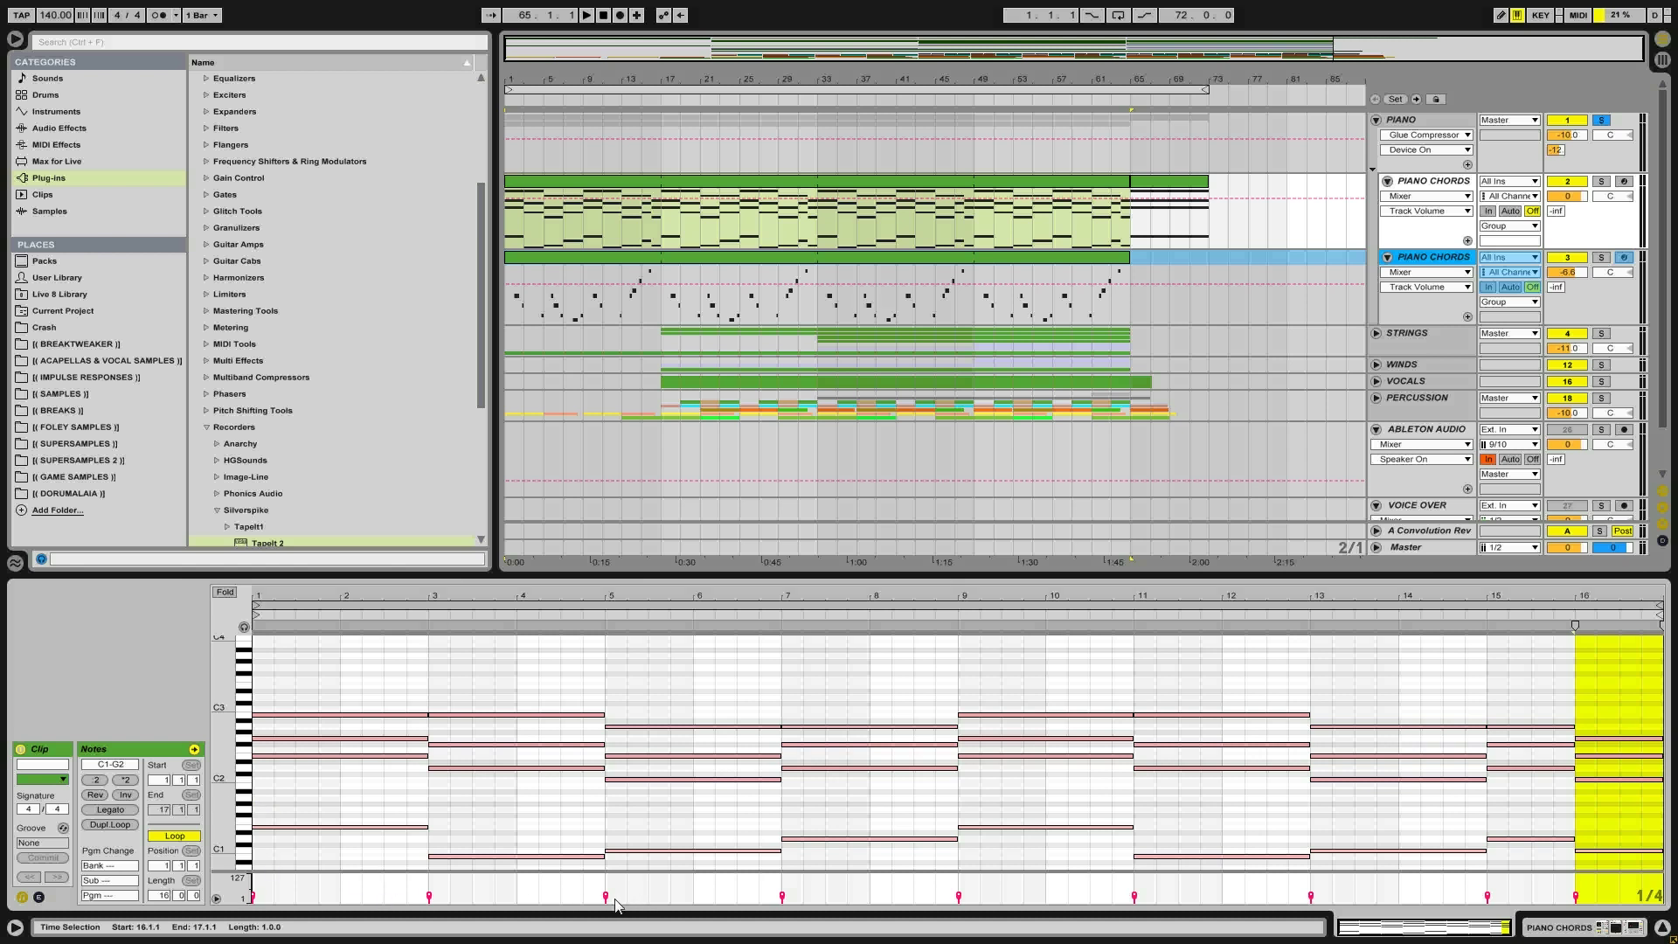
drag(307, 689, 338, 801)
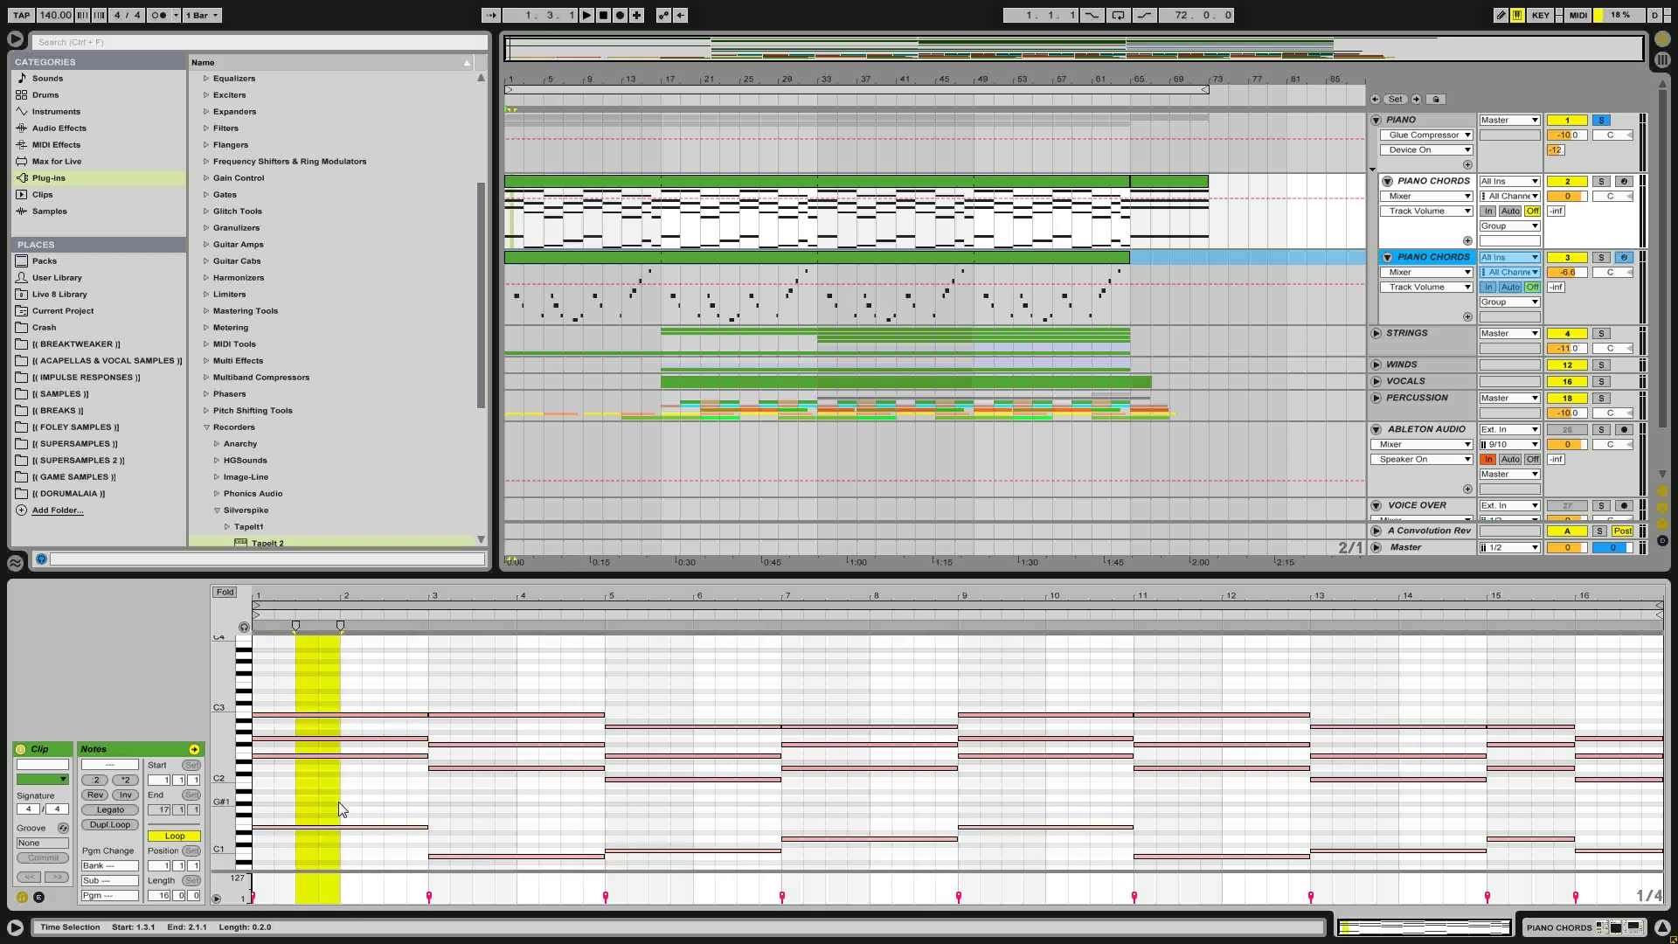
drag(315, 871, 355, 670)
click(429, 841)
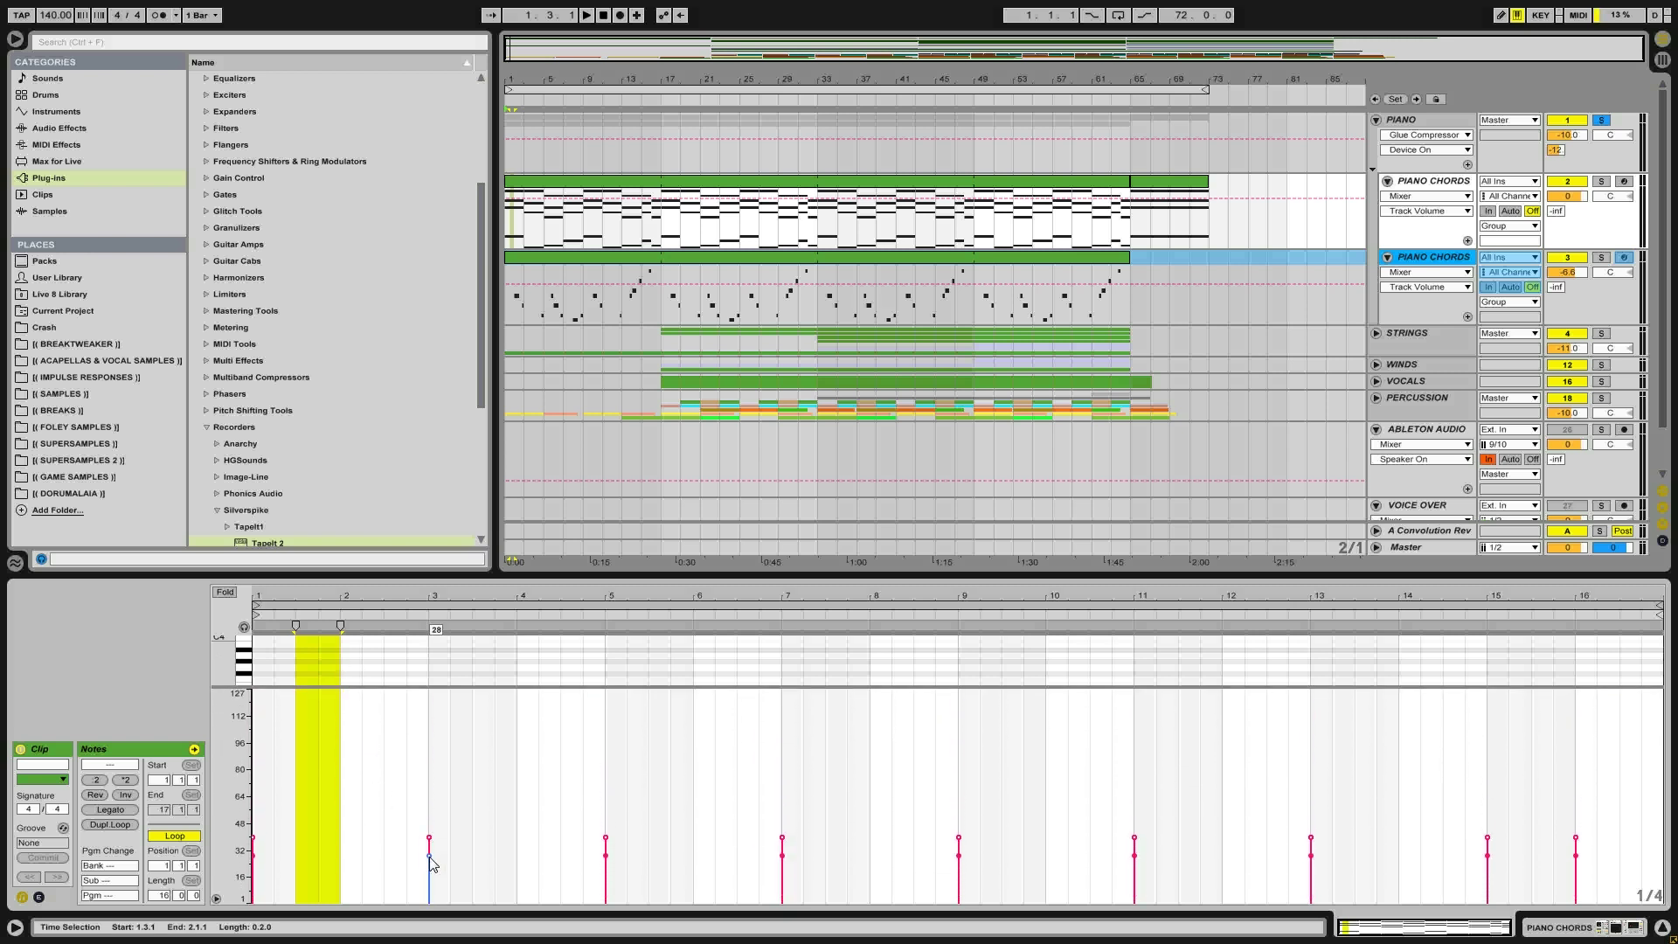
drag(405, 687, 395, 818)
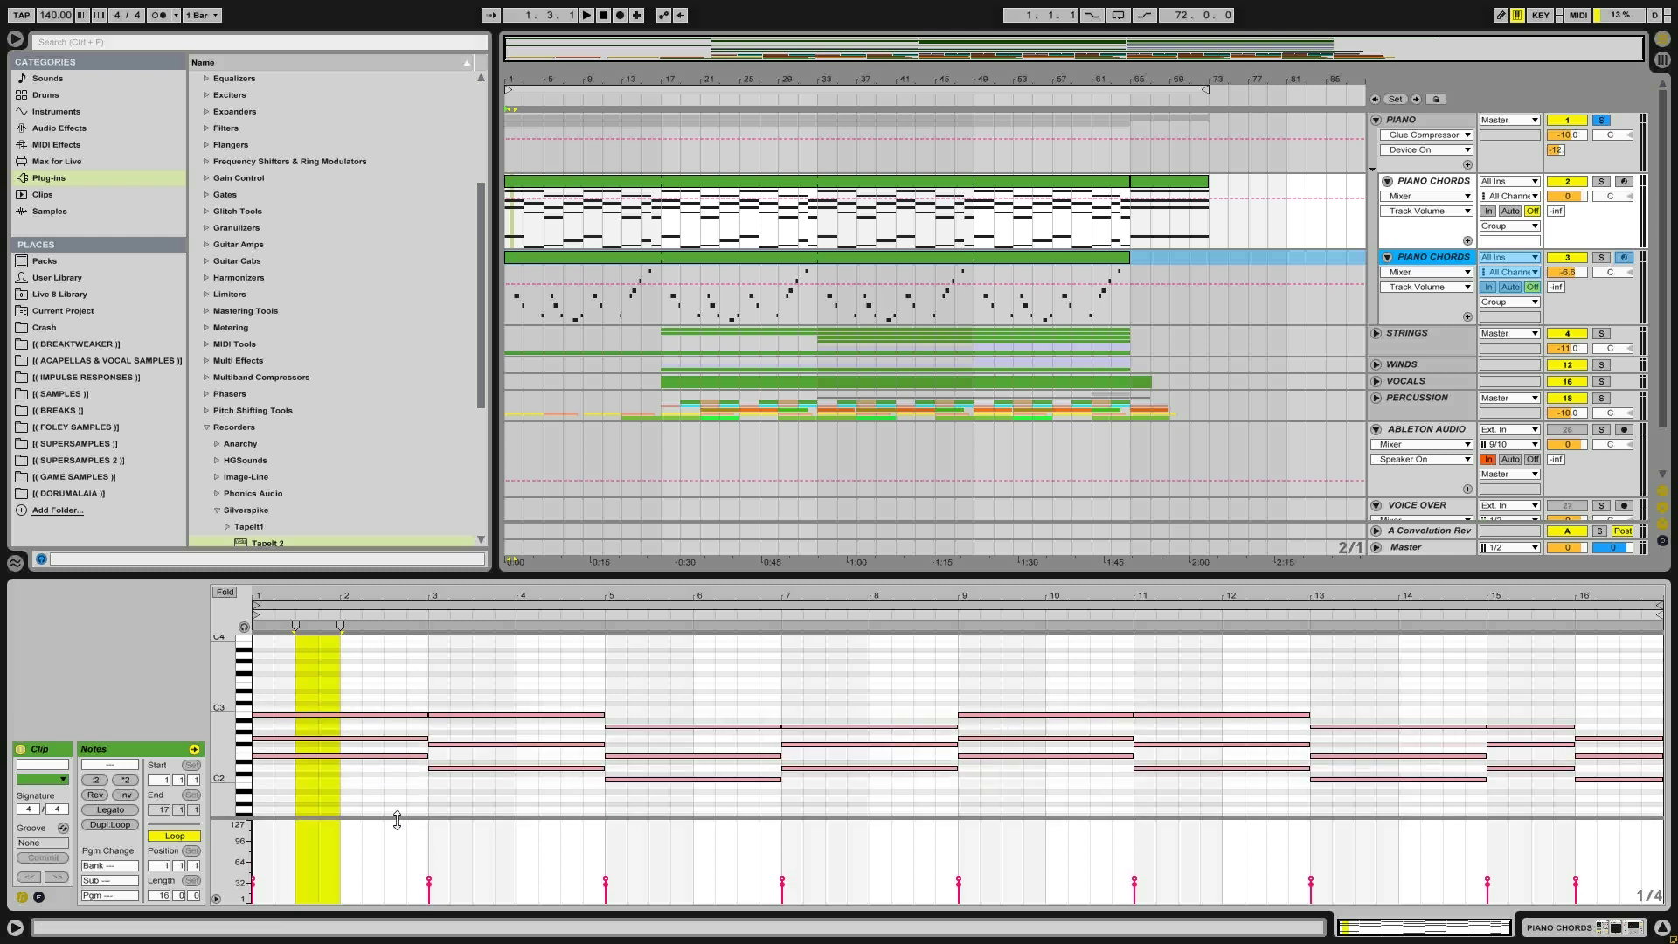
drag(565, 817, 569, 869)
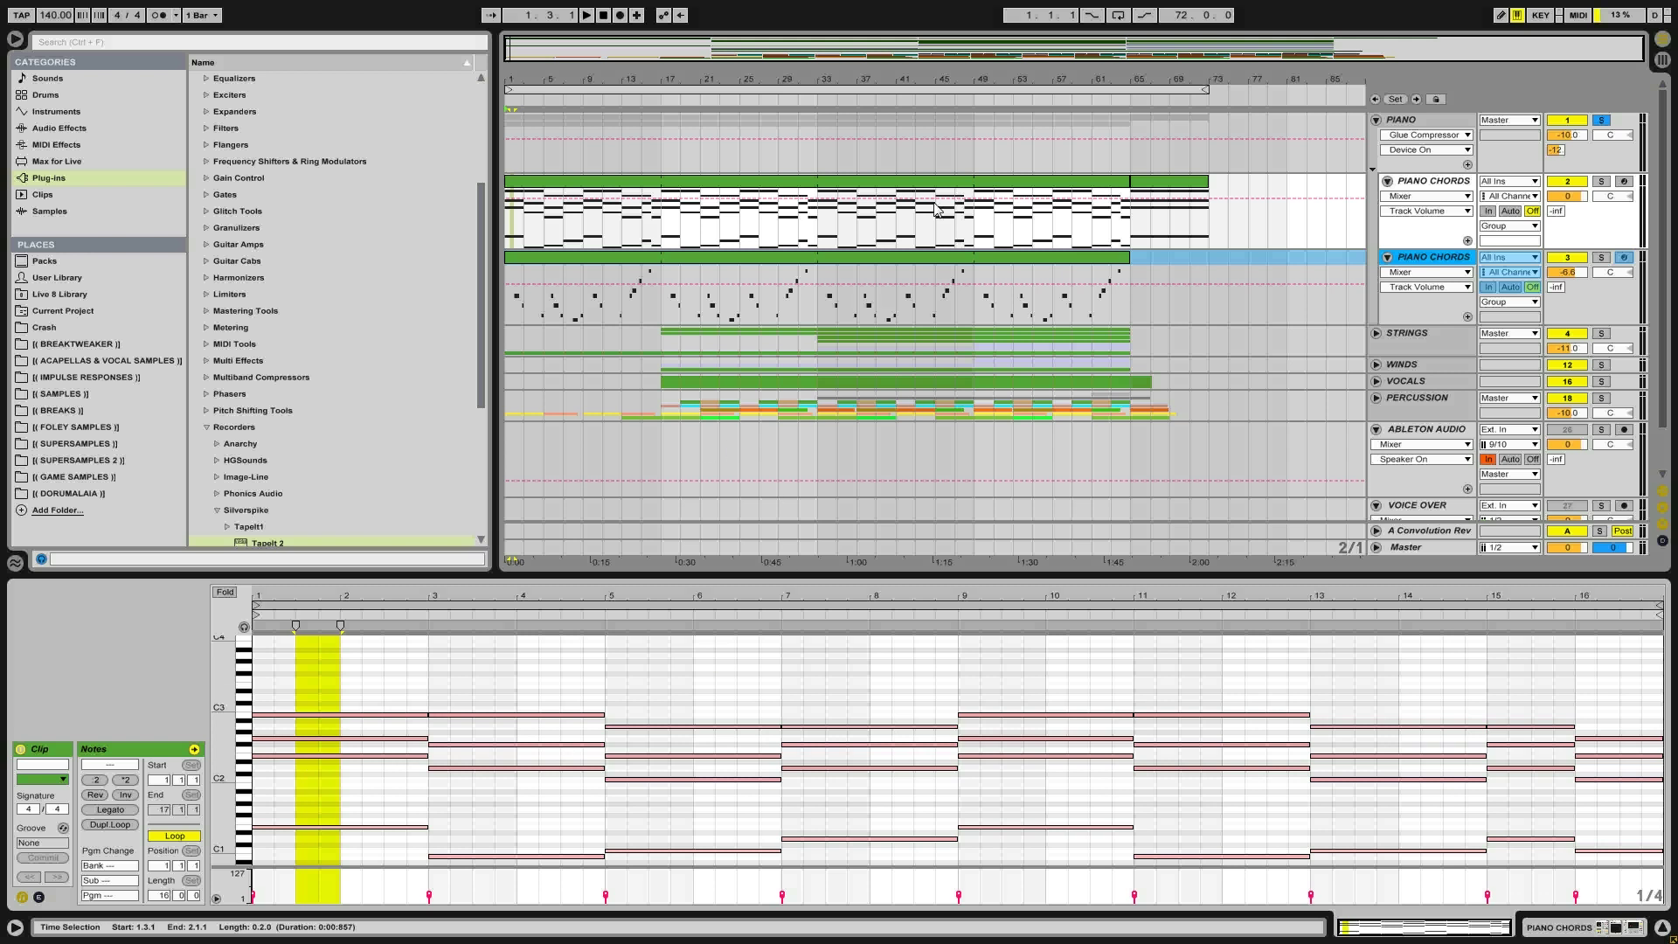
click(1425, 187)
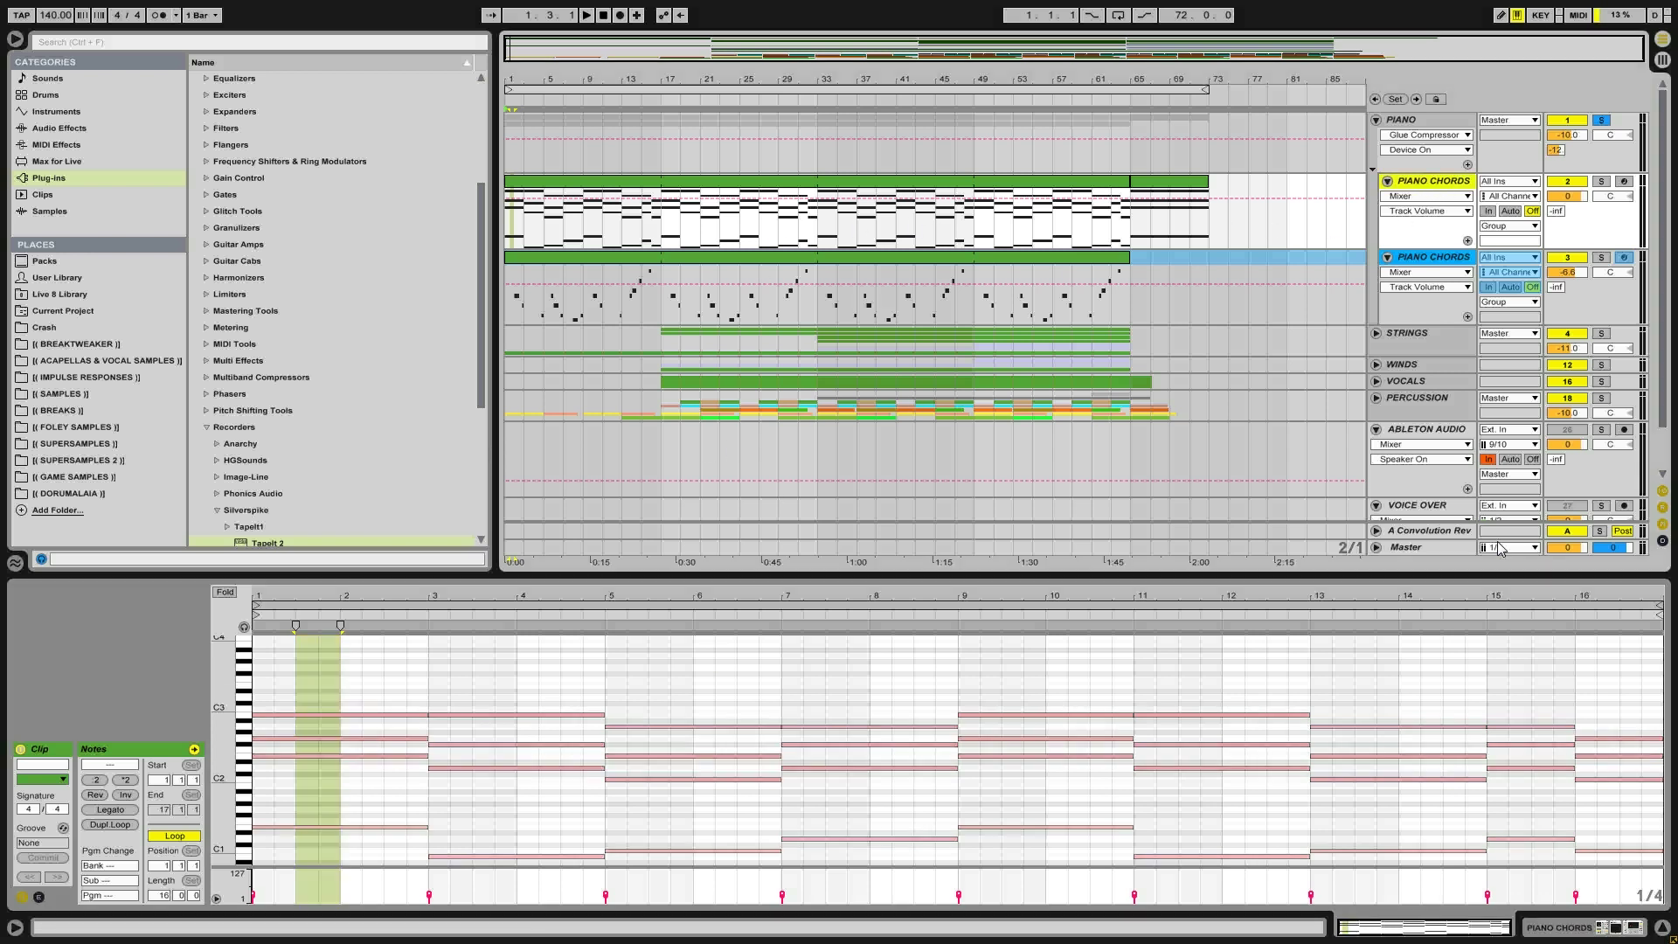
click(1546, 935)
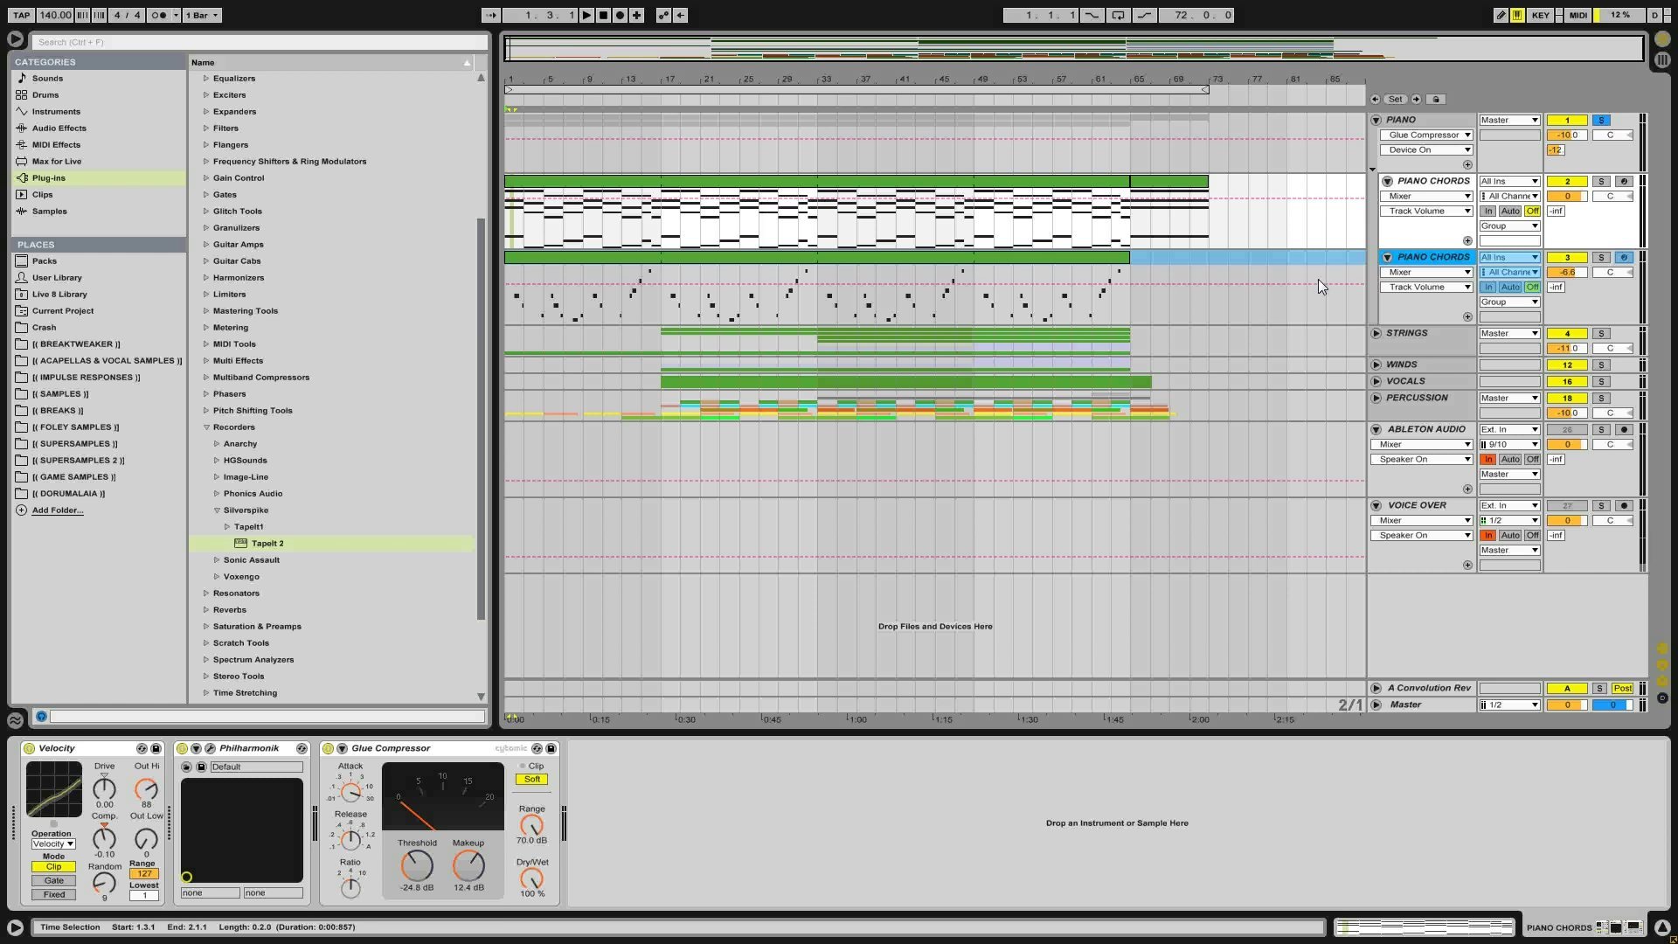
Unfreeze the second PIANO CHORDS track and delete the Arpeggiator from its device chain
click(1455, 259)
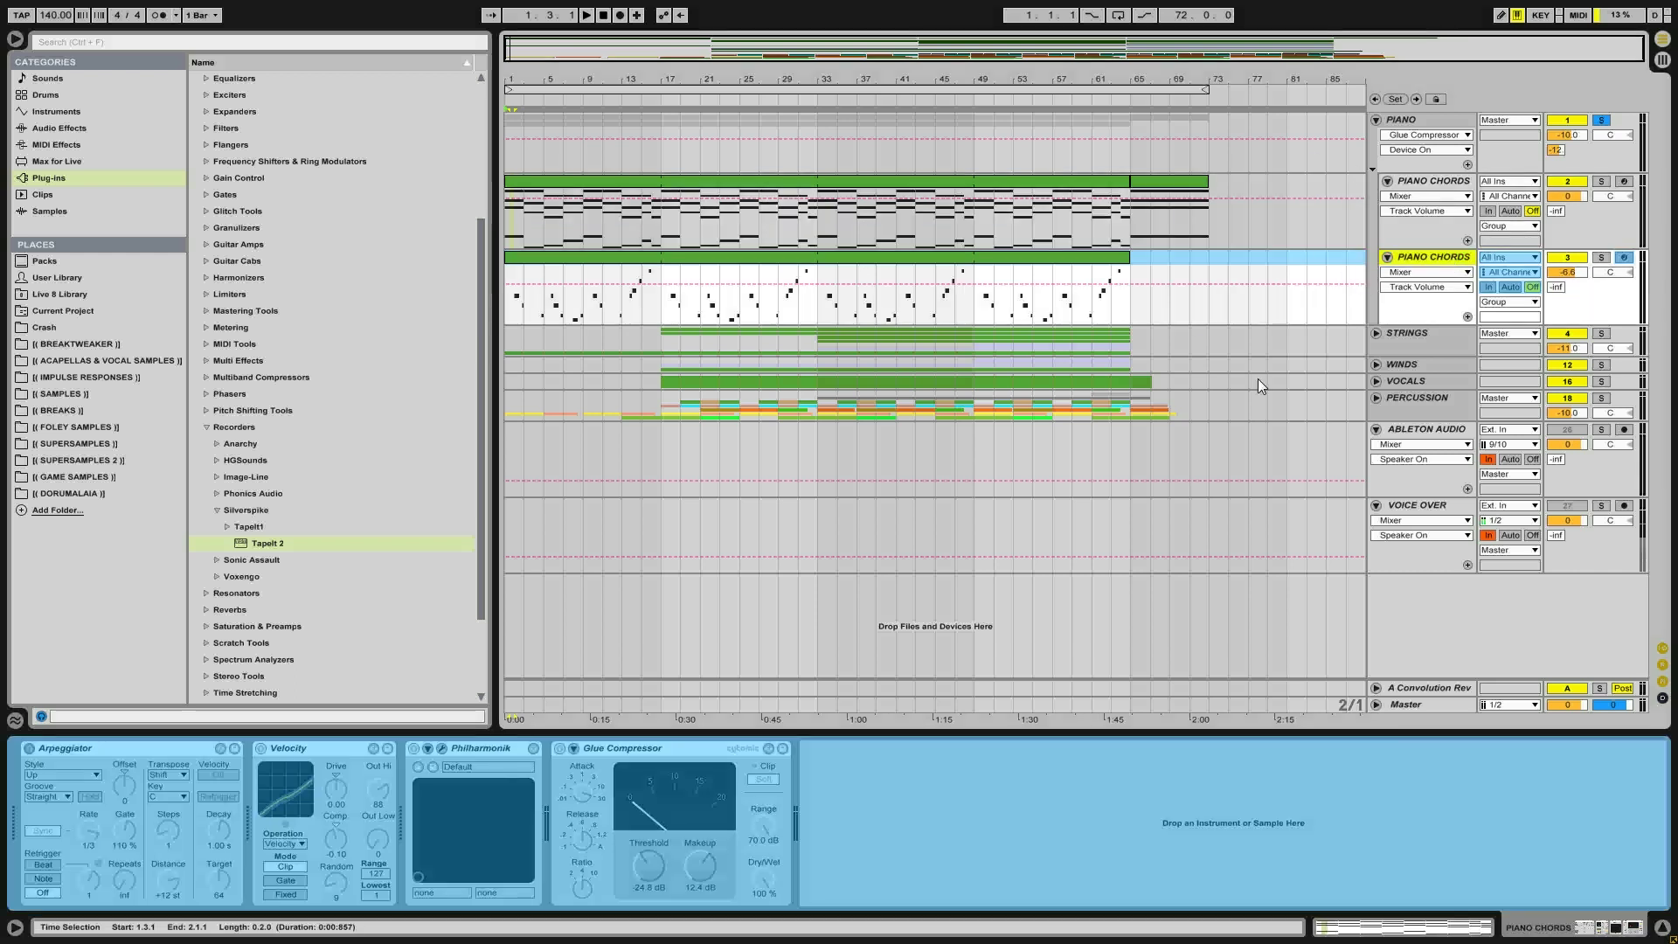
right_click(1422, 264)
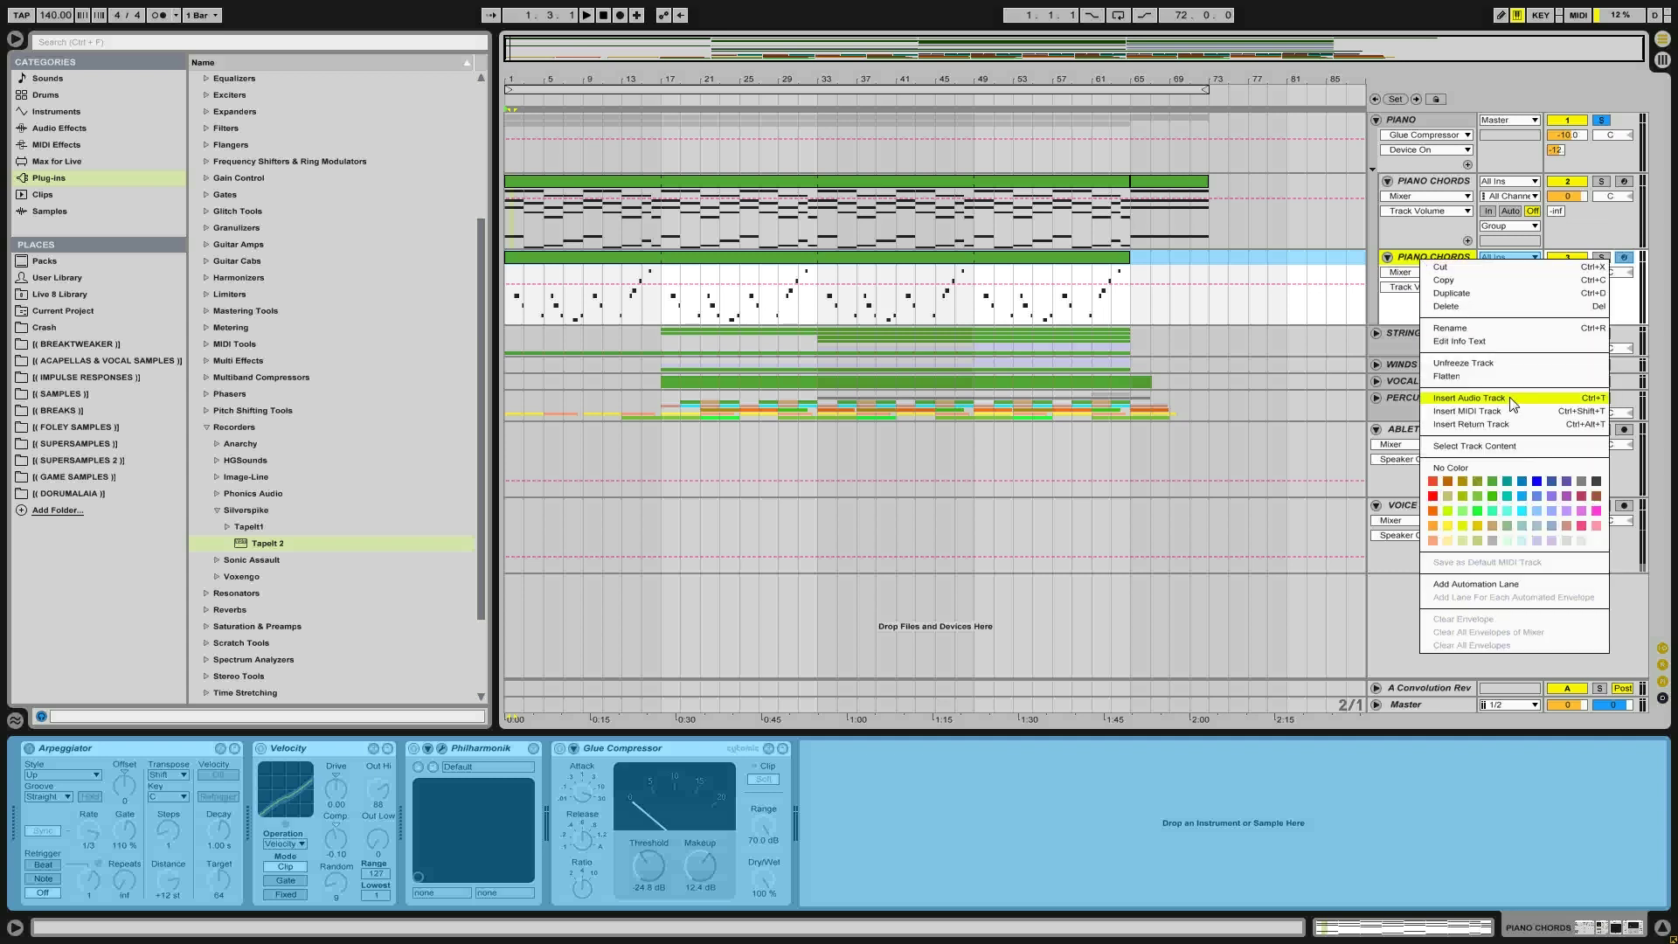
click(1506, 364)
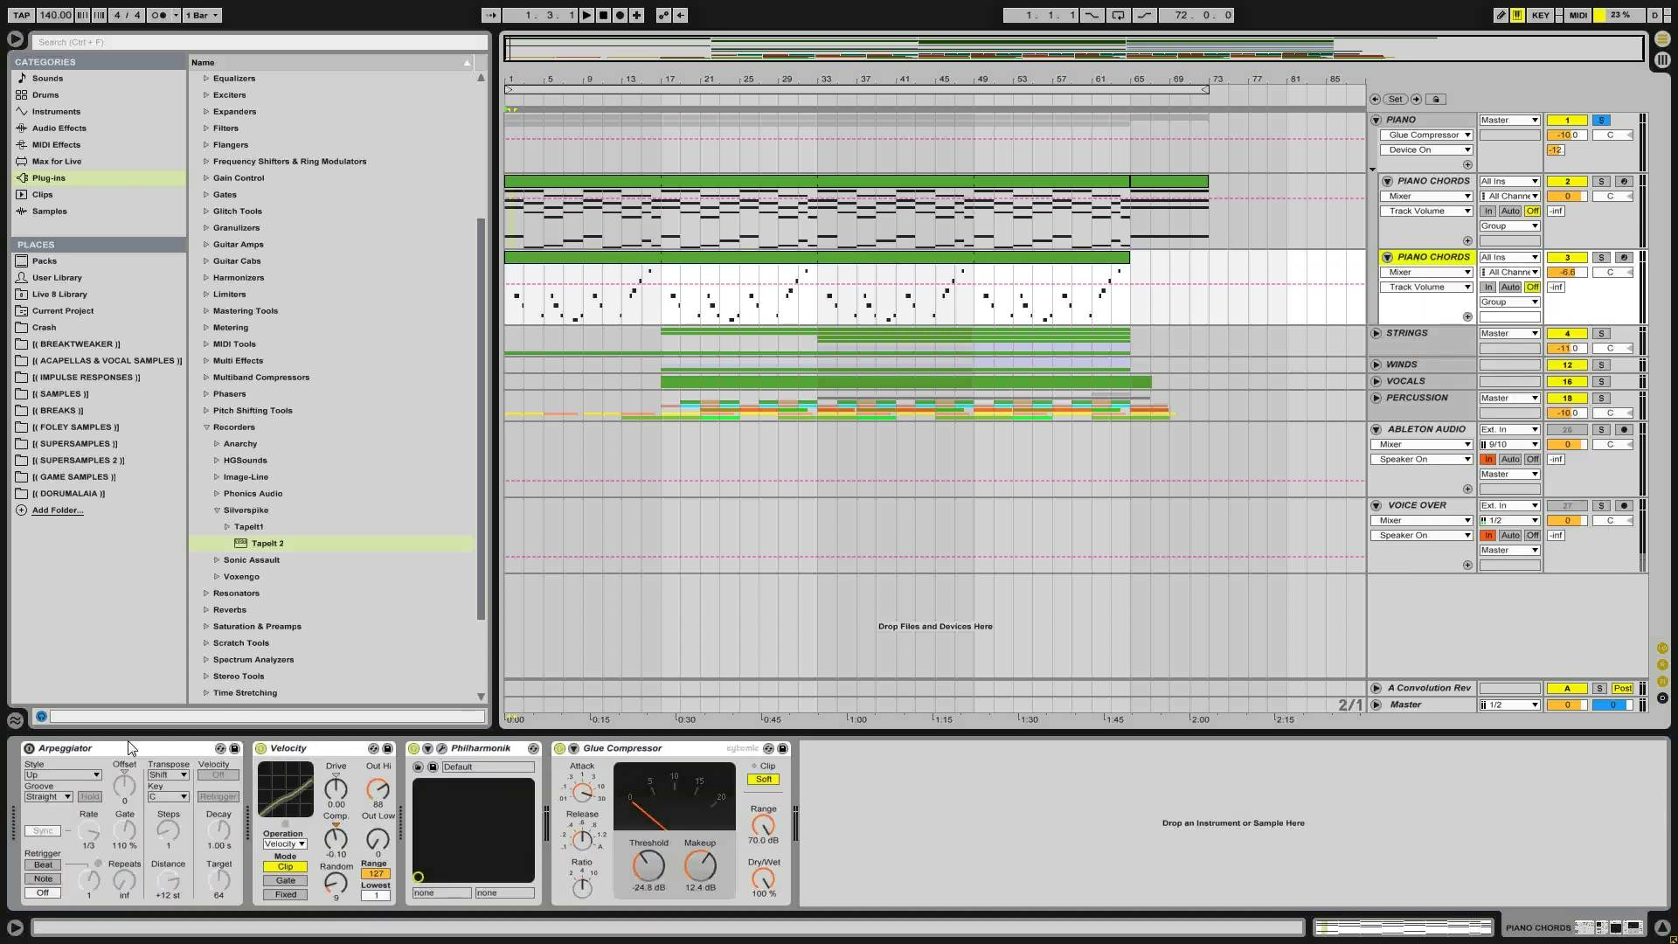
click(82, 747)
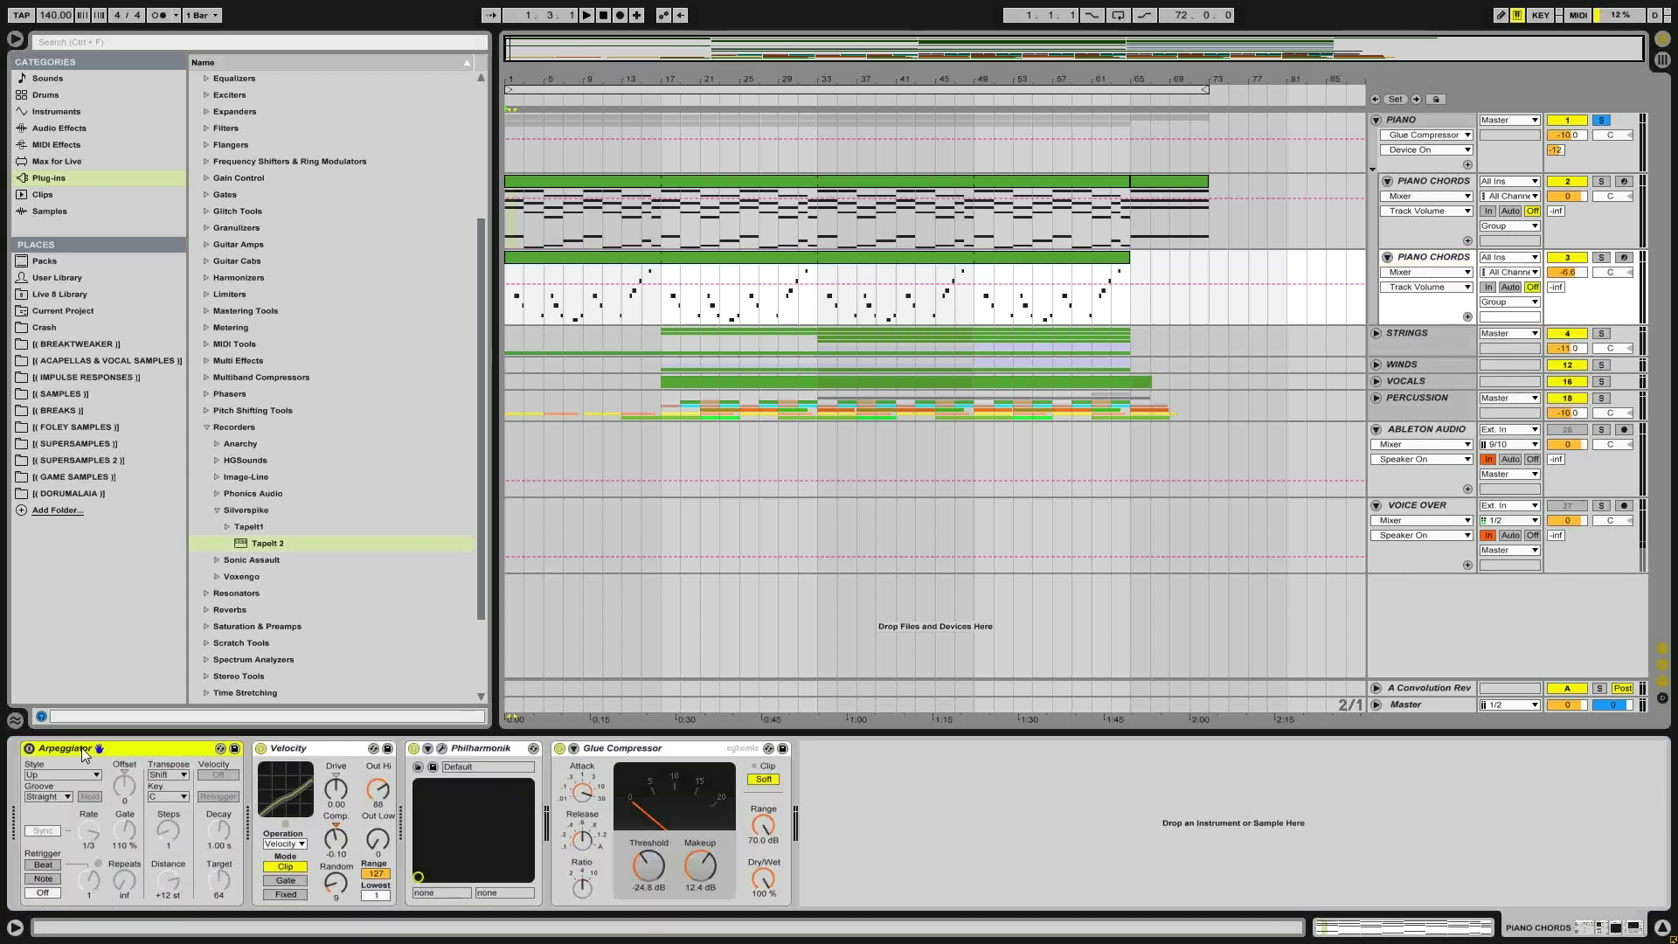
key(Delete)
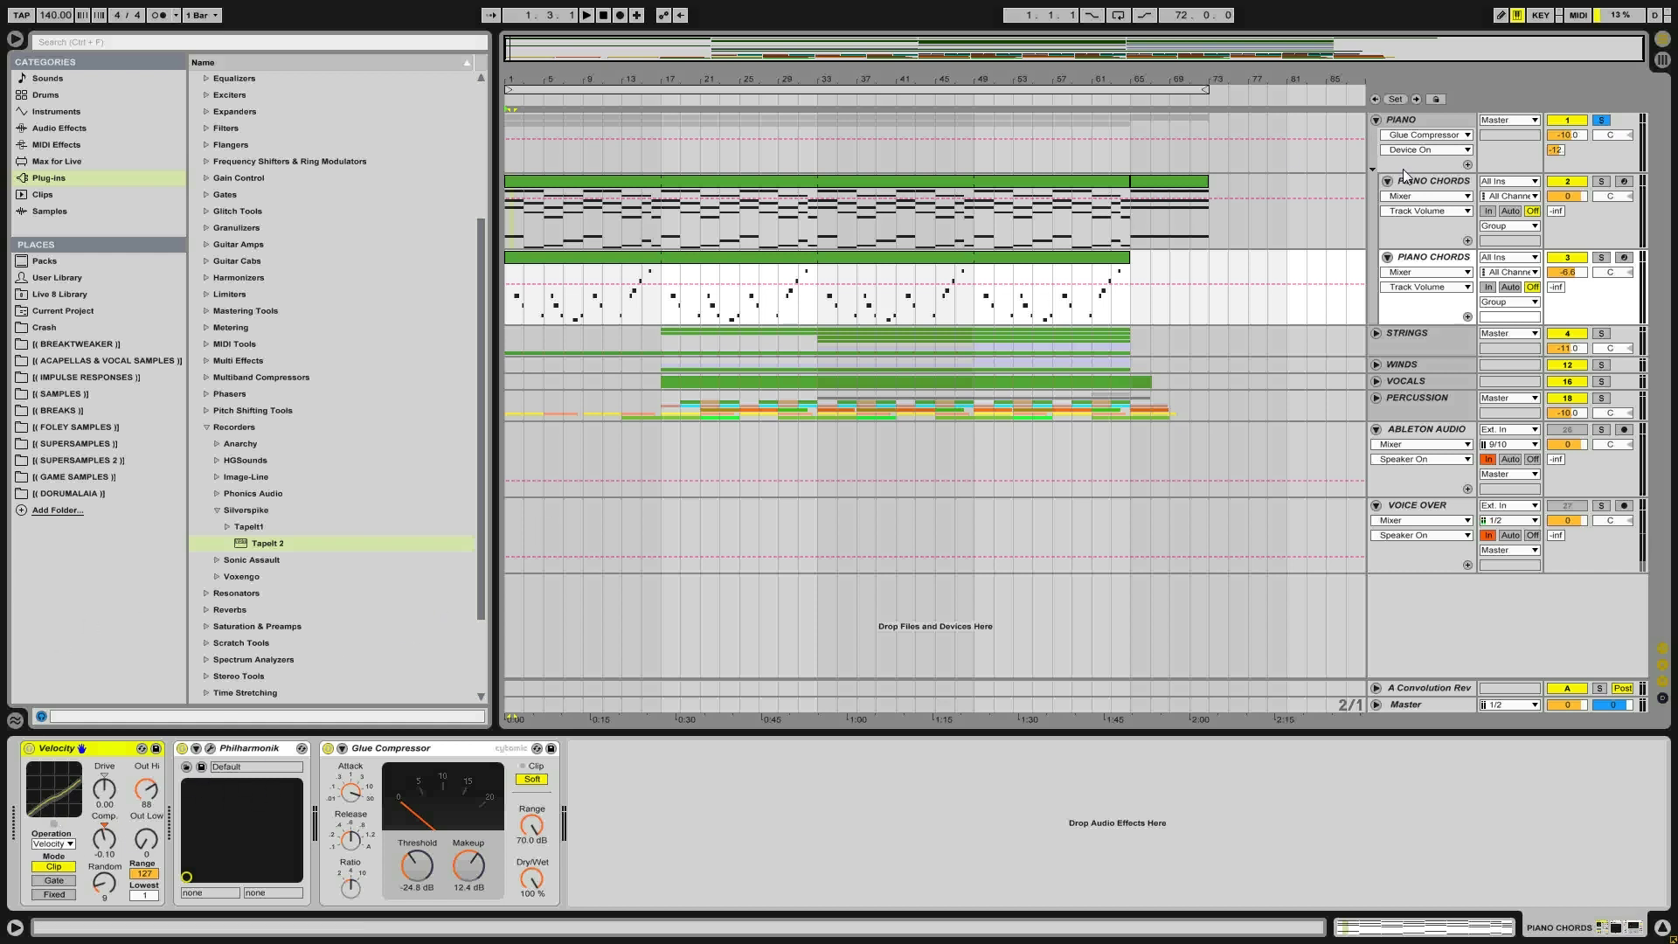
Inspect the Philharmonik instrument on the first PIANO CHORDS track while playing the opening bars, and close its window
click(1421, 194)
click(210, 749)
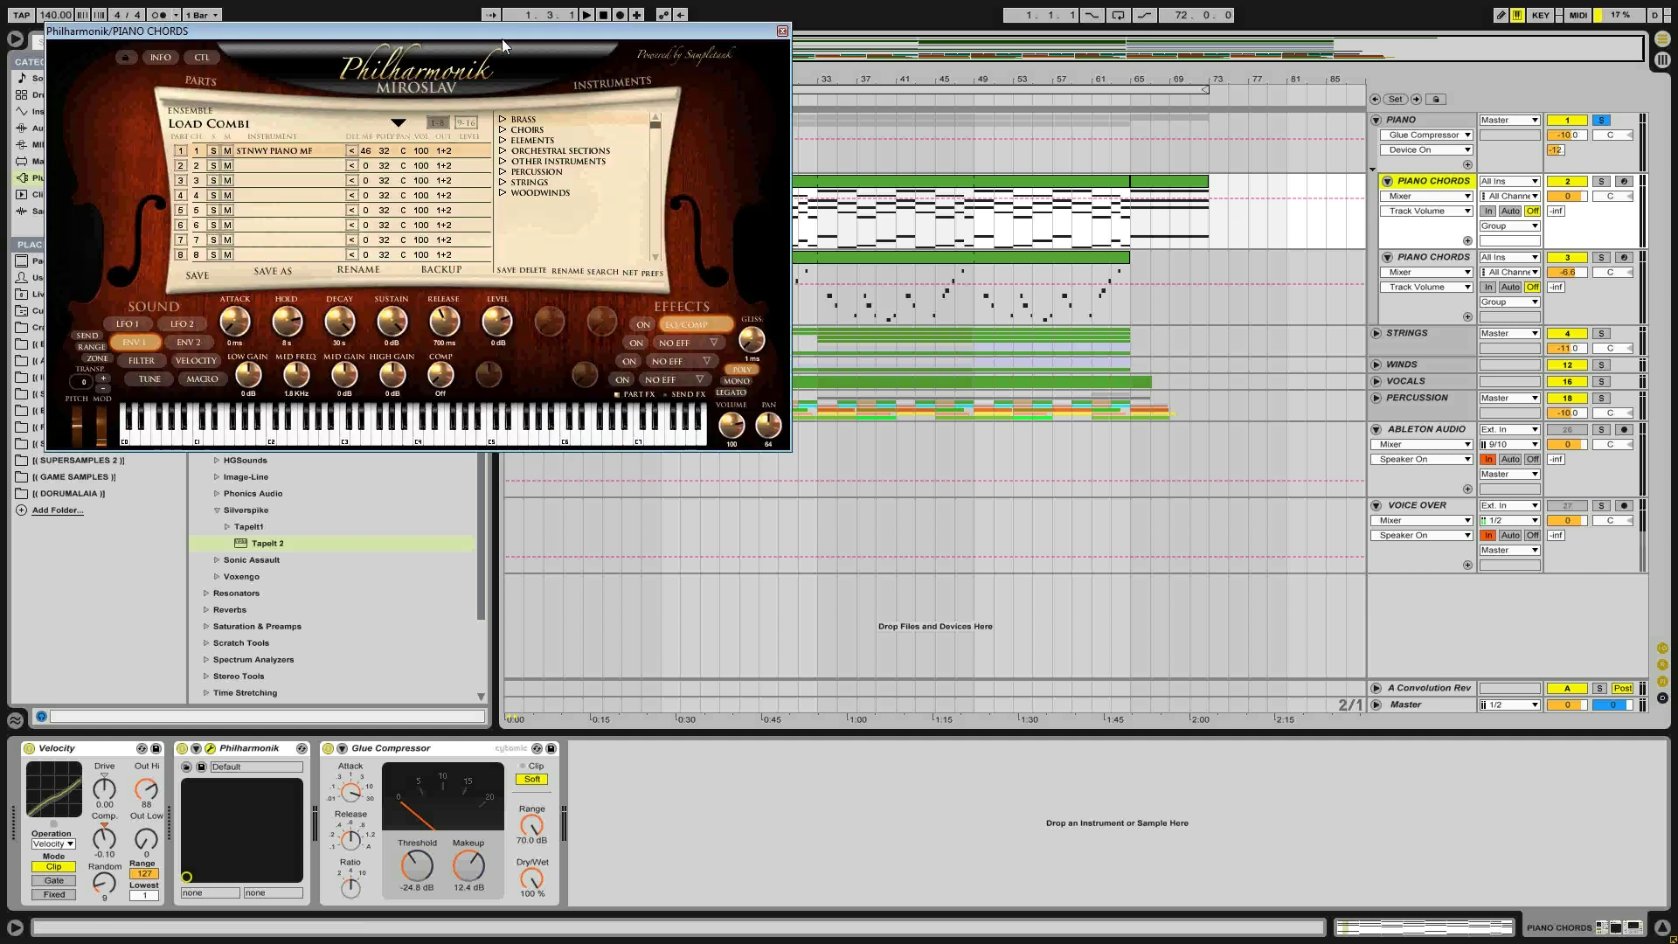
drag(502, 30, 935, 201)
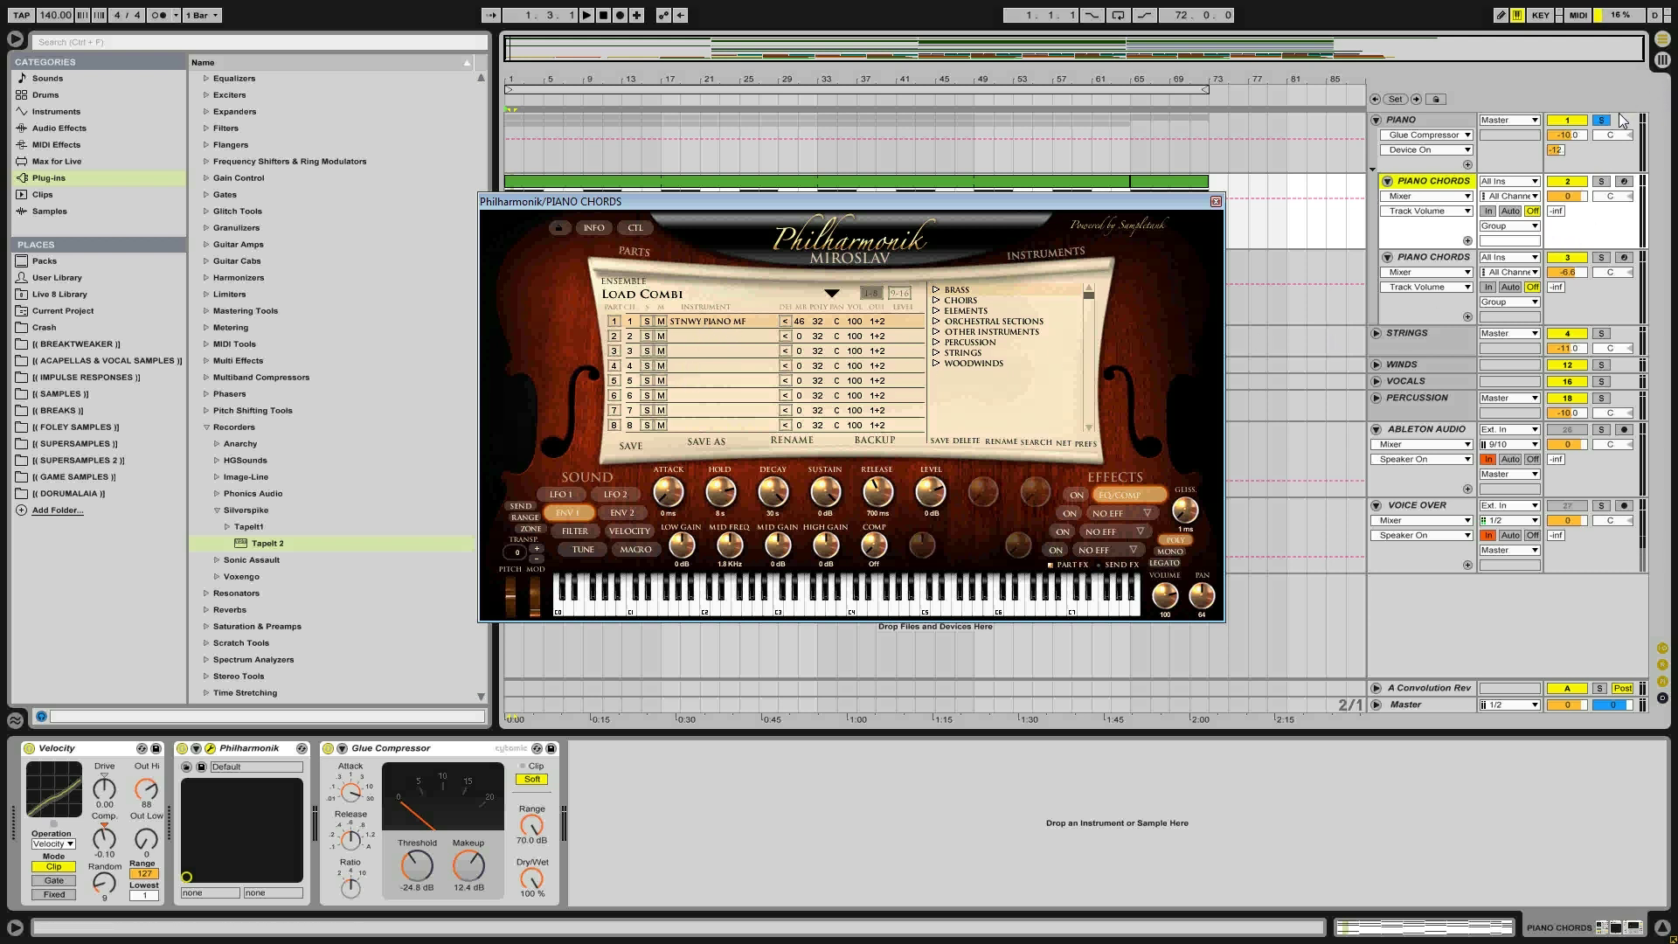
key(space)
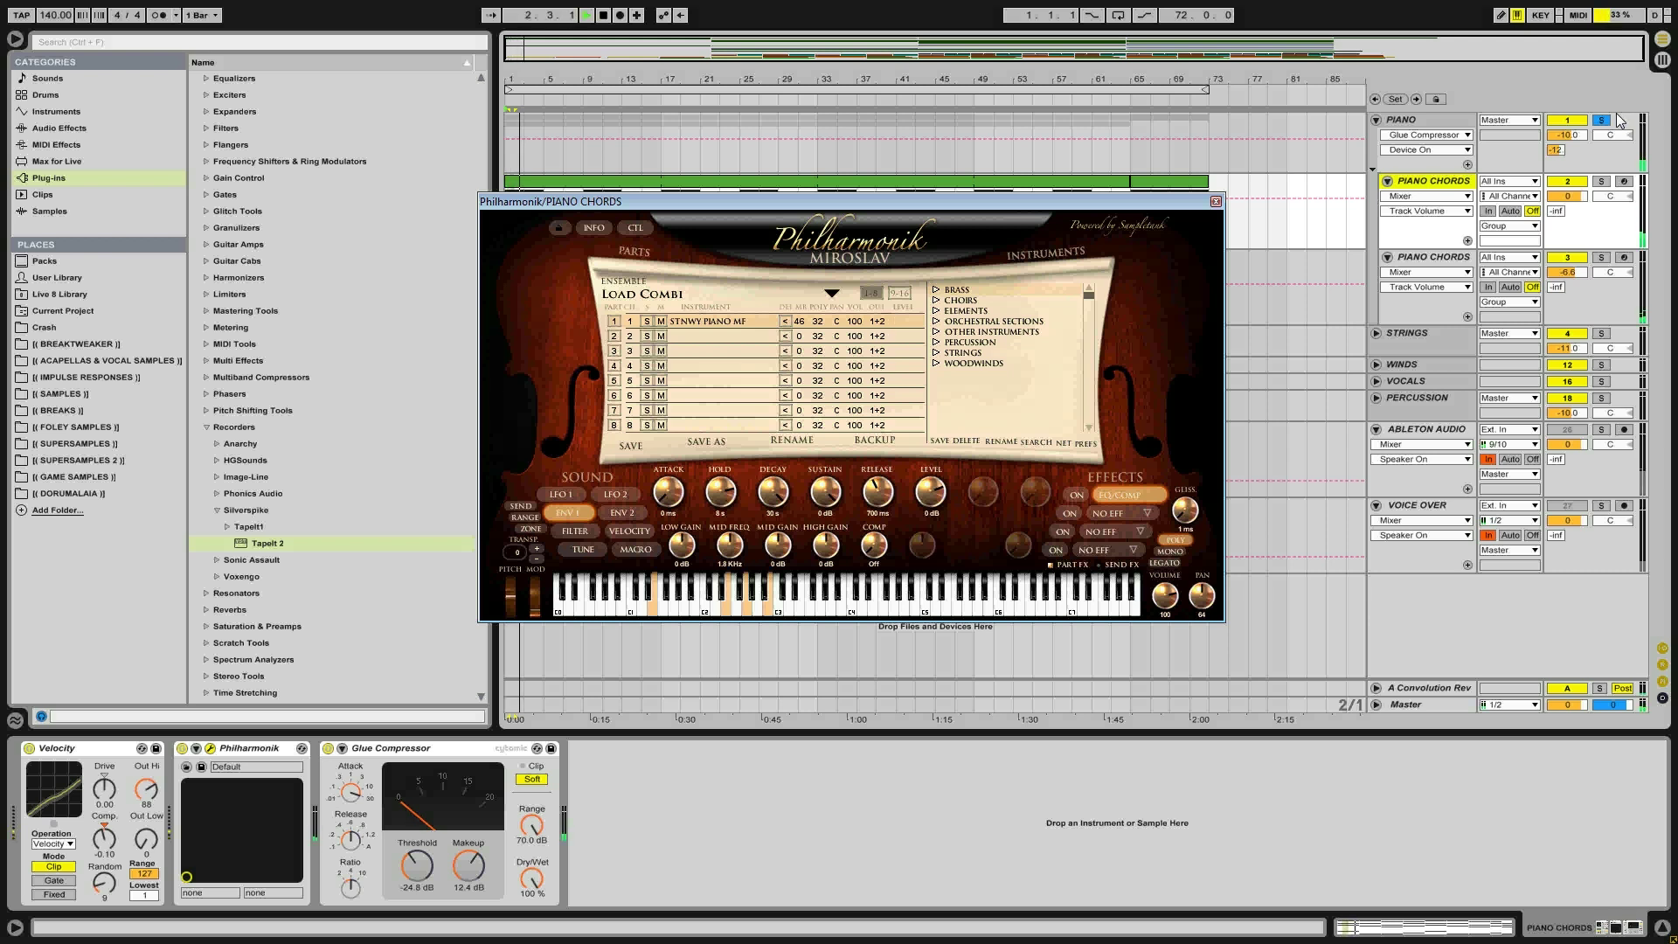
key(space)
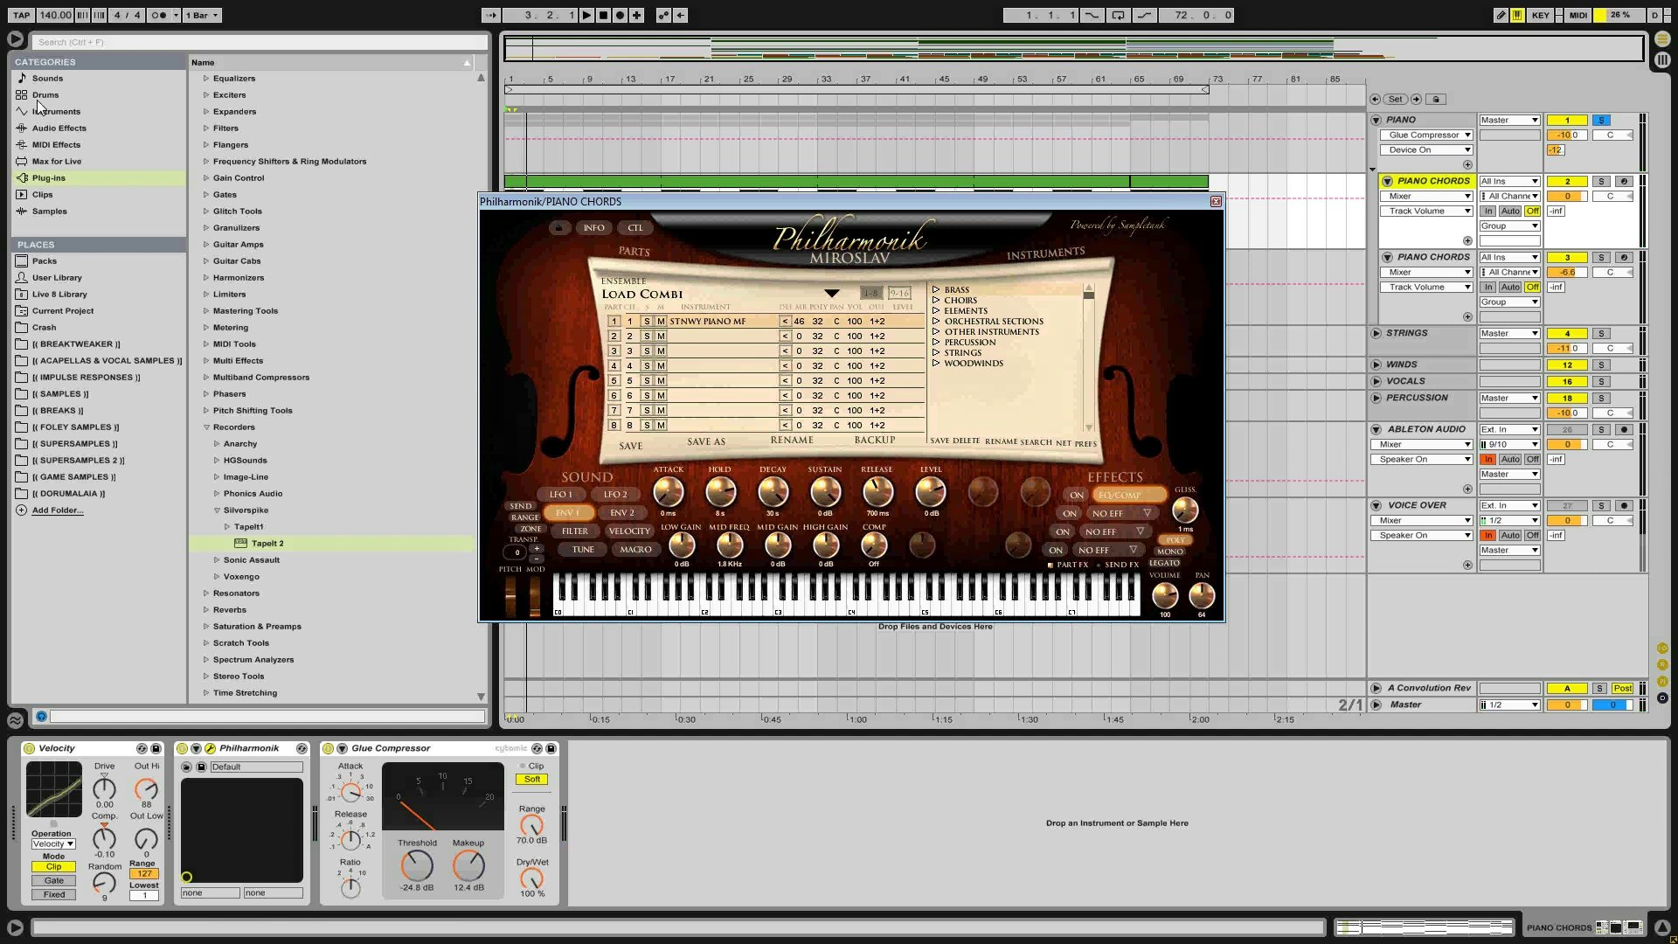
click(1216, 202)
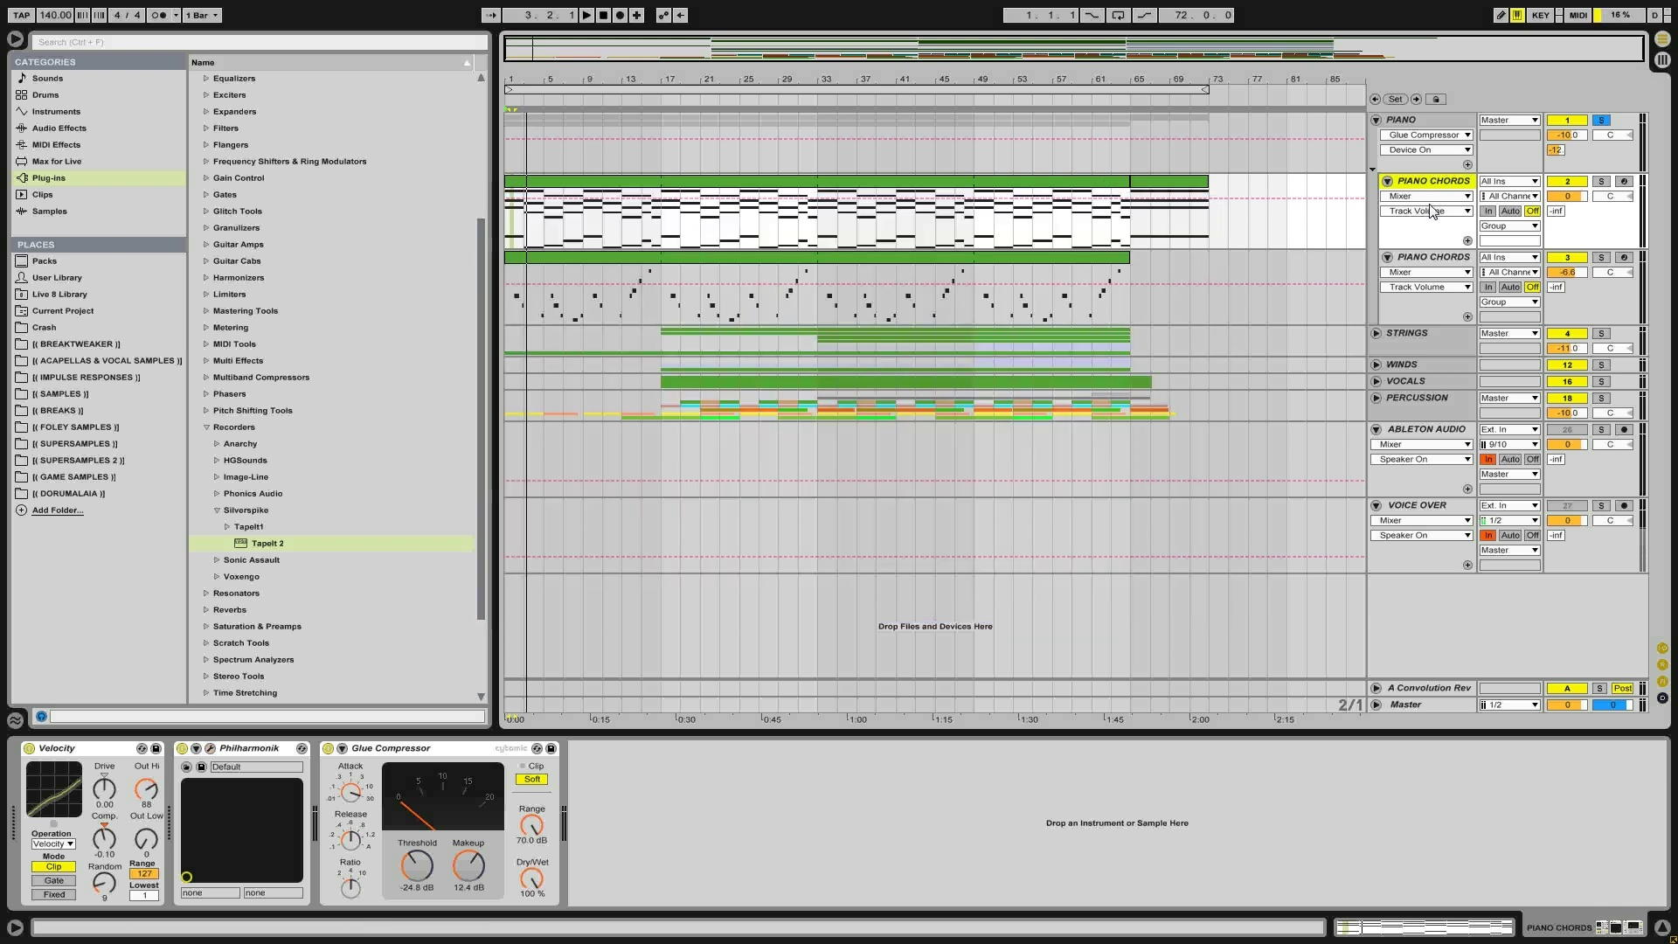
Fold the PIANO group and unfold the STRINGS group to show its tracks
click(1401, 120)
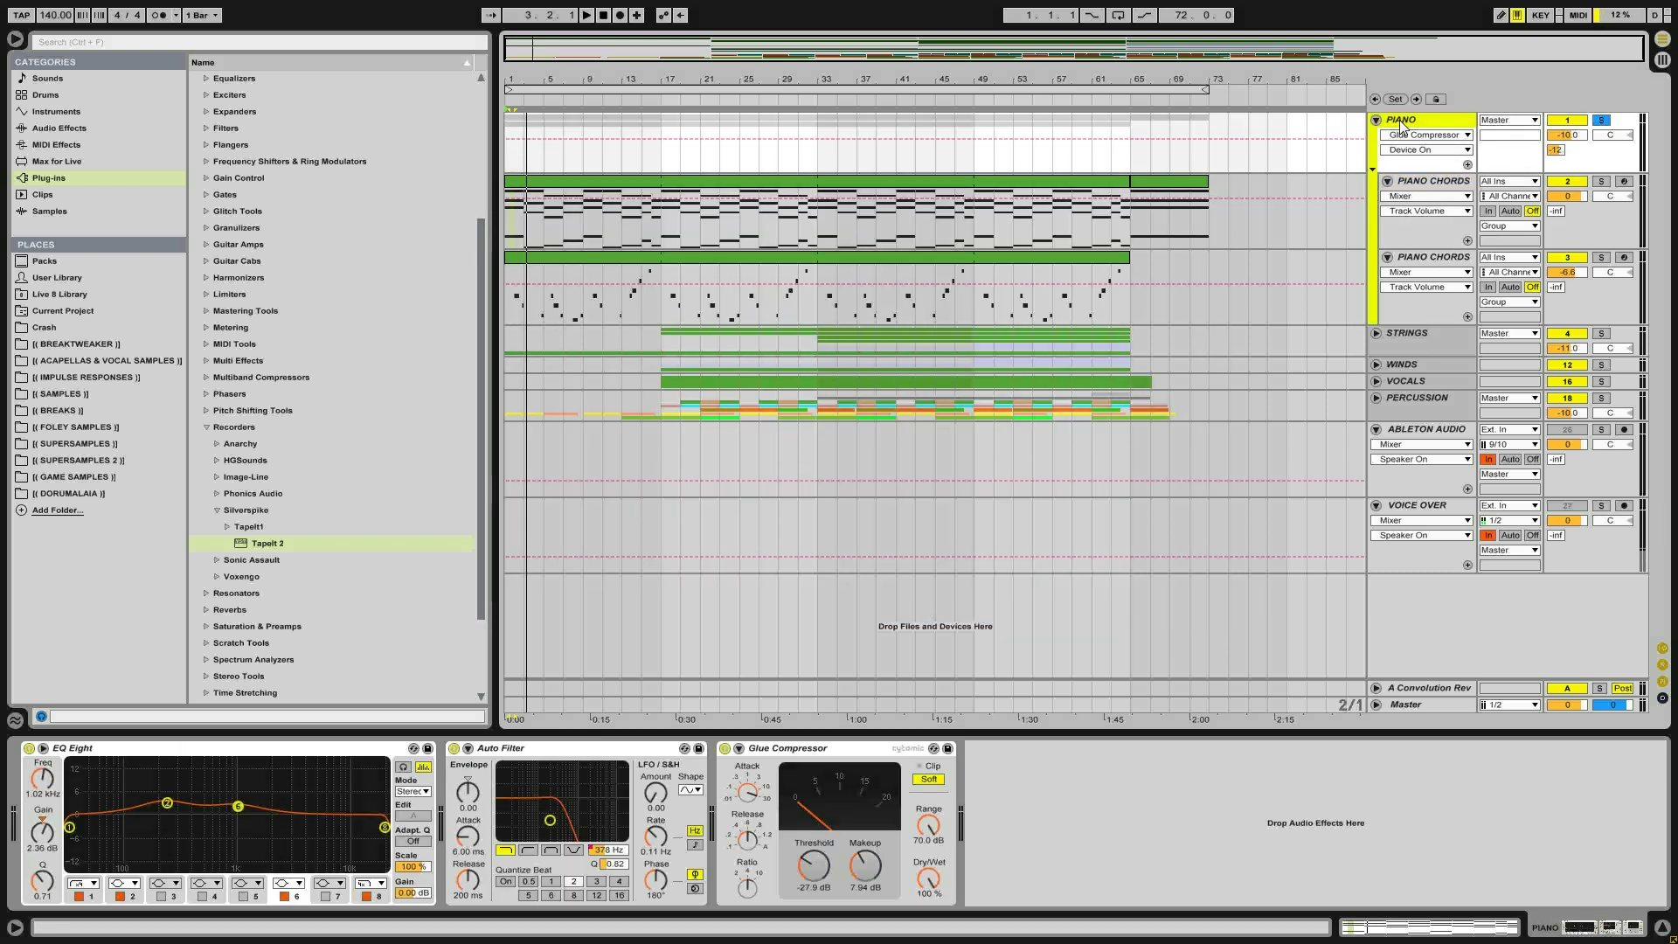
click(1376, 120)
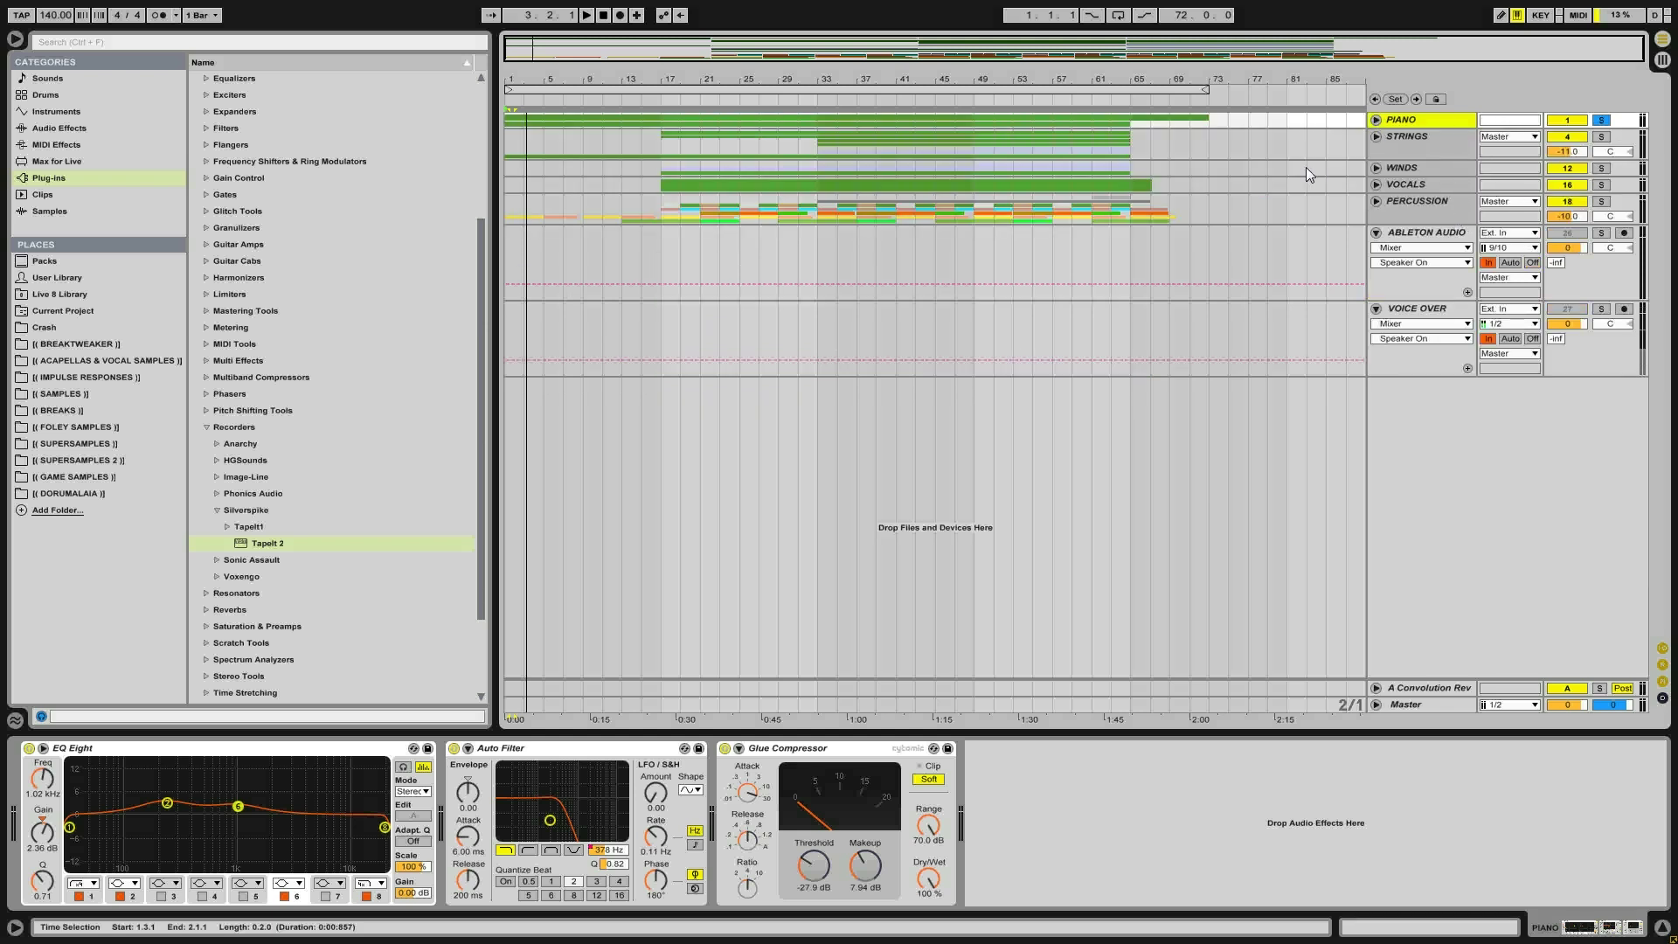
click(1377, 140)
scroll(1355, 303, down, 8)
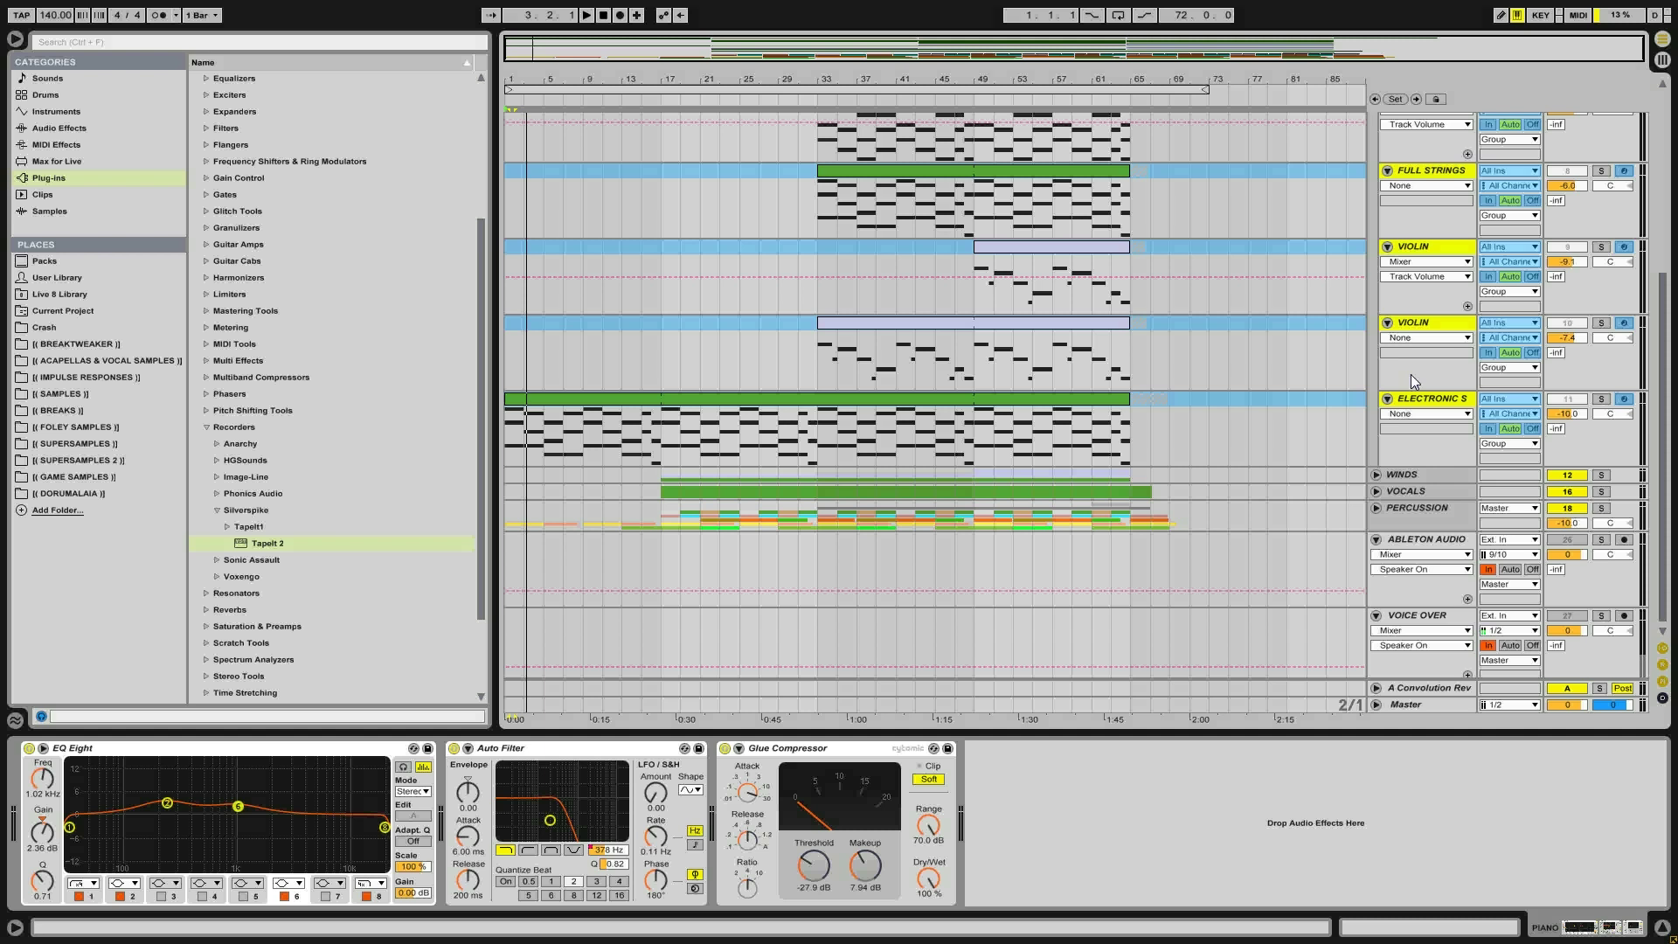
Unfreeze the ELECTRONIC STRINGS track in the STRINGS group
click(1449, 408)
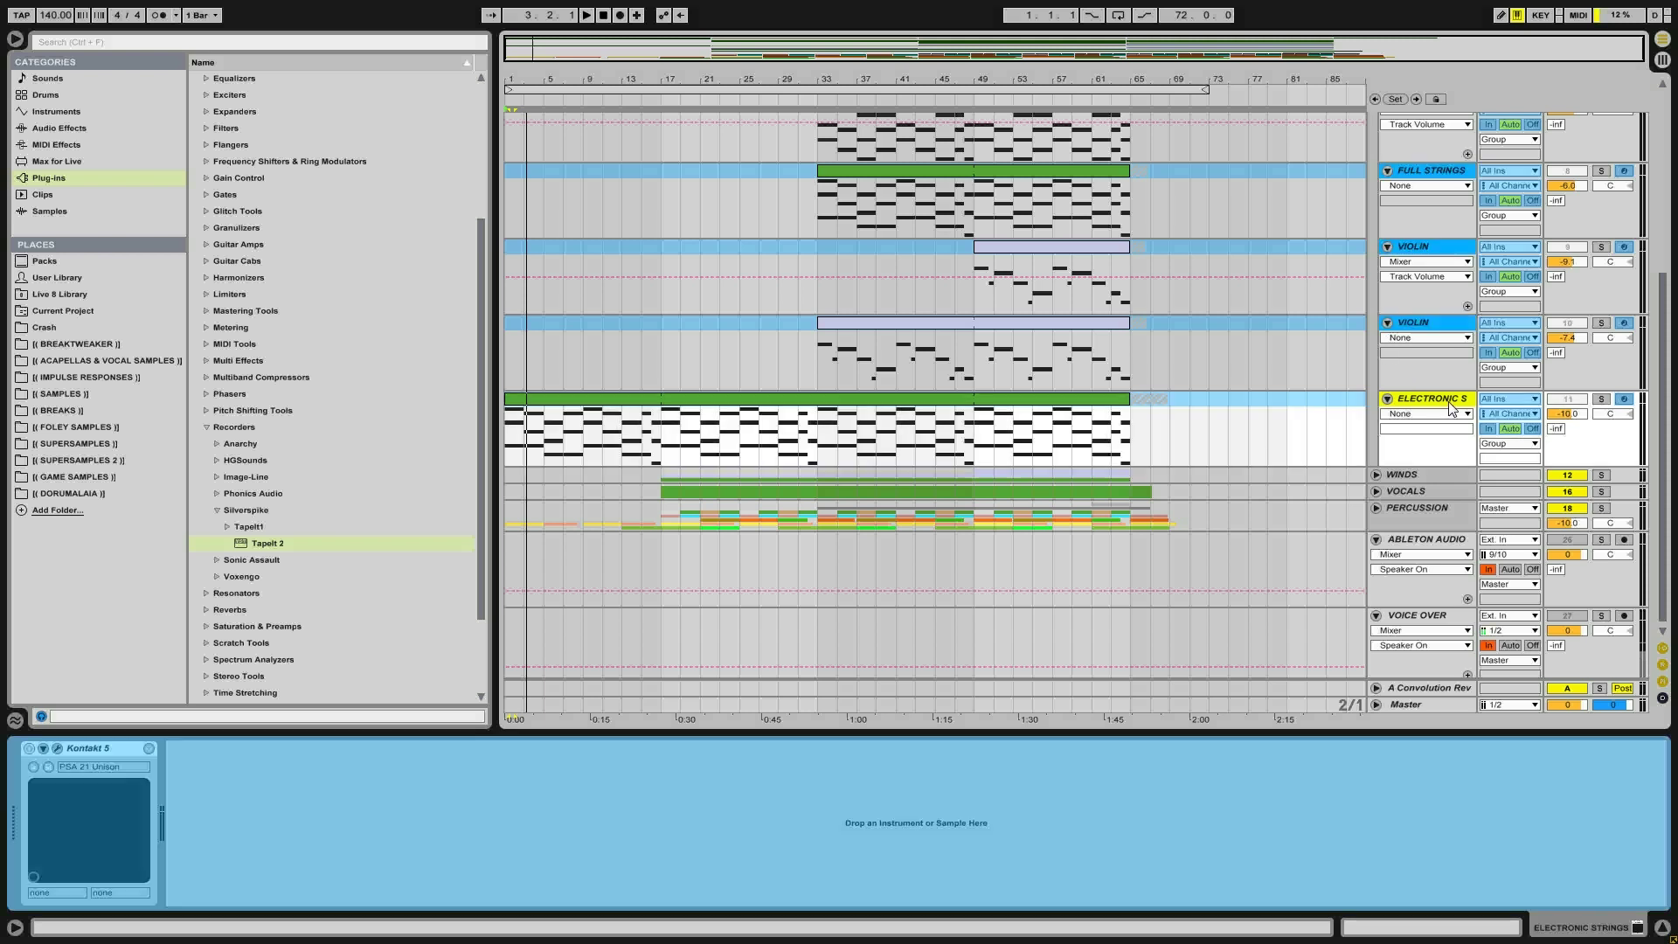
right_click(1450, 407)
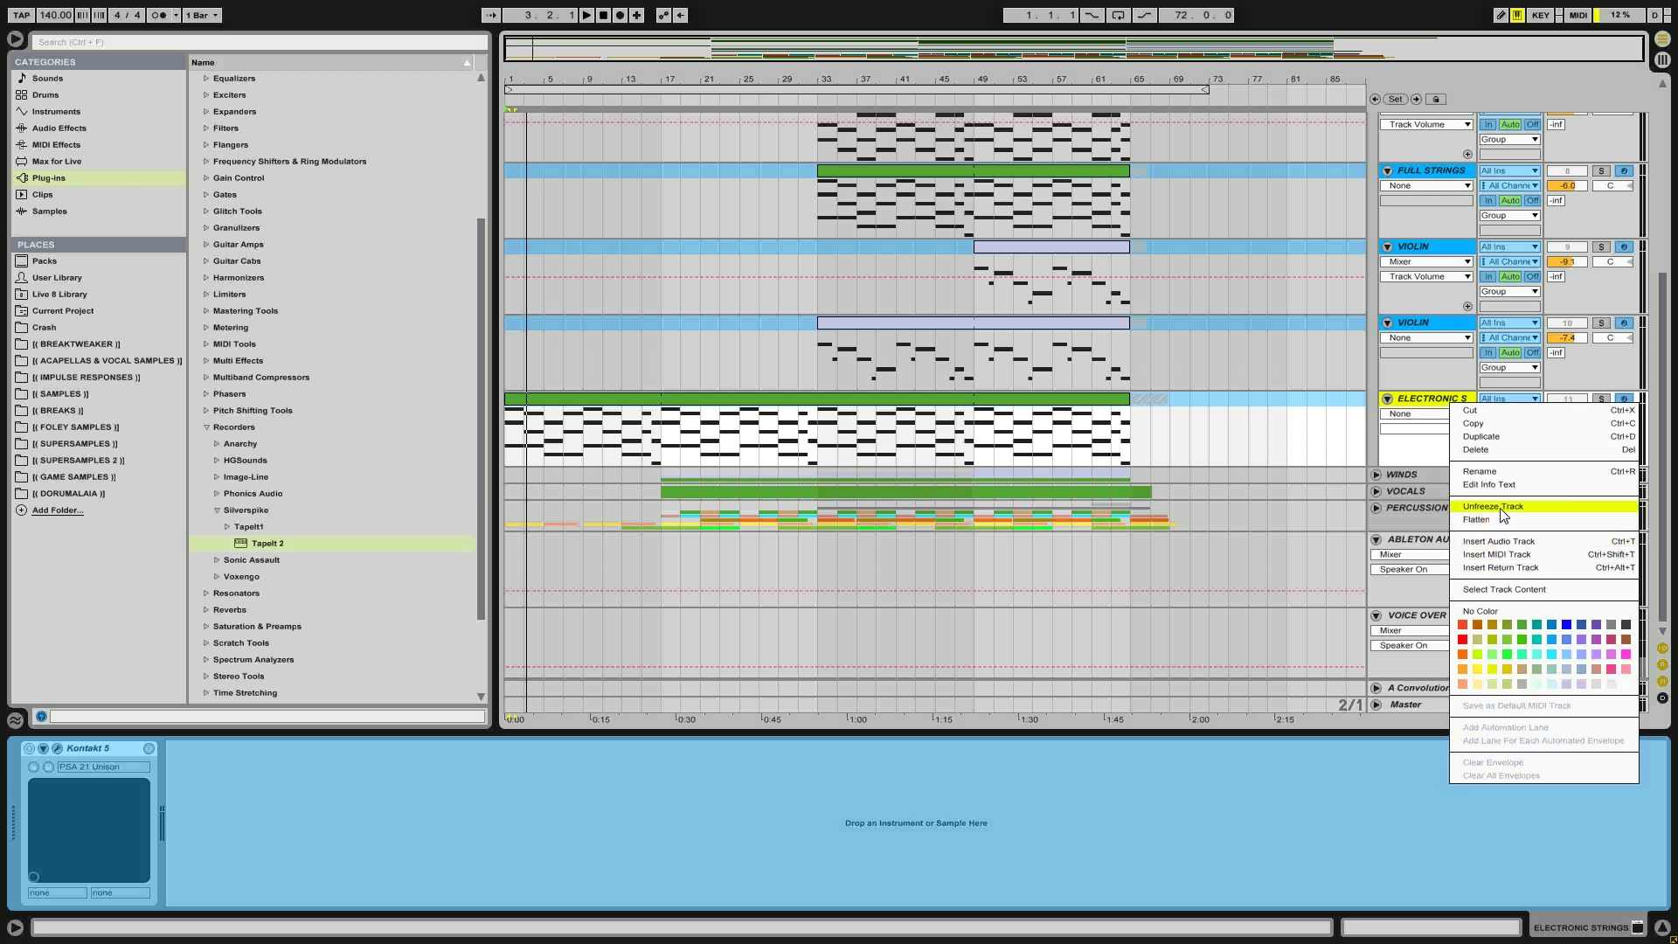
click(1478, 514)
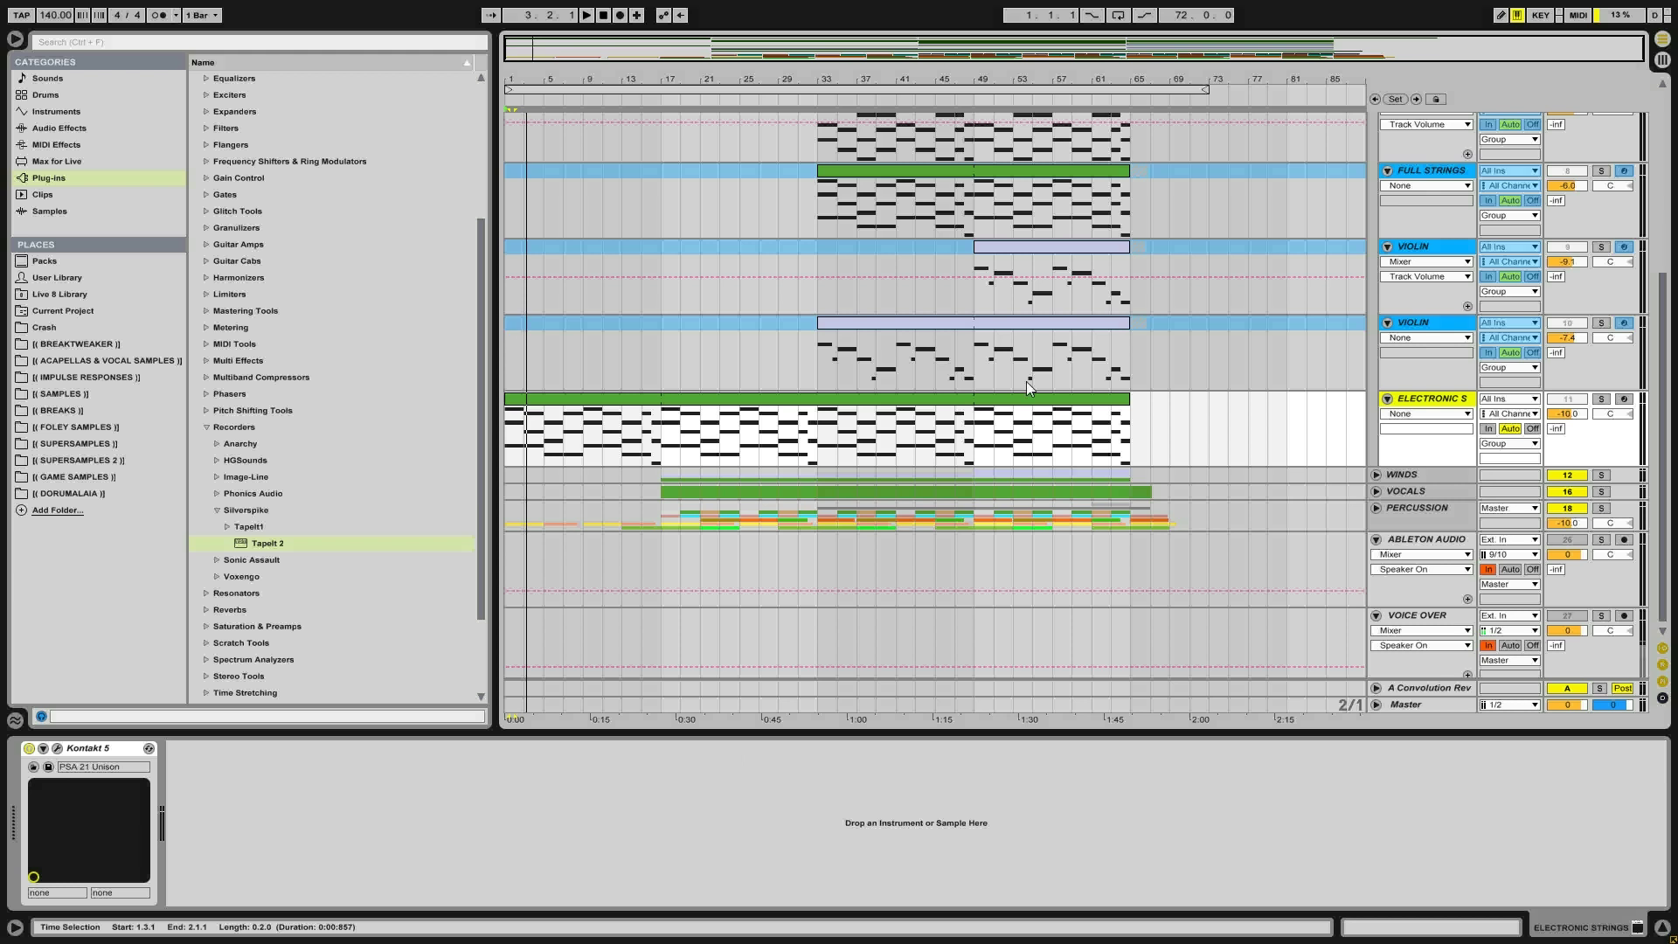
Solo the ELECTRONIC STRINGS track and play it from the beginning of the arrangement
click(1602, 399)
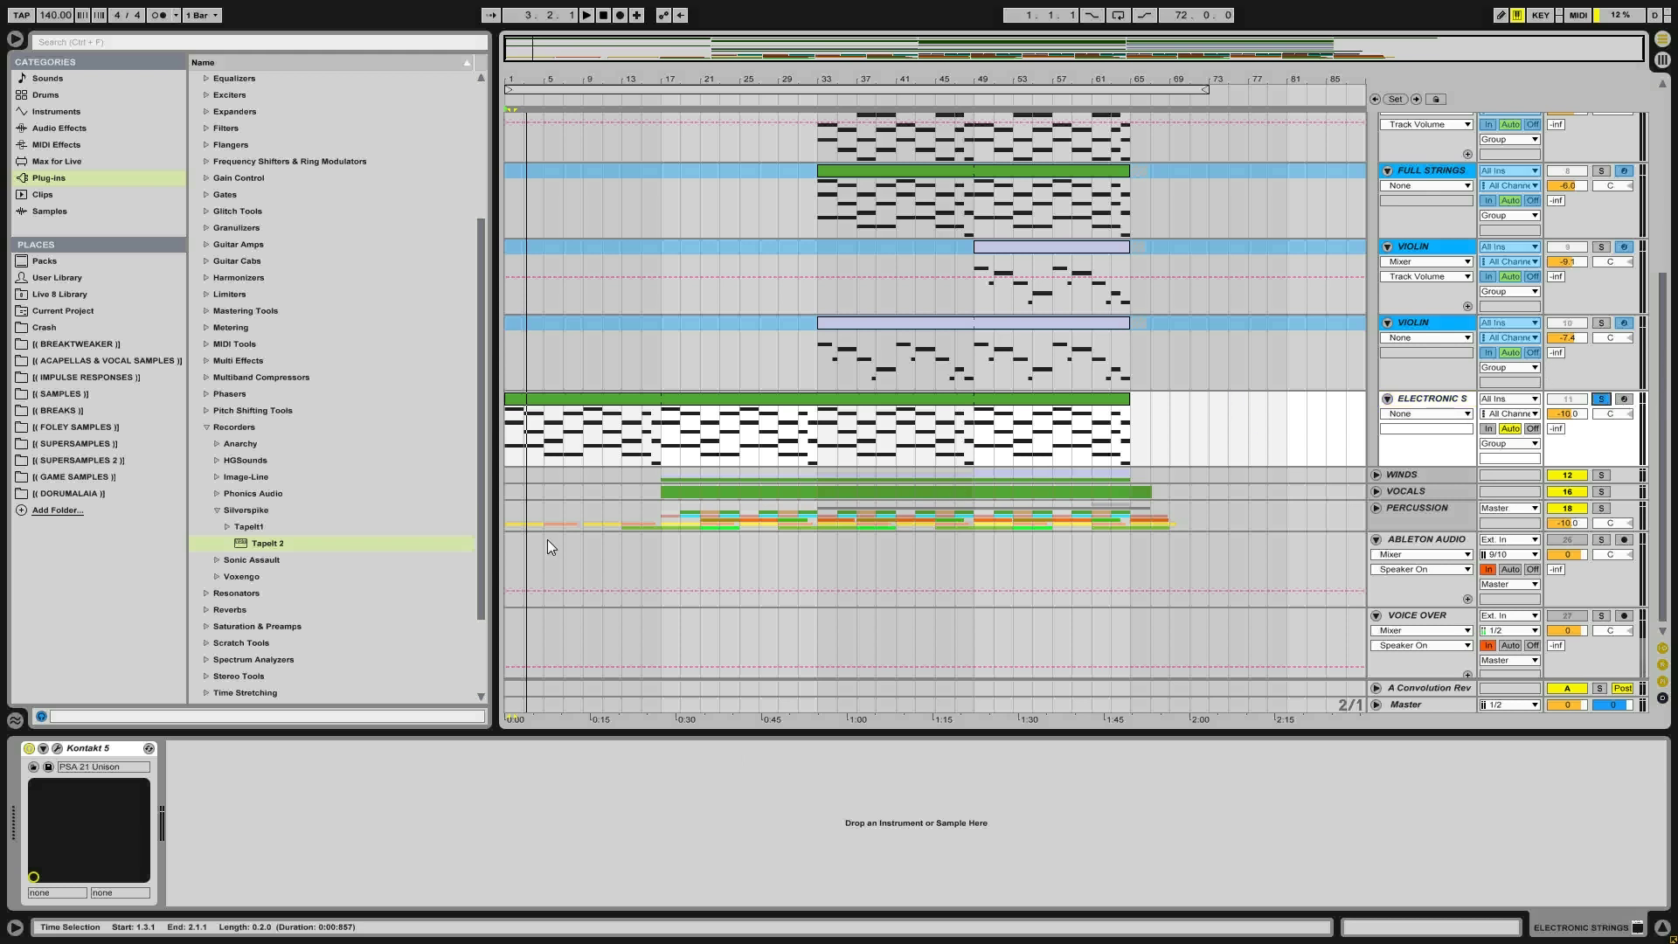
click(511, 428)
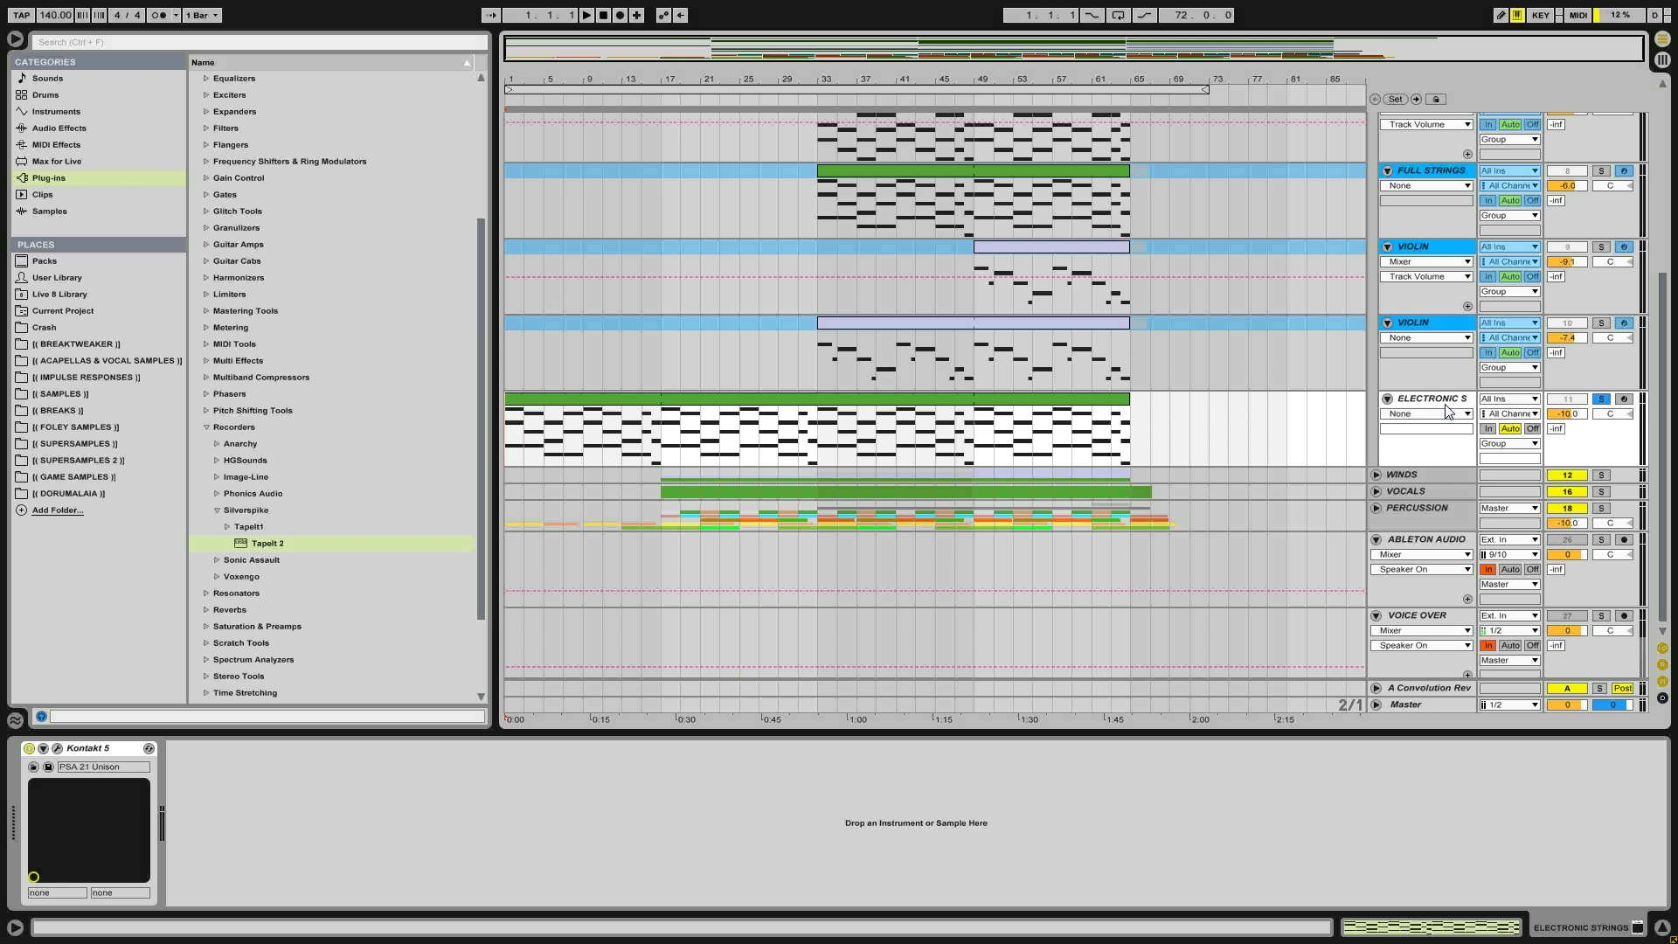
key(space)
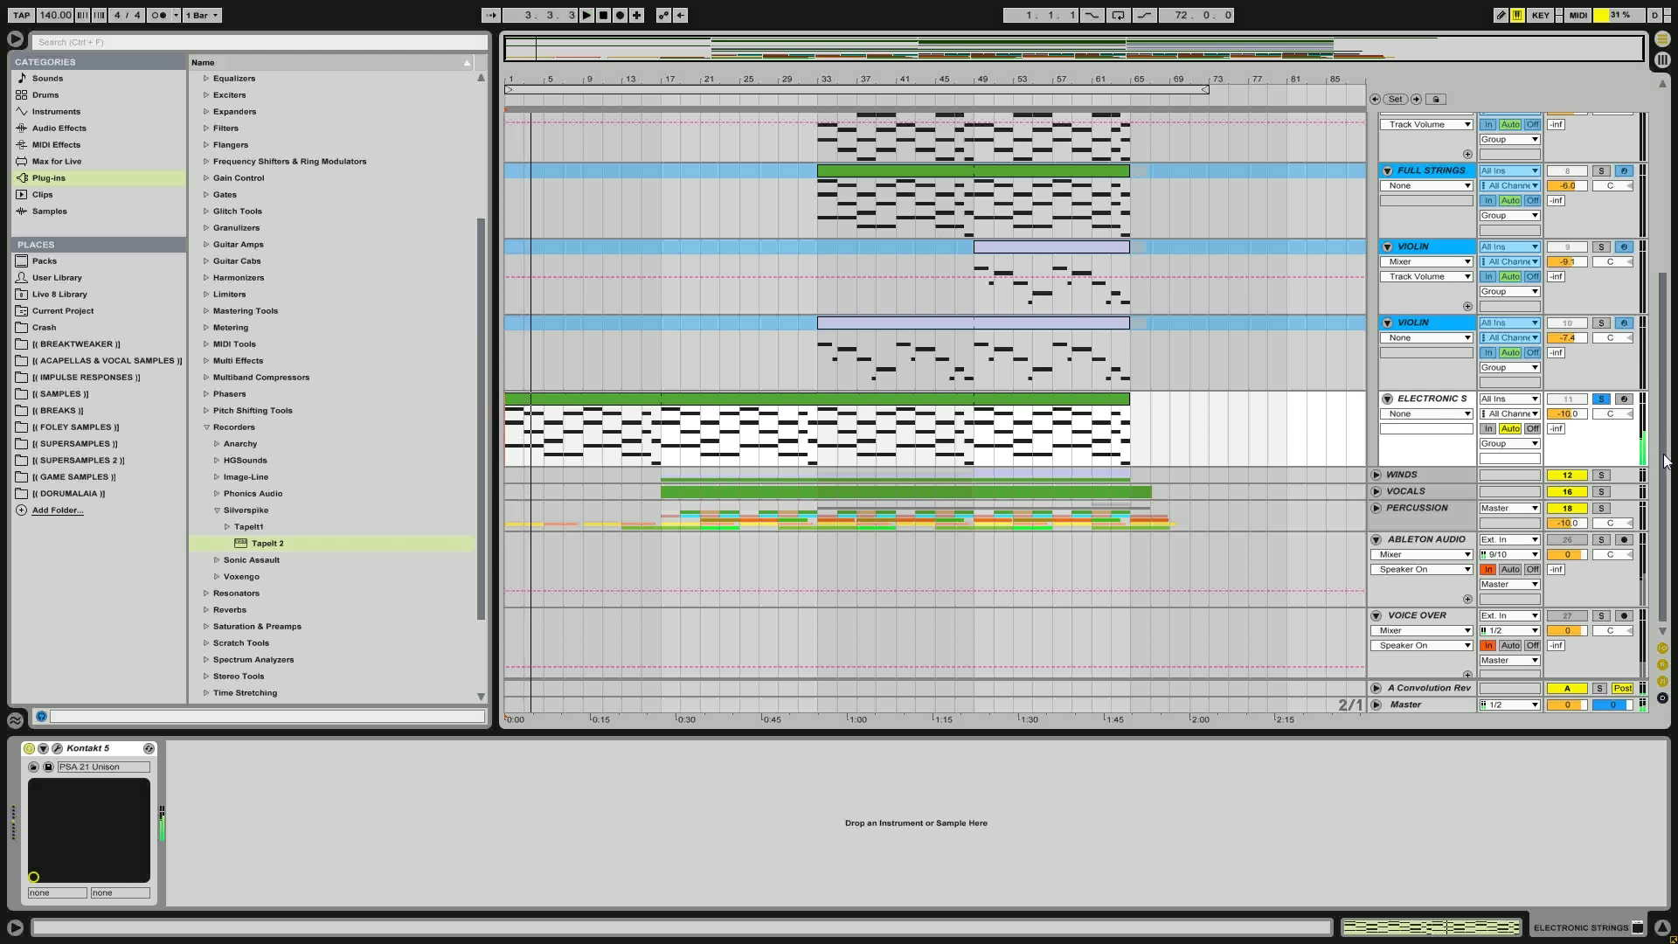
Audition the STRINGS group with its Auto Filter bypassed, and switch the Auto Filter back on
scroll(1661, 464, up, 4)
scroll(1075, 393, up, 3)
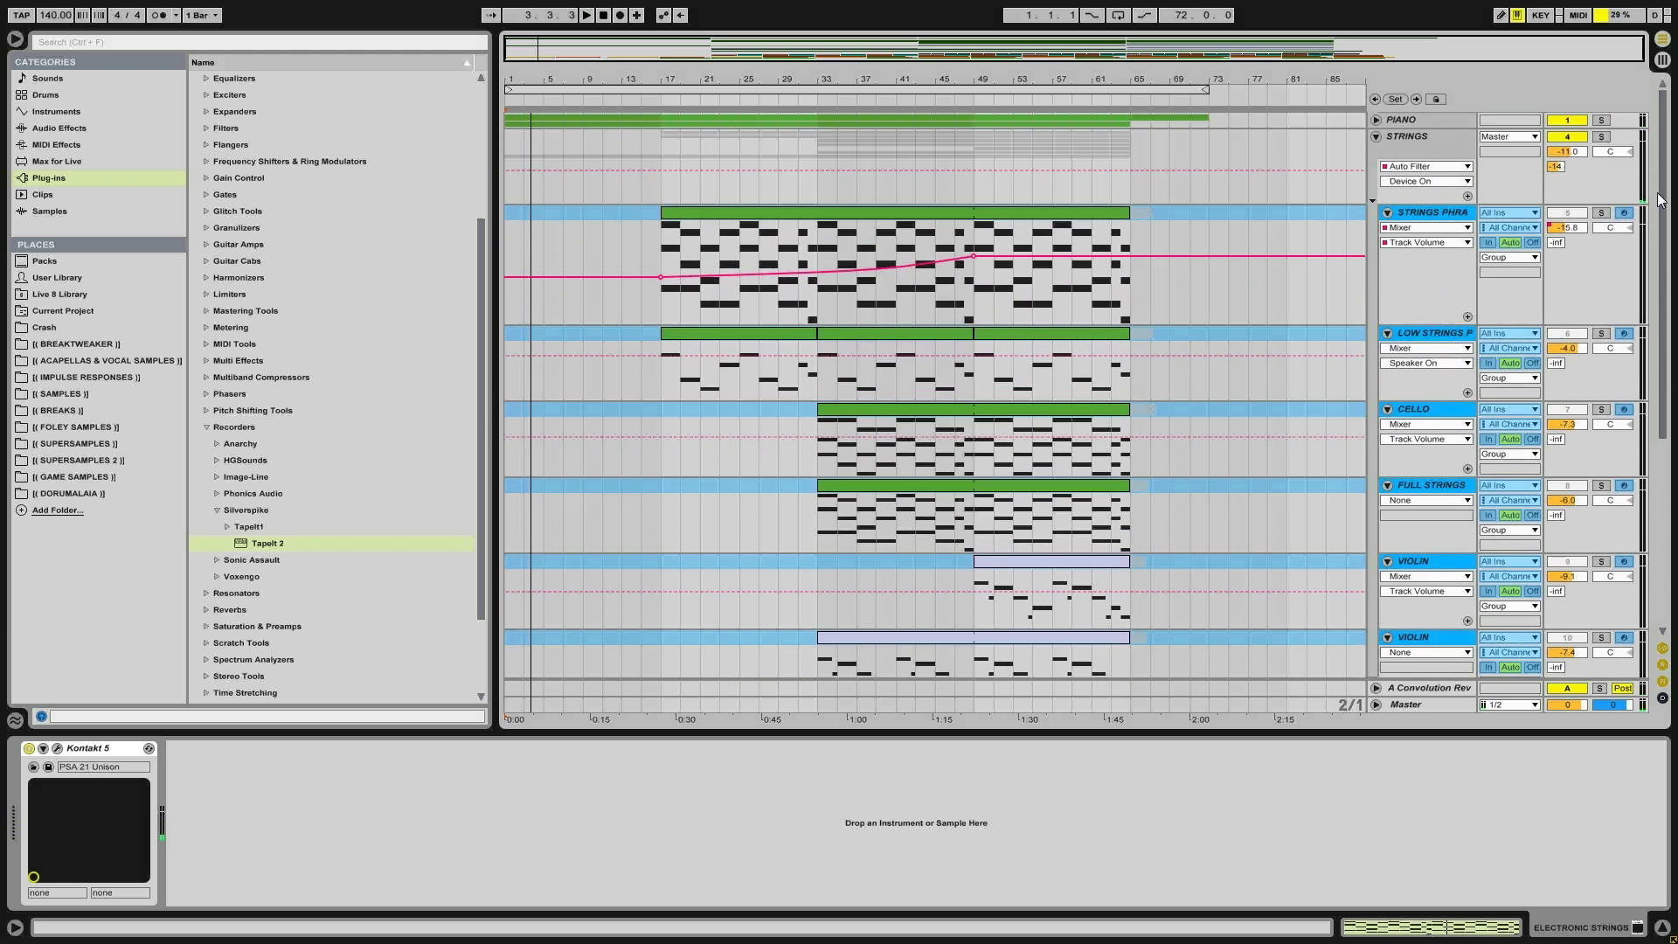
click(1441, 135)
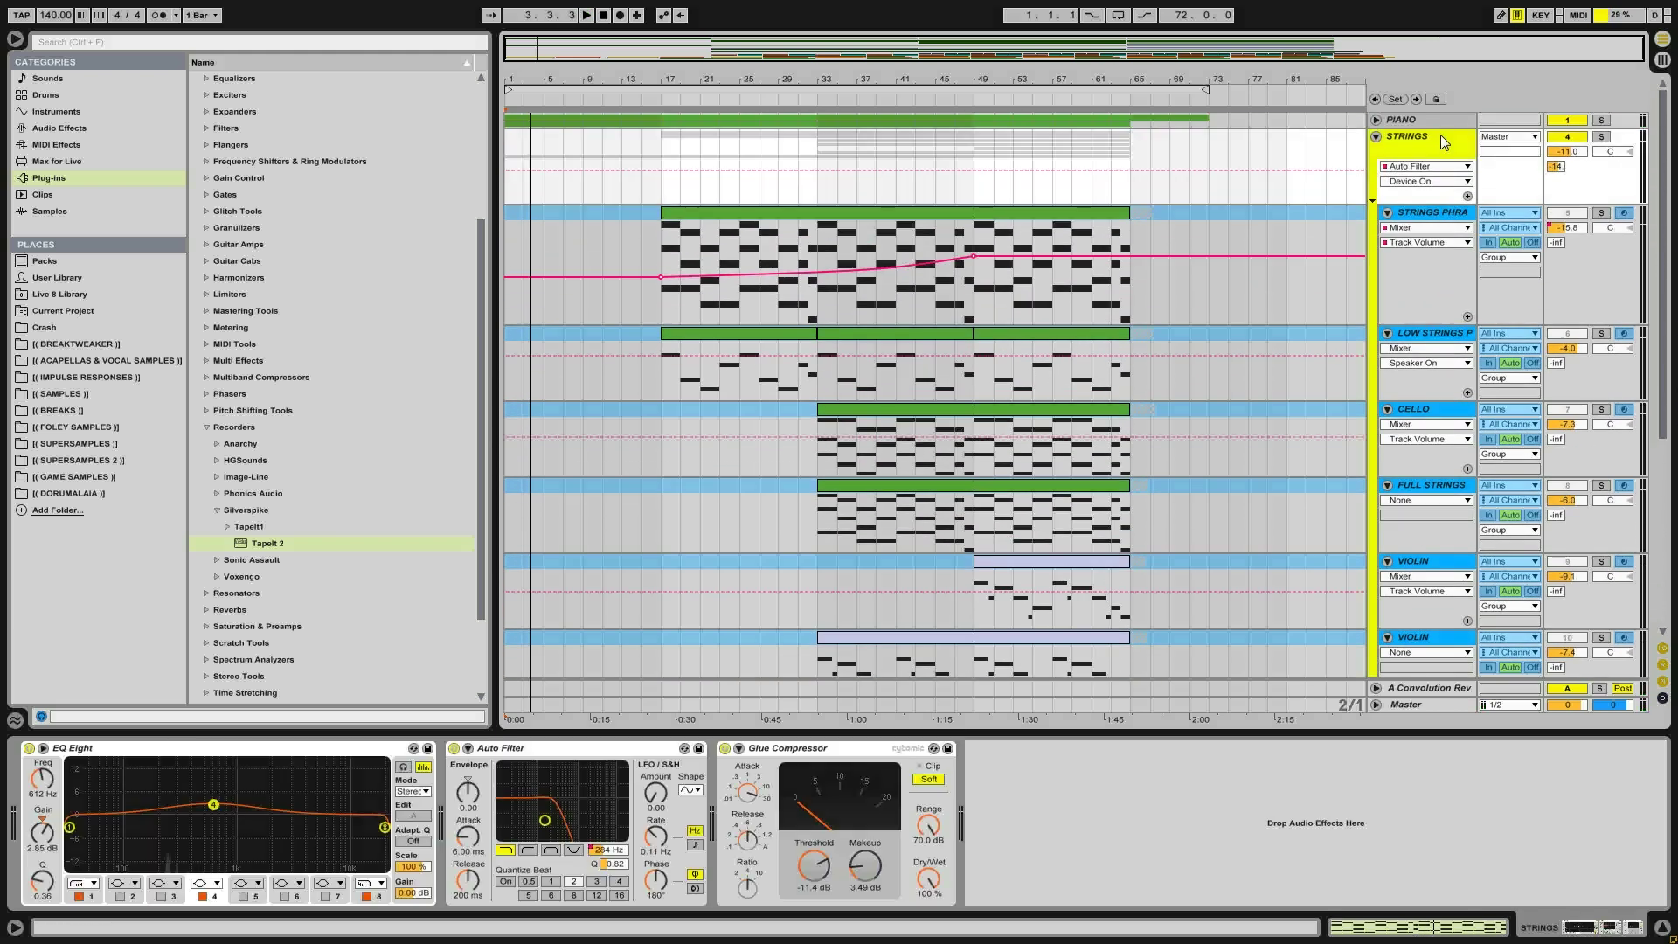
click(454, 749)
key(space)
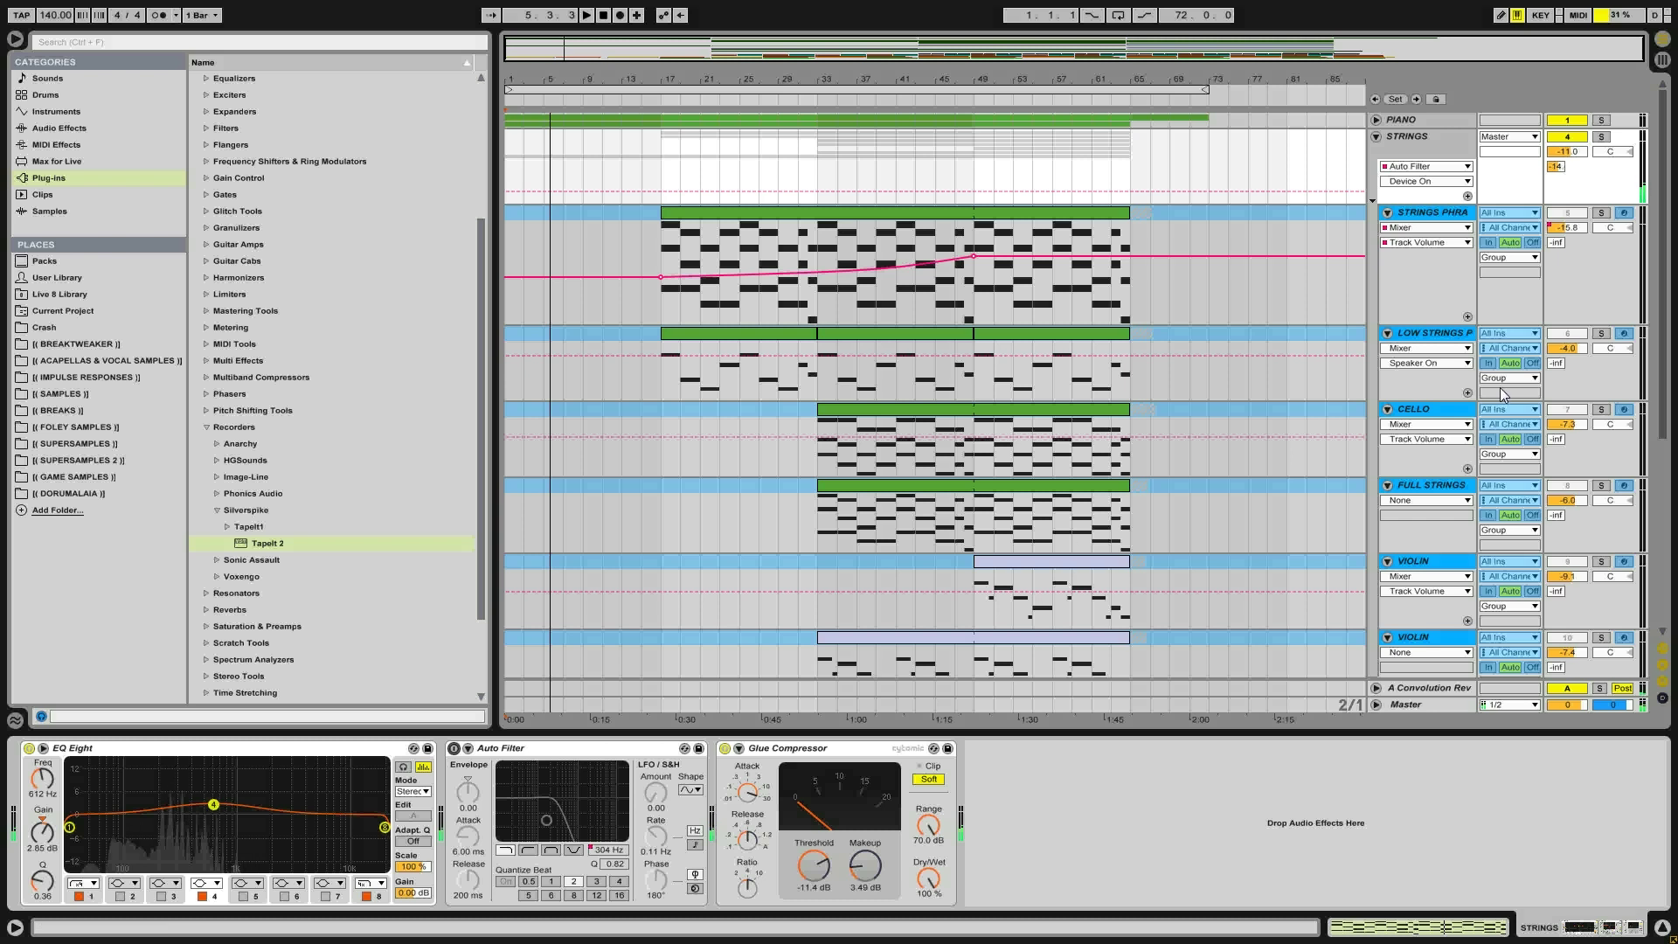
click(454, 749)
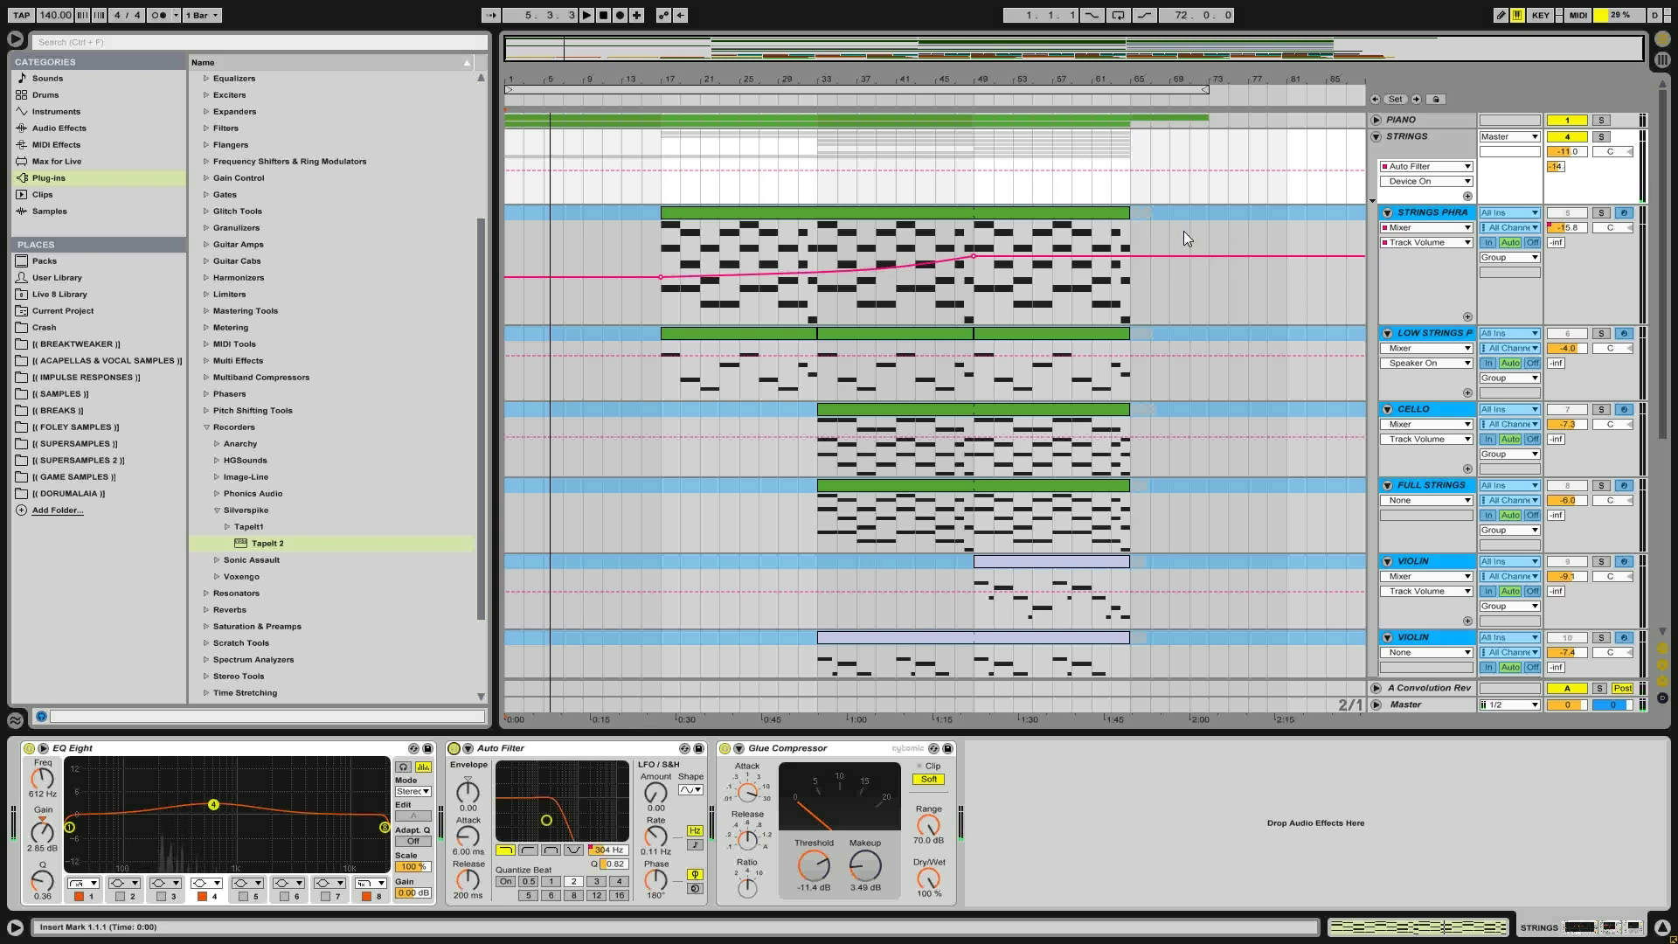
Fold the STRINGS group and play the arrangement with the PIANO and STRINGS groups soloed
click(1376, 137)
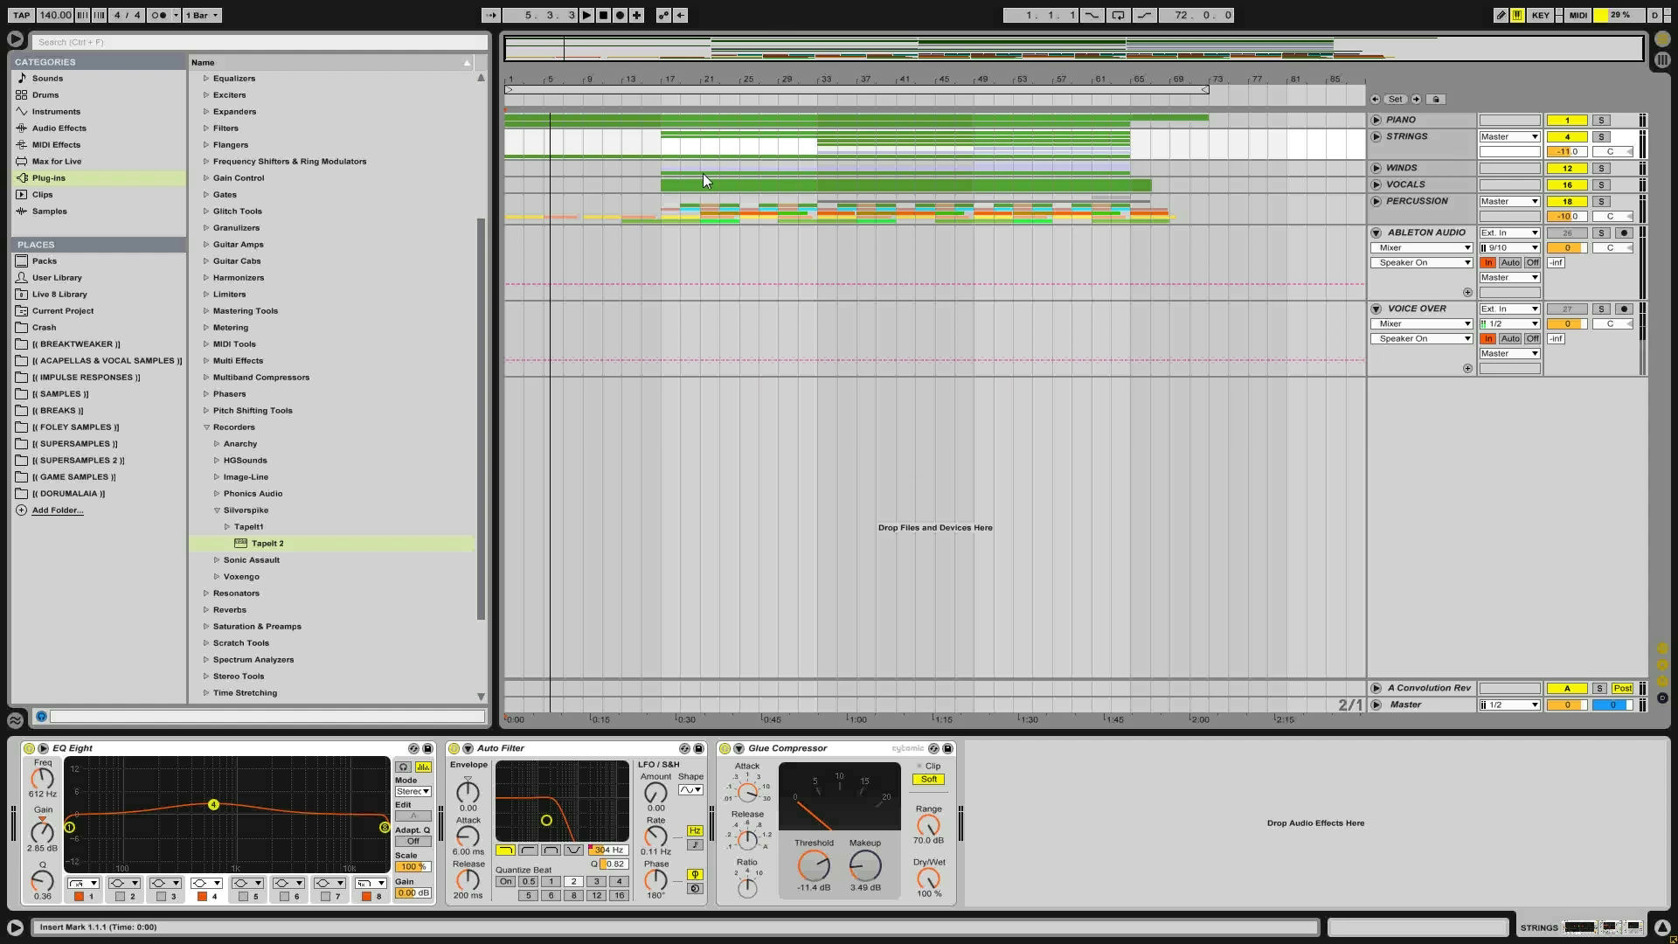
click(1602, 120)
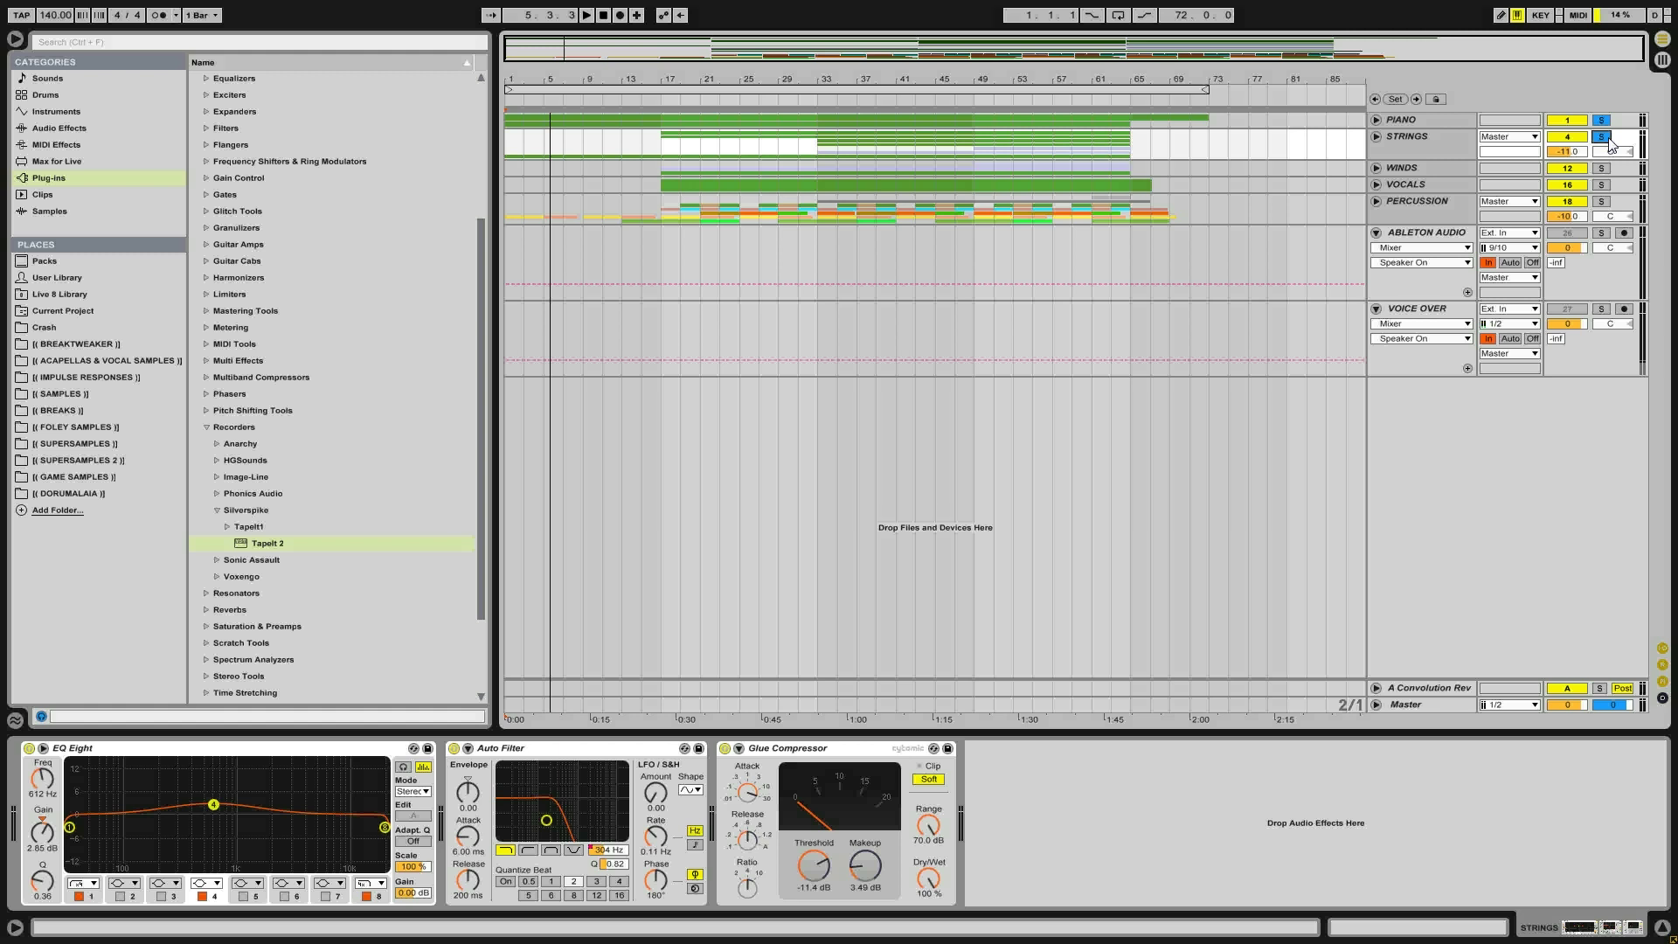
key(space)
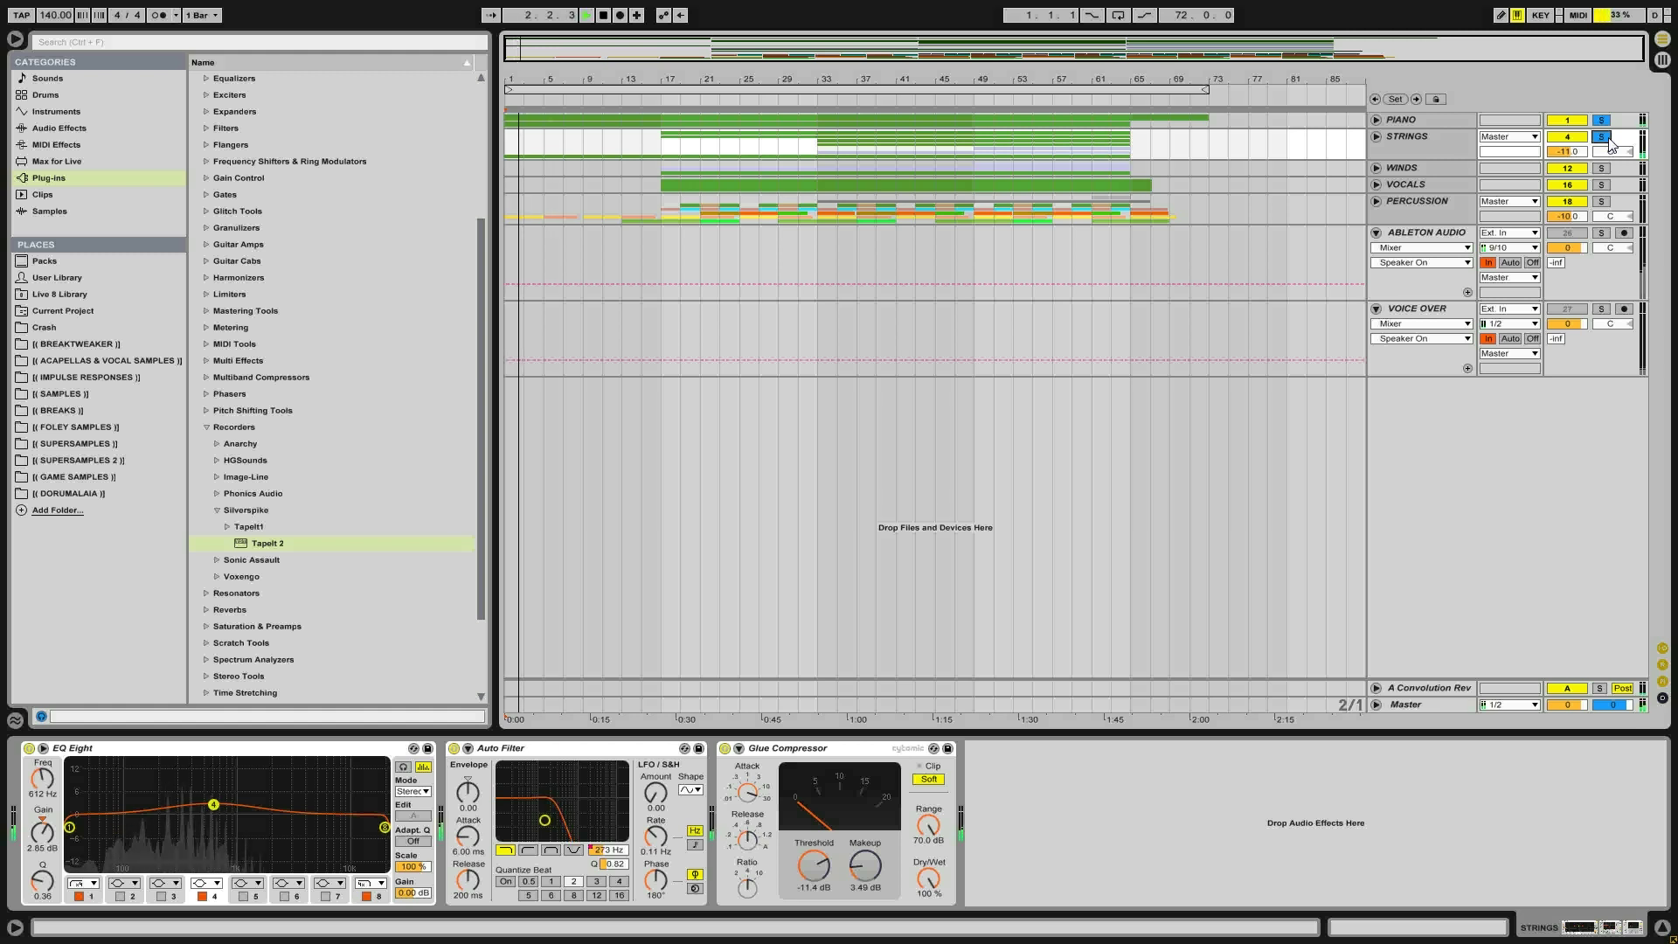
Compare the PIANO group alone with PIANO and STRINGS together by toggling the STRINGS solo during playback
click(1602, 137)
key(space)
key(space)
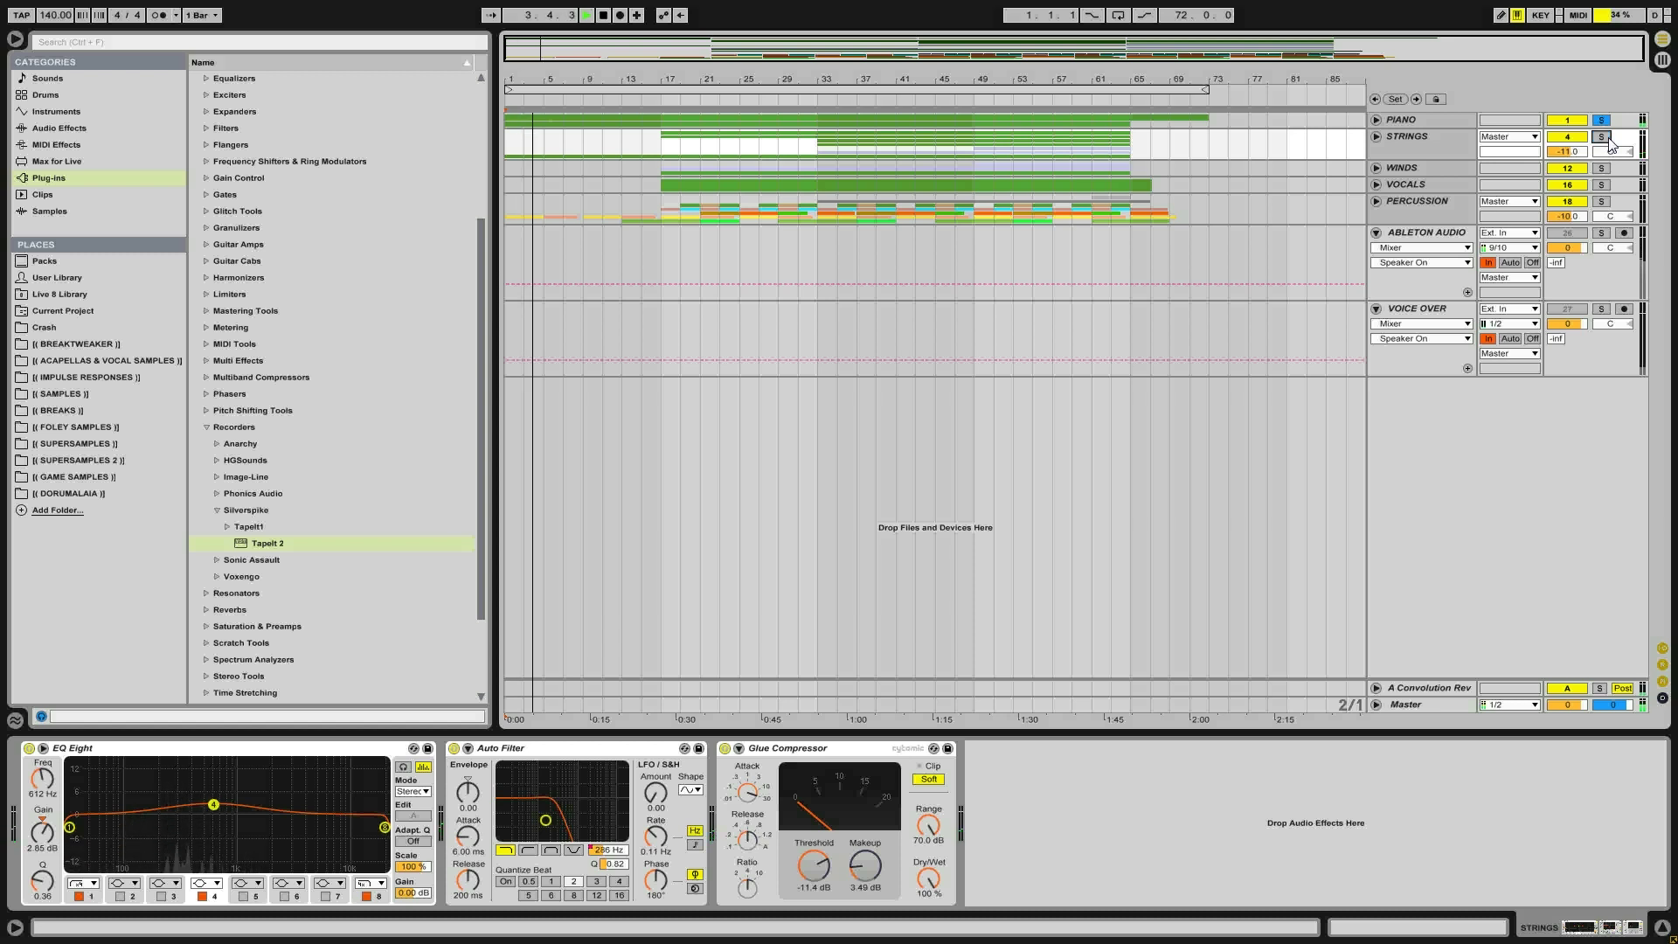
click(1609, 140)
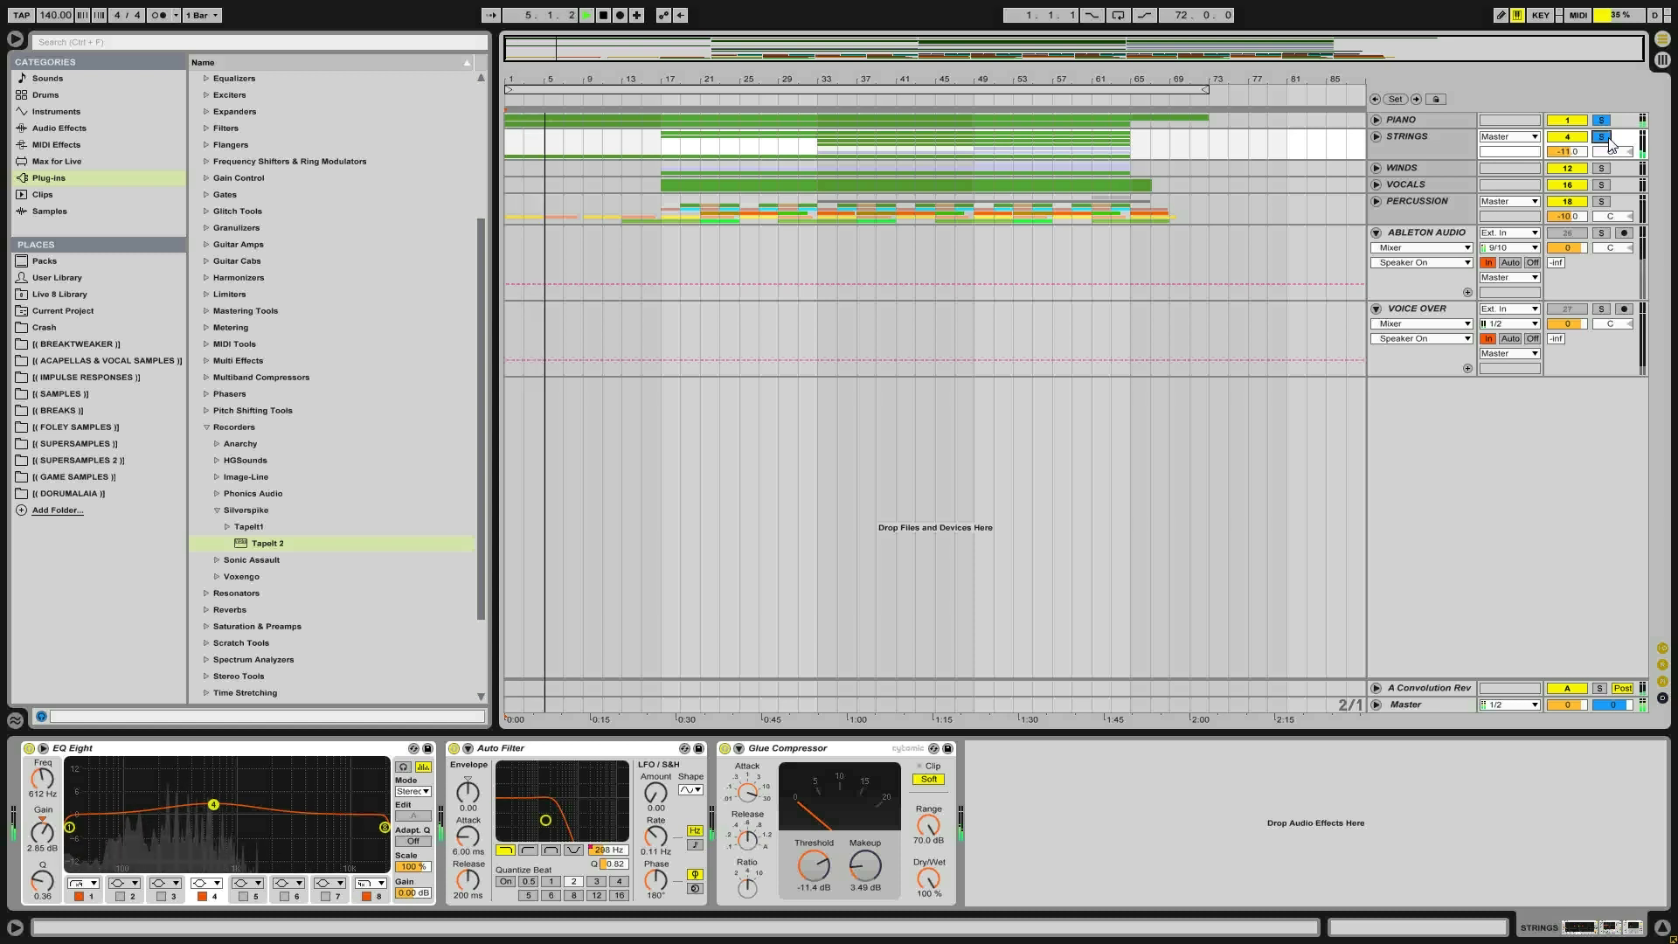
Unfold the PERCUSSION group to show its individual drum and cymbal tracks
click(1433, 203)
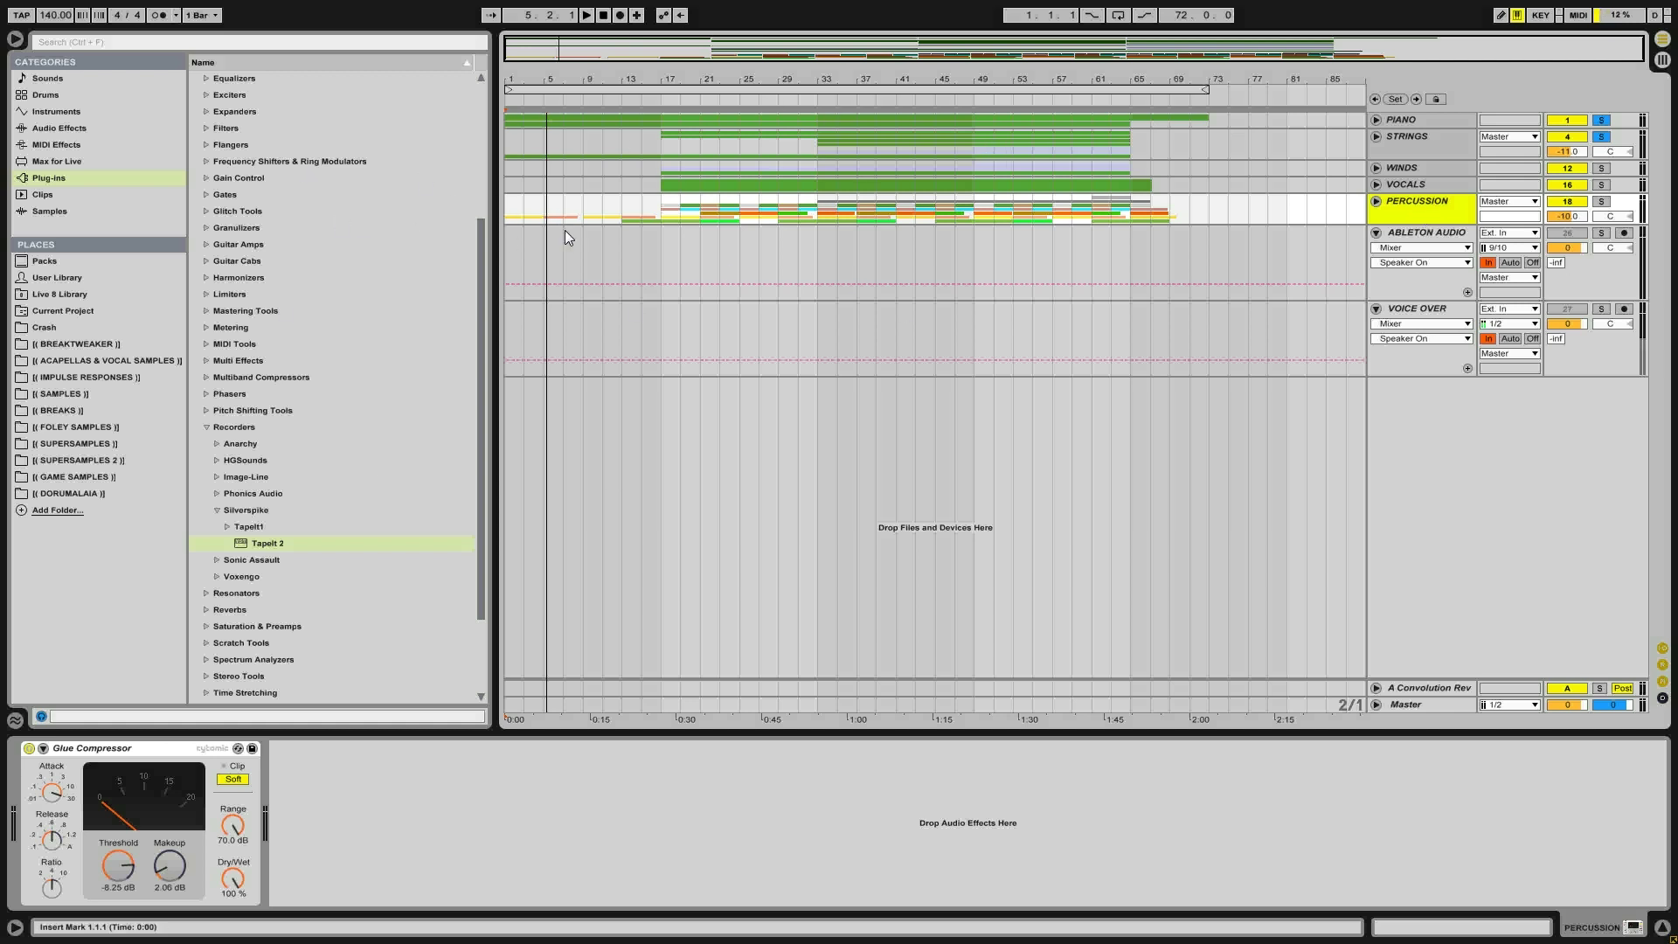
click(1376, 202)
scroll(977, 390, down, 3)
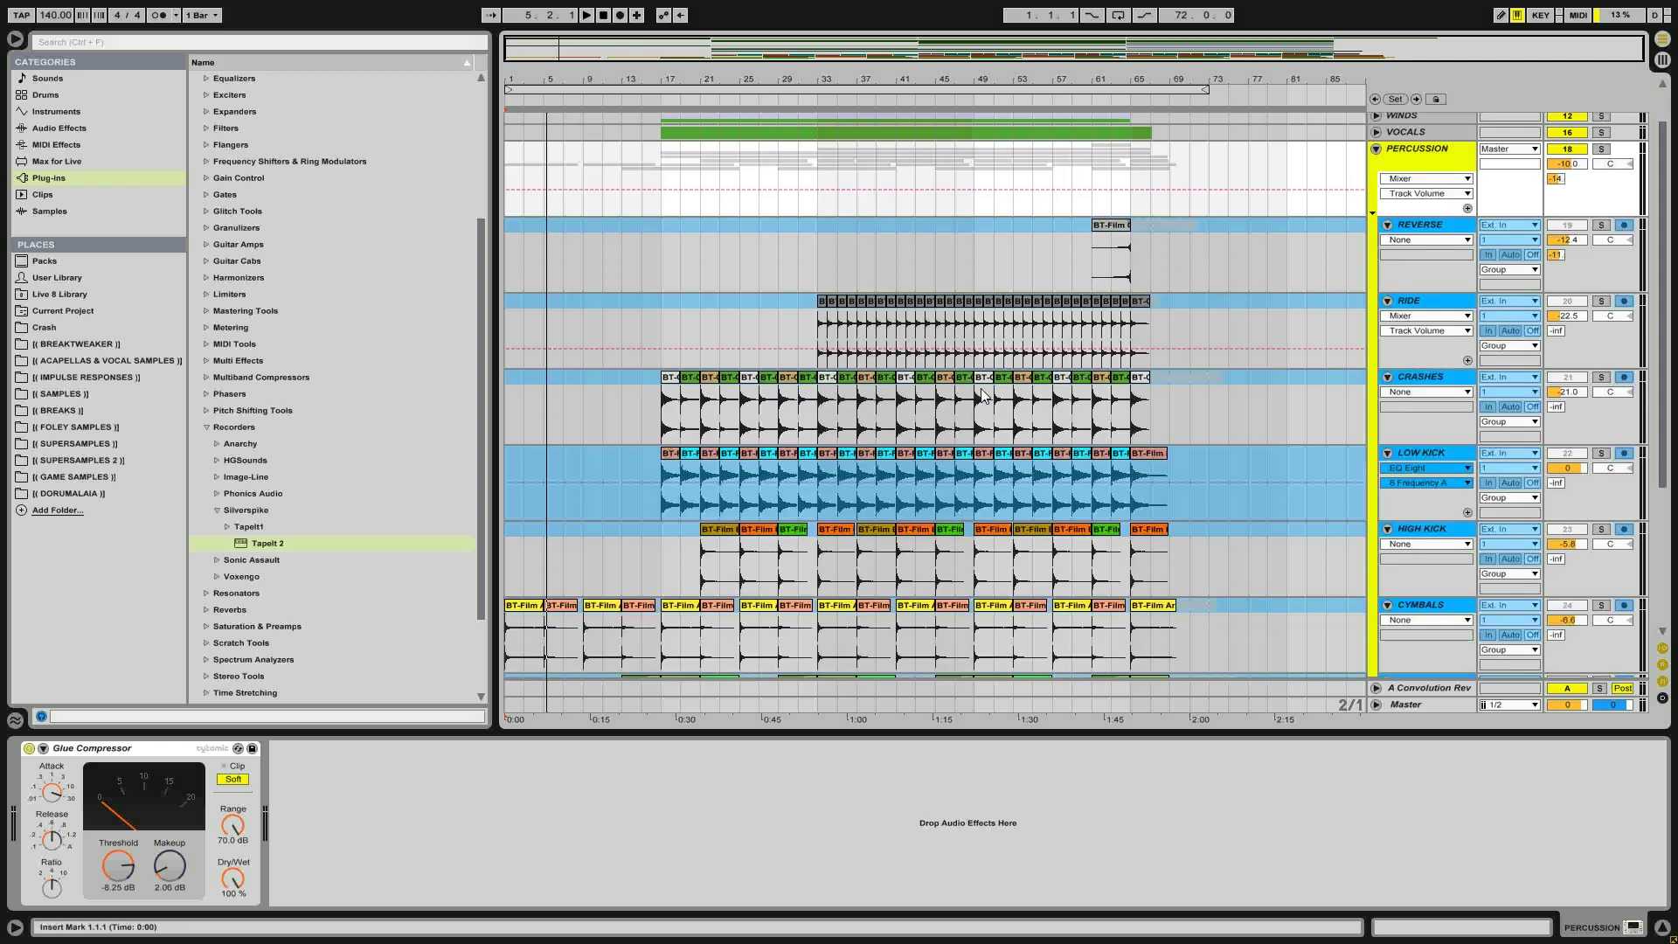
scroll(977, 390, down, 3)
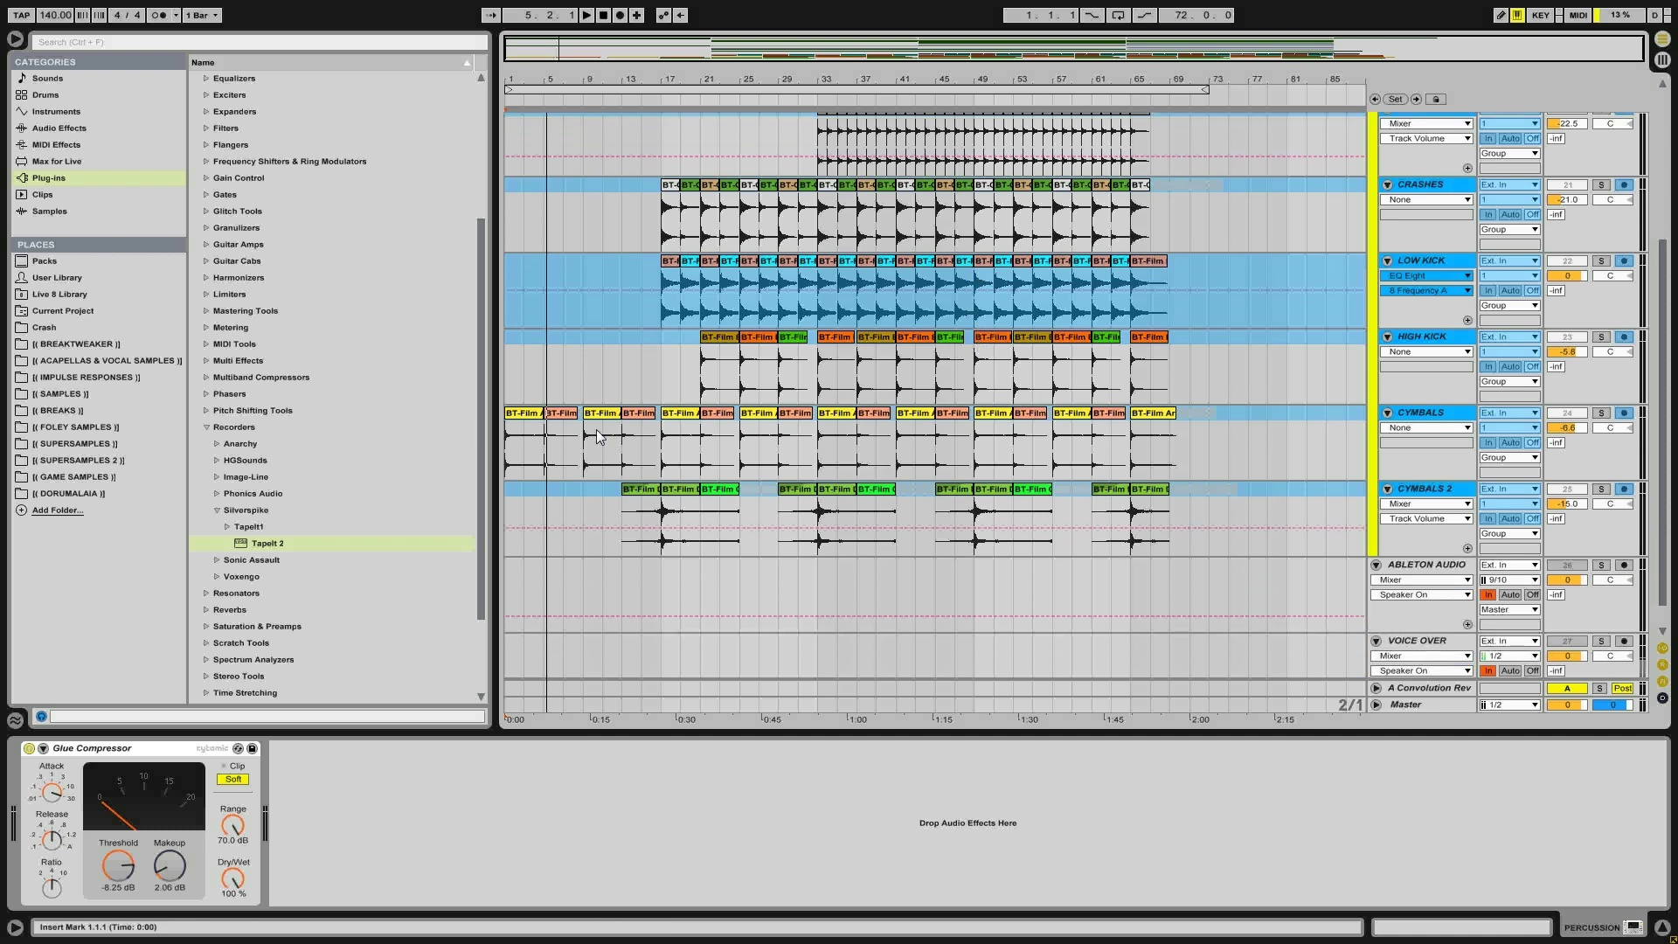
Unfreeze the CYMBALS track in the PERCUSSION group
click(1445, 422)
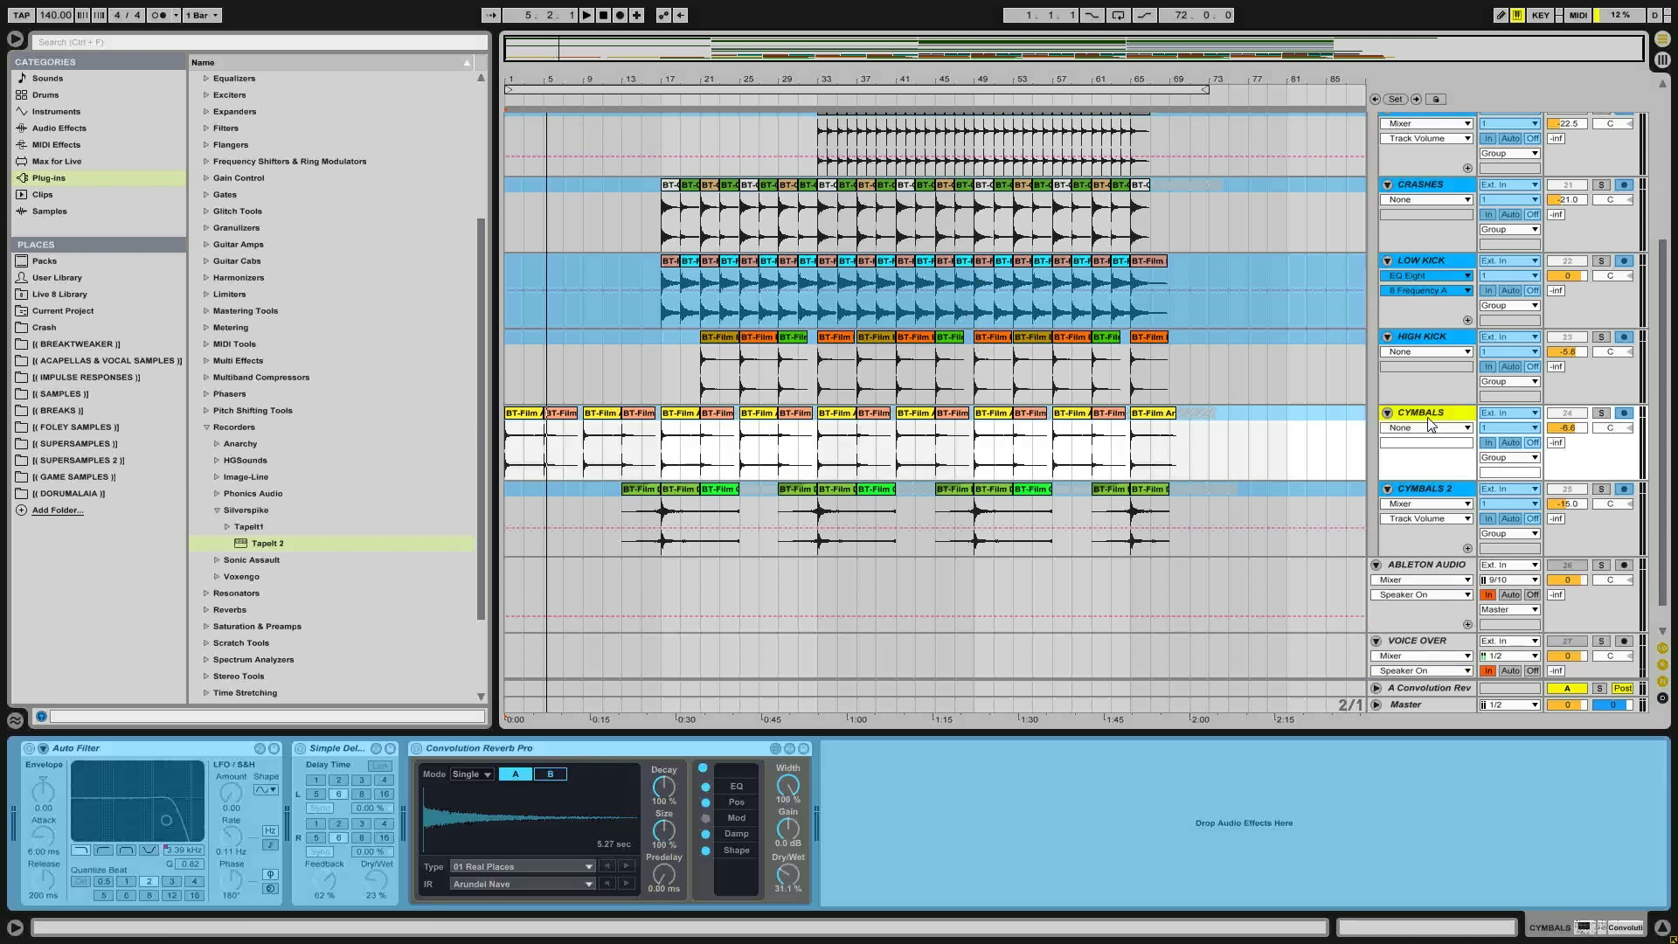
right_click(1431, 425)
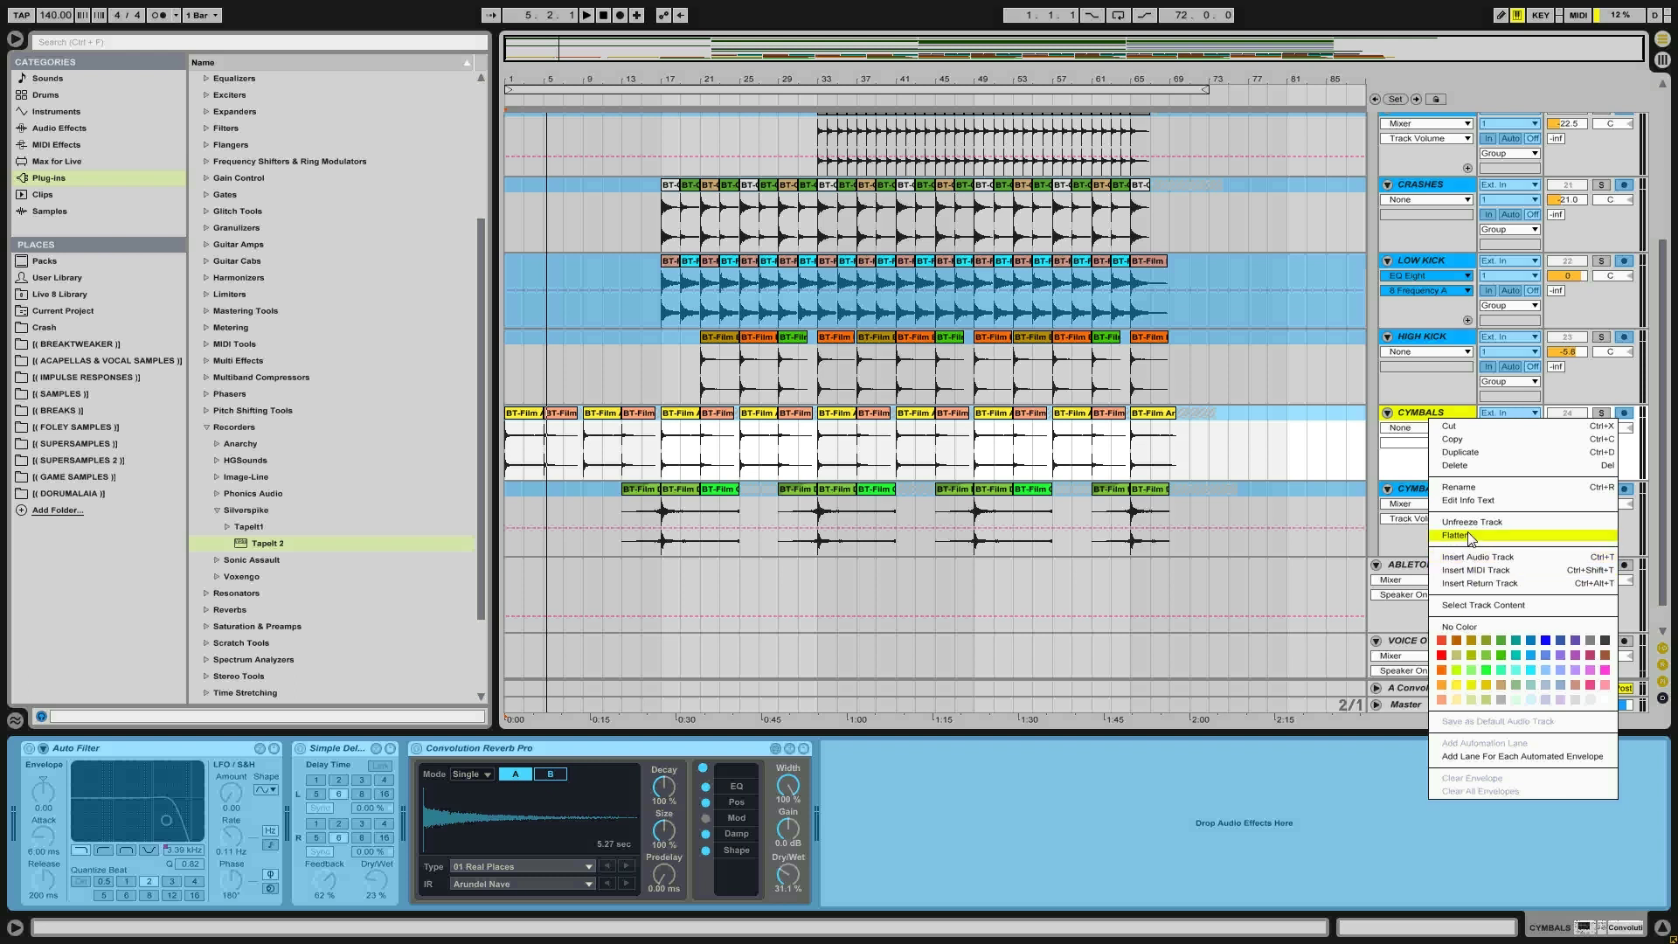
click(1471, 536)
Play the CYMBALS track soloed from the beginning and point out its Simple Delay
click(516, 442)
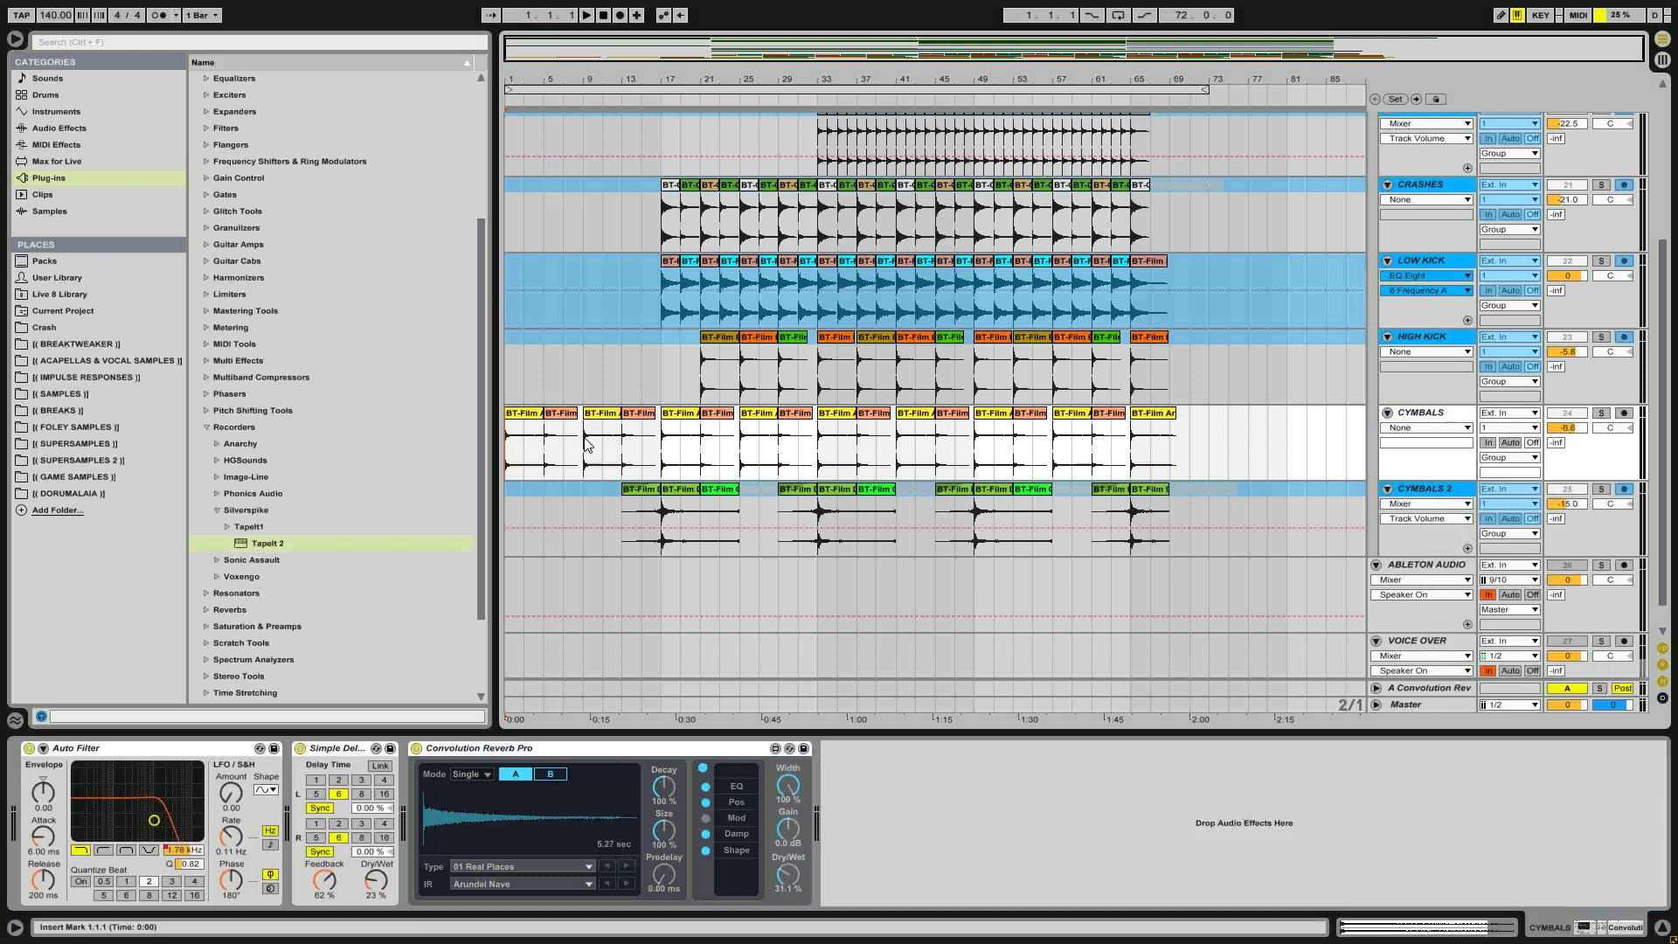
click(1602, 414)
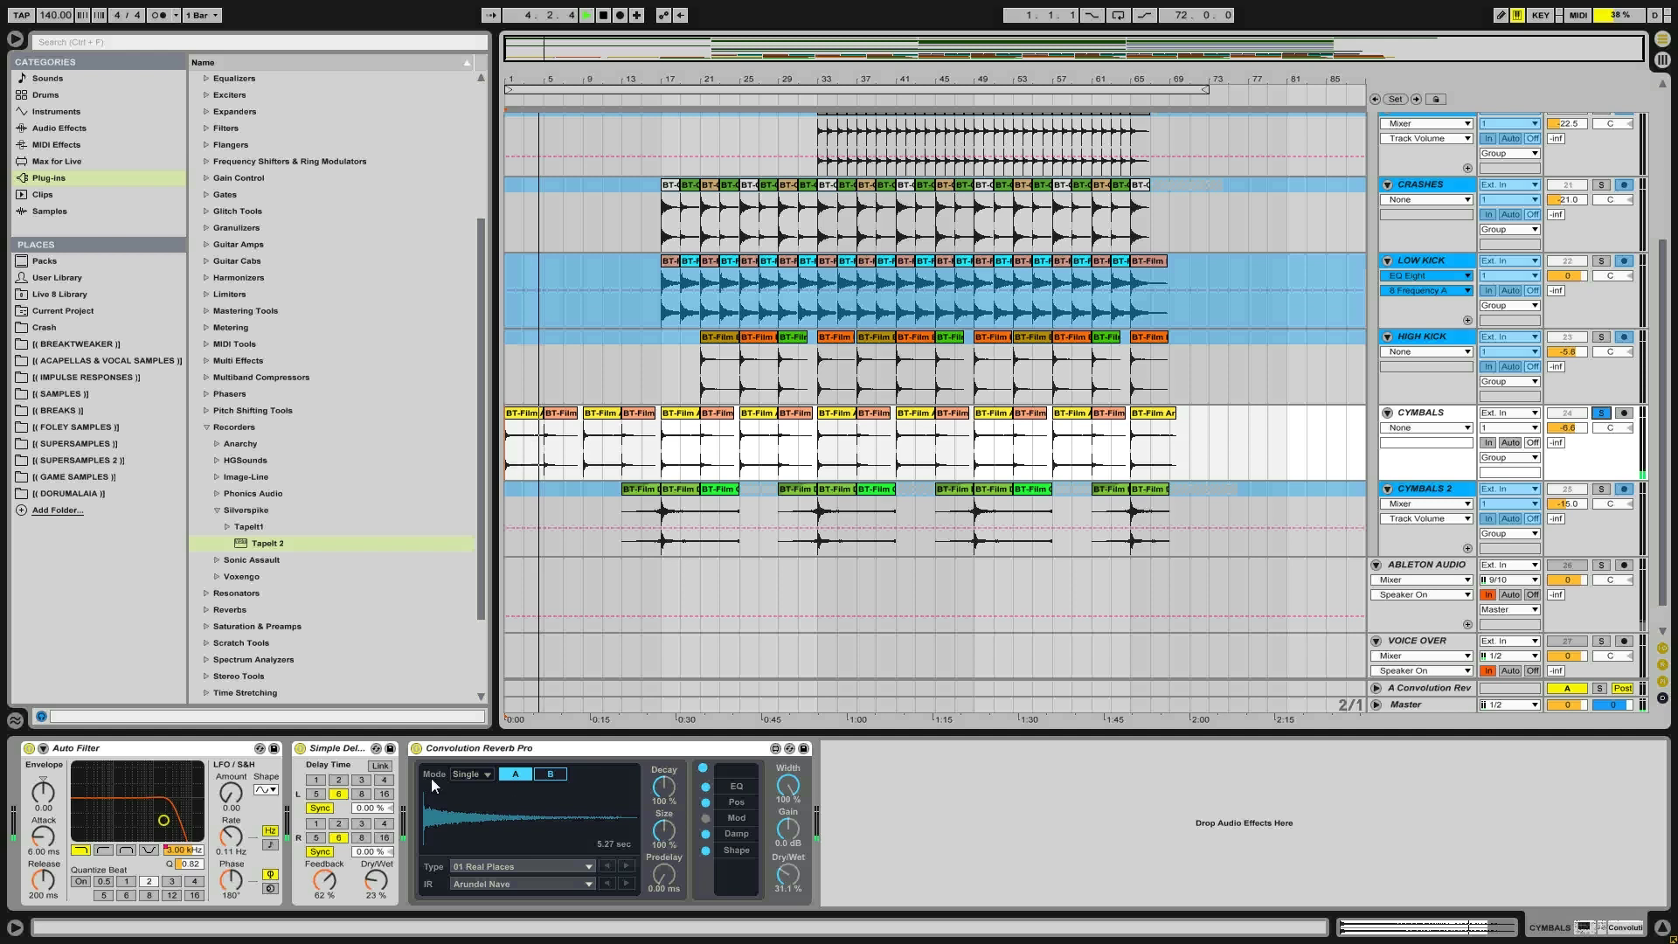
click(327, 755)
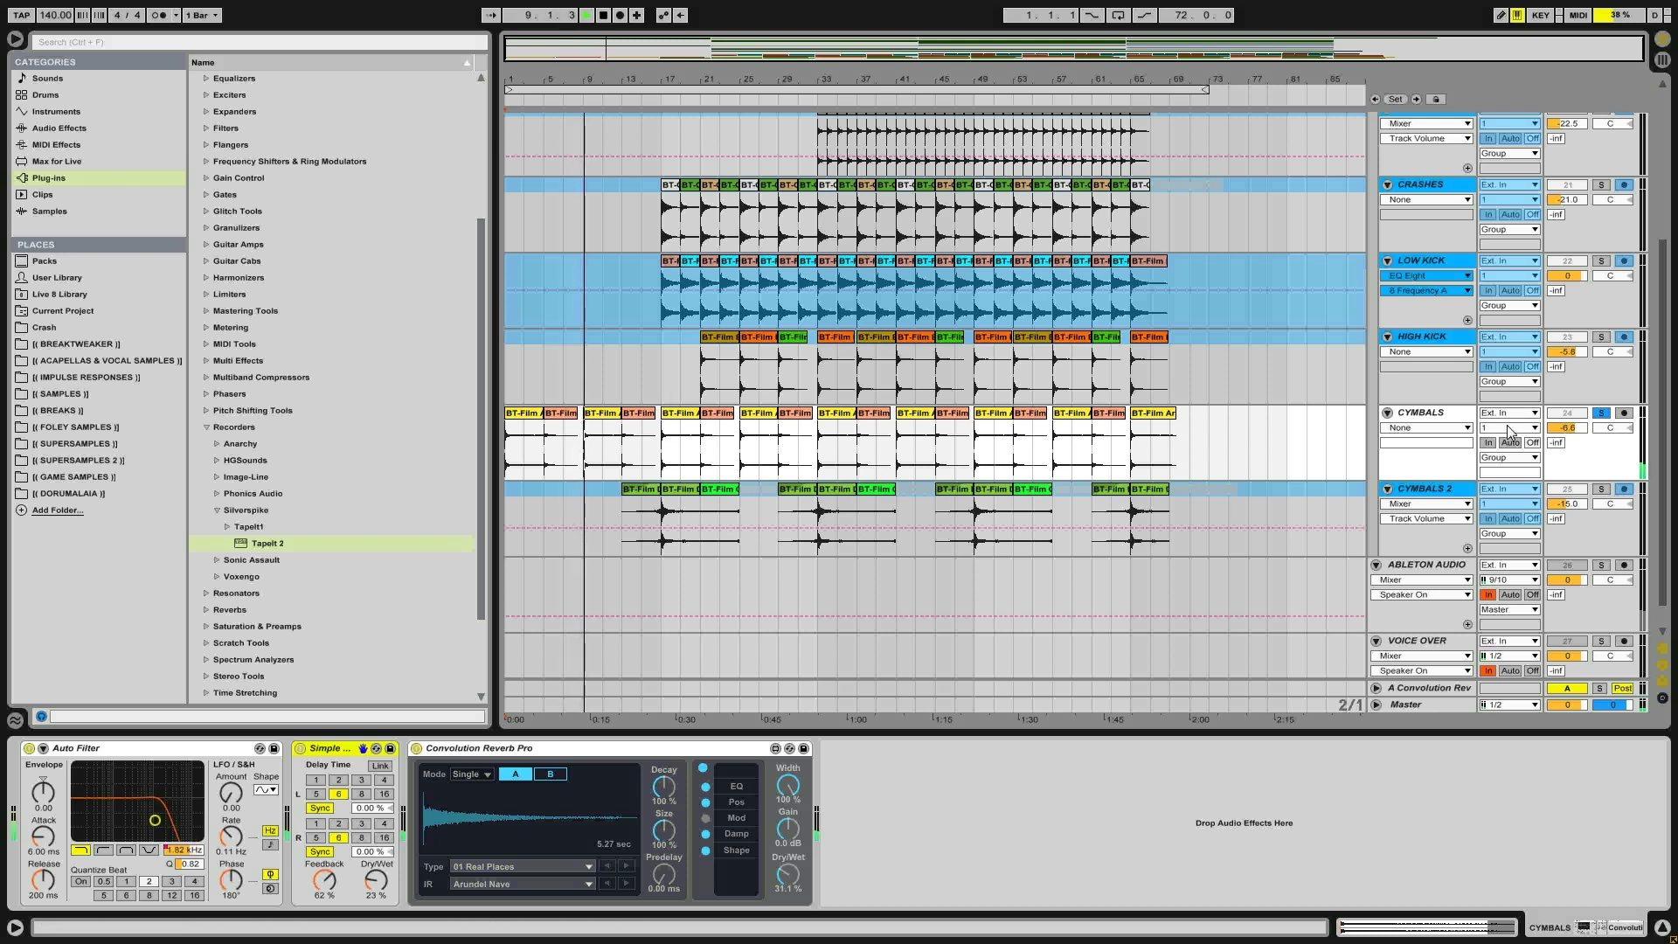
Solo the PIANO, STRINGS and PERCUSSION groups, play them together from bar 9, and fold PERCUSSION
scroll(1508, 433, up, 5)
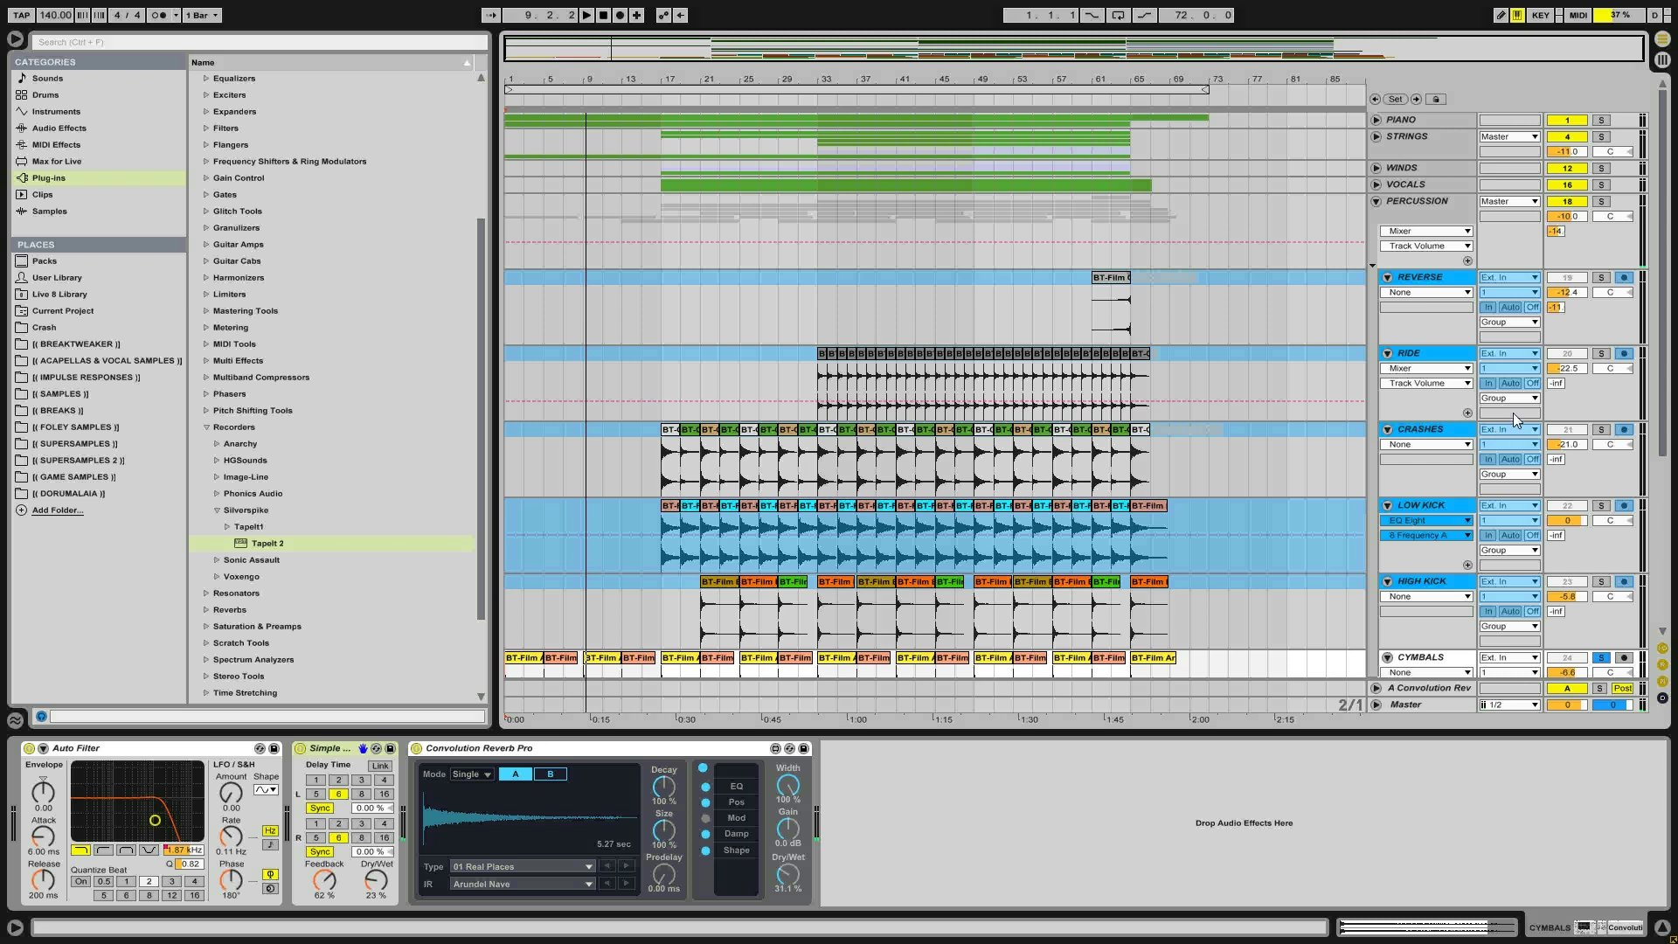
click(1602, 202)
ctrl+click(1602, 137)
ctrl+click(1603, 127)
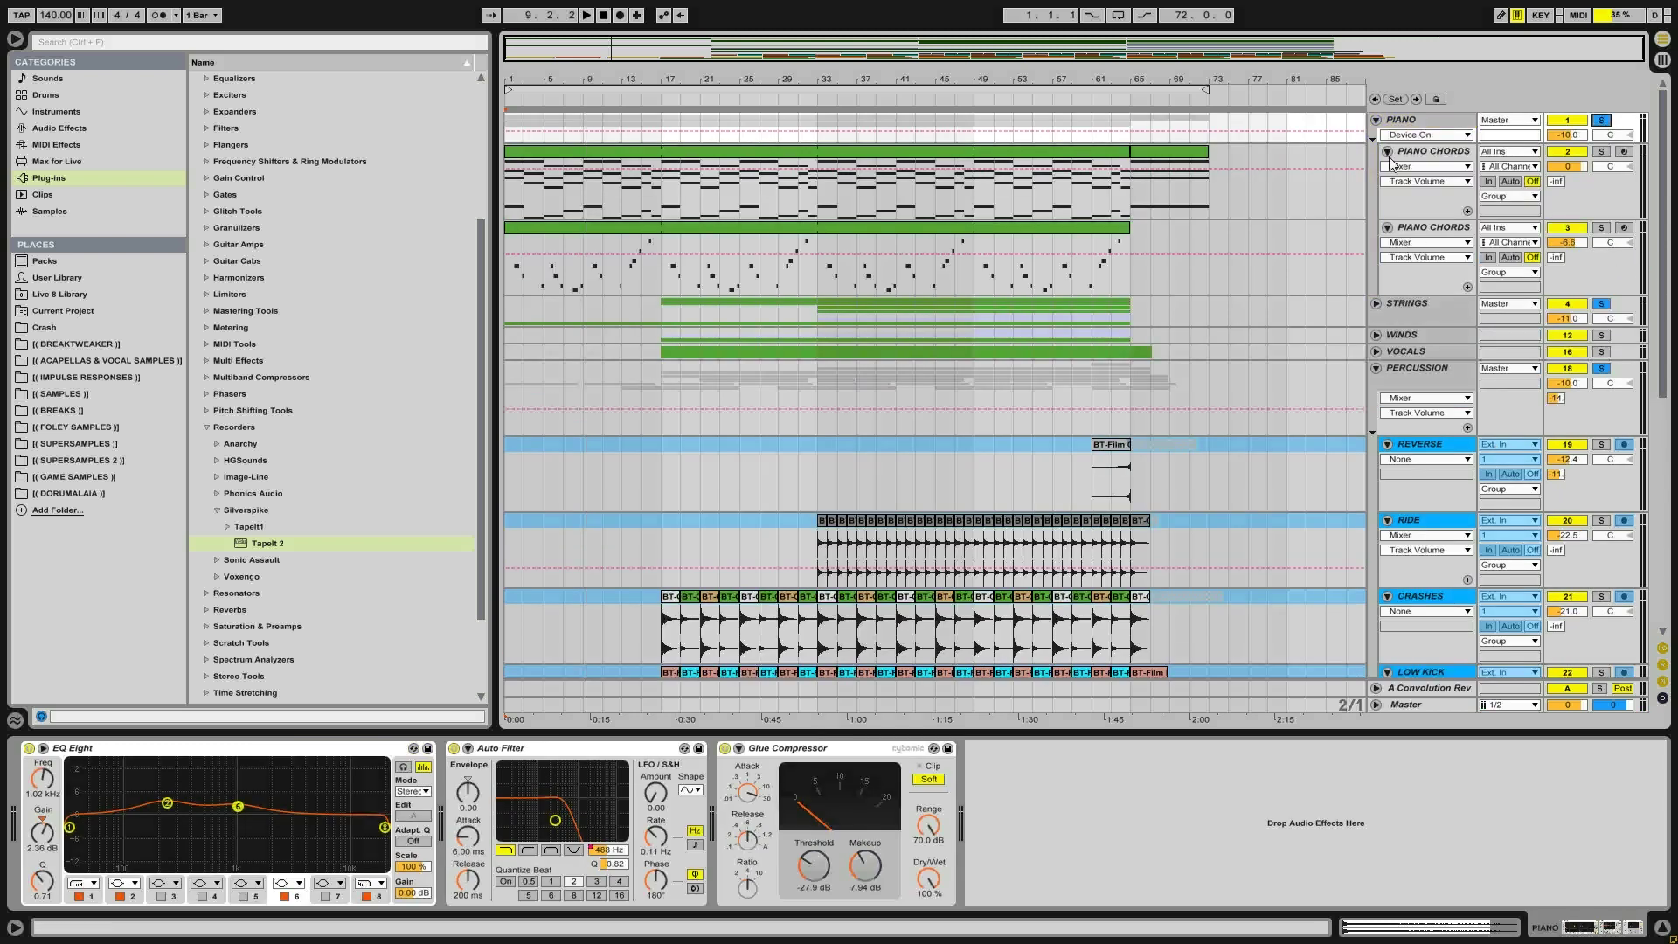
click(1376, 119)
key(space)
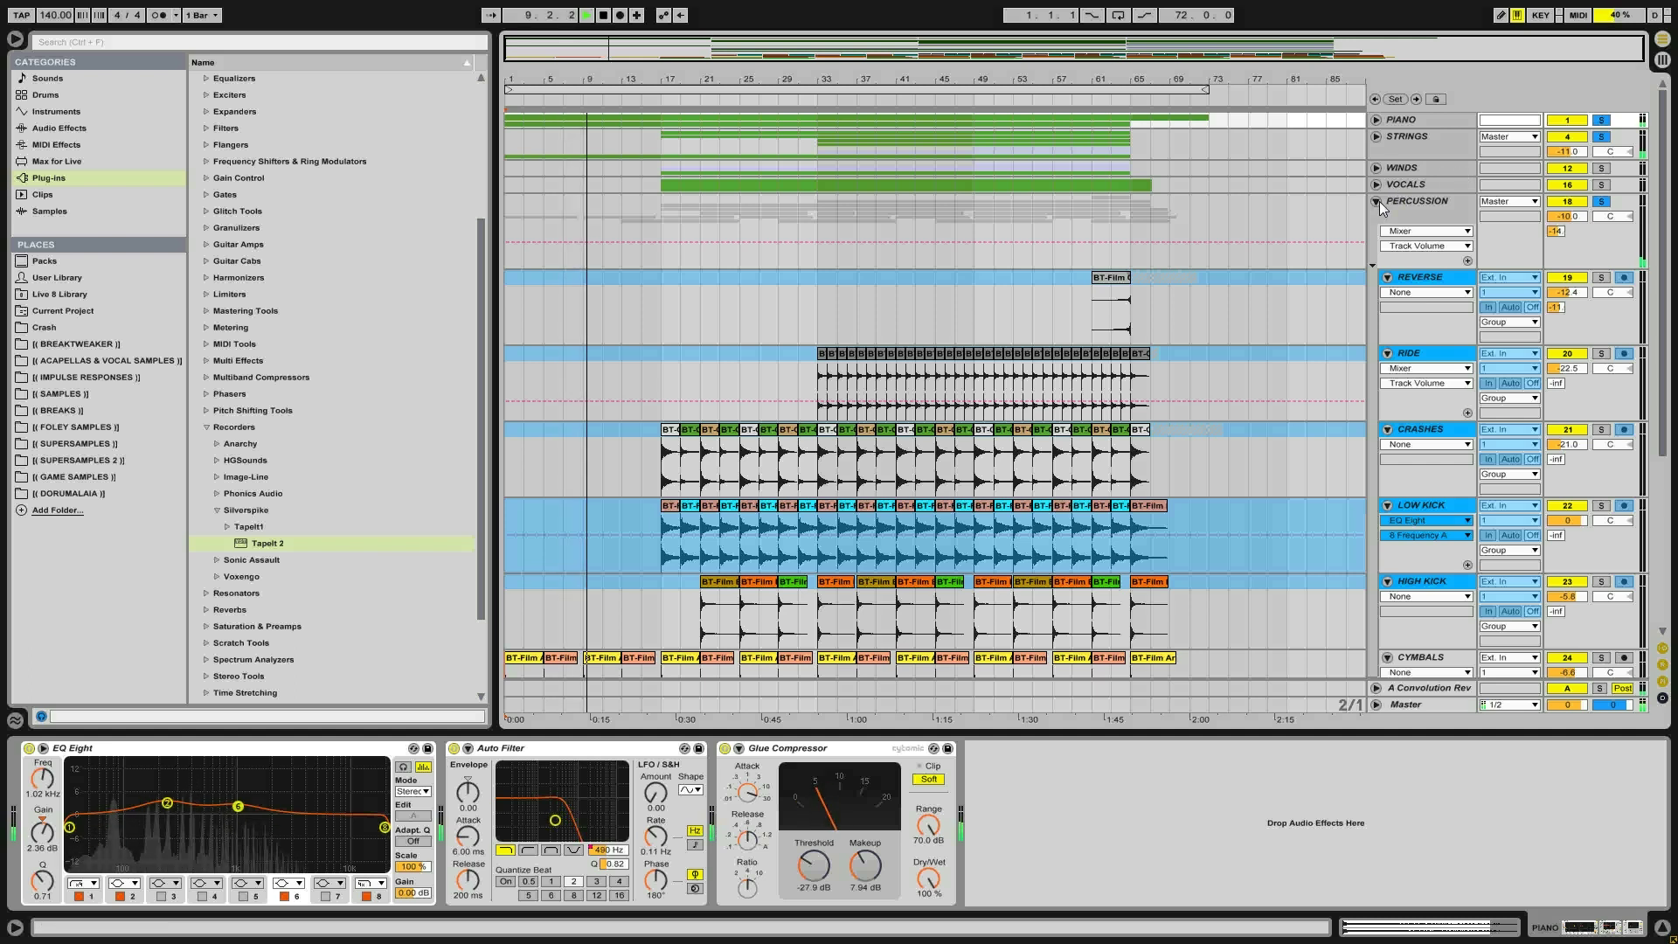
click(1378, 201)
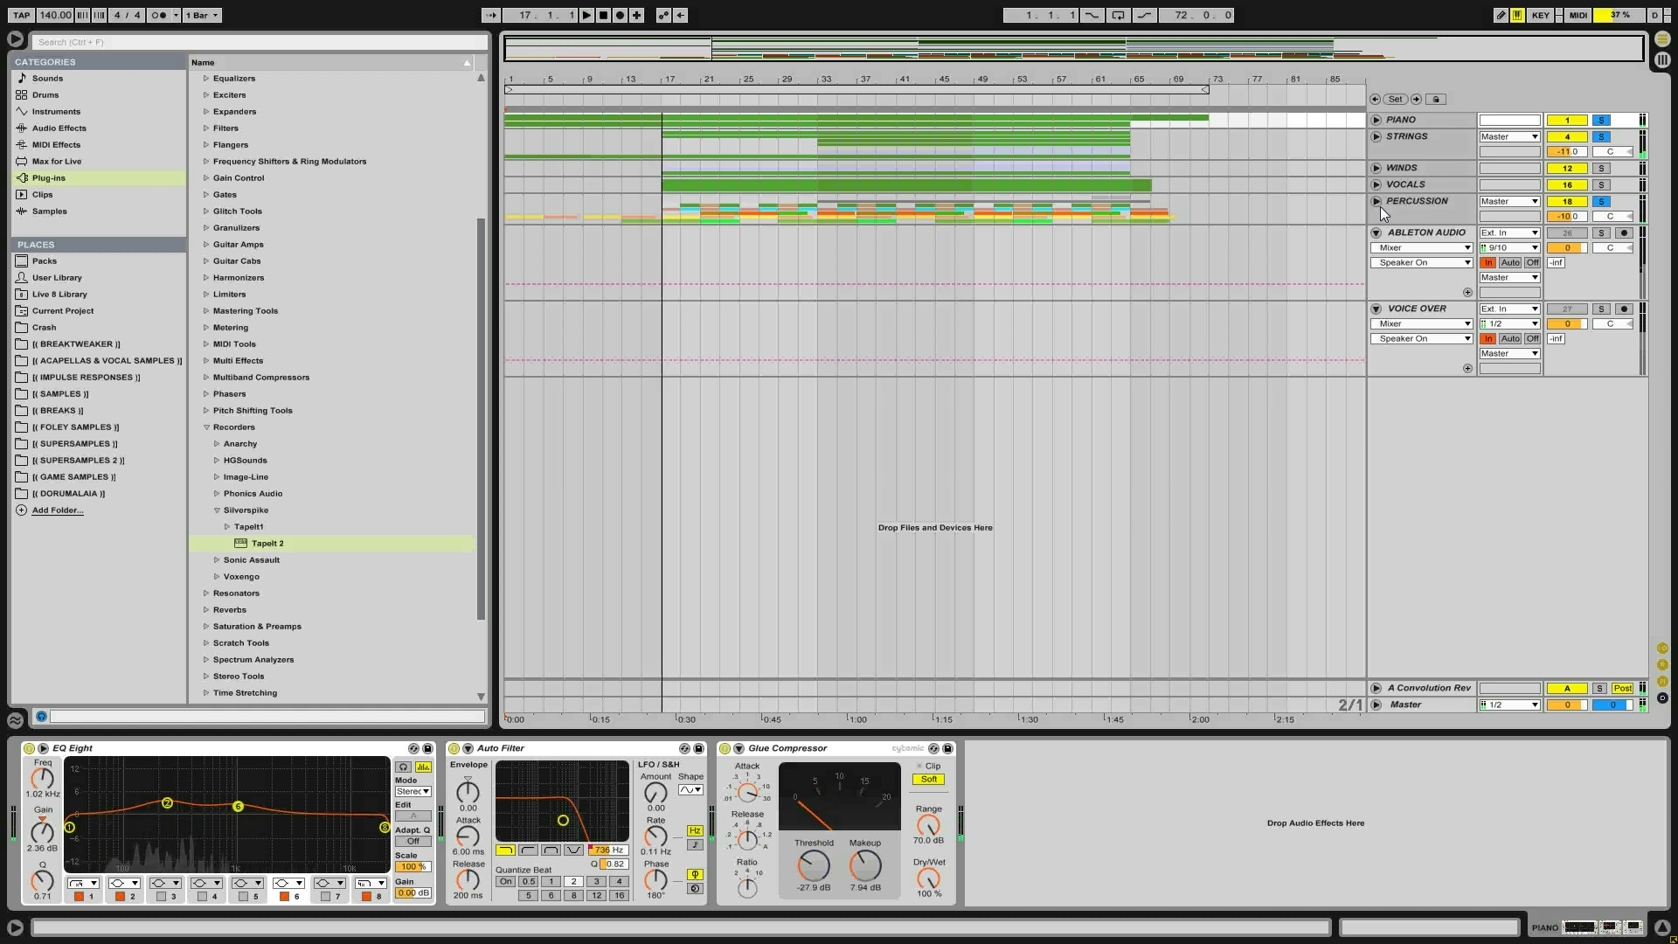
Mark bars 13 to 17 of the PERCUSSION group and unfold the group again
drag(629, 208, 657, 203)
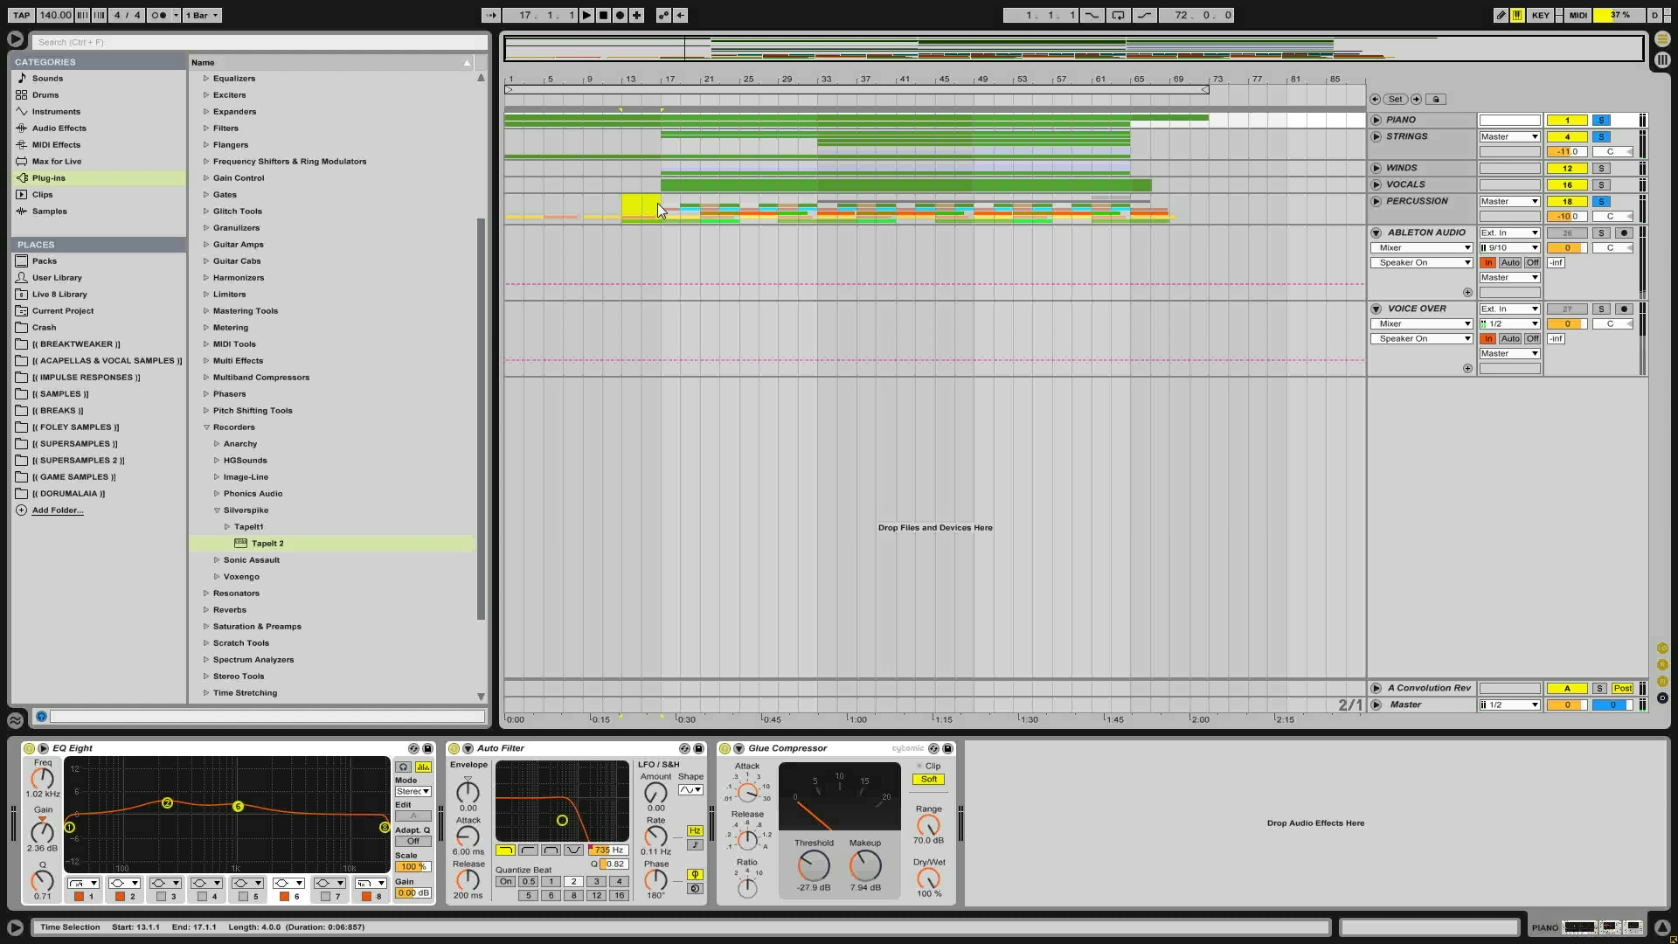
click(1432, 203)
click(1379, 202)
scroll(908, 586, down, 5)
Unfreeze the CYMBALS 2 track and inspect its Reverb and EQ Eight
click(1436, 509)
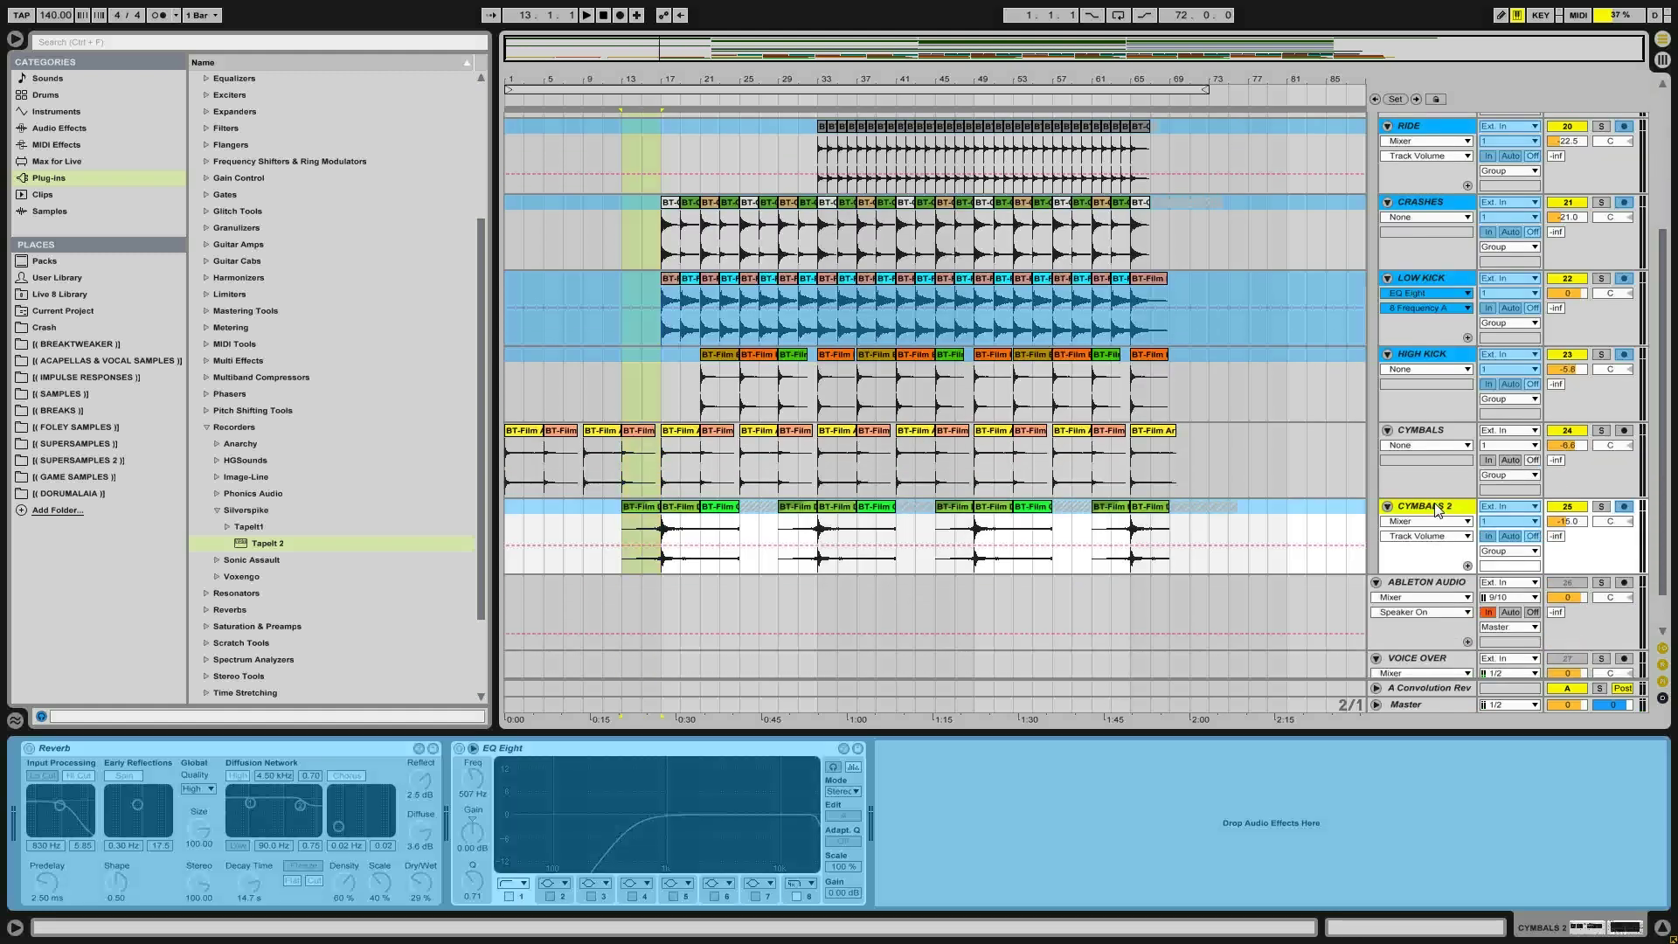
right_click(1423, 505)
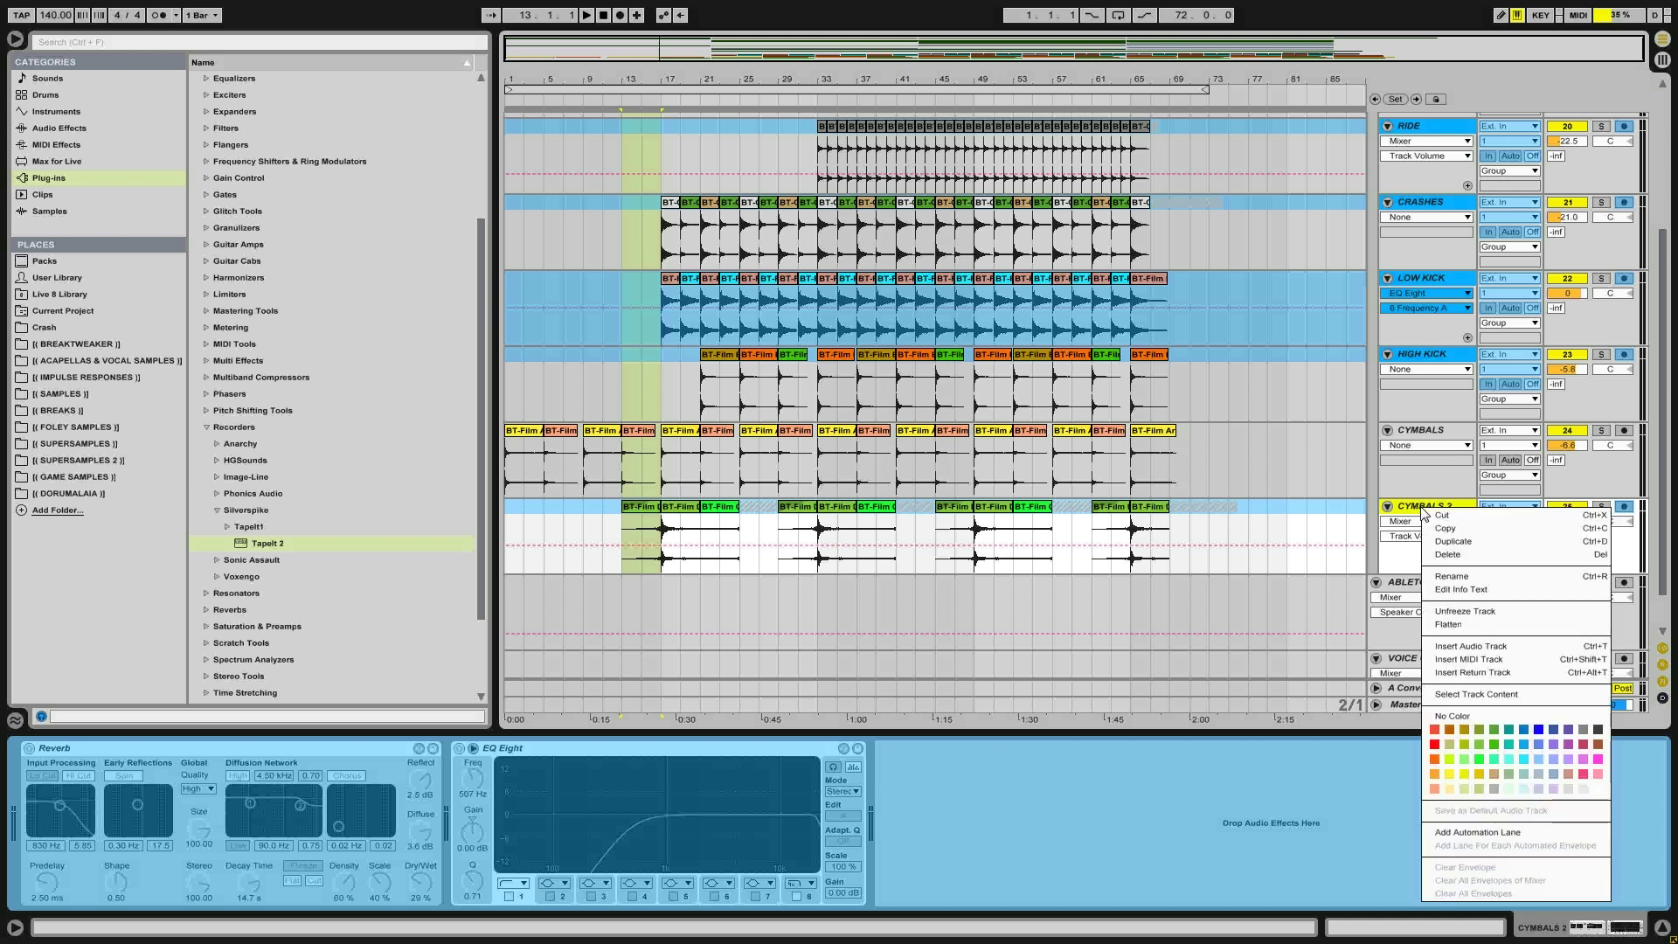
click(1492, 619)
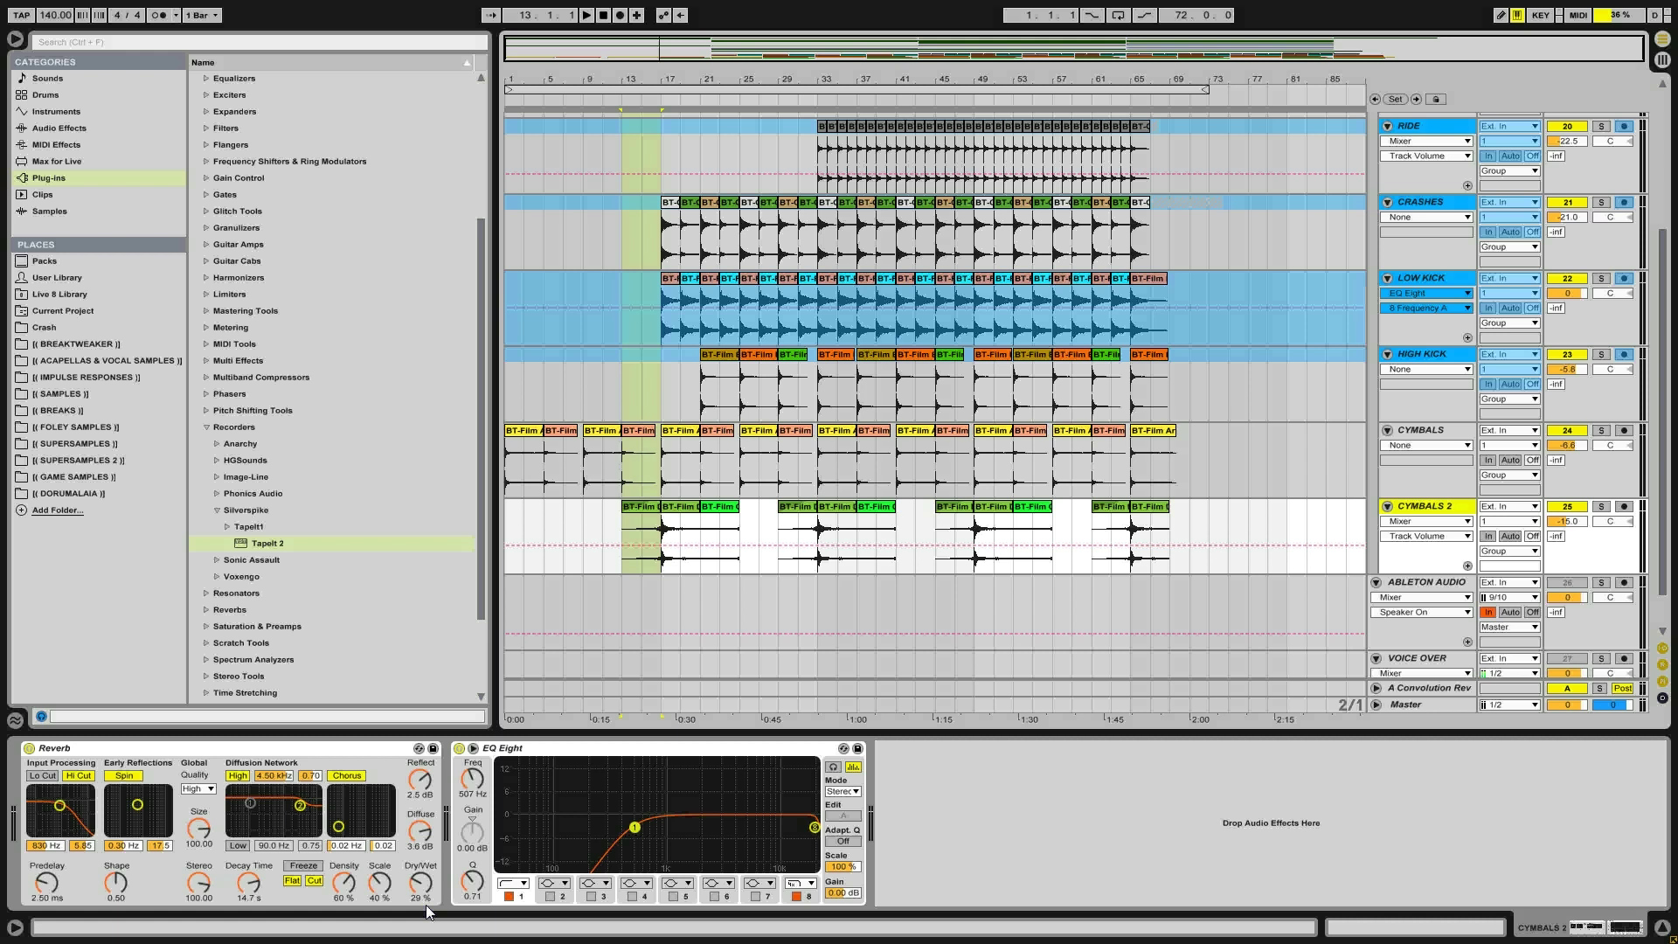
click(603, 778)
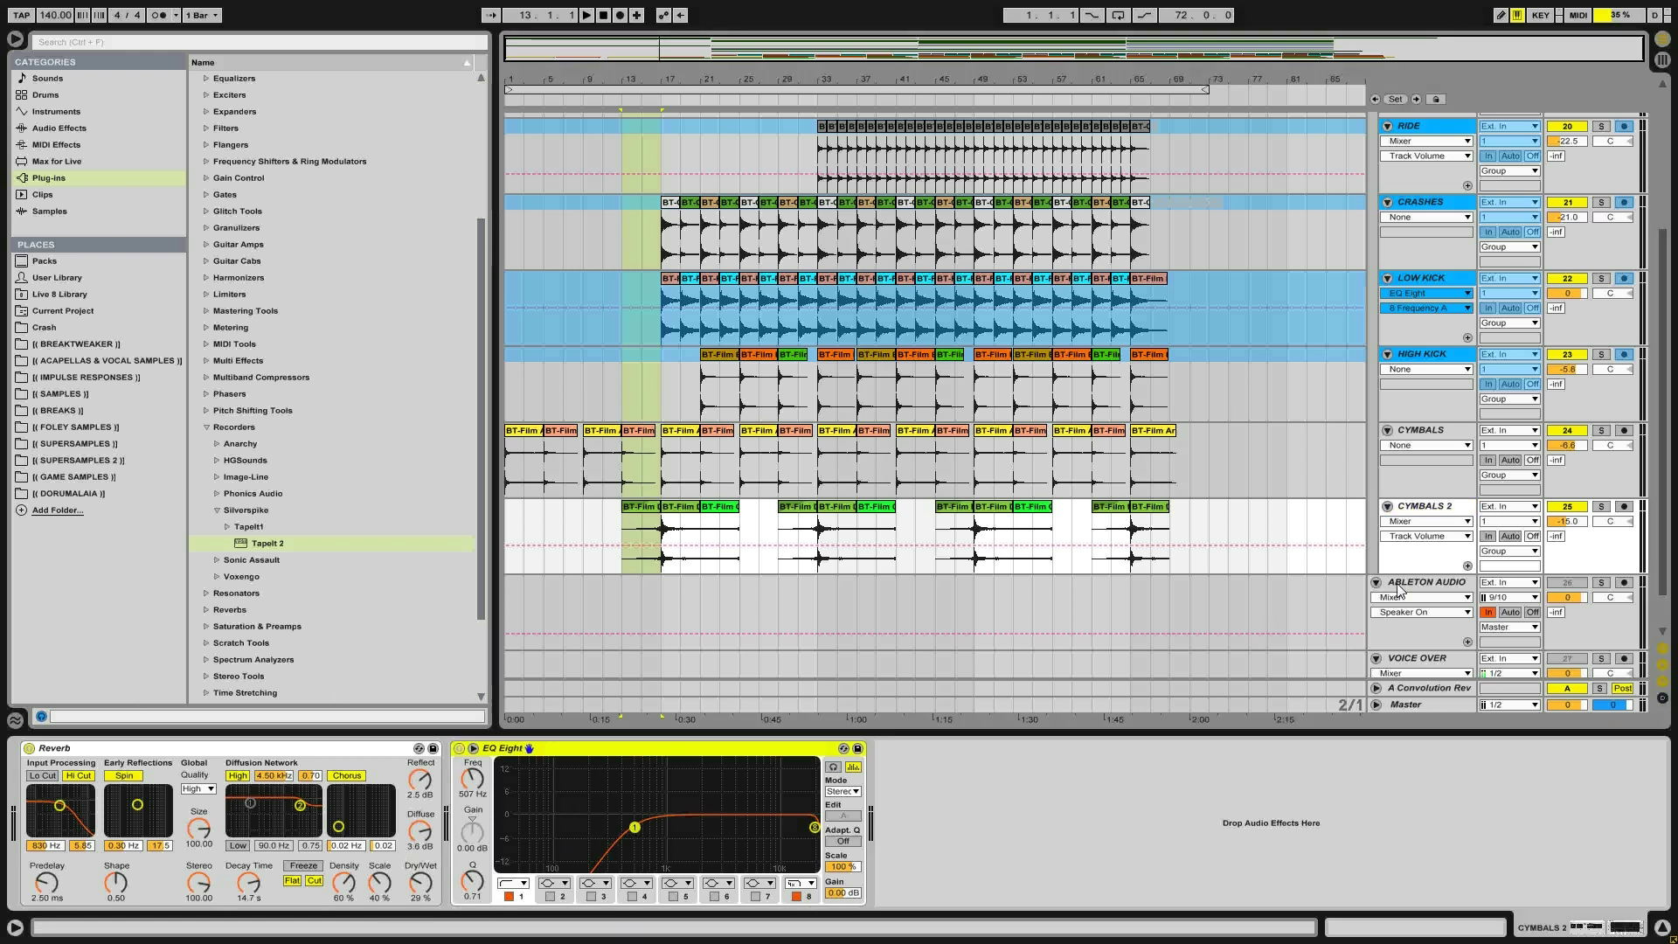
Open the CYMBALS 2 clip at bar 13 in the sample view, solo the track and play the clip
click(626, 530)
click(645, 511)
double_click(647, 520)
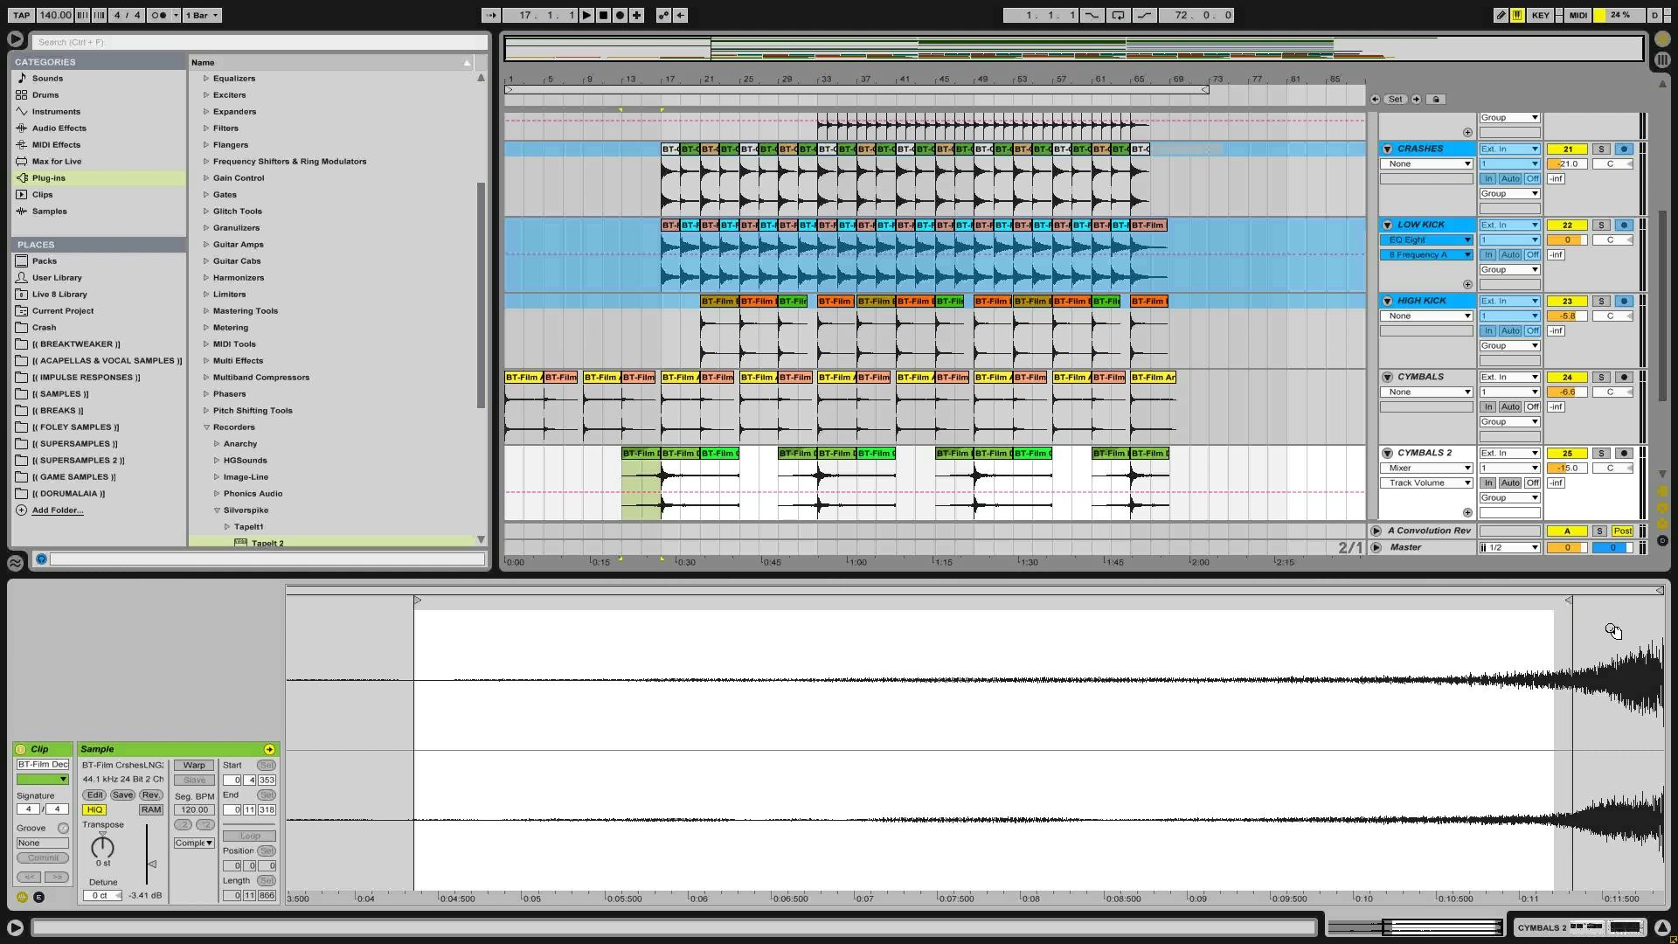
click(1600, 453)
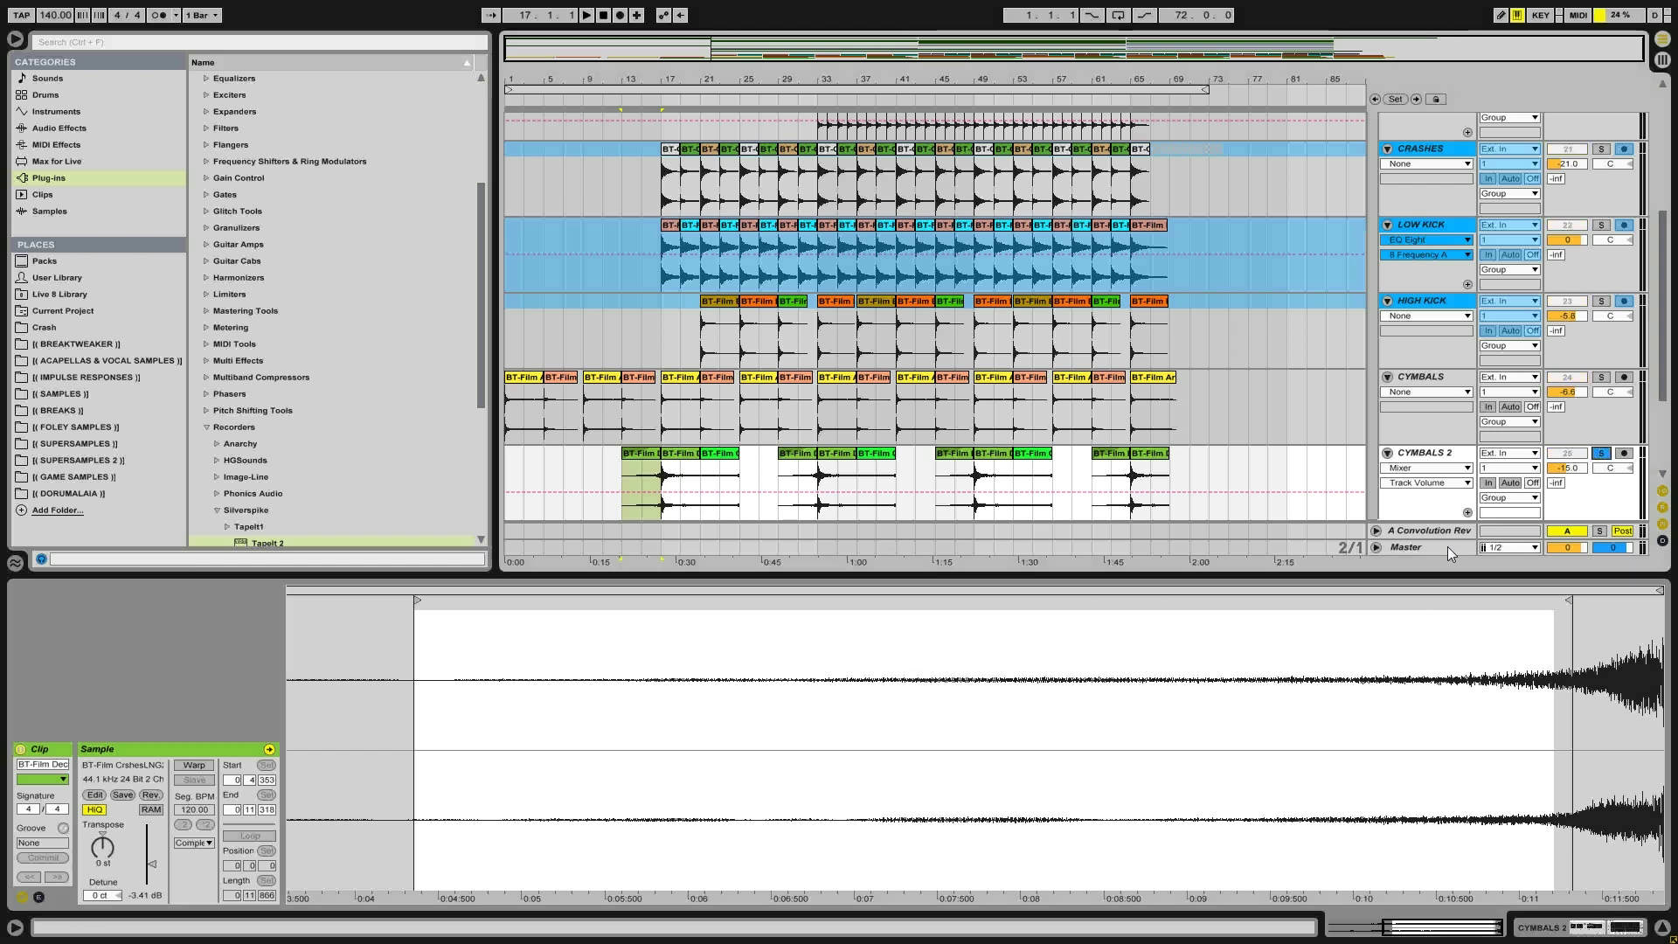
key(space)
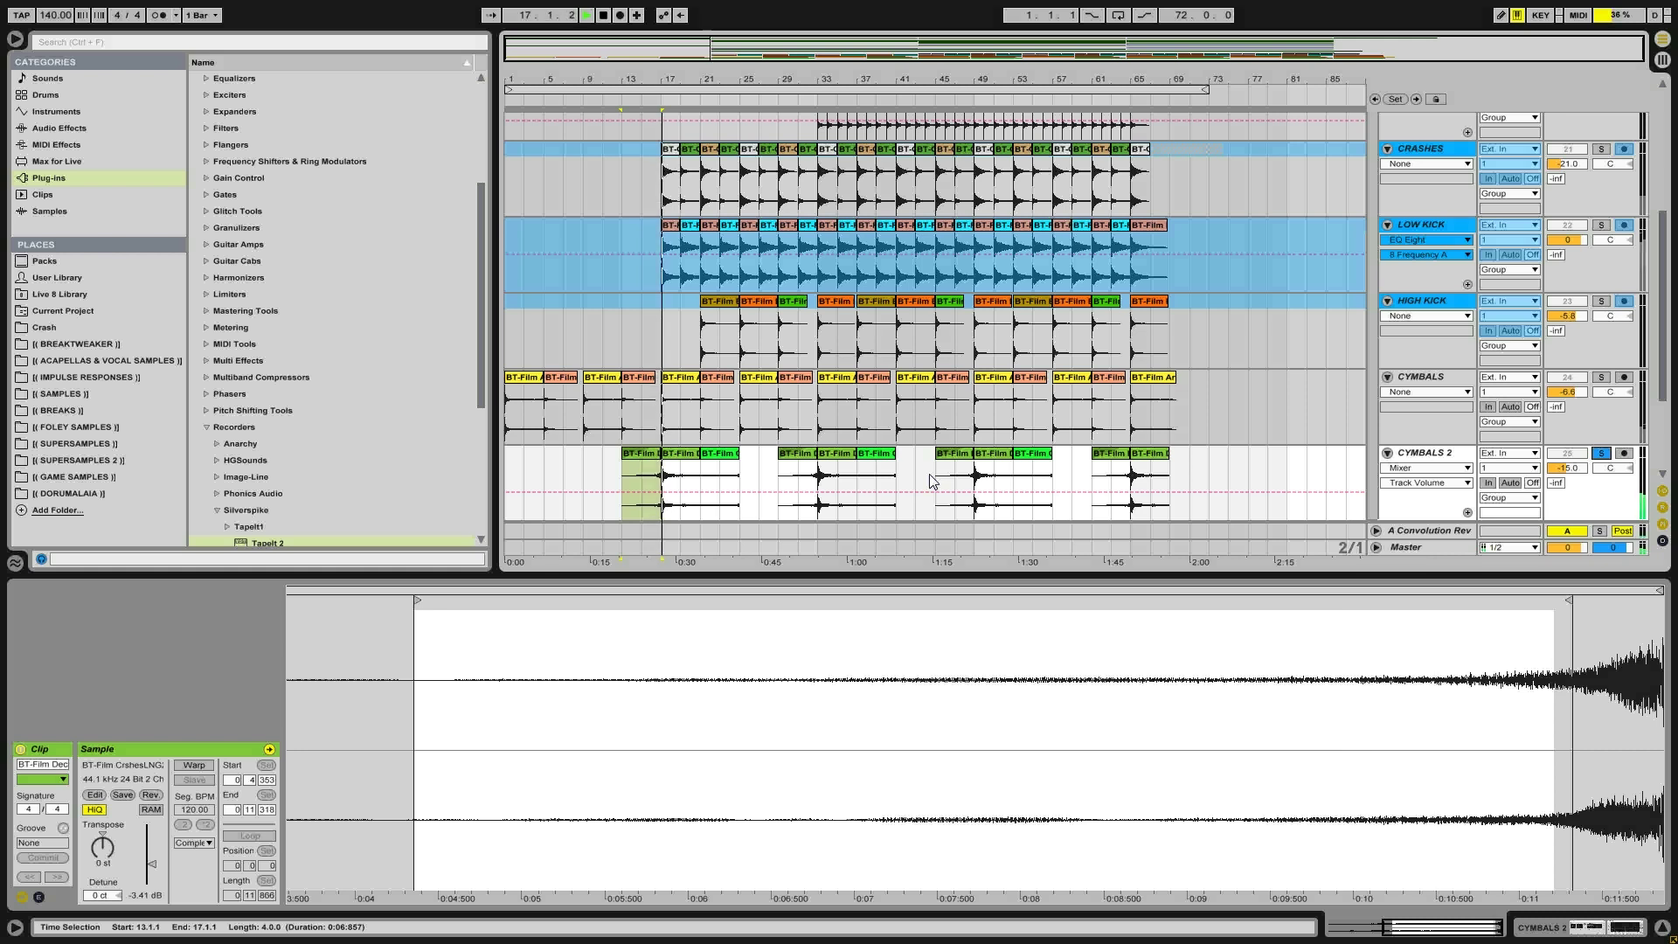
Show the waveform of the CYMBALS 2 clip spanning bars 17 to 21 and play it
click(683, 462)
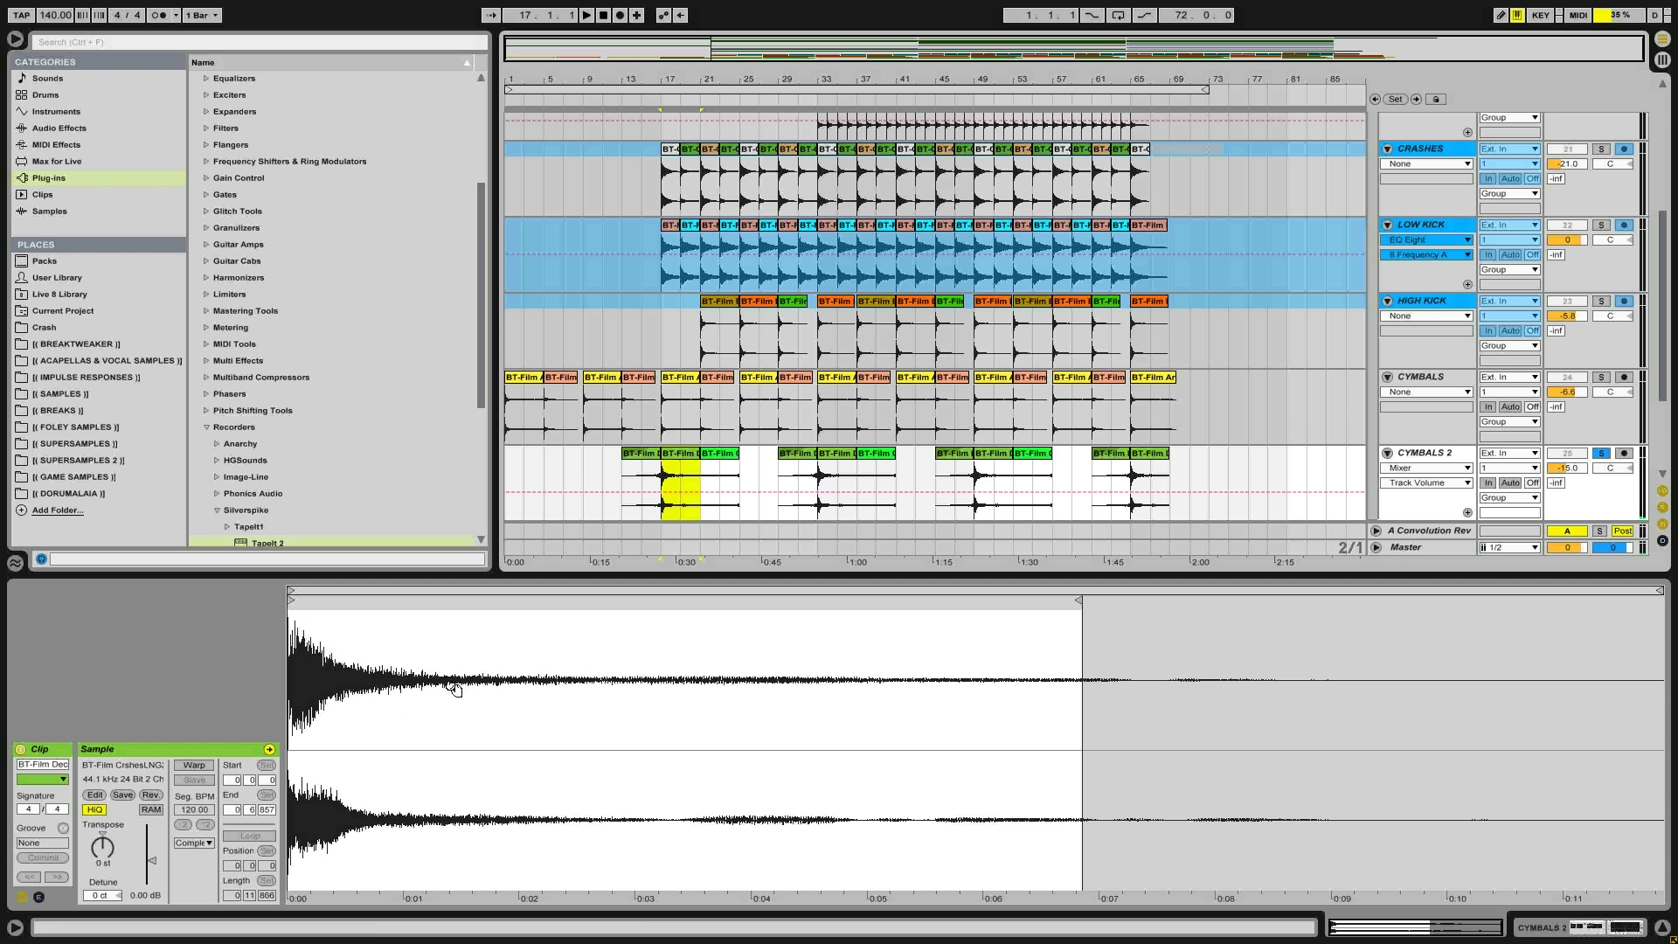
key(space)
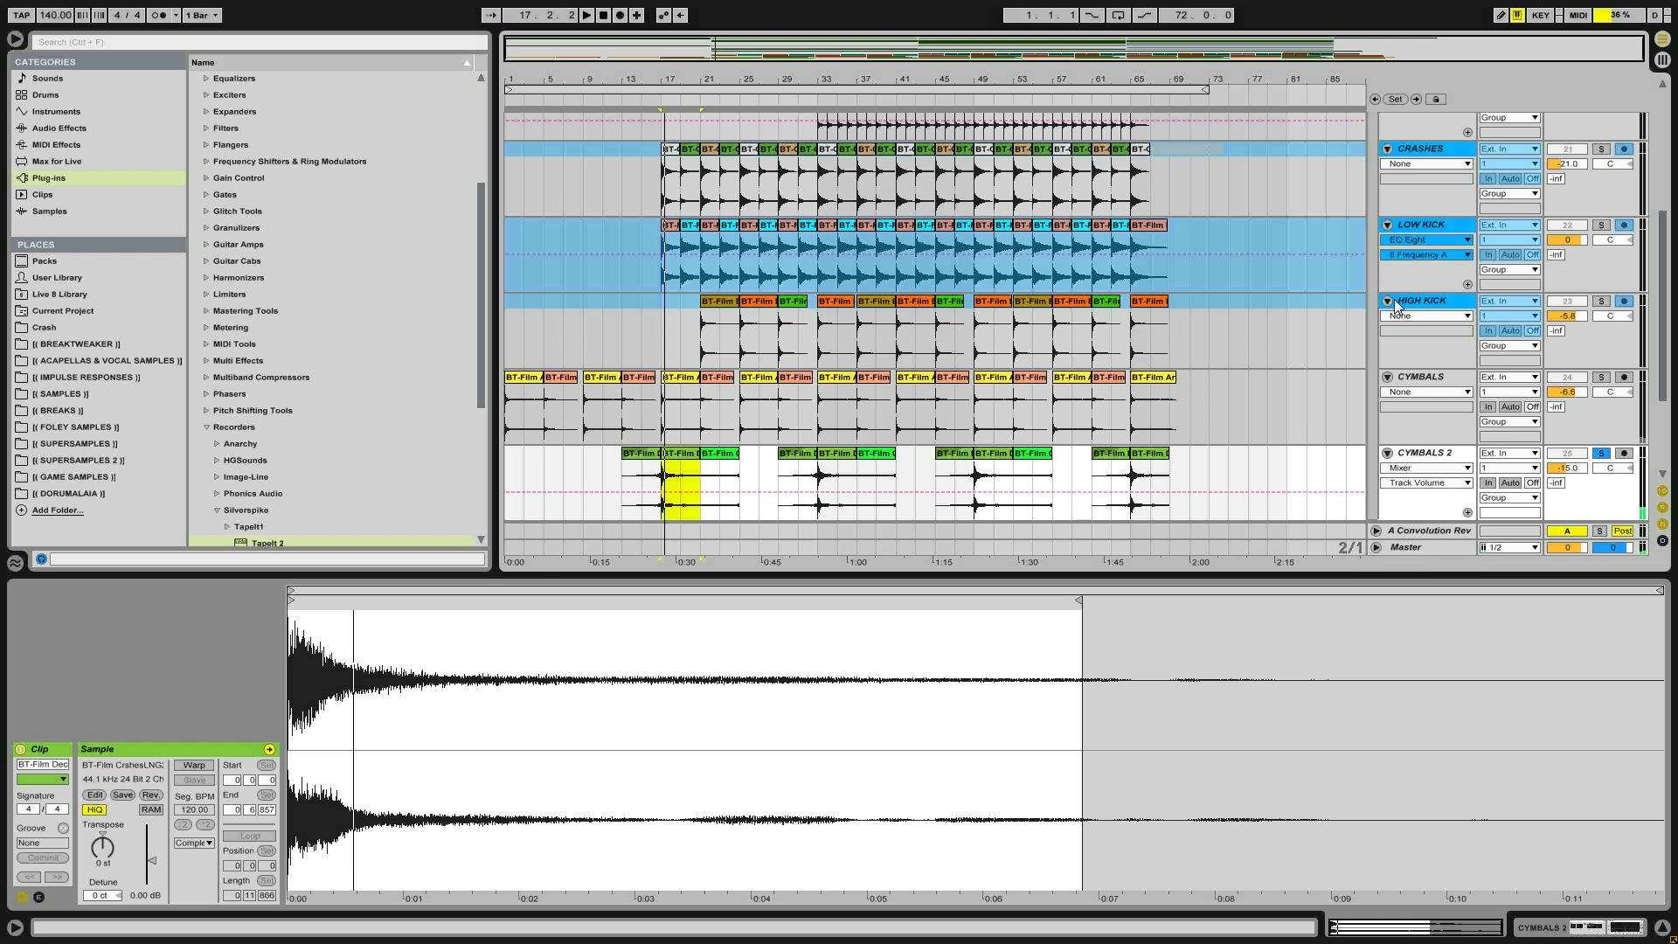
scroll(1215, 367, up, 10)
scroll(1215, 367, down, 10)
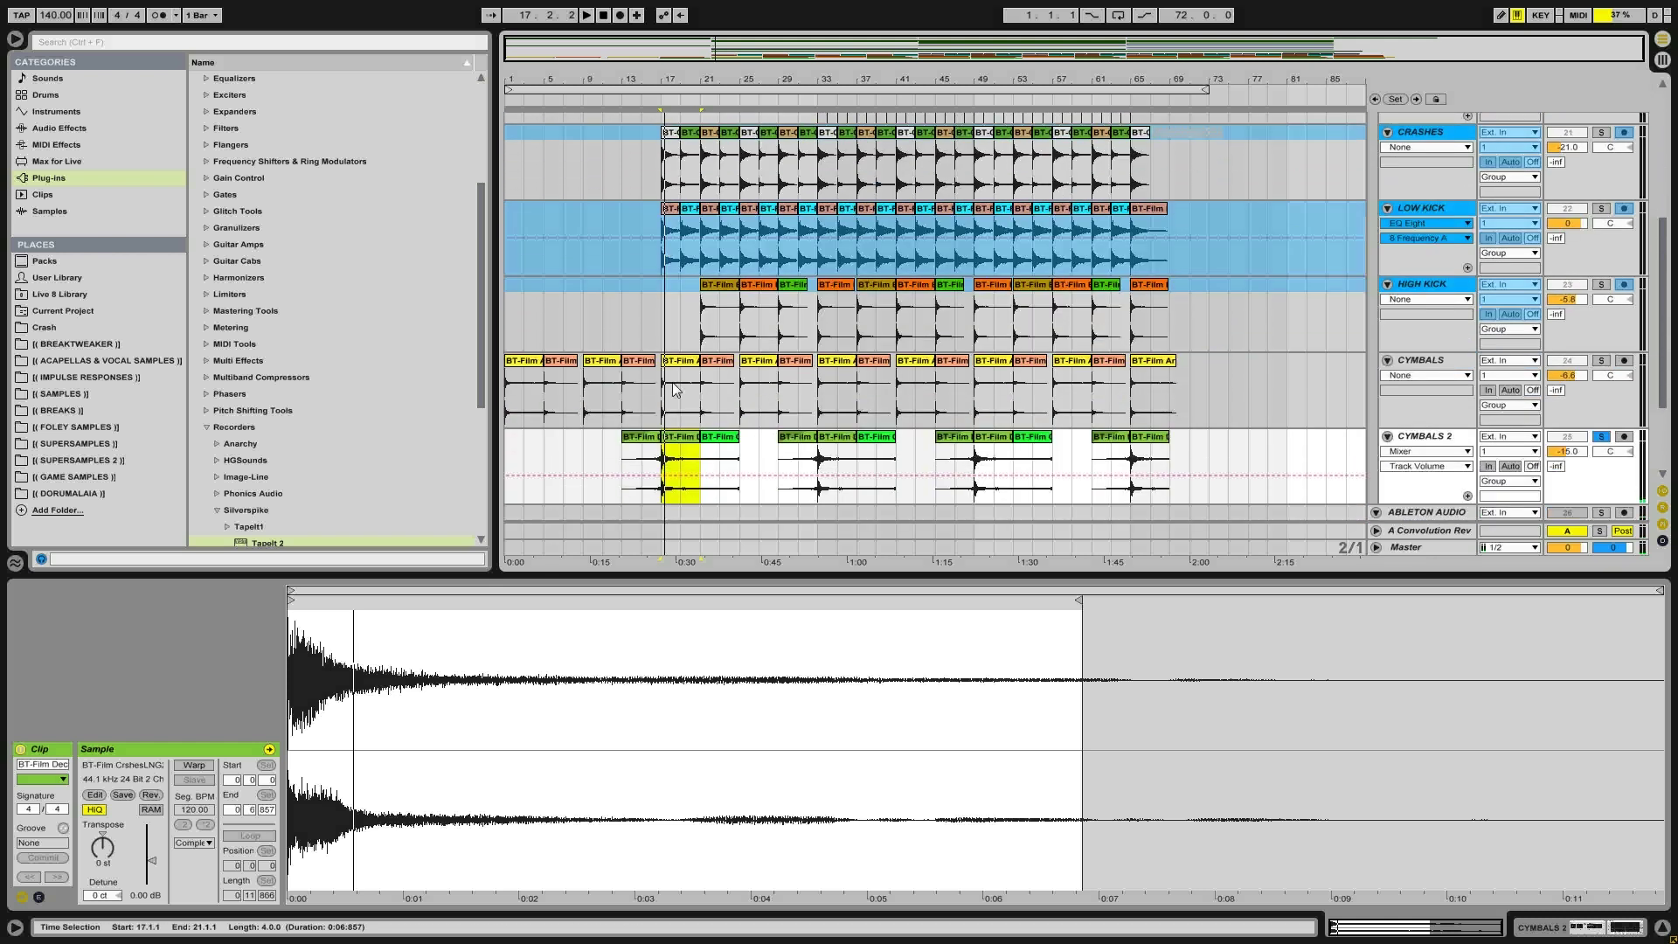
Fold the PERCUSSION group, unfold the STRINGS group and place the insert marker at bar 17 of the STRINGS PHRASE track
scroll(675, 390, up, 10)
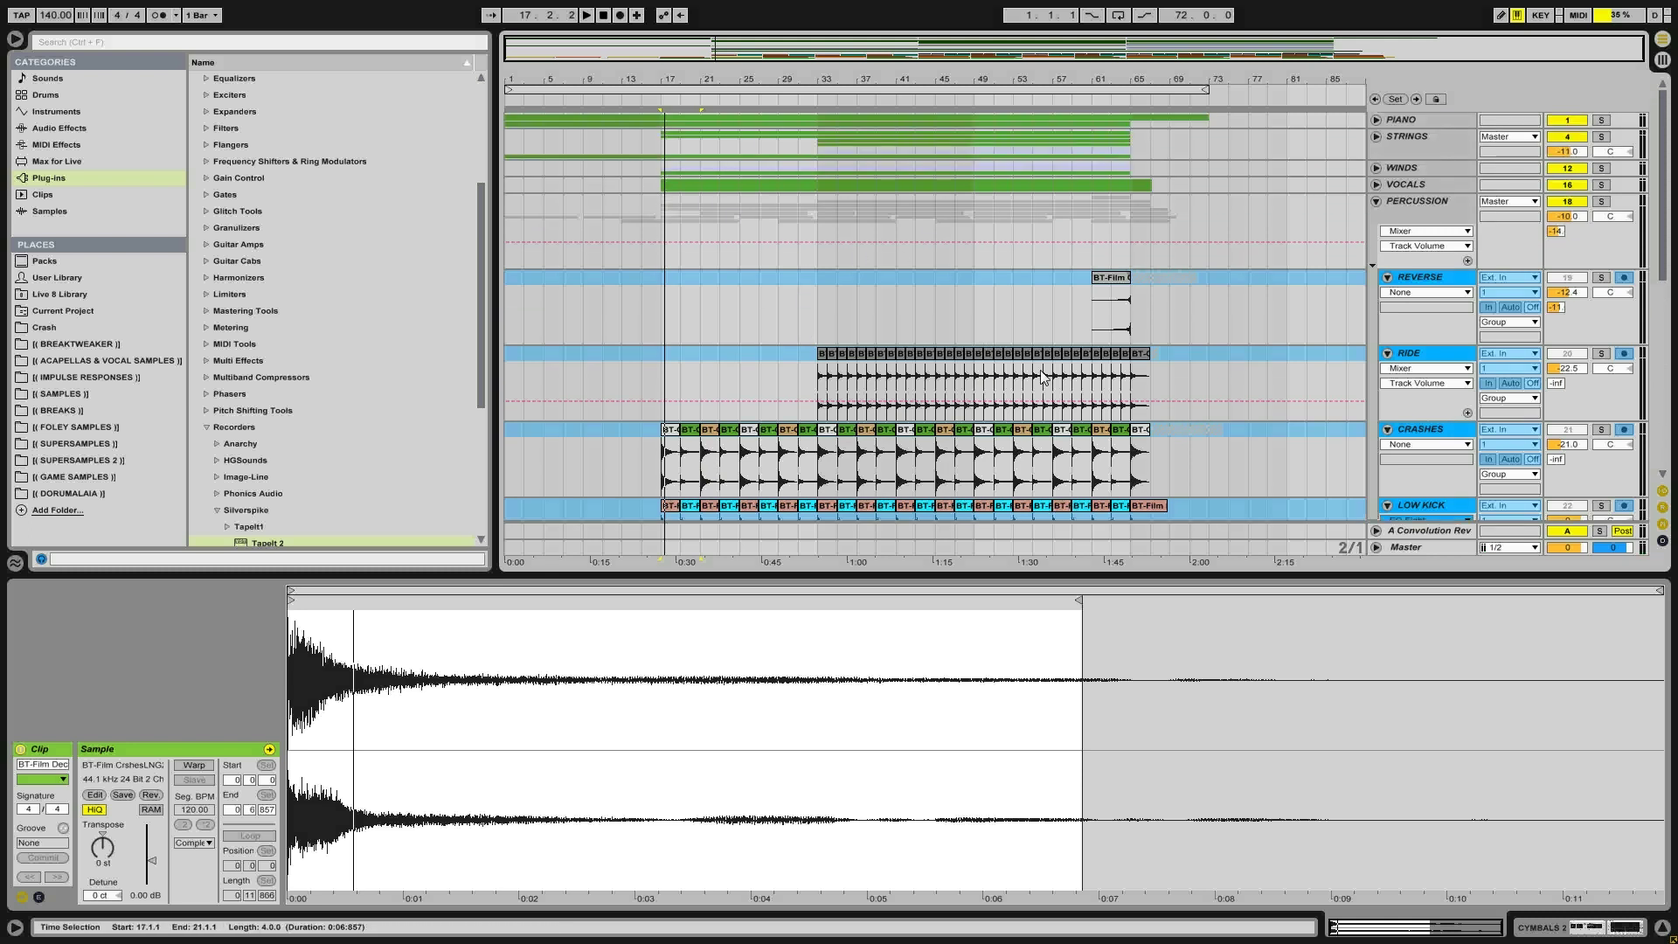
click(1377, 202)
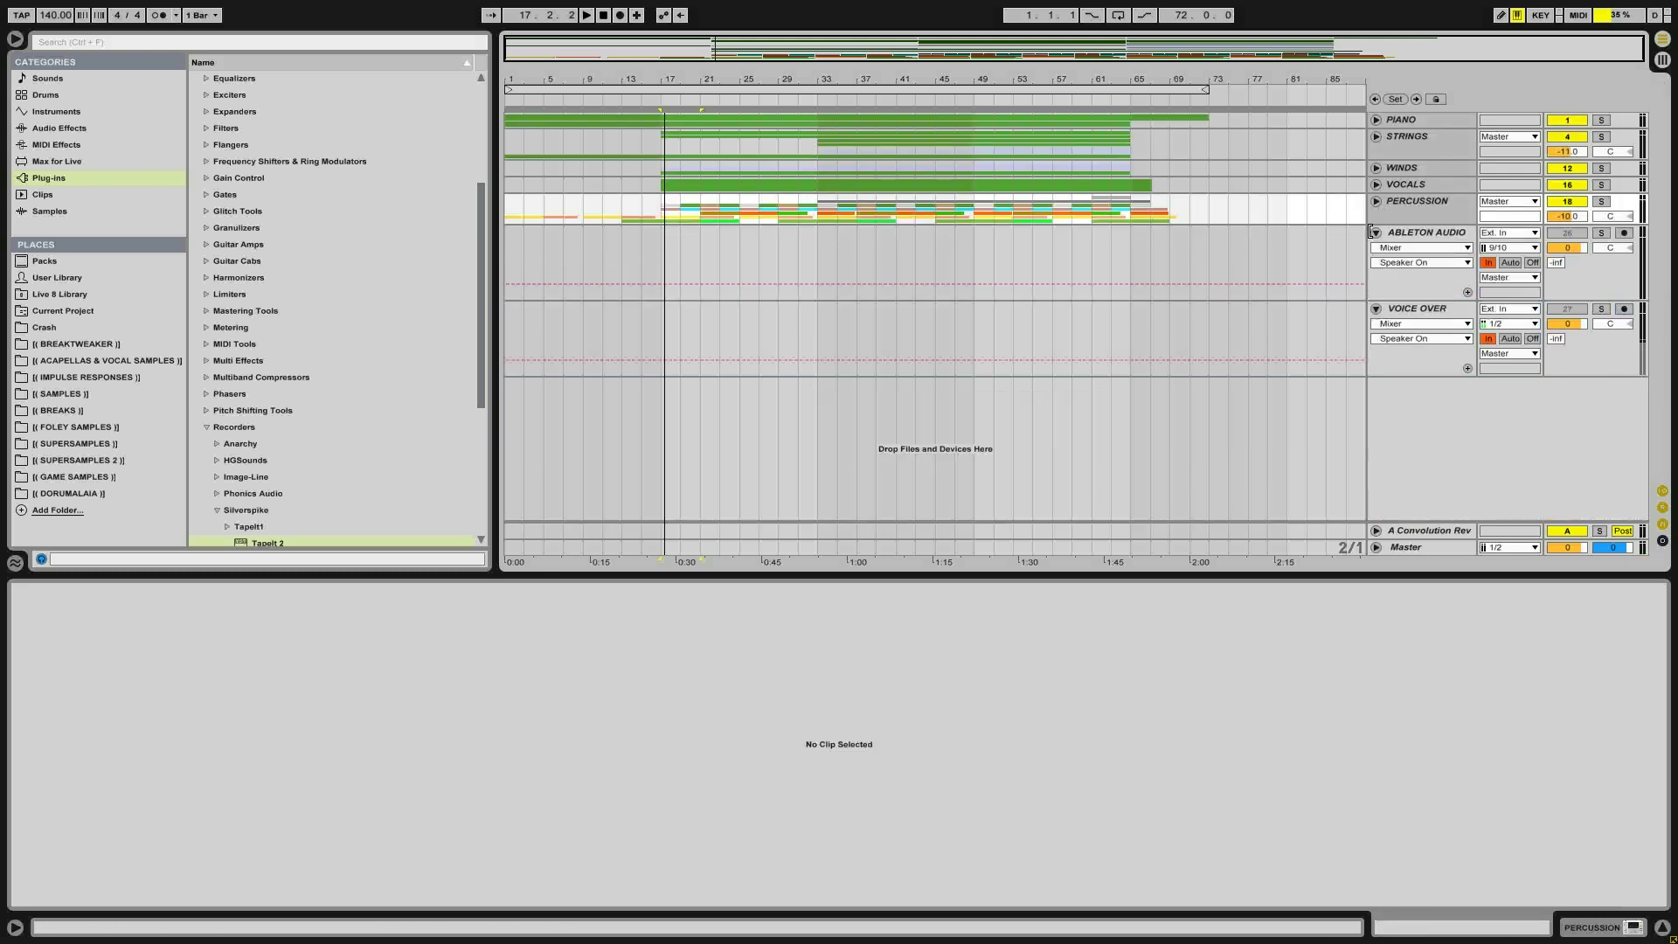
click(664, 134)
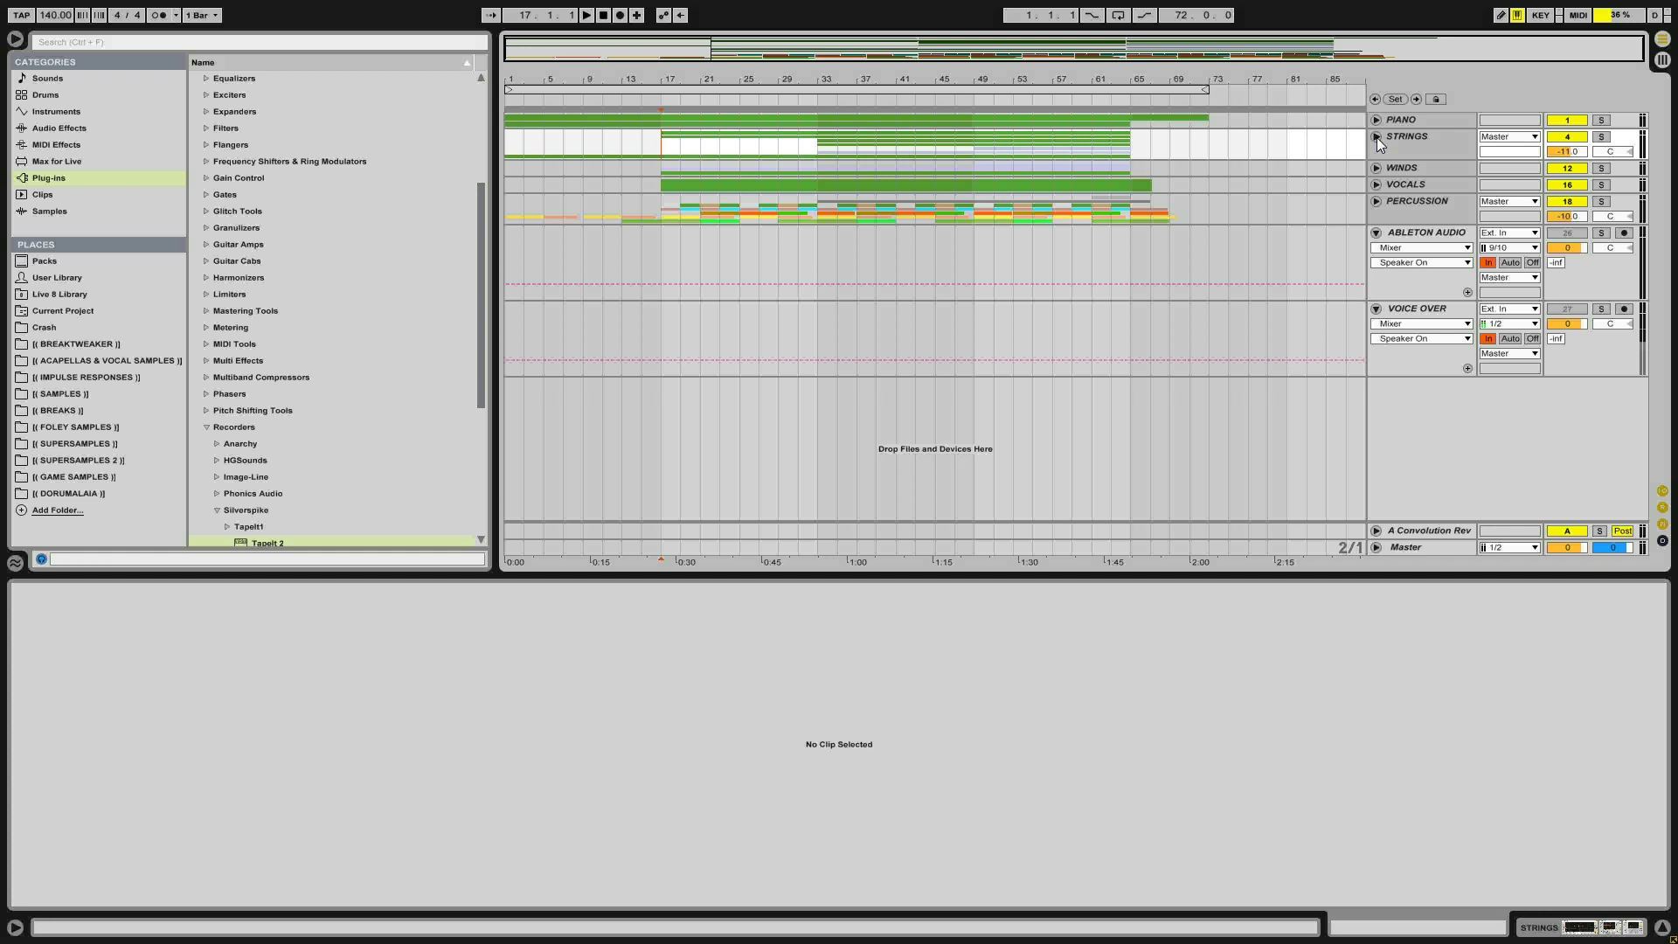
click(1376, 138)
click(662, 245)
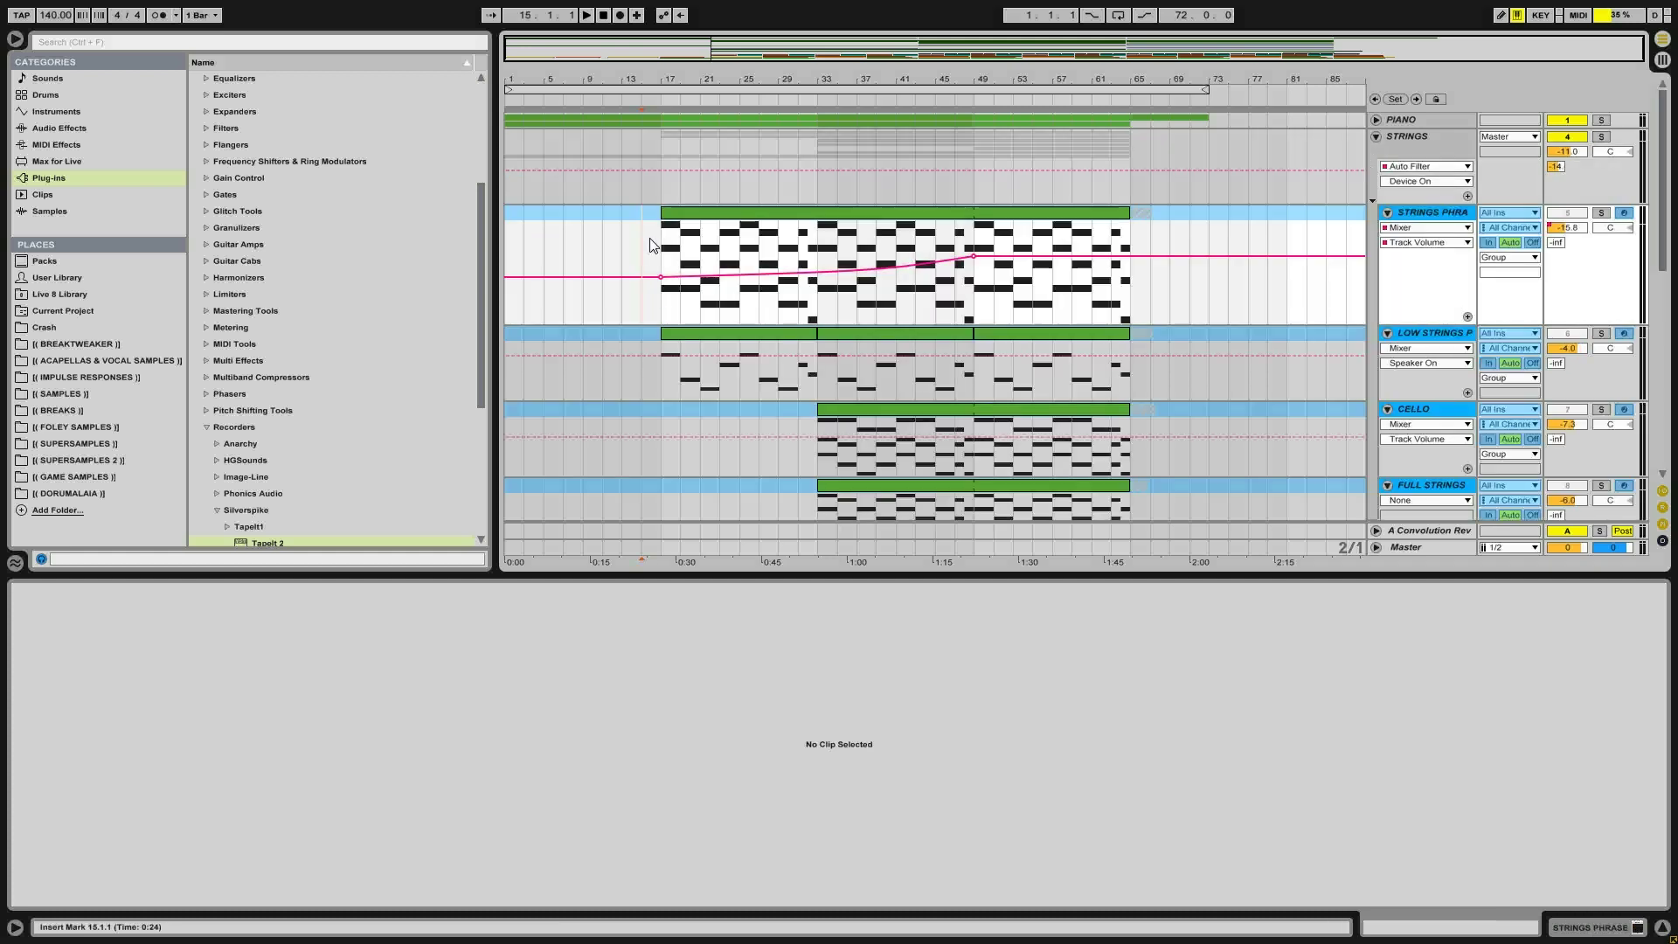
Unfreeze the STRINGS PHRASE track, solo it and play its clip from bar 17
right_click(1443, 222)
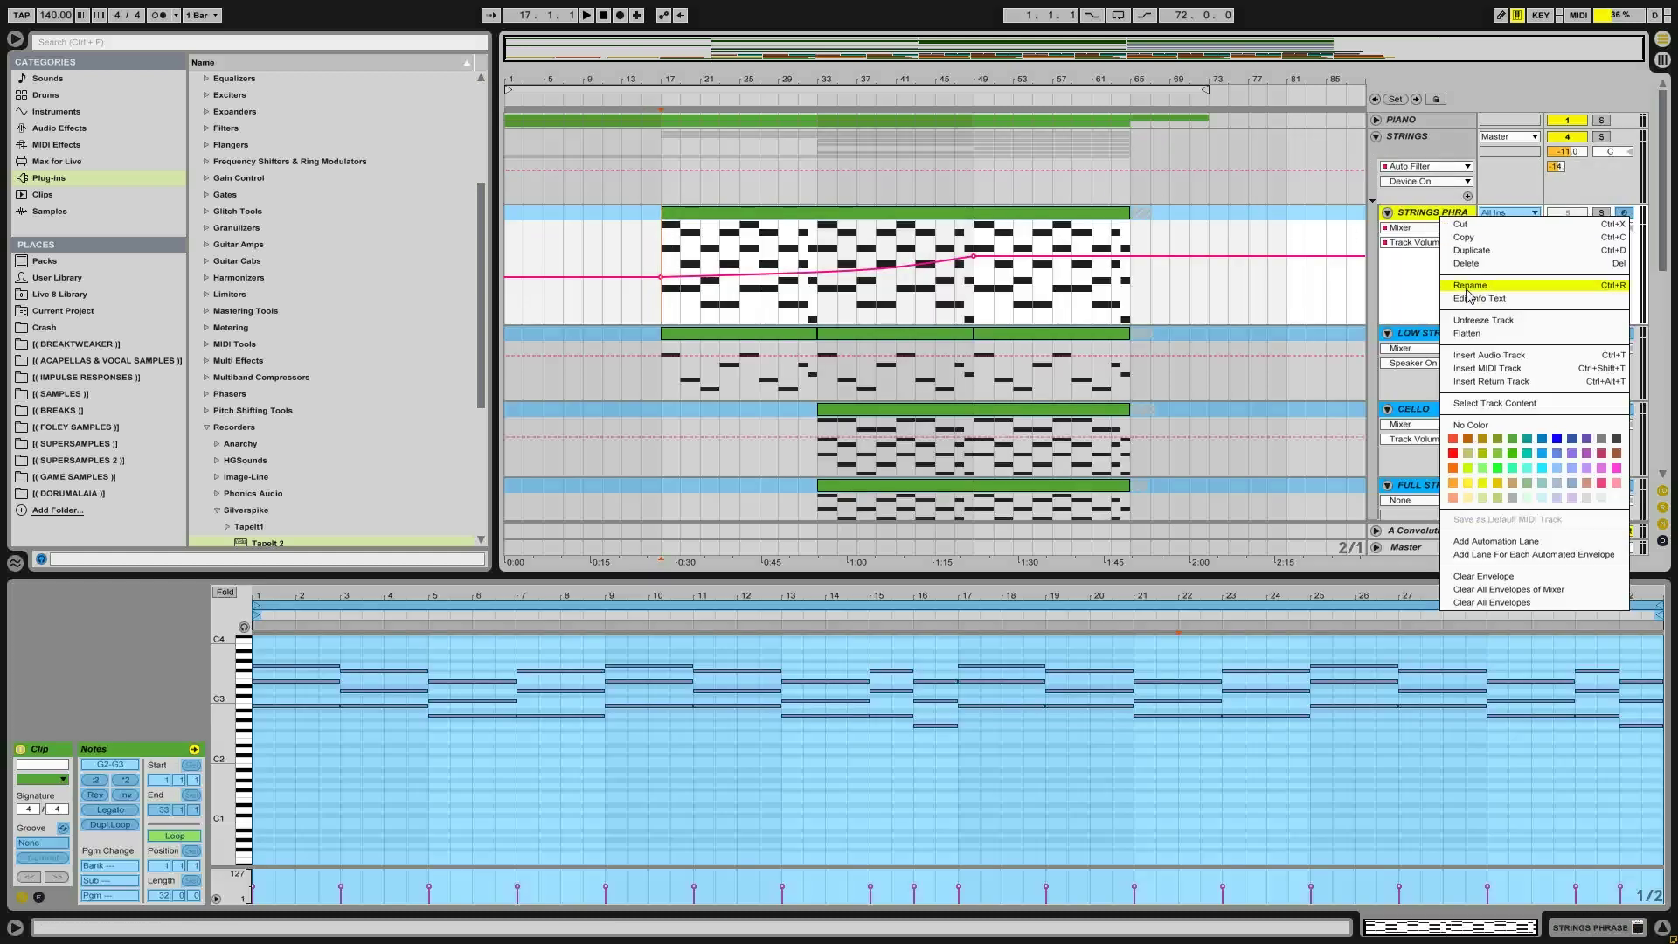
click(1492, 338)
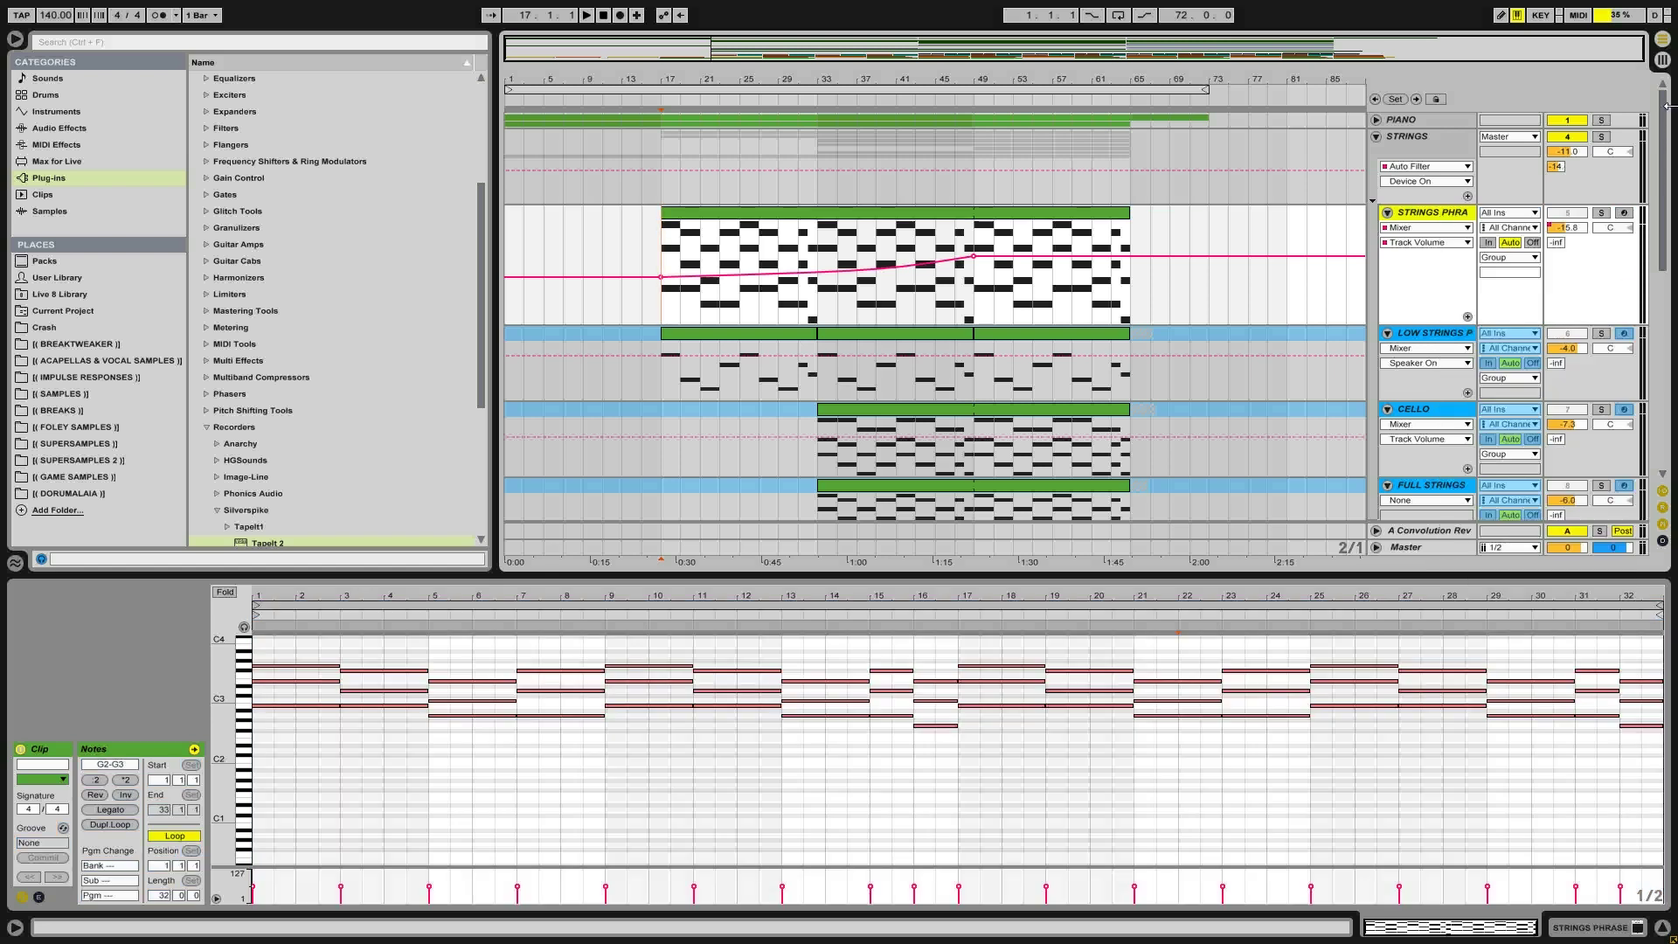
click(1601, 215)
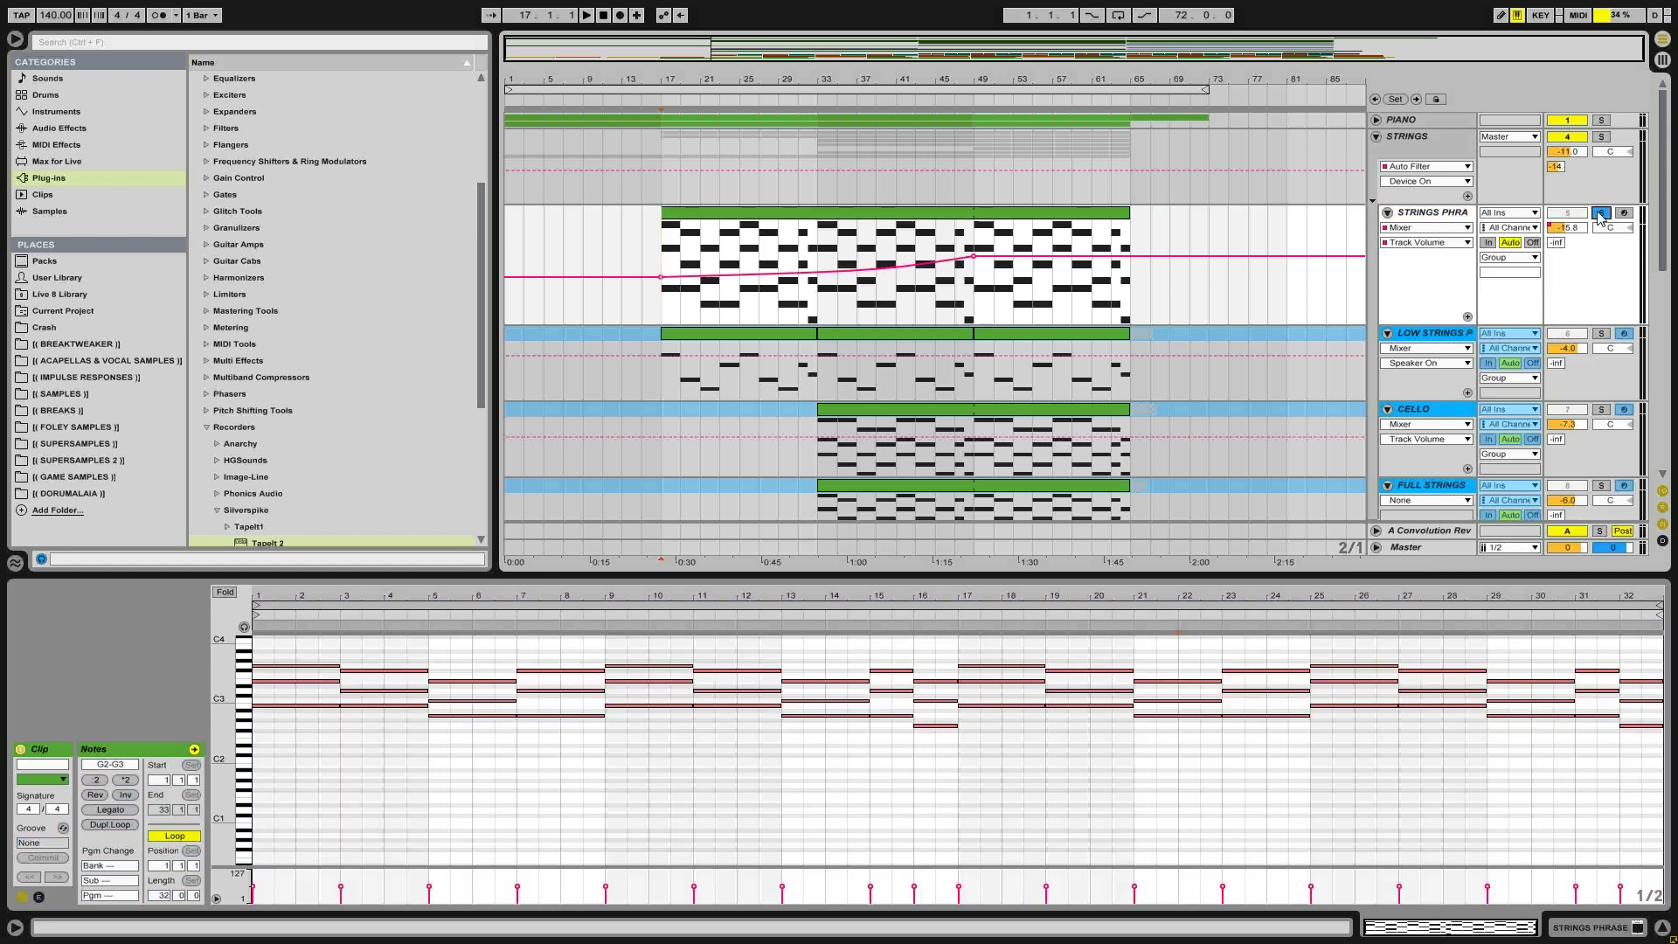
key(space)
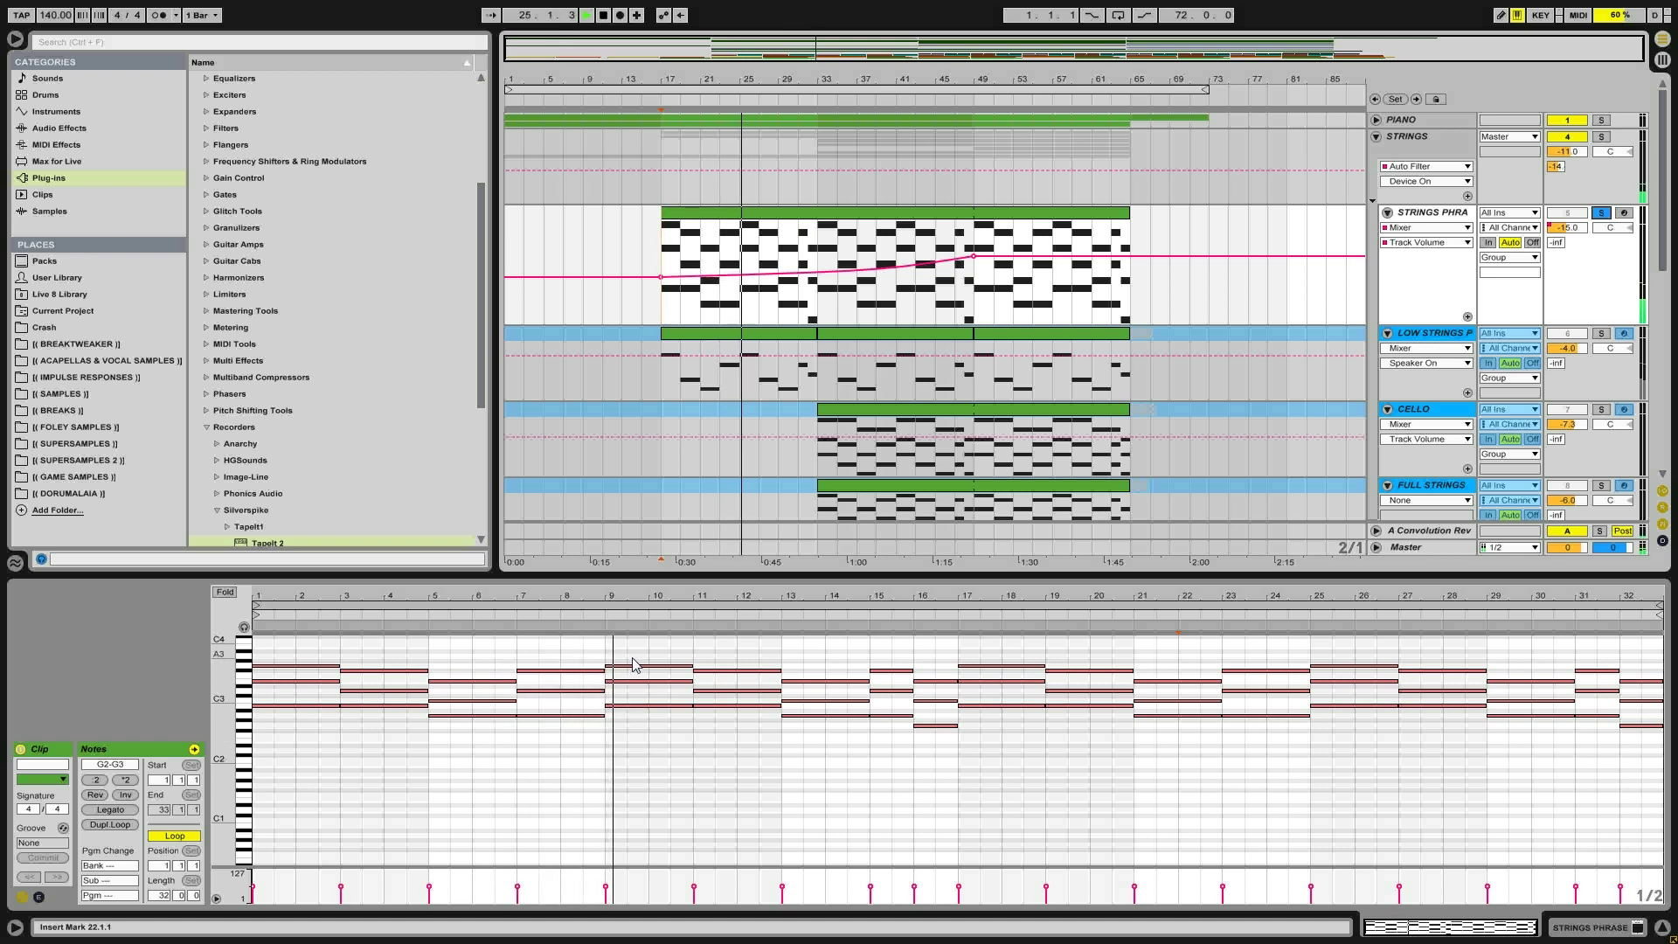
Open the Kontakt 5 Action Strings instrument on STRINGS PHRASE and look through its Themes list without changing the theme
click(1597, 931)
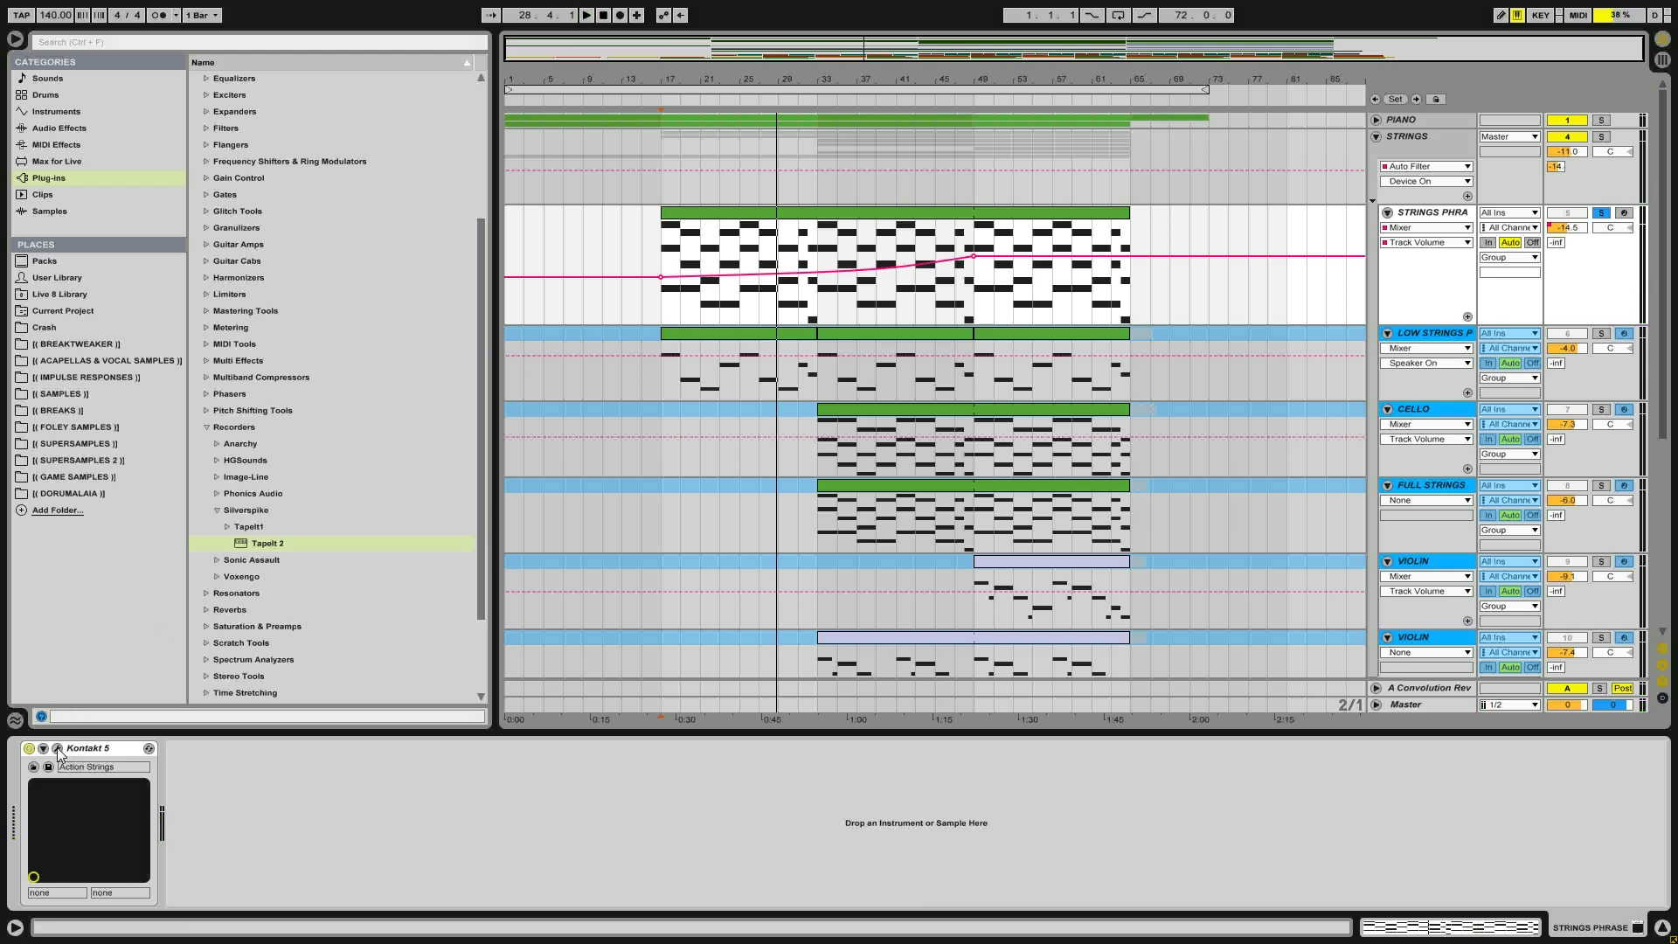
key(ctrl+alt+p)
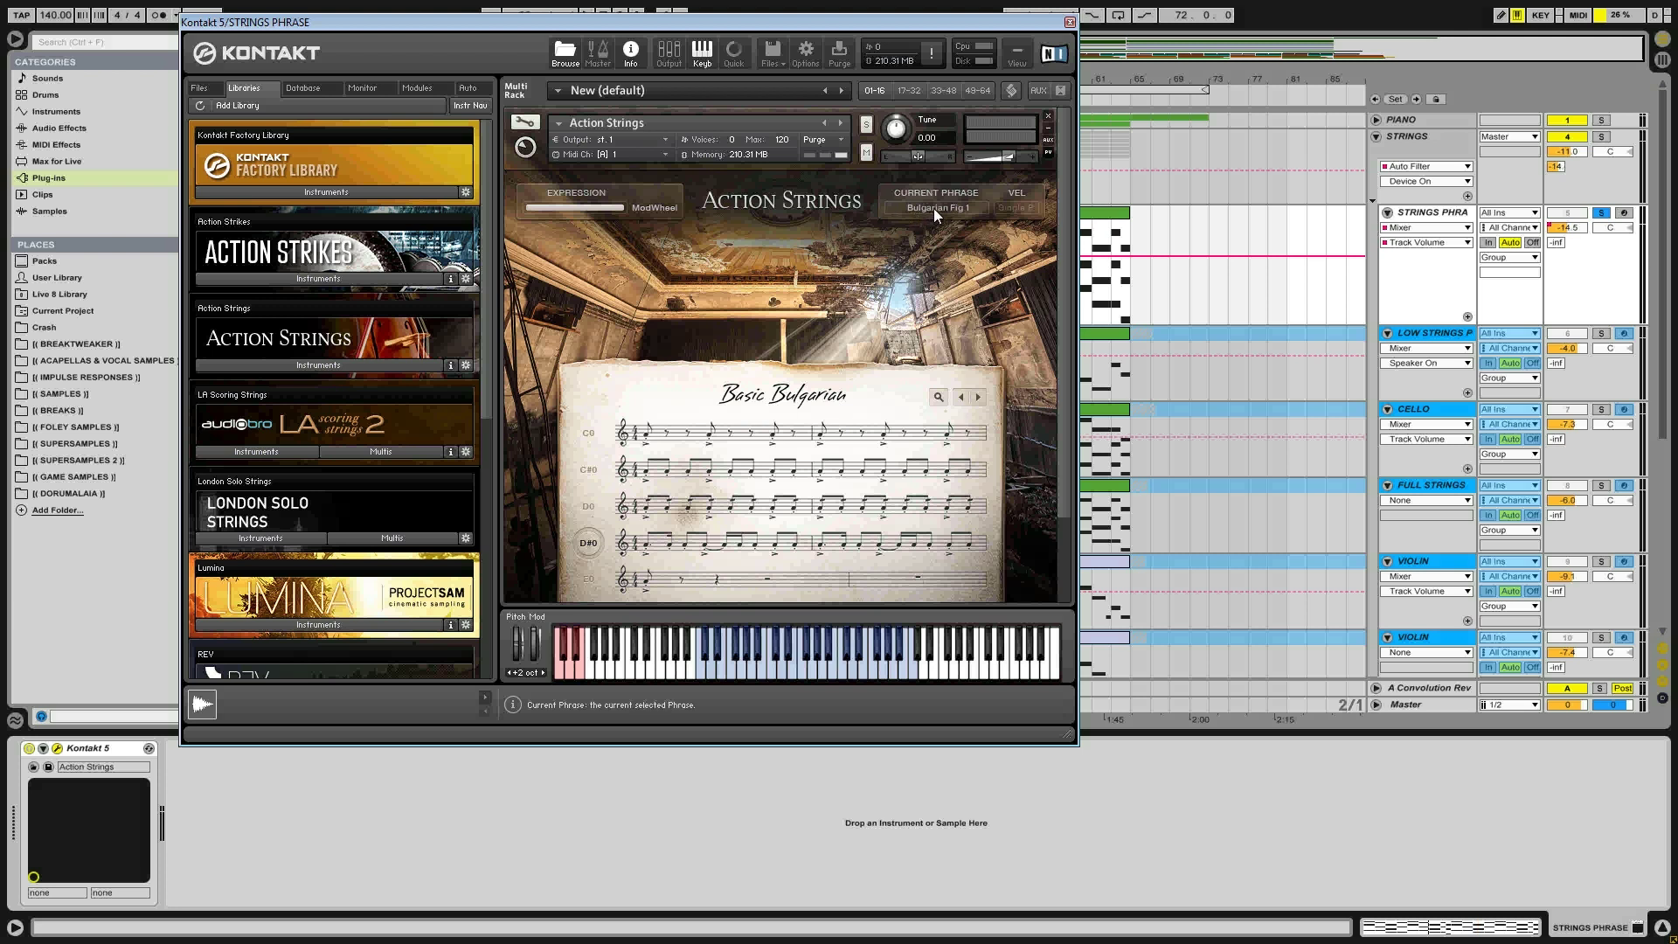
click(938, 397)
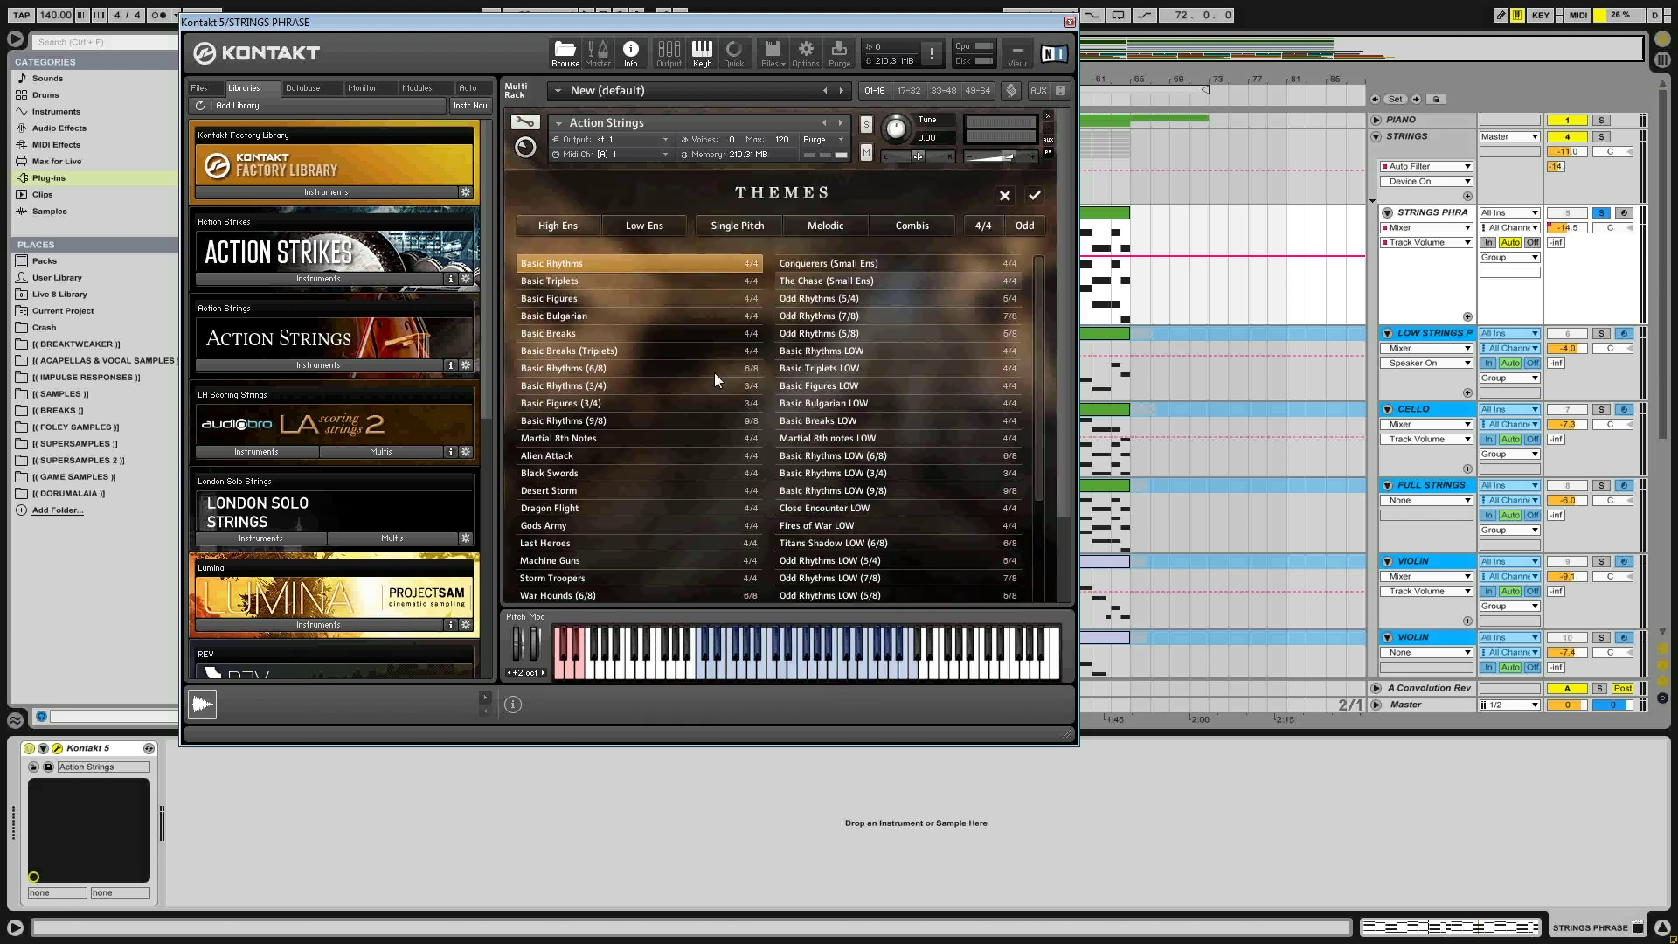
click(1005, 195)
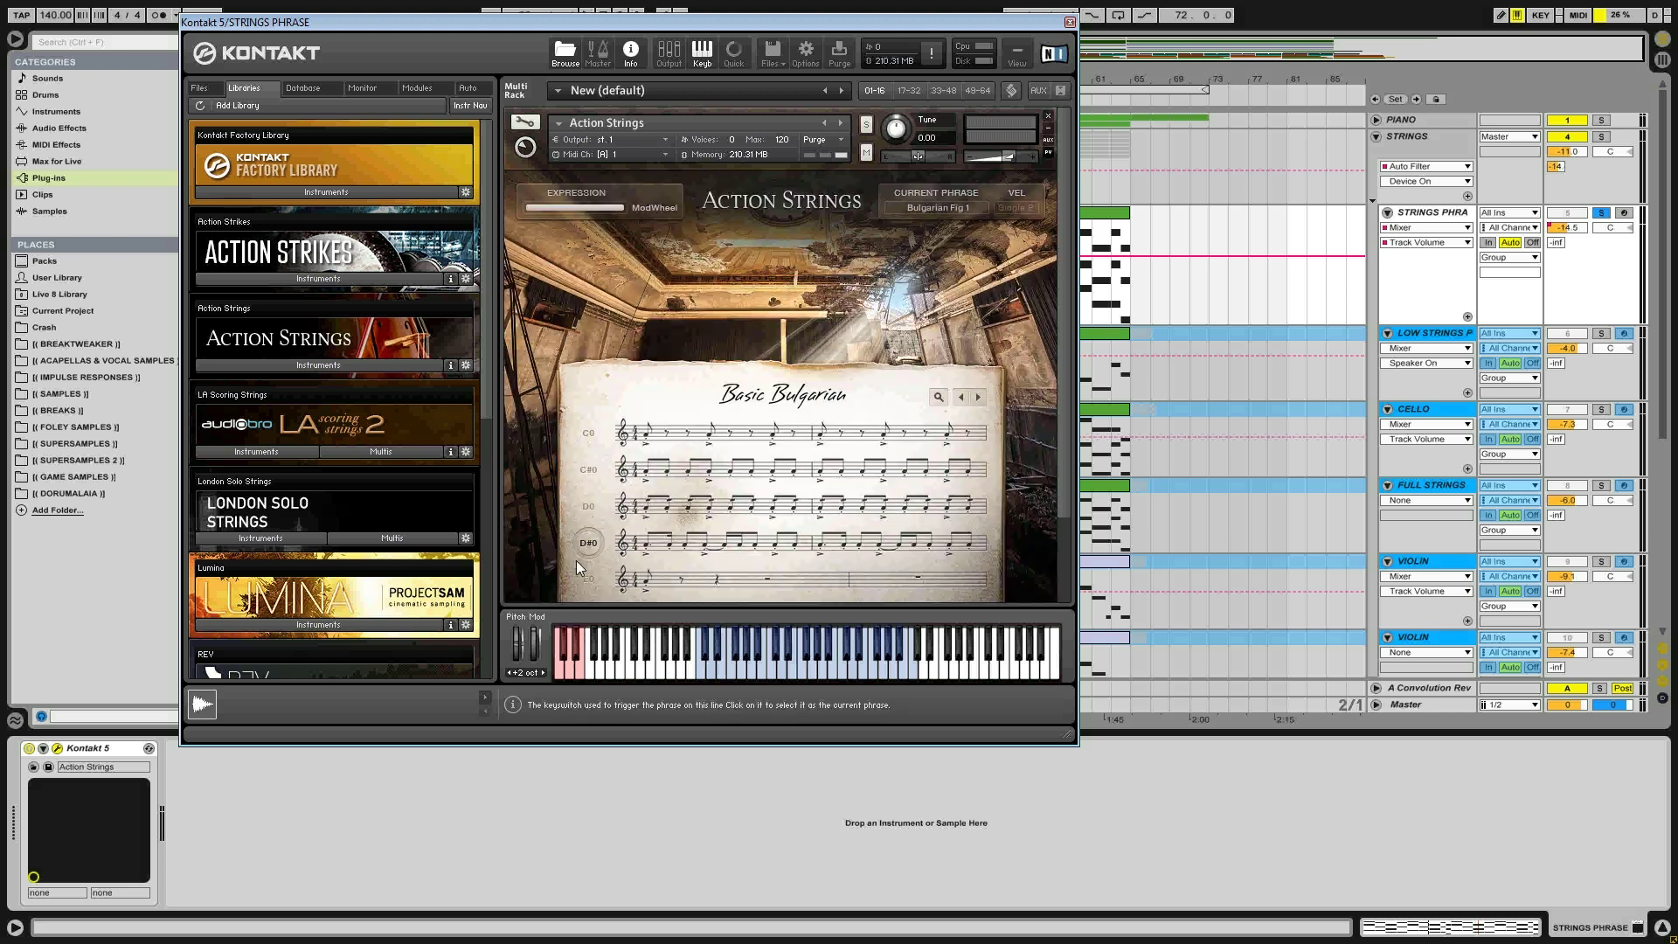
Audition the Basic Bulgarian theme's phrases on keyswitches C0, C#0 and D0 while the clip plays
click(589, 434)
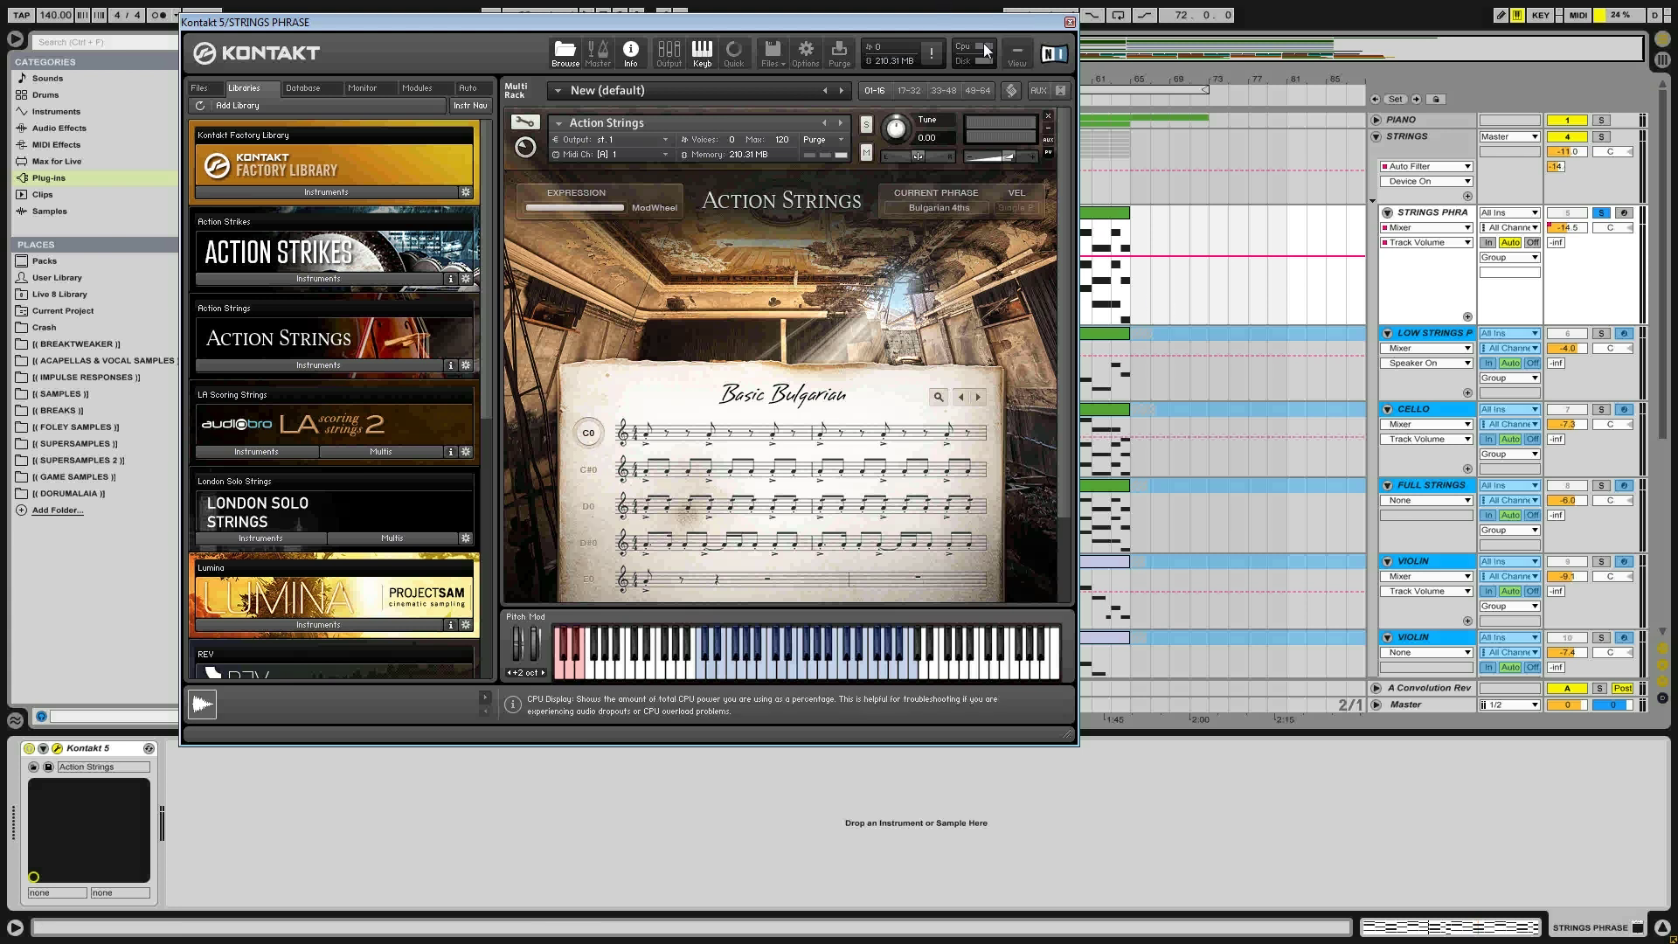
key(space)
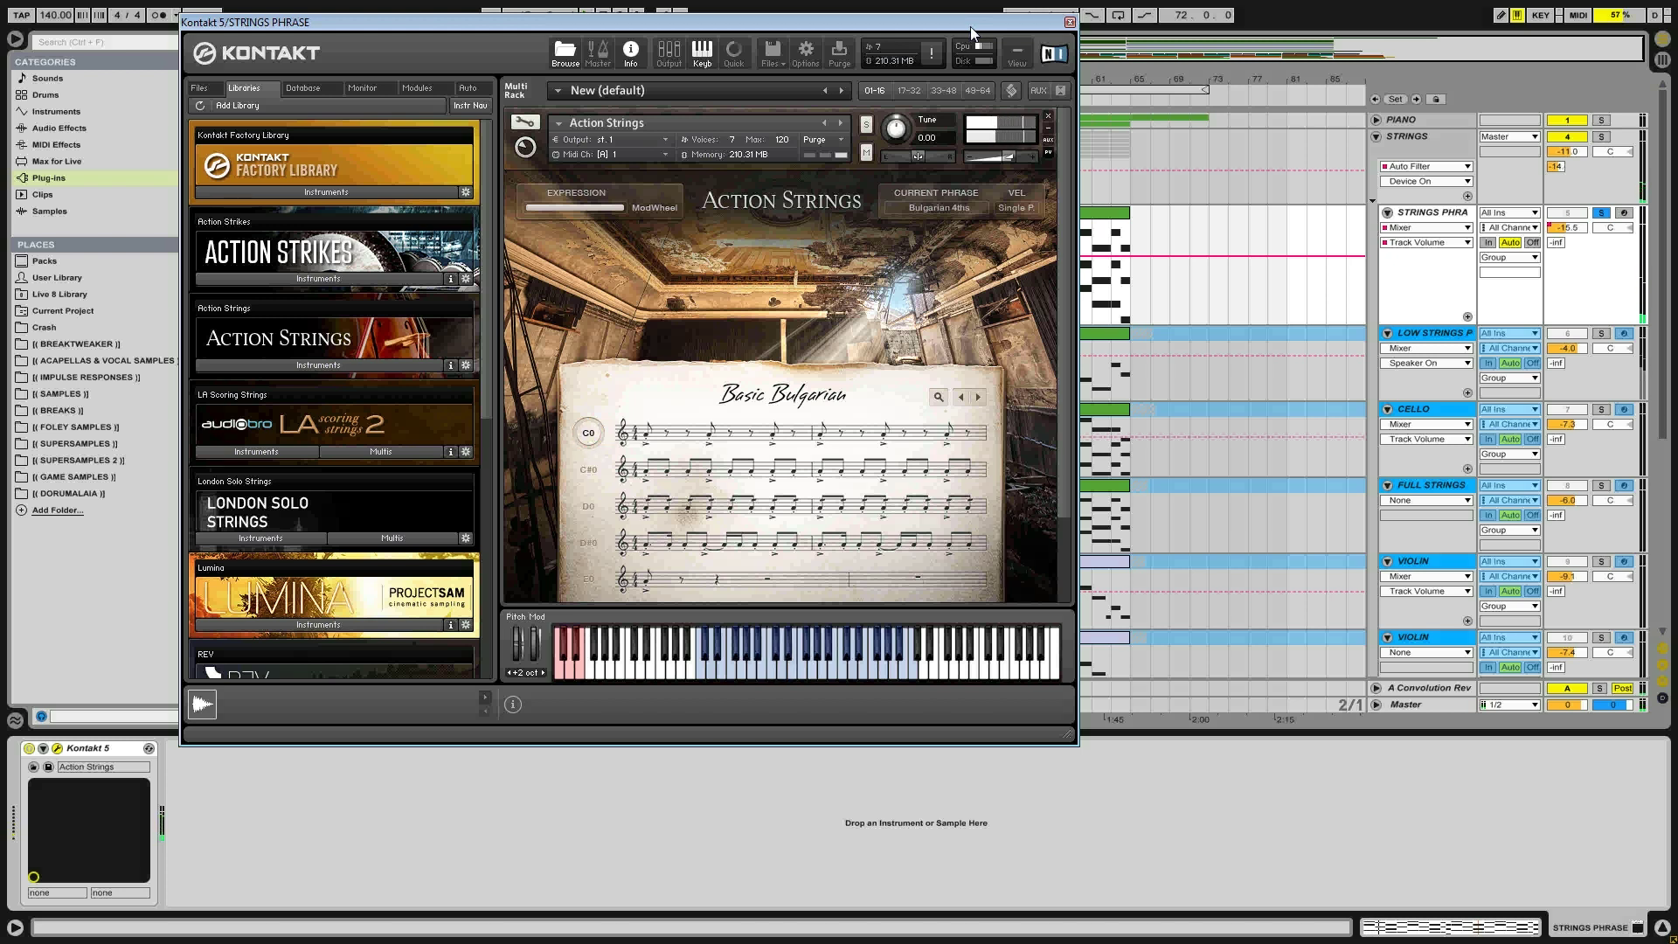
click(590, 474)
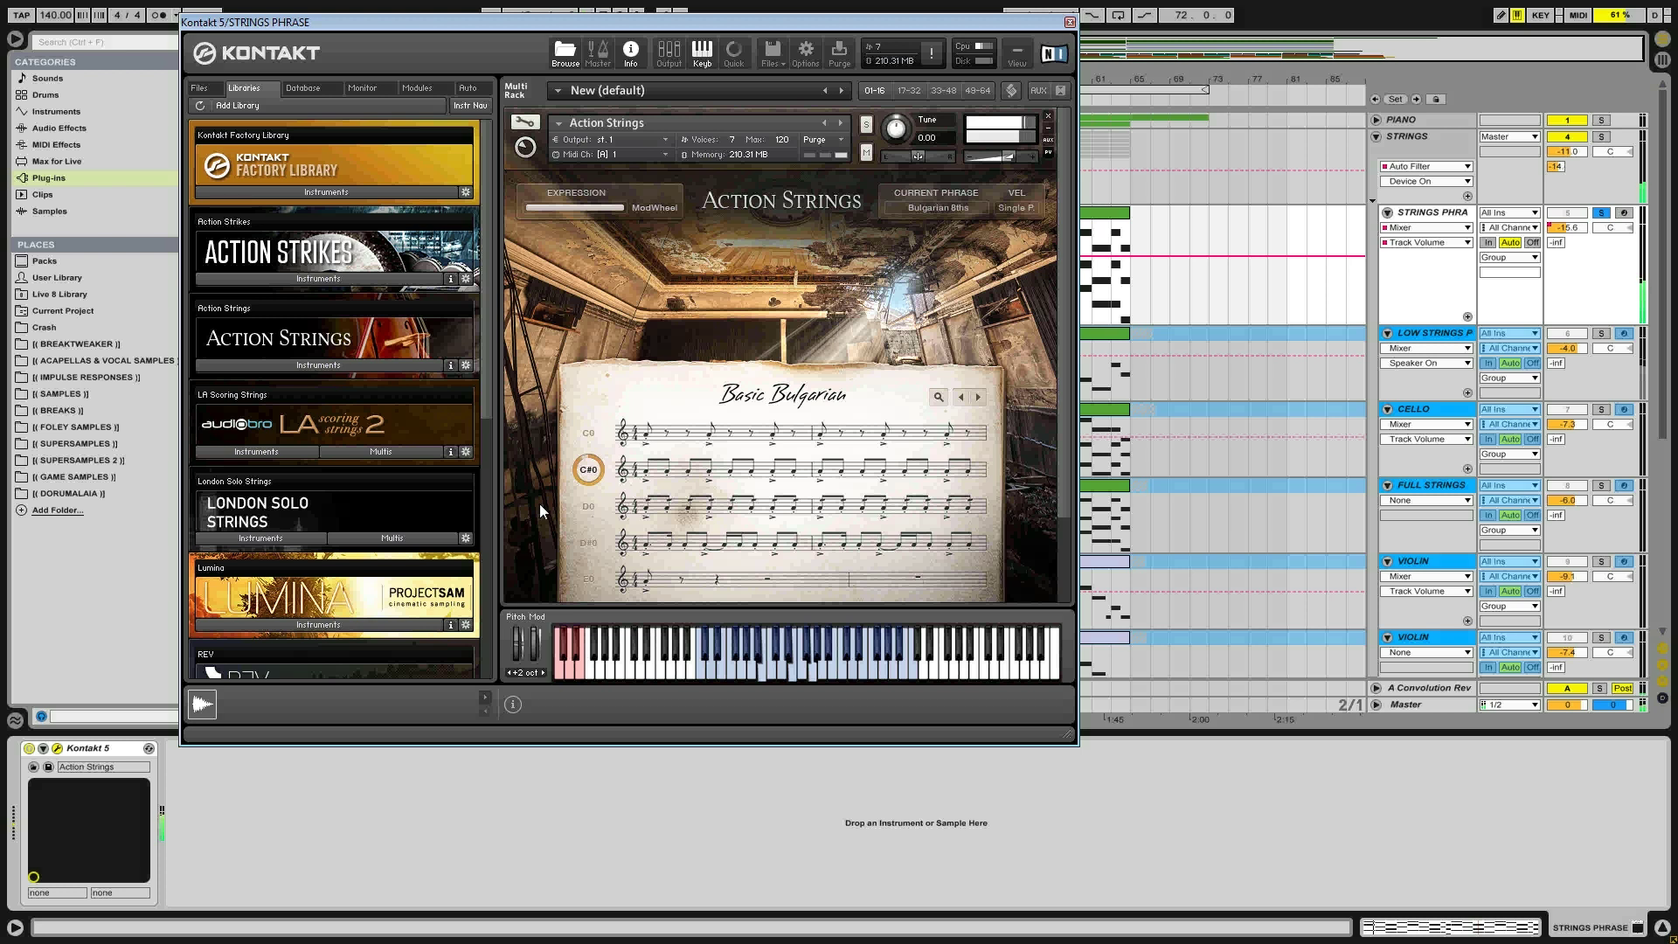
click(589, 506)
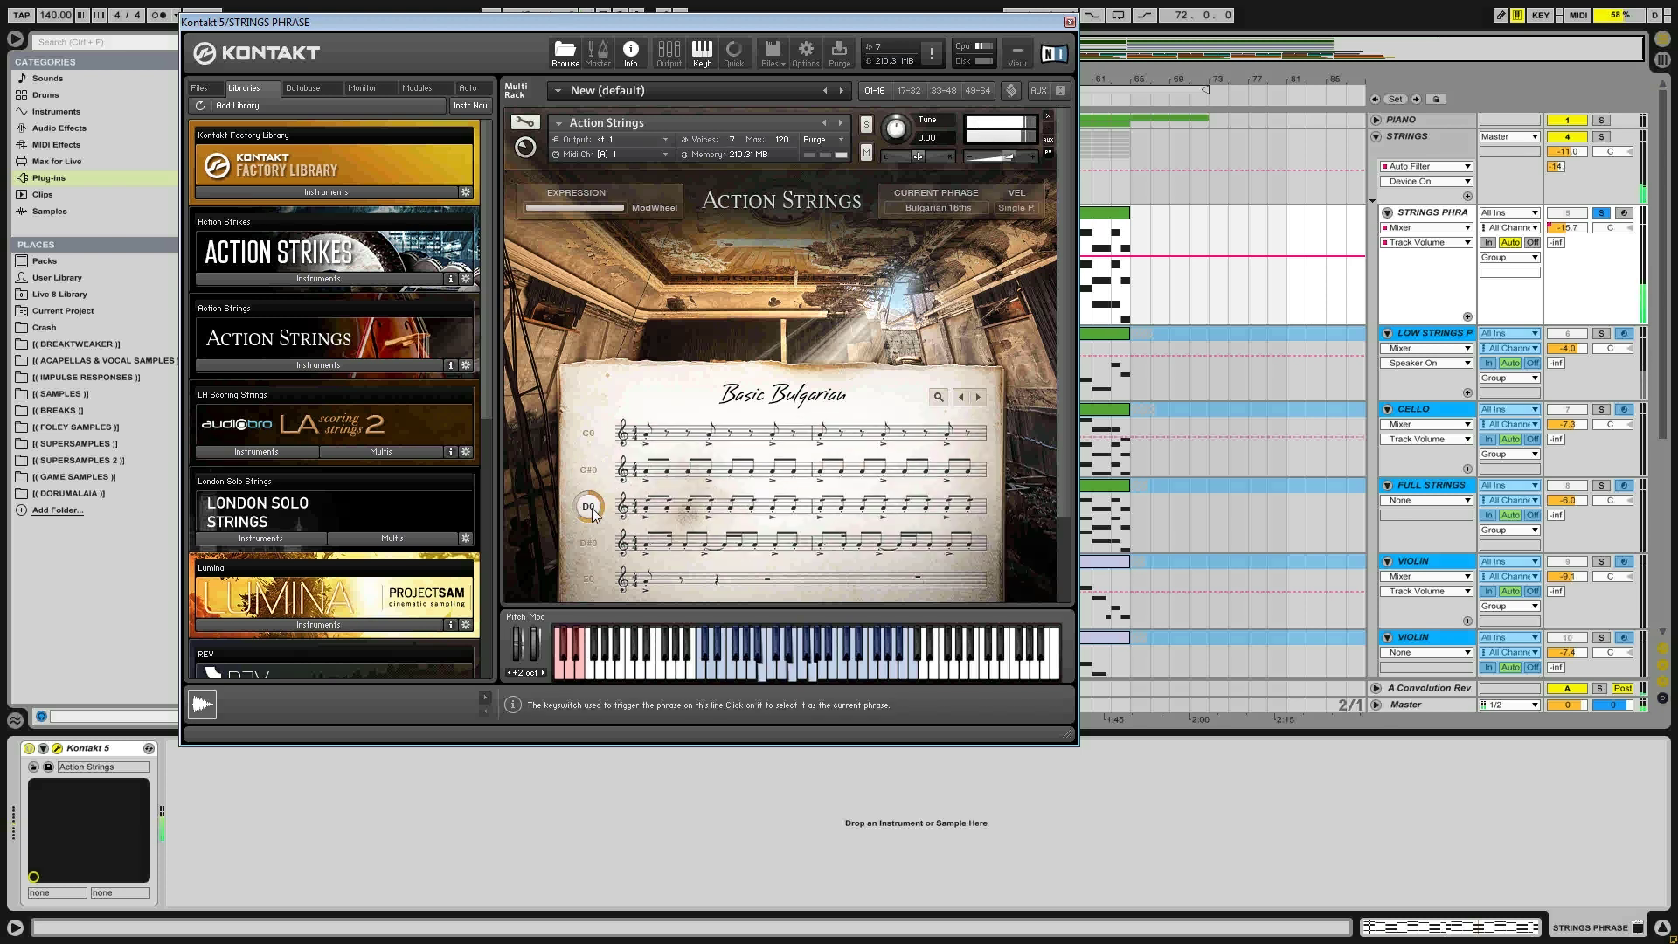
Load the Basic Breaks theme and audition its phrases from C0 through D#0 during playback
click(984, 397)
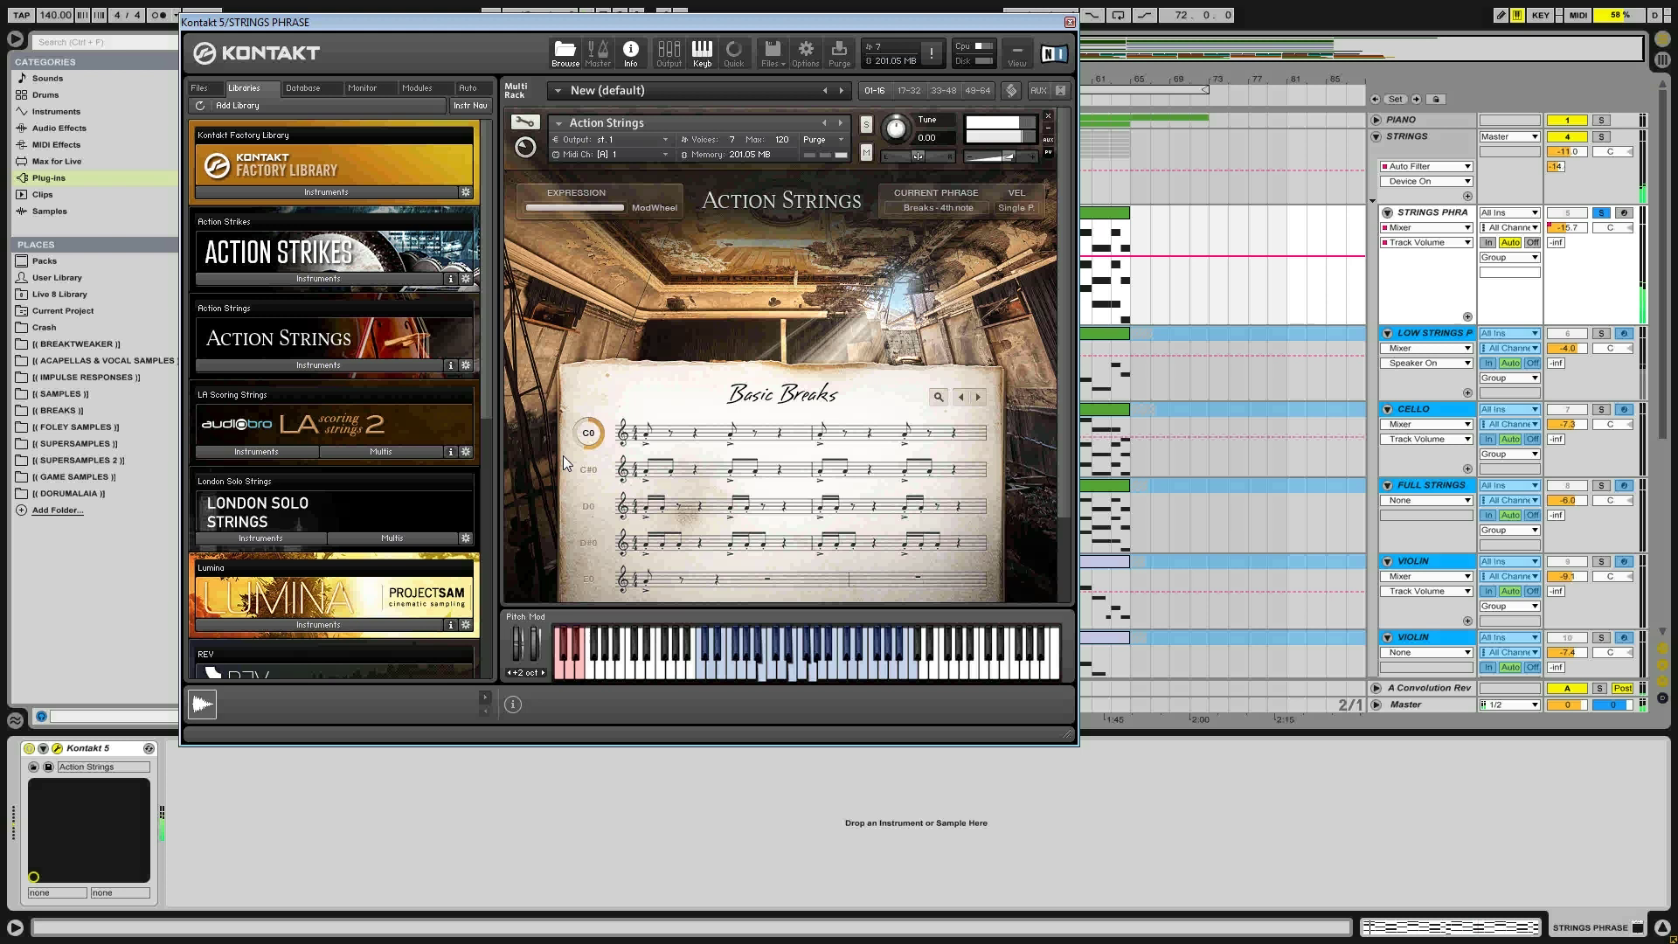
click(588, 471)
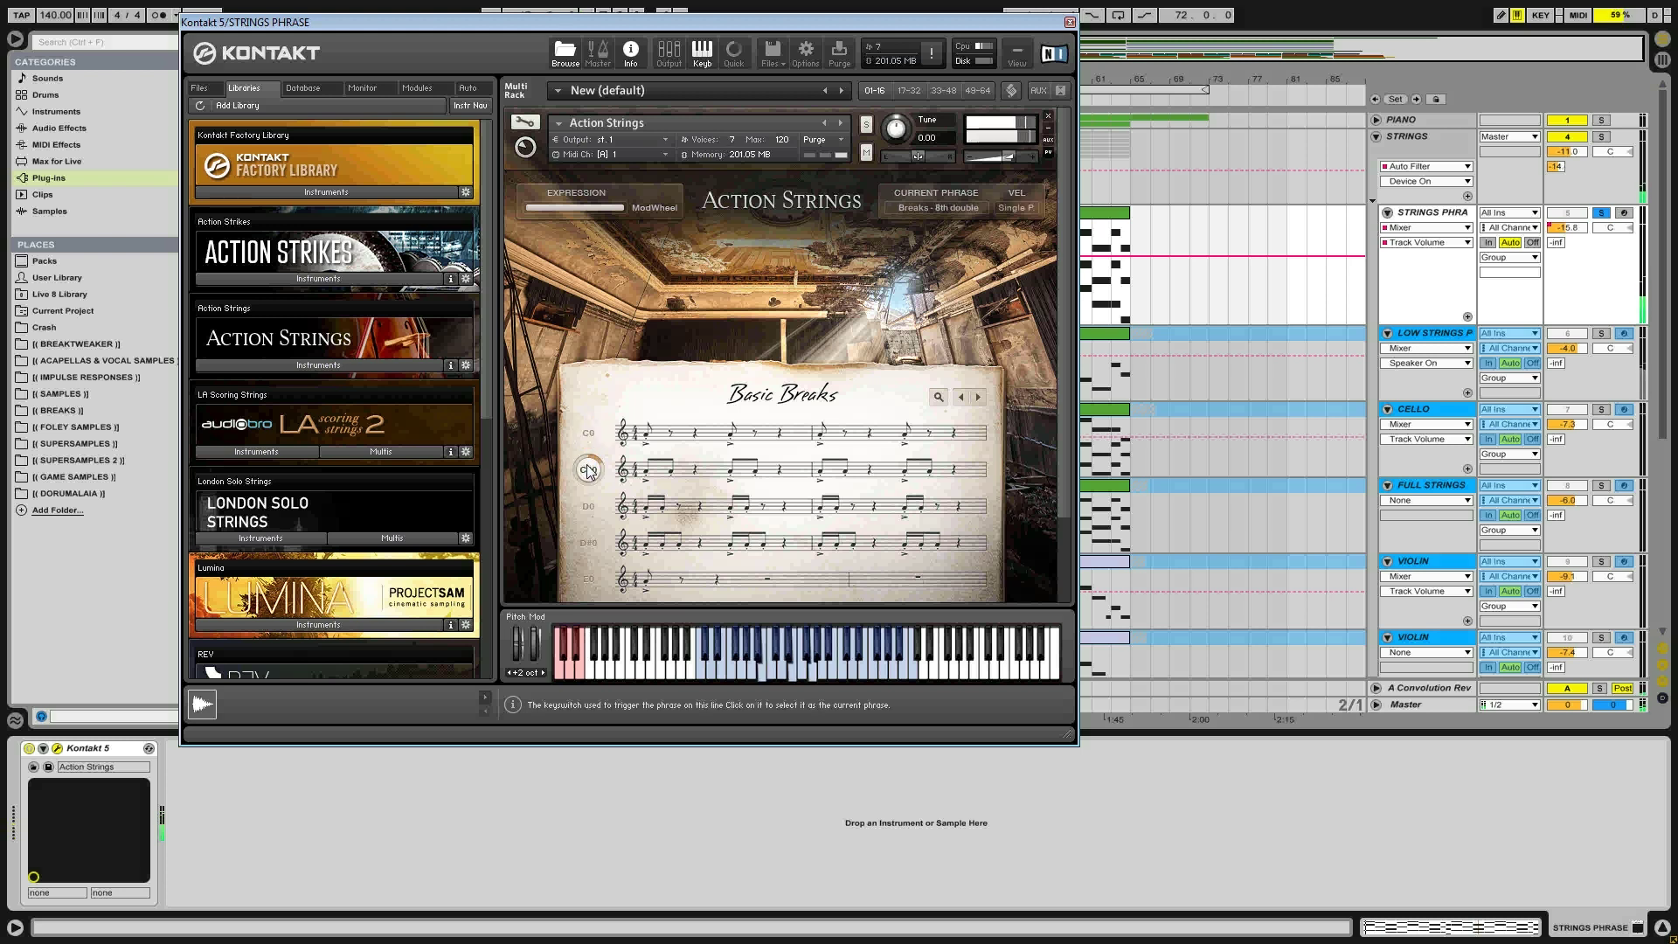
click(595, 510)
click(579, 542)
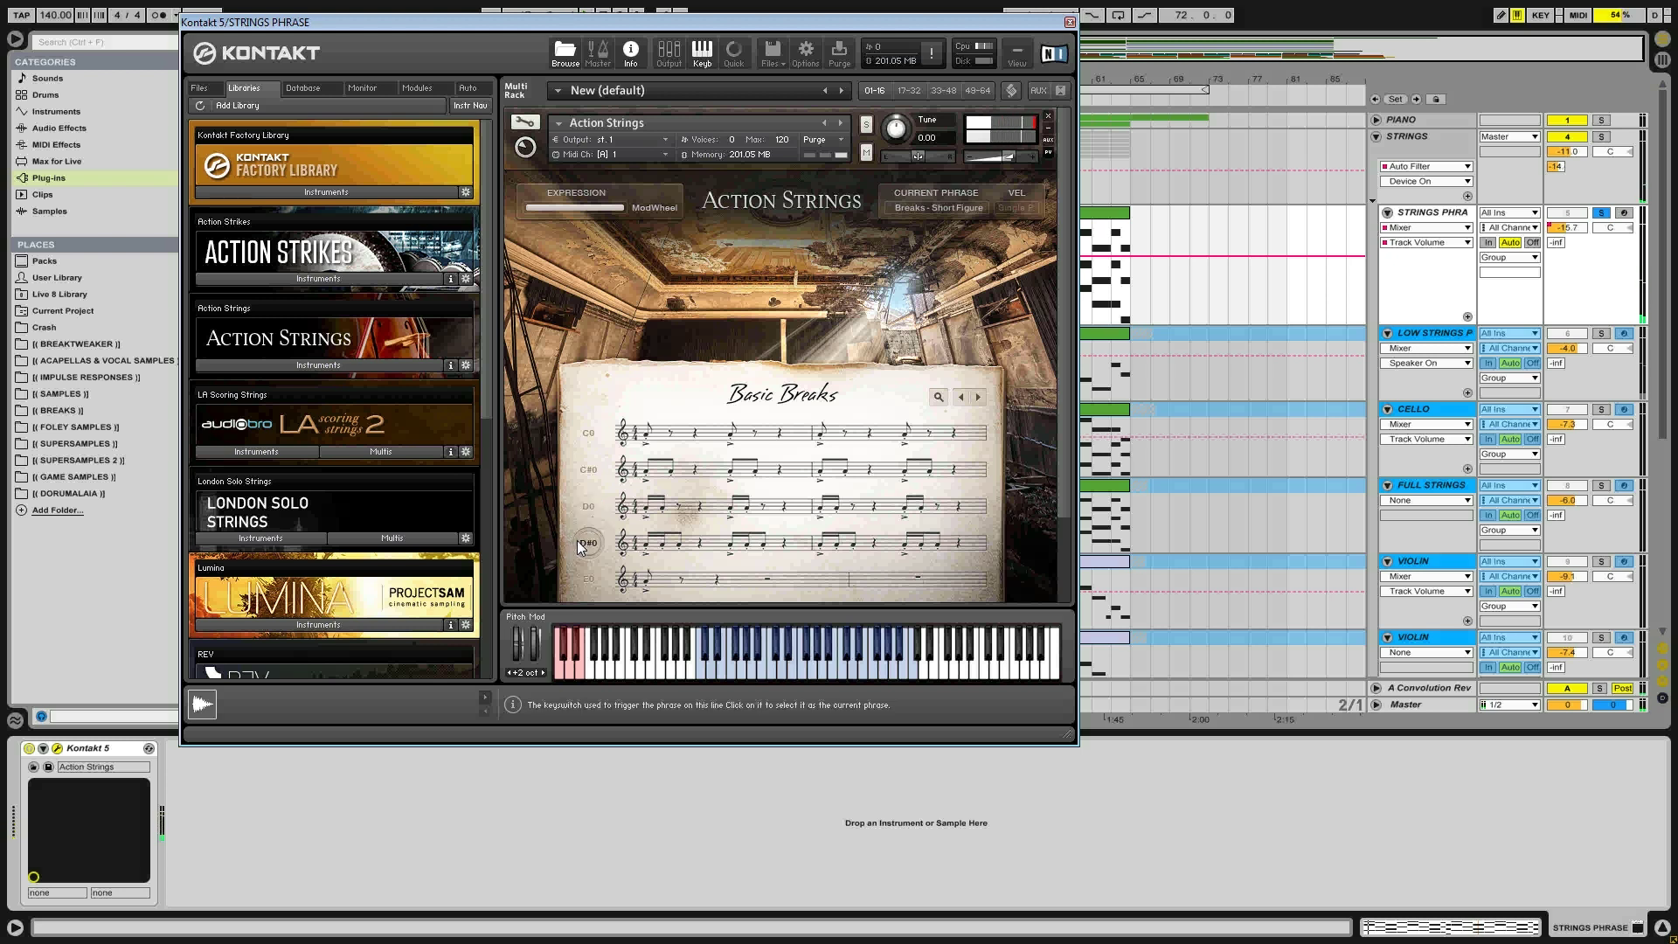
Load the Machine Guns theme from the Themes list and audition its four phrases on keyswitches C0 to D#0
click(938, 397)
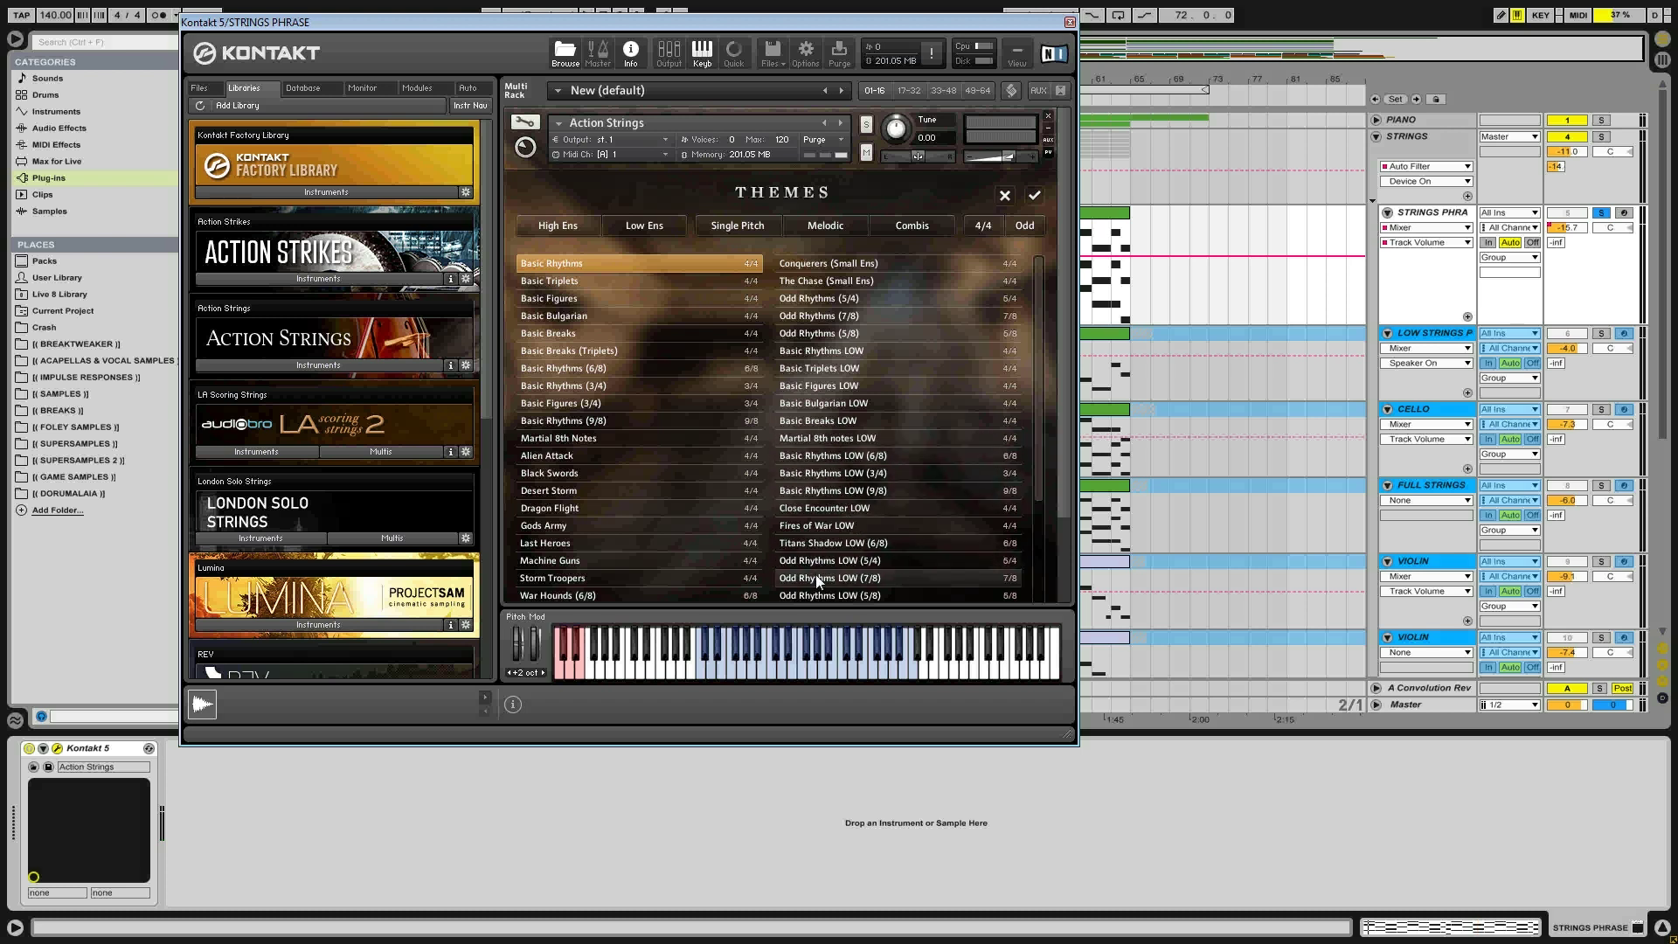
double_click(570, 561)
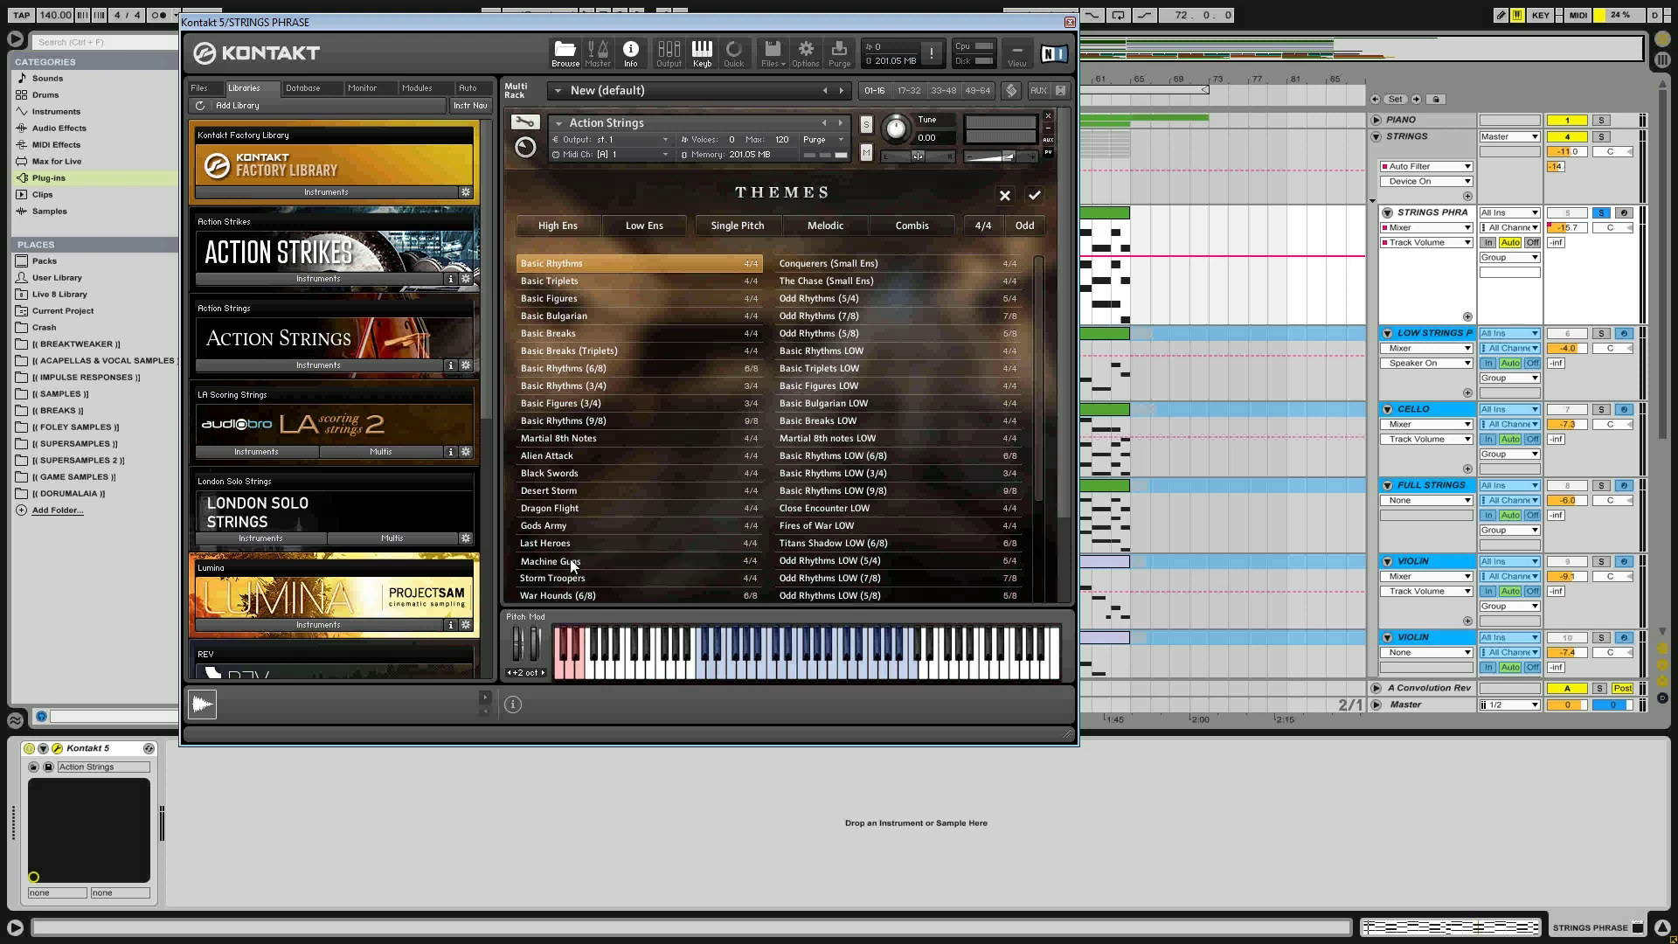
click(594, 433)
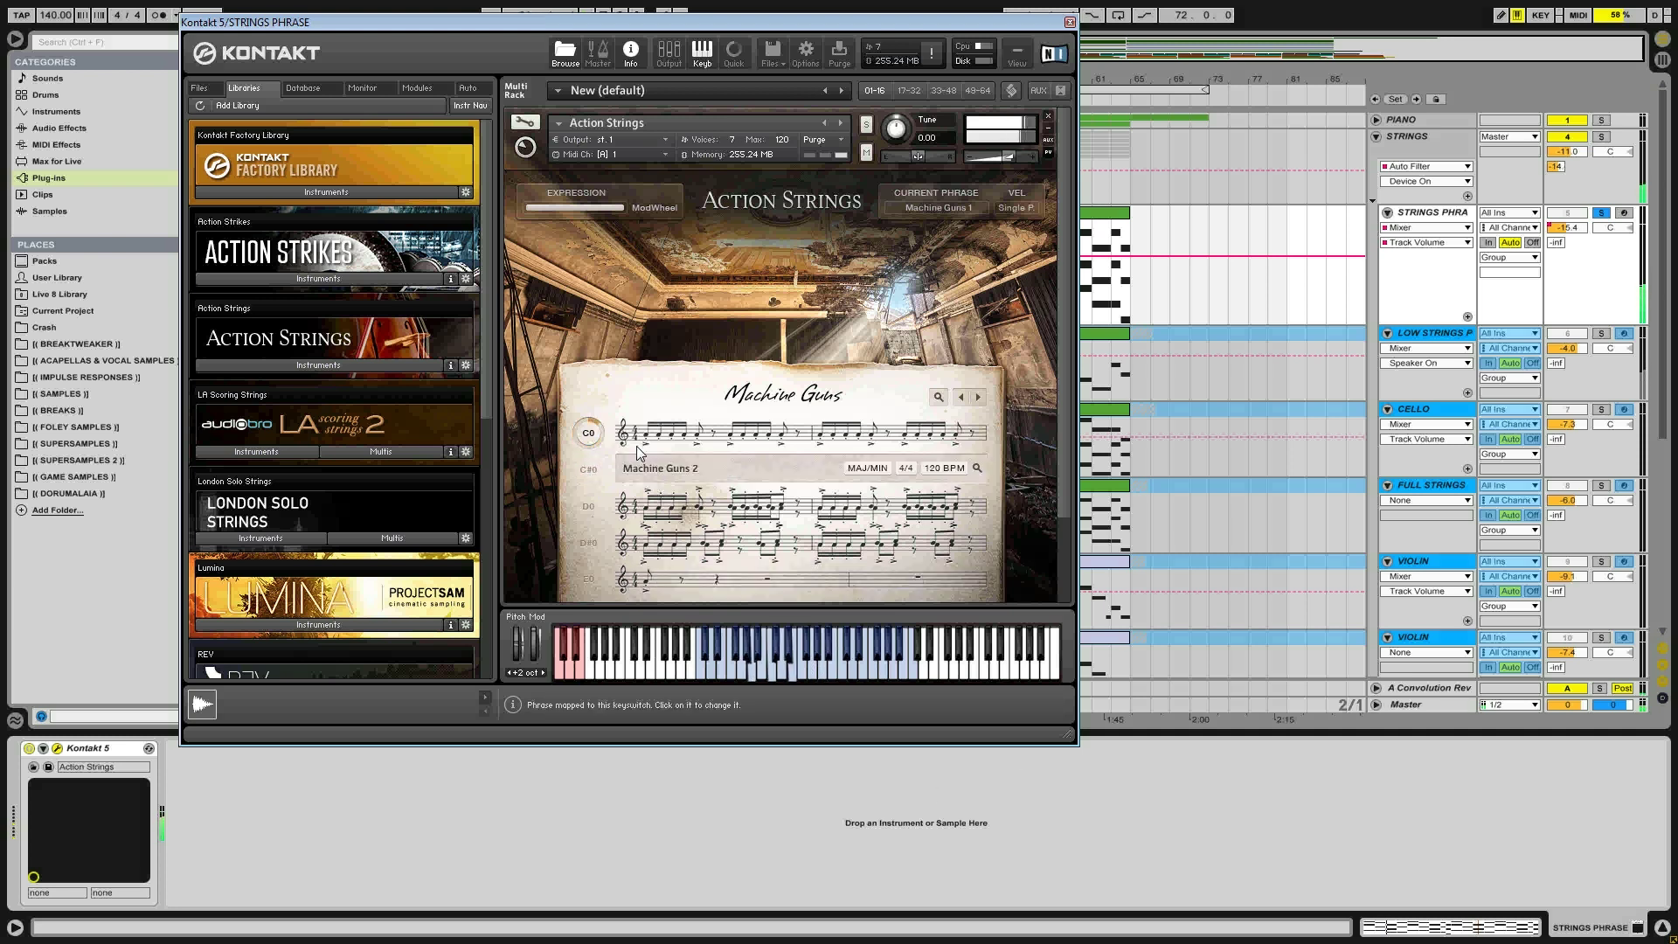
click(588, 471)
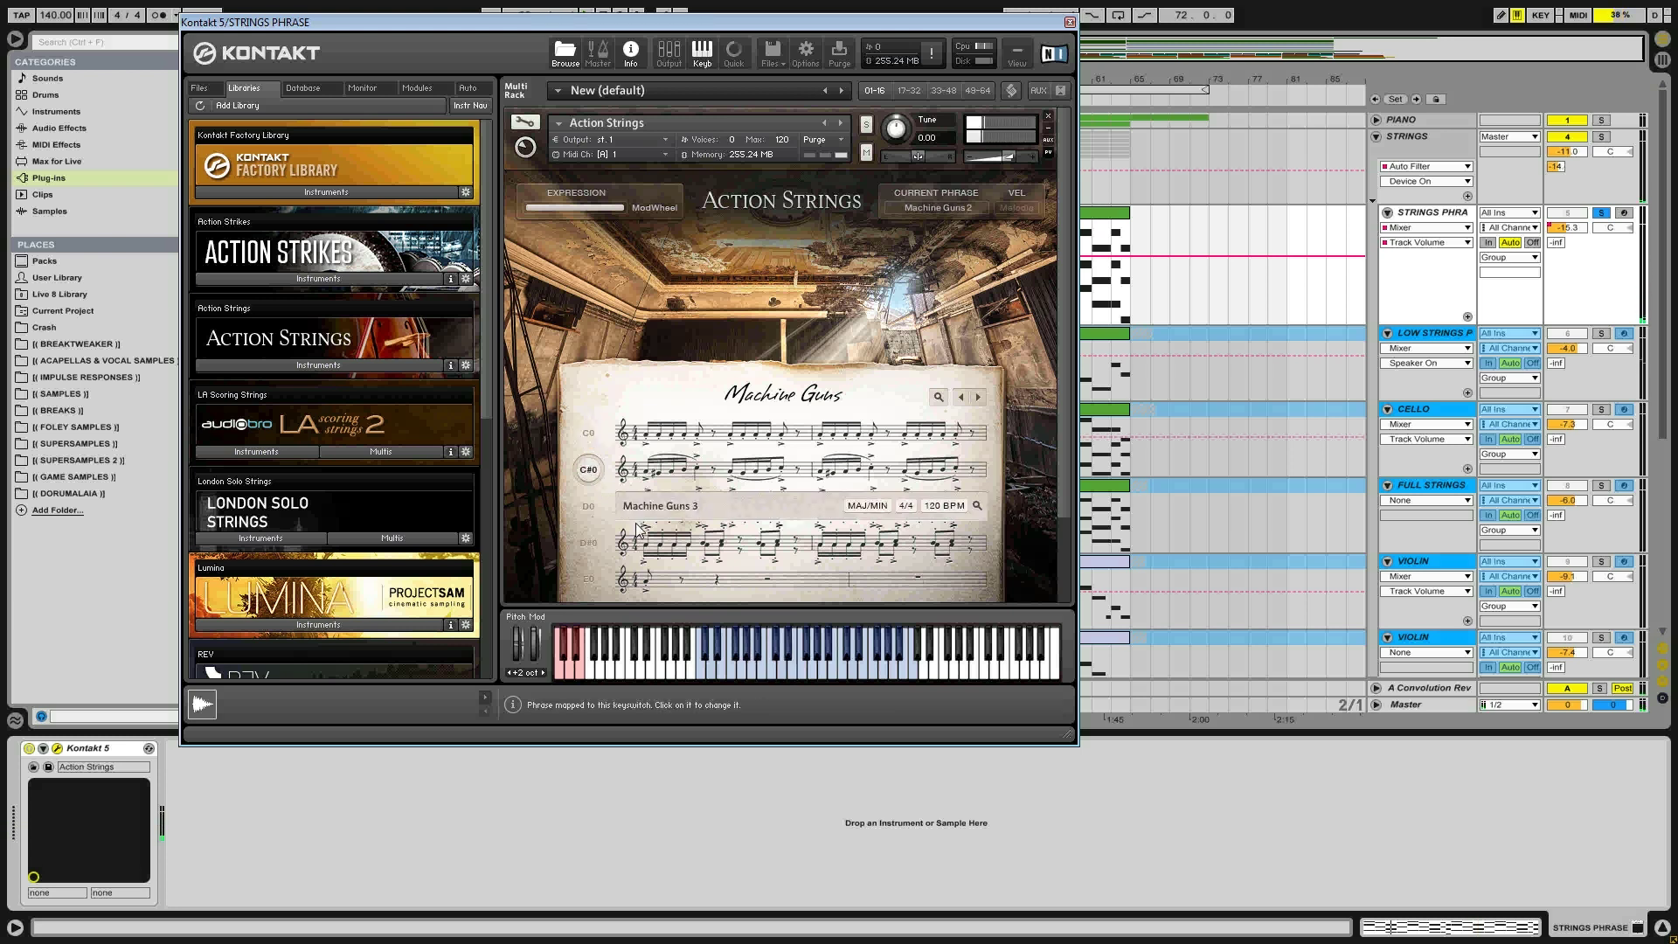
click(588, 507)
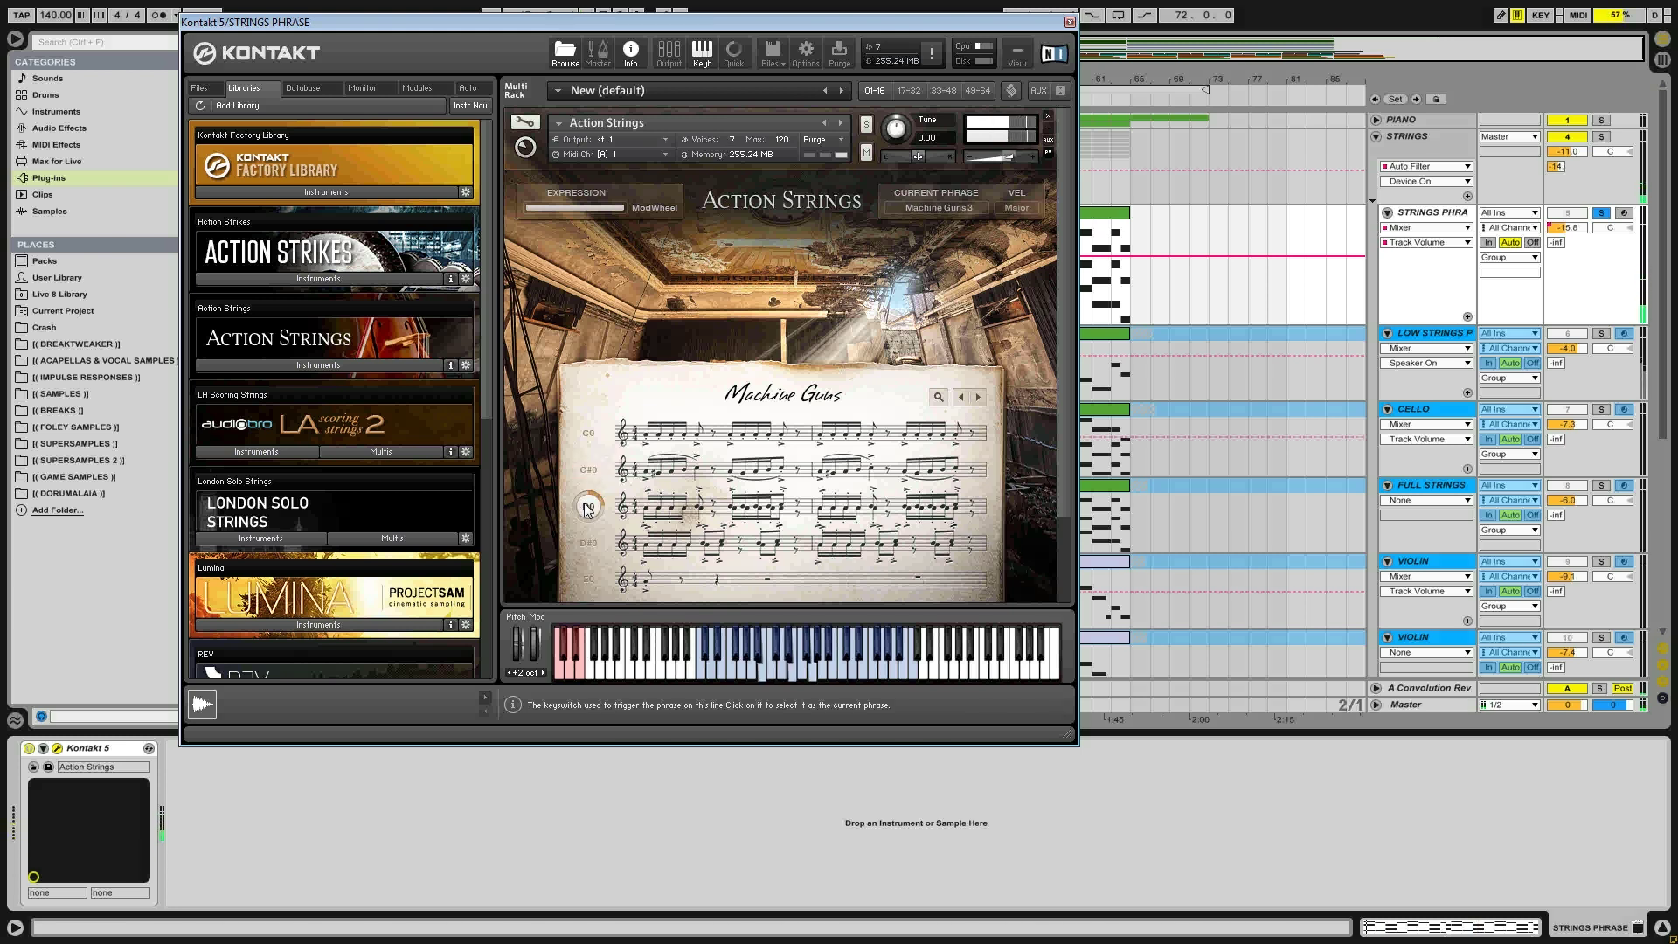
click(596, 543)
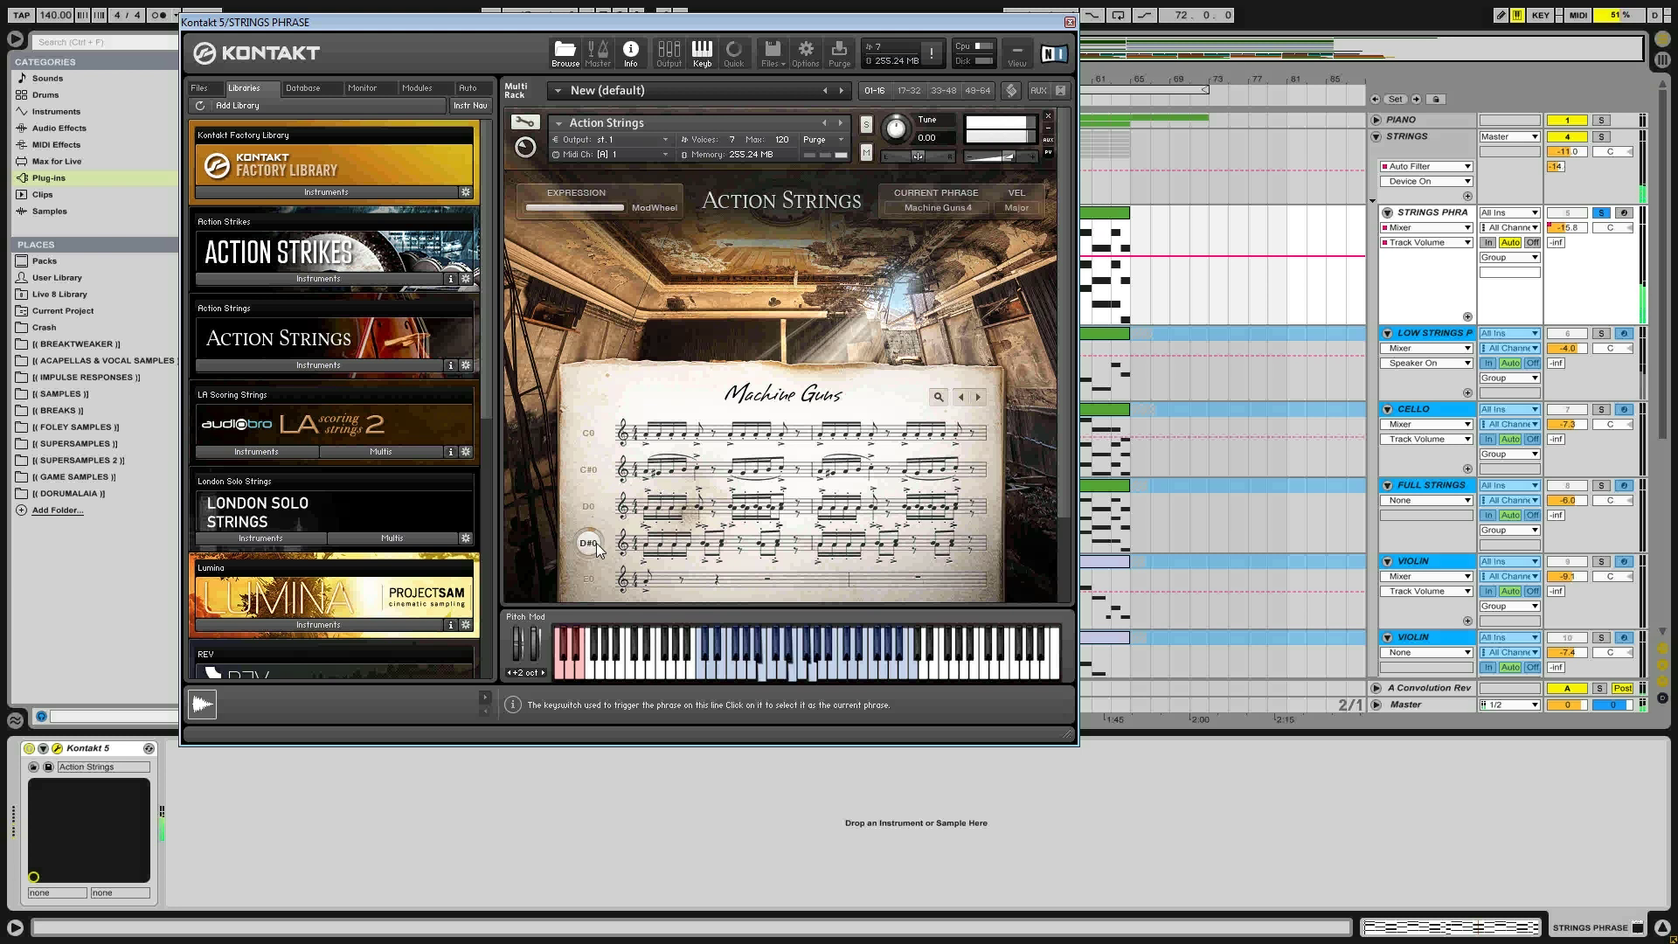
Restore the Basic Bulgarian theme with the D#0 phrase and close the Kontakt window
click(938, 397)
click(561, 318)
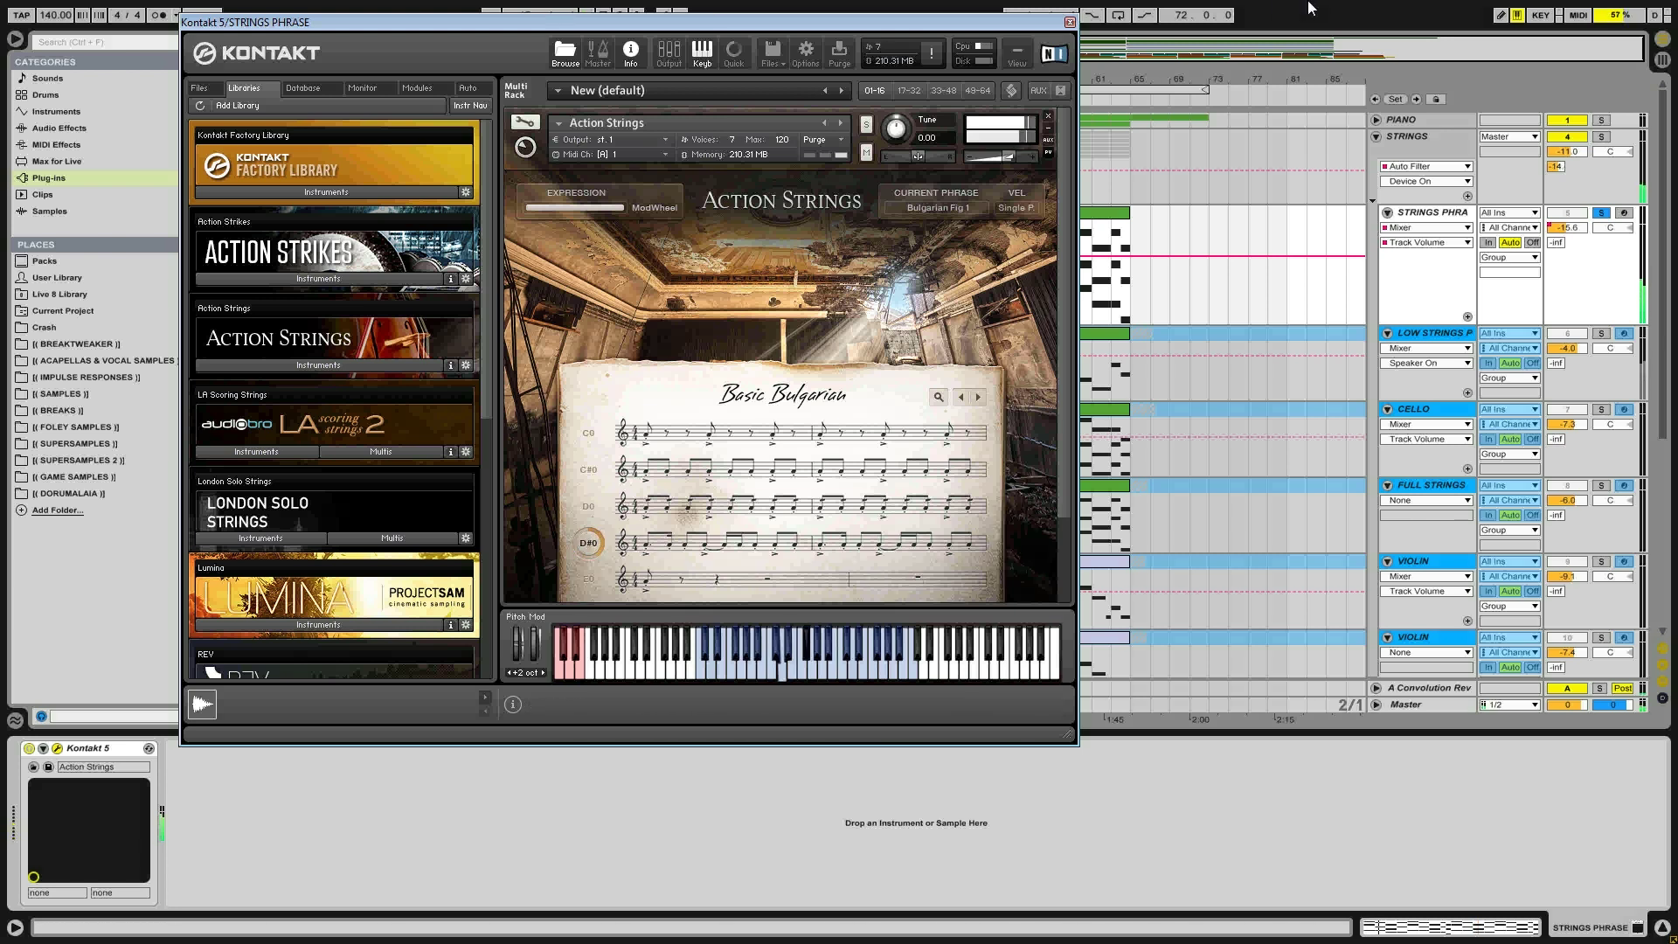
click(1069, 22)
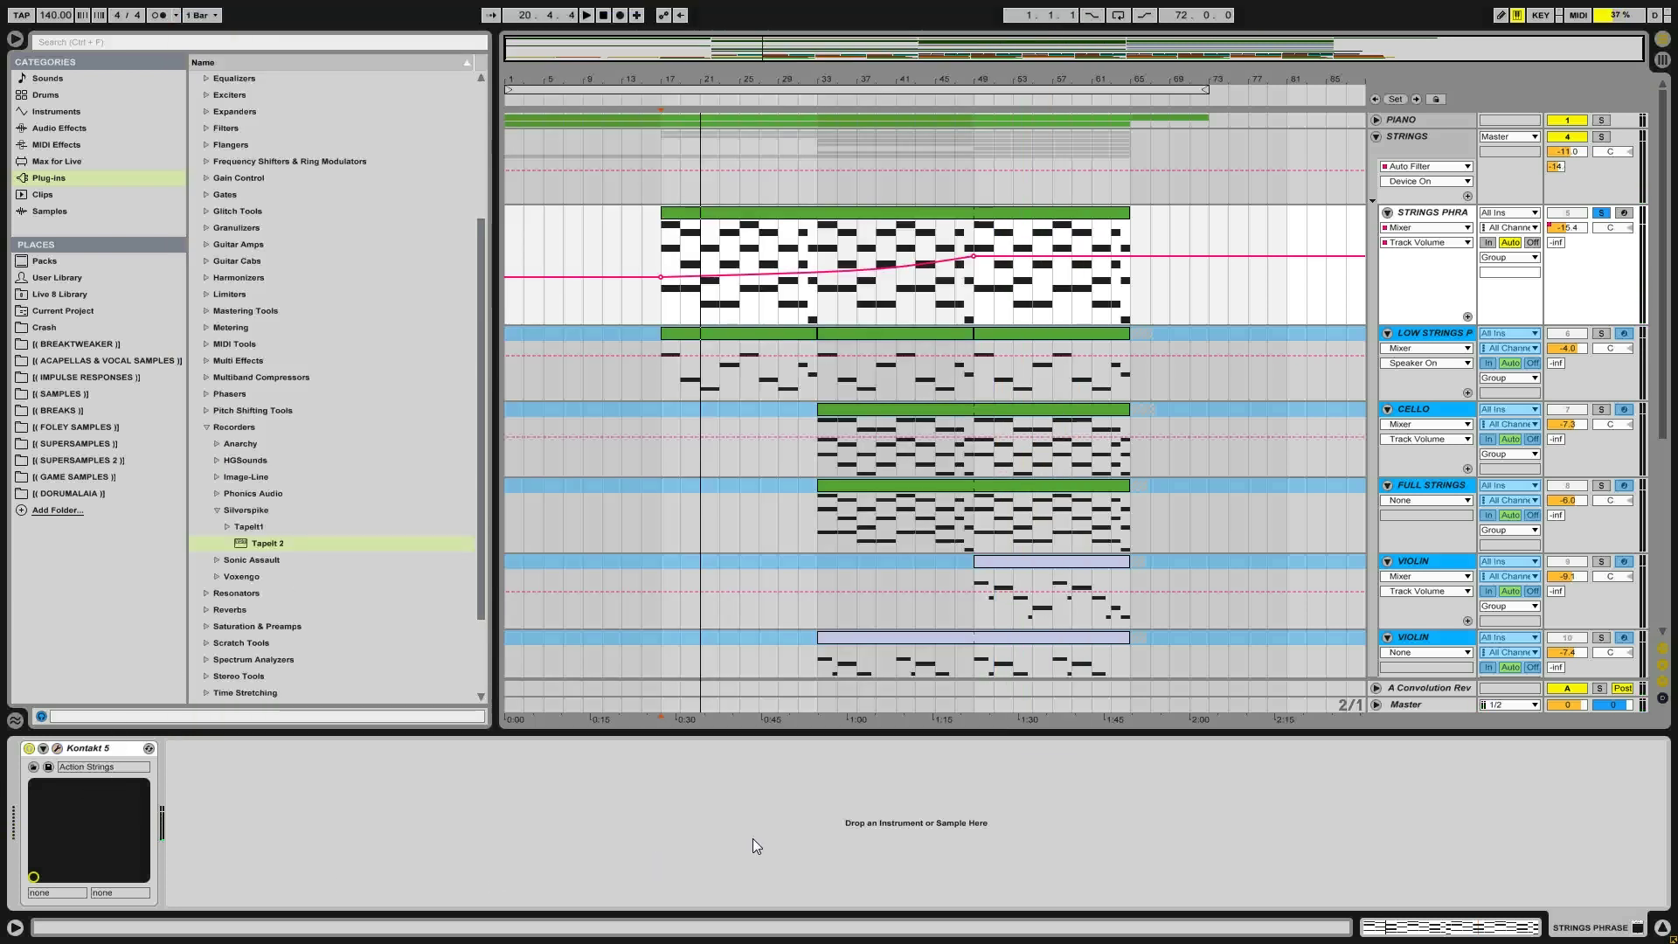
Show the STRINGS group's devices and compare the soloed phrase from bar 17 with Auto Filter off and on
click(1381, 154)
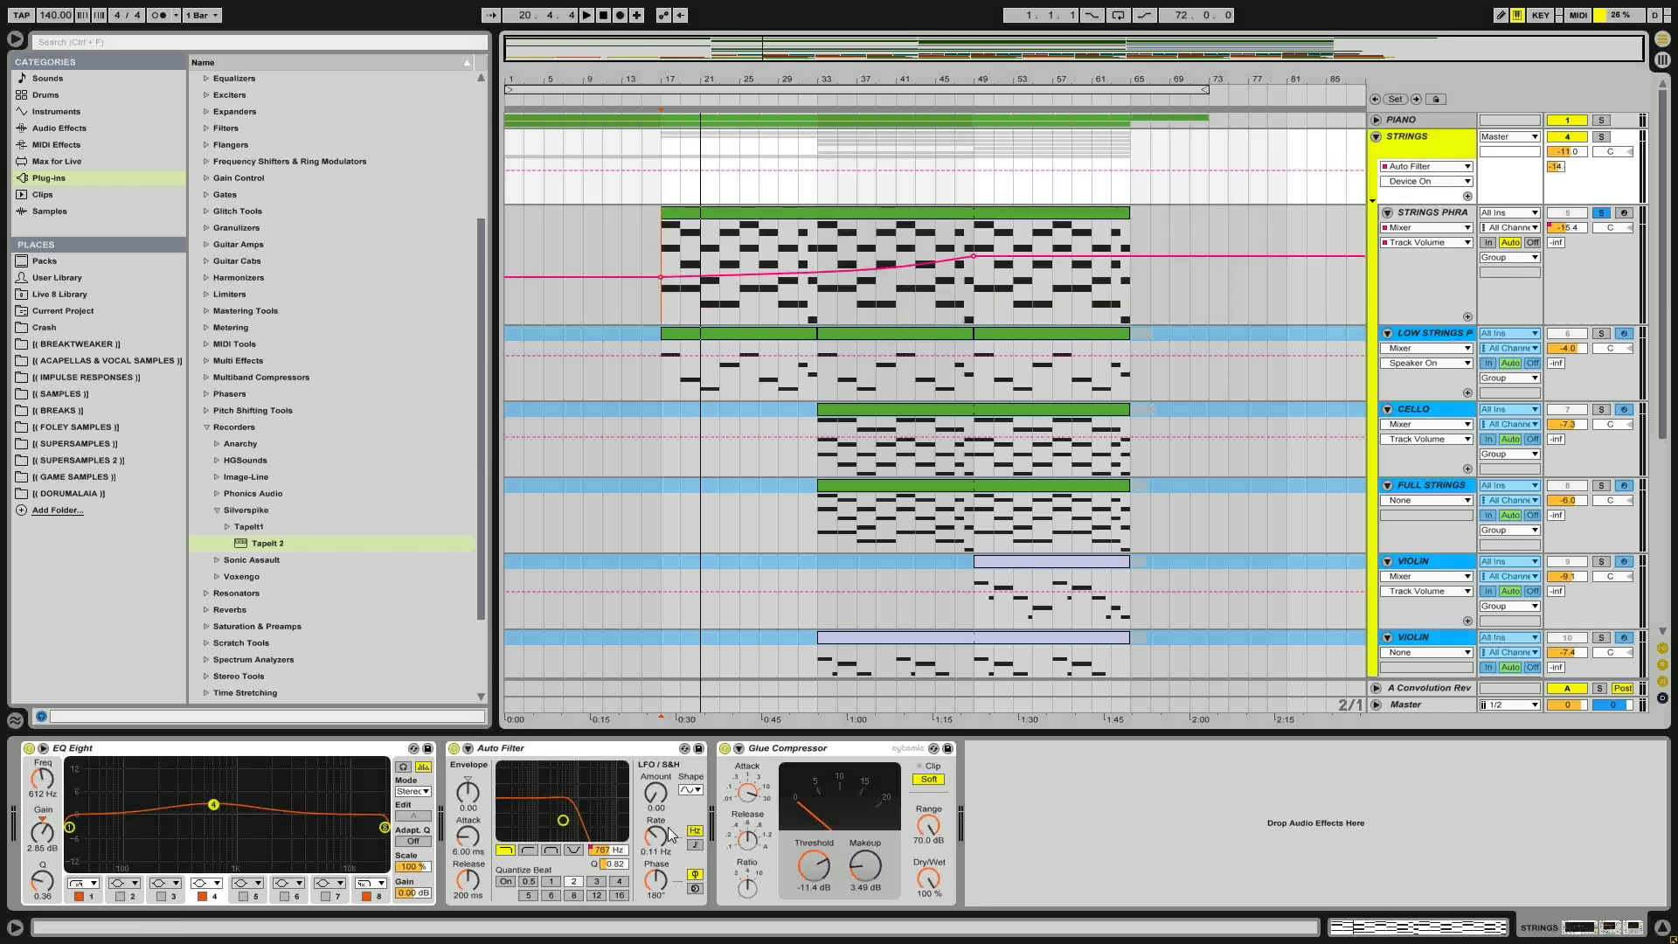
click(455, 749)
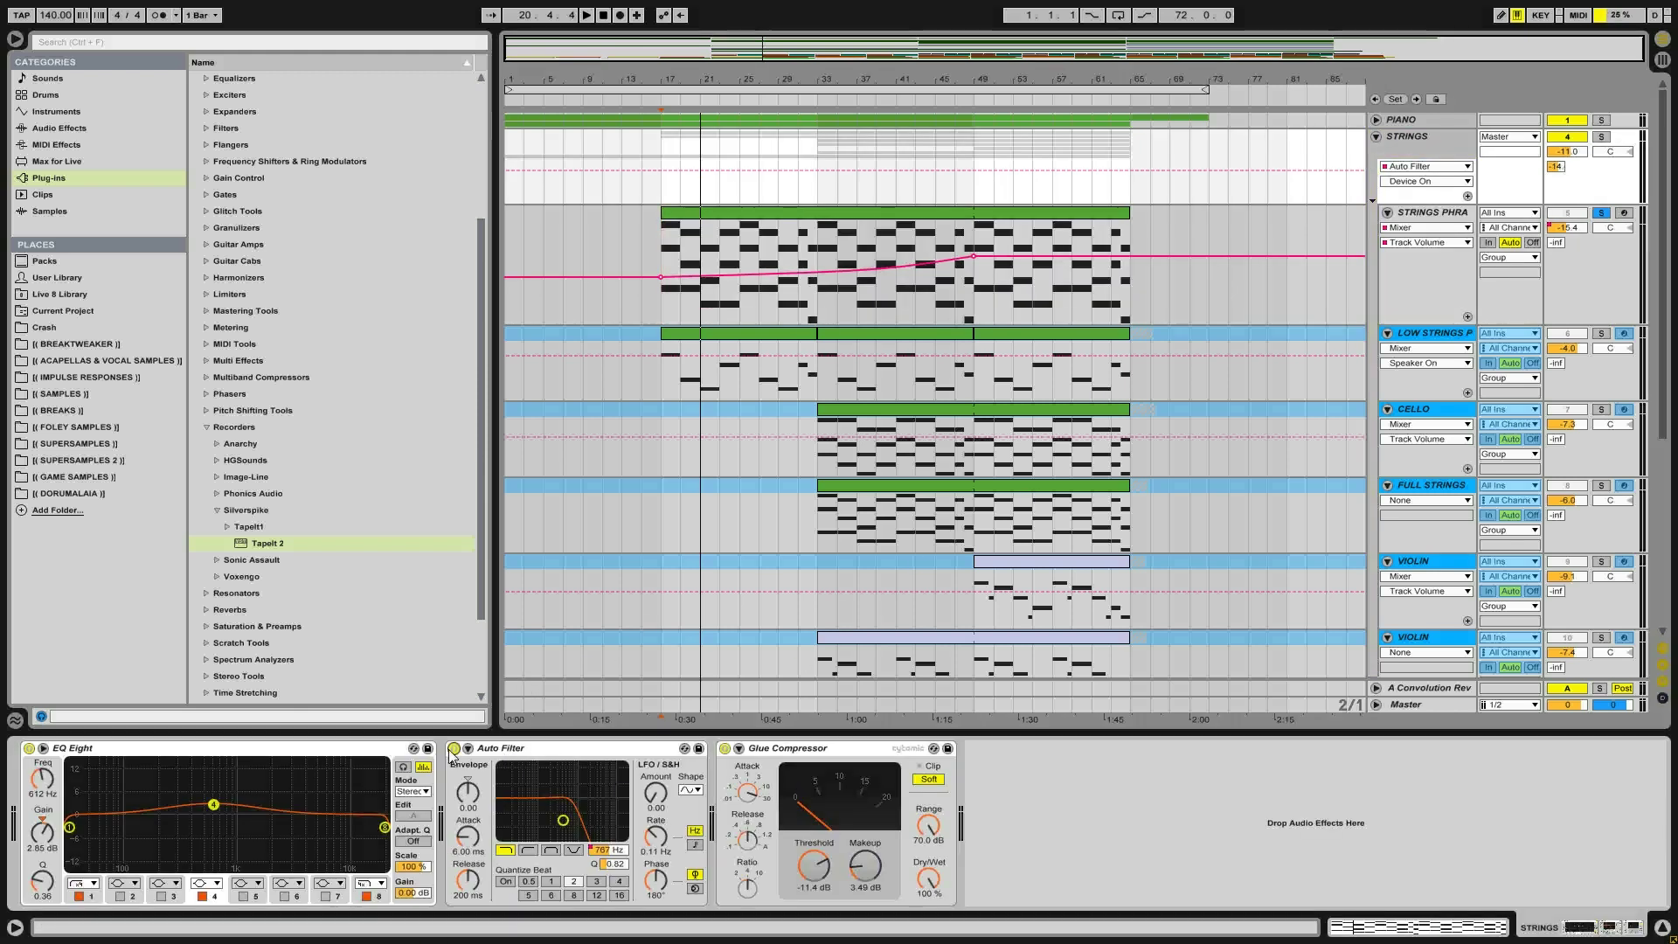
key(space)
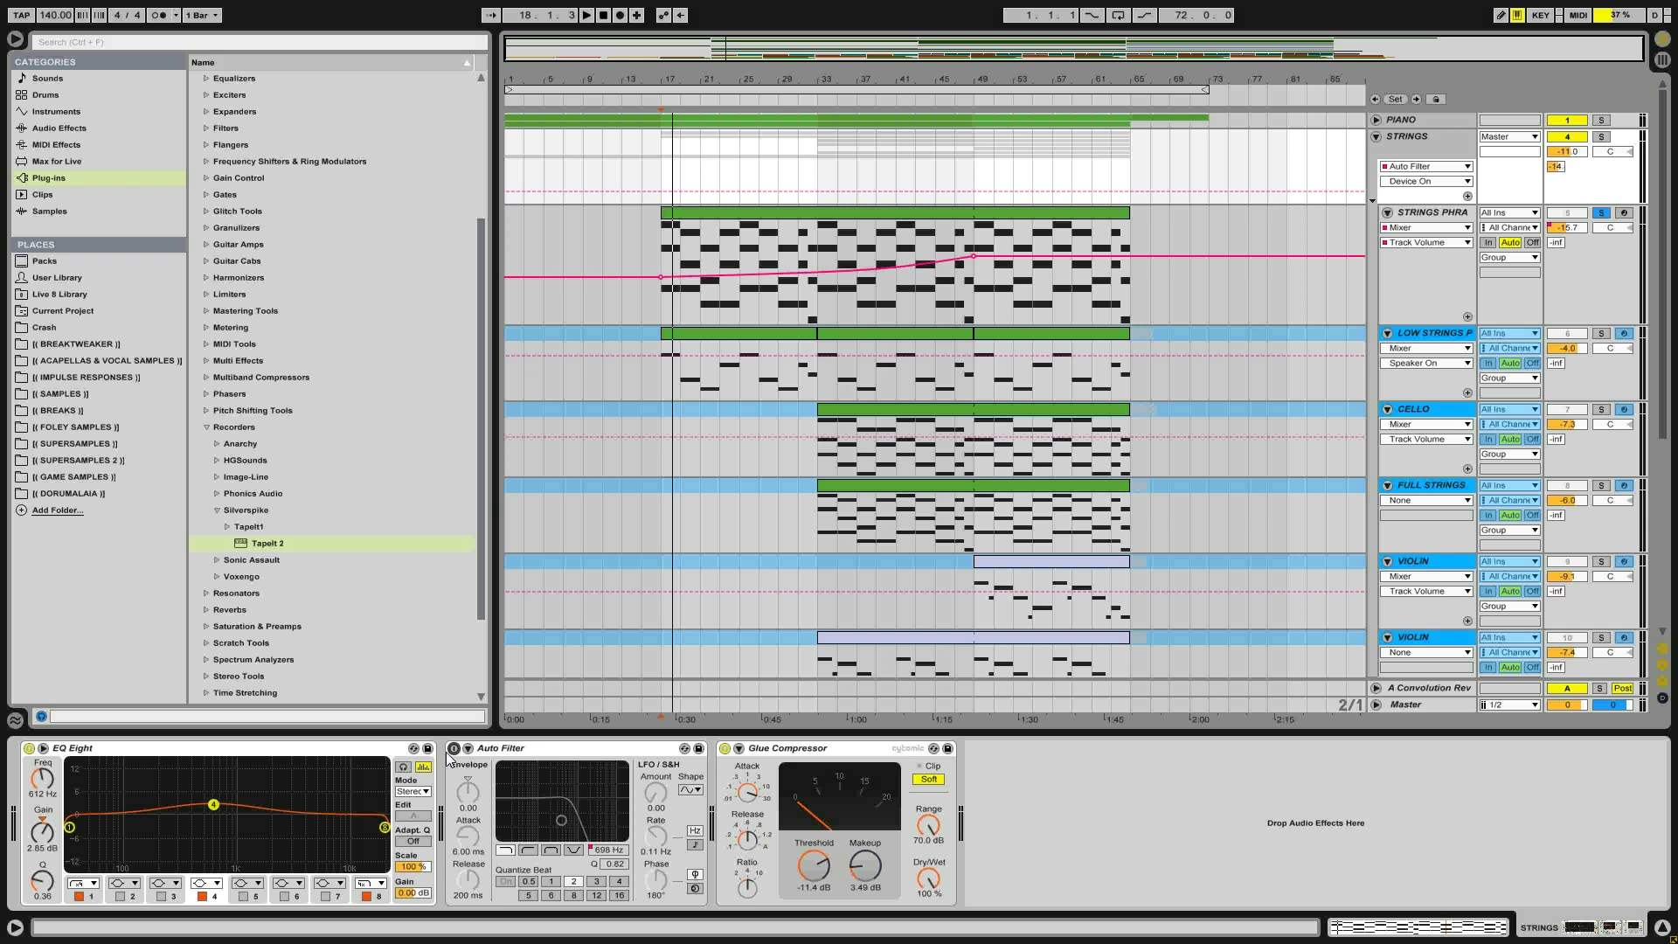
click(454, 749)
key(space)
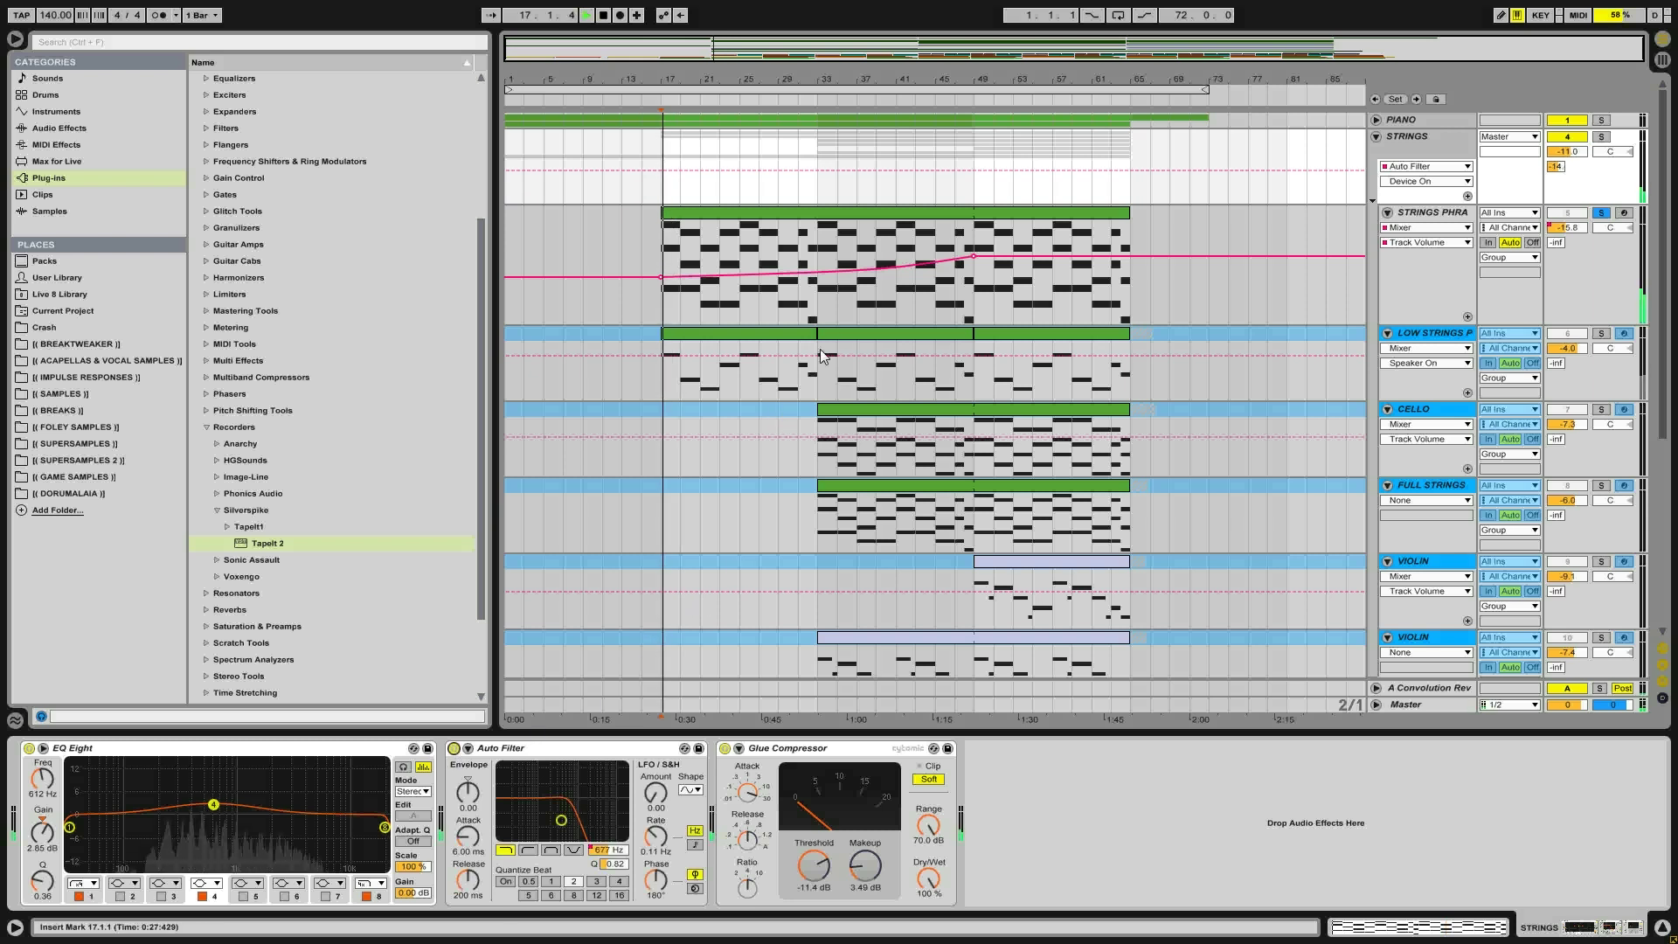
Play STRINGS PHRASE from bar 49, and add a lane for each automated envelope on the track with the marker at bar 17
click(978, 232)
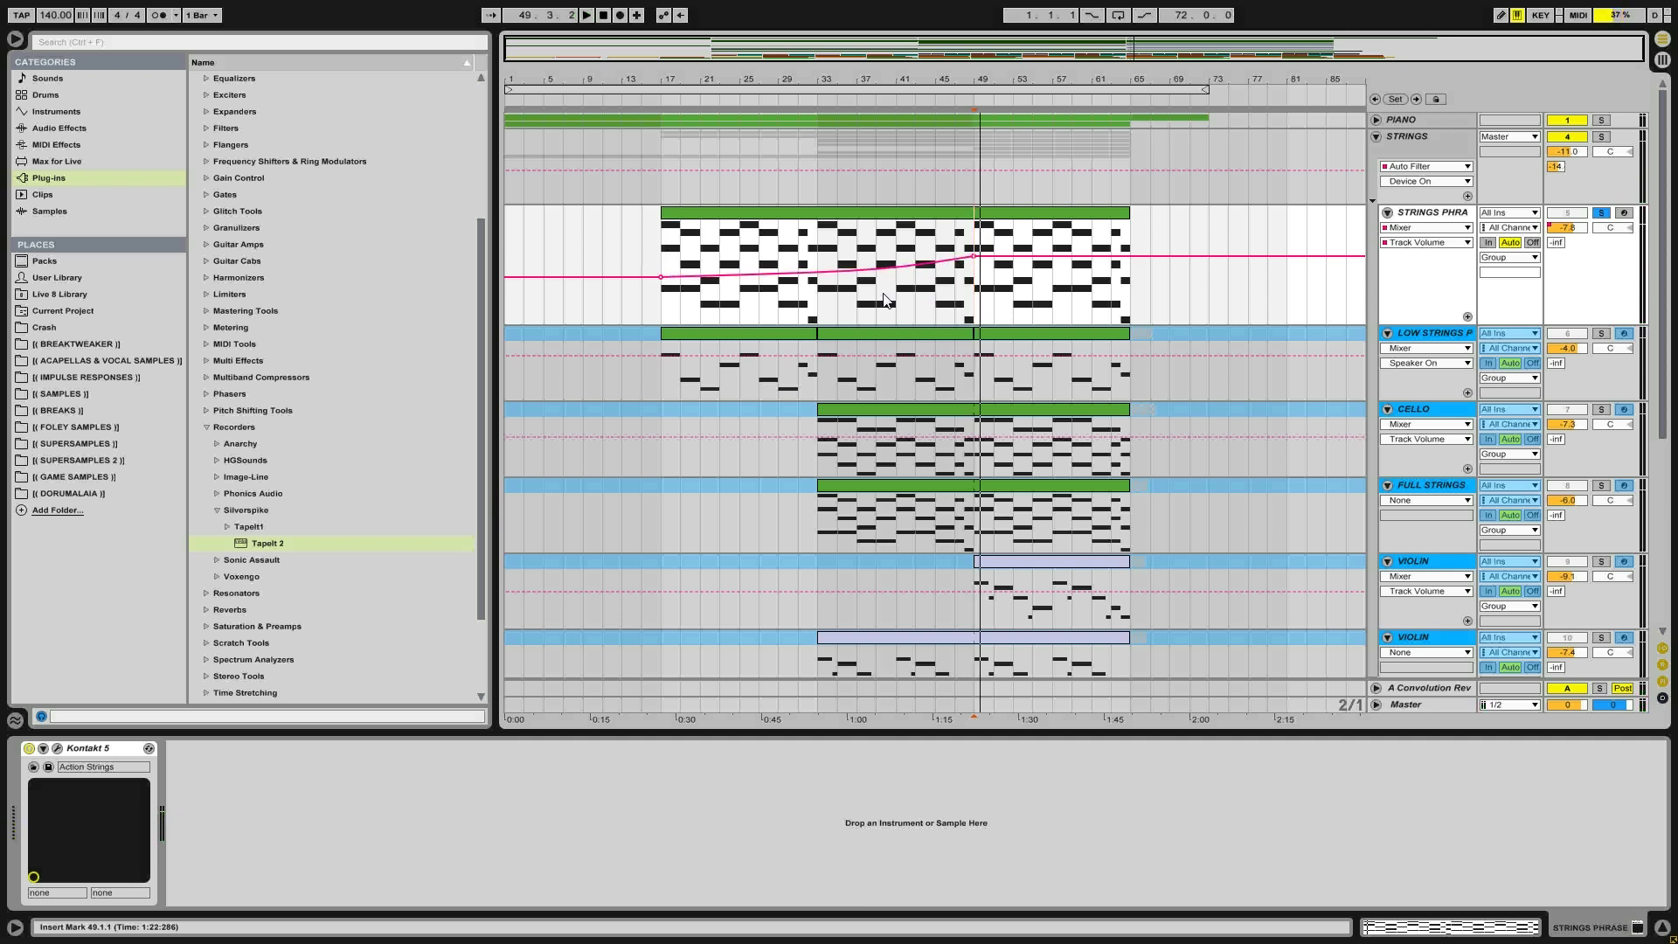
right_click(1411, 217)
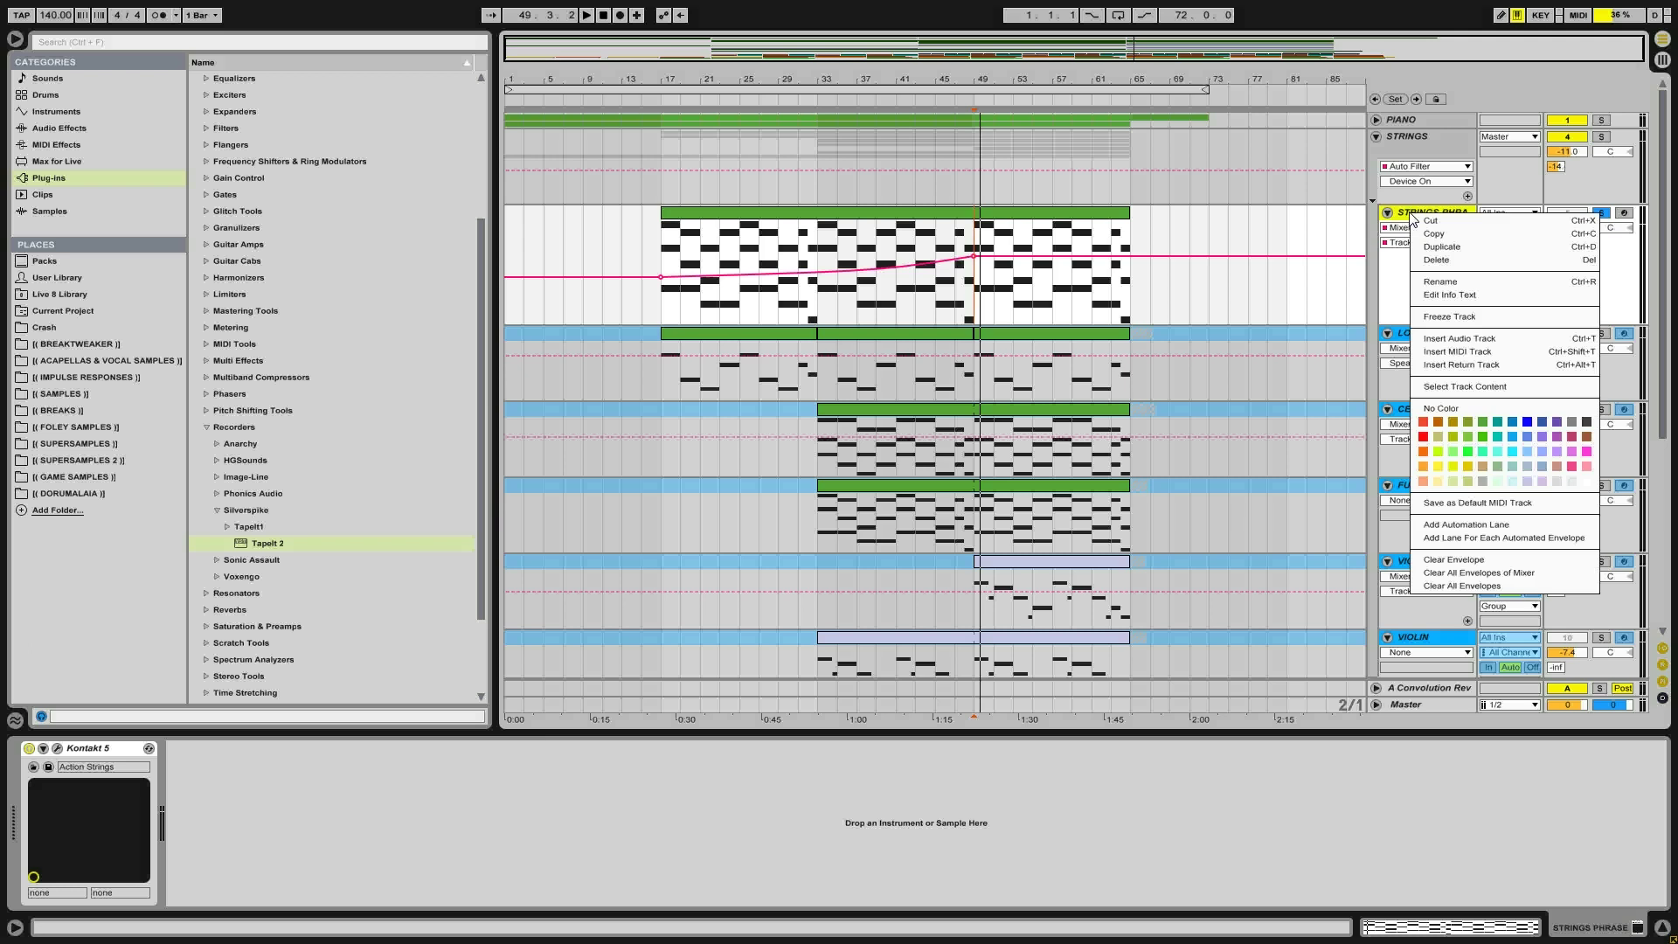
click(1519, 540)
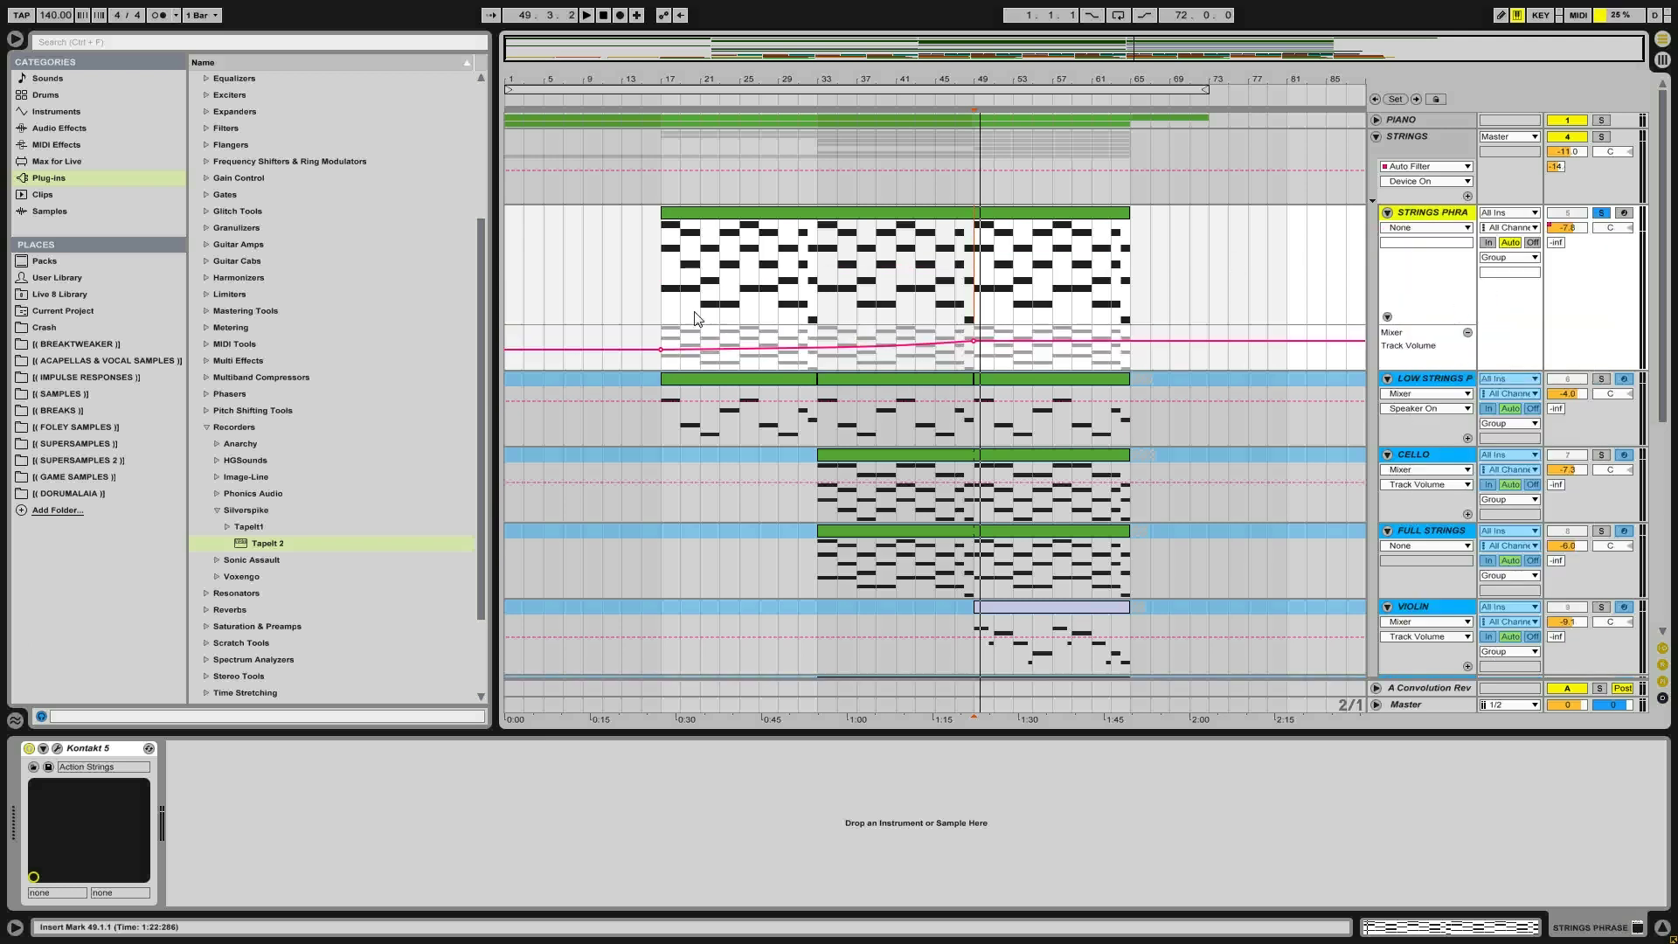
click(653, 274)
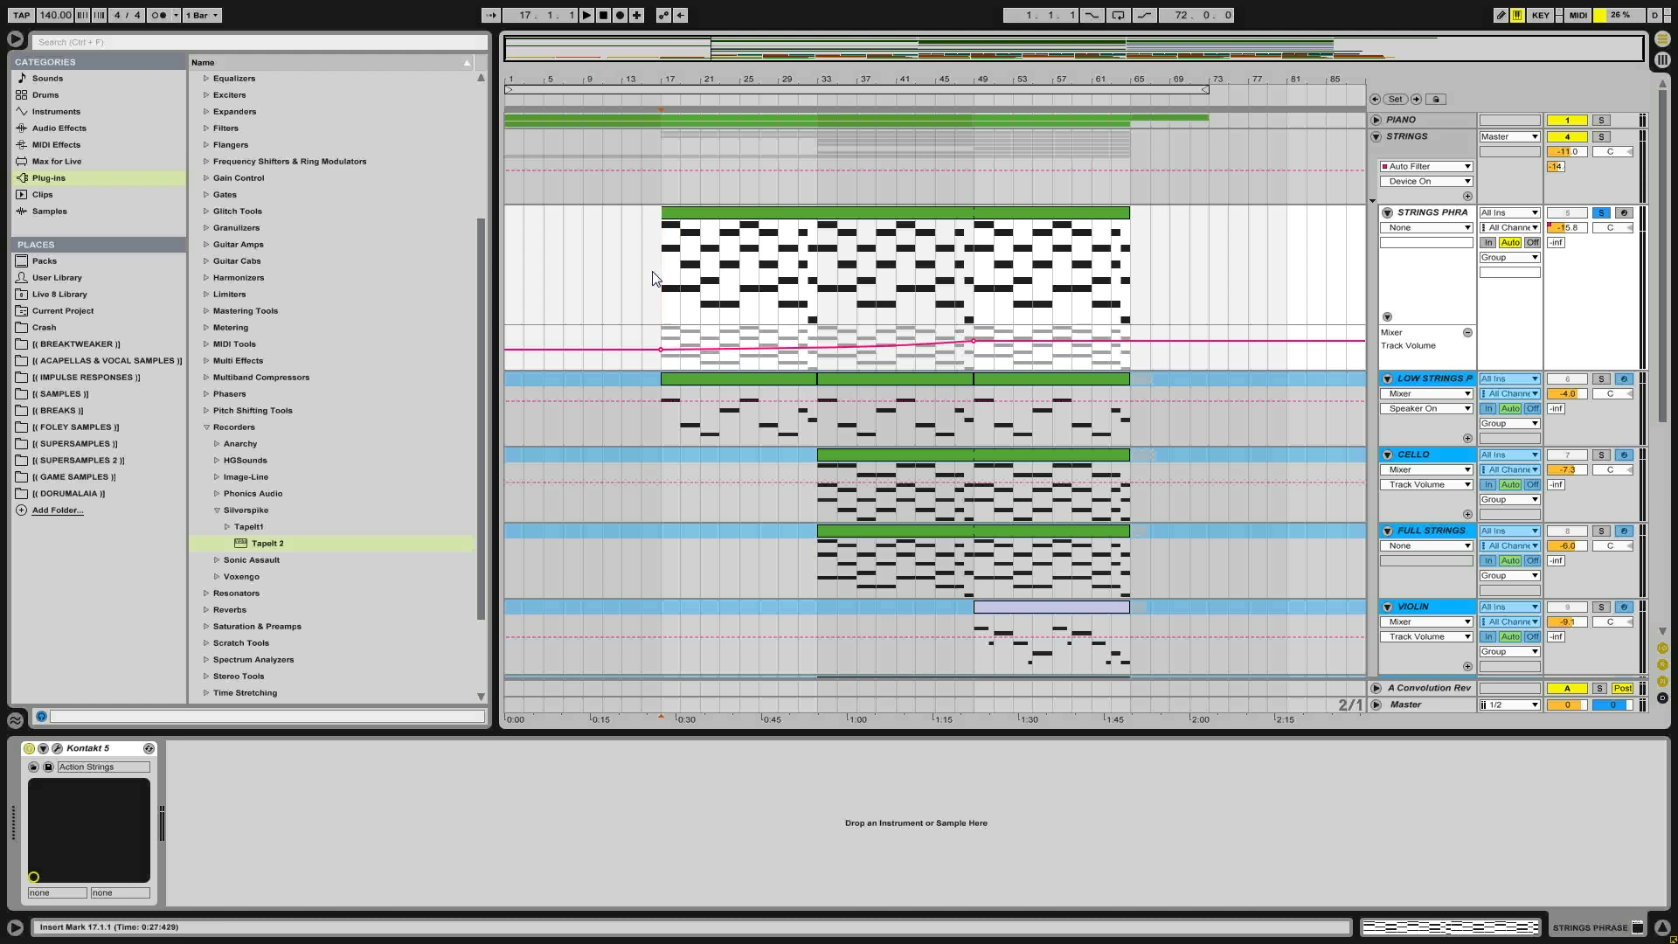
Play the soloed STRINGS PHRASE track from bars 17, 33 and 49 to compare its volume along the Track Volume automation
key(space)
click(824, 270)
key(space)
click(979, 257)
key(space)
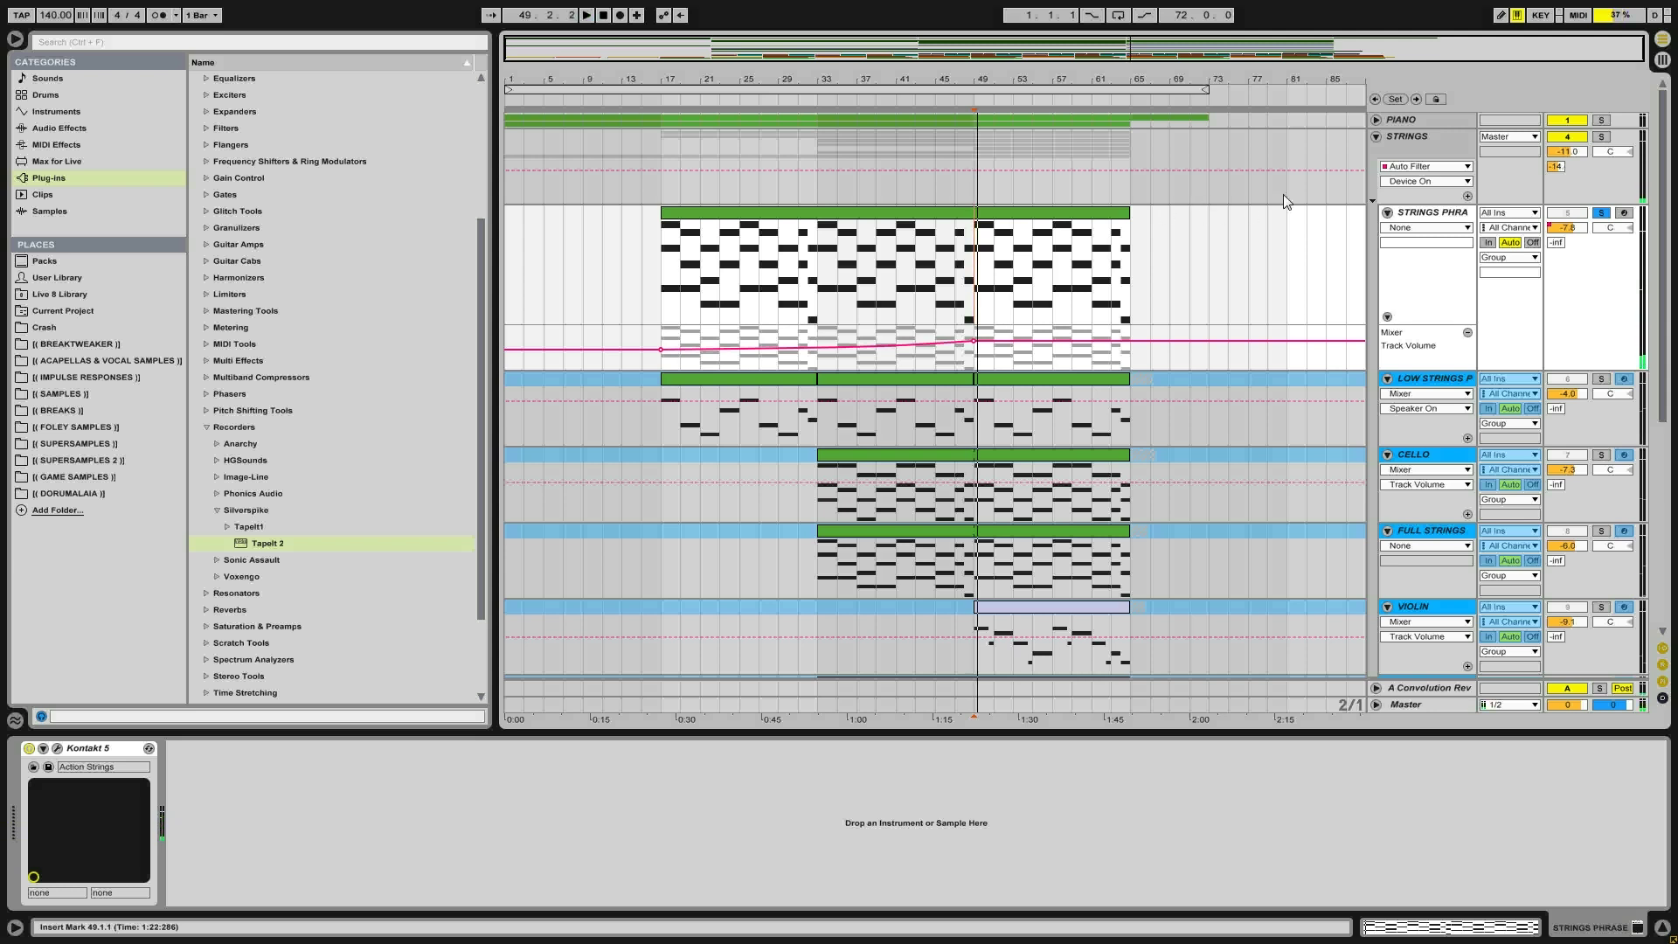
Reduce the height of the STRINGS PHRASE track, keeping its Track Volume automation lane shown
click(1378, 138)
click(1378, 137)
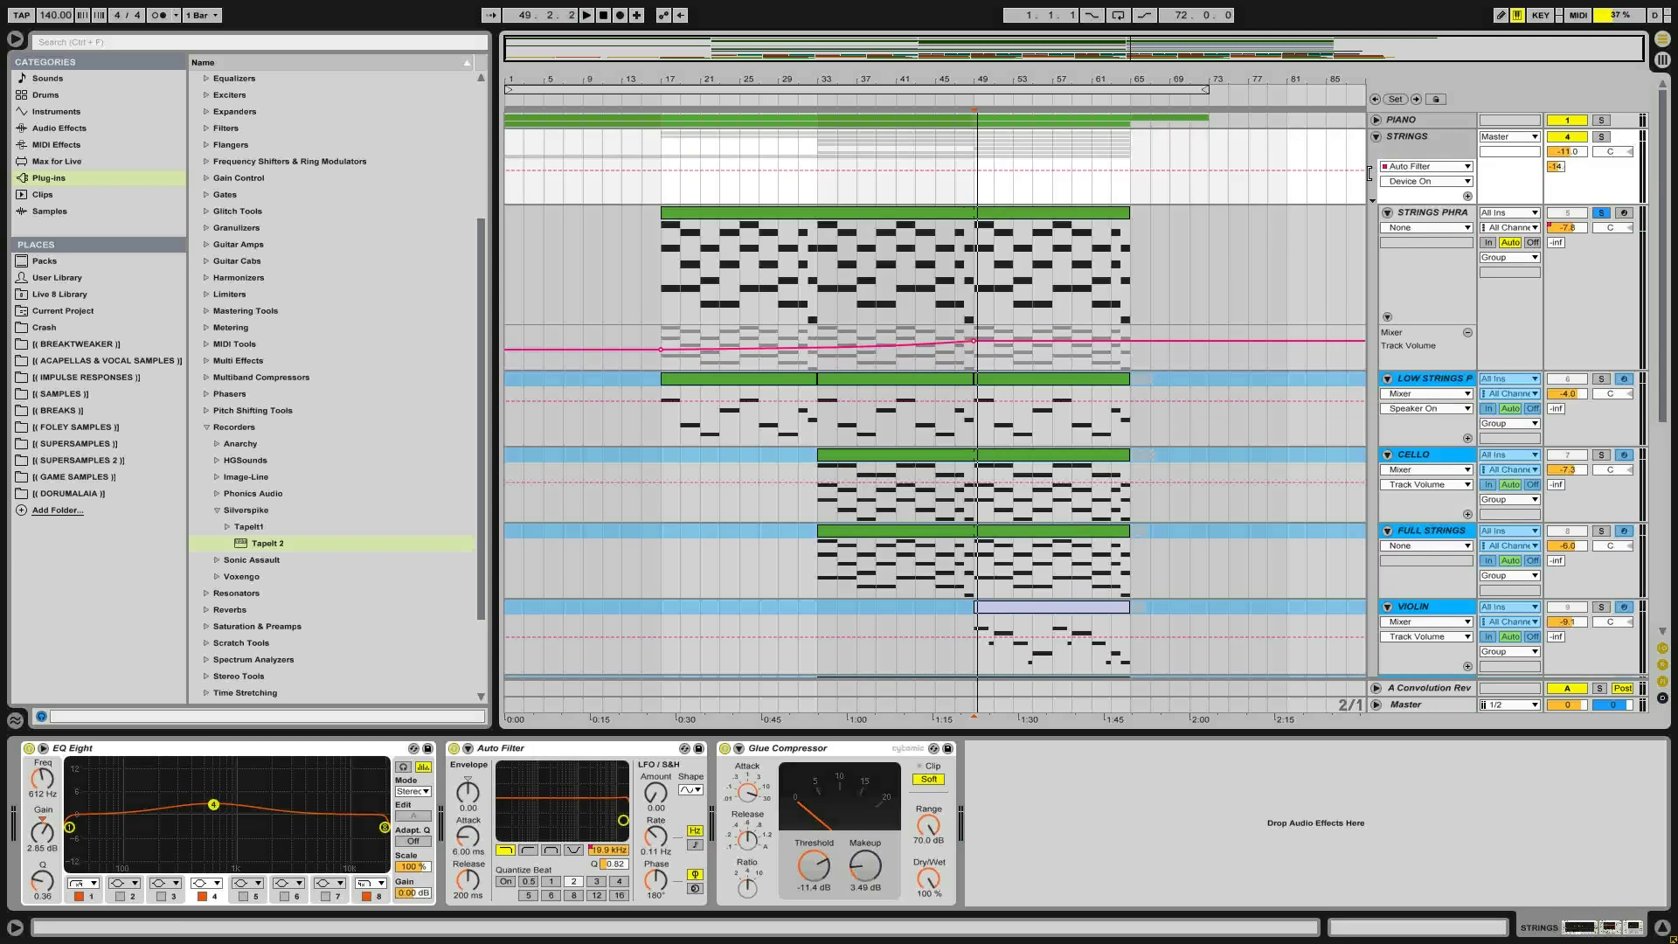
click(1388, 213)
click(1387, 213)
drag(1425, 322, 1449, 263)
Unfreeze the LOW STRINGS PHRASE track and play it soloed from bar 17
click(1427, 319)
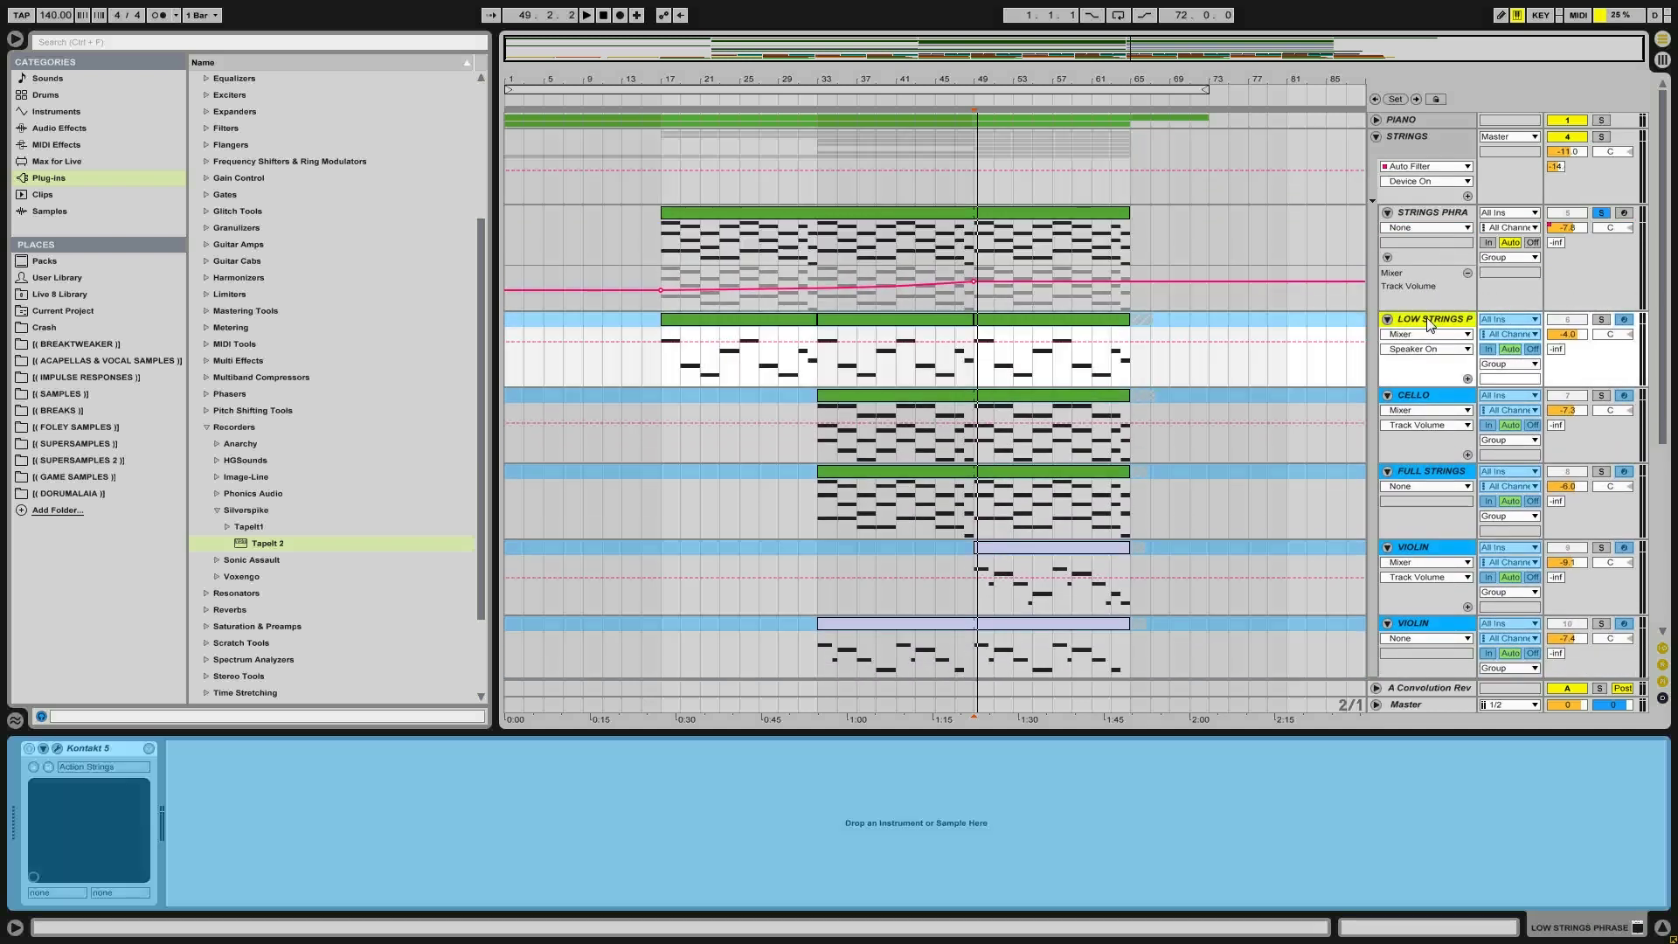
right_click(1427, 318)
click(1464, 425)
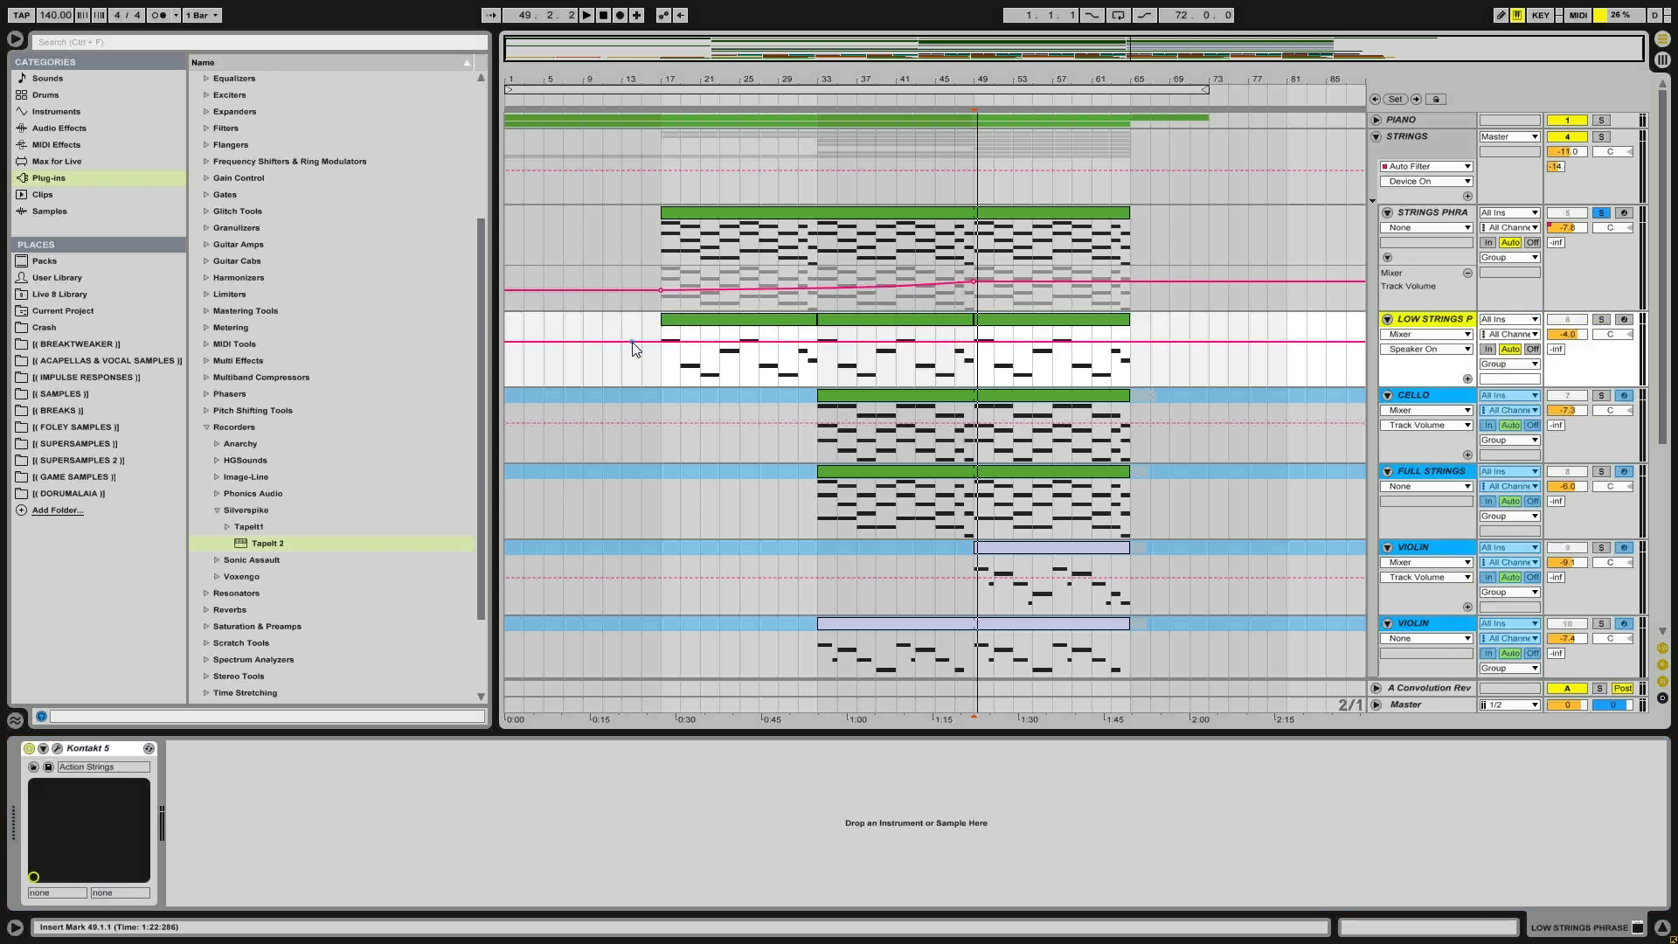
click(664, 360)
click(1601, 320)
key(space)
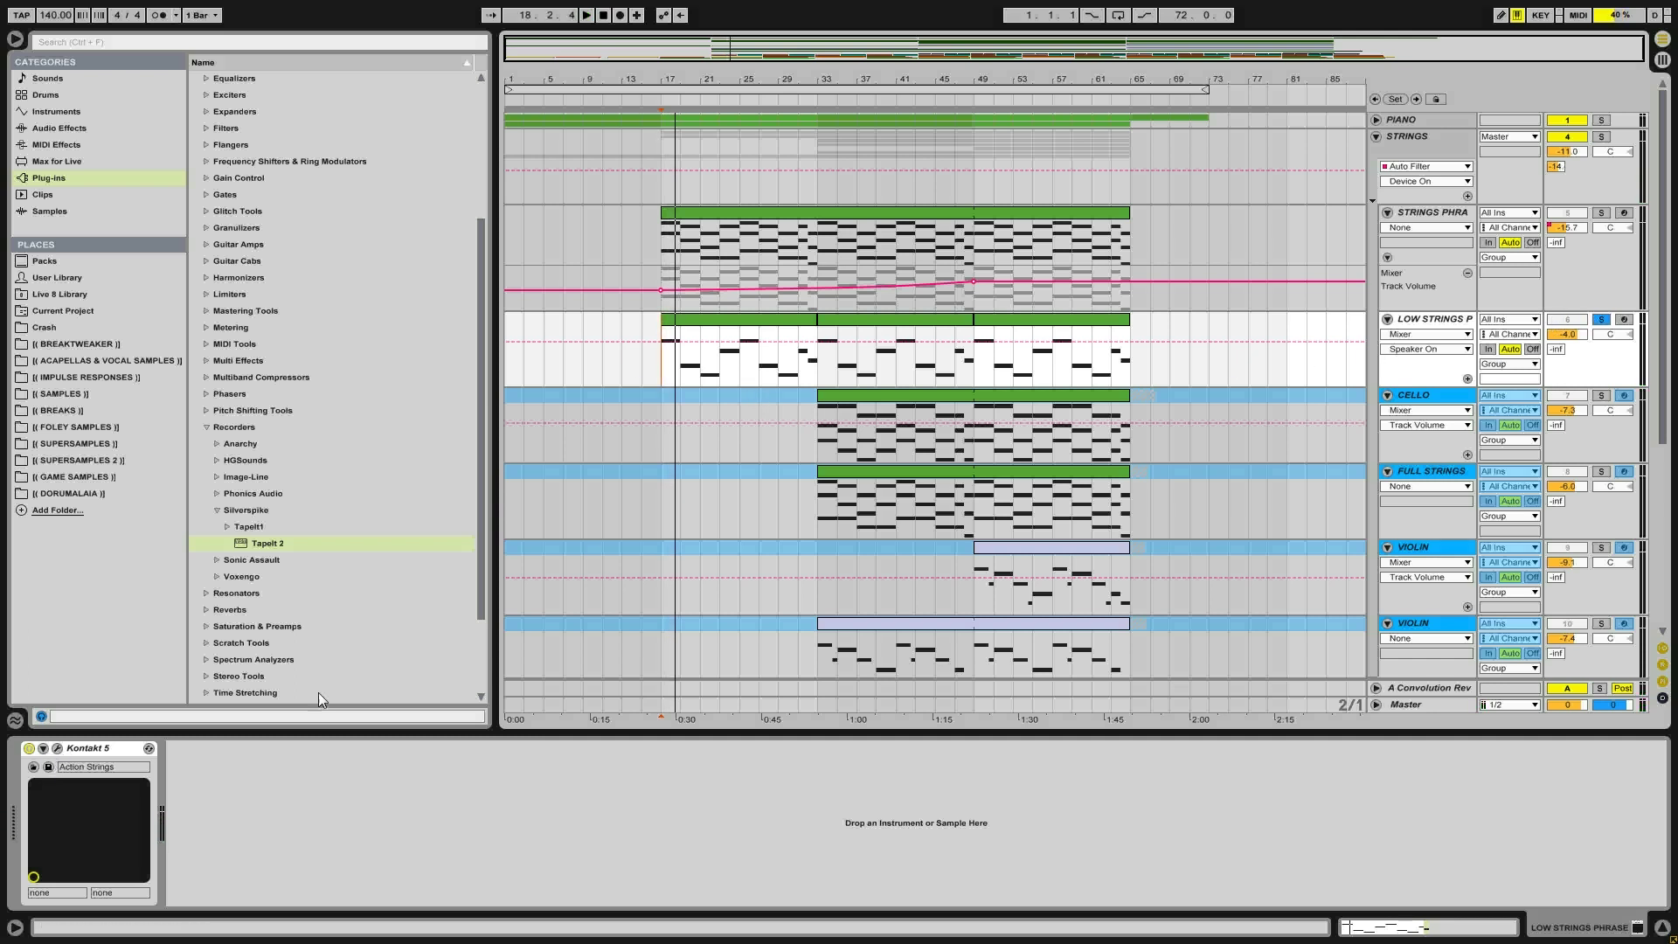
Show the Basic Bulgarian Low theme in the LOW STRINGS PHRASE track's Kontakt window, then close the window
click(57, 749)
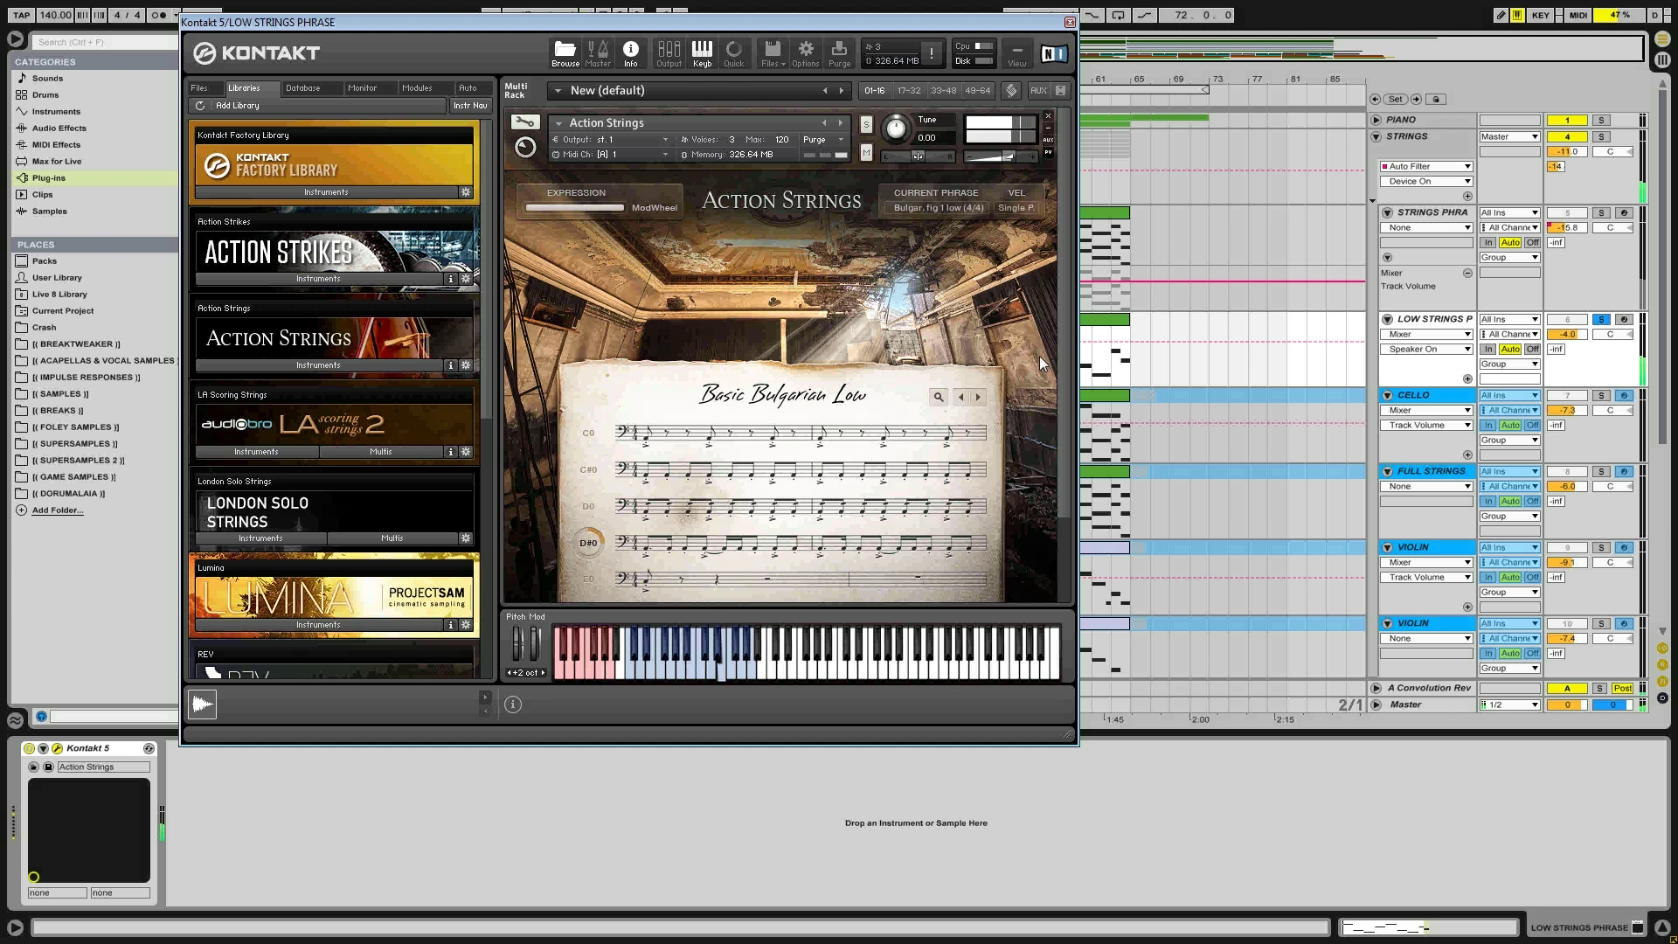
drag(987, 32, 1093, 74)
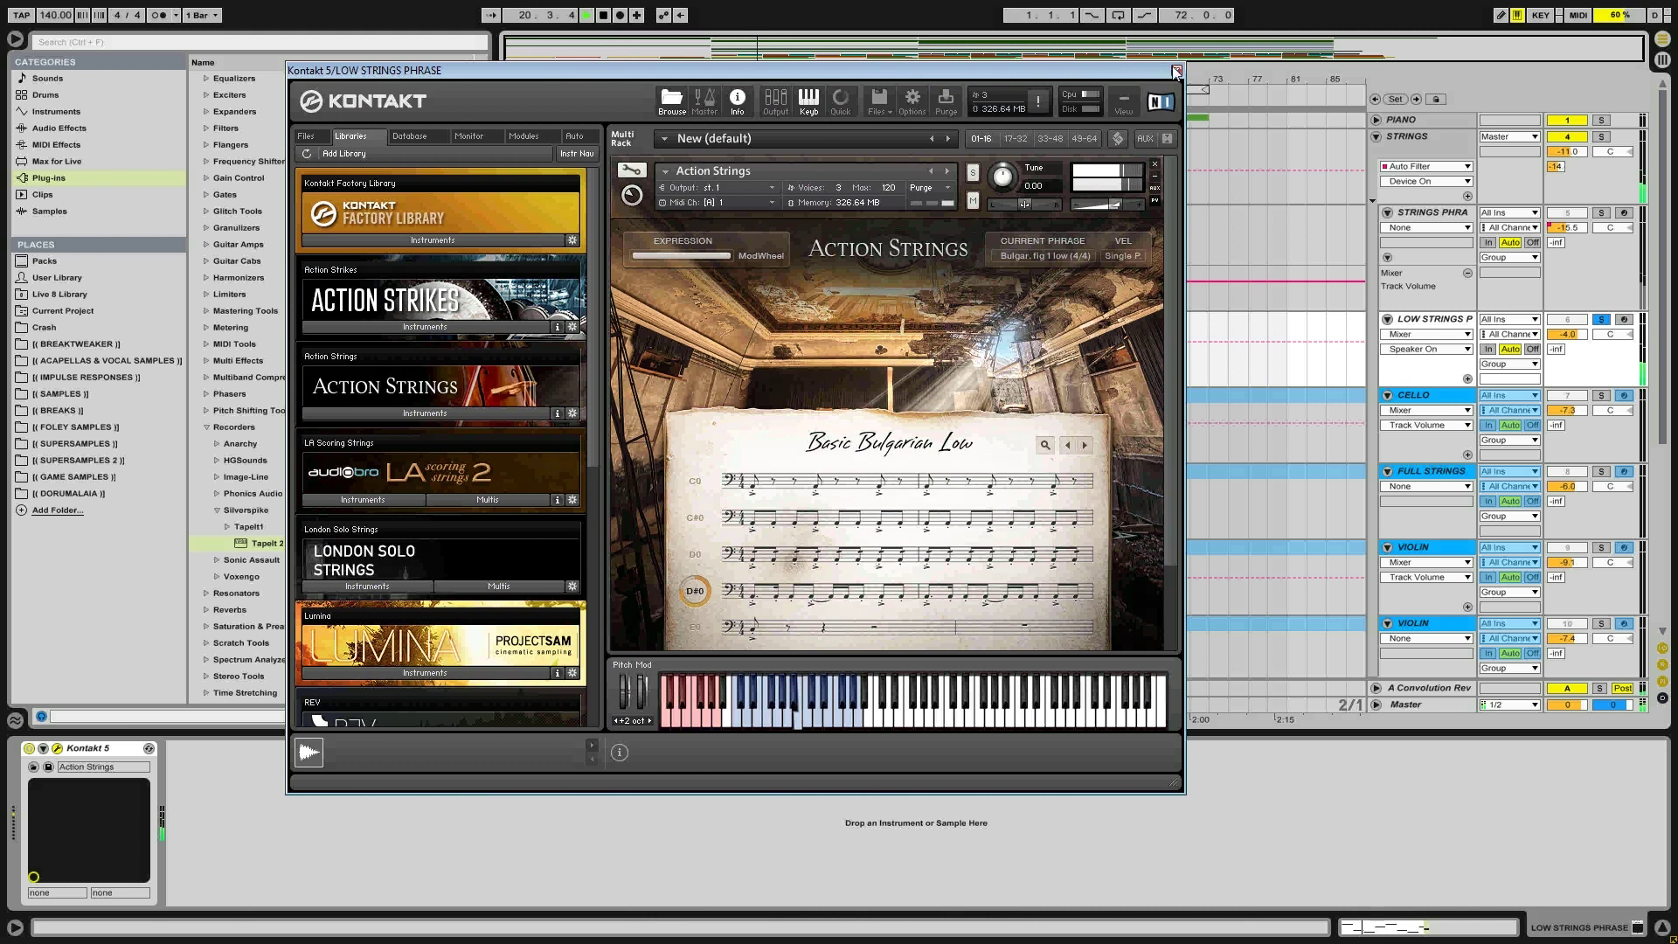
click(1176, 69)
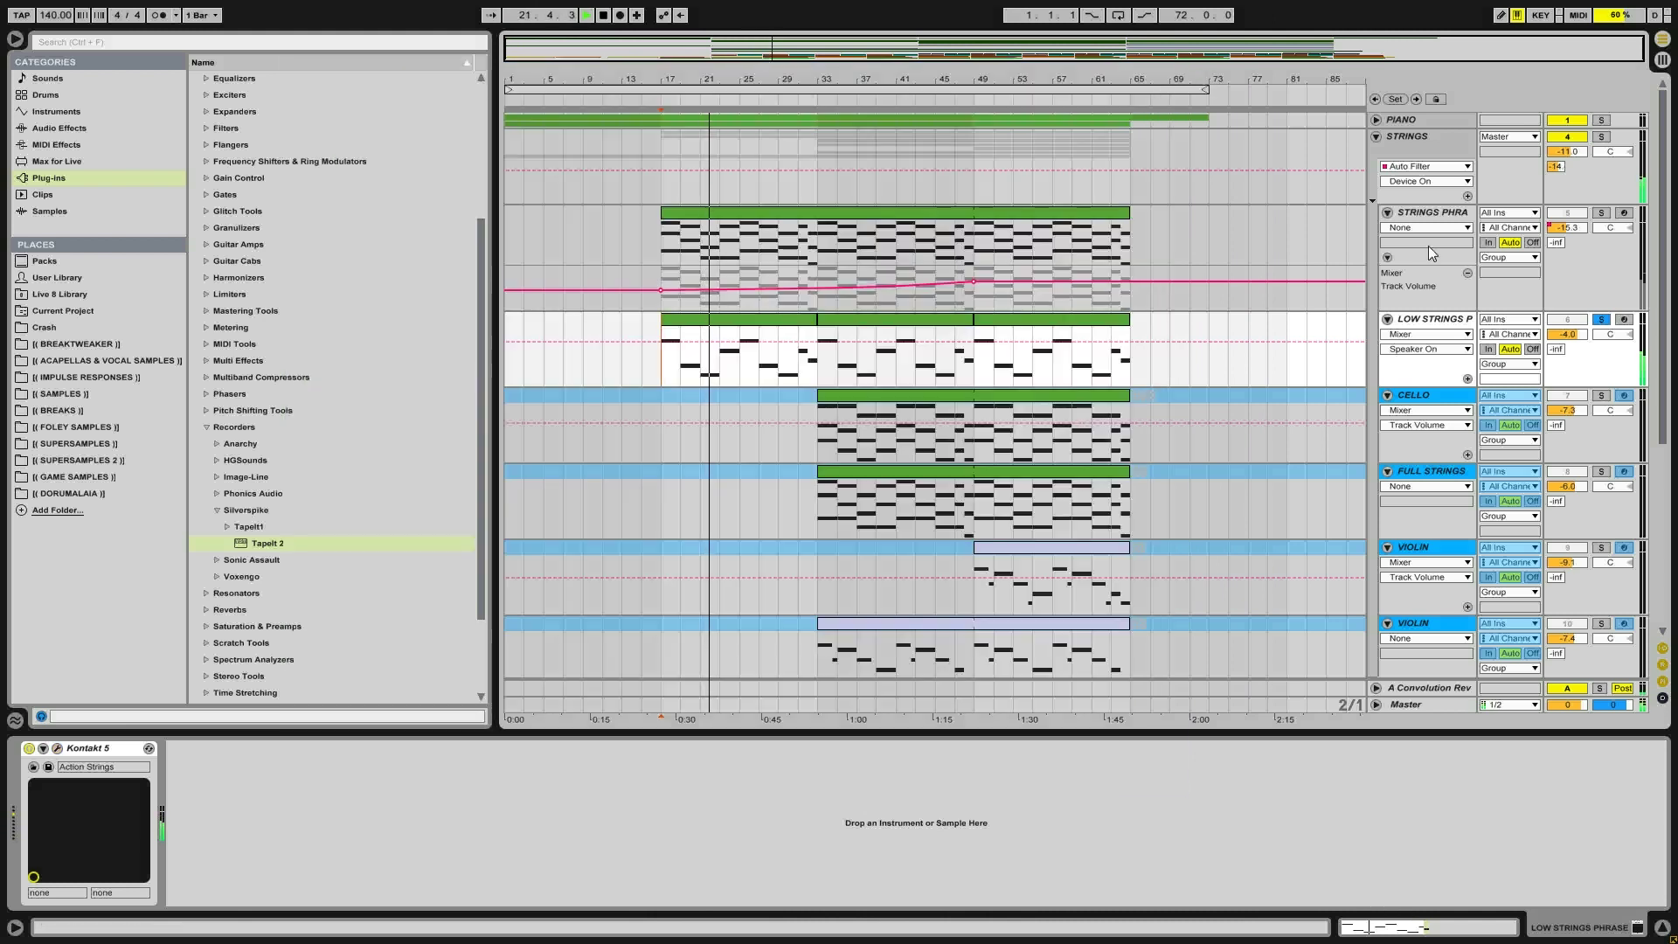
Solo STRINGS PHRASE together with LOW STRINGS PHRASE, audition both from bar 49, and return the insert marker to bar 17
click(1606, 215)
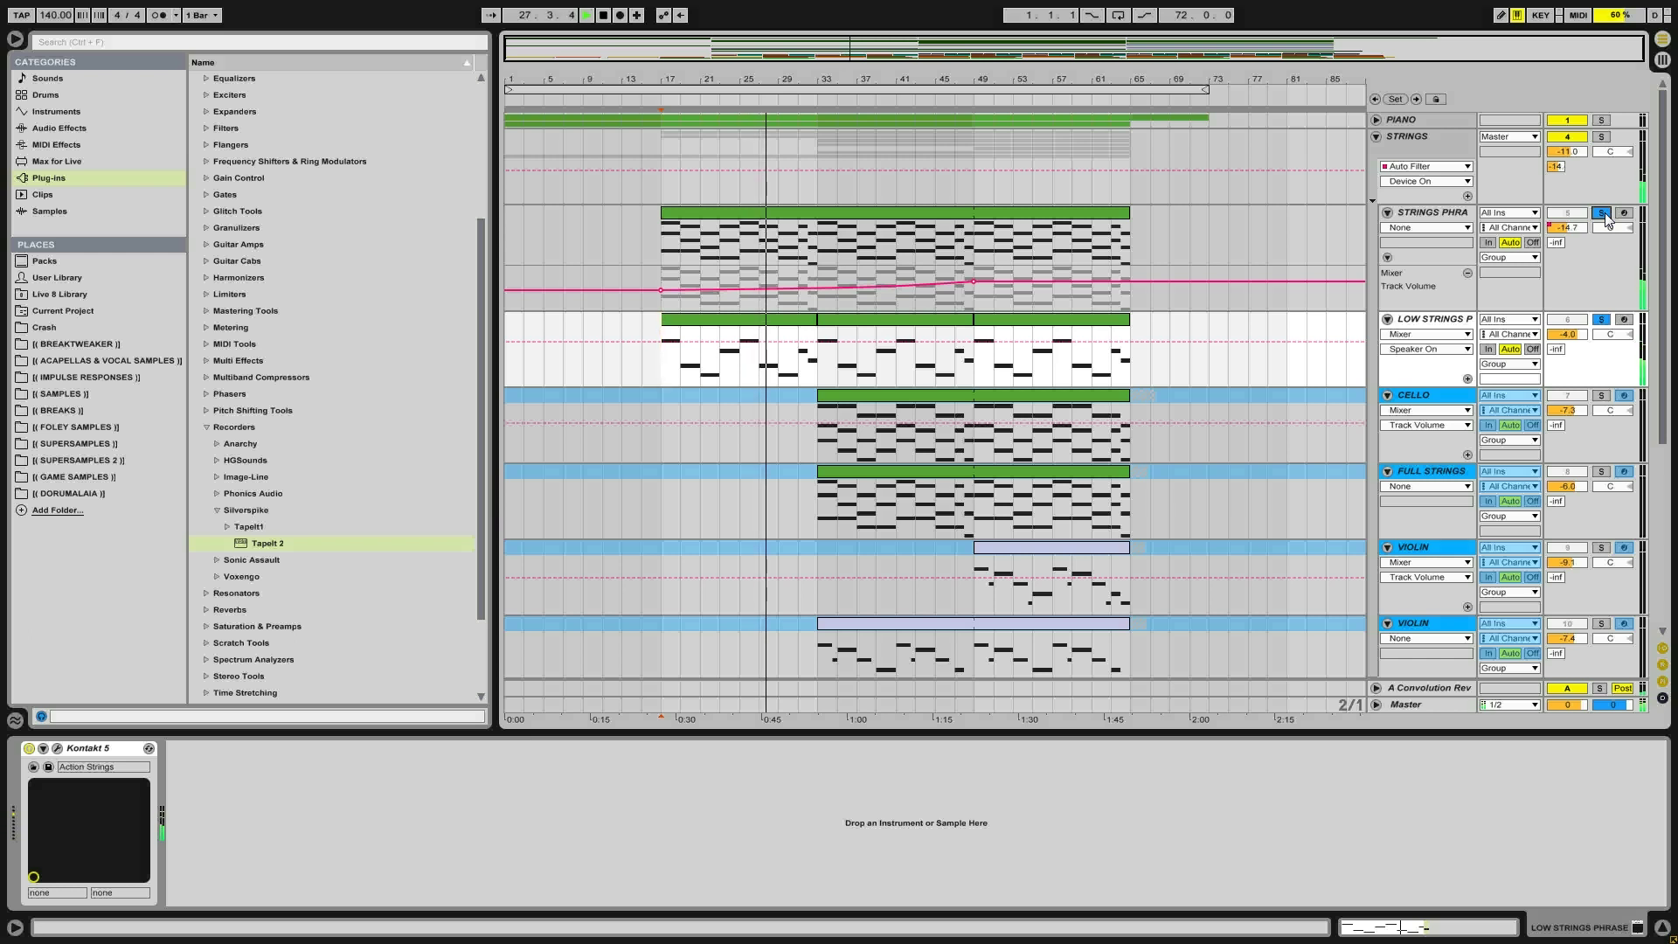
click(978, 243)
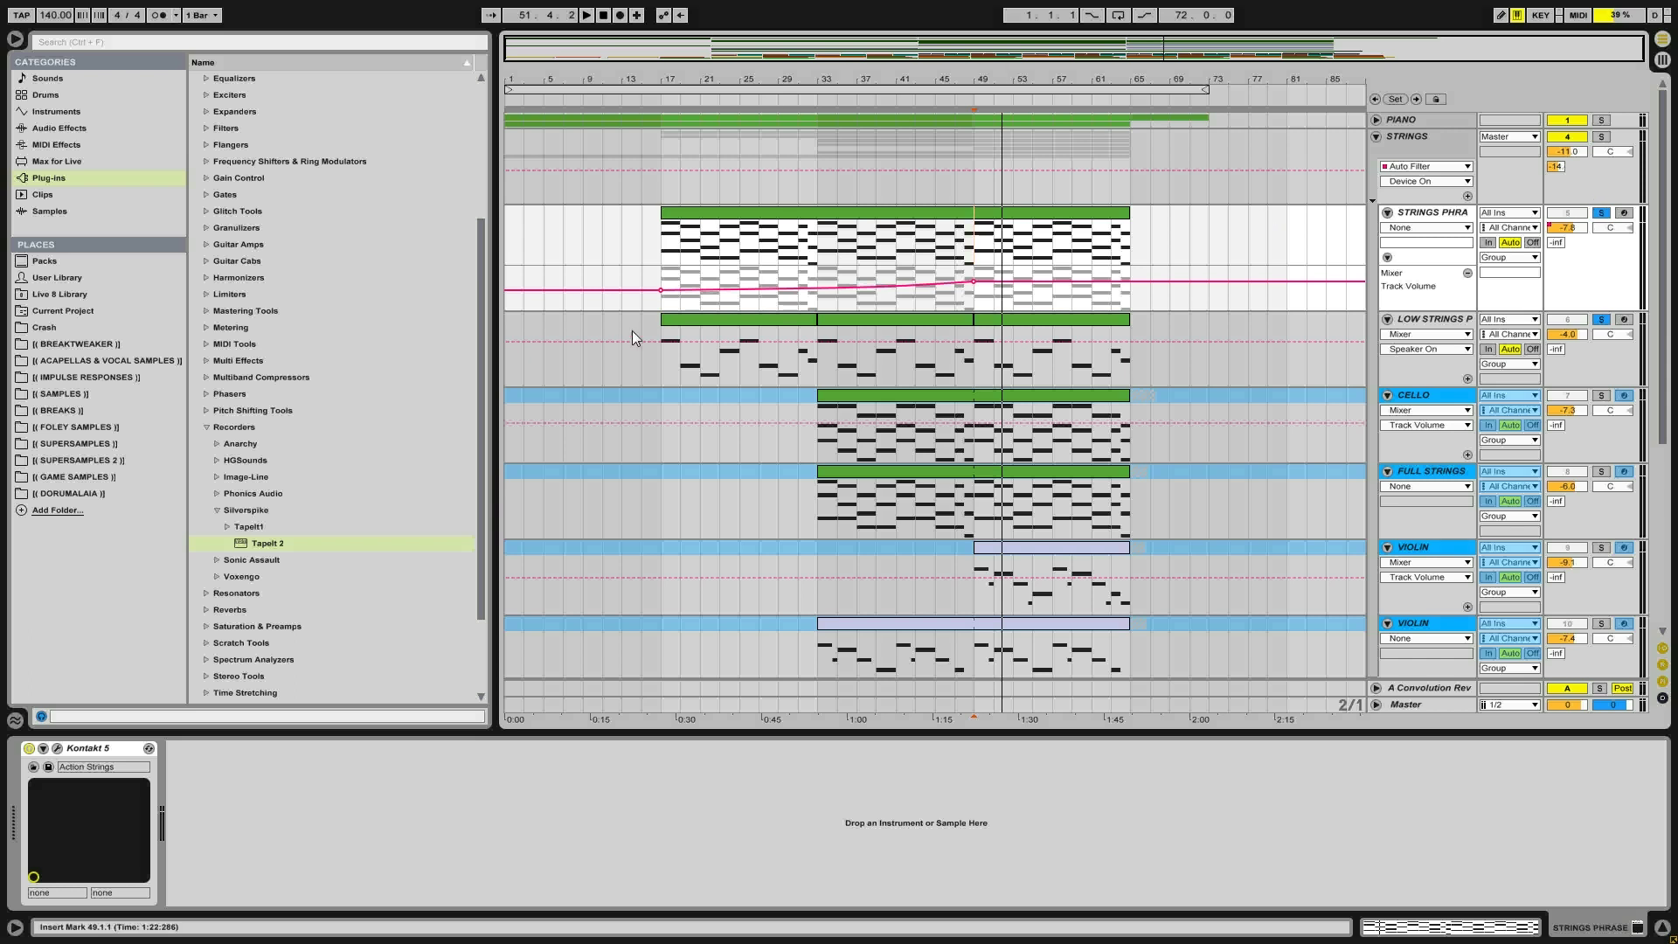
click(655, 245)
key(space)
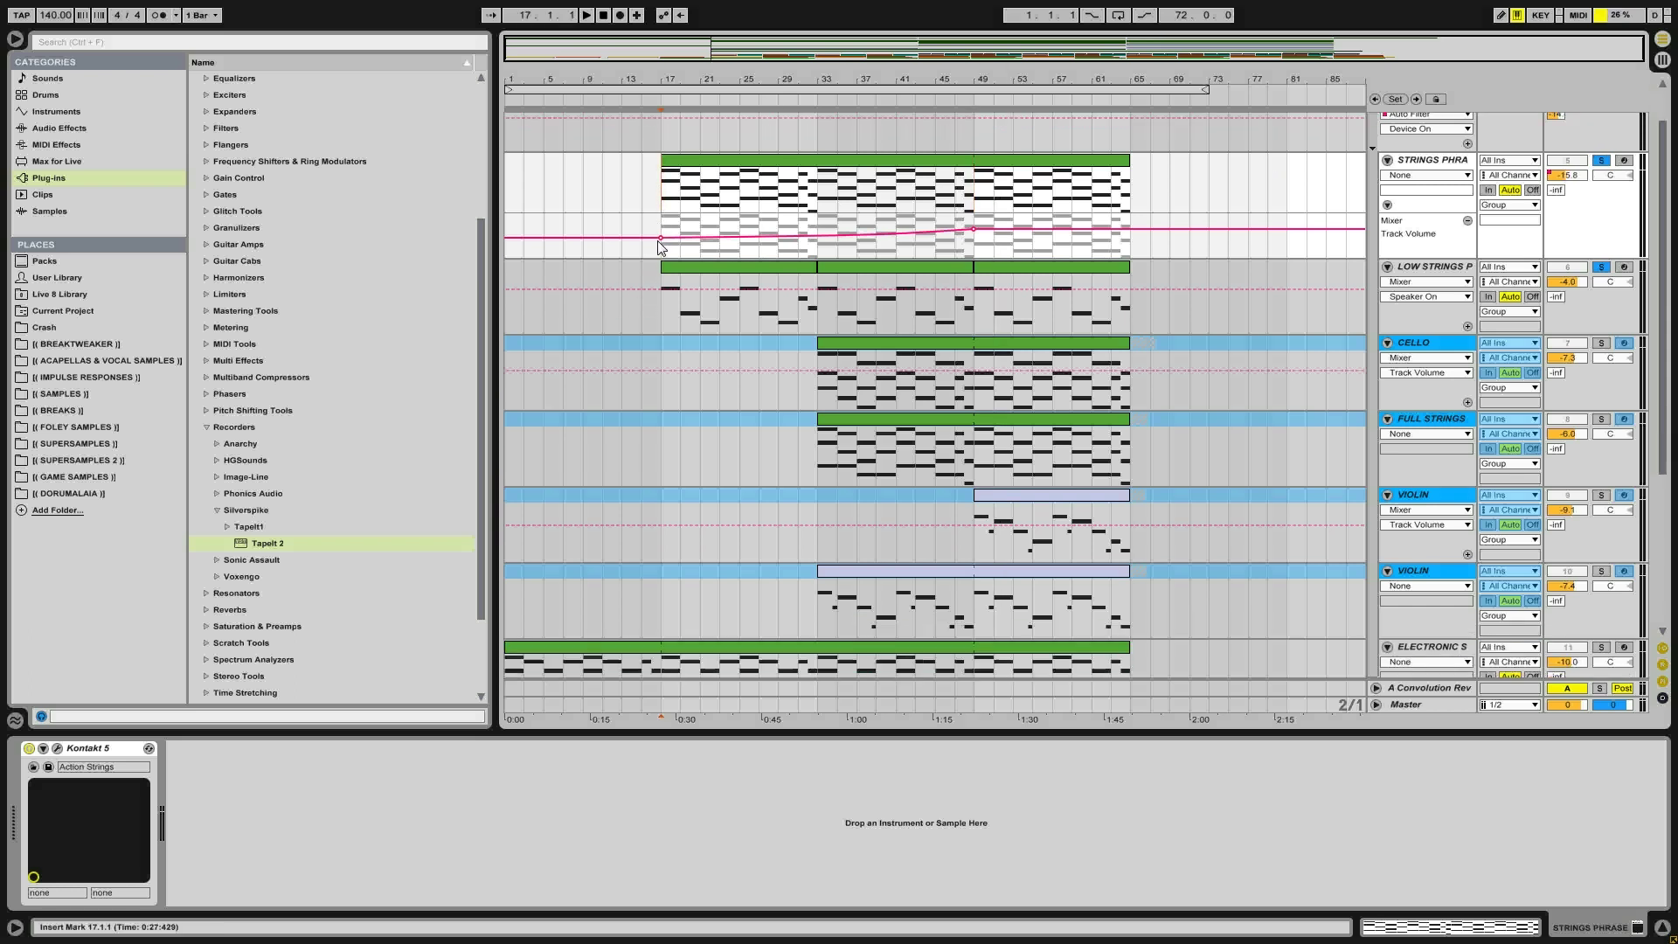
Collapse the STRINGS group and expand the WINDS group to show its tracks and devices
click(1376, 138)
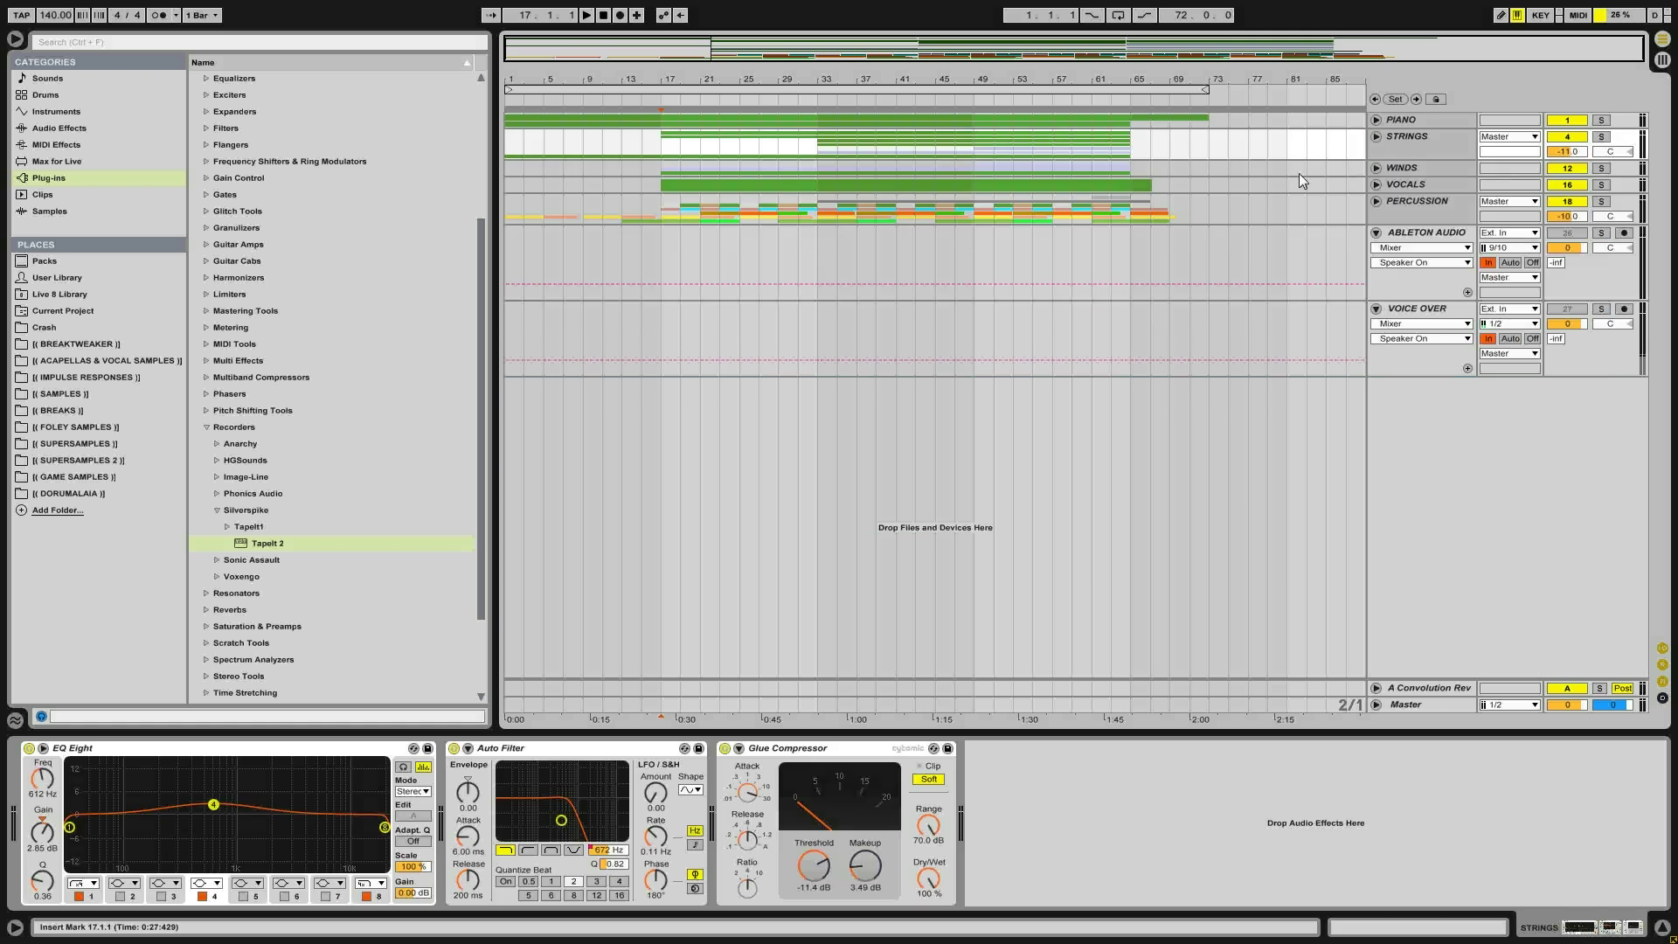
click(659, 165)
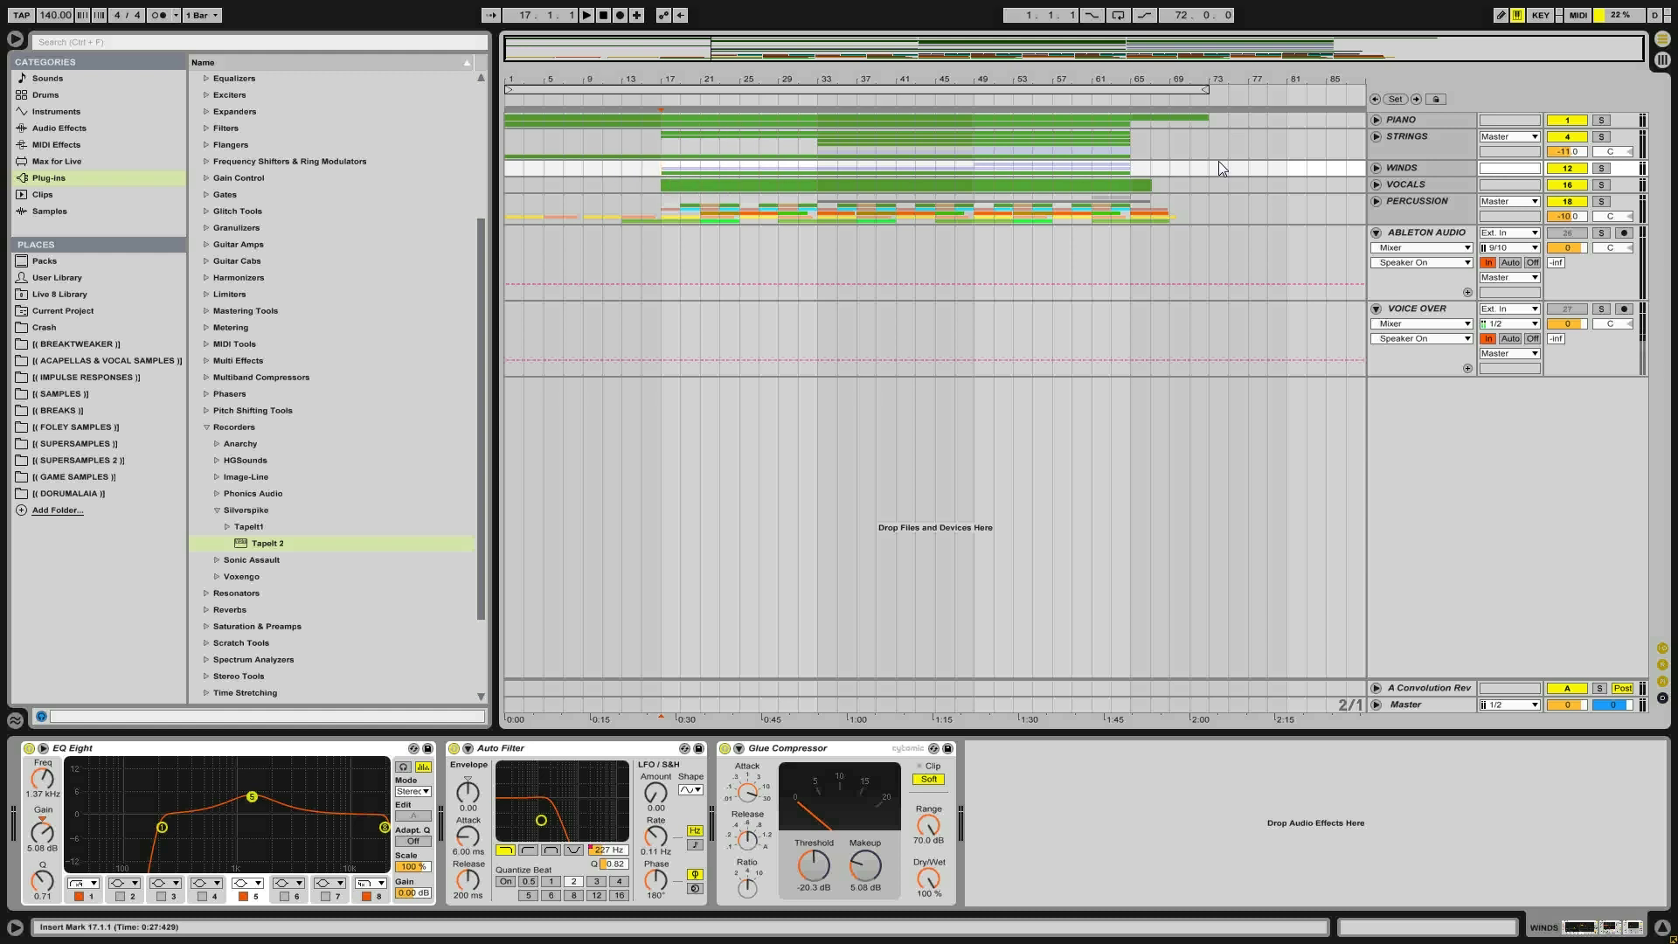
click(1376, 169)
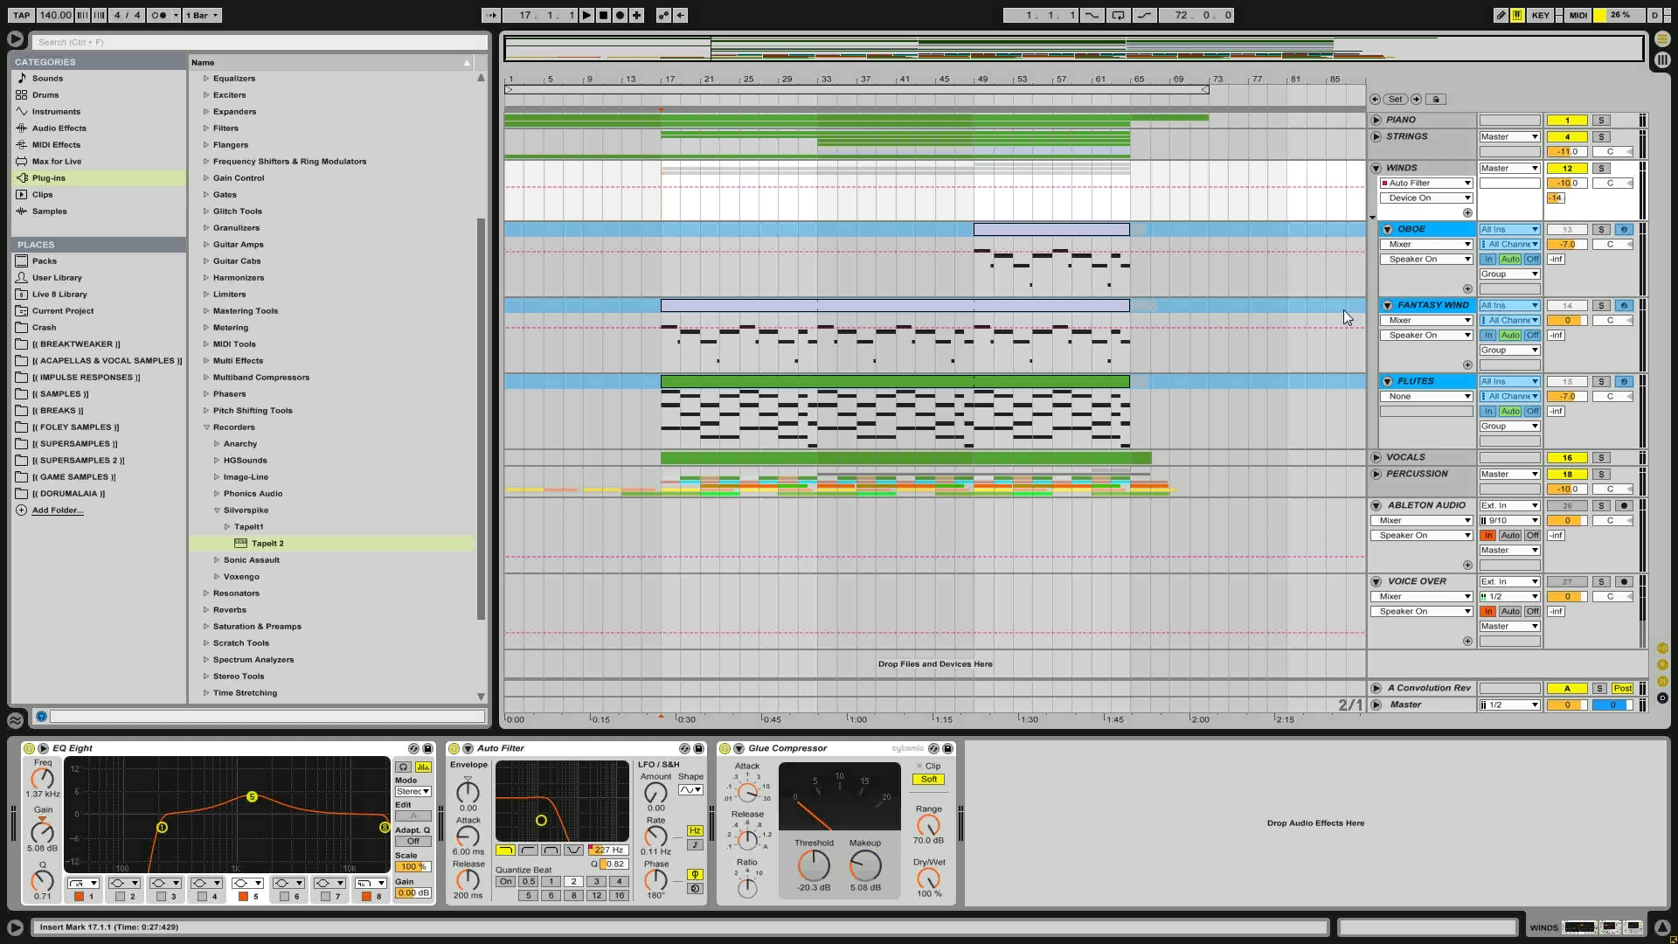
Unfreeze the FANTASY WIND track and audition its MIDI clip soloed from bar 17 with the notes displayed
click(1446, 314)
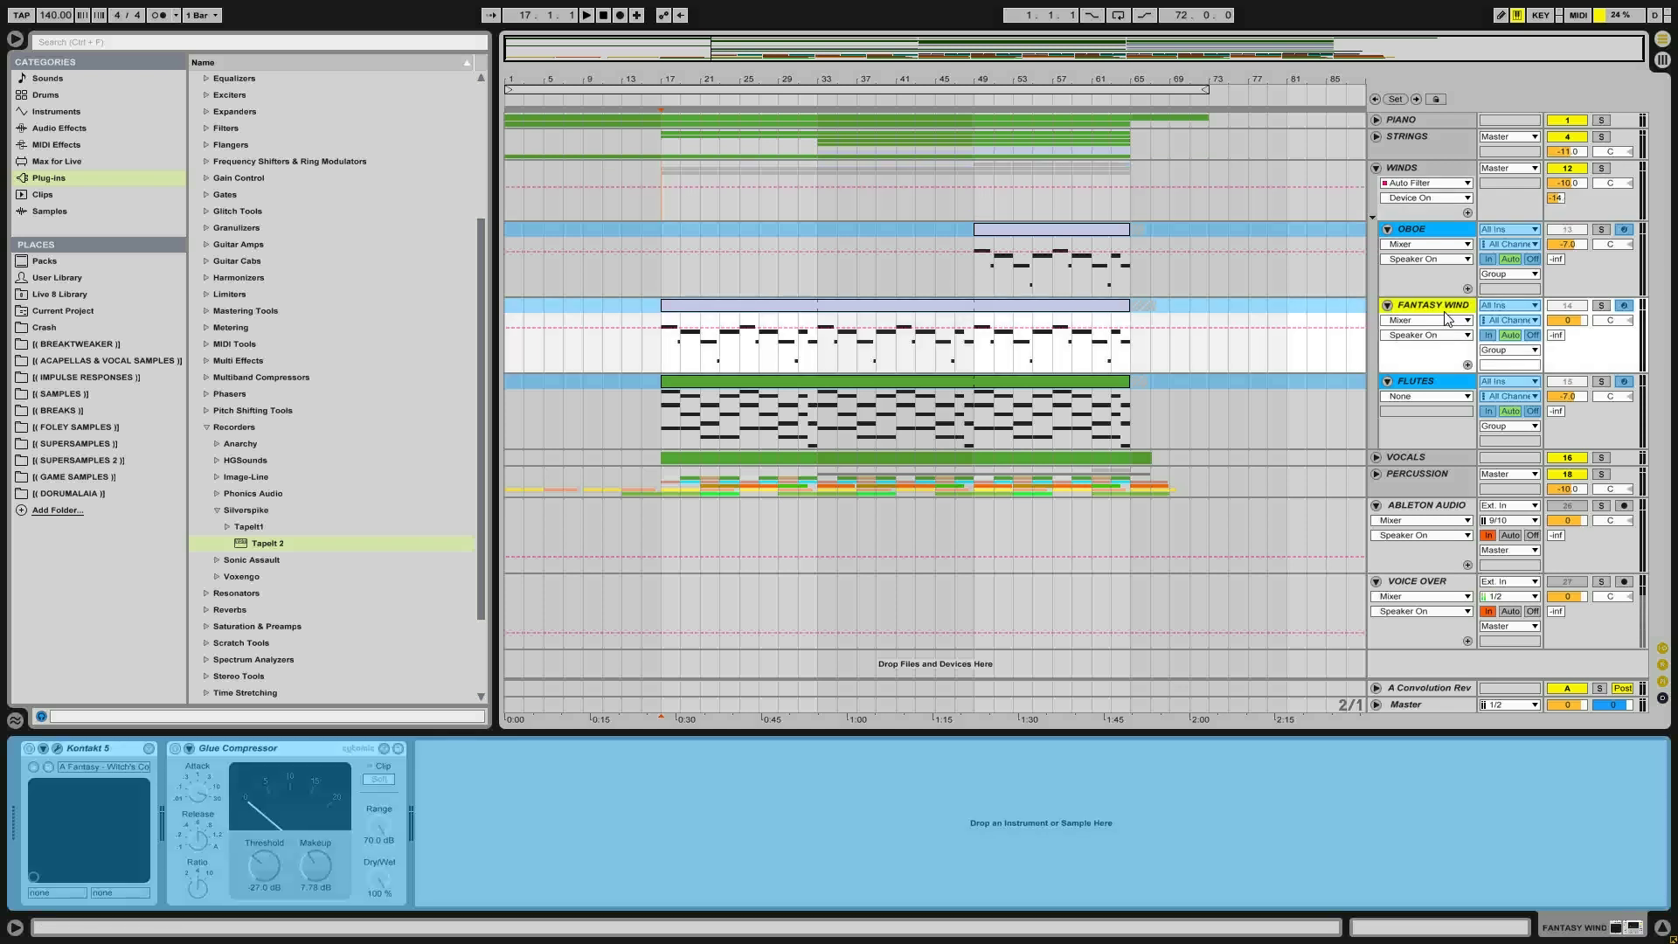
right_click(1447, 318)
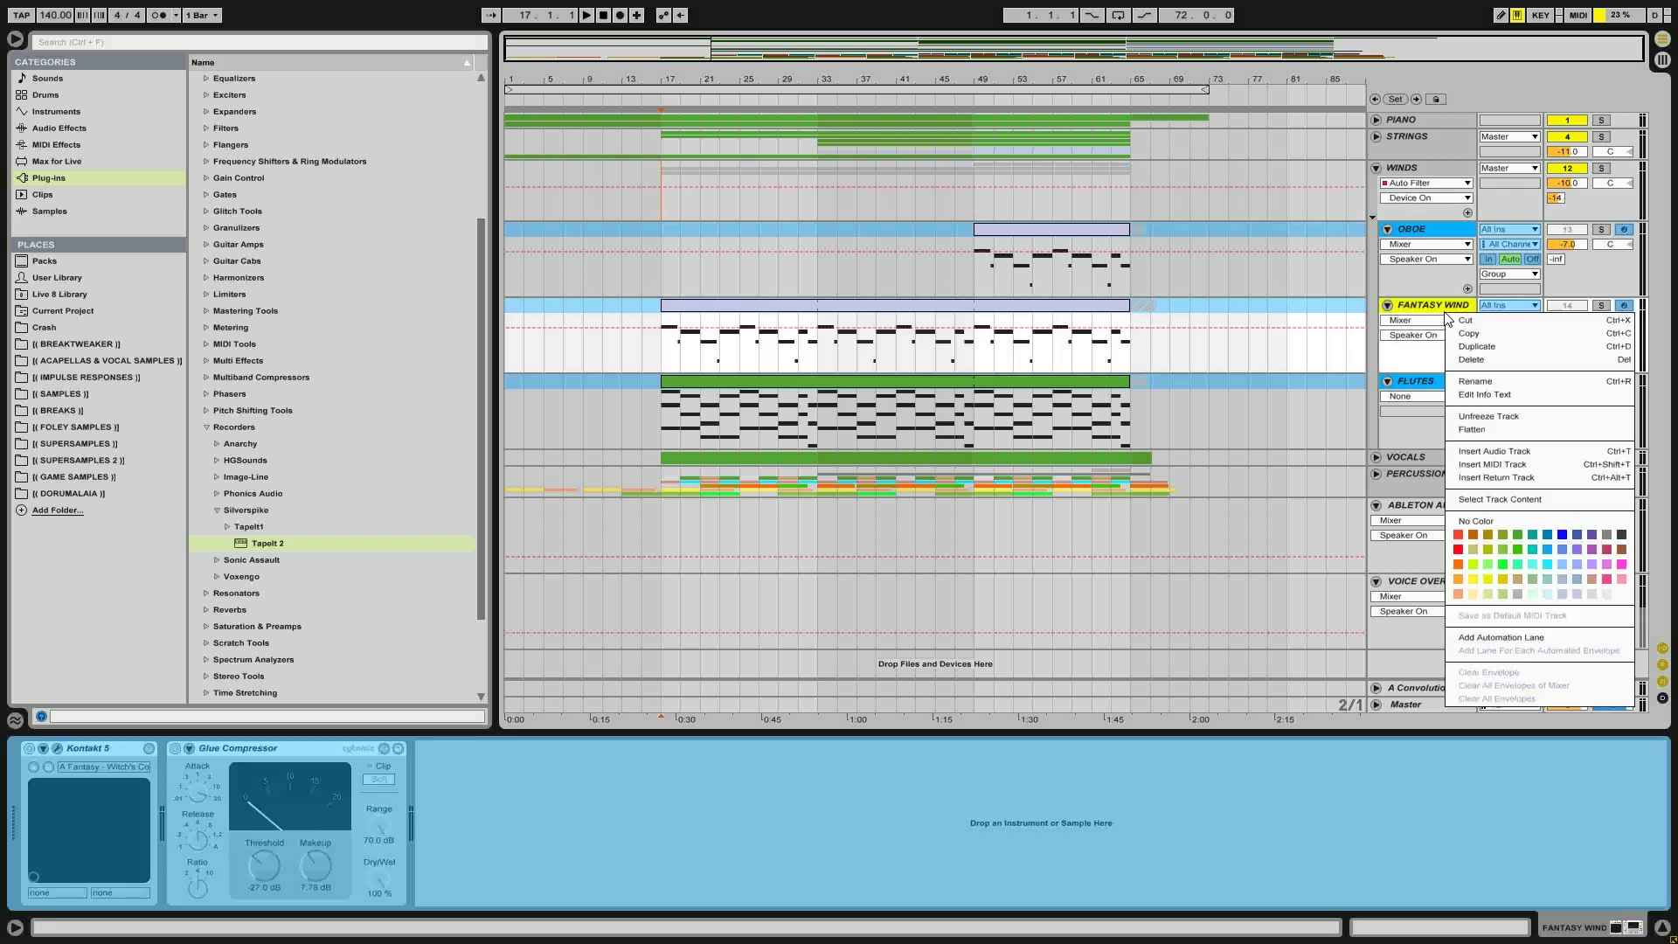
click(1478, 418)
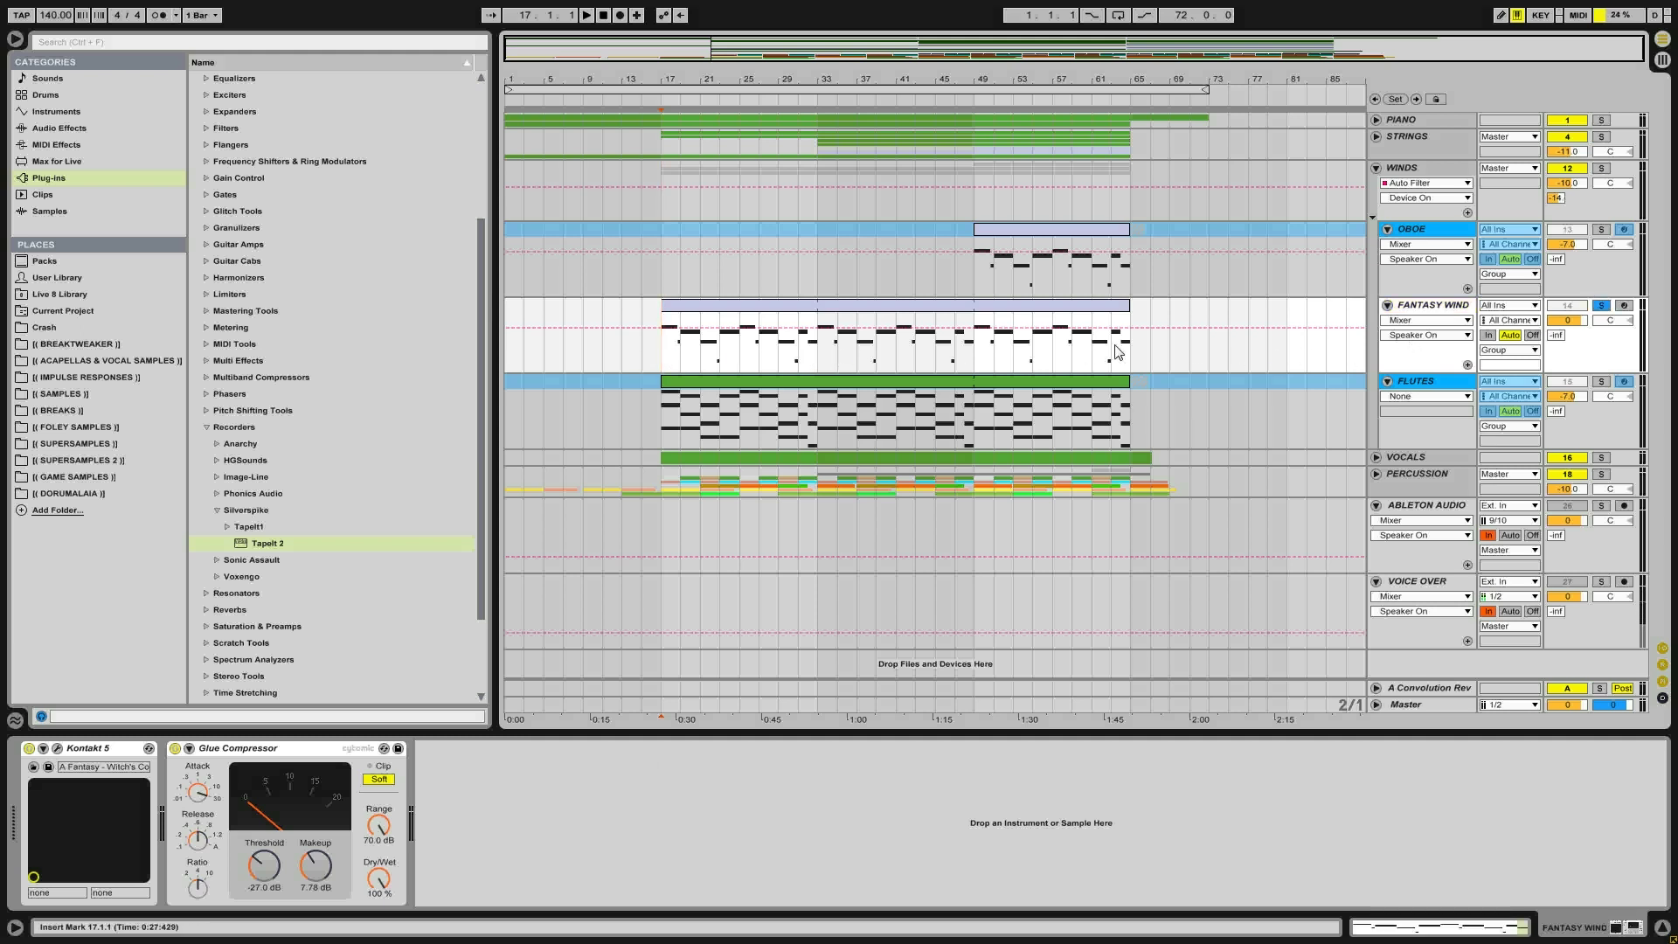
double_click(716, 318)
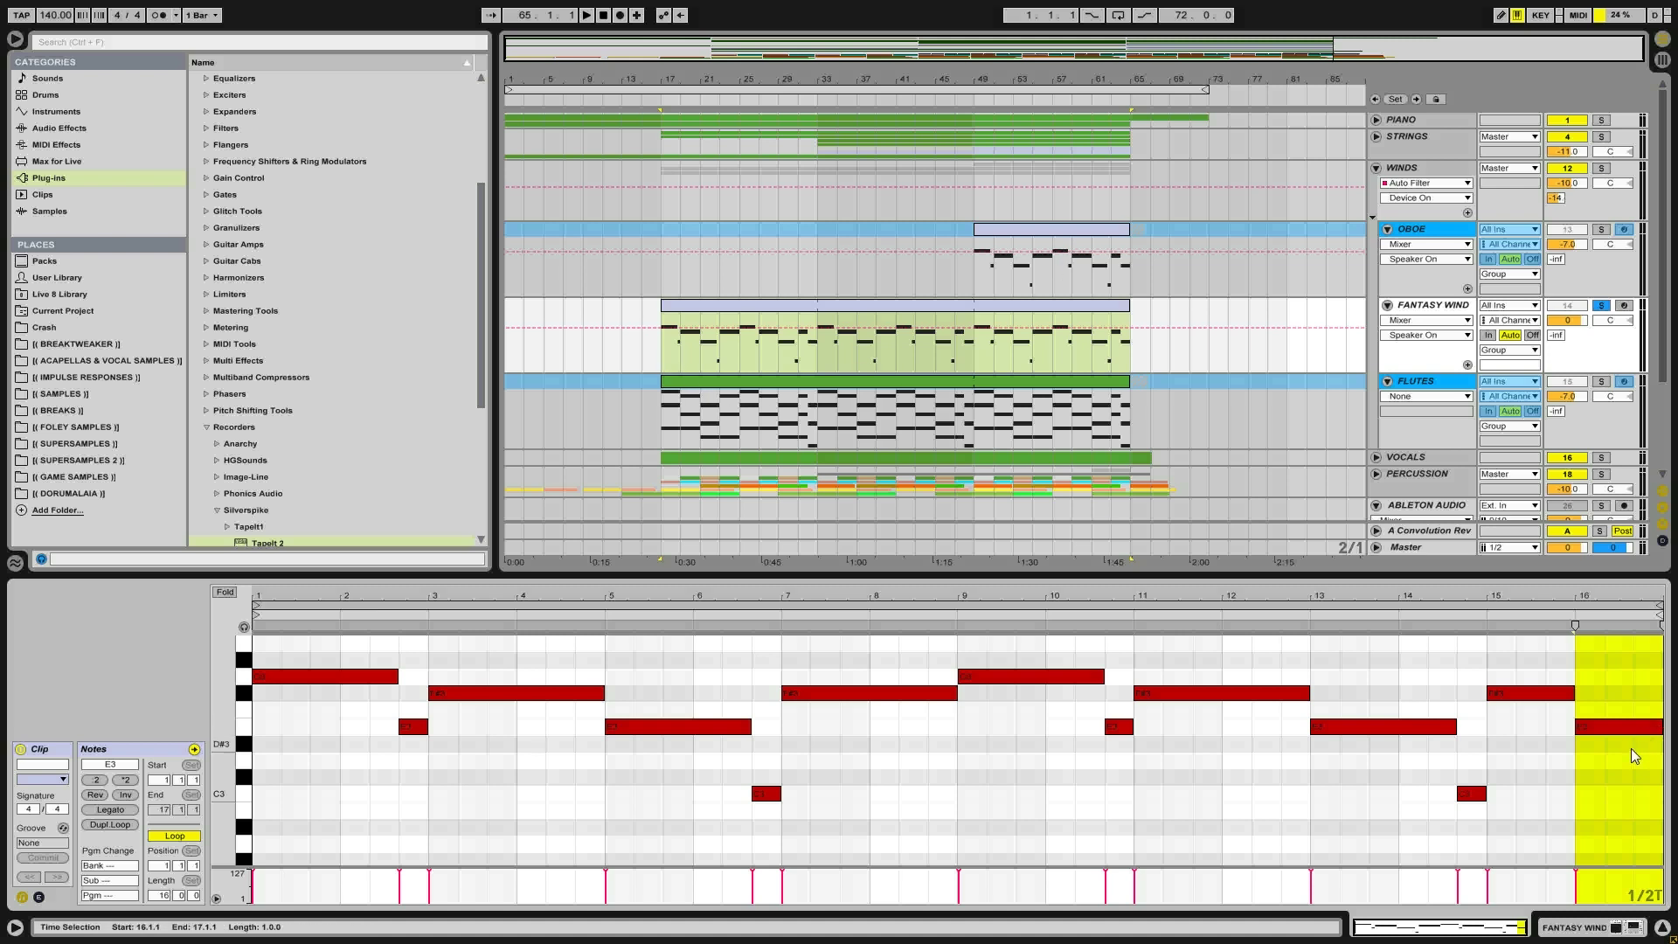
key(space)
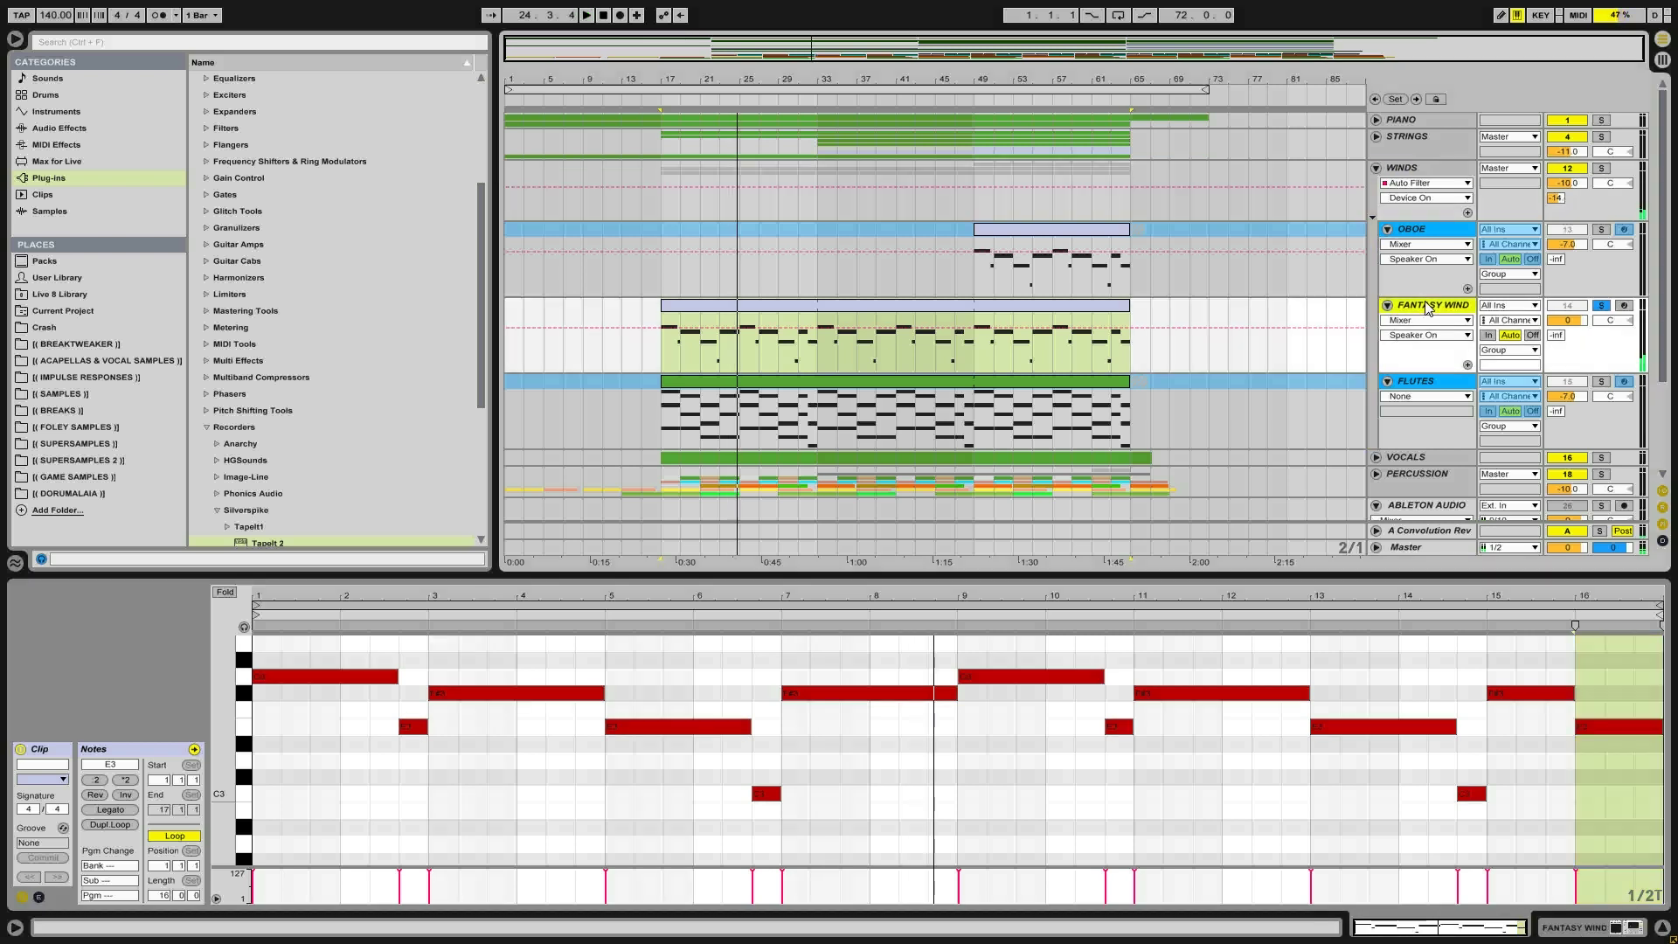
Examine the global, elements and advanced pages of the Lumina patch A Fantasy - Witch's Cottage in Kontakt, and close its window
click(1564, 932)
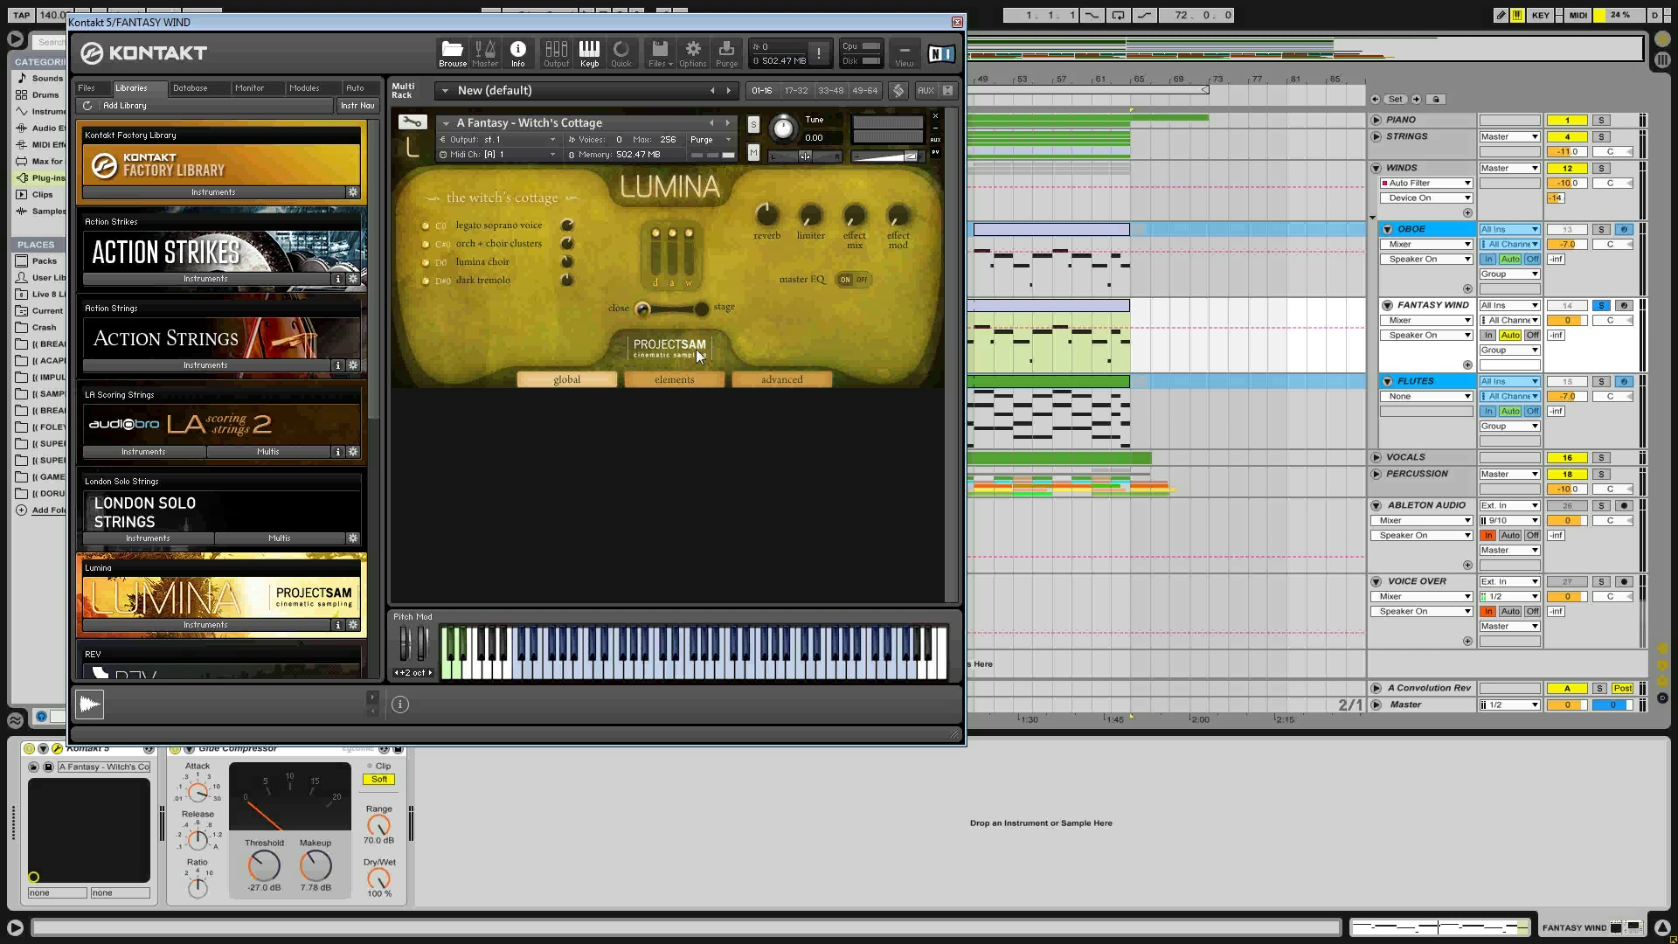
click(657, 379)
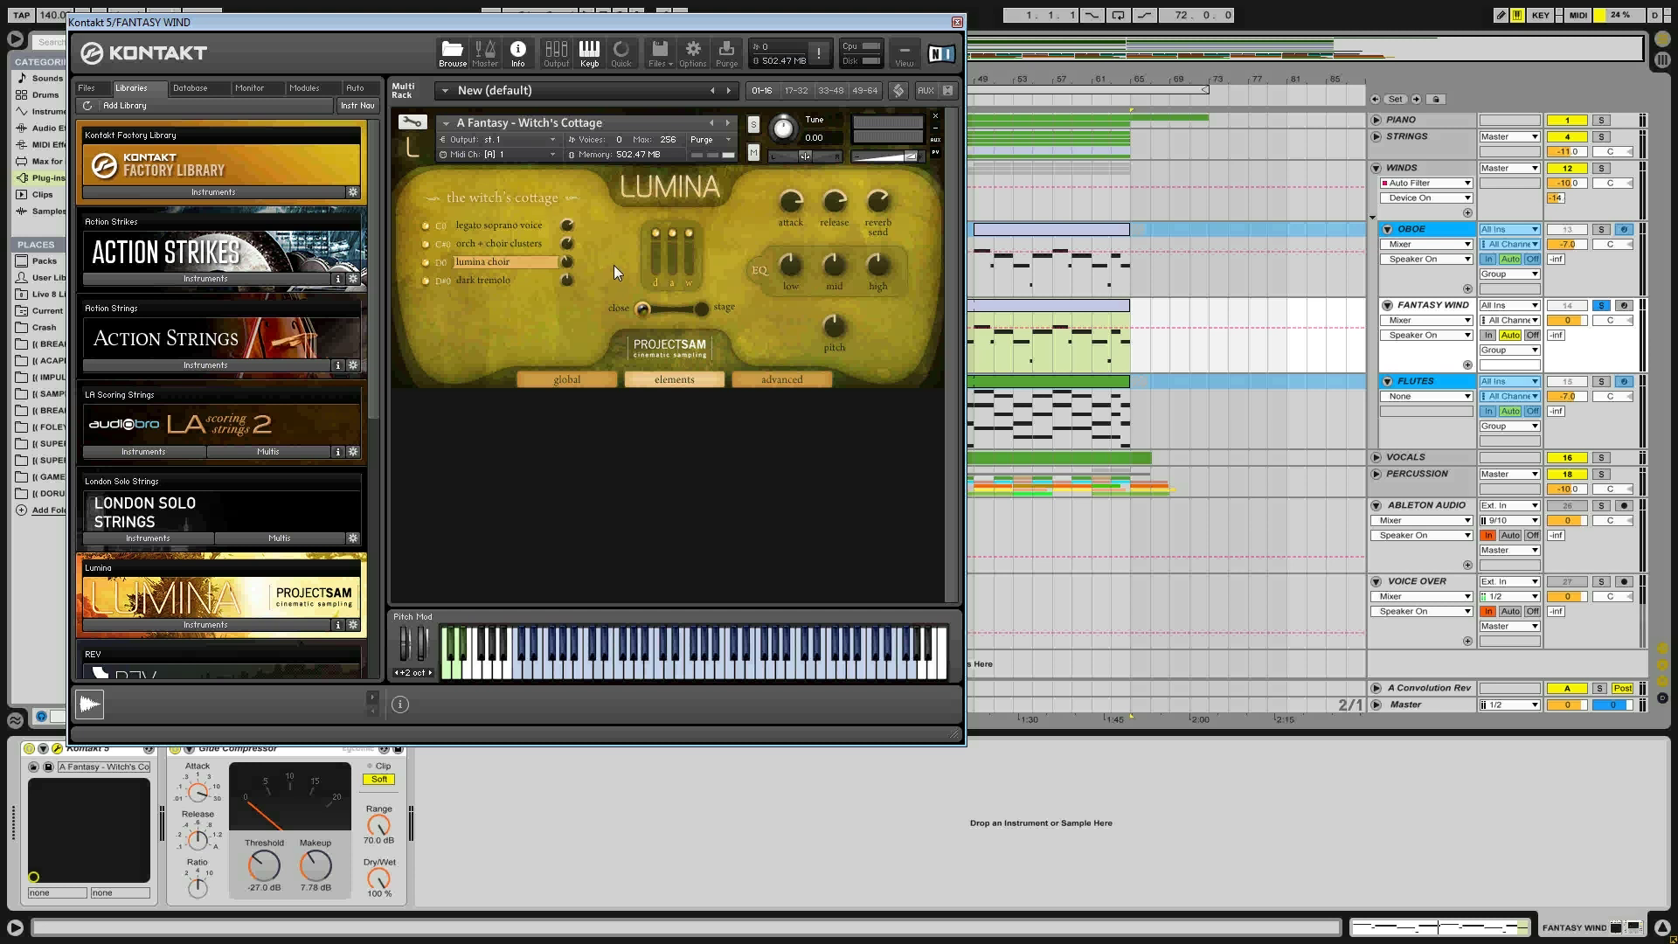
click(759, 381)
click(699, 384)
click(582, 377)
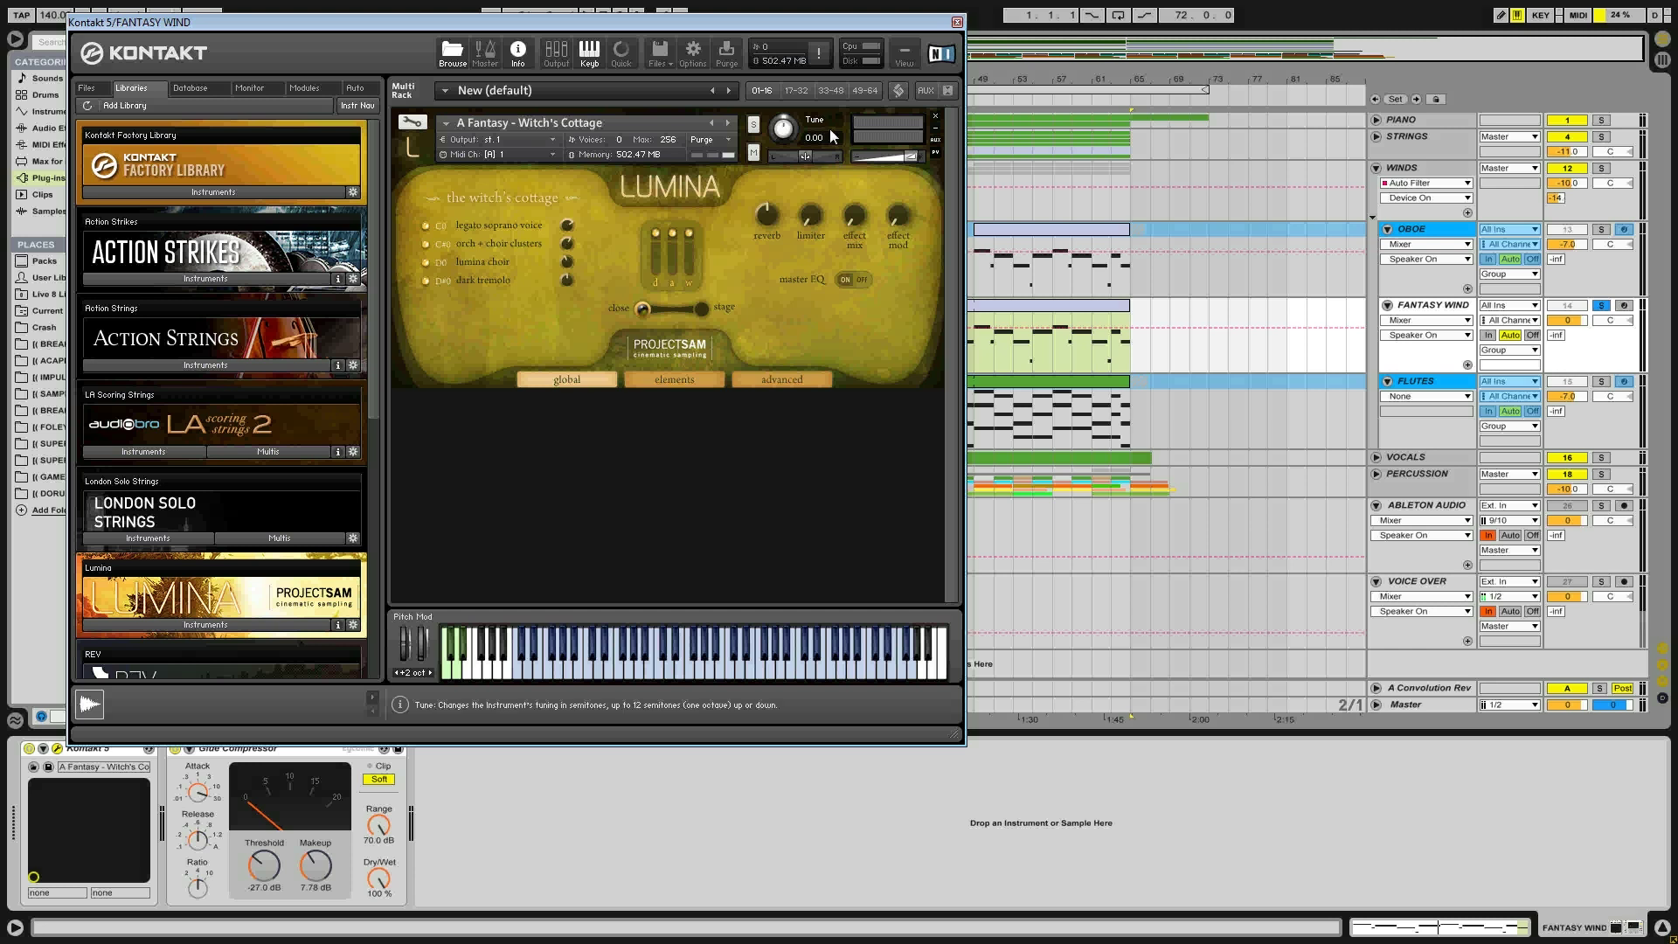
click(957, 23)
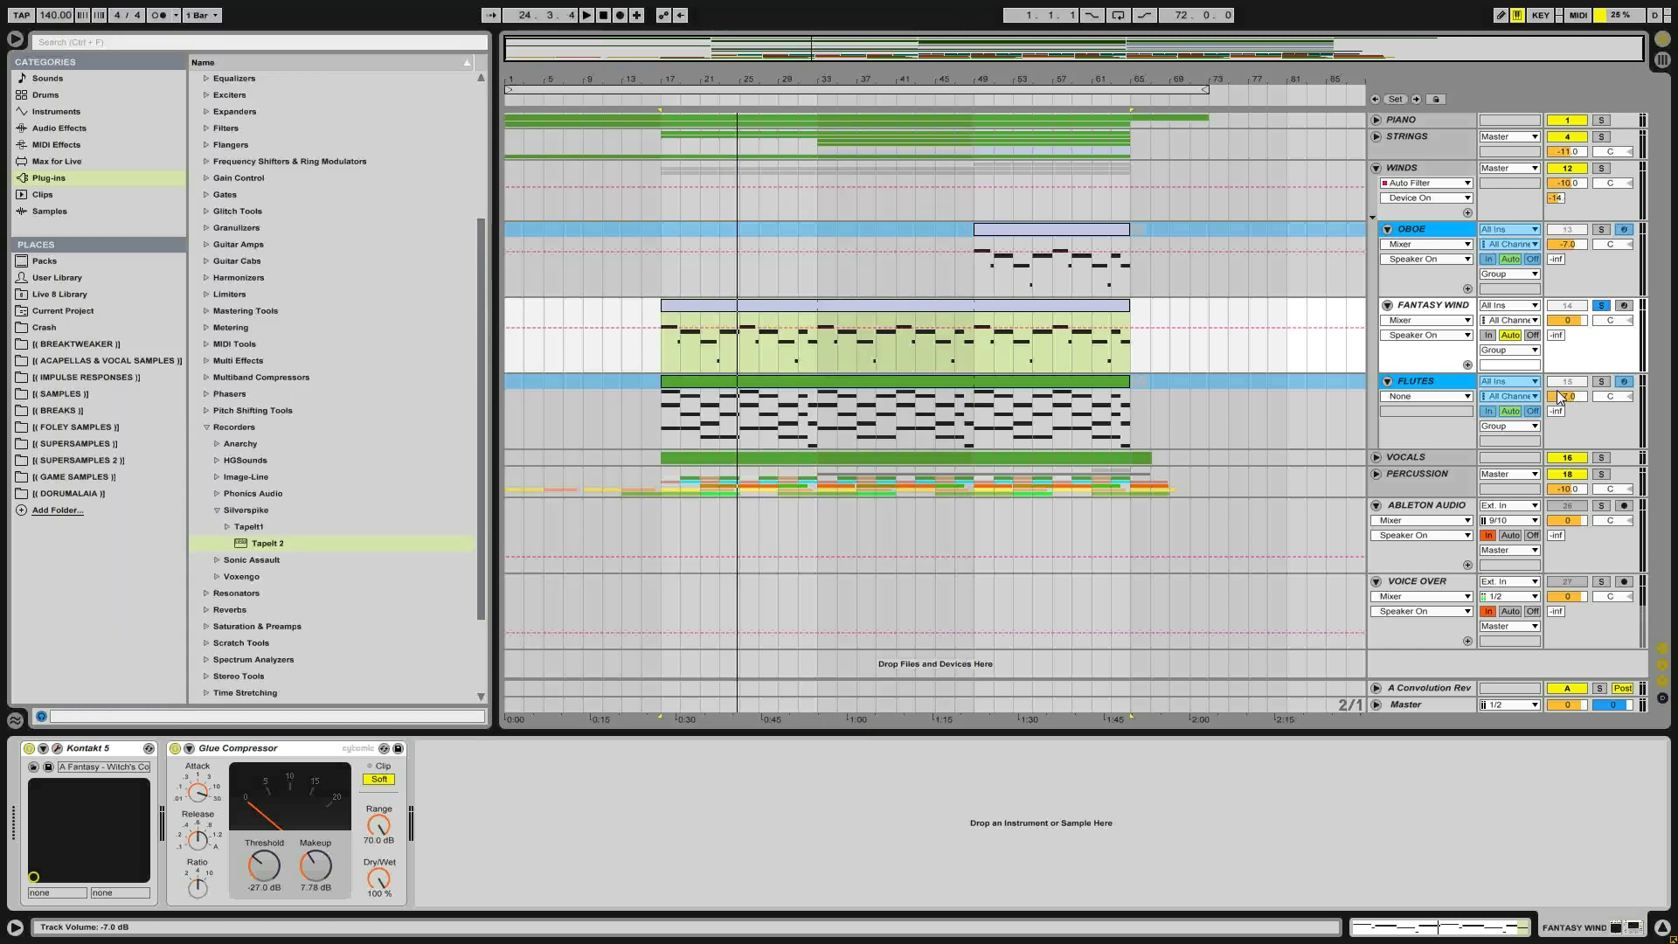
Unfreeze the FLUTES track and play it as the only soloed track from bar 17
click(1416, 382)
right_click(1417, 383)
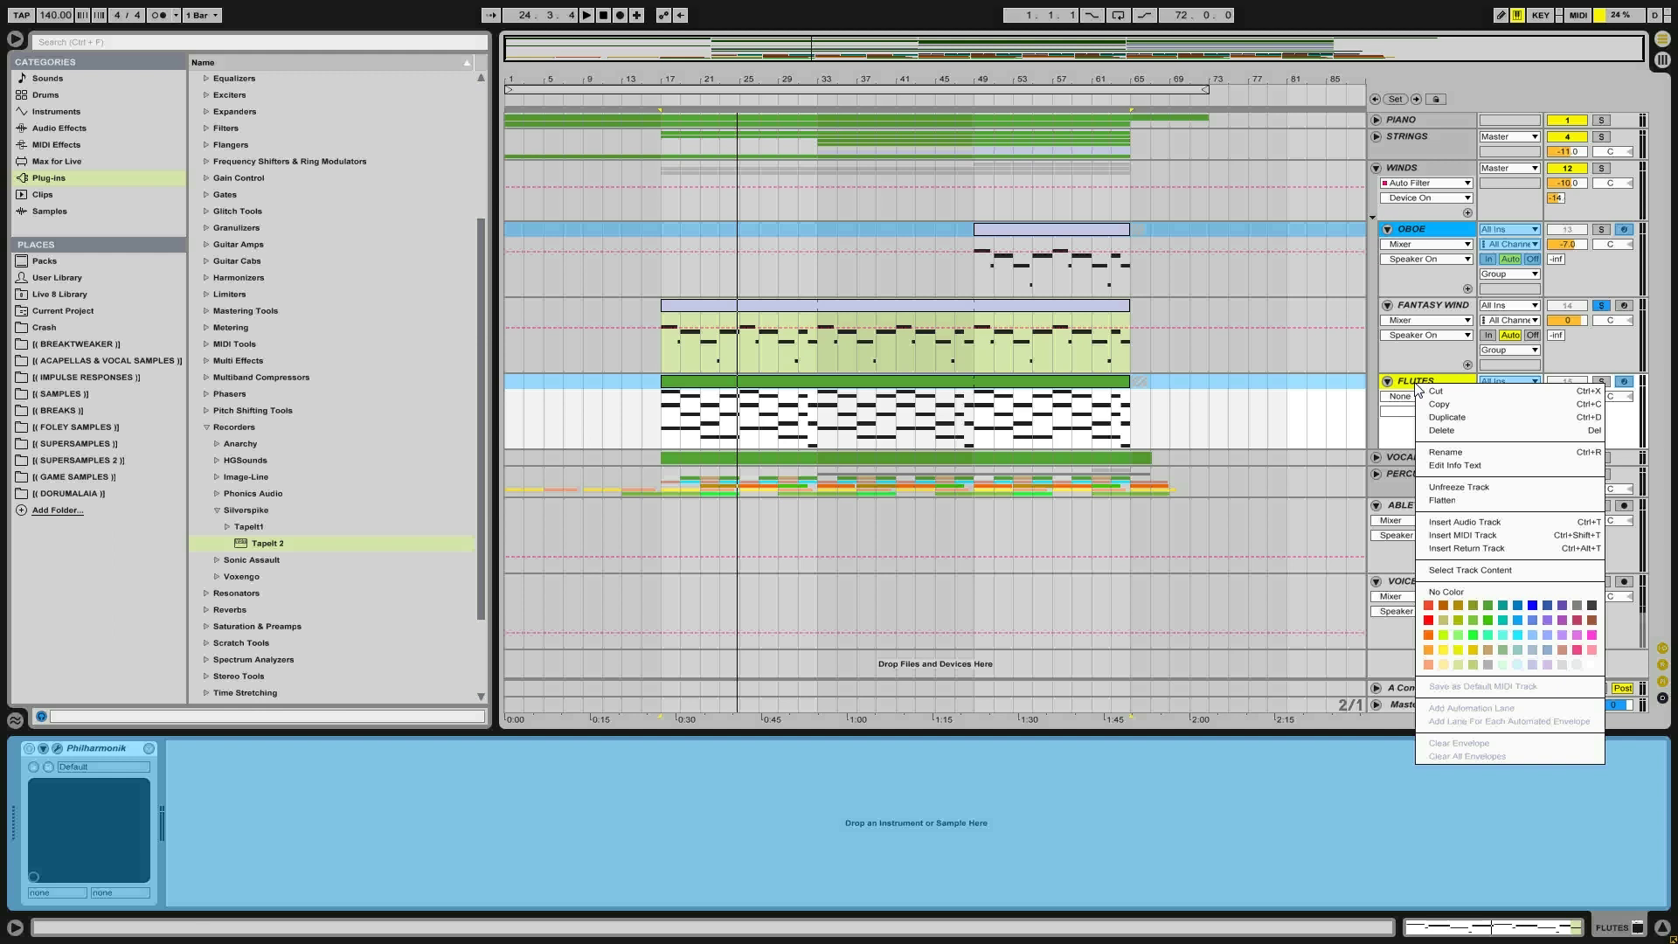
click(1467, 487)
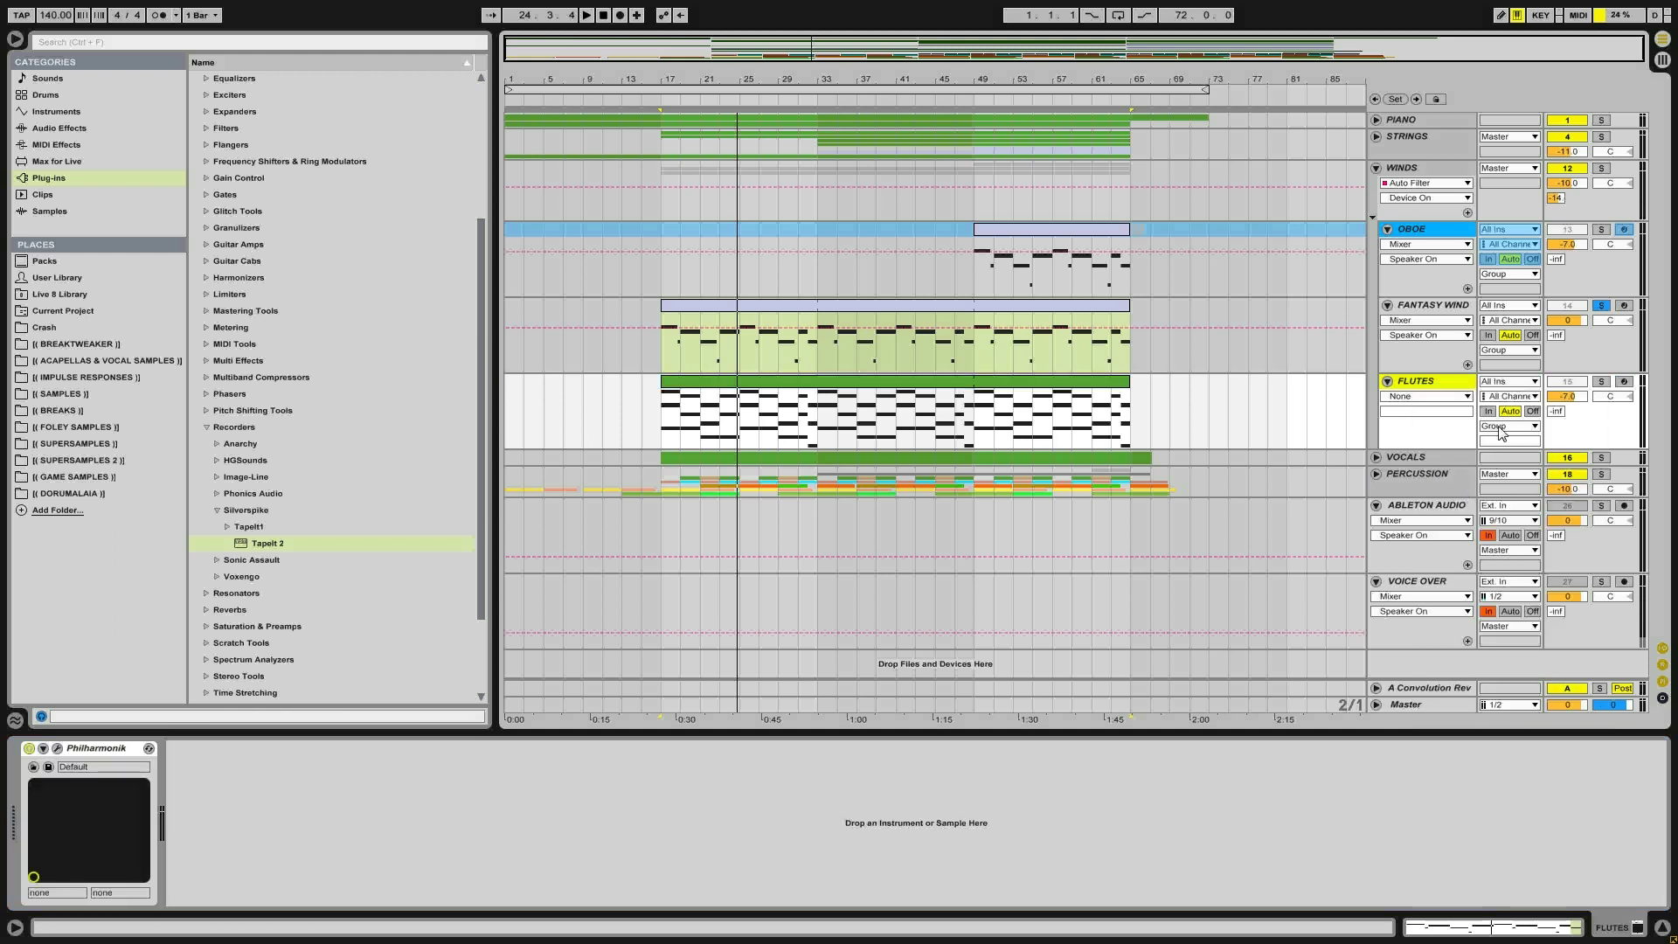
click(1602, 382)
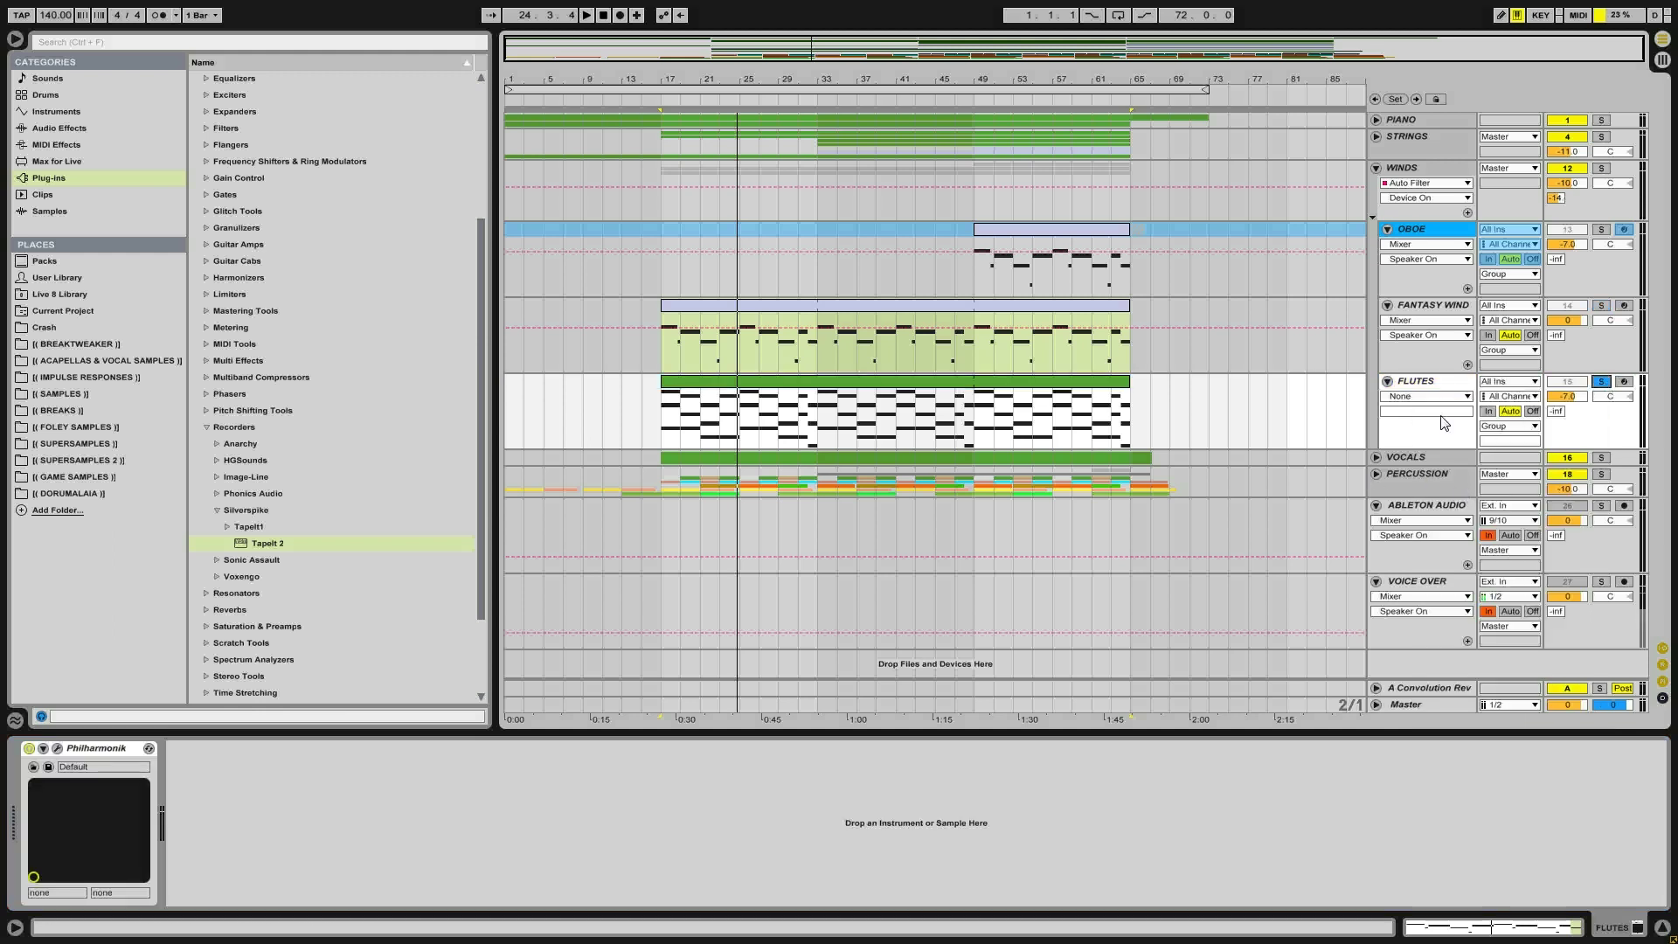
click(666, 418)
key(space)
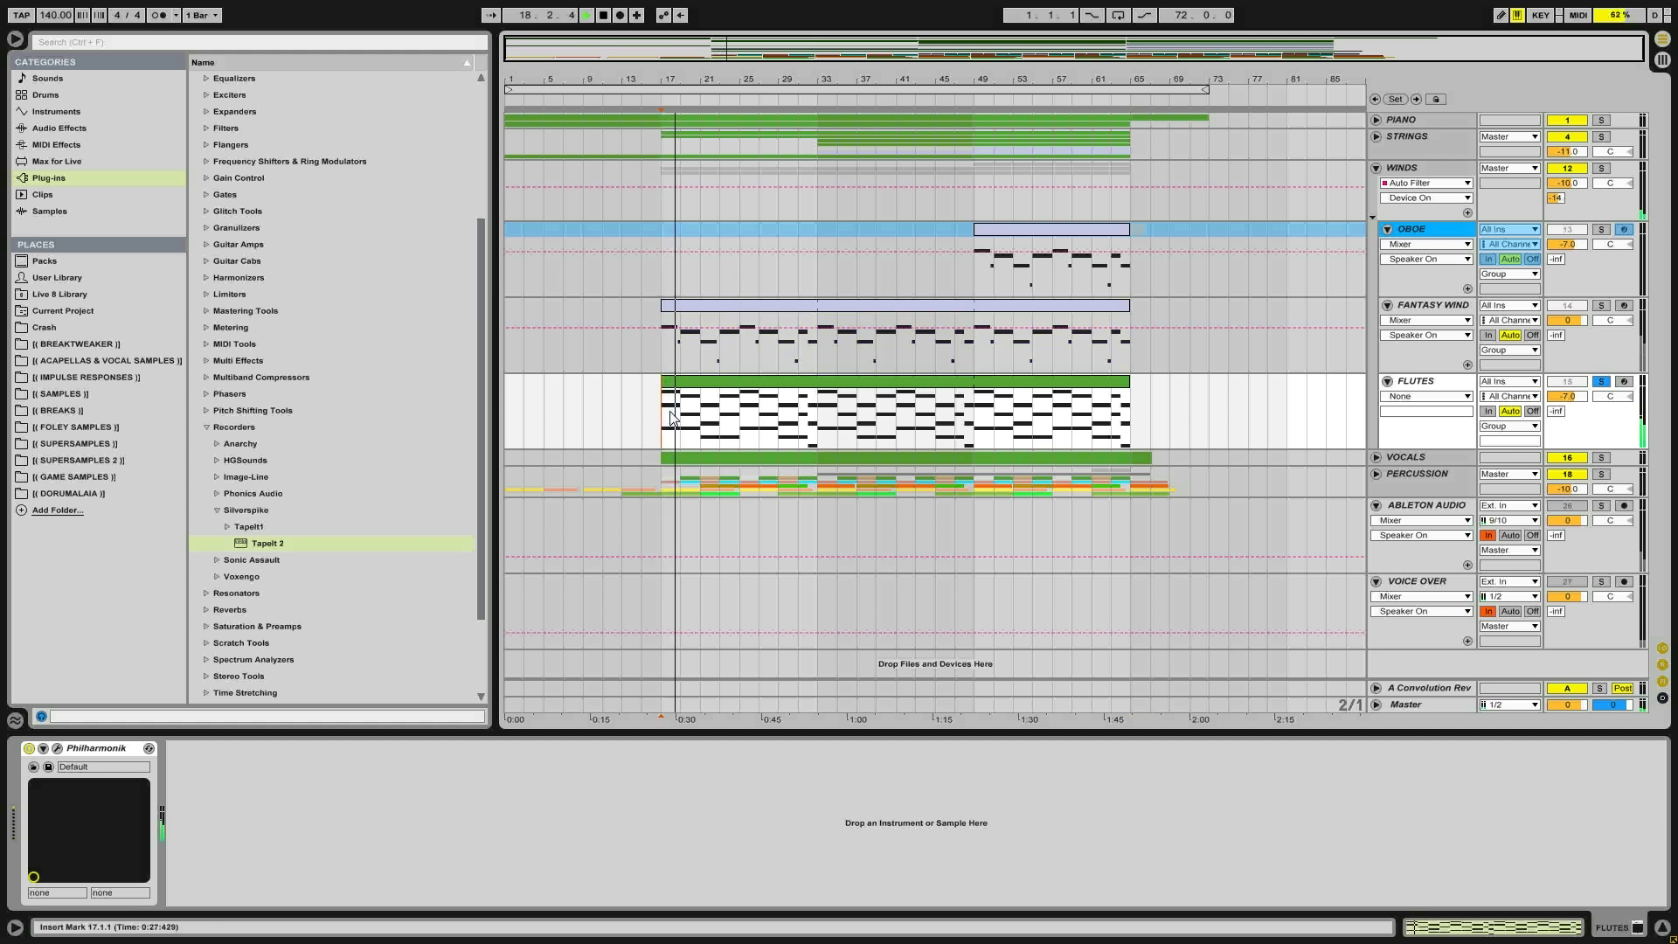
key(space)
Turn off Auto Filter on the WINDS group and audition the soloed FLUTES without it from bar 17
click(1444, 175)
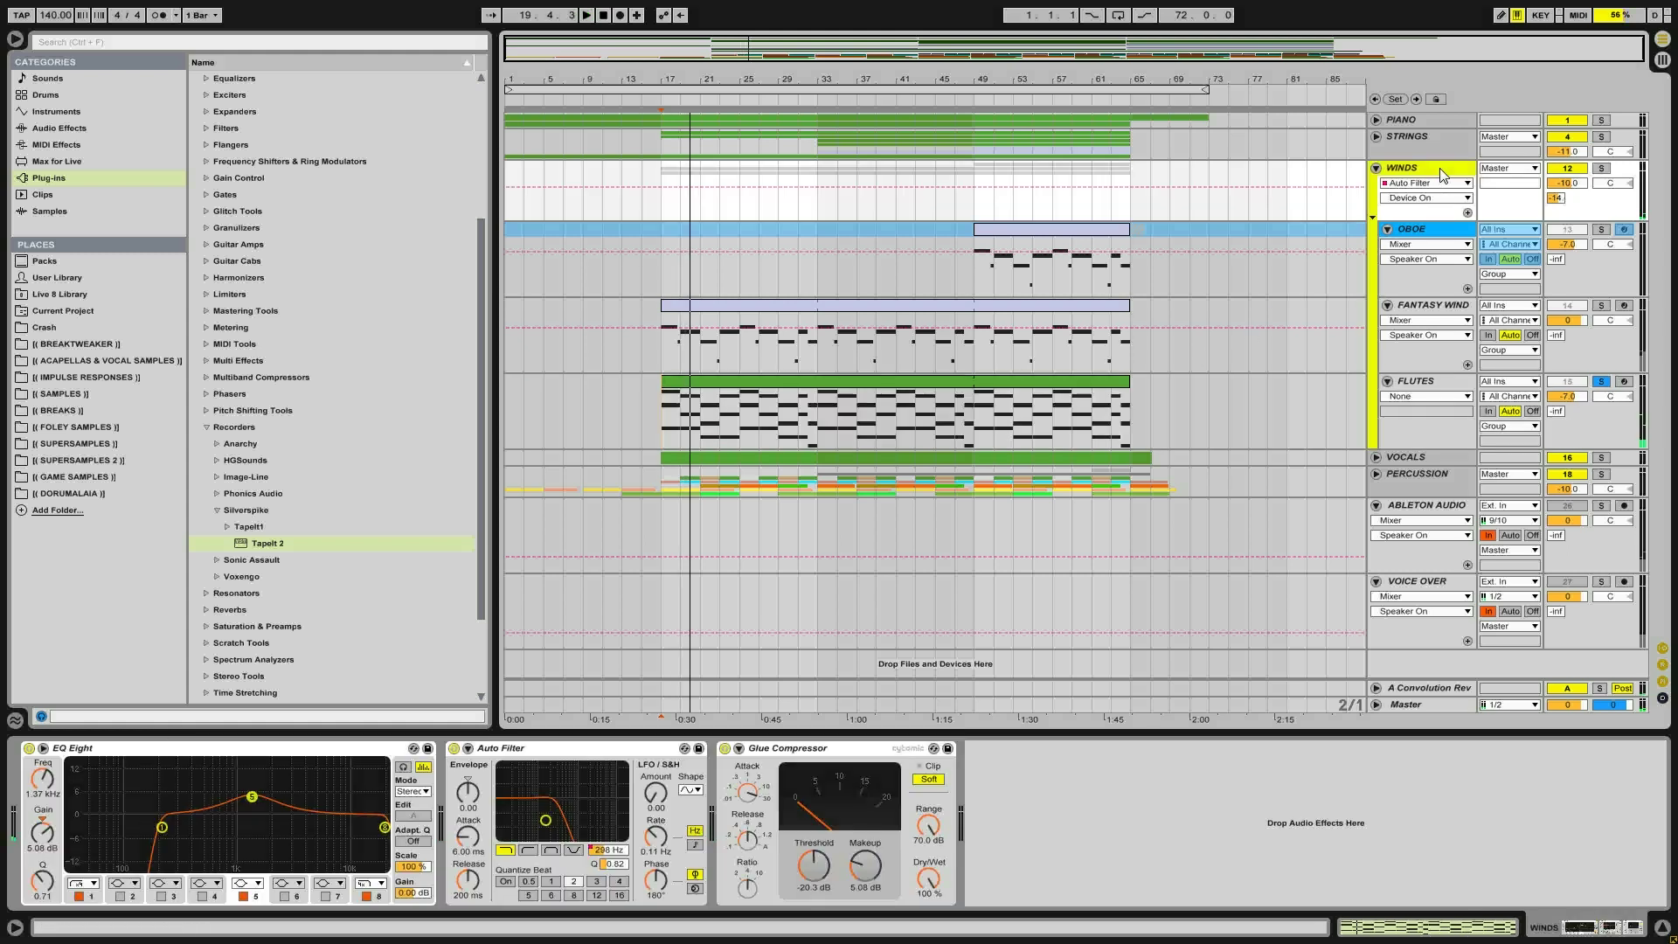
click(454, 749)
key(space)
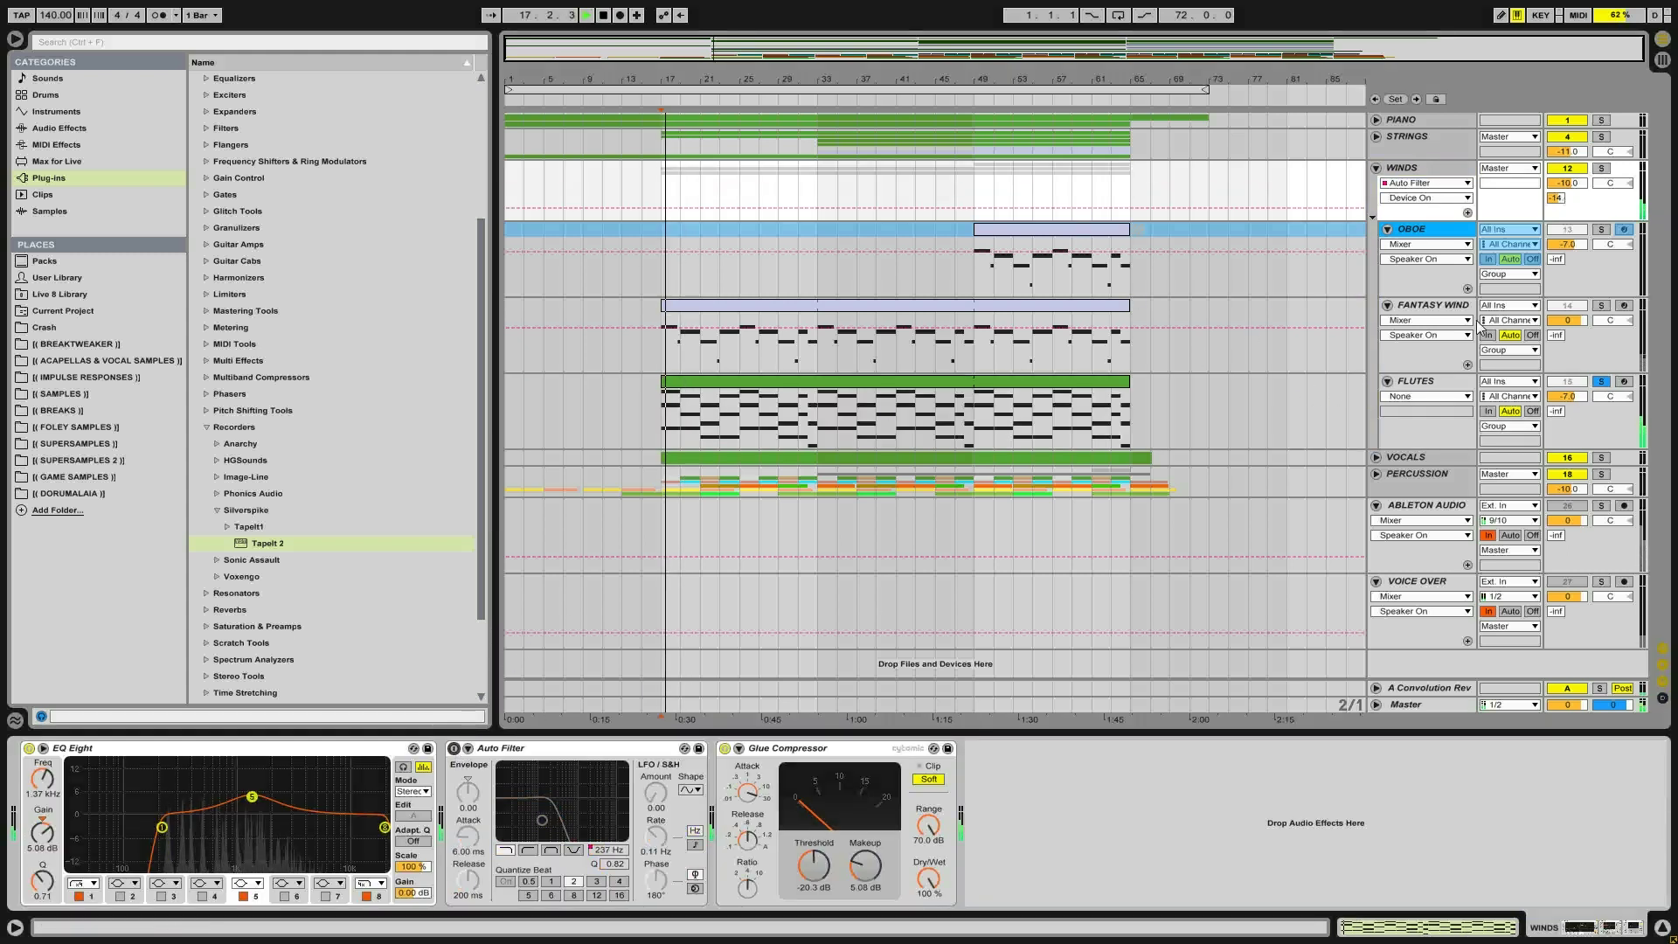
key(space)
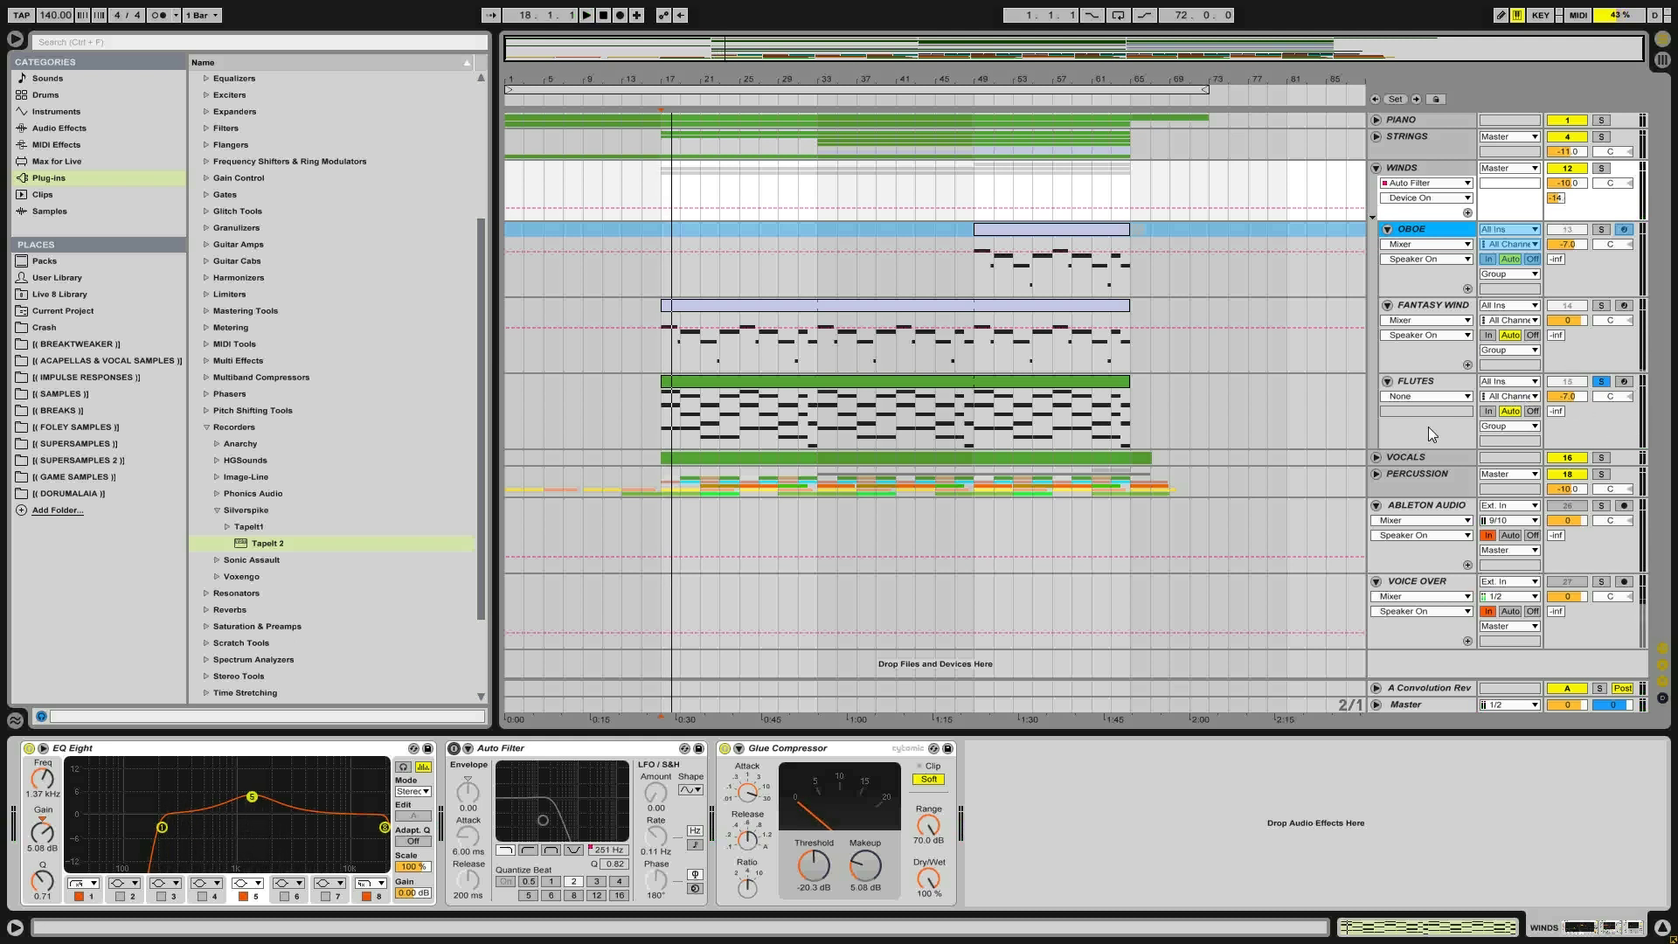
key(space)
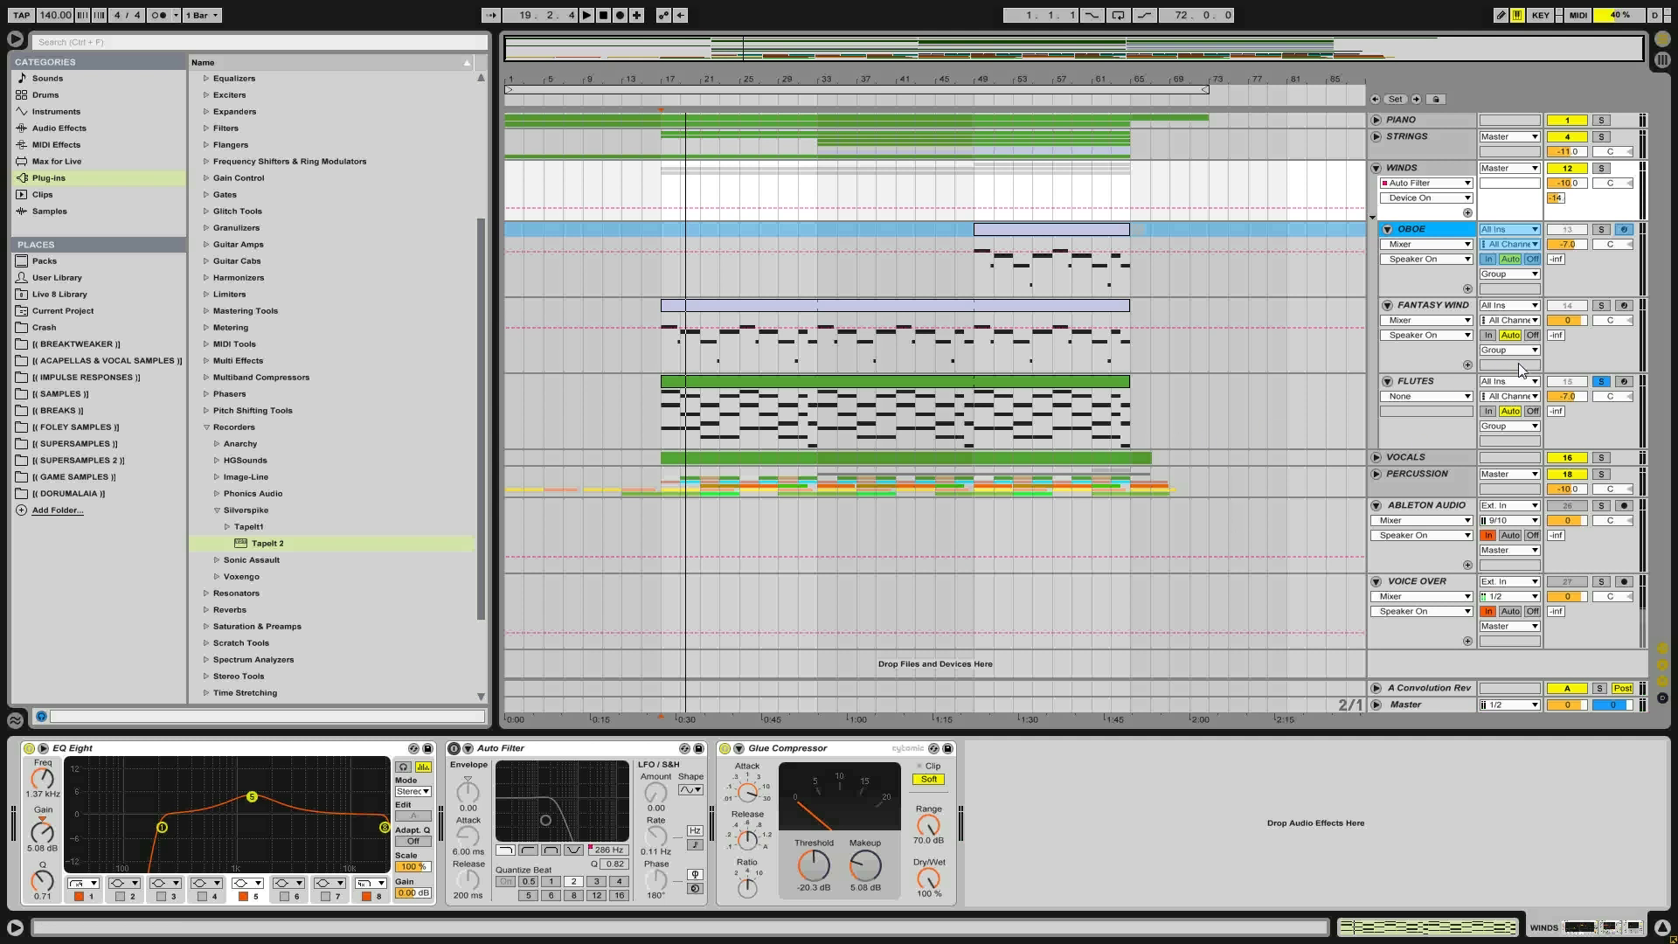
Open the FLUTES track's Philharmonik window and audition the flutes with FANTASY WIND temporarily added to the solo
click(1434, 386)
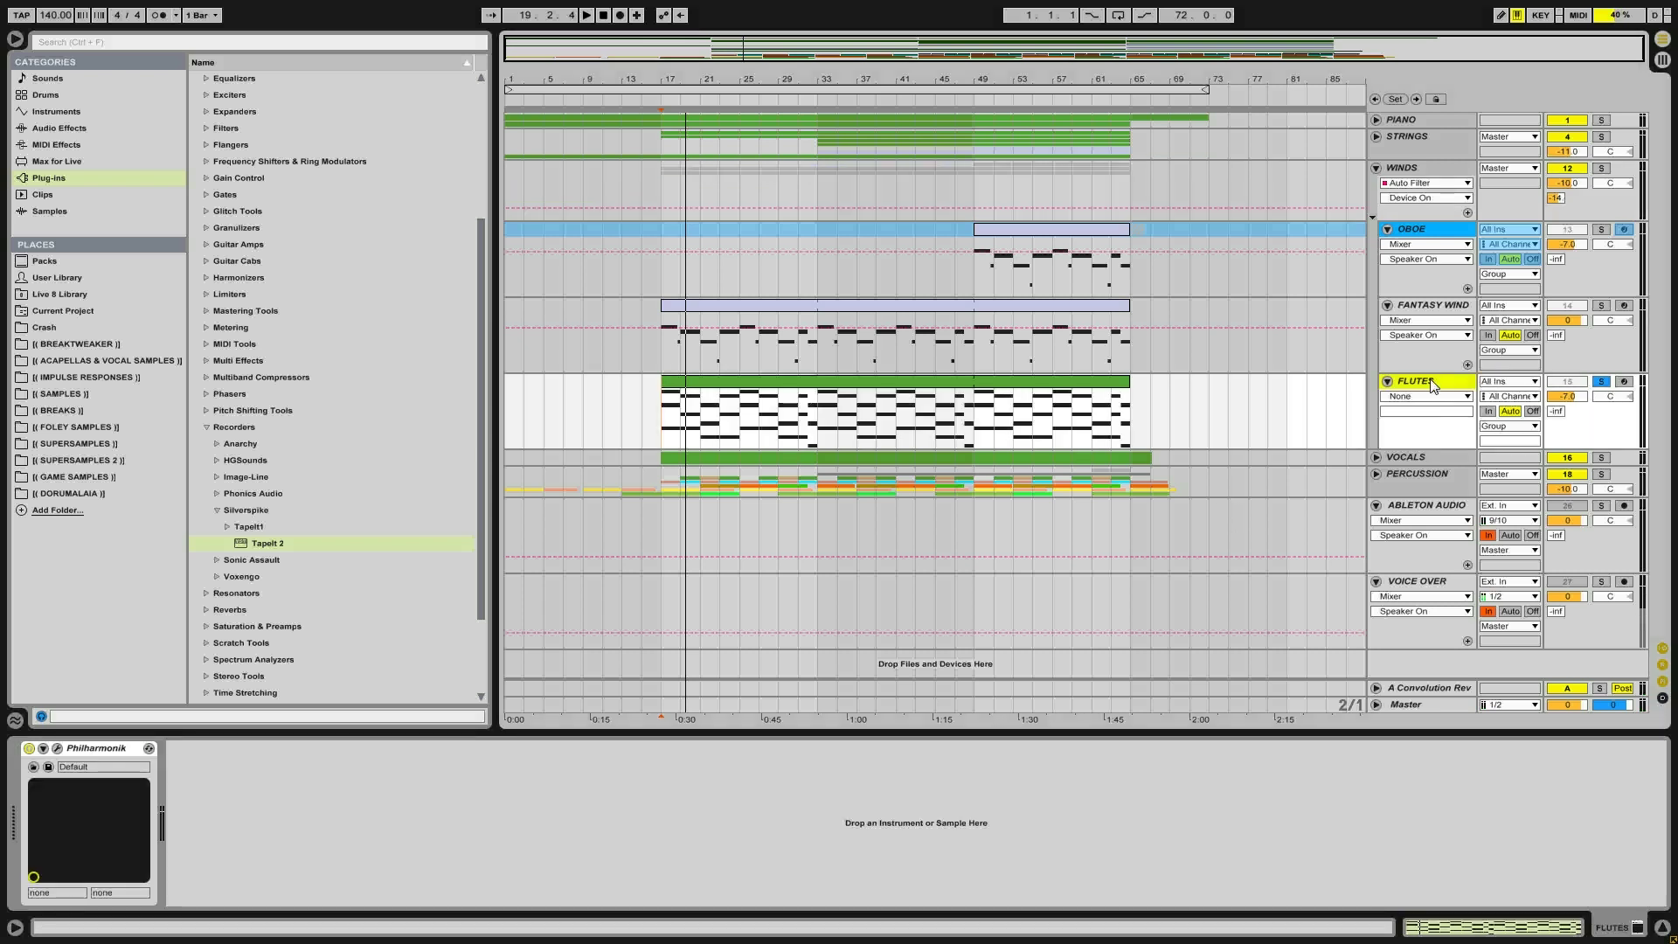
click(58, 749)
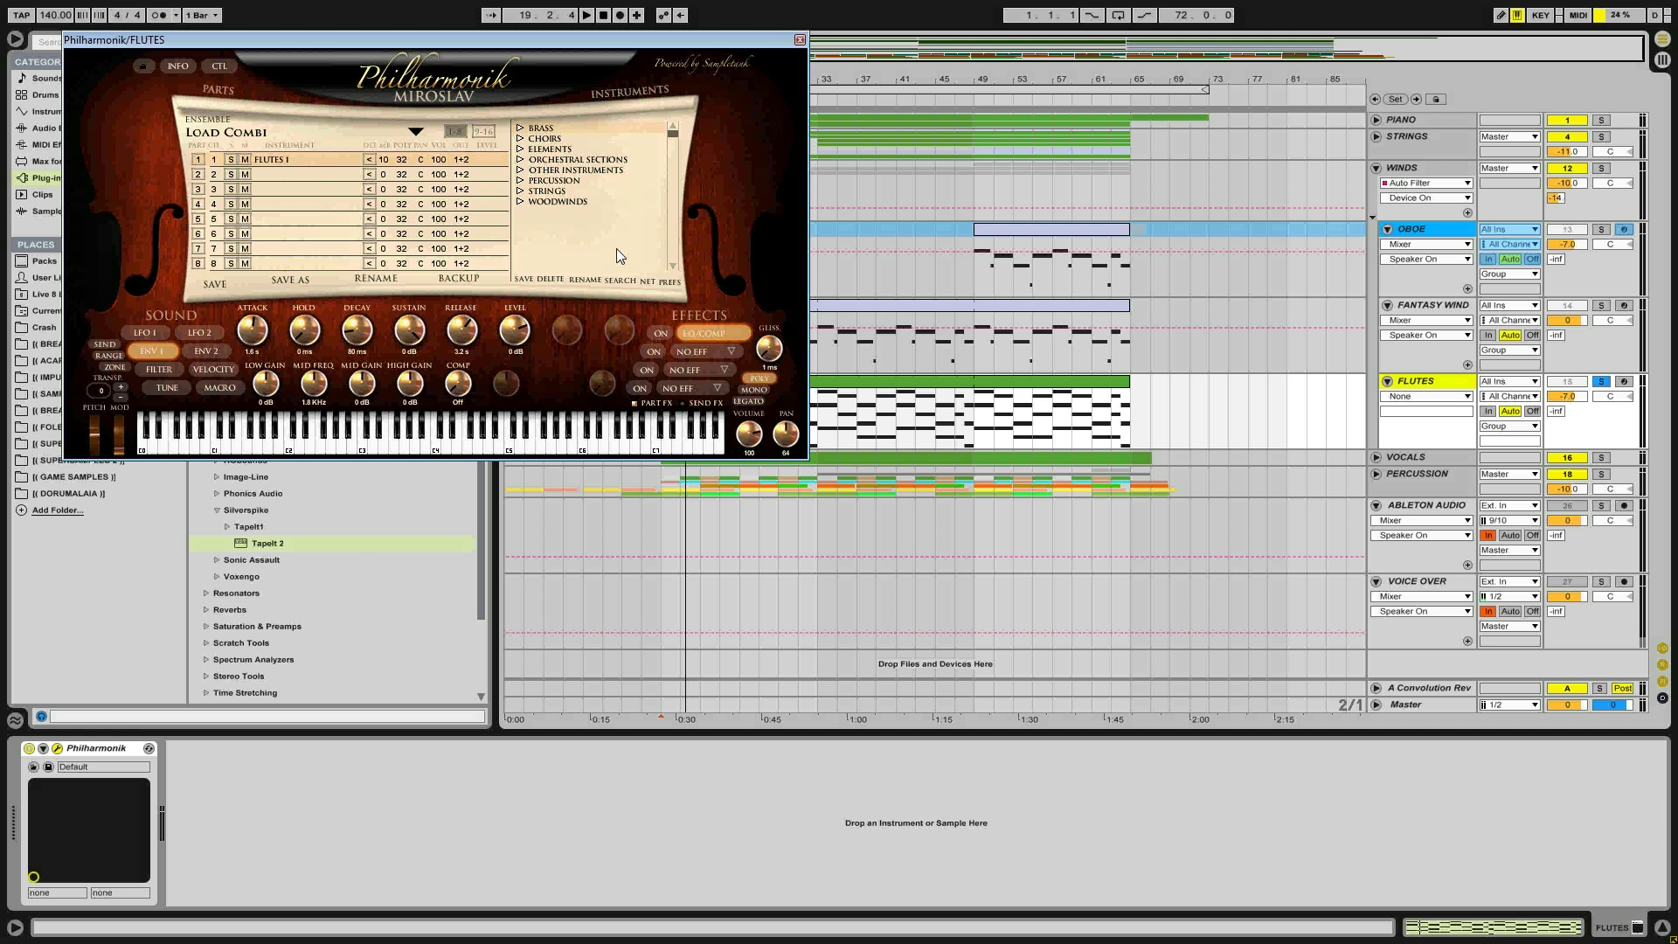
ctrl+click(1601, 306)
key(space)
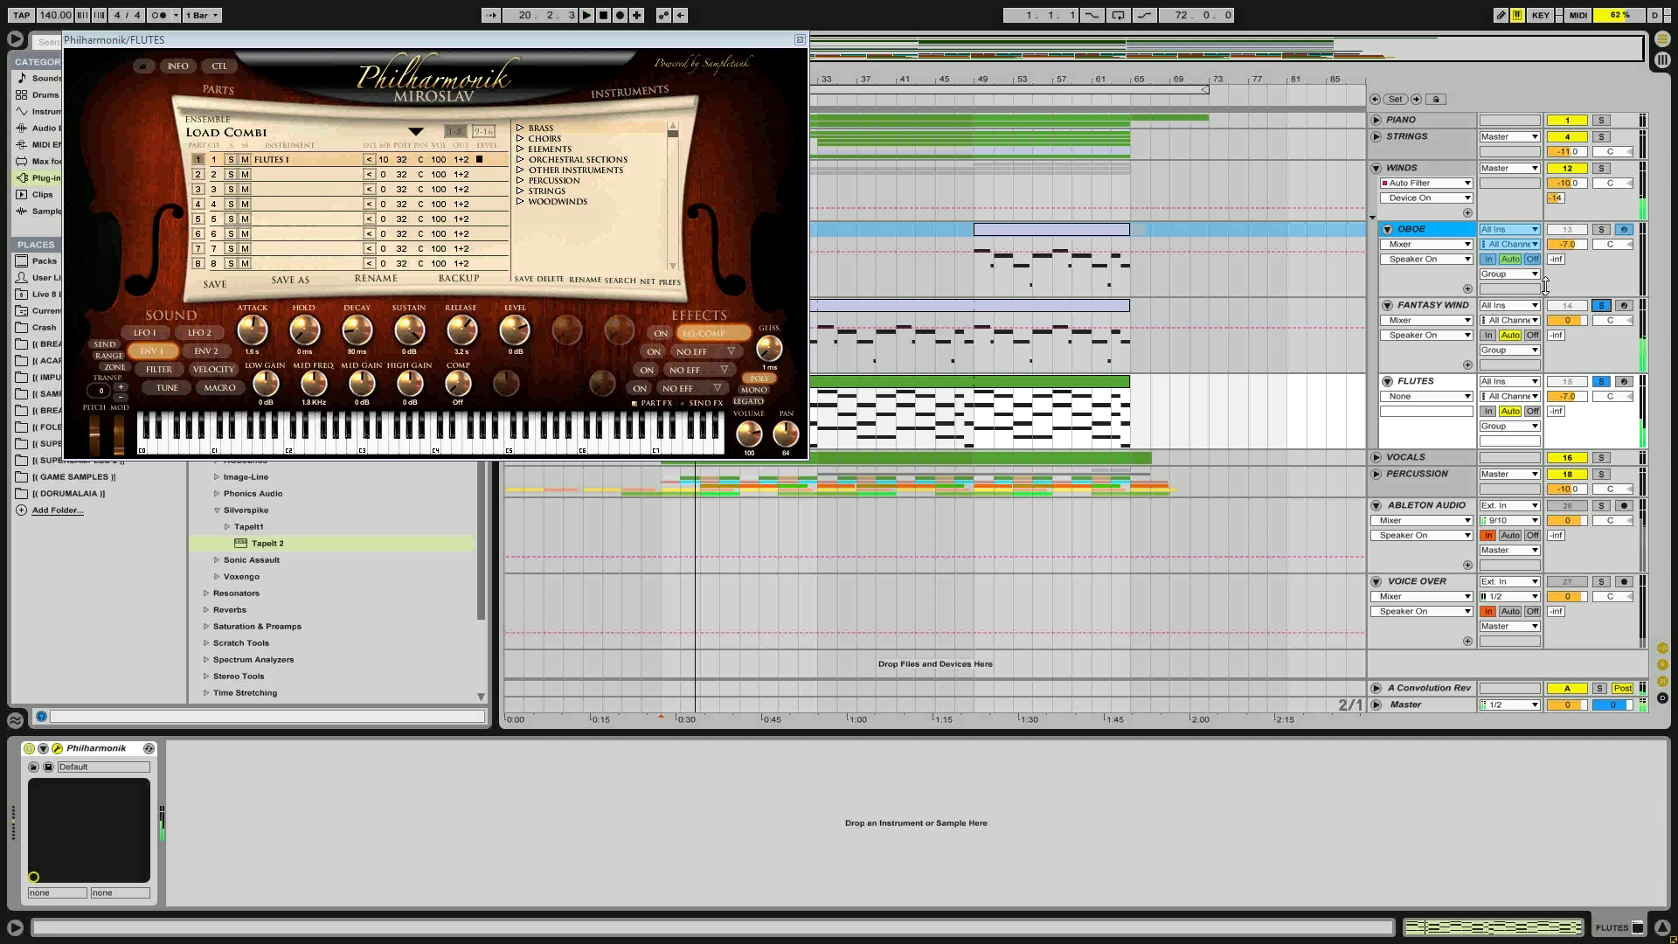
click(1602, 306)
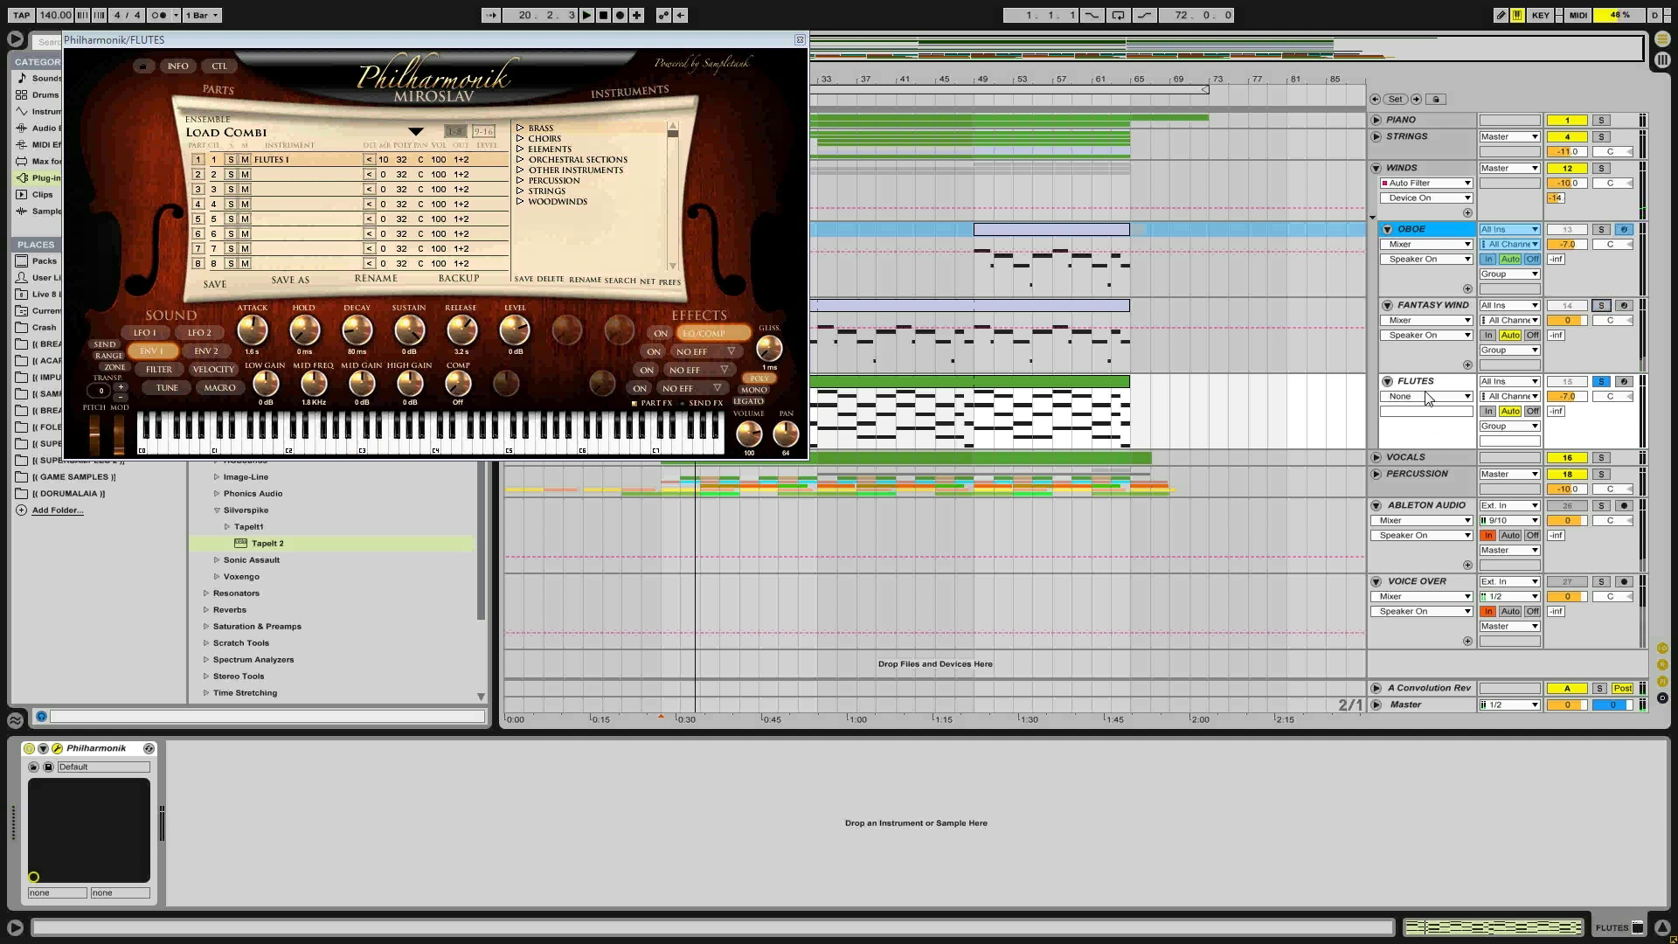
Play the soloed FLUTES from bar 17 and close the track's Philharmonik window
key(space)
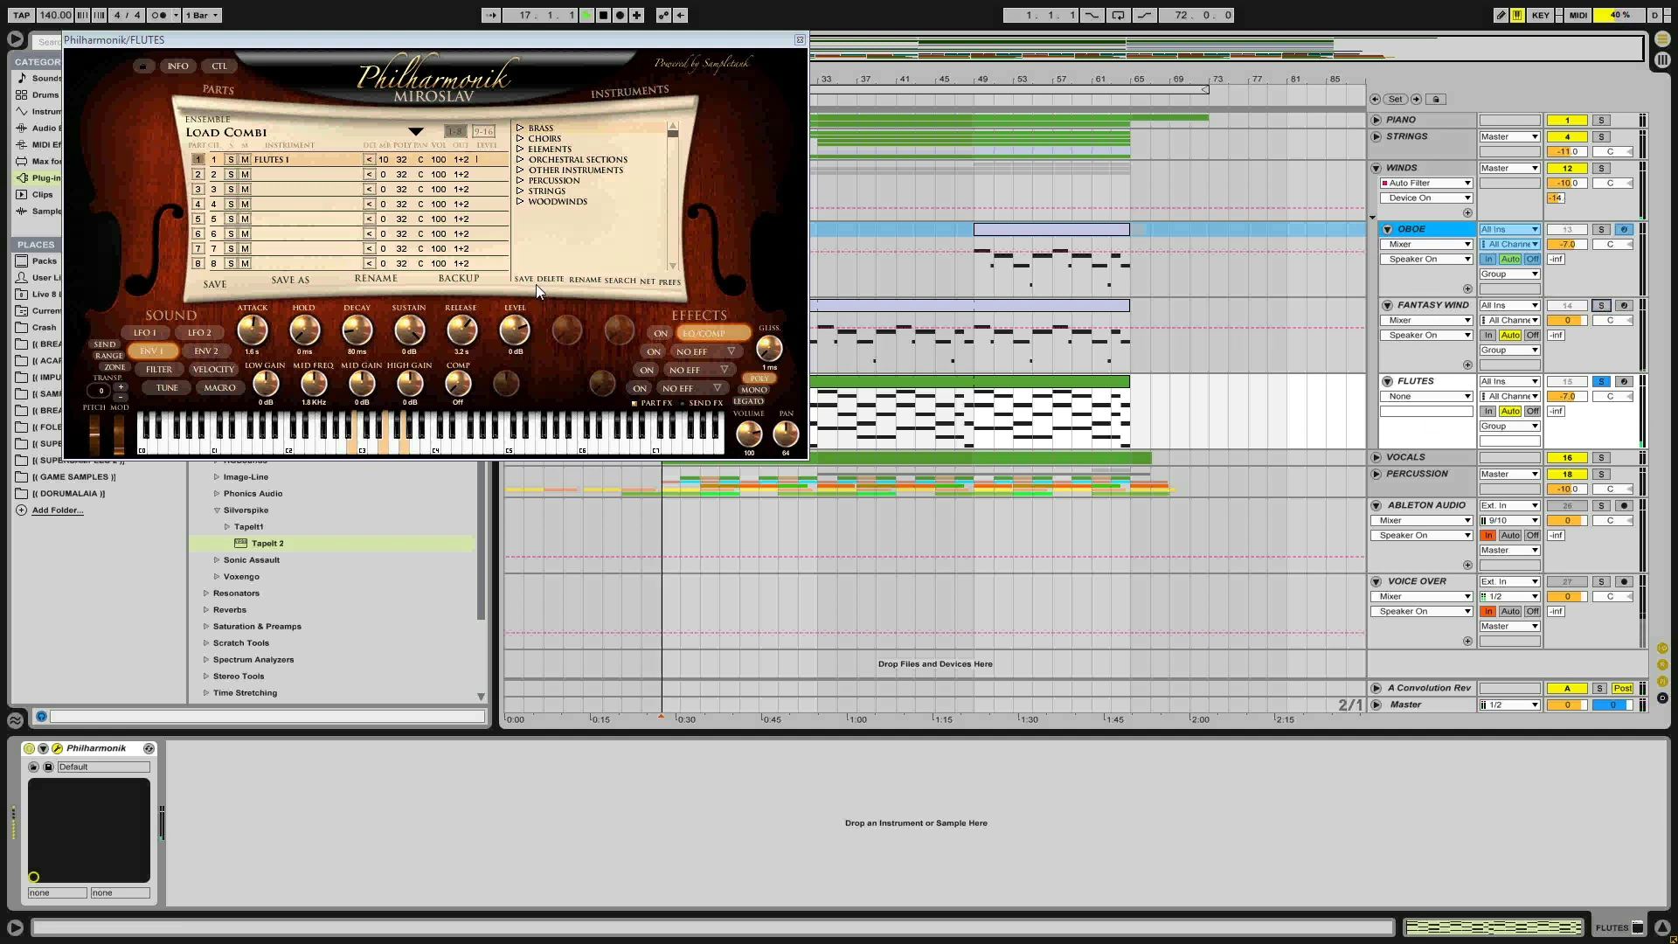
click(800, 39)
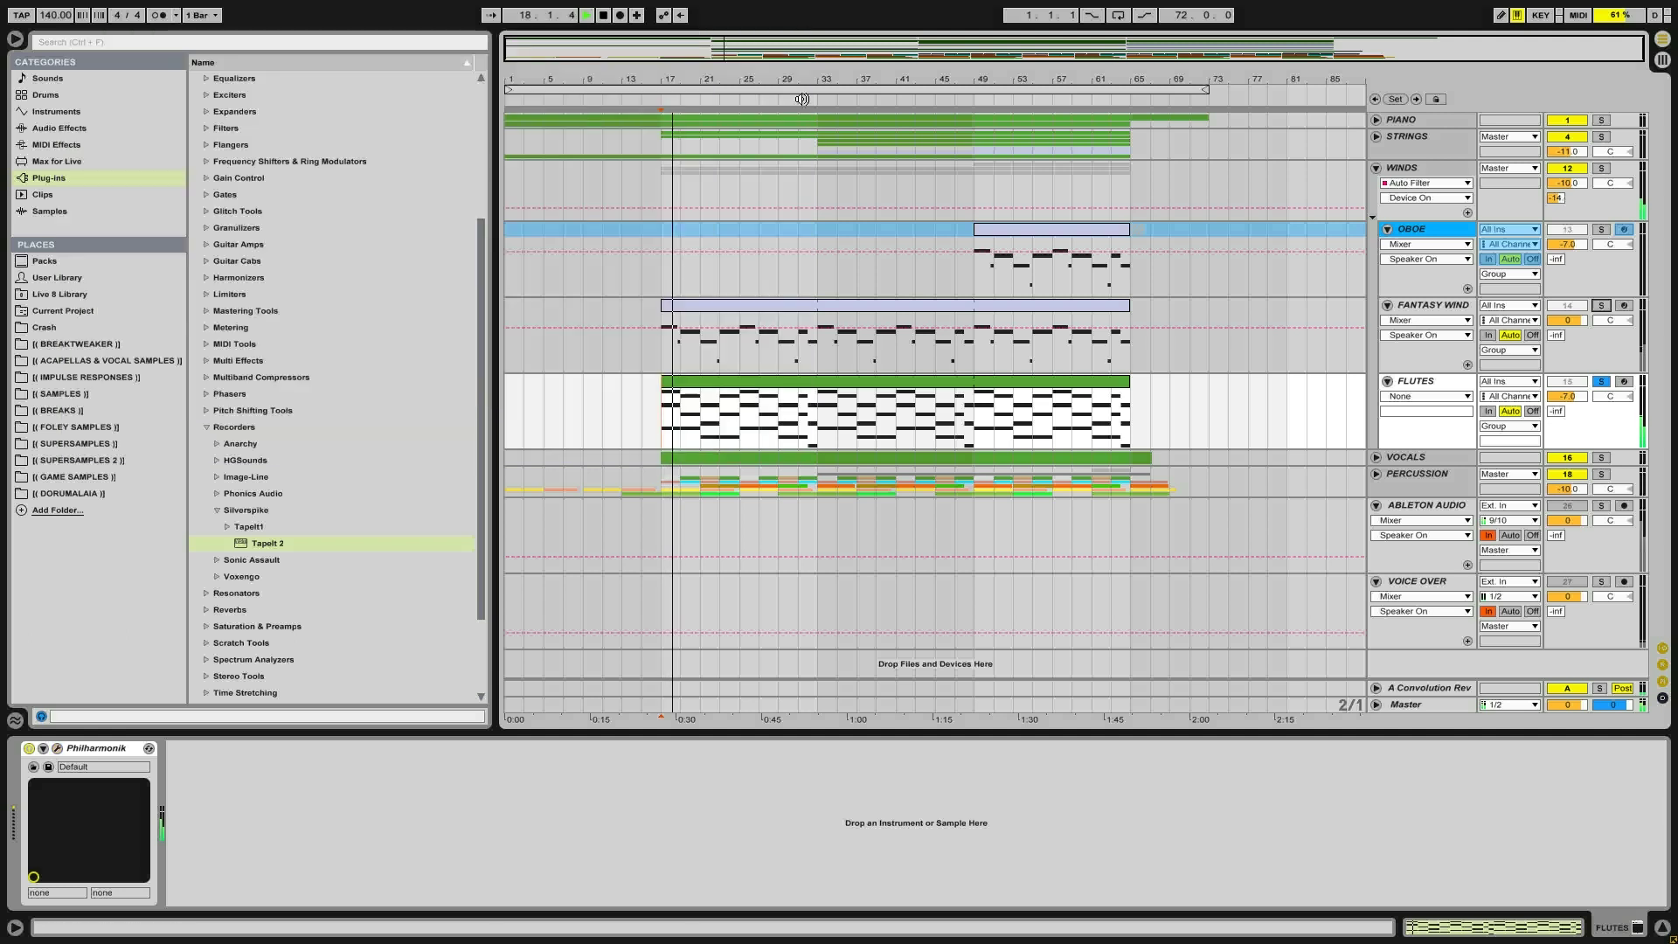
key(space)
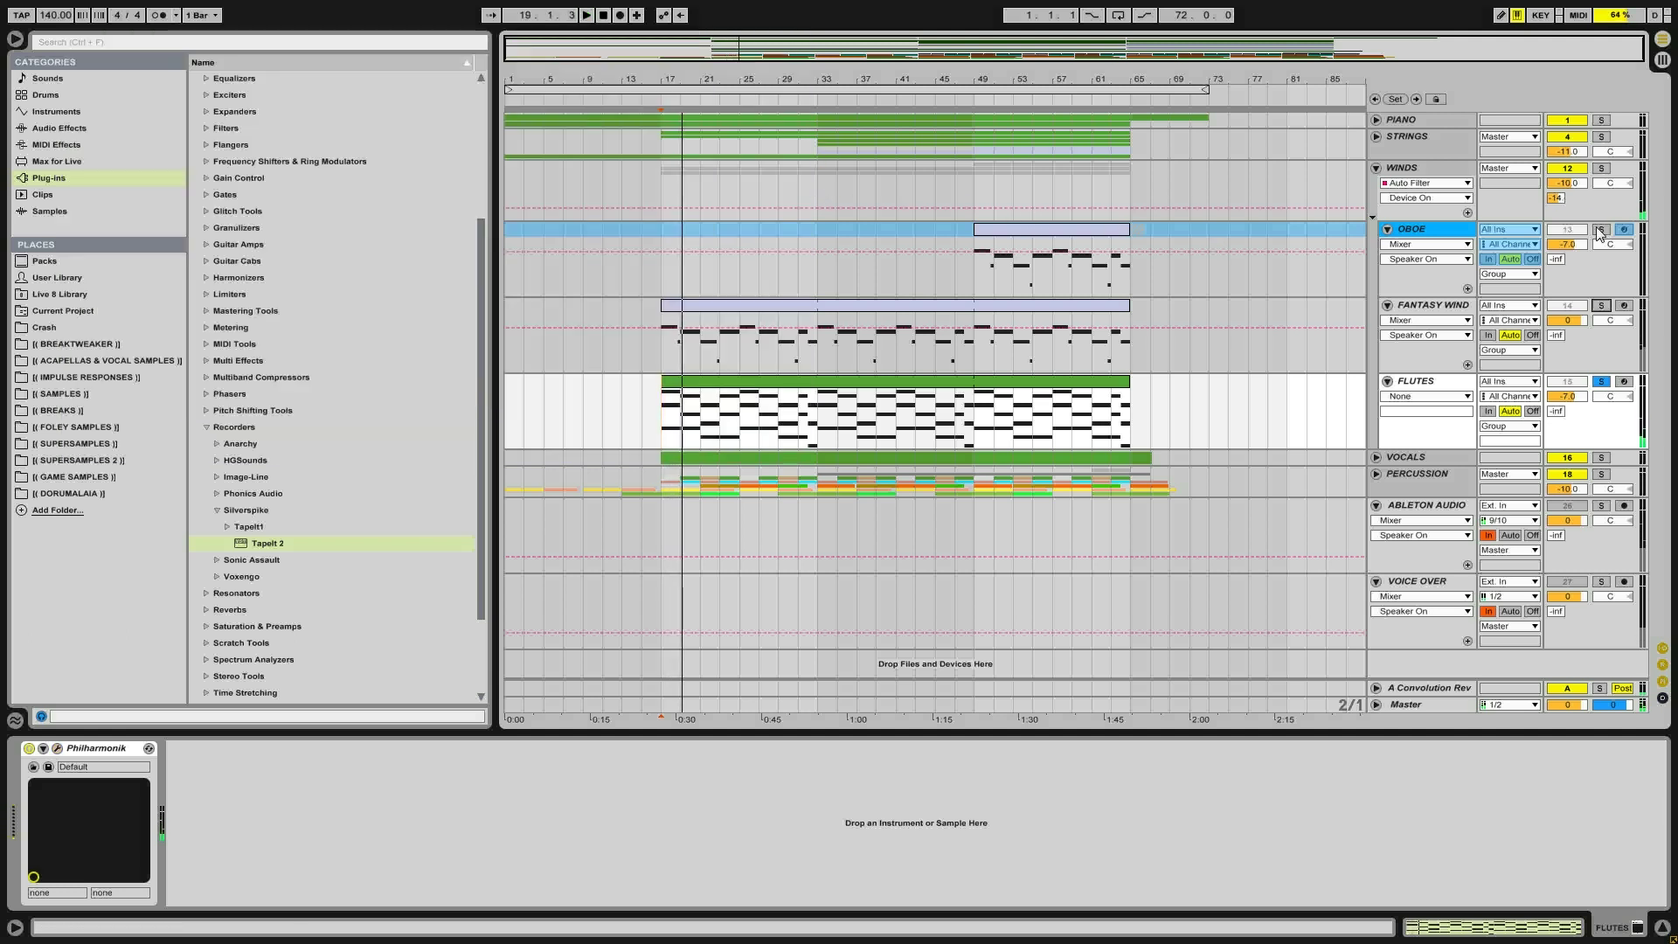
Add FANTASY WIND to the soloed FLUTES, audition the two together from bar 17, and clear the solos
click(1602, 306)
key(space)
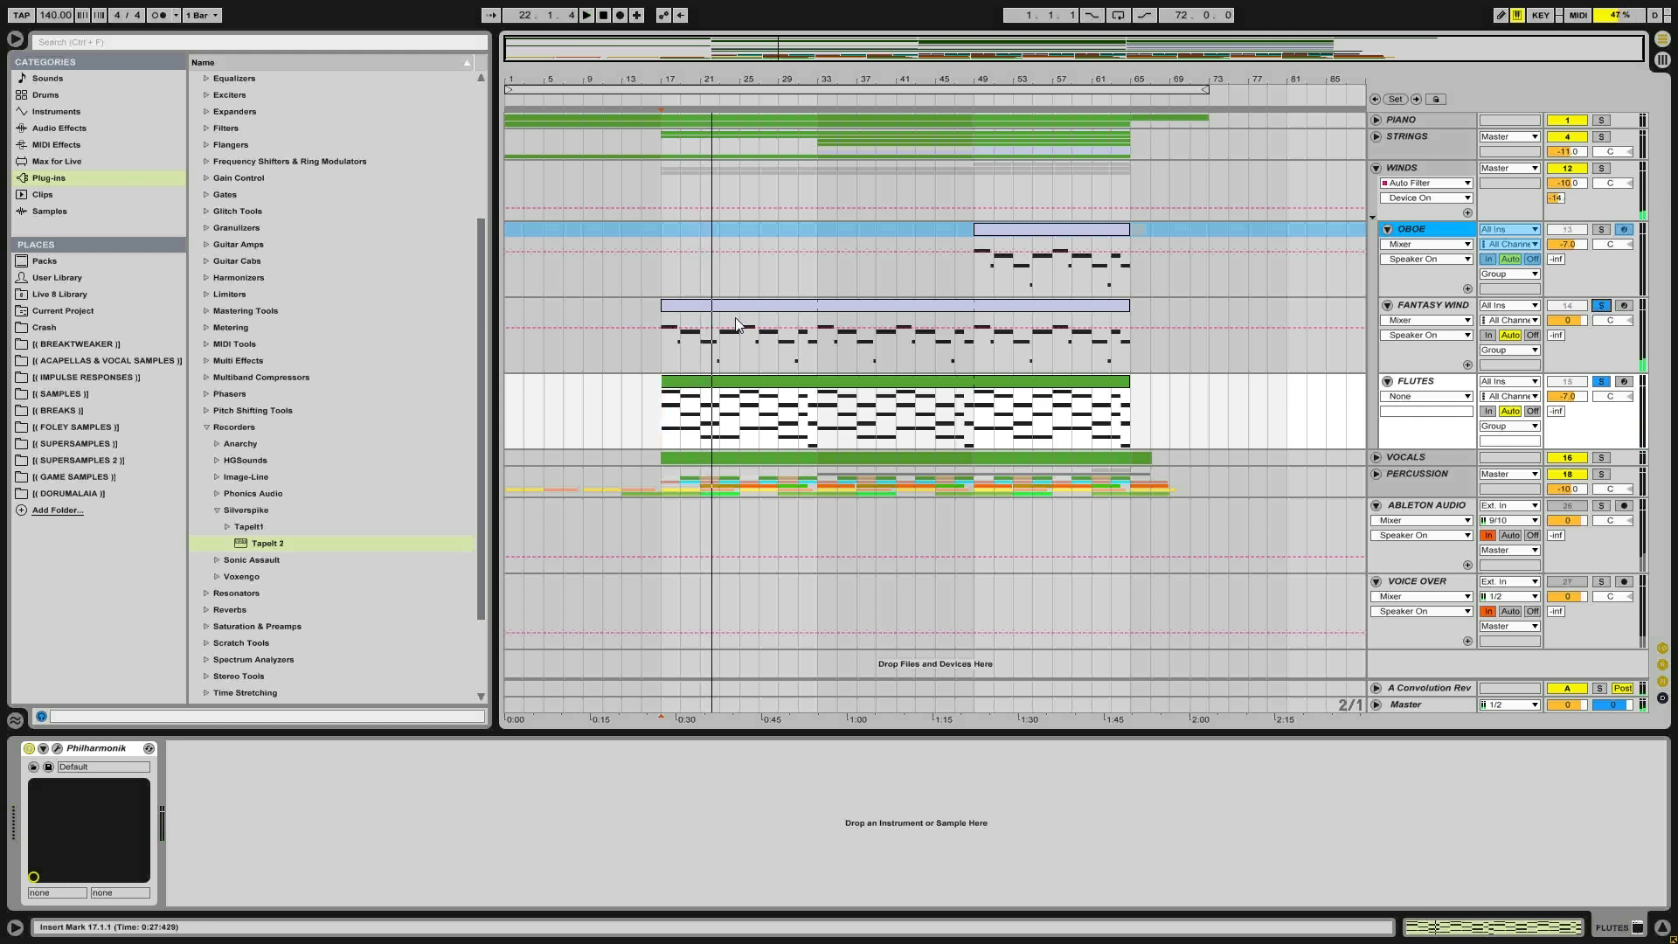
click(670, 276)
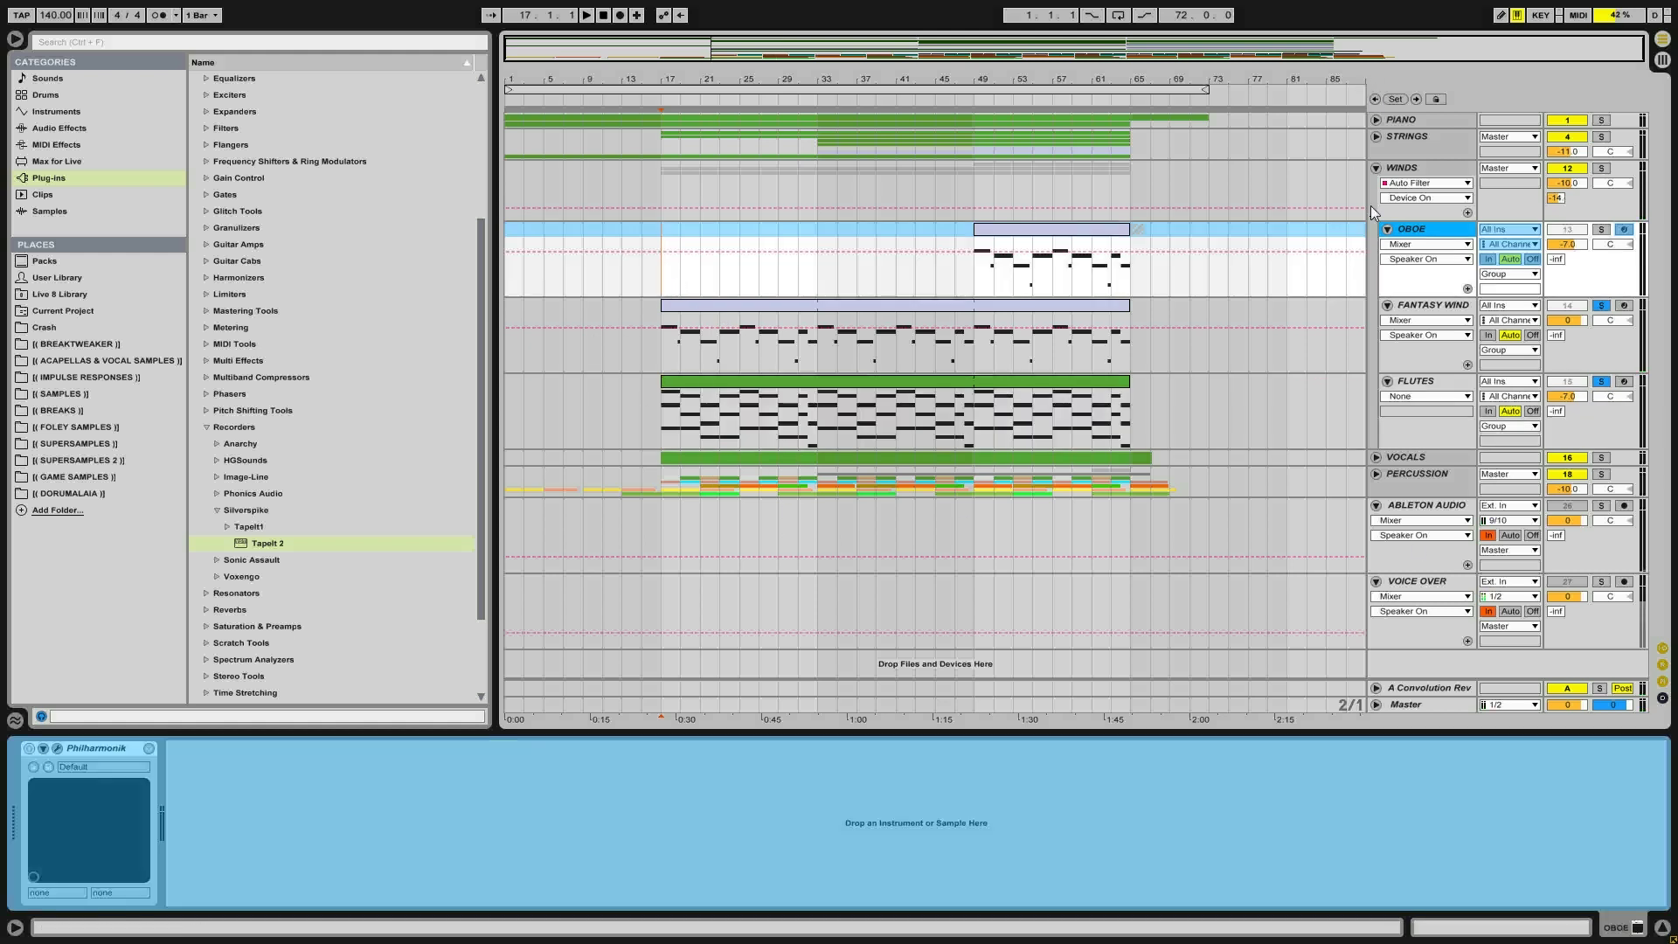
click(1601, 305)
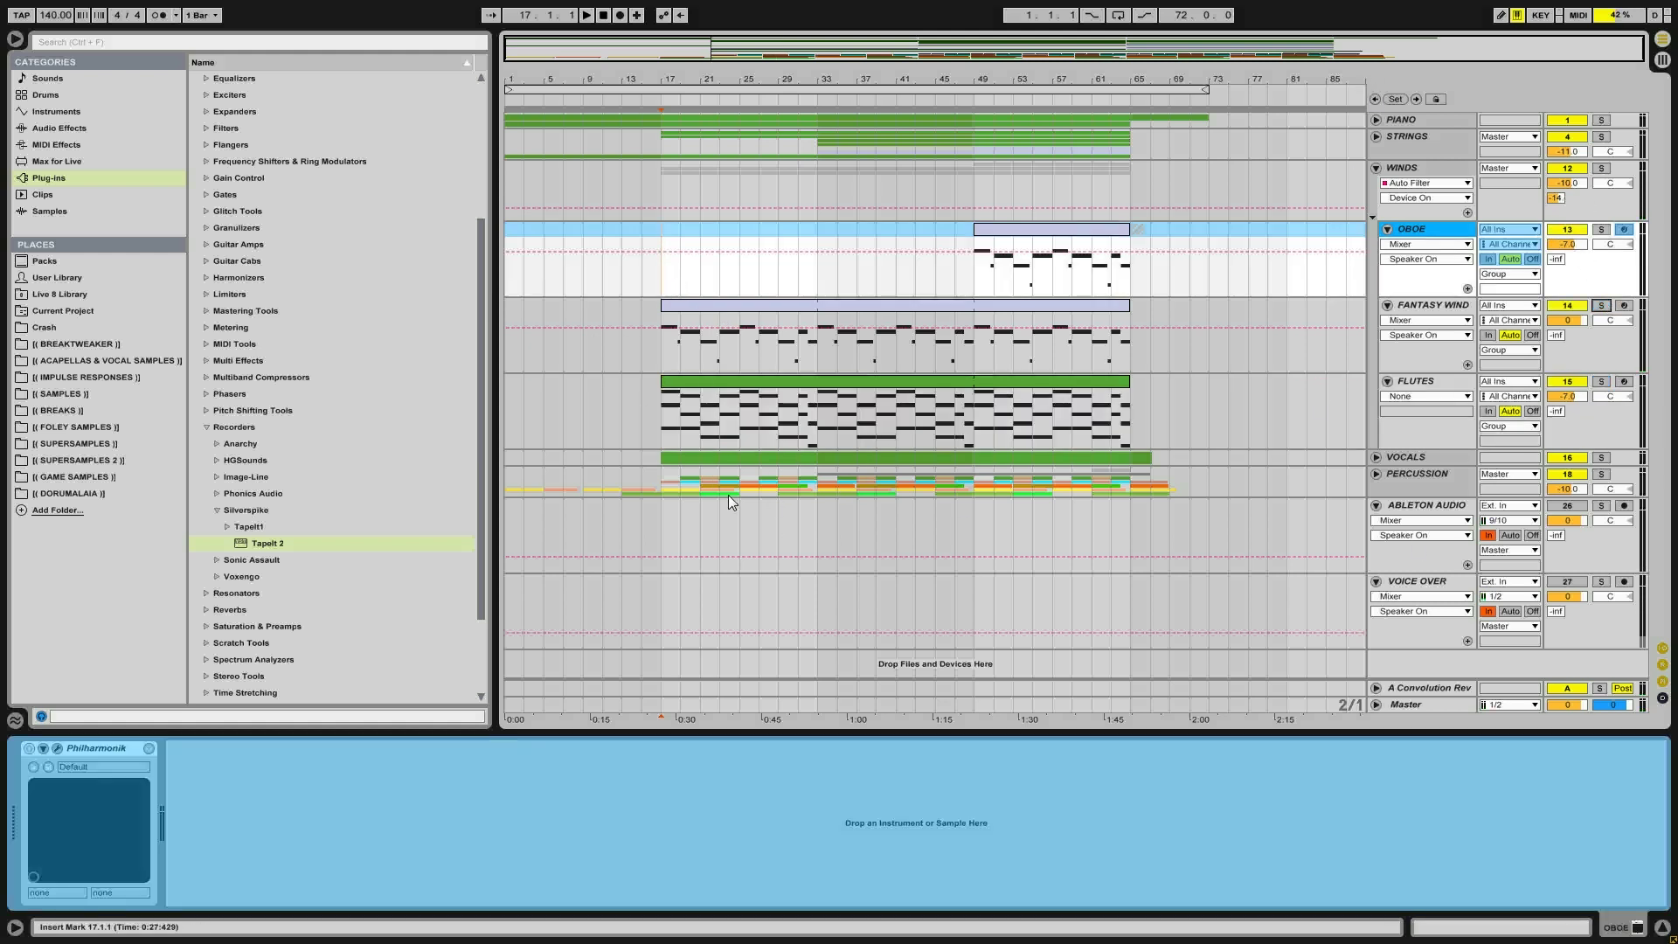
Fold the WINDS group, unfold VOCALS, and solo its frozen CHOIR track with the insert marker at bar 17
click(1377, 168)
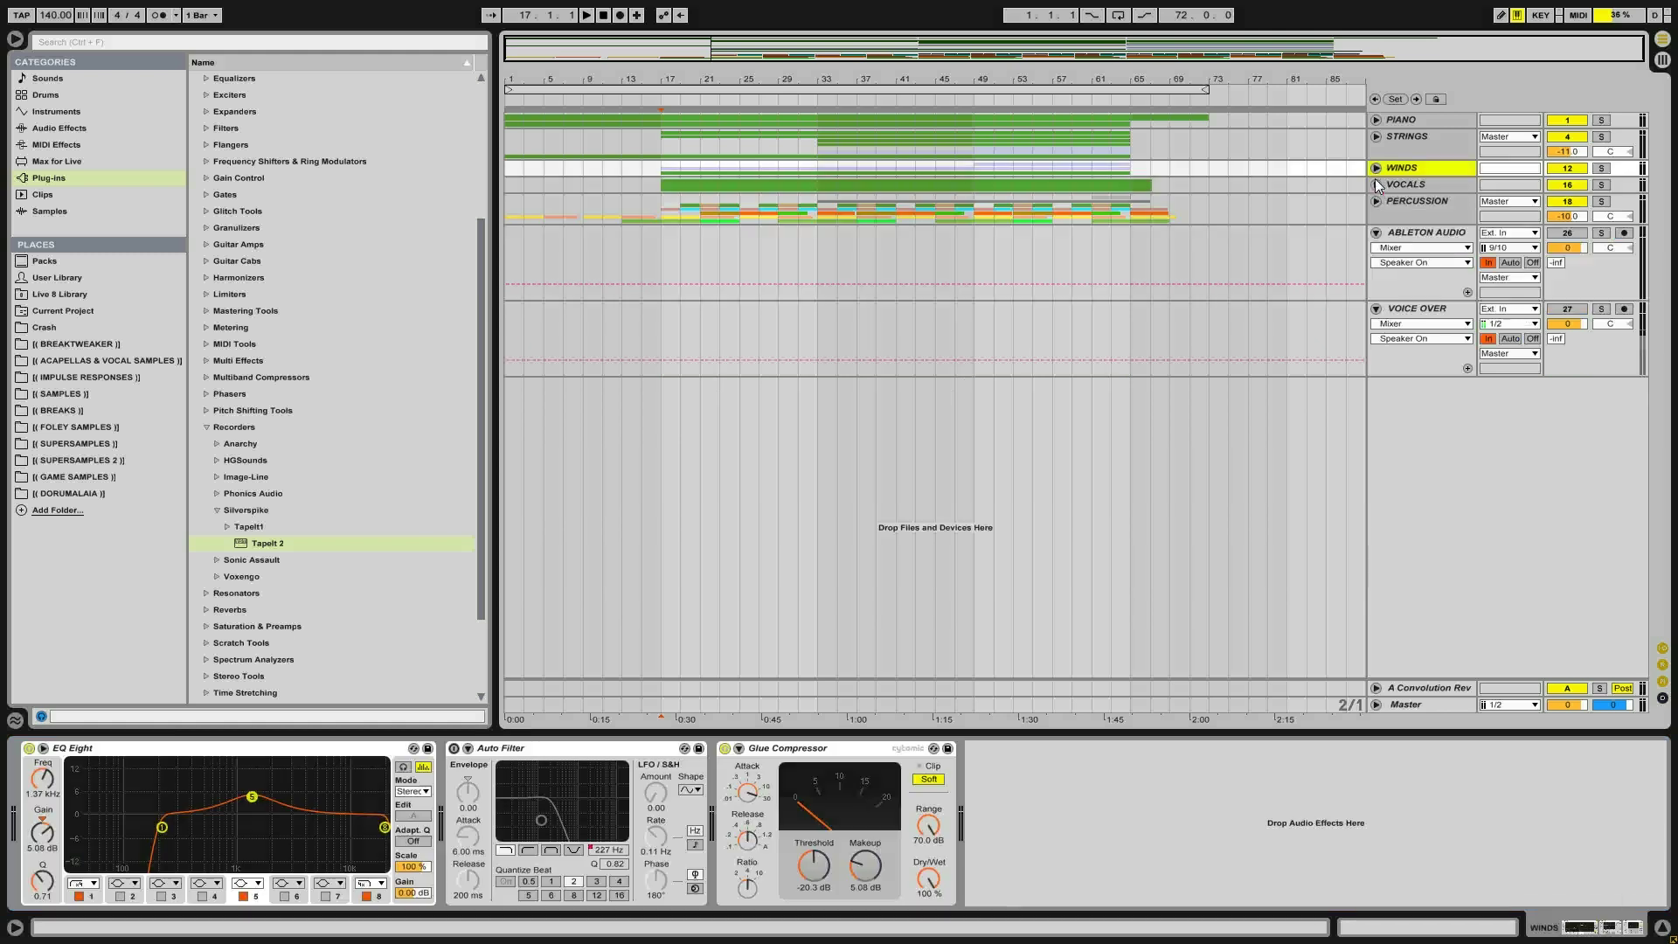
click(1377, 185)
click(1403, 186)
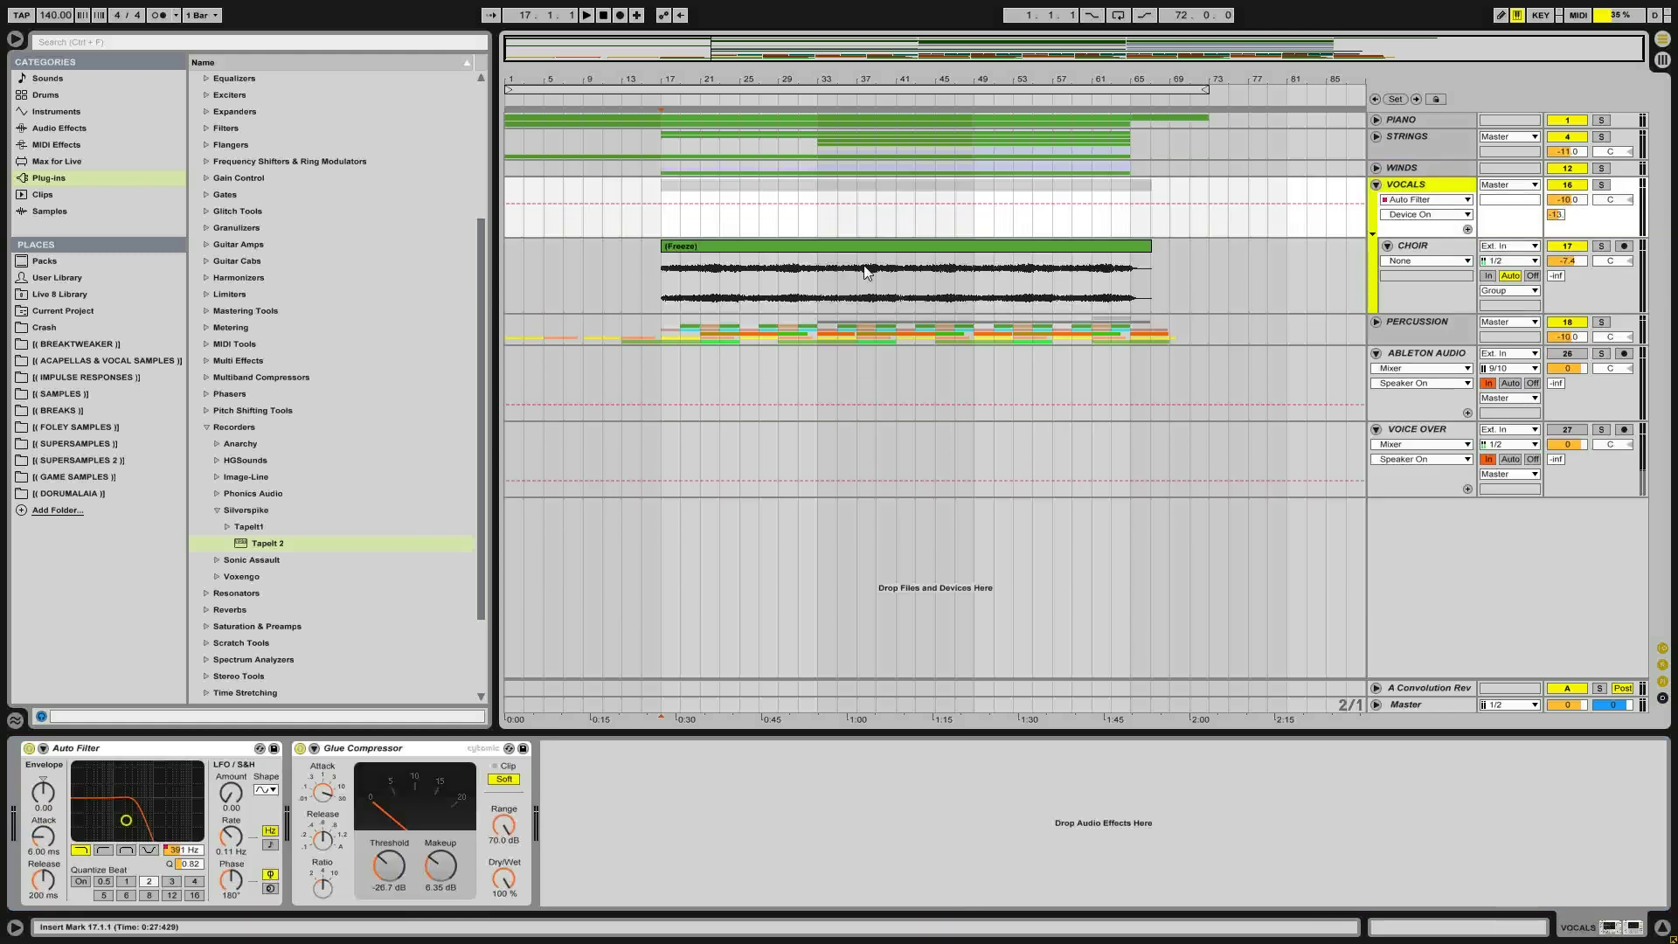
click(669, 276)
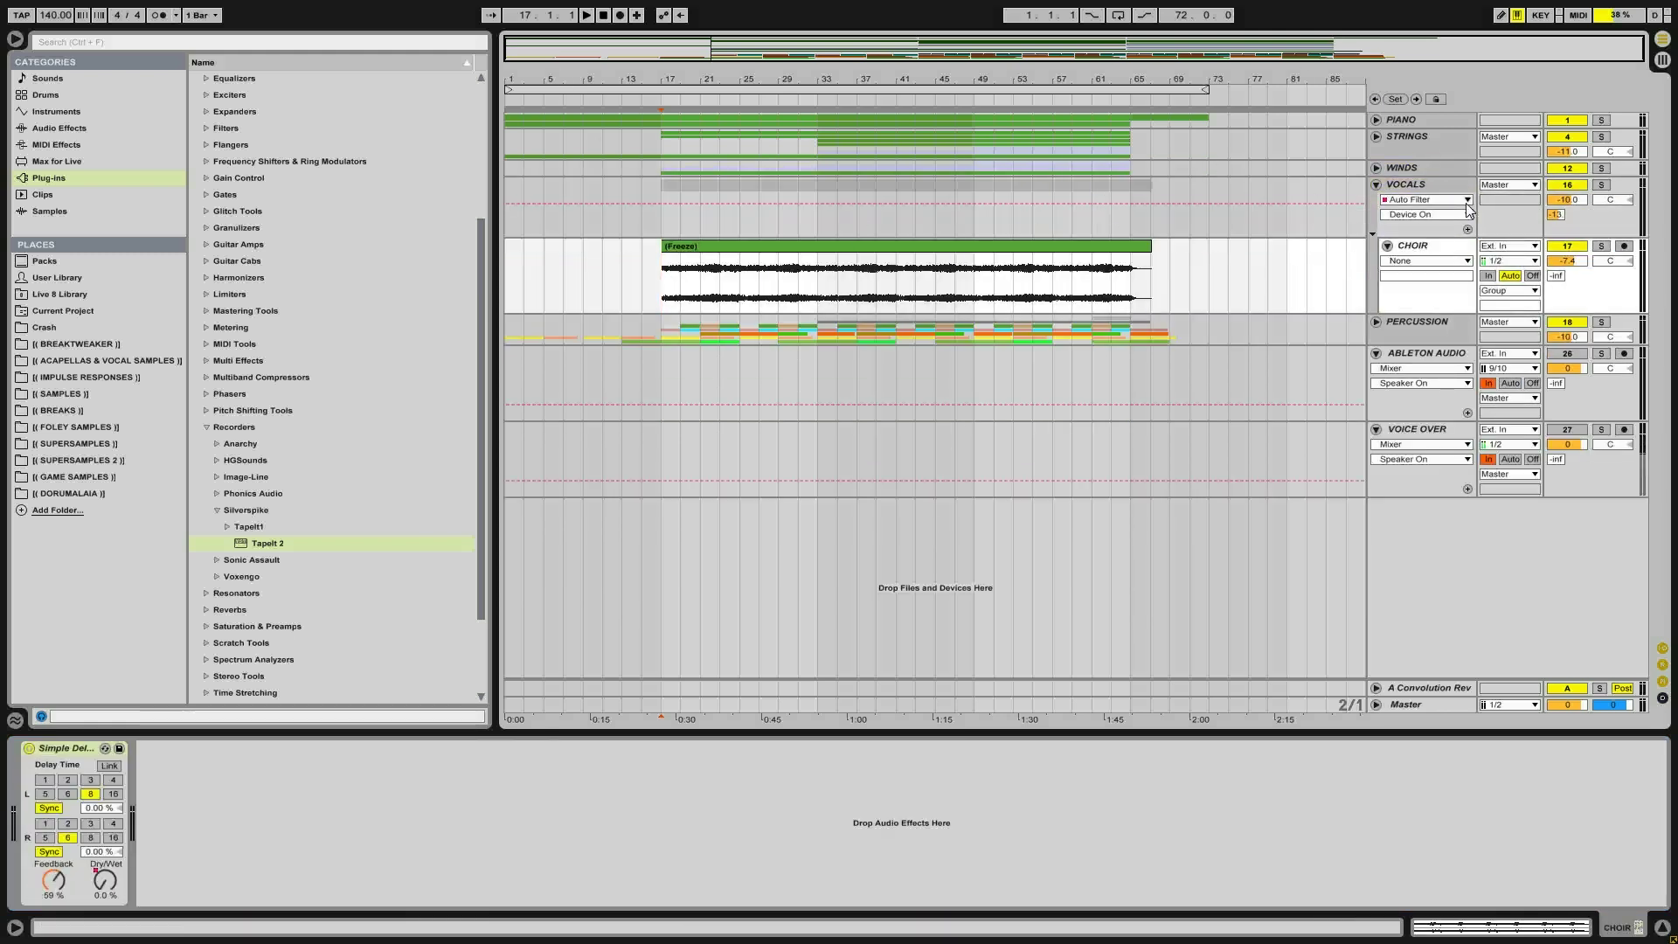
click(1602, 246)
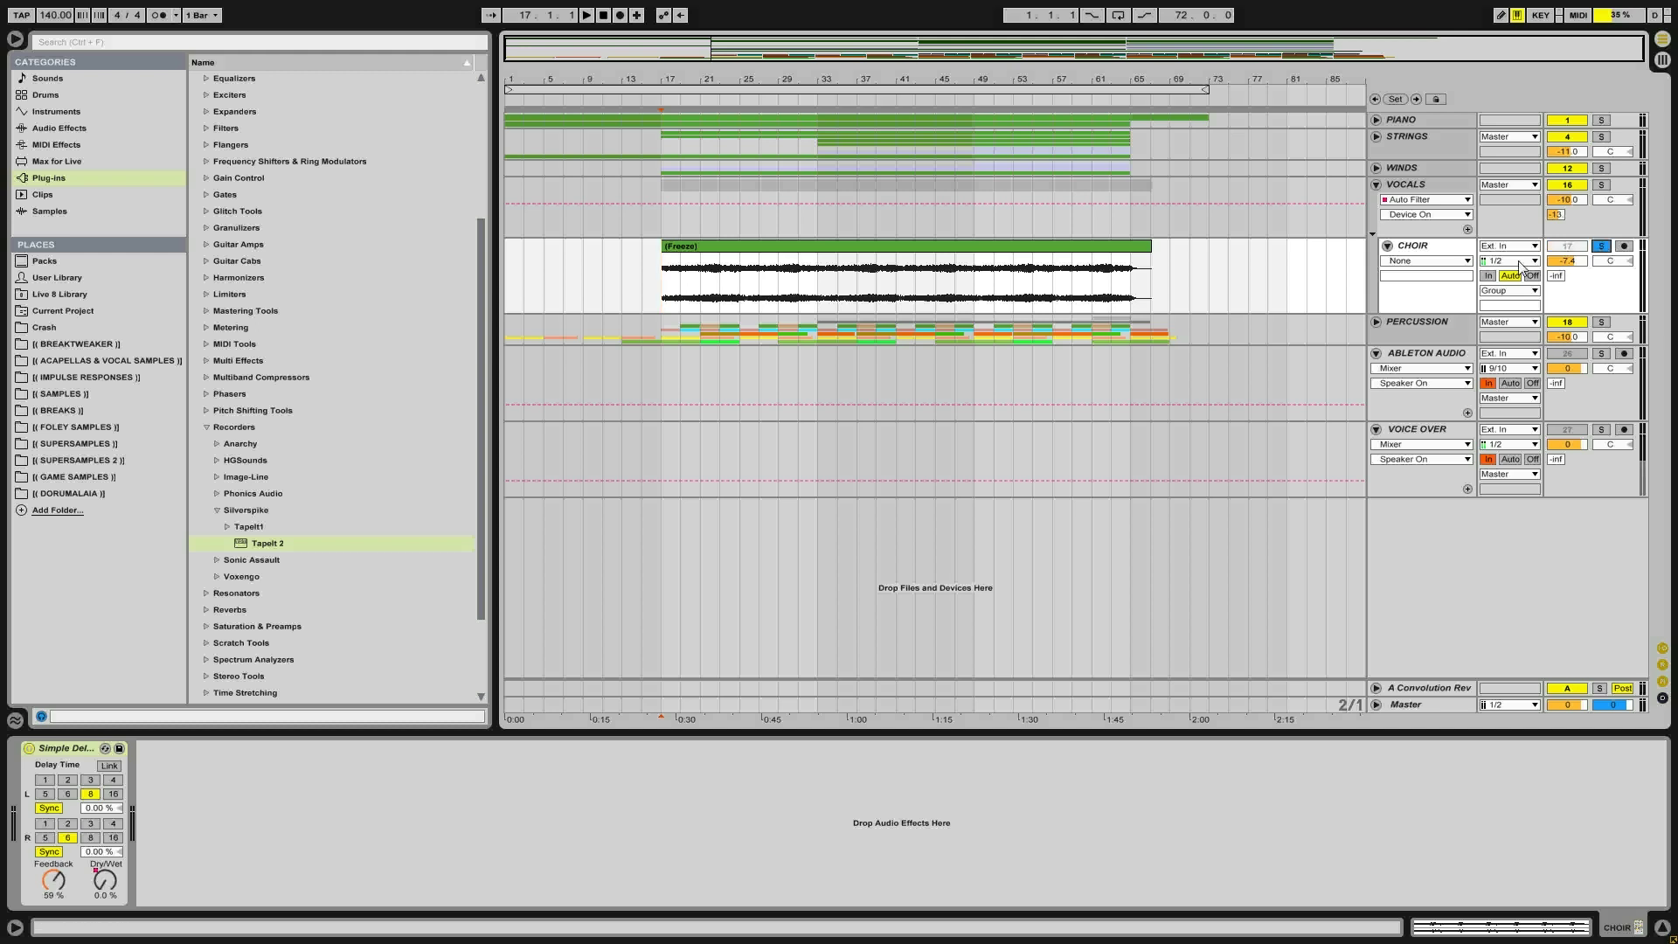
Audition the soloed CHOIR from bar 17 with the VOCALS group's Auto Filter off and back on, and fold the group
click(684, 249)
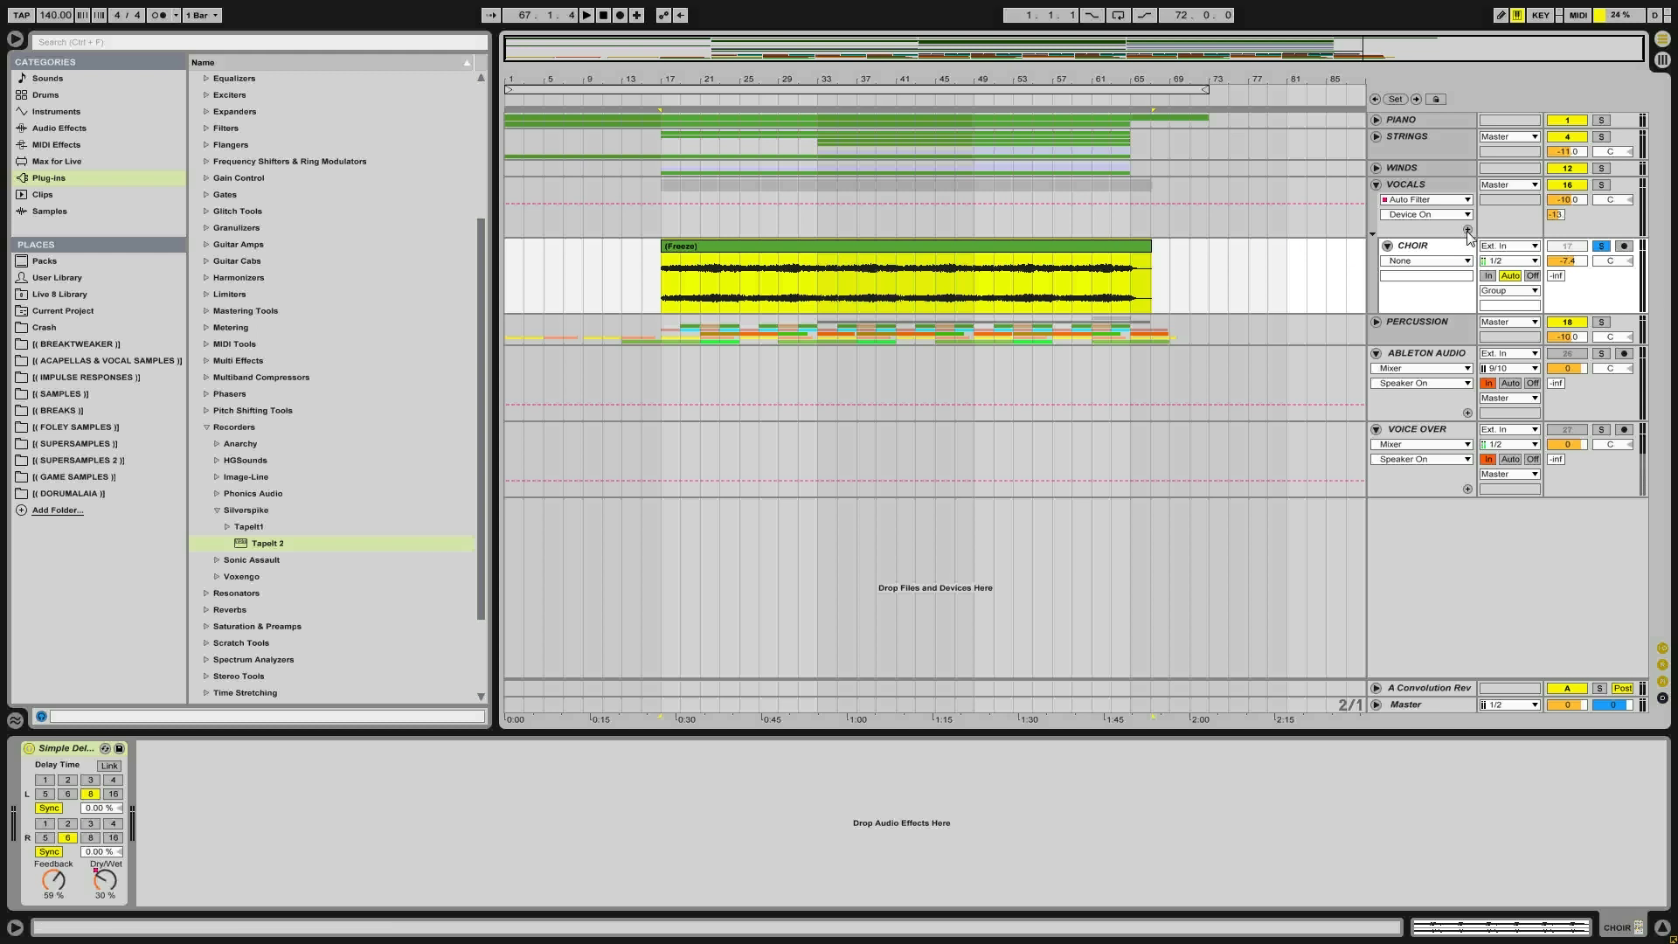
click(1434, 187)
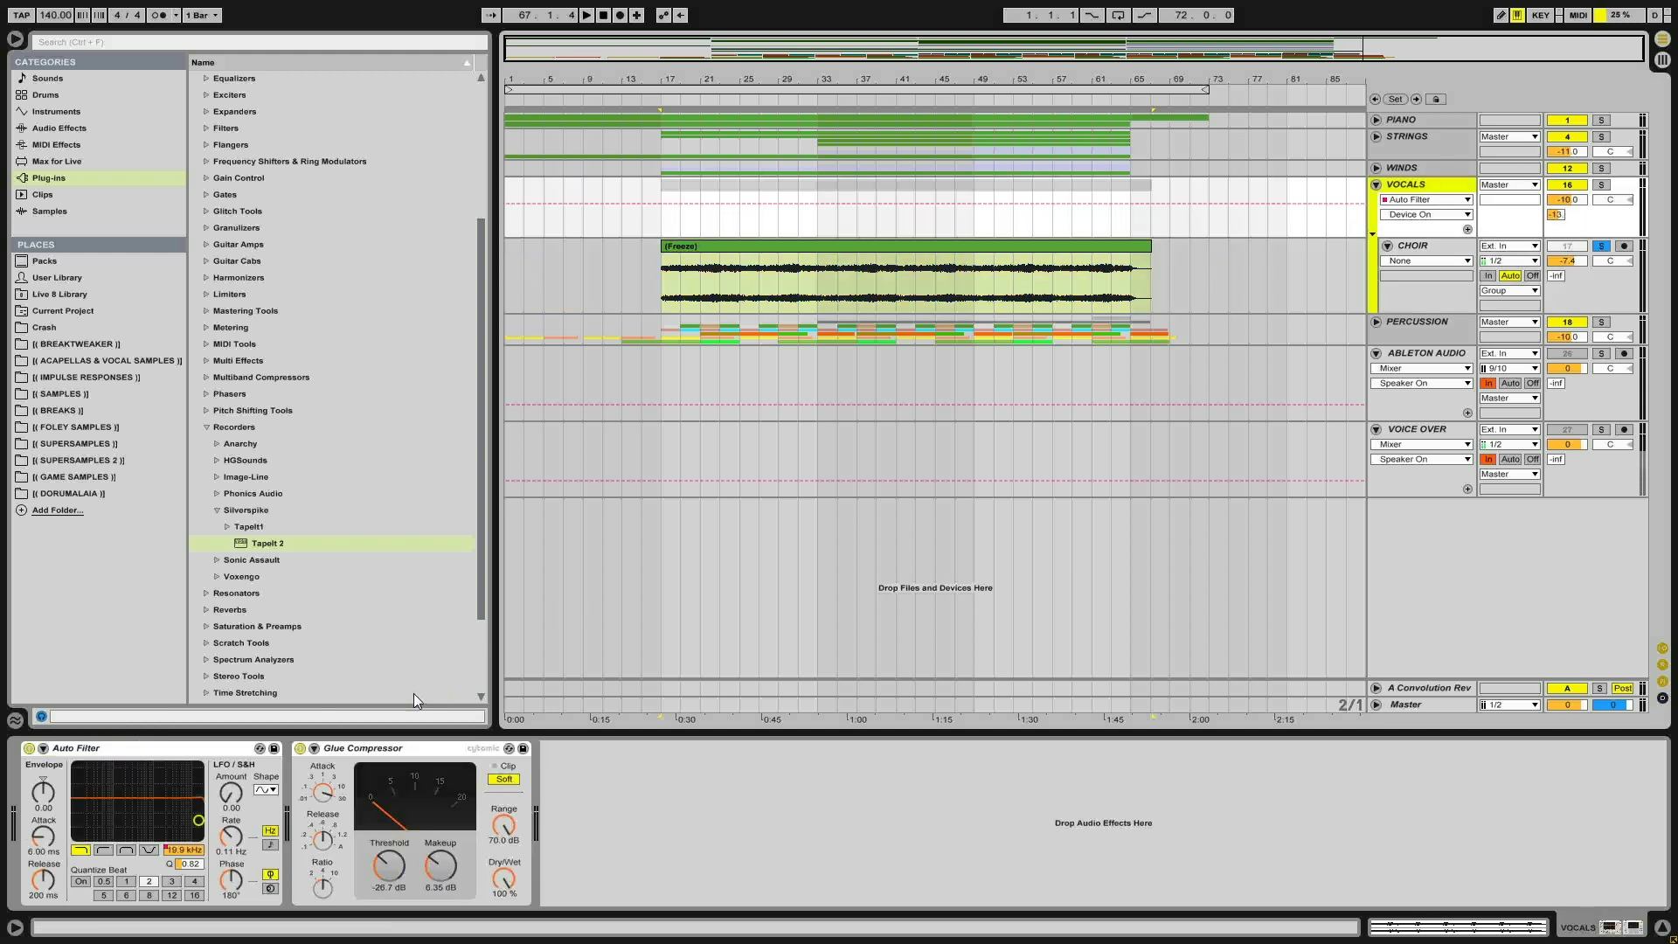
click(29, 749)
key(space)
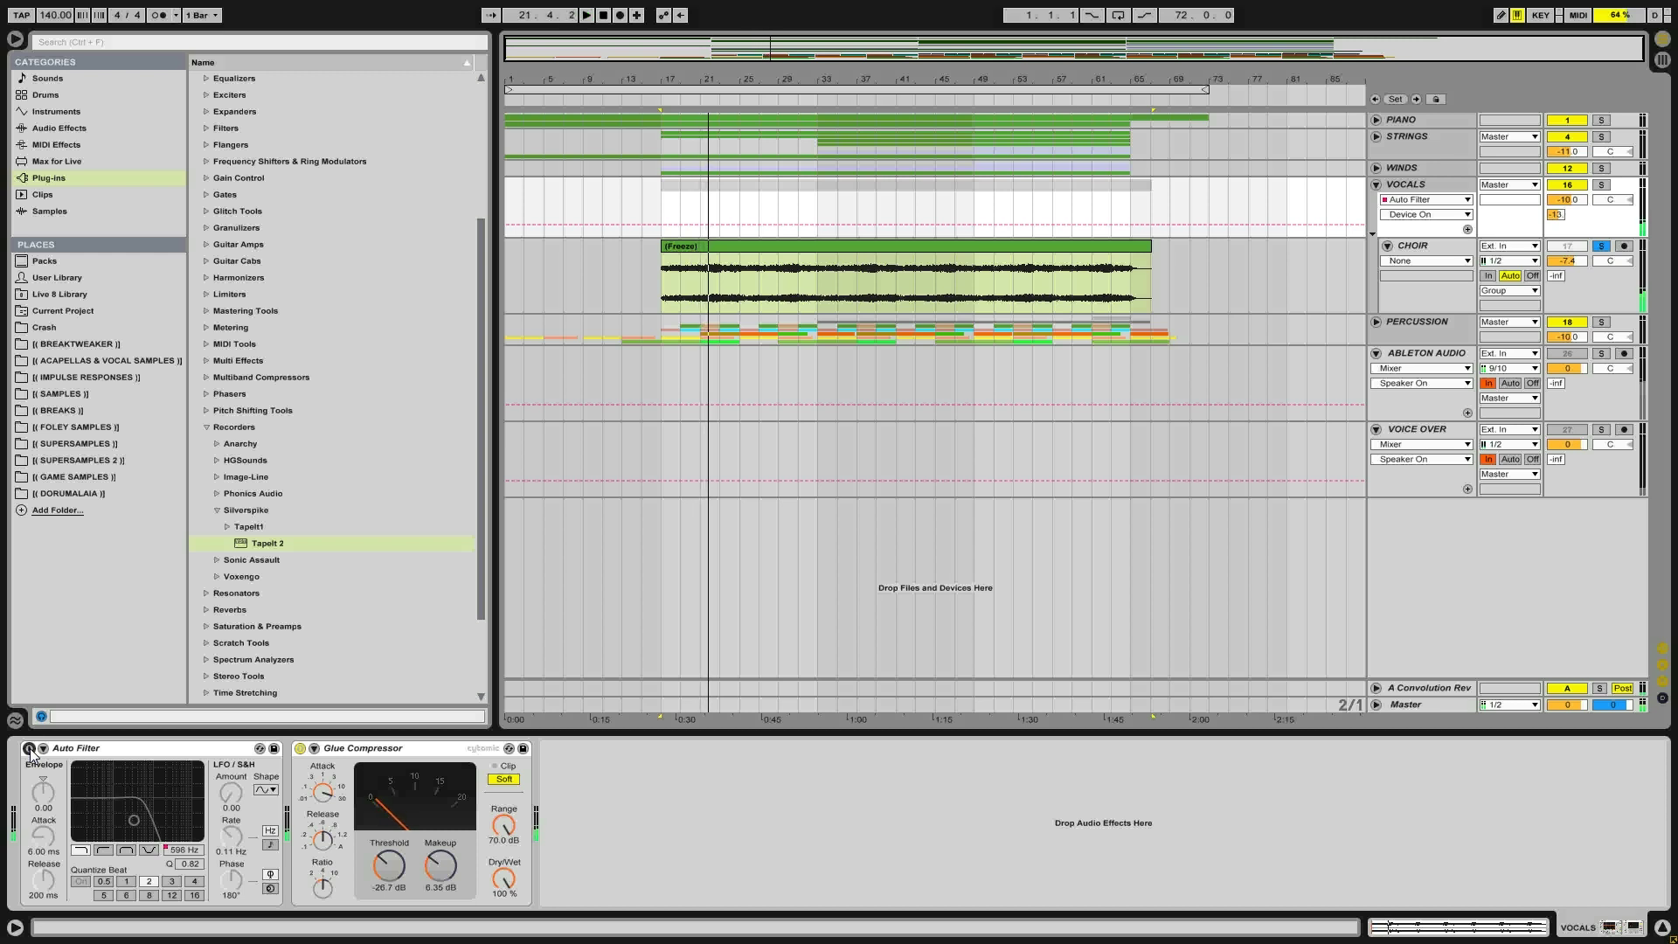
click(29, 748)
key(space)
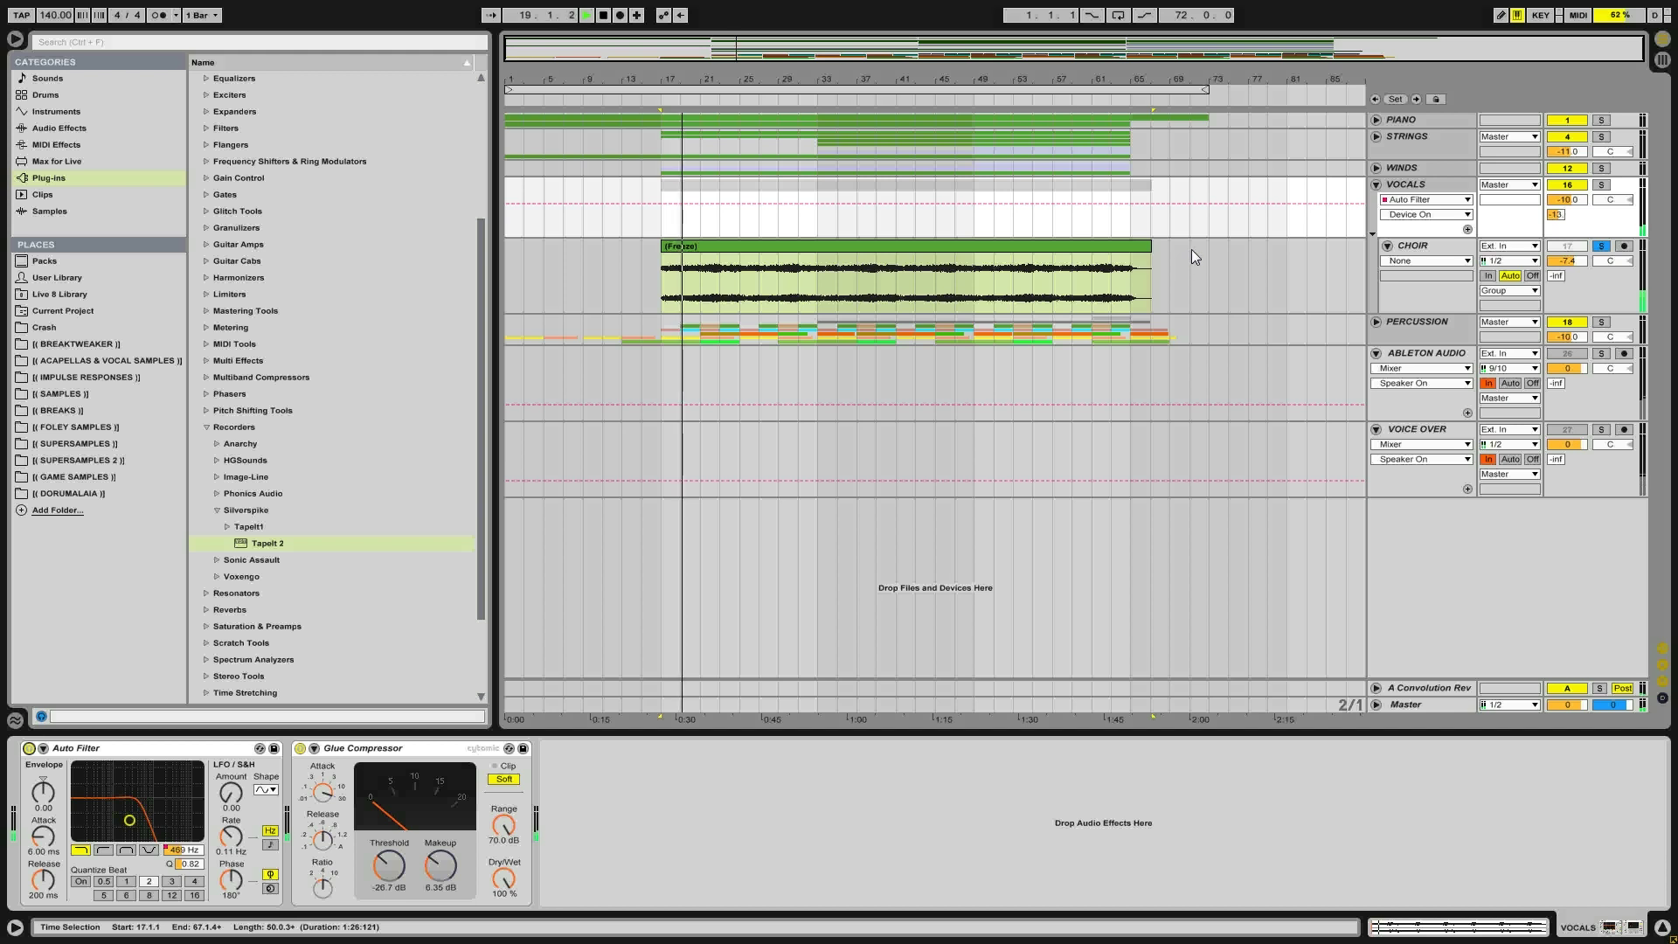
click(1378, 184)
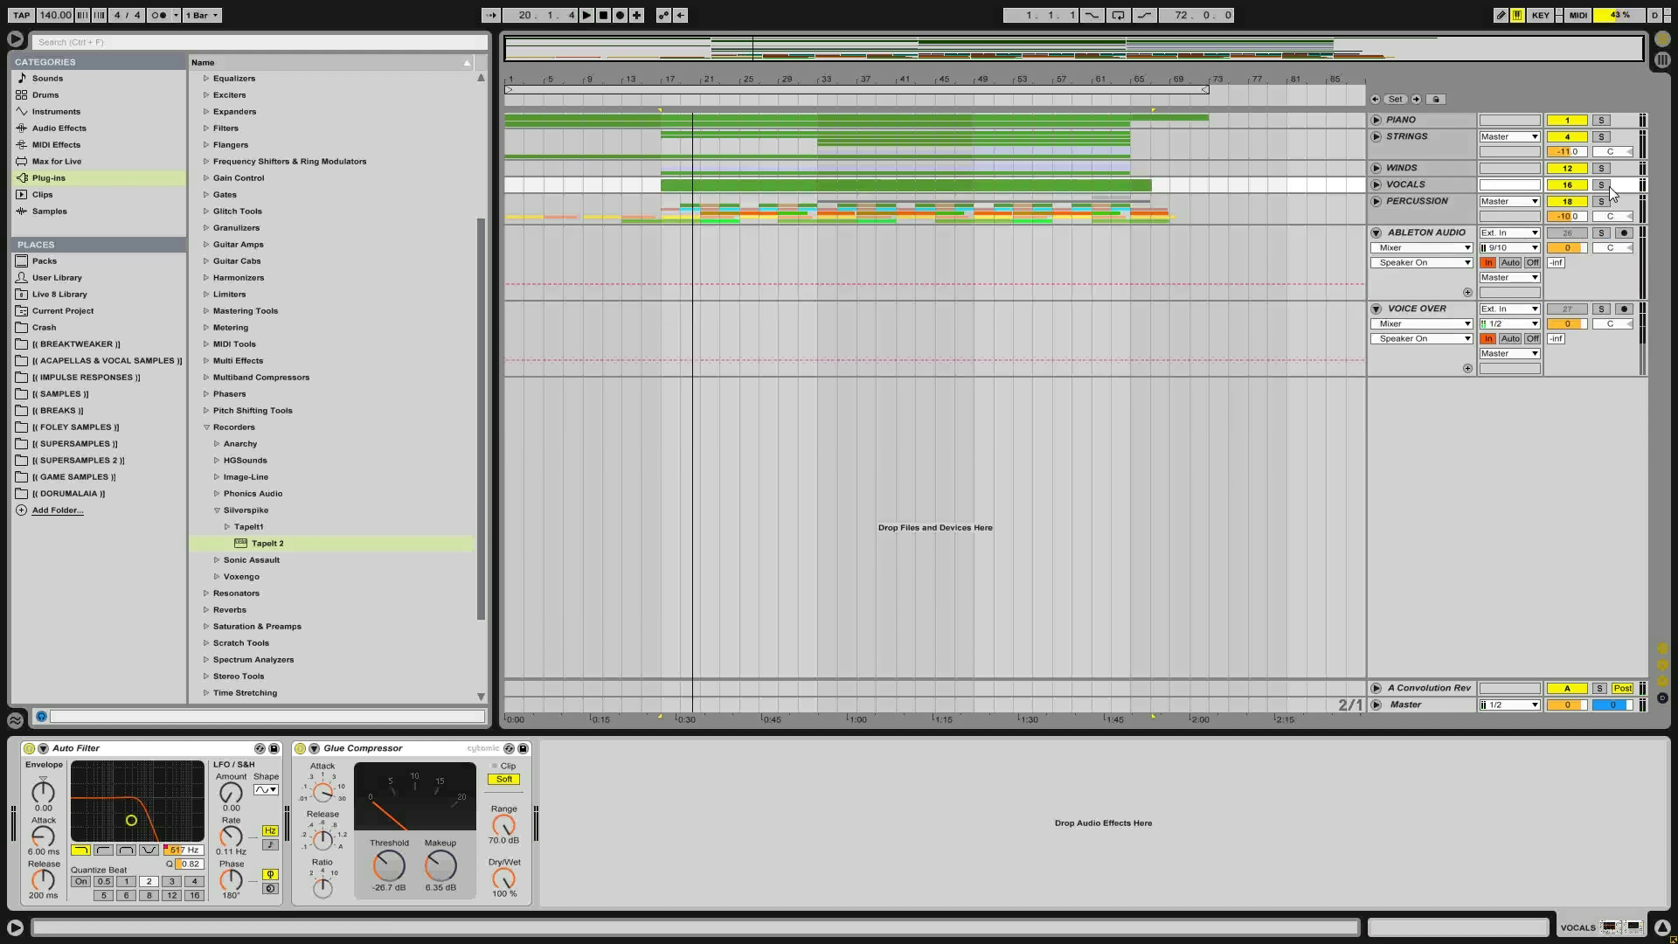
Unfold the PERCUSSION group, solo it, and play it from bar 15
click(1384, 201)
click(1376, 201)
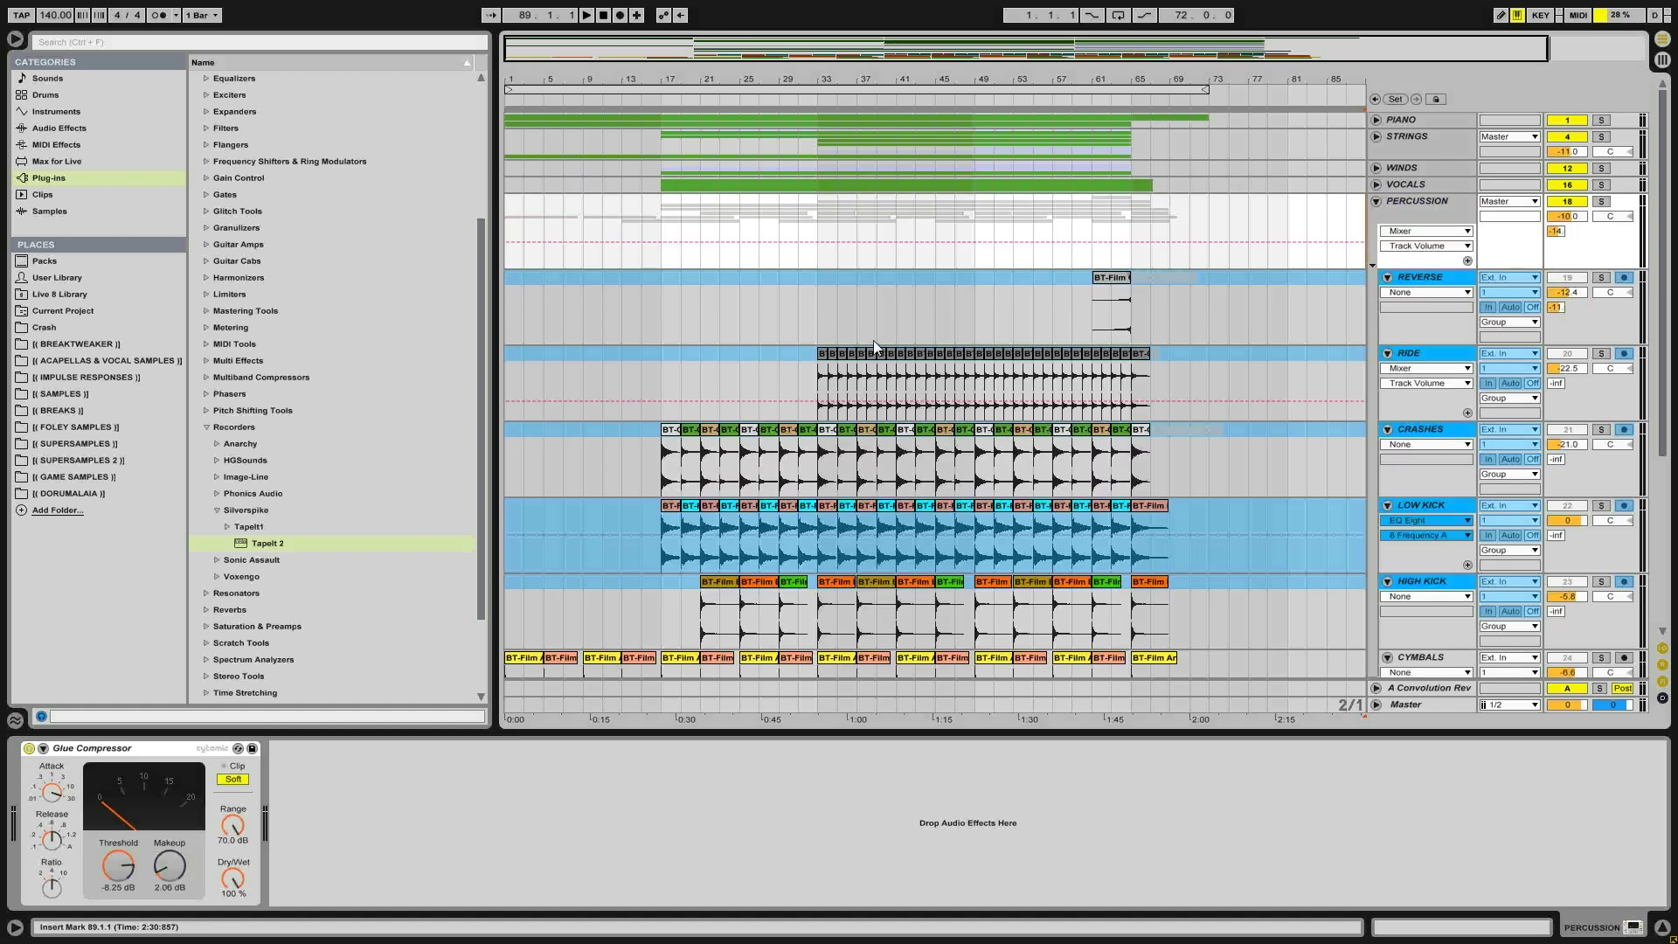
scroll(874, 339, down, 5)
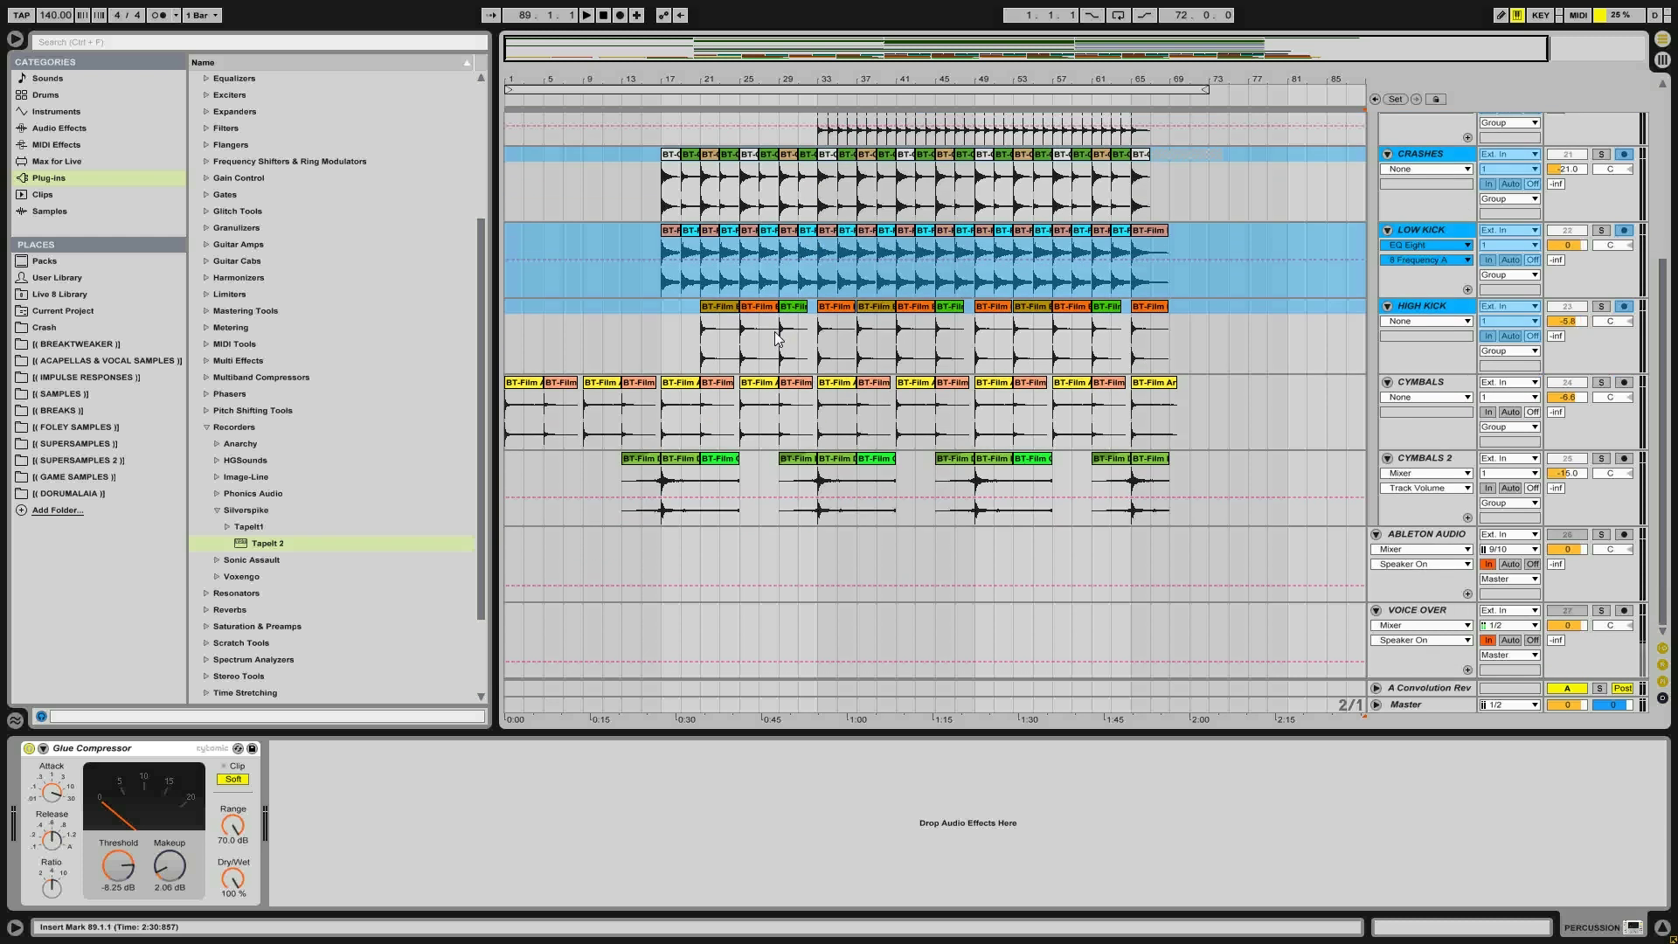
click(658, 334)
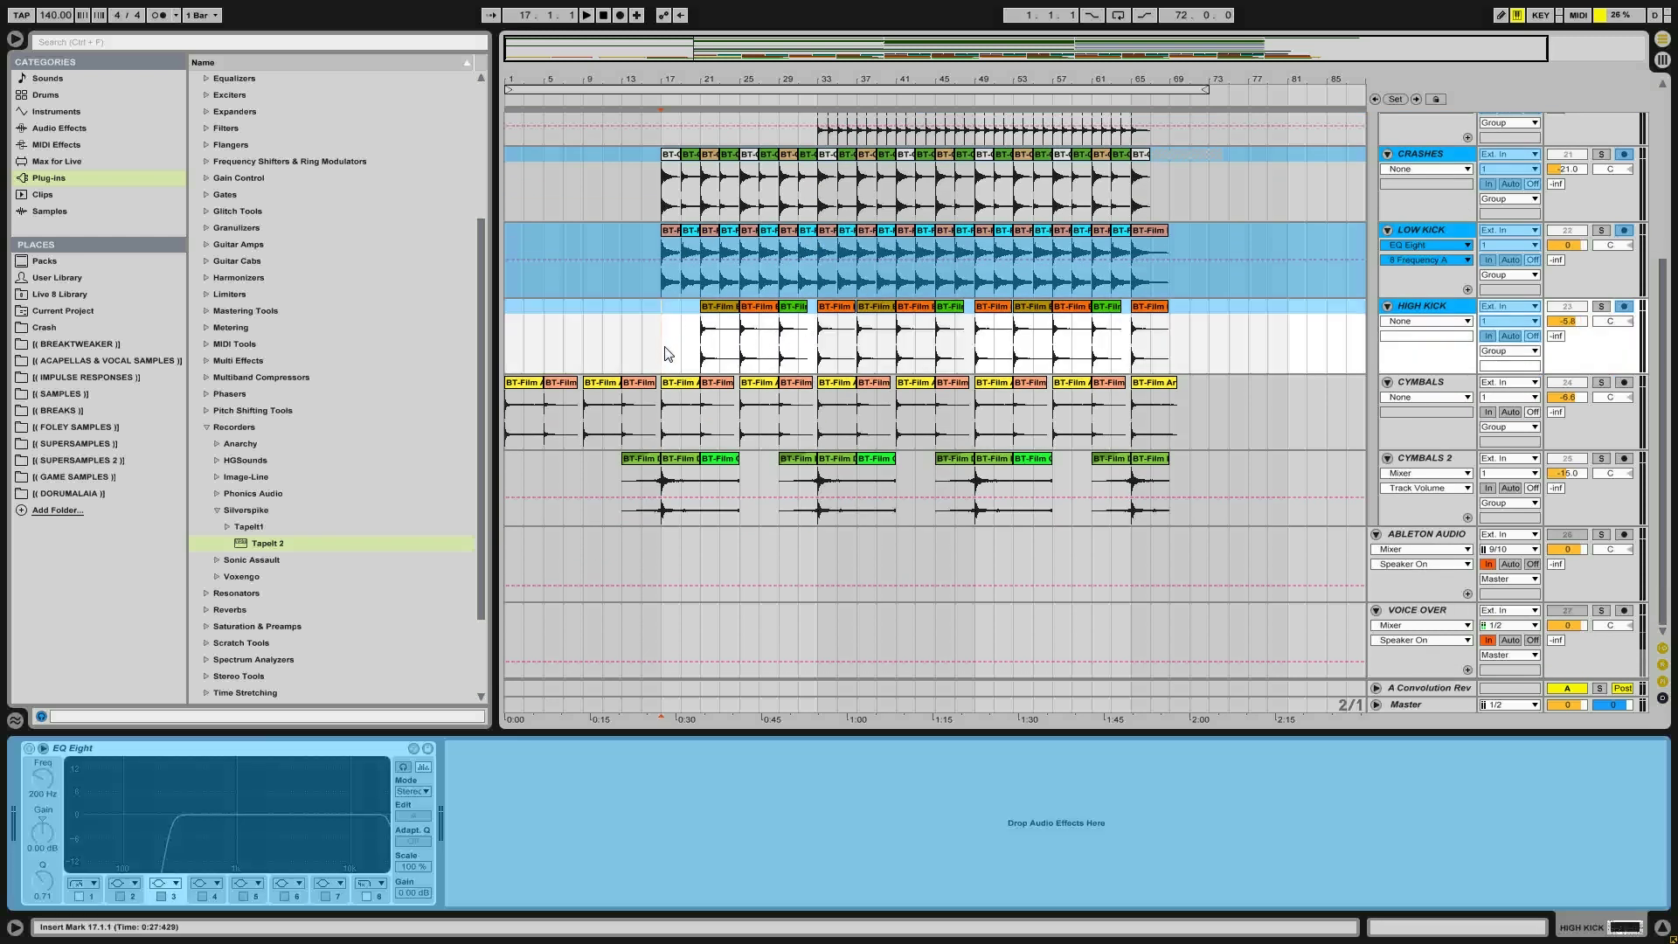
scroll(1434, 222, up, 3)
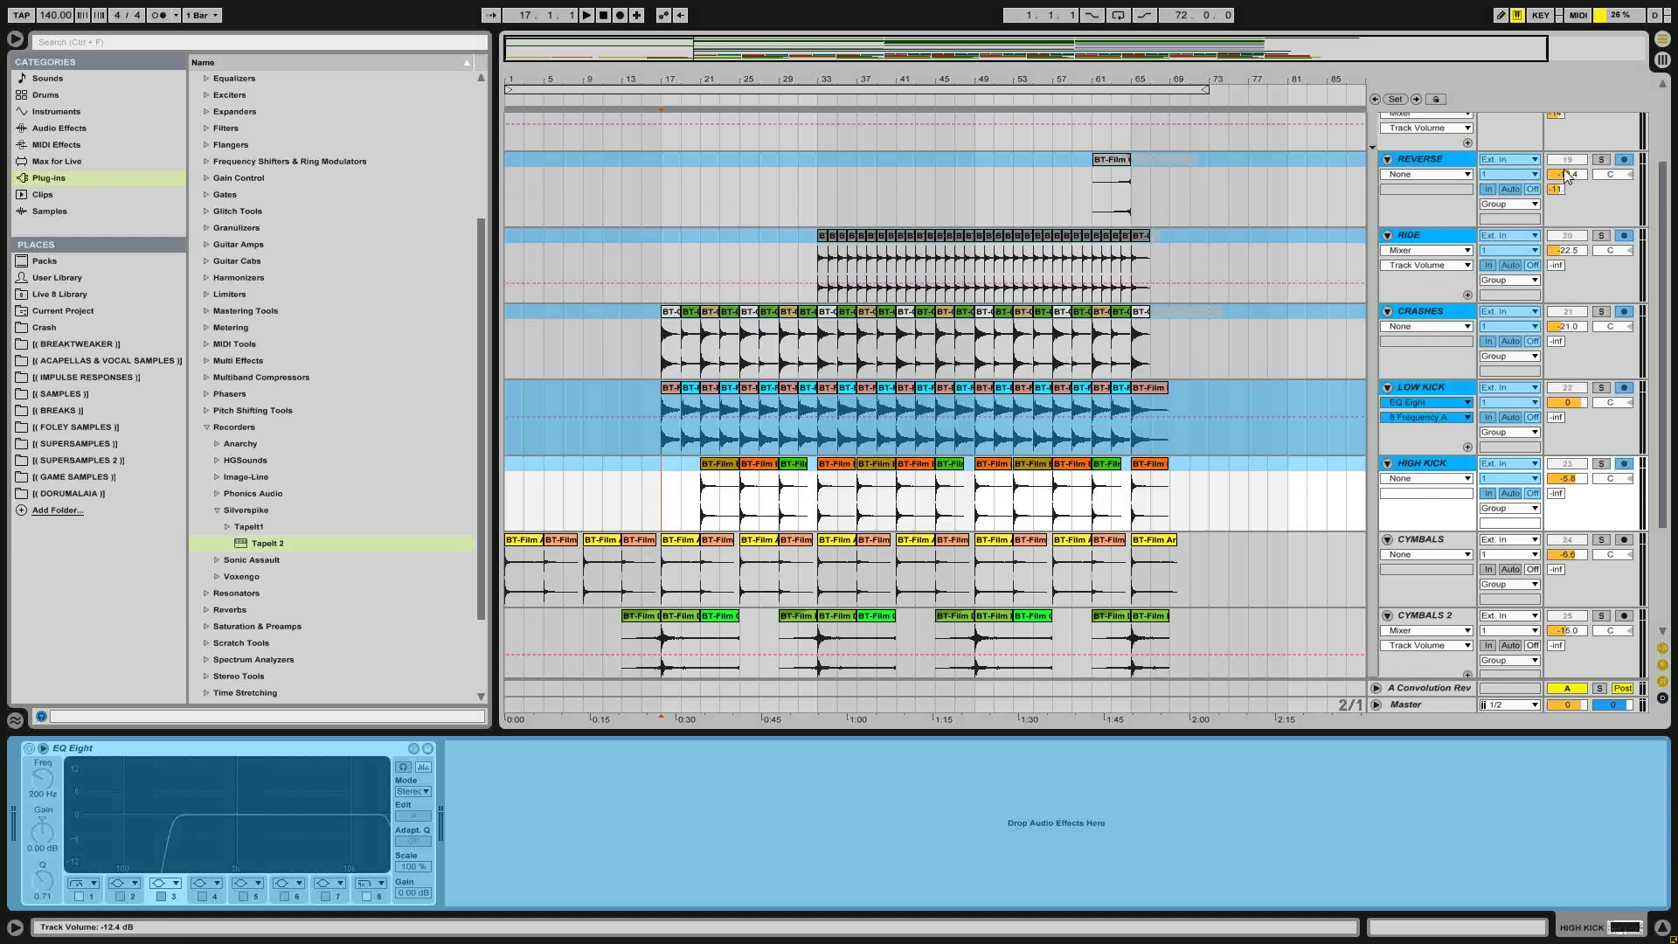
scroll(1434, 222, up, 1)
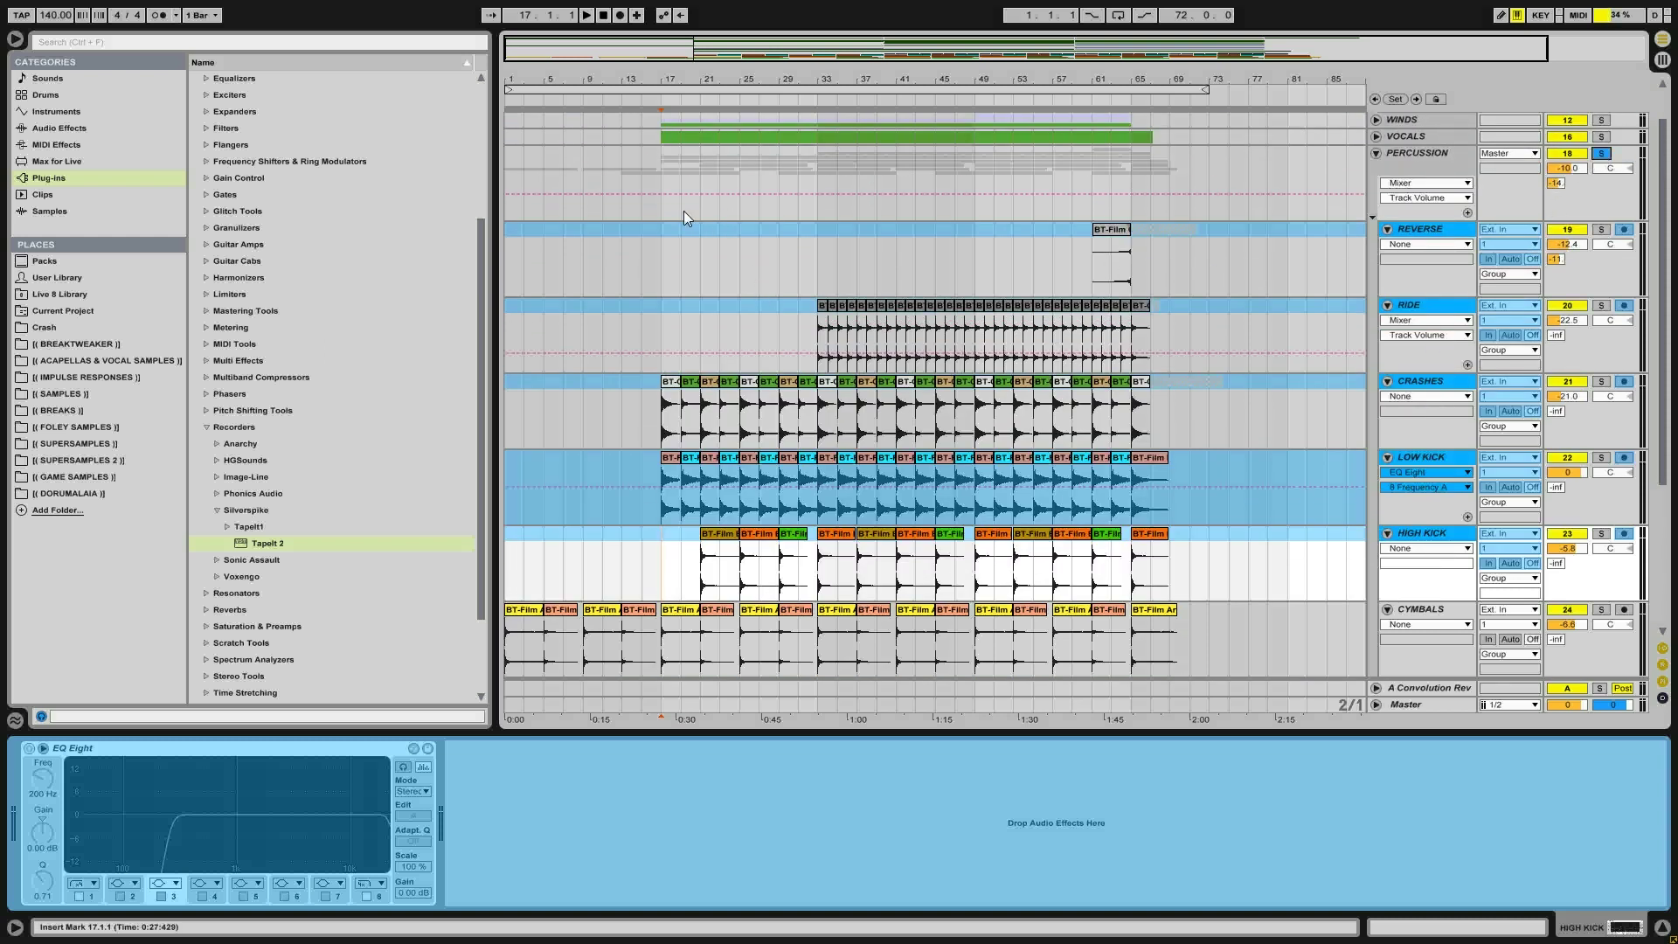
click(647, 208)
key(space)
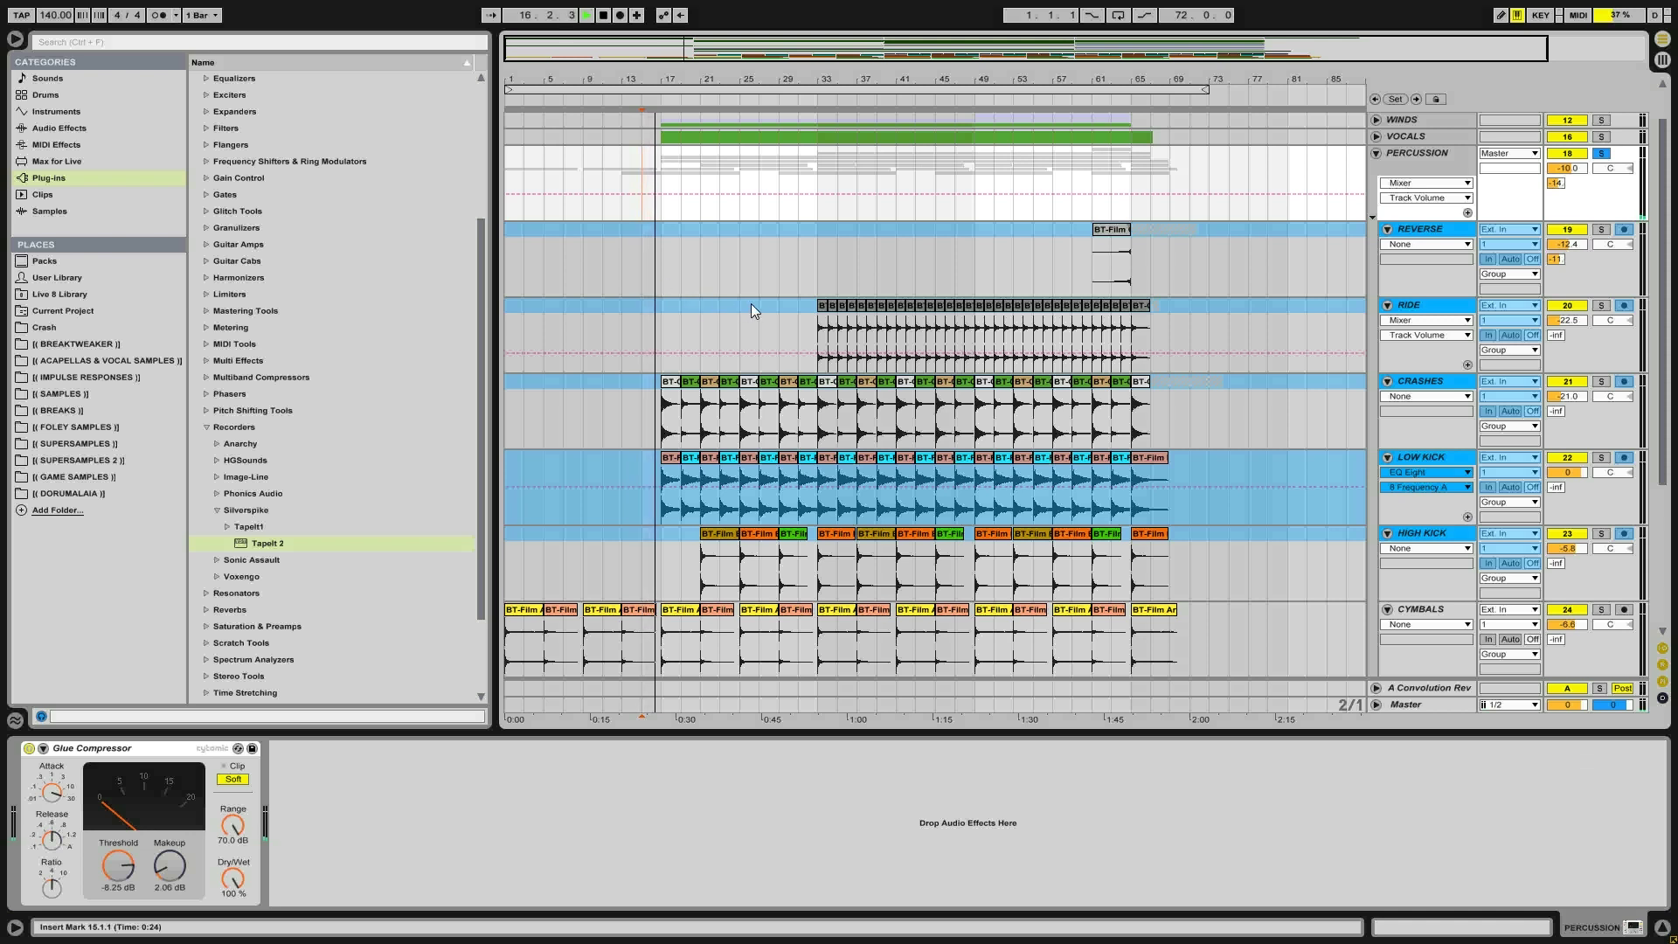
Look over the individual percussion tracks during playback, marking the RIDE clips from bar 33 to bar 49
scroll(752, 310, down, 1)
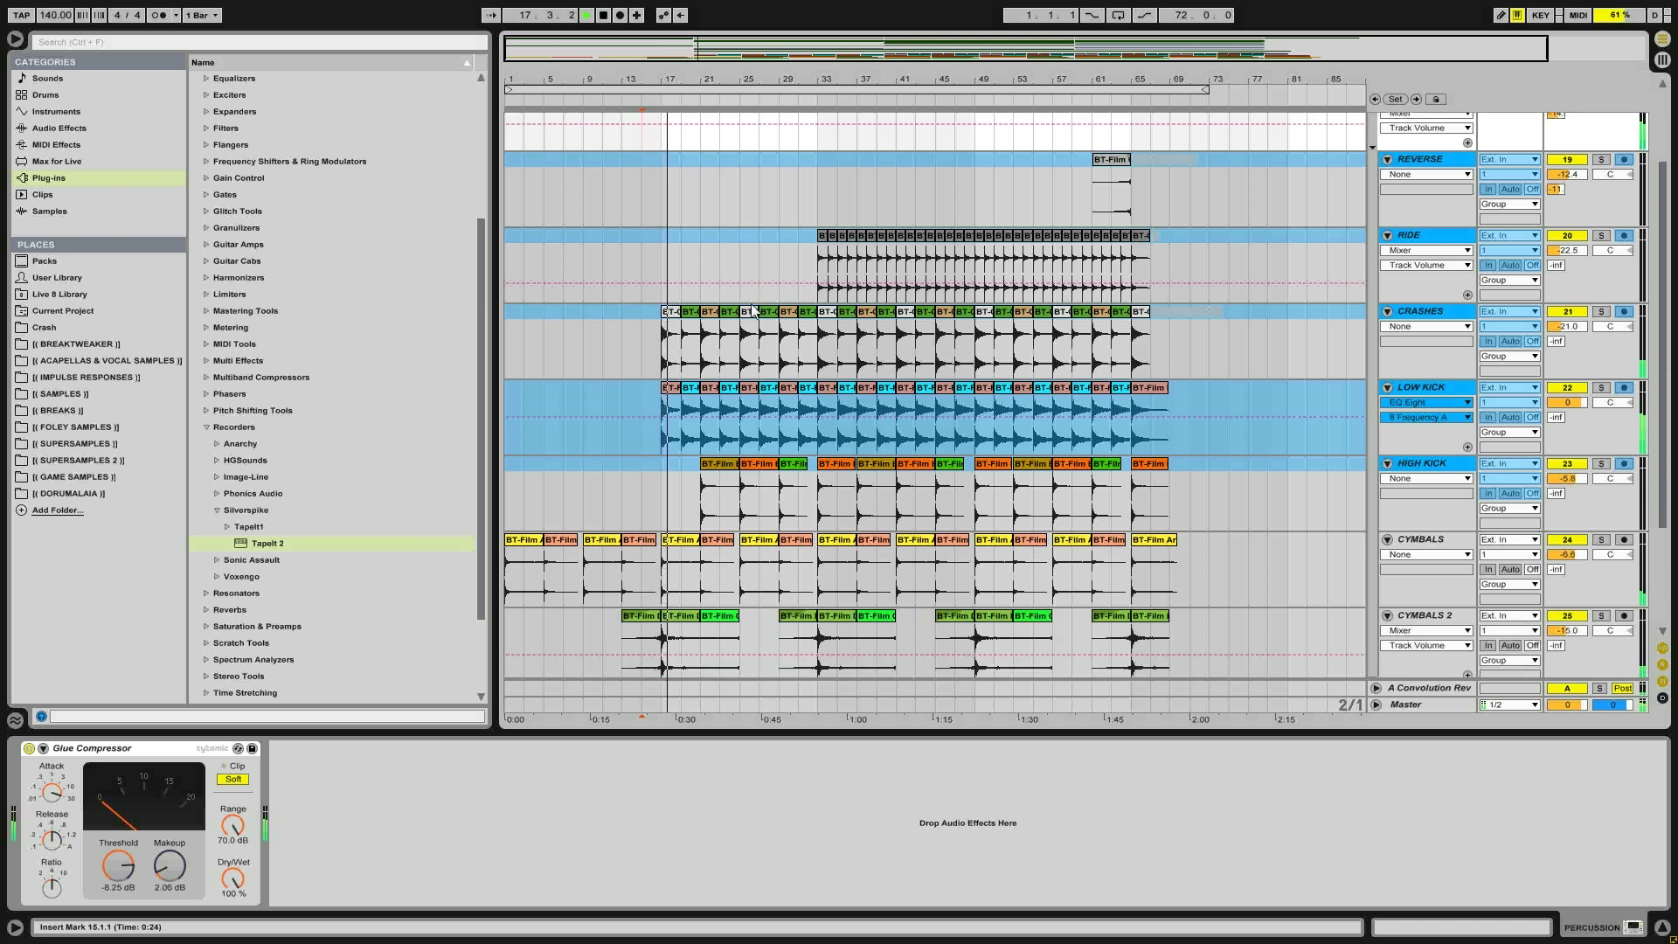
scroll(752, 310, down, 1)
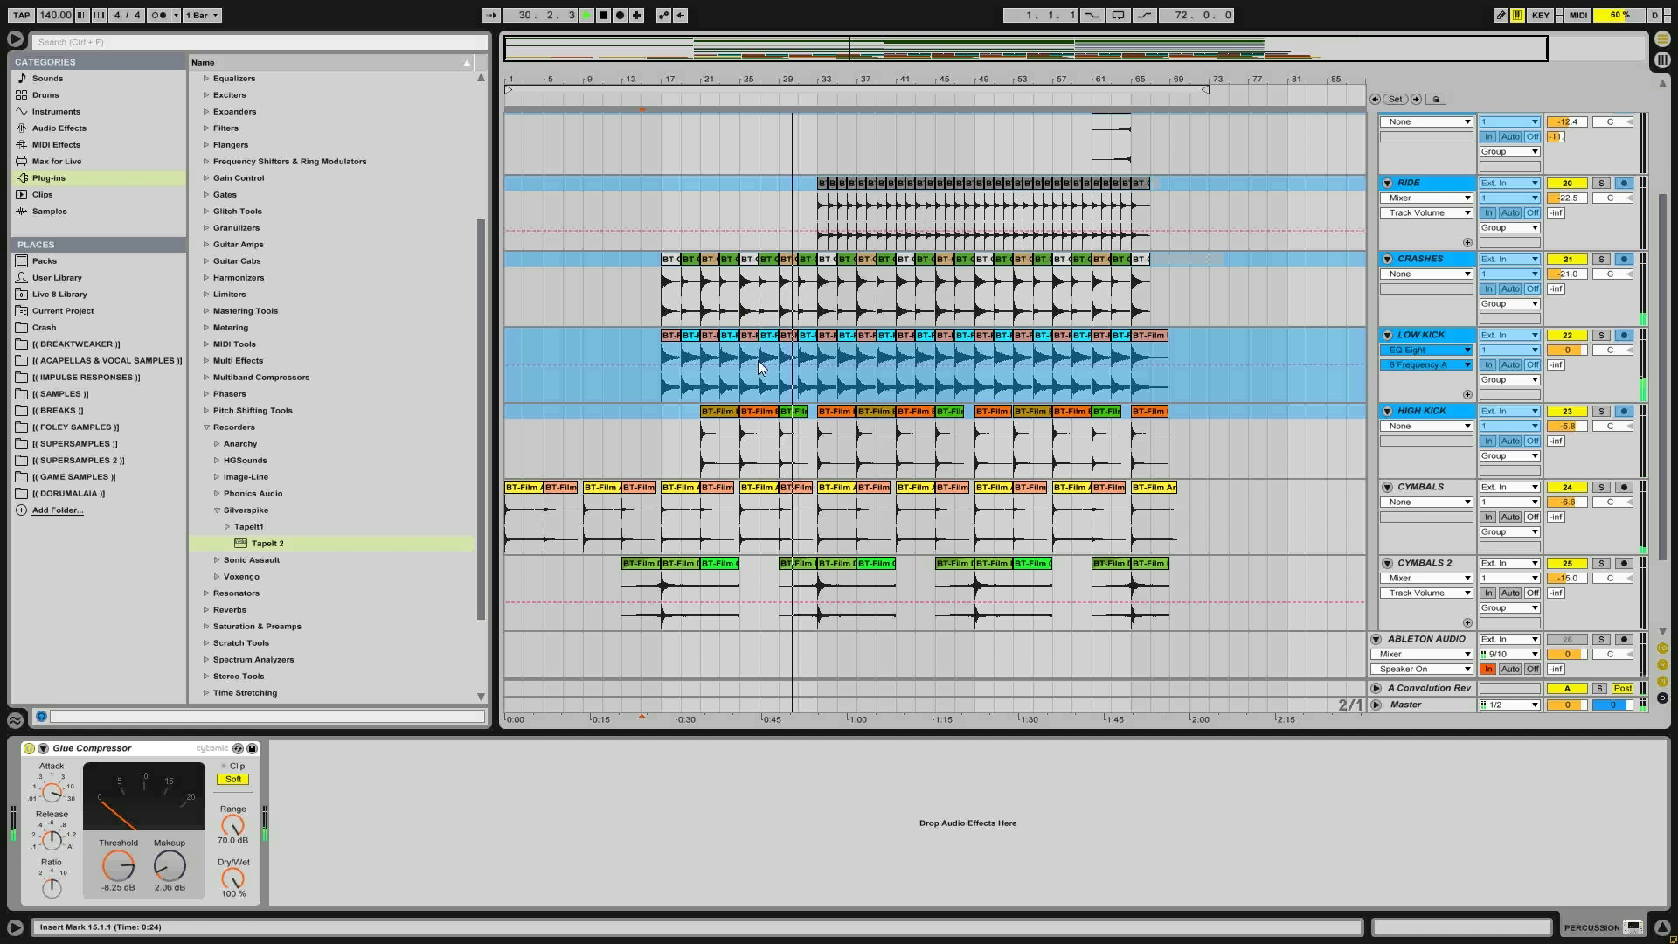
scroll(760, 367, down, 2)
scroll(760, 368, up, 5)
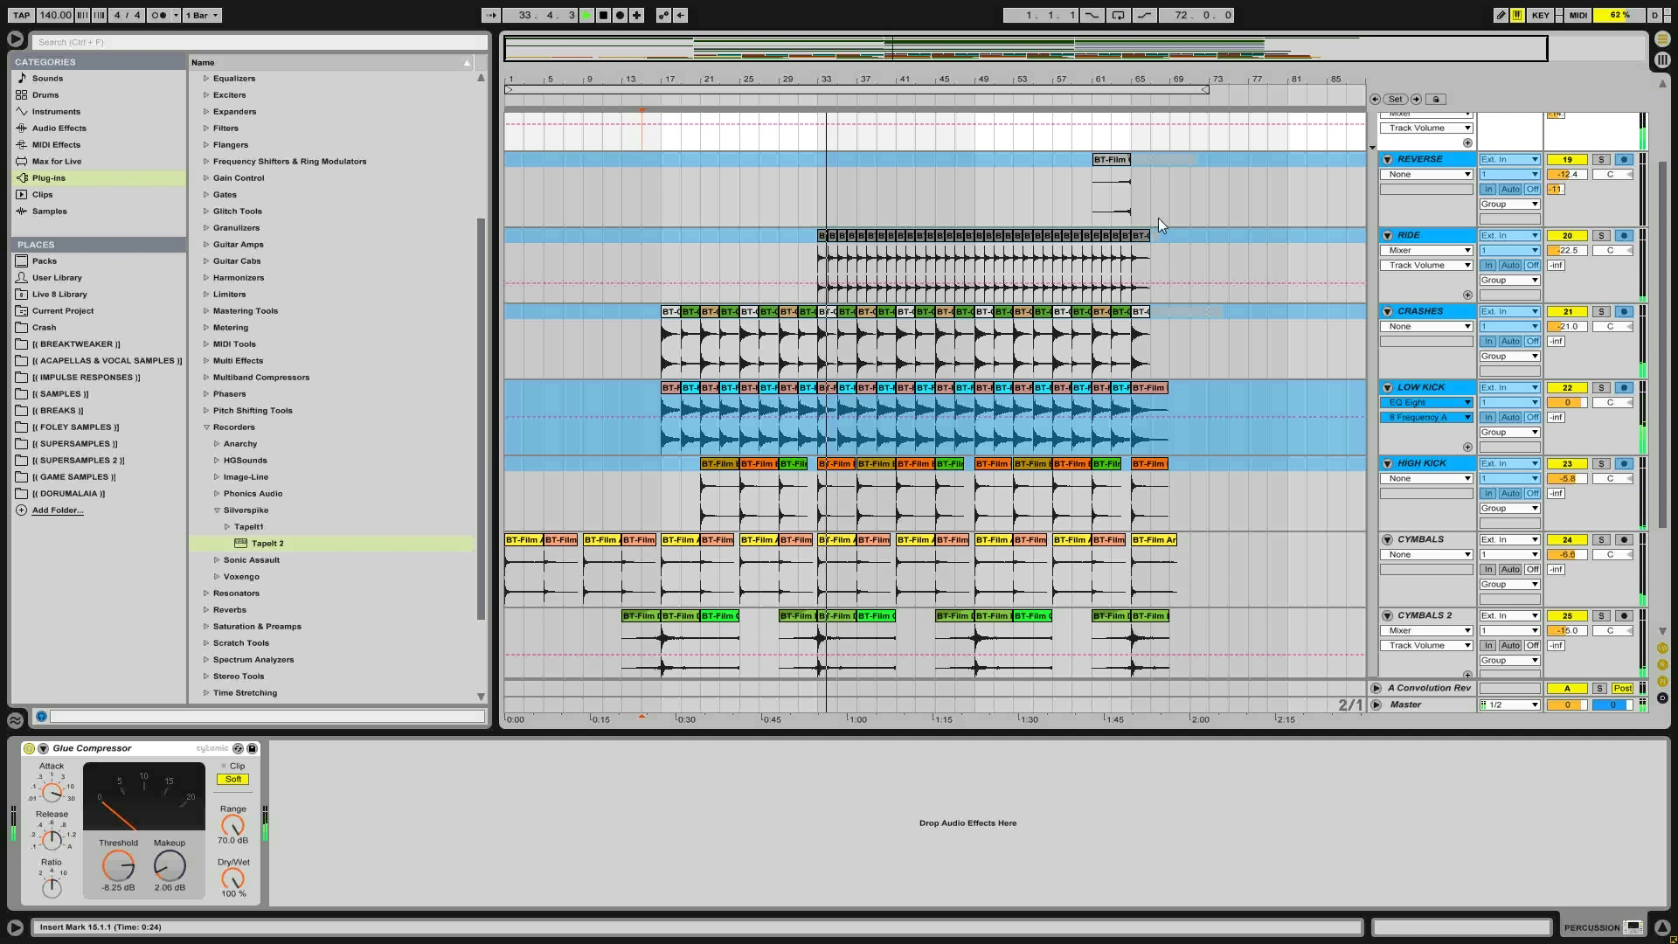
click(820, 258)
drag(820, 259, 975, 262)
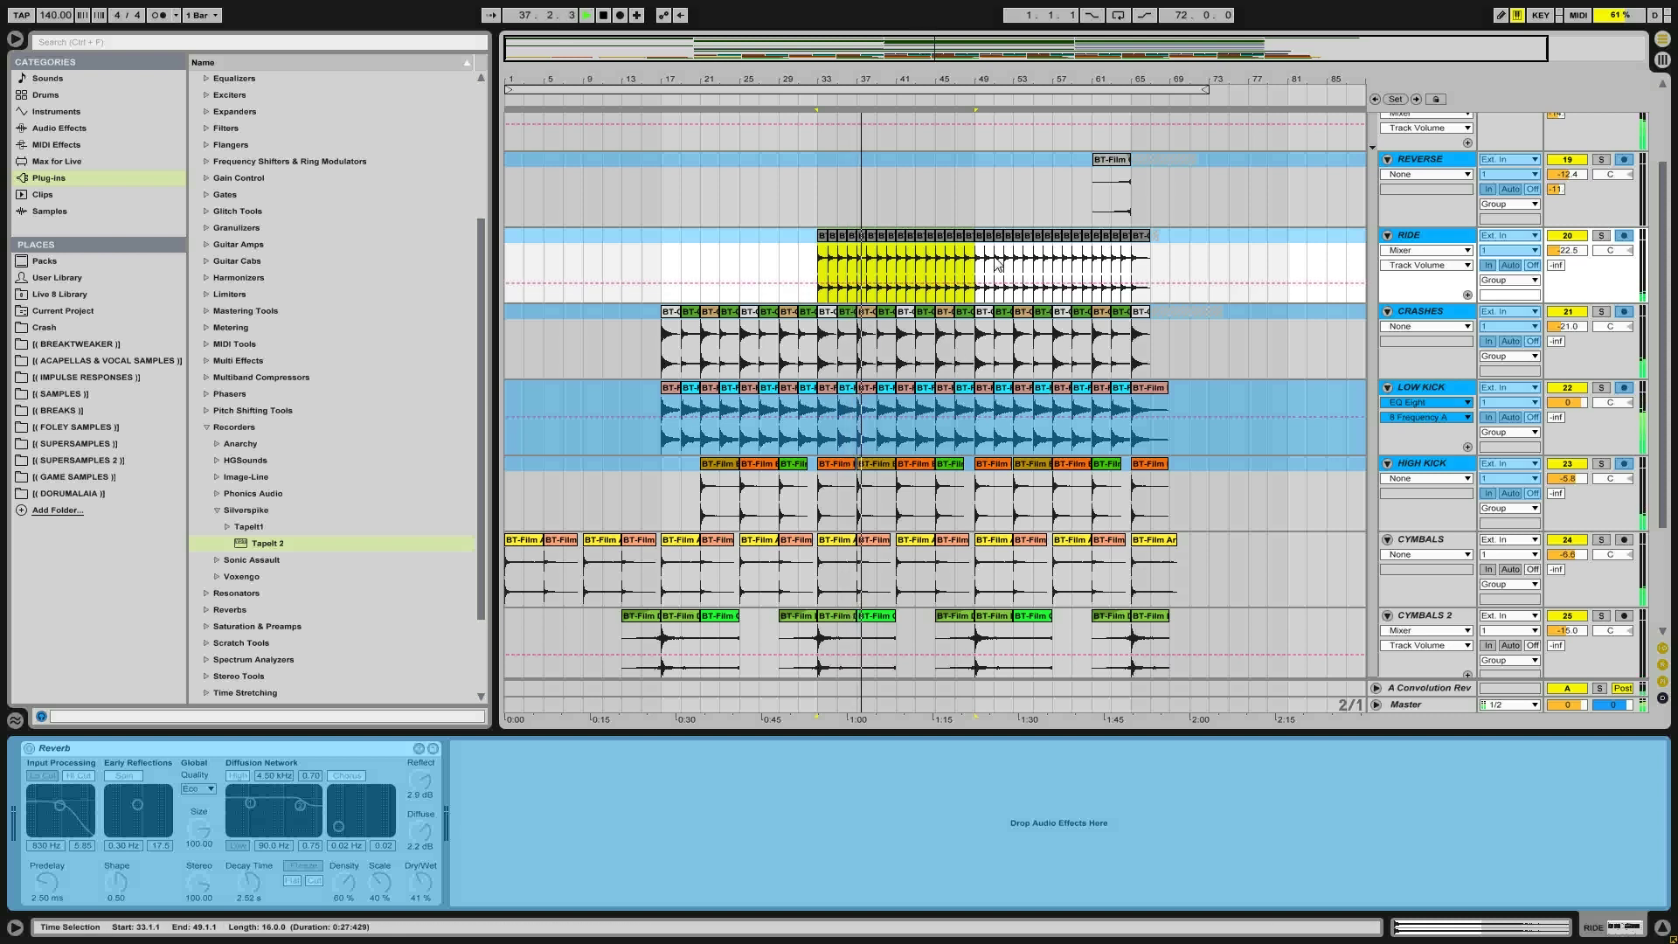
scroll(978, 278, down, 3)
scroll(926, 328, up, 4)
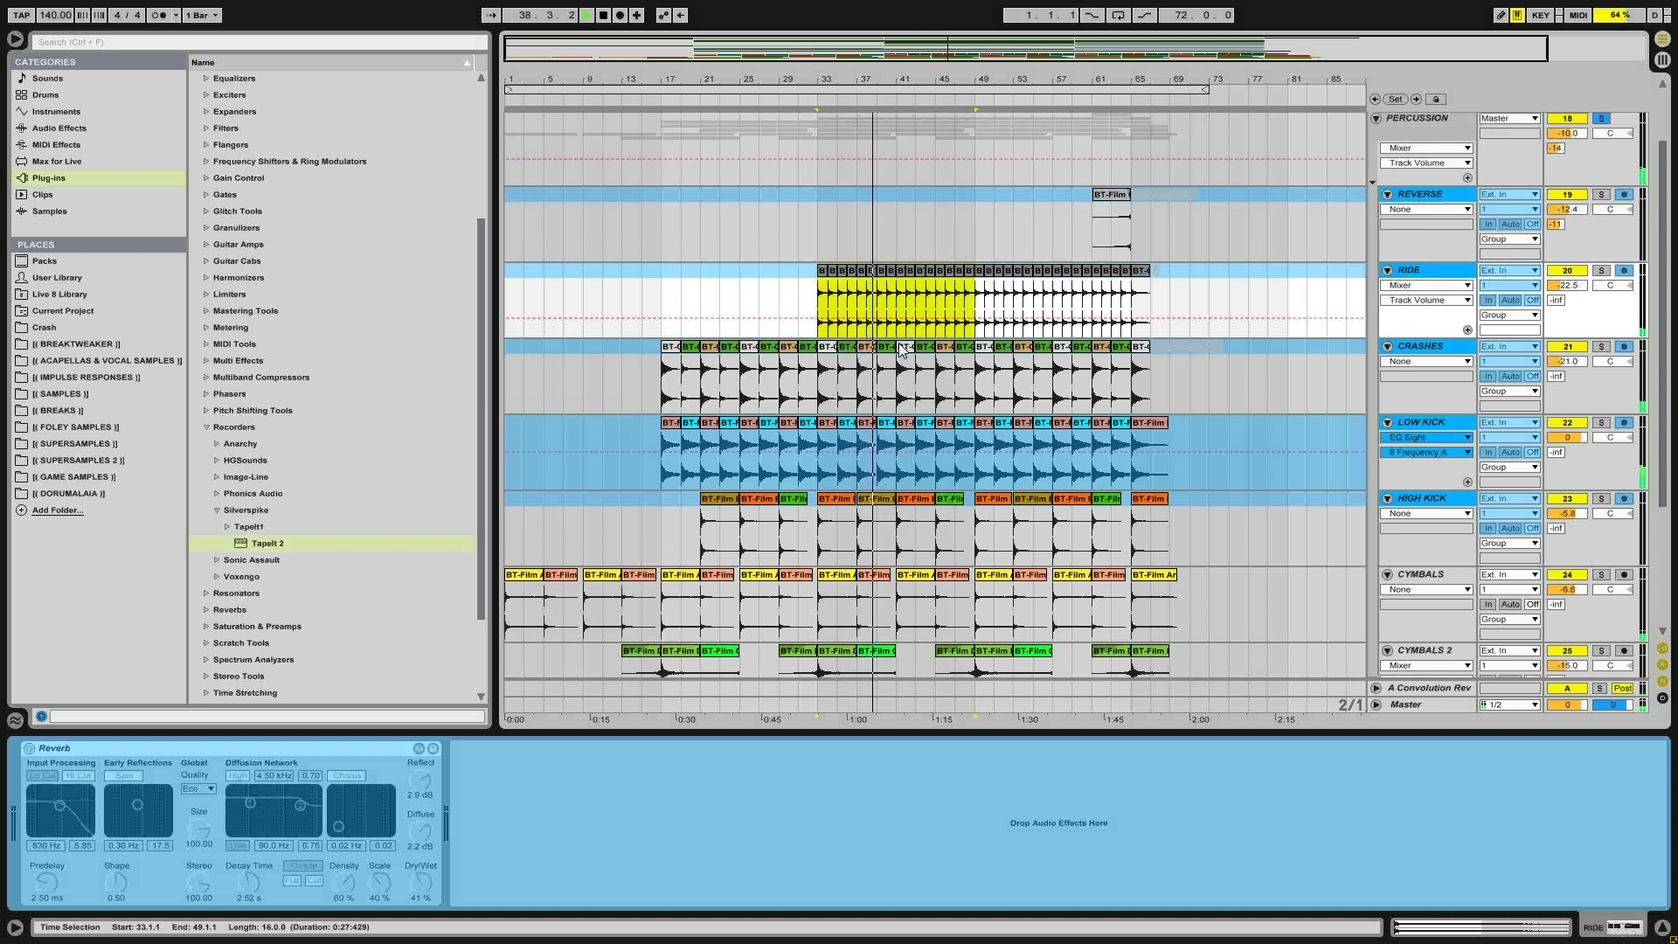
scroll(904, 348, up, 3)
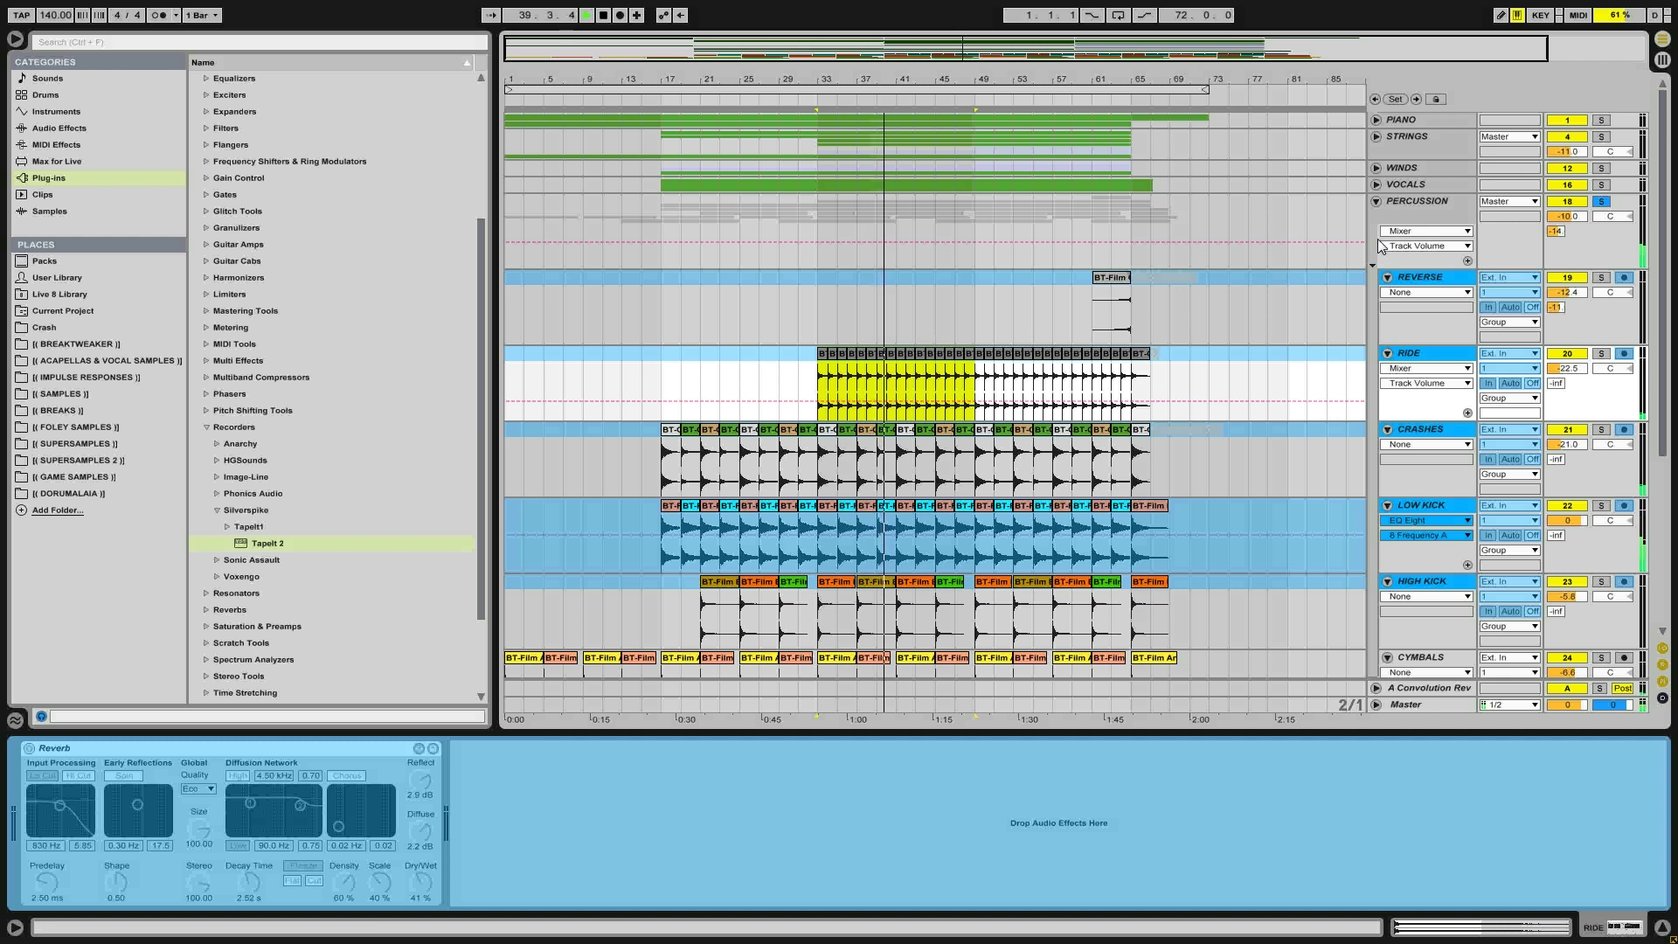
scroll(1346, 485, down, 6)
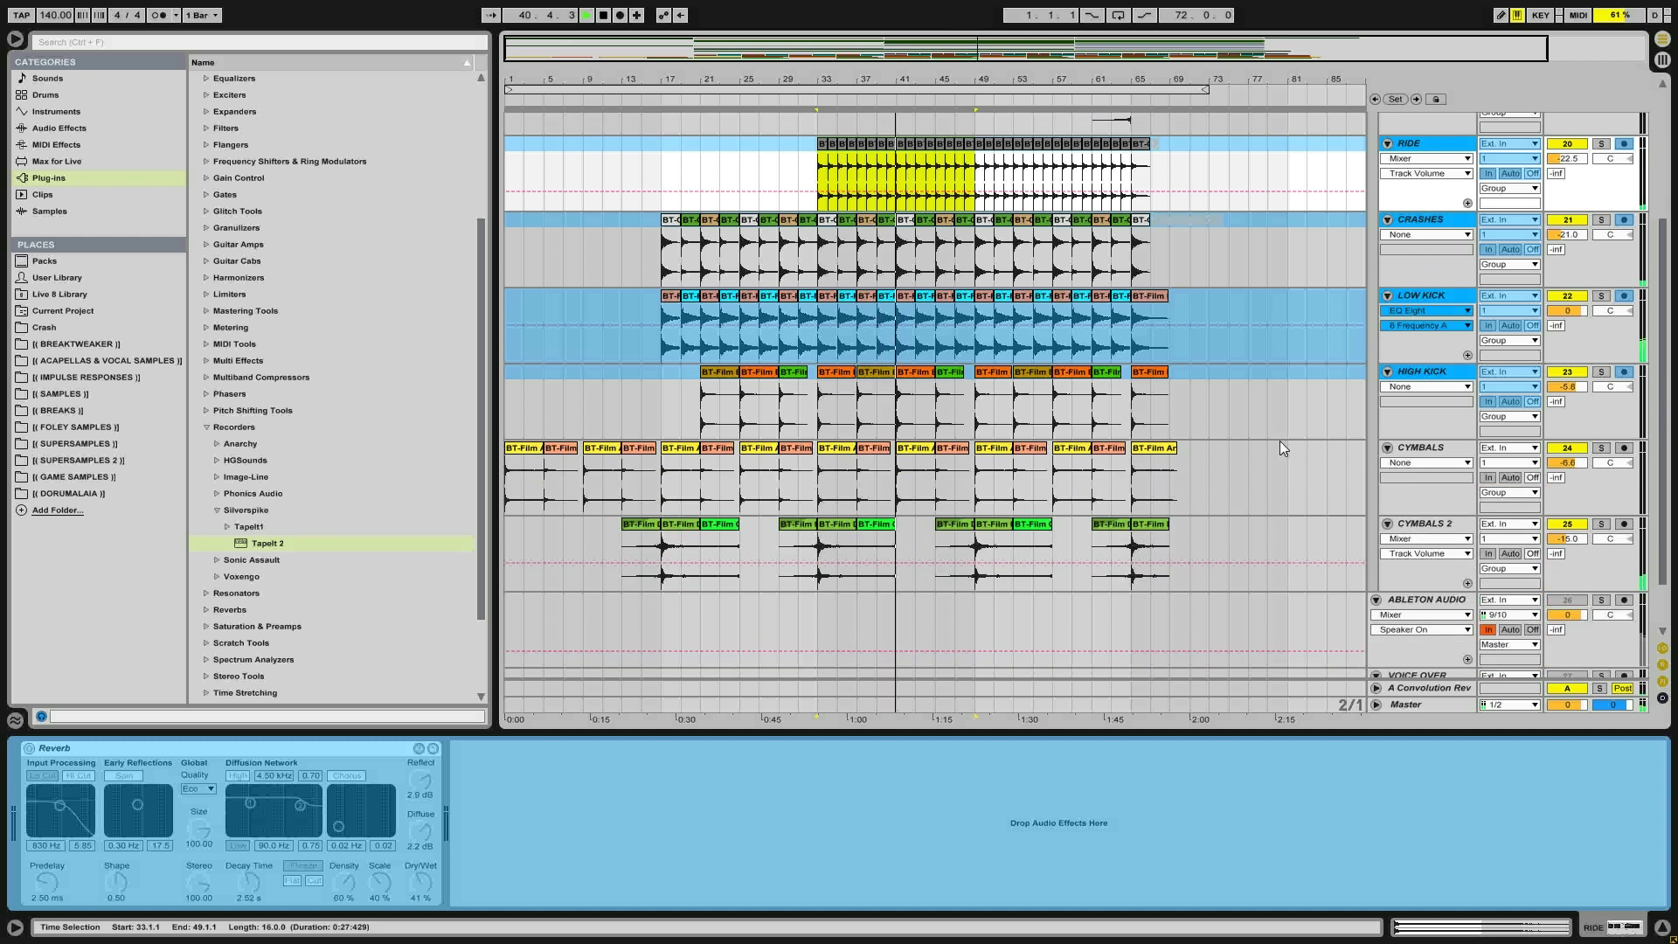
scroll(1357, 469, up, 3)
scroll(1355, 469, down, 4)
Freeze the CYMBALS and CYMBALS 2 tracks together
click(1437, 412)
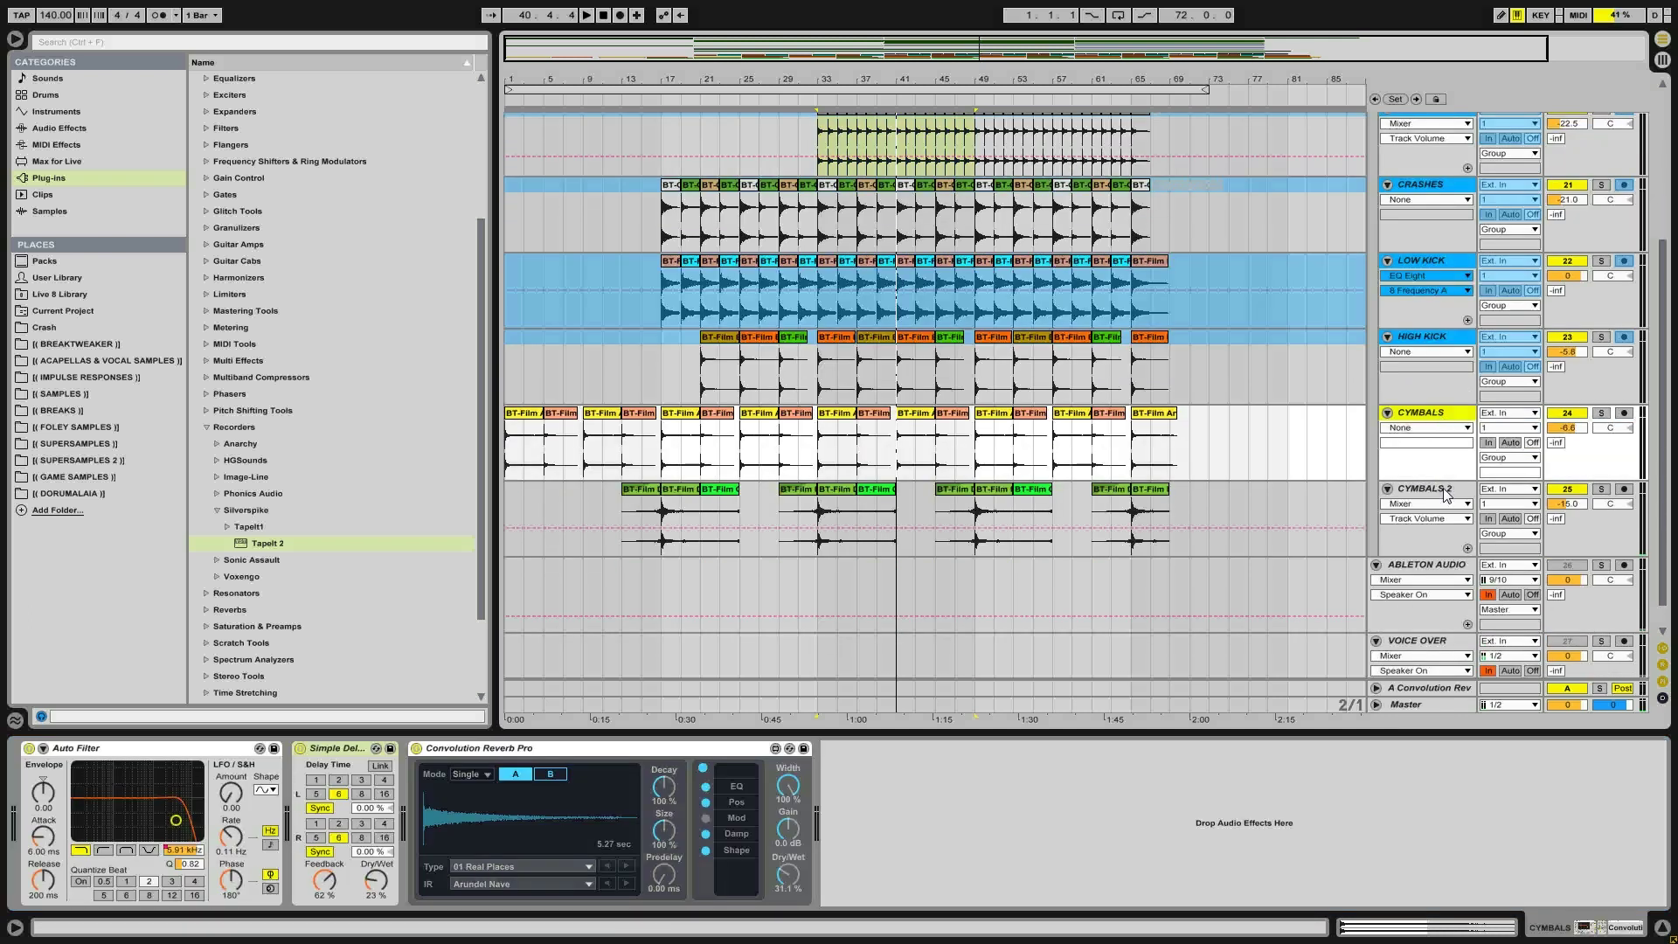
click(1447, 496)
right_click(1447, 496)
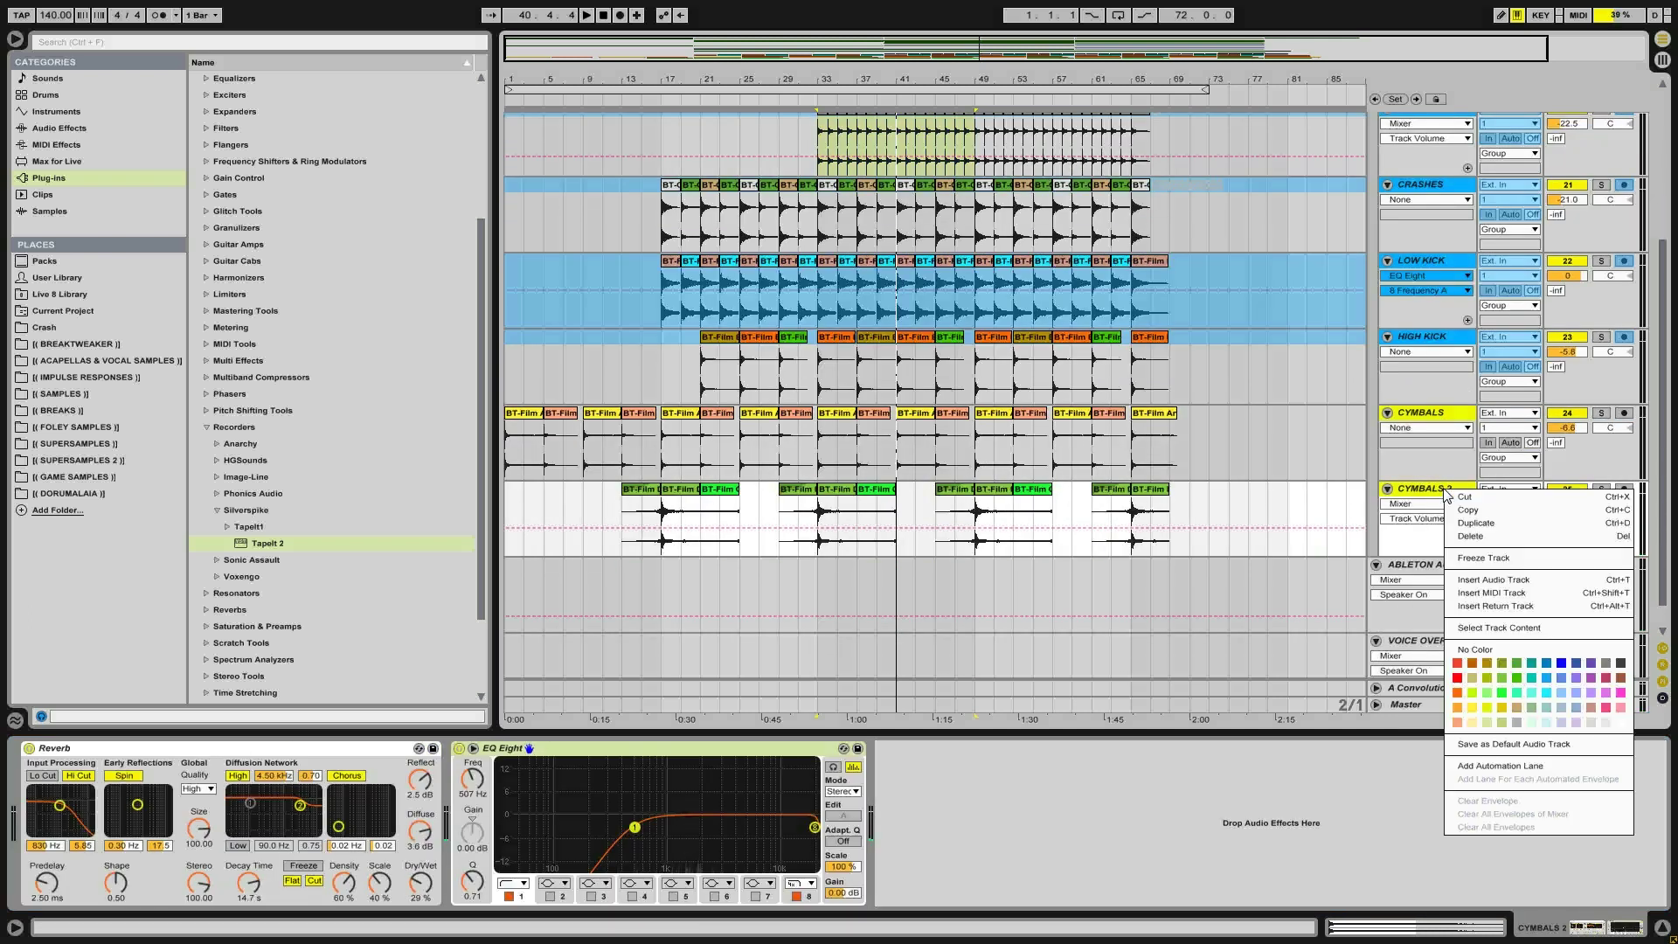
click(1510, 559)
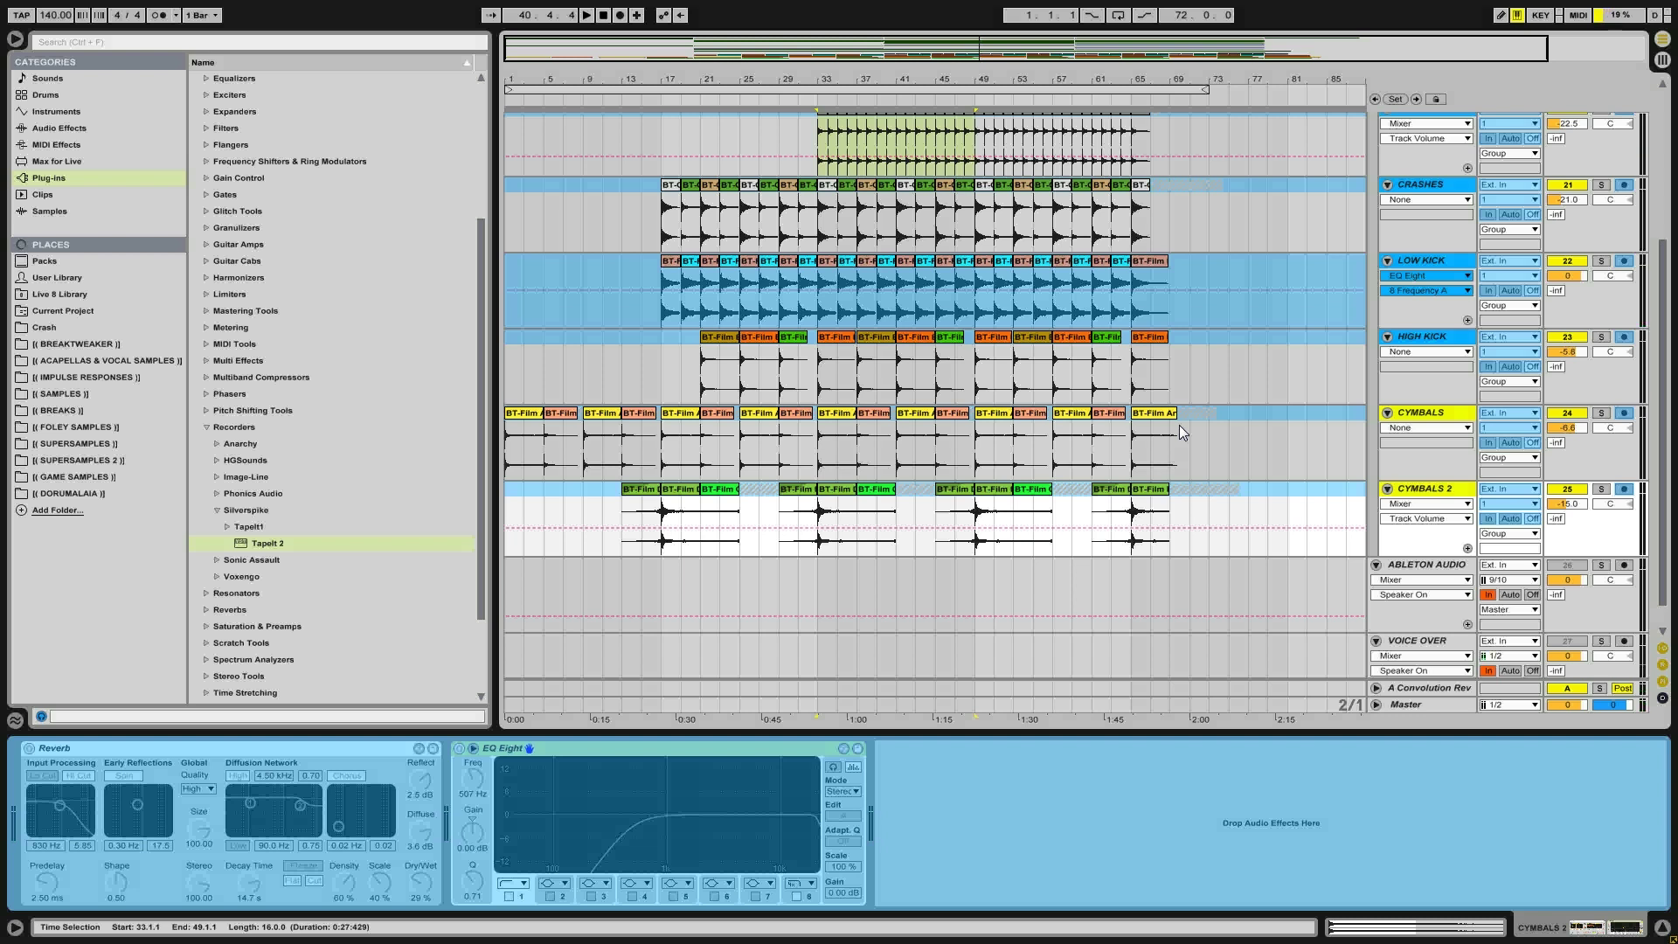
Fold the PERCUSSION group and unfold the PIANO group with the insert marker at bar 33
scroll(1240, 412, up, 5)
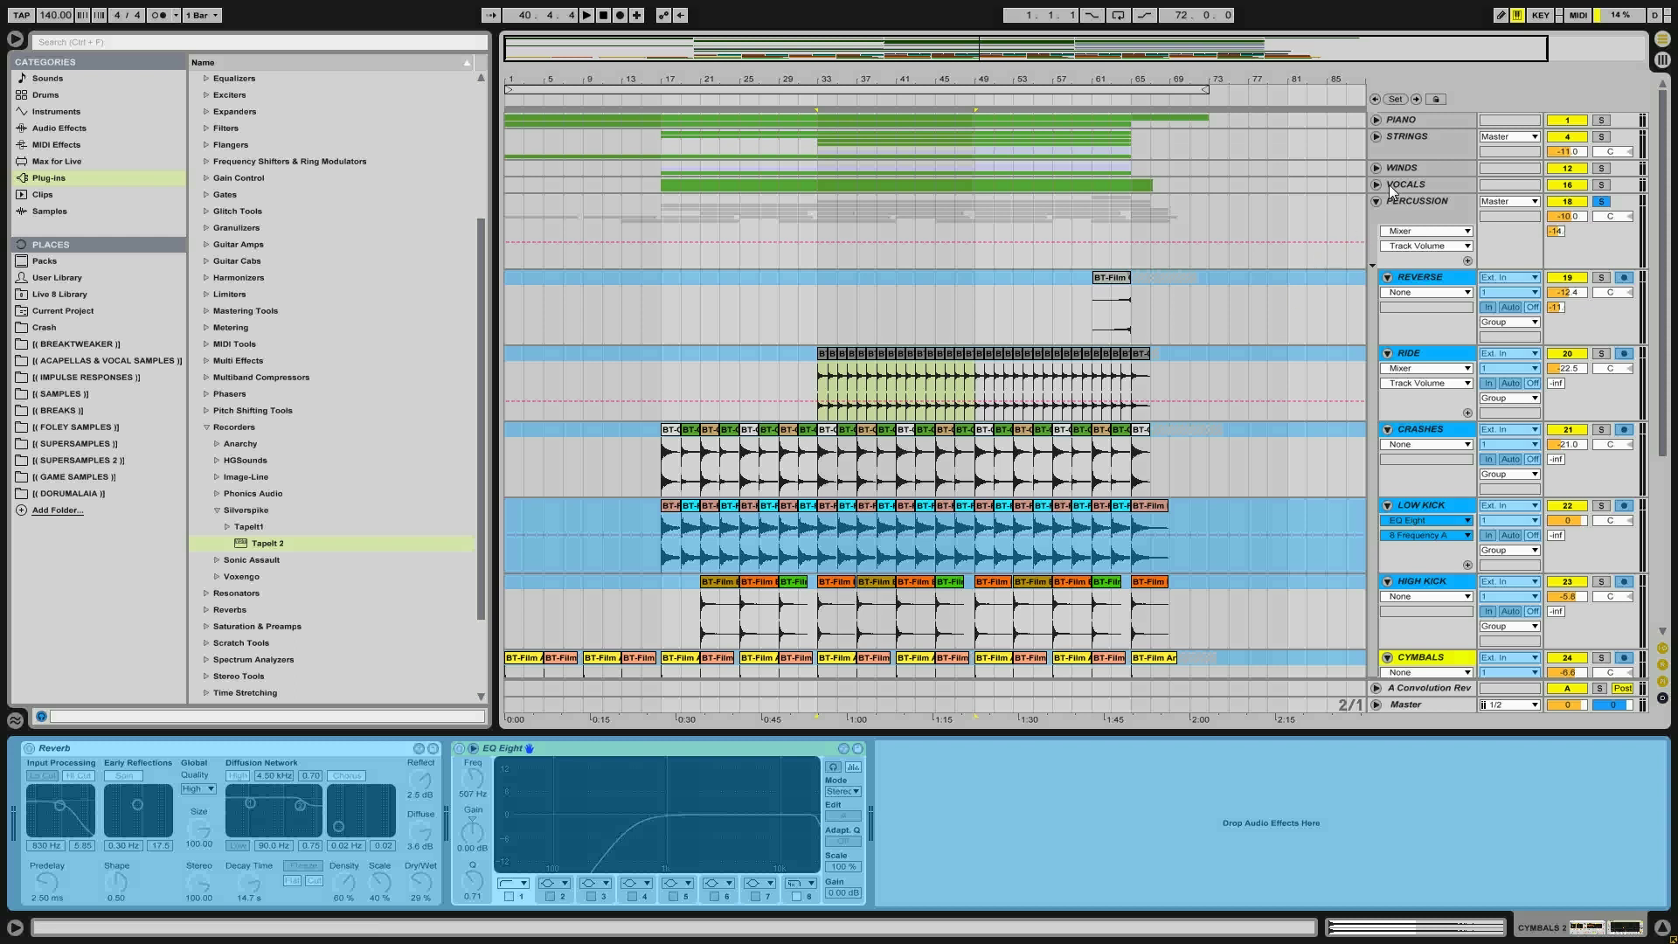
click(1376, 202)
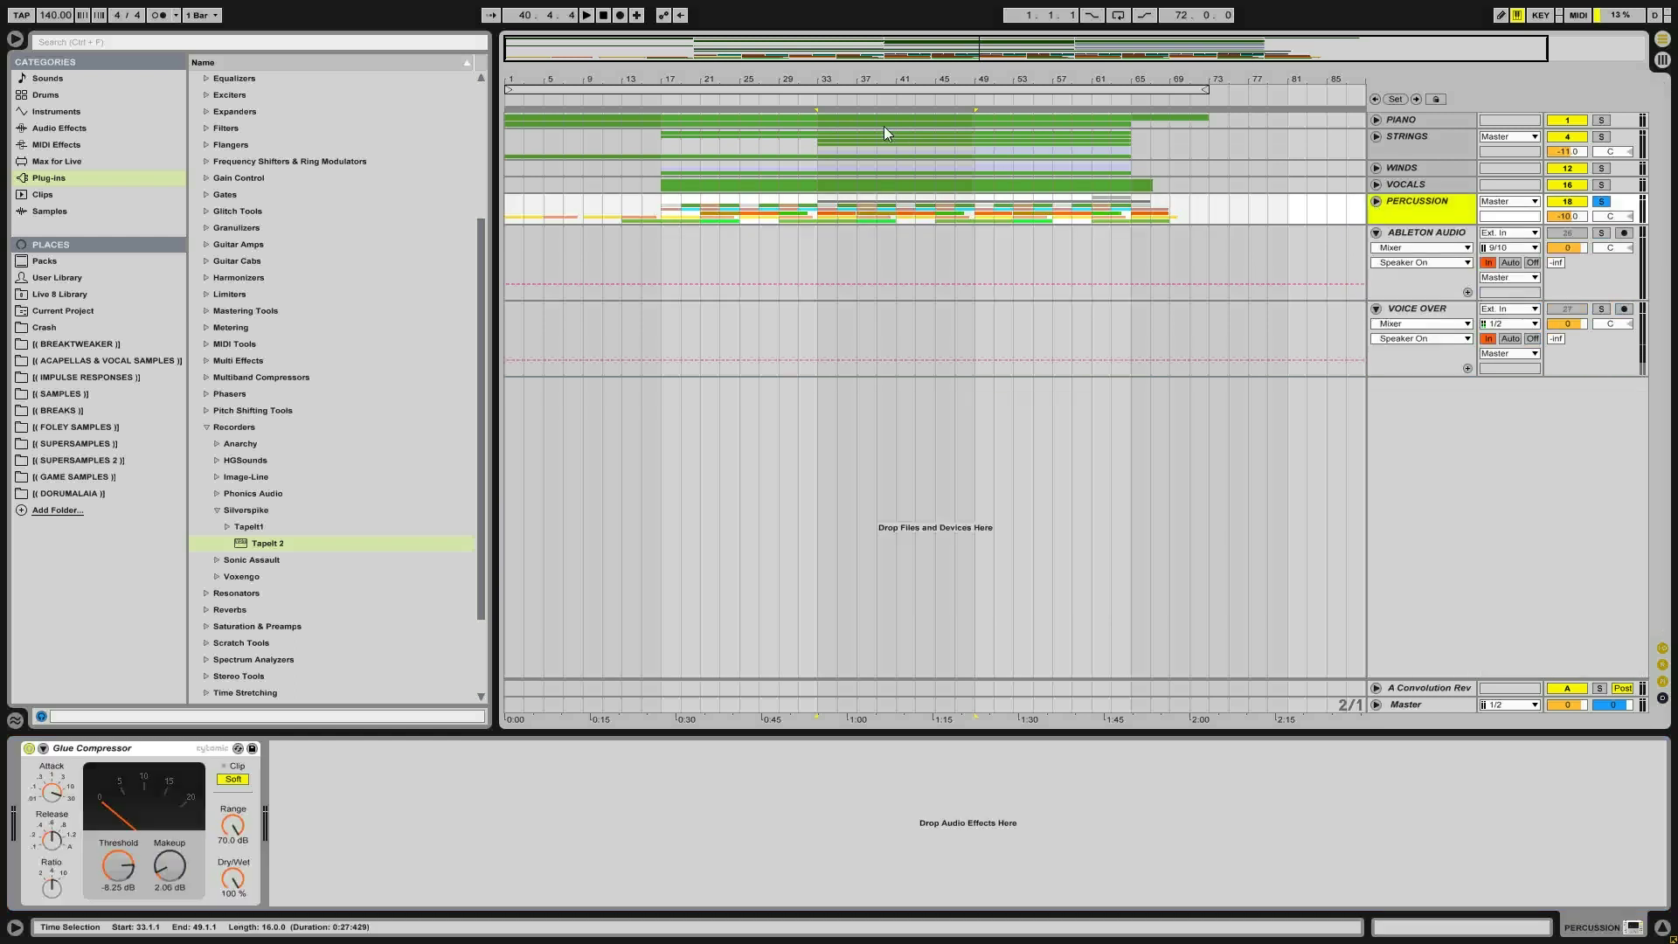
click(816, 122)
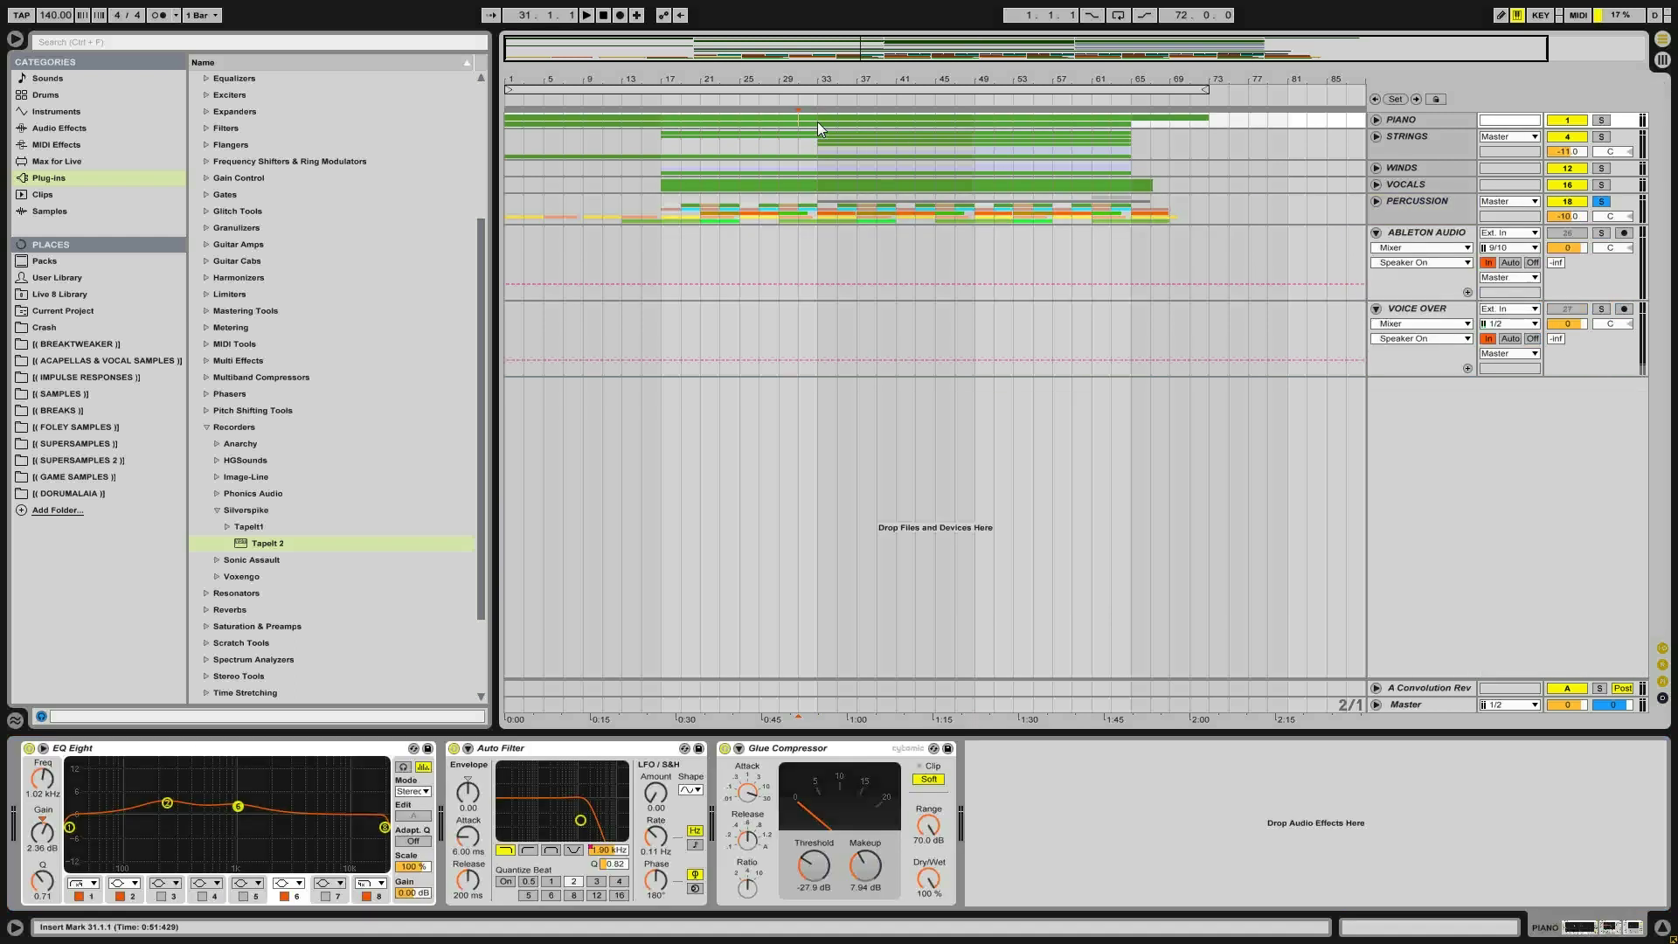
click(1377, 121)
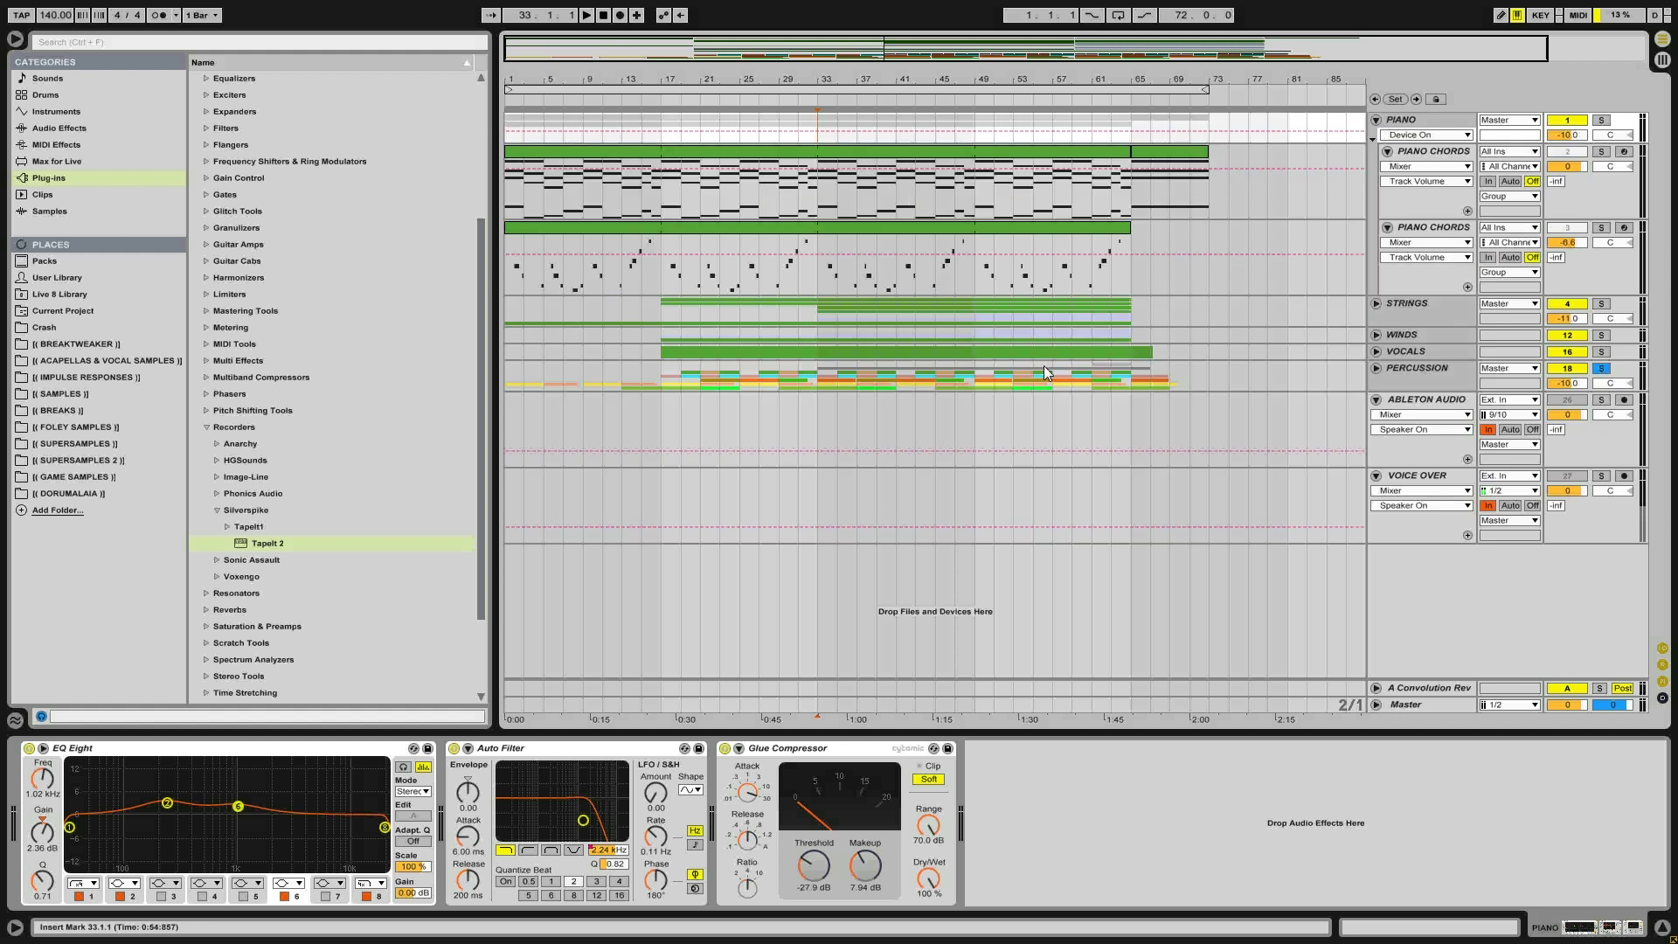
Fold the PIANO group and unfold the STRINGS group to bring its individual tracks into view
click(1377, 124)
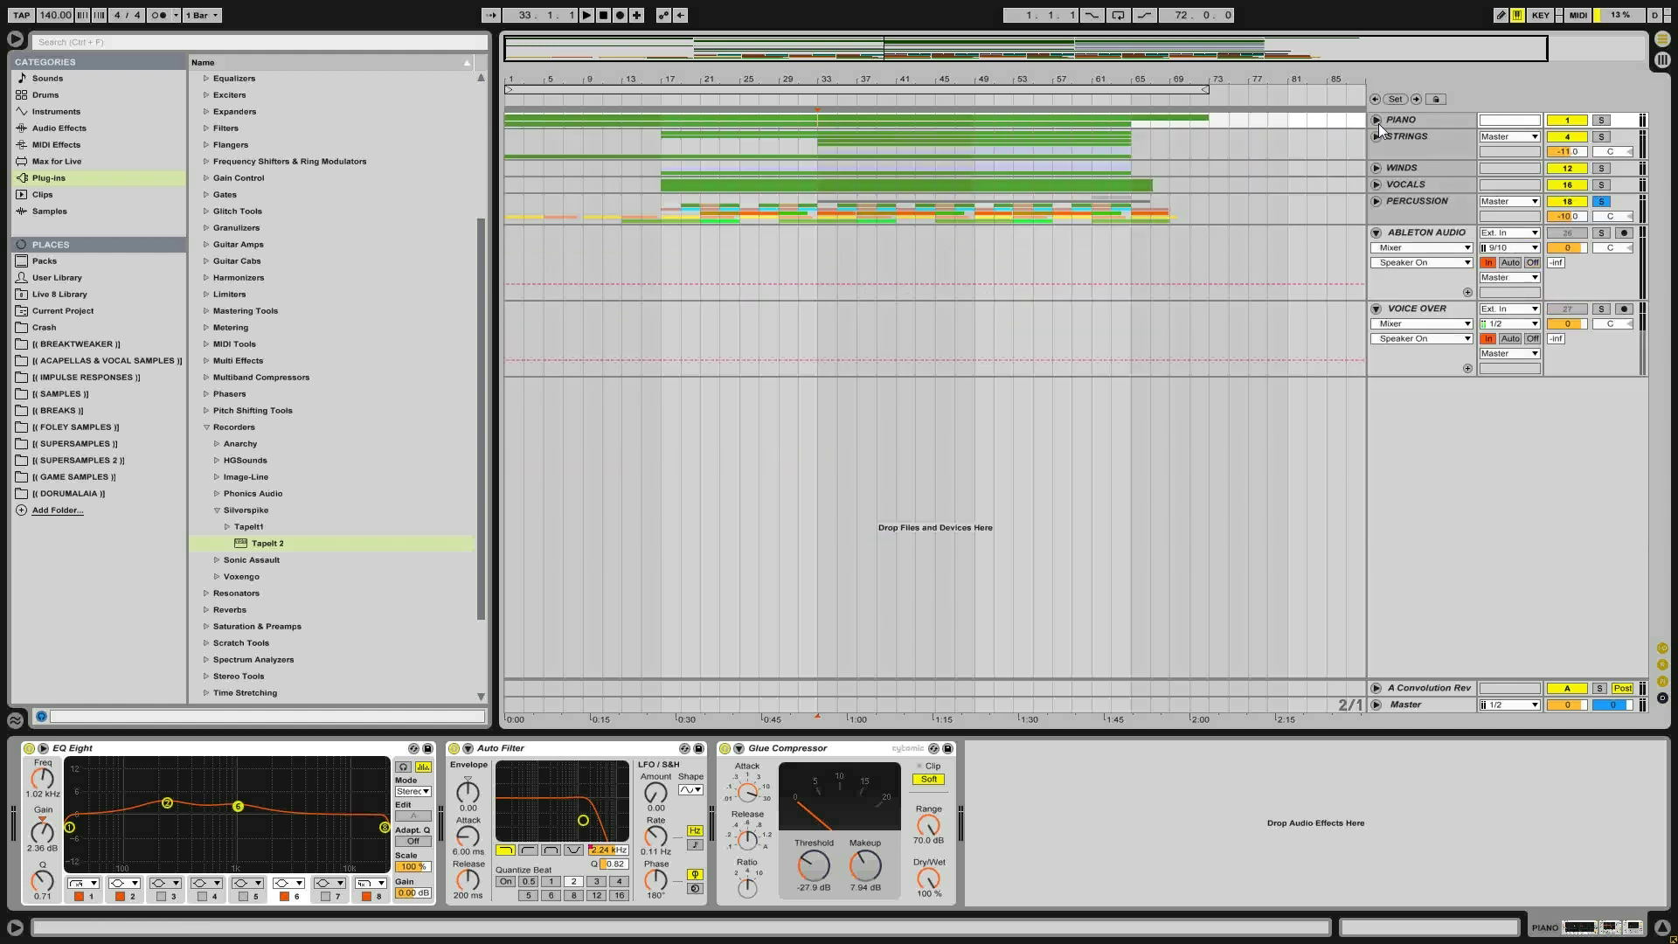
click(1376, 133)
scroll(951, 404, down, 2)
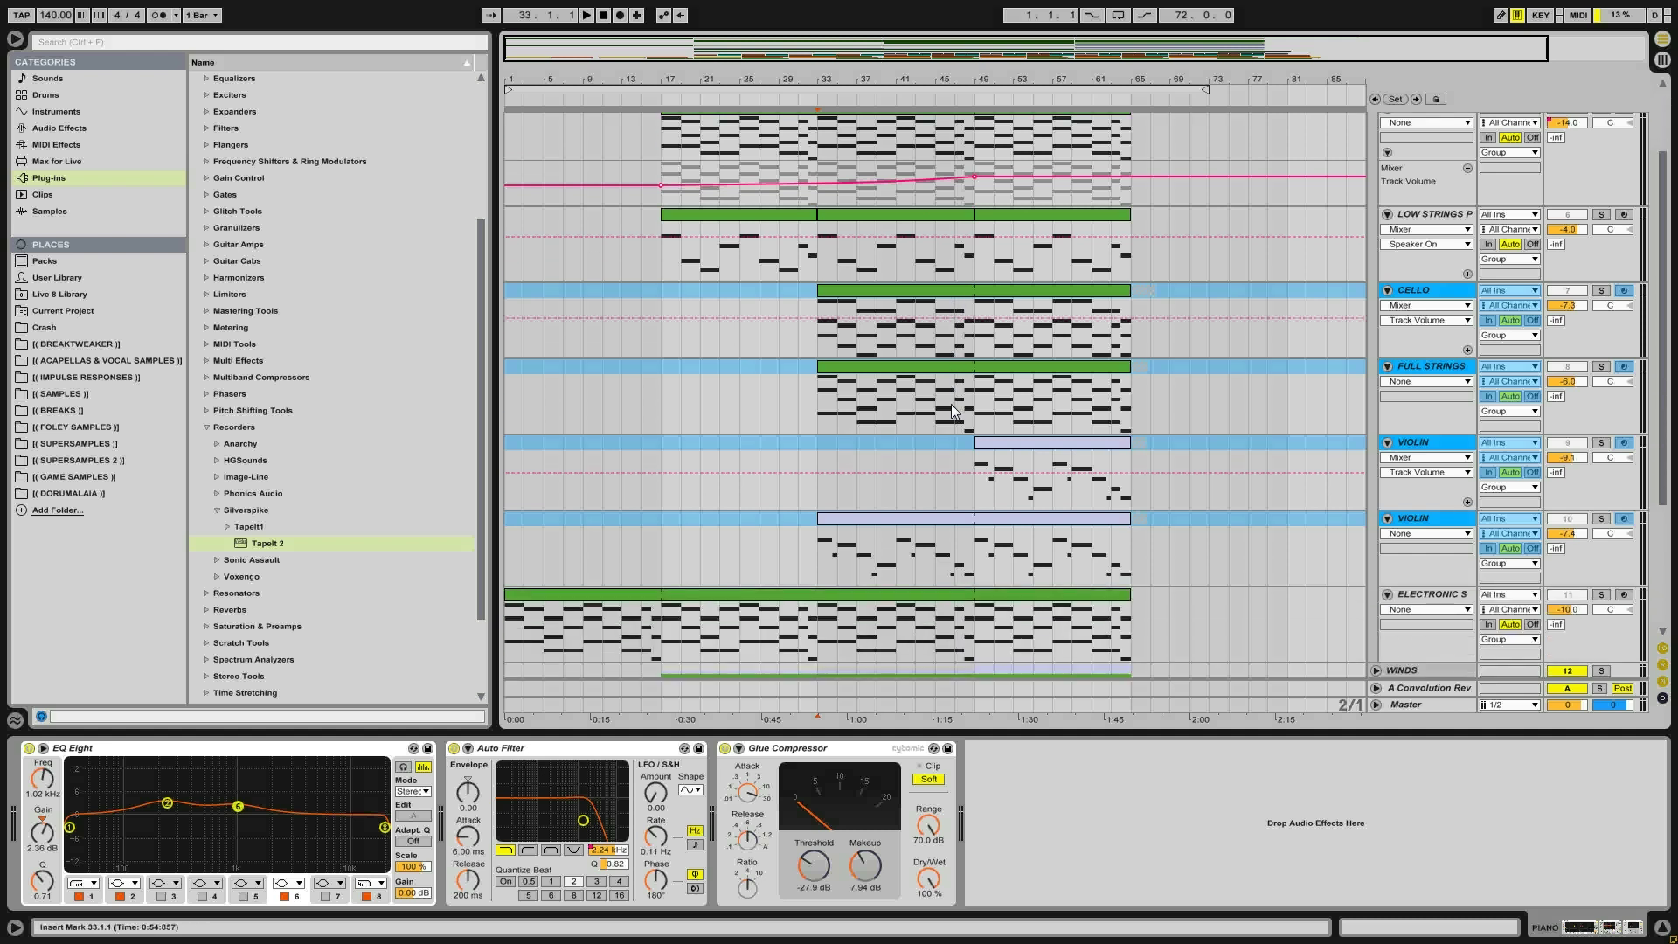
Place the insert marker at bar 33 on the CELLO track and unfreeze that track
click(818, 308)
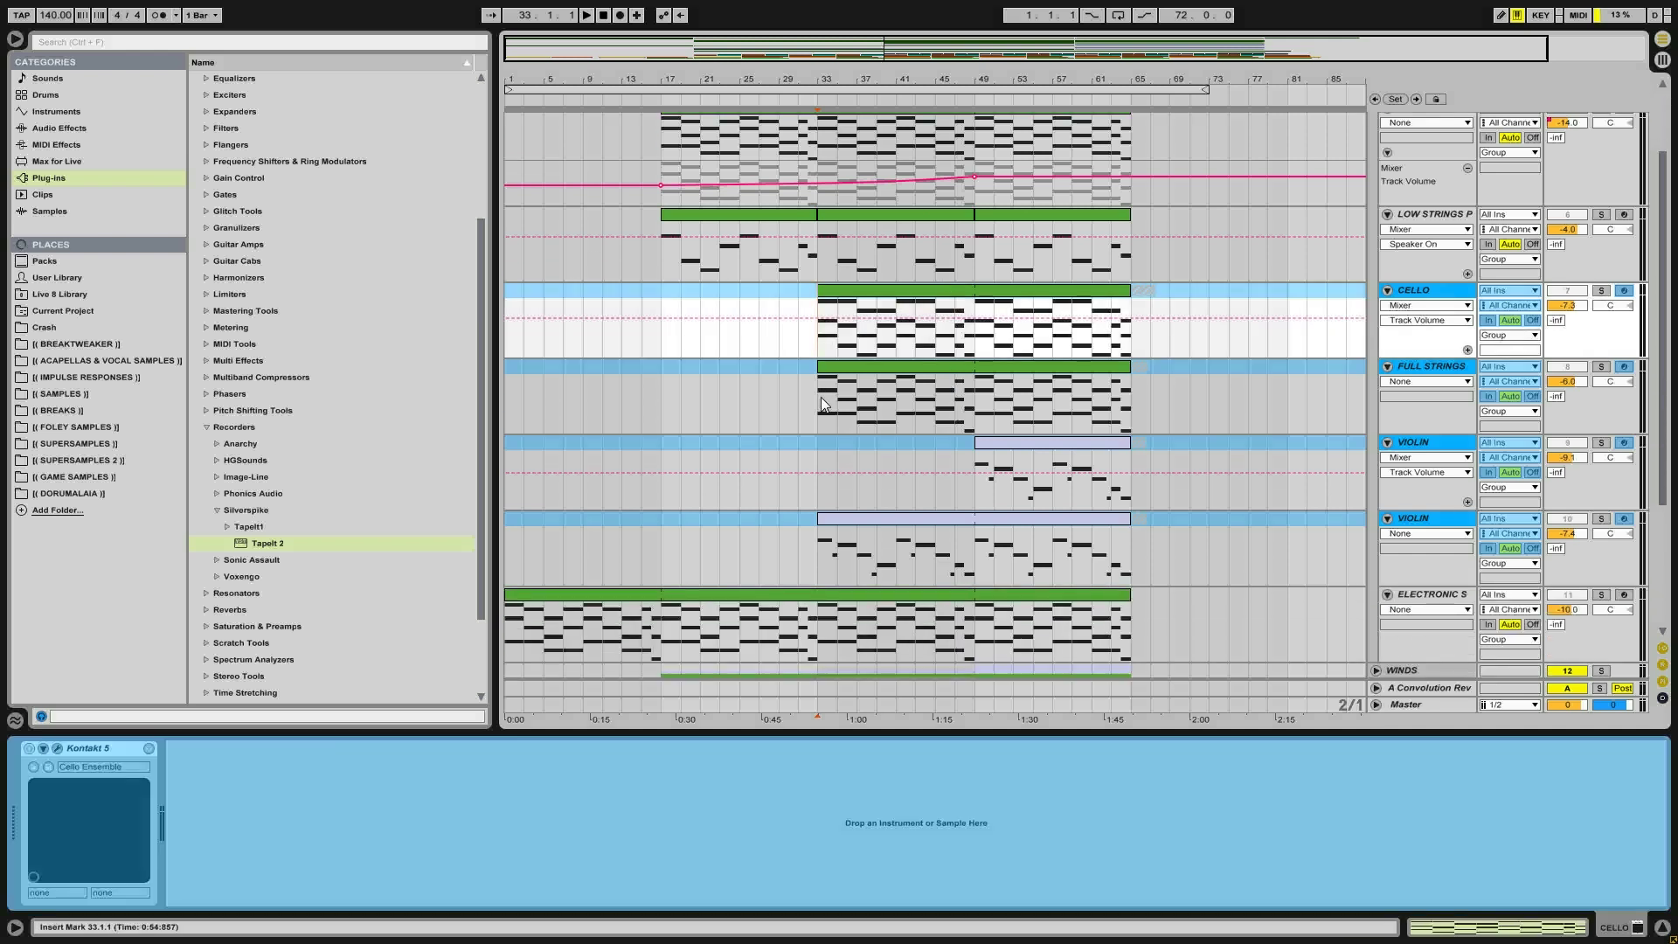
click(1417, 297)
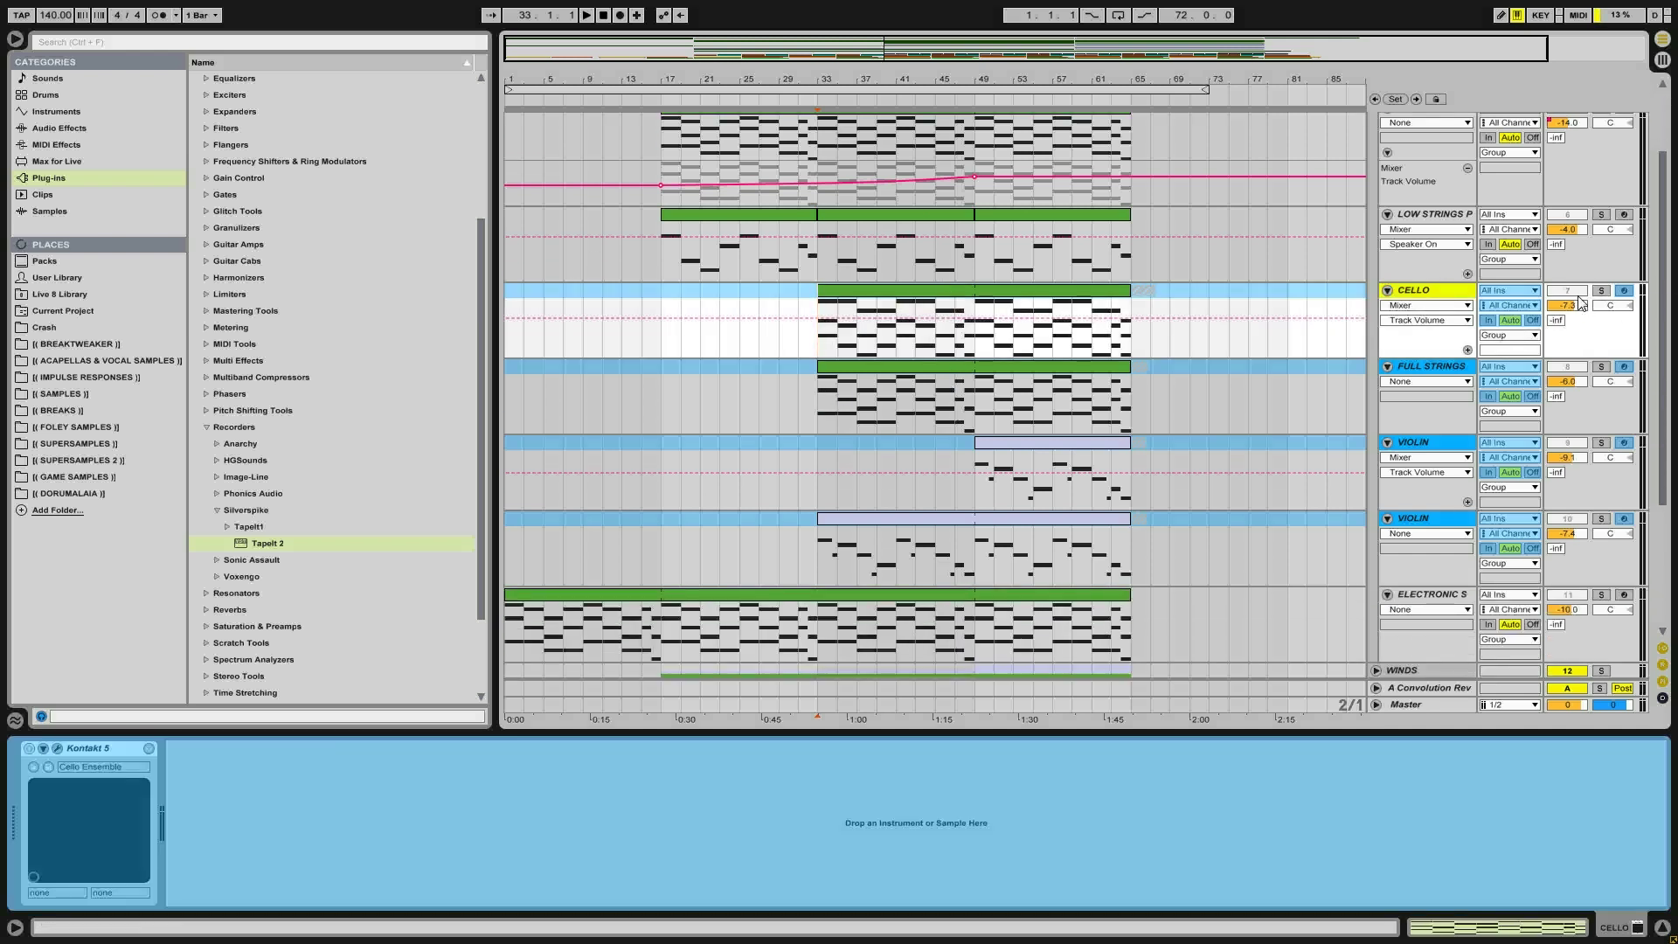
right_click(1414, 296)
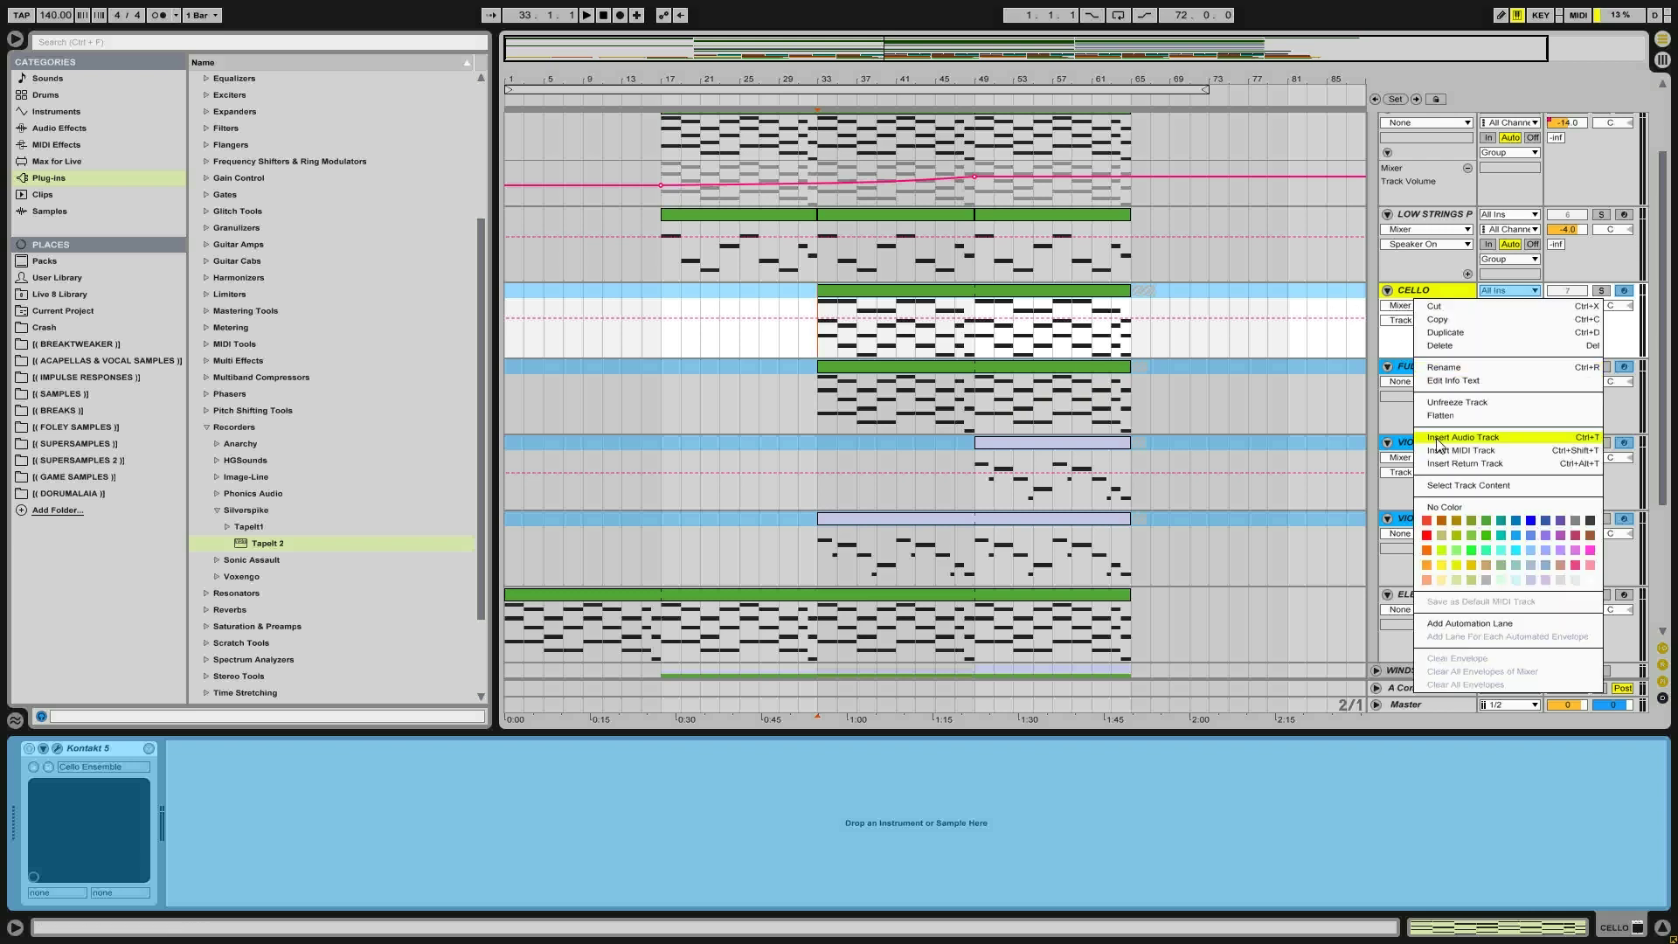
click(1469, 404)
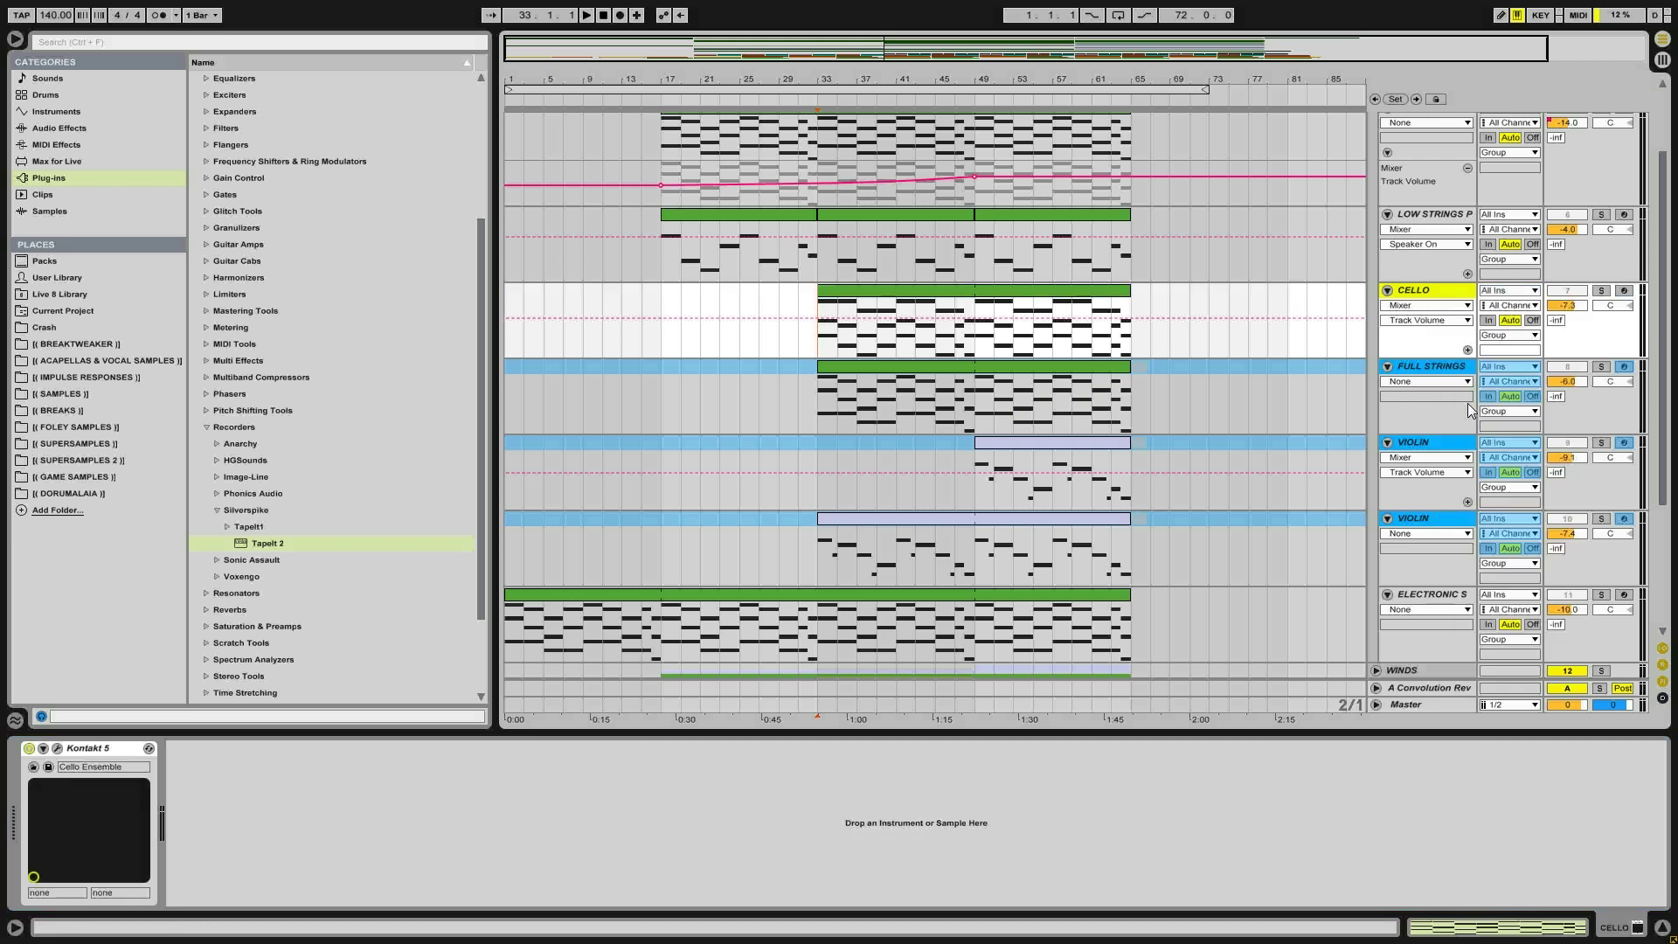
Show the CELLO track's Kontakt 5 instrument, audition the track soloed from bar 33, and close the plug-in window
click(58, 749)
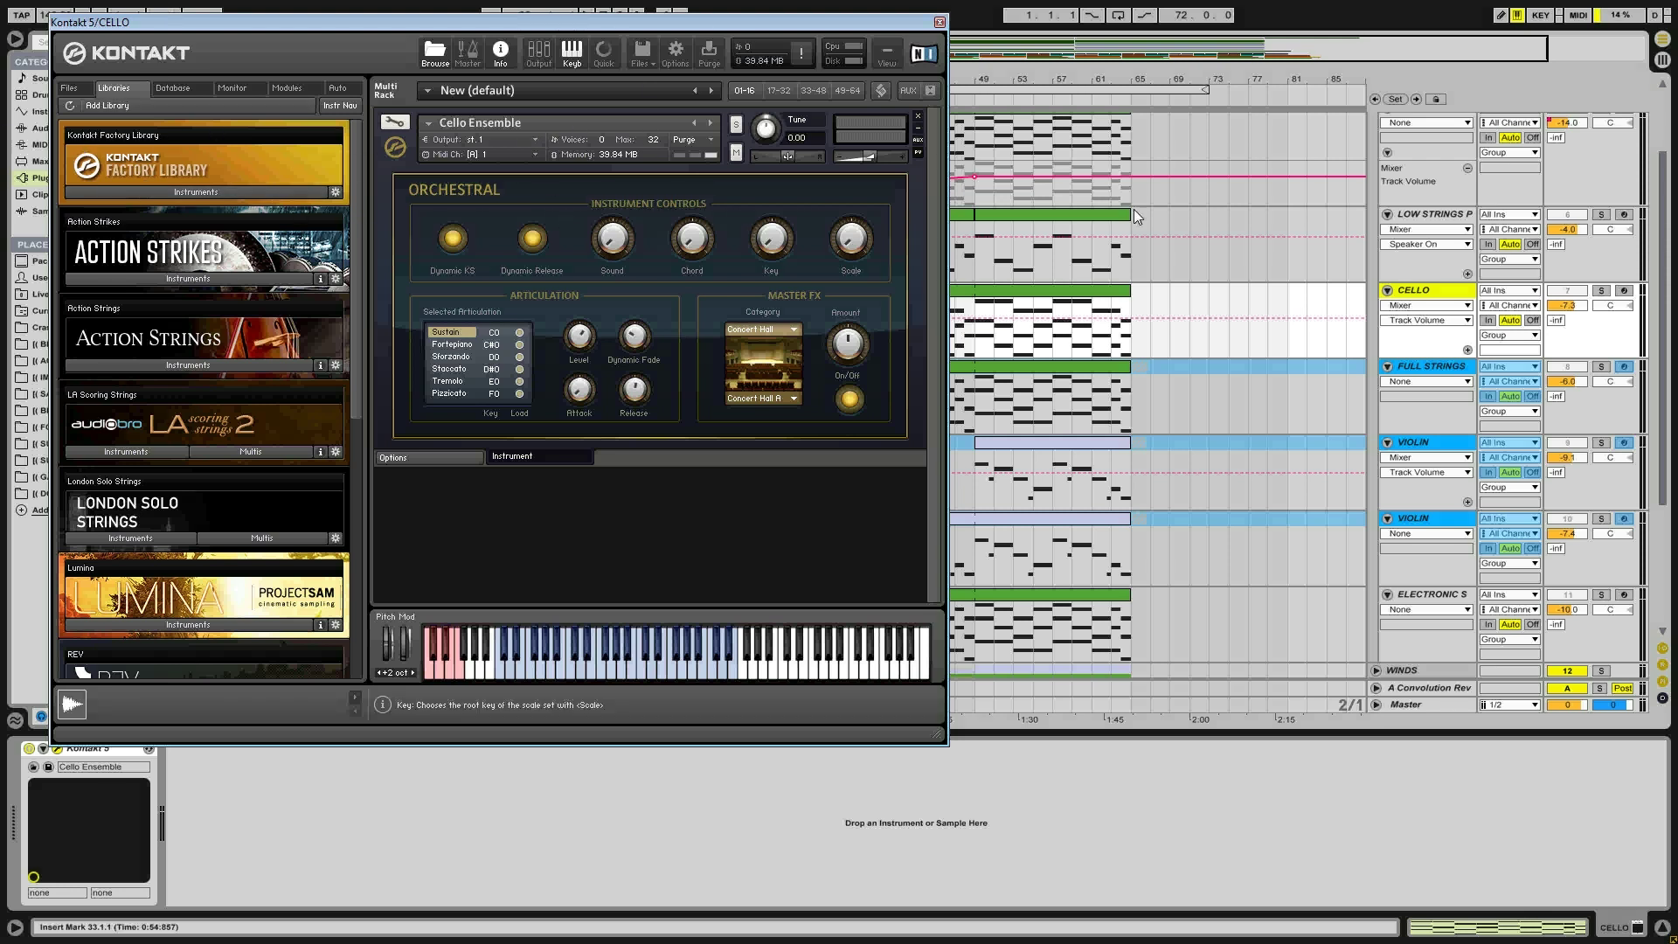
click(1598, 292)
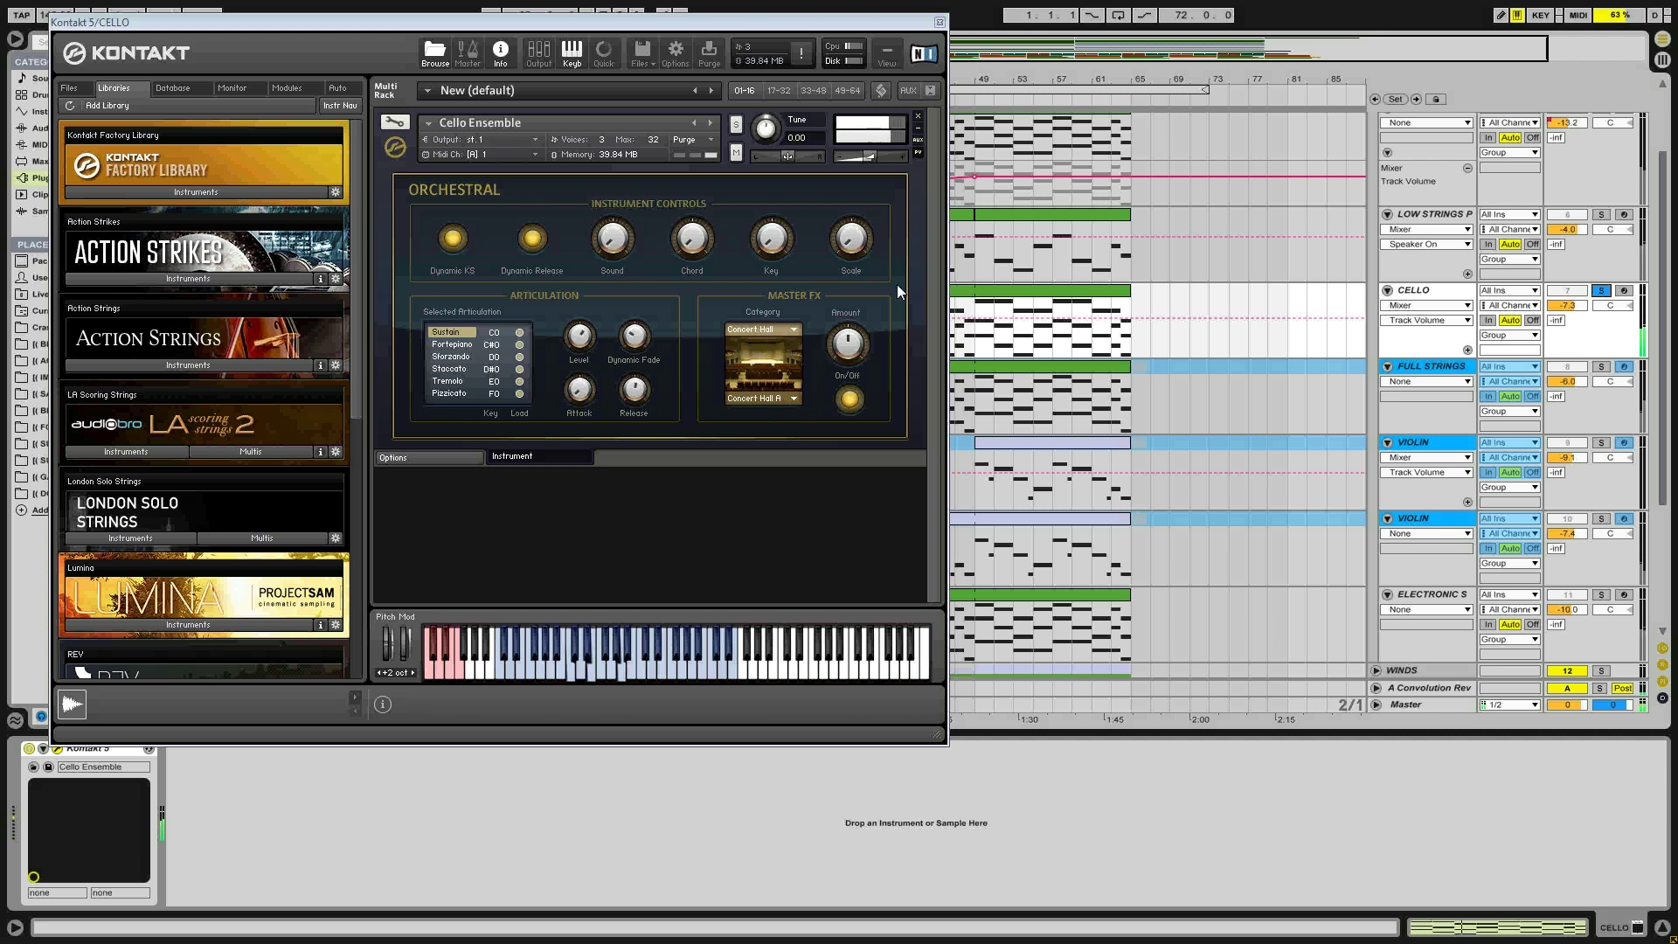
click(940, 23)
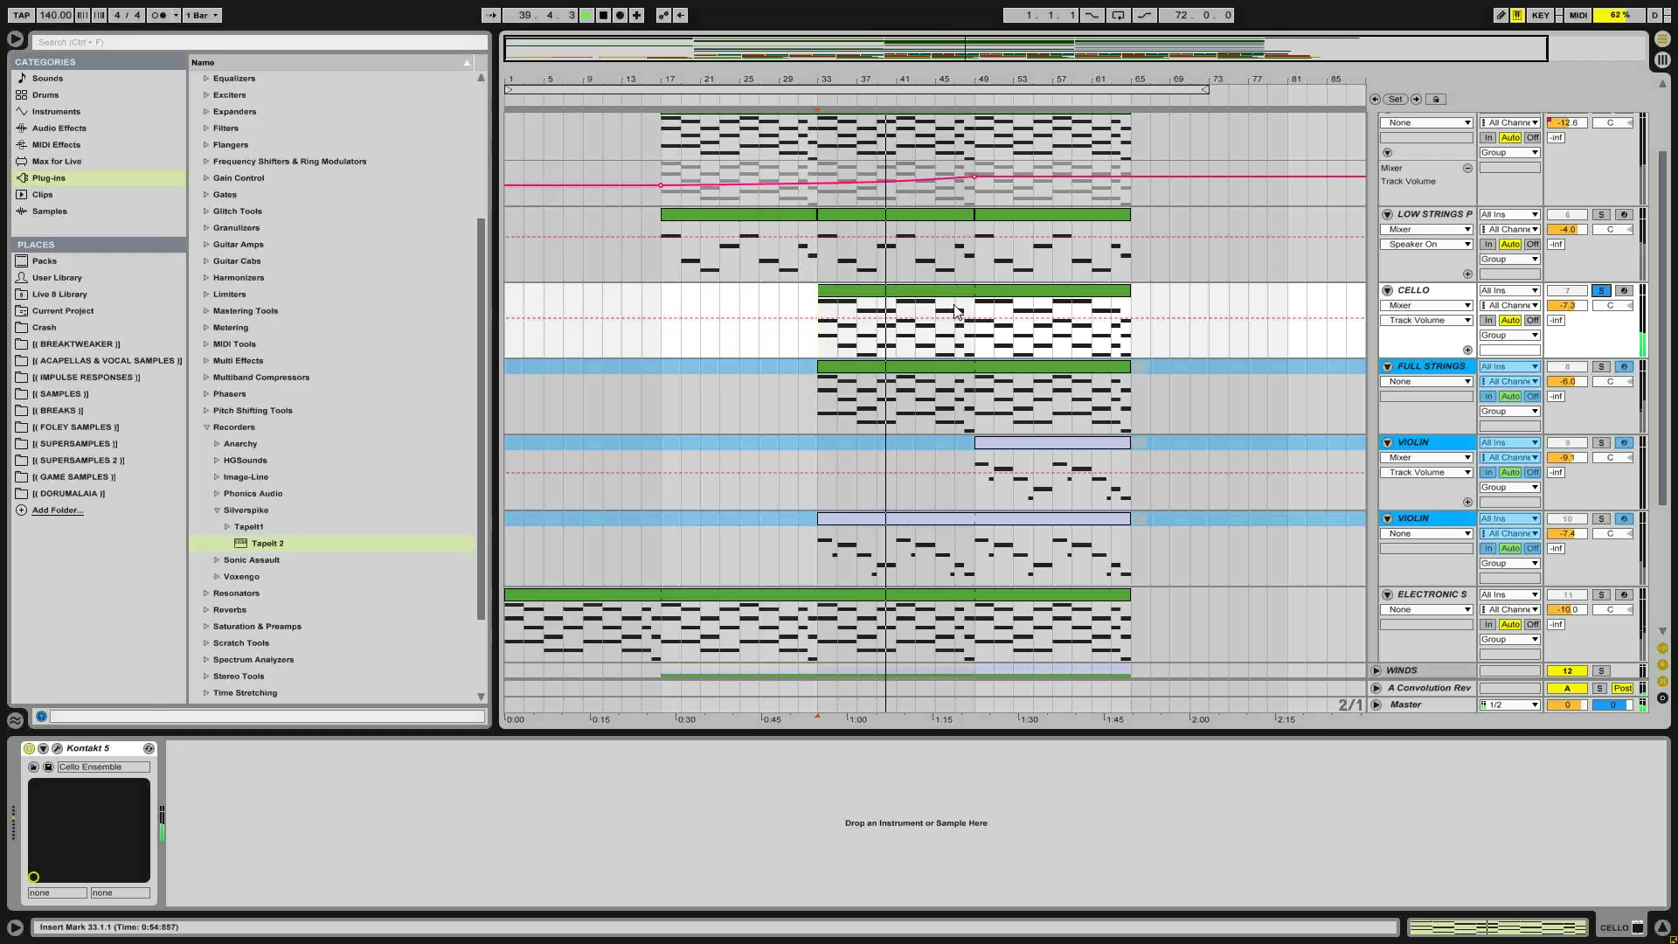
key(space)
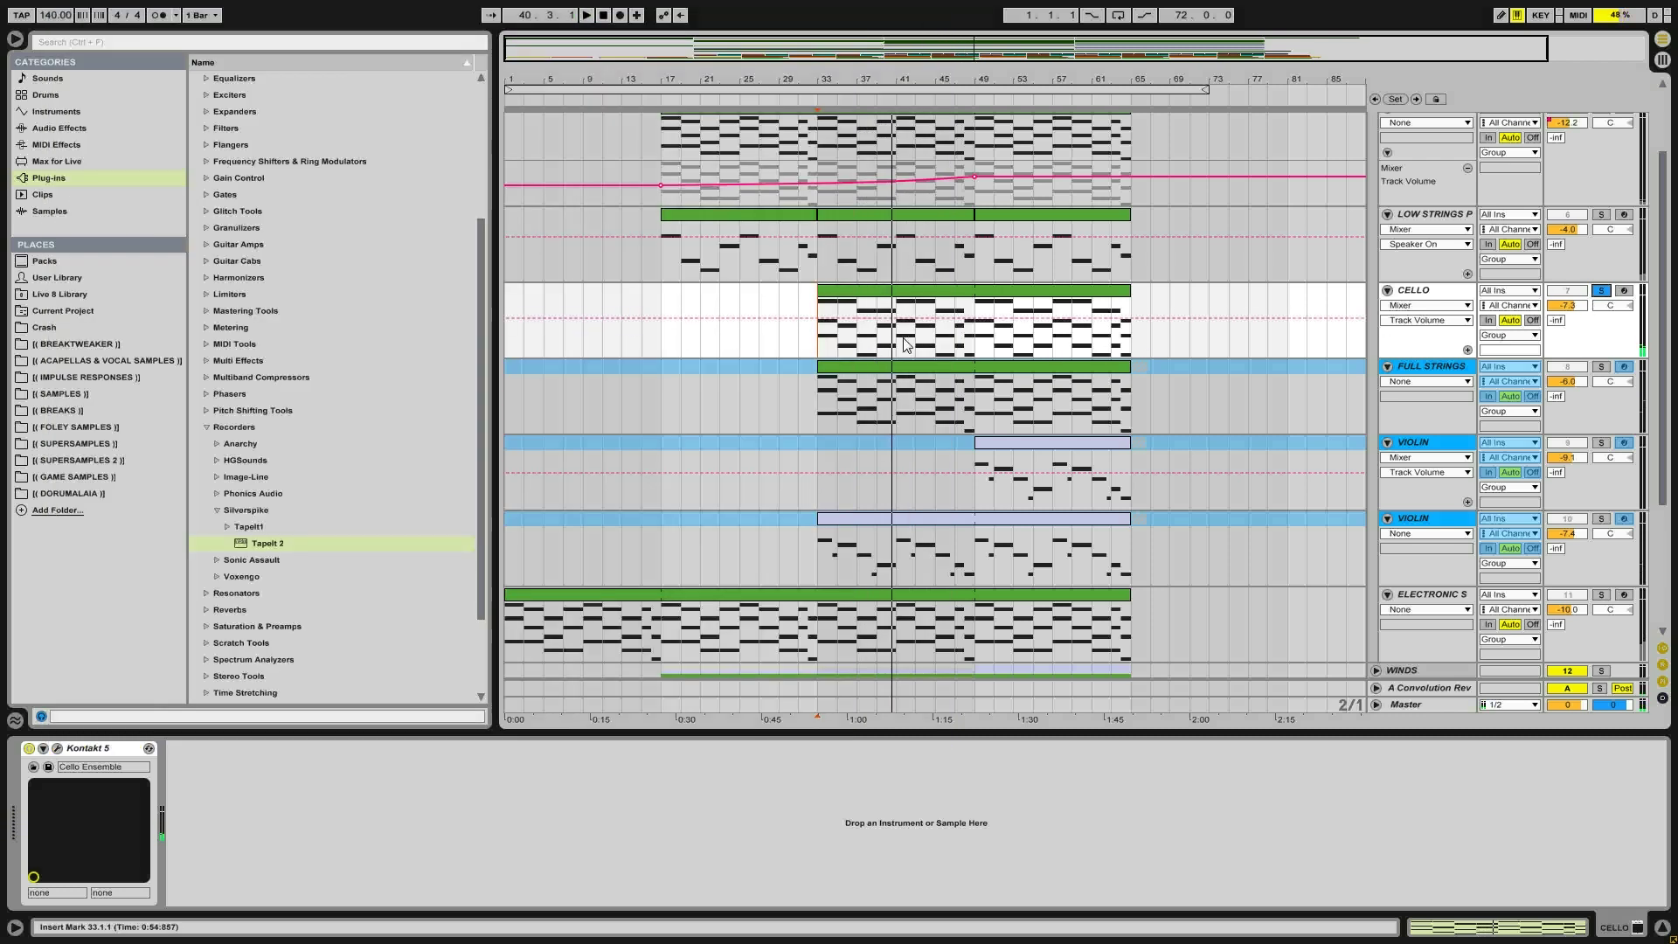
Unfreeze the FULL STRINGS track
click(1425, 367)
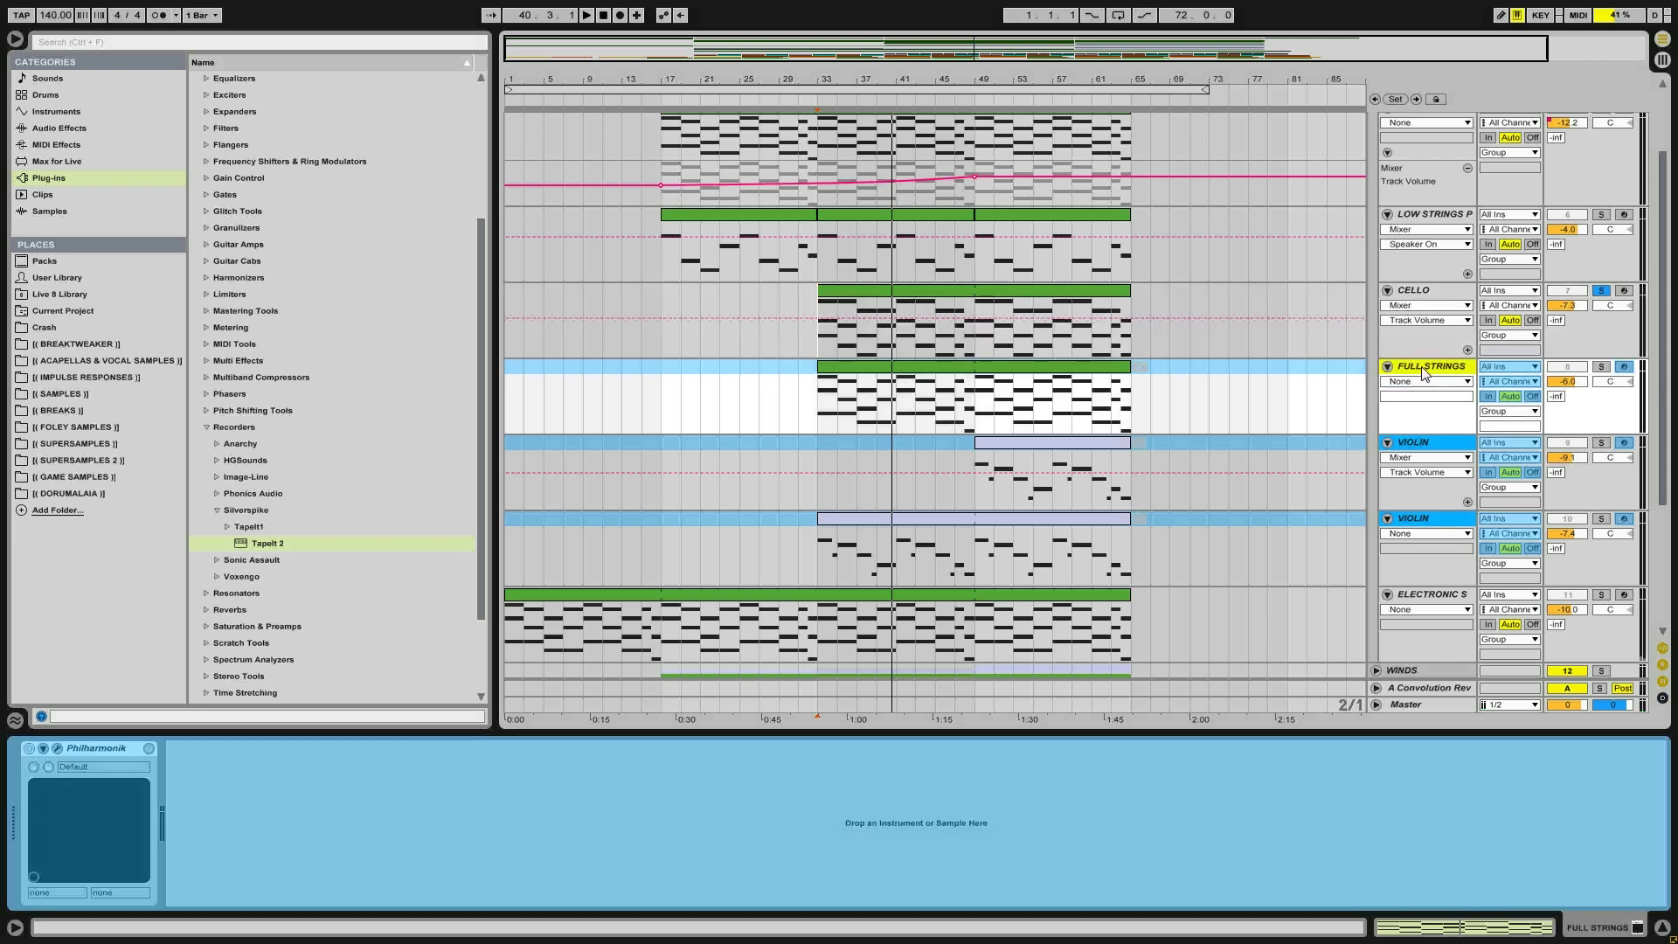
right_click(1425, 367)
click(1458, 473)
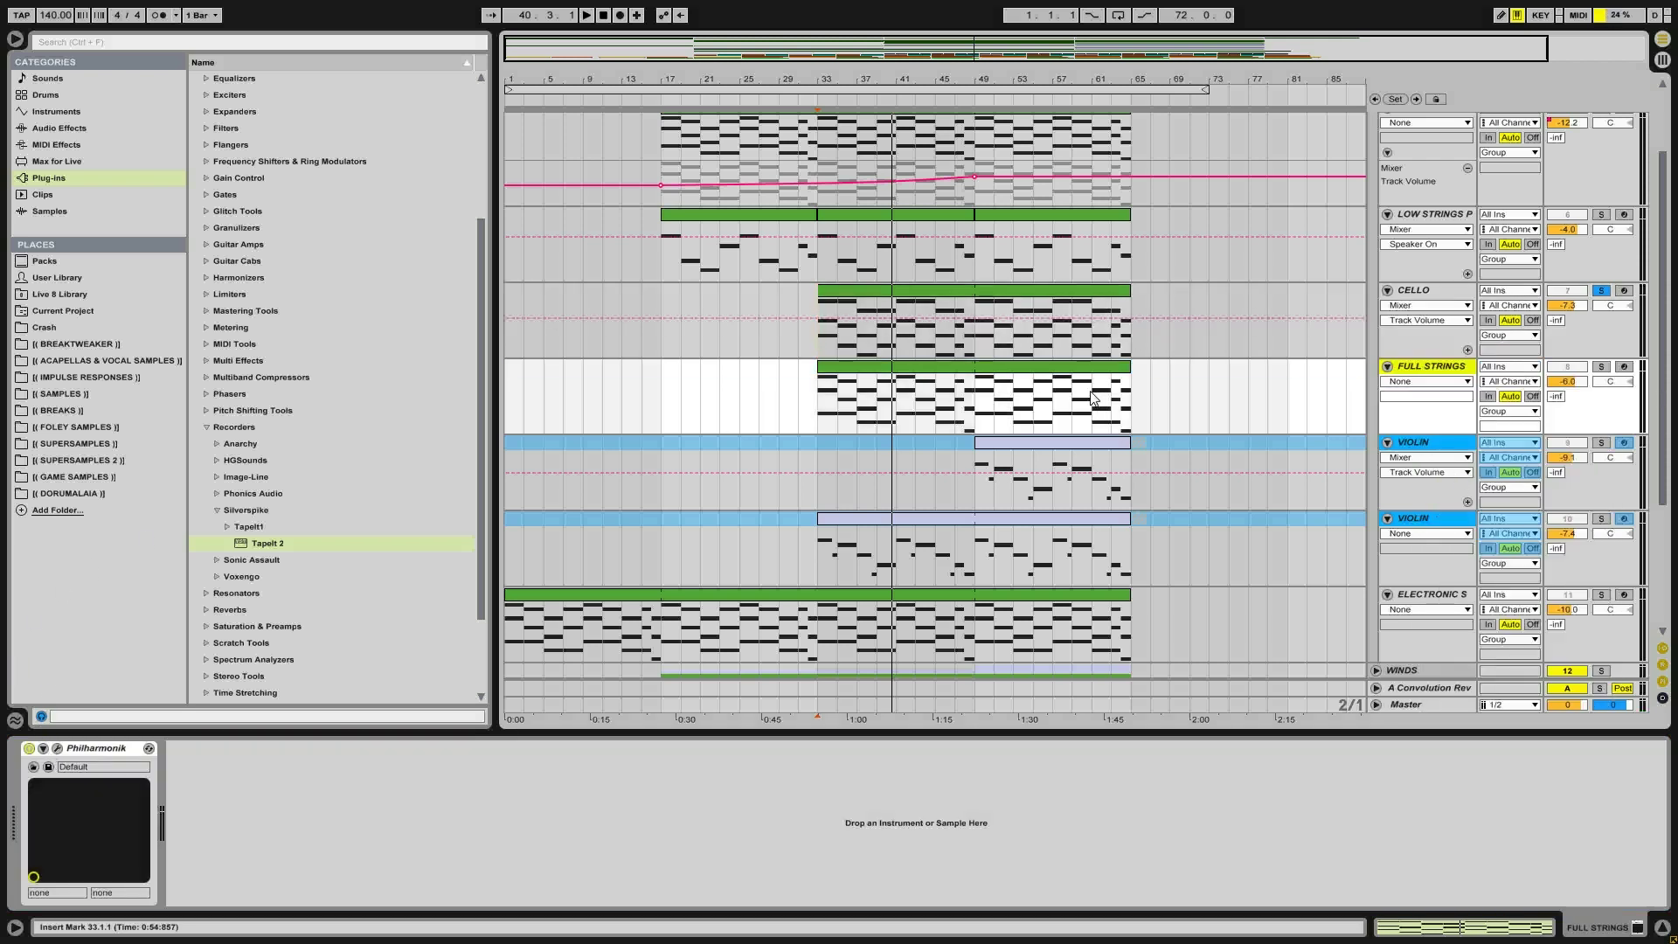
Play CELLO and FULL STRINGS soloed together from bar 33, and reduce the solo to FULL STRINGS alone
click(1603, 367)
key(space)
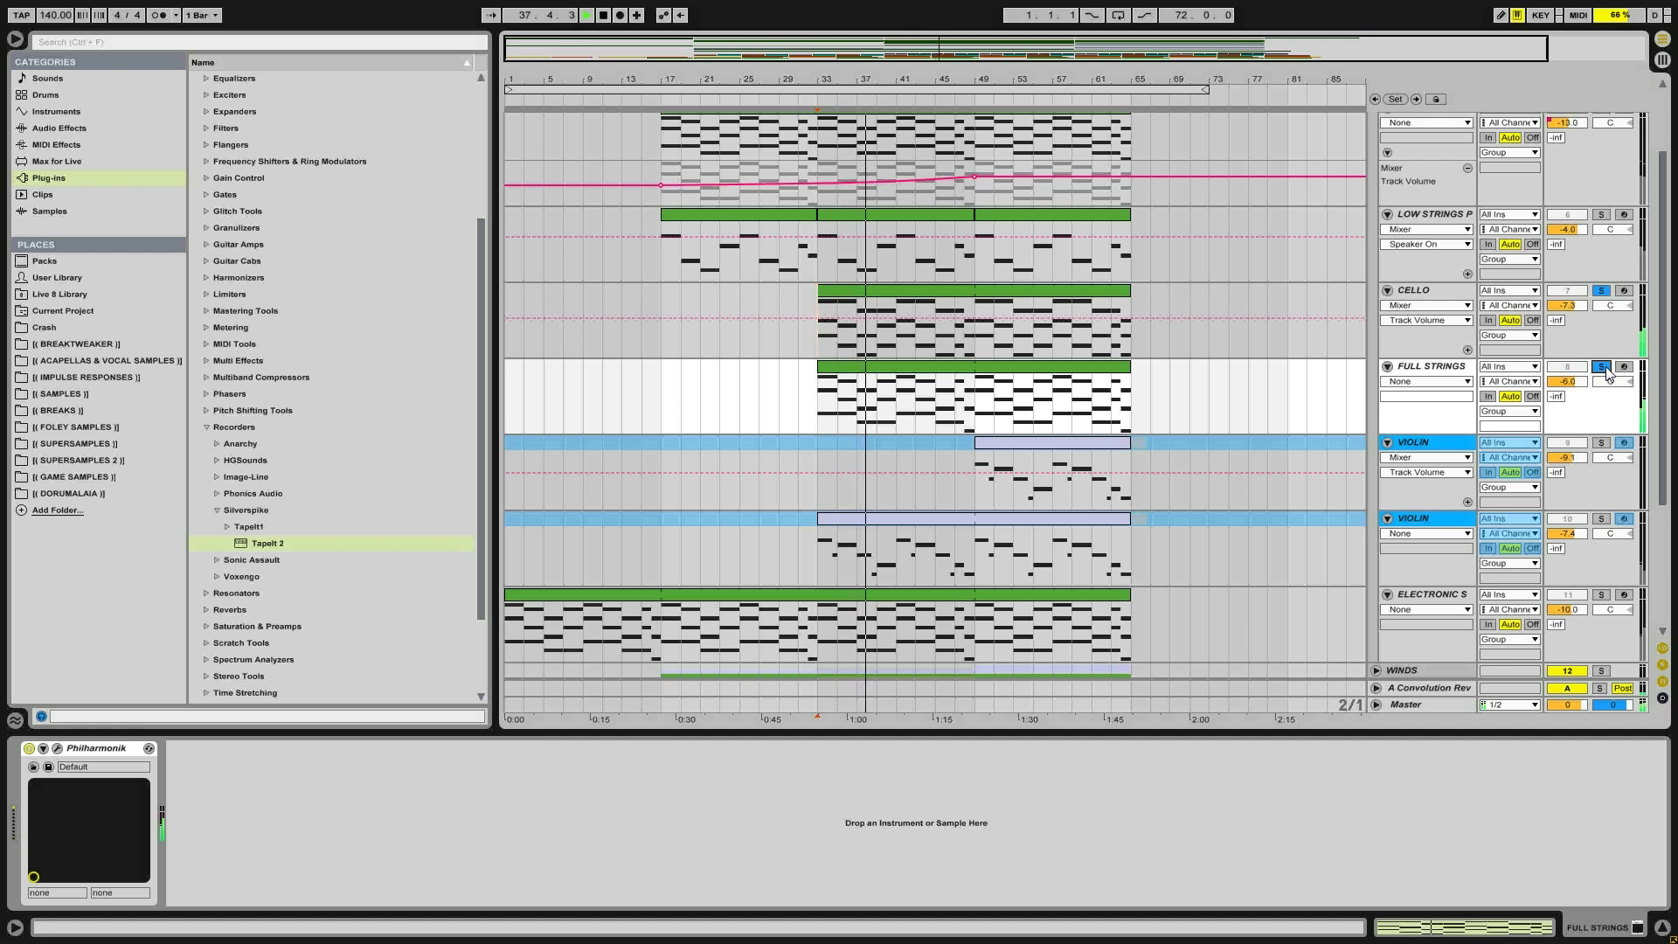
click(1602, 367)
click(1603, 366)
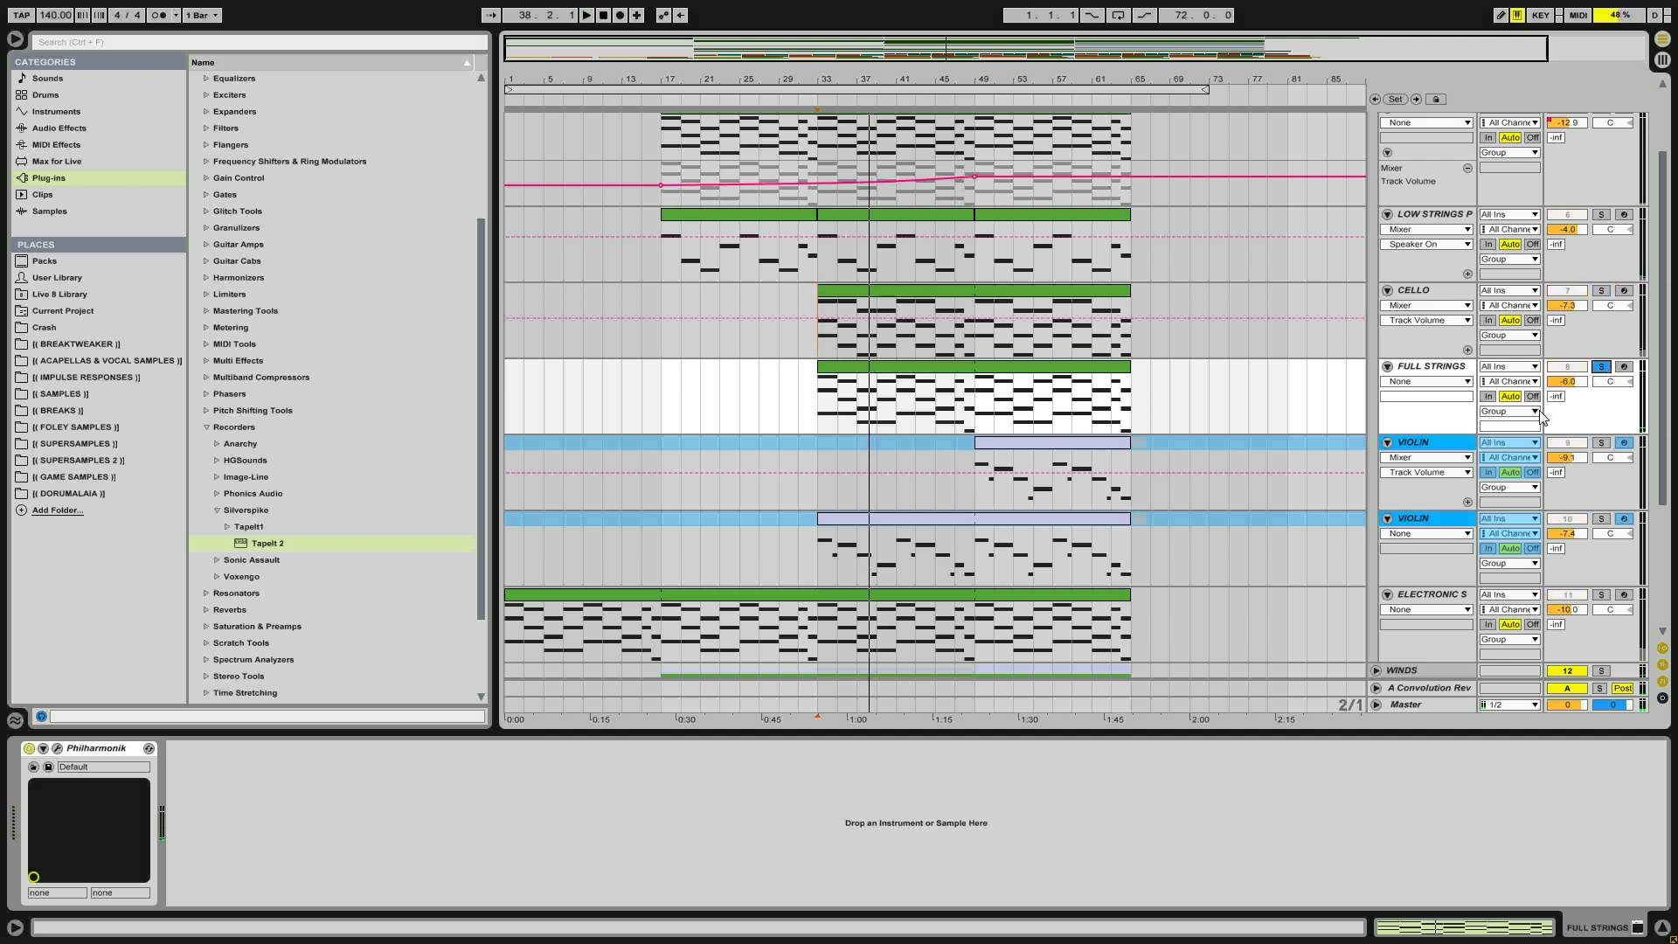
click(1418, 367)
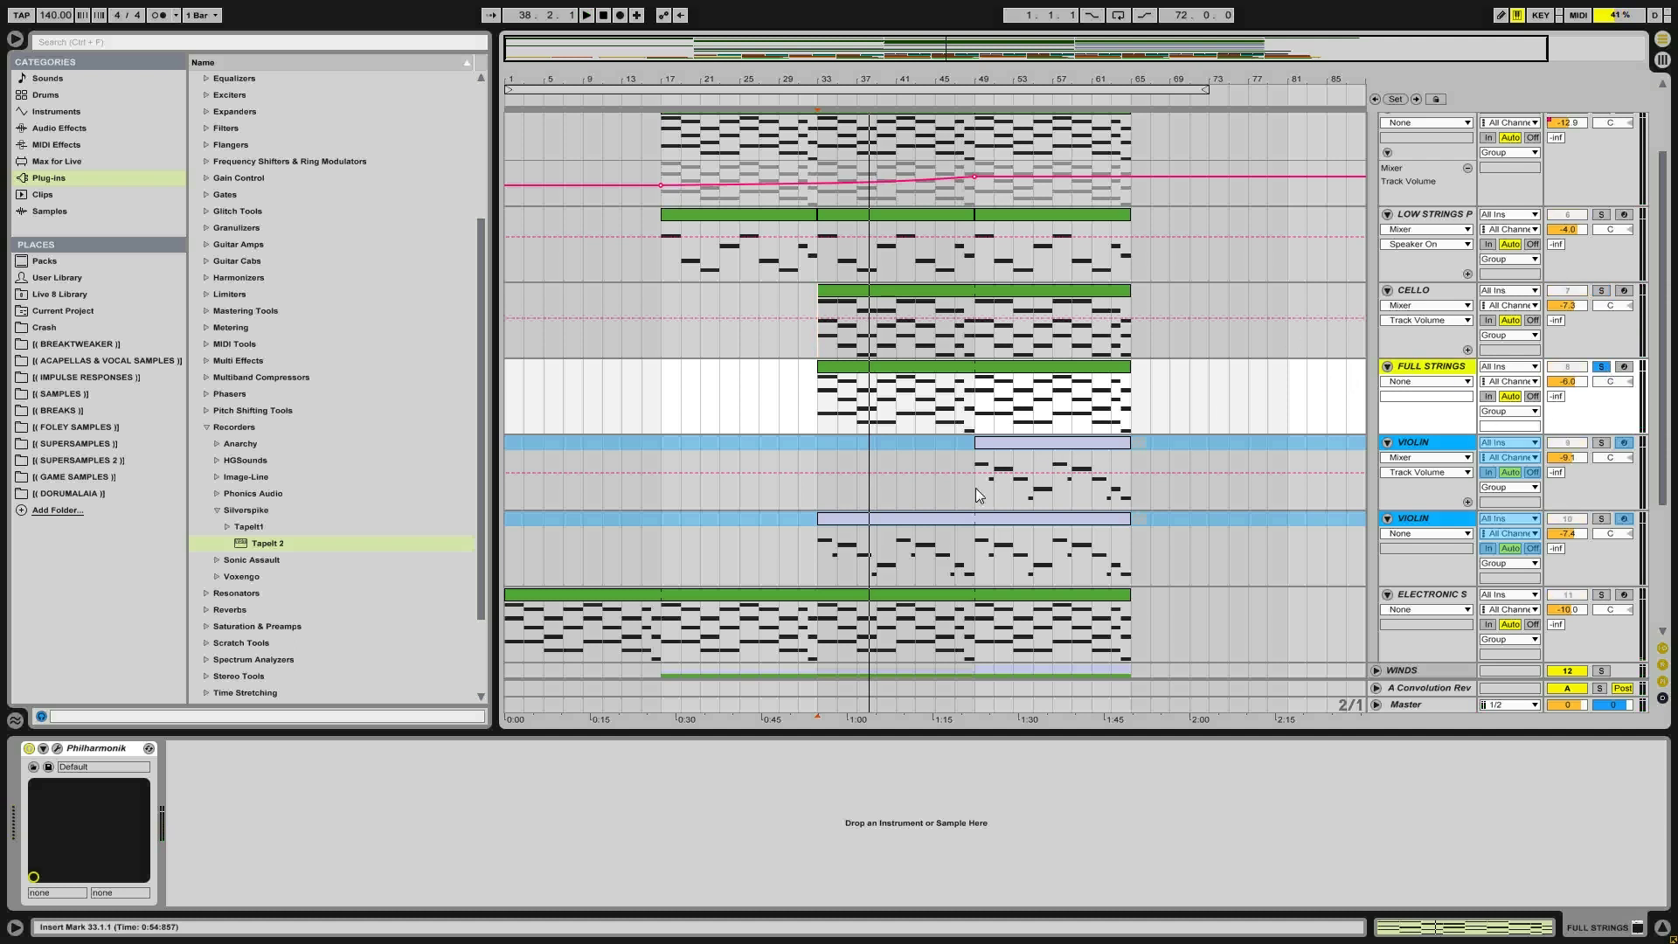
Audition the soloed FULL STRINGS track by itself from bar 33
scroll(867, 598, down, 5)
scroll(910, 332, up, 4)
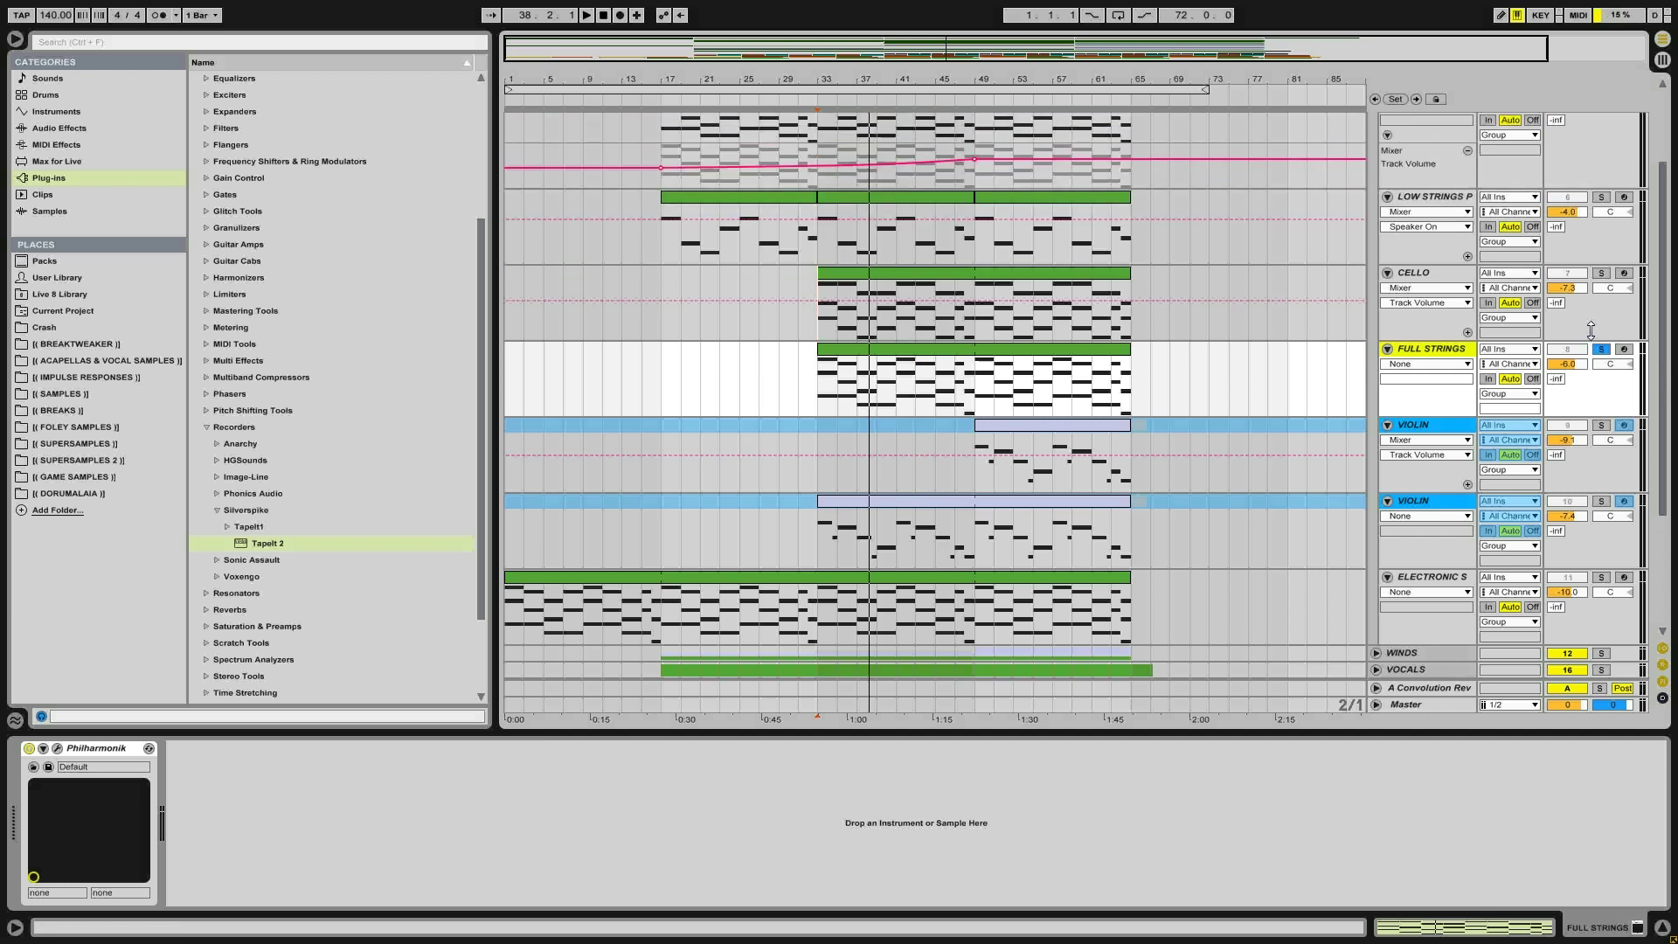
click(822, 390)
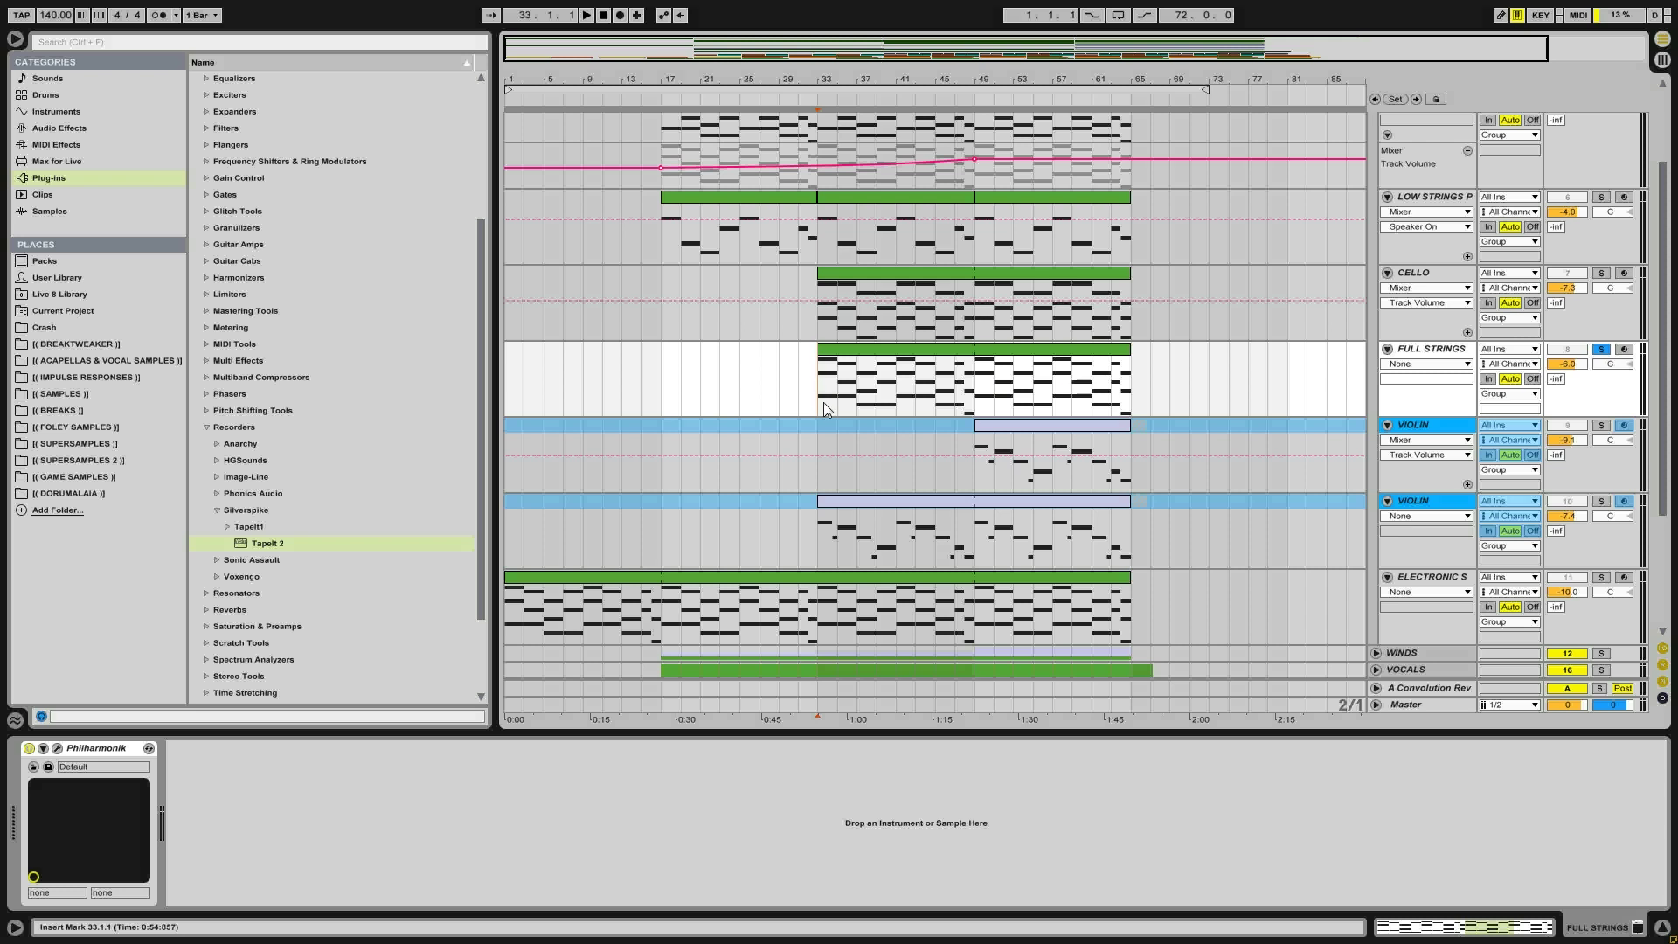
scroll(824, 408, down, 4)
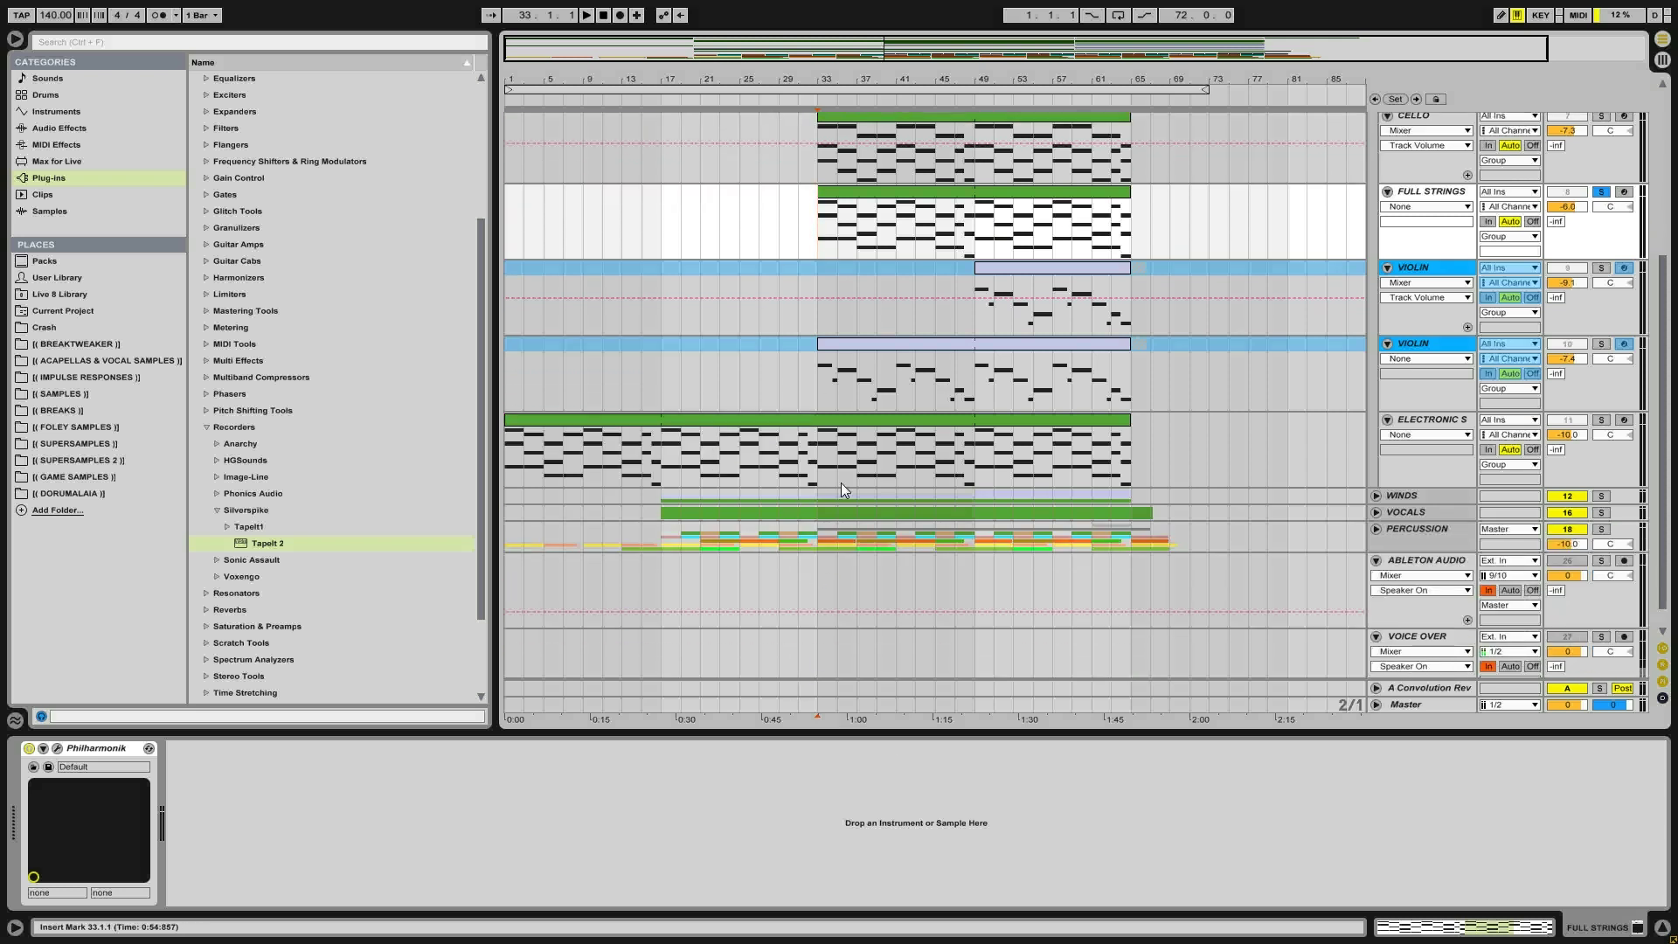
scroll(971, 385, up, 4)
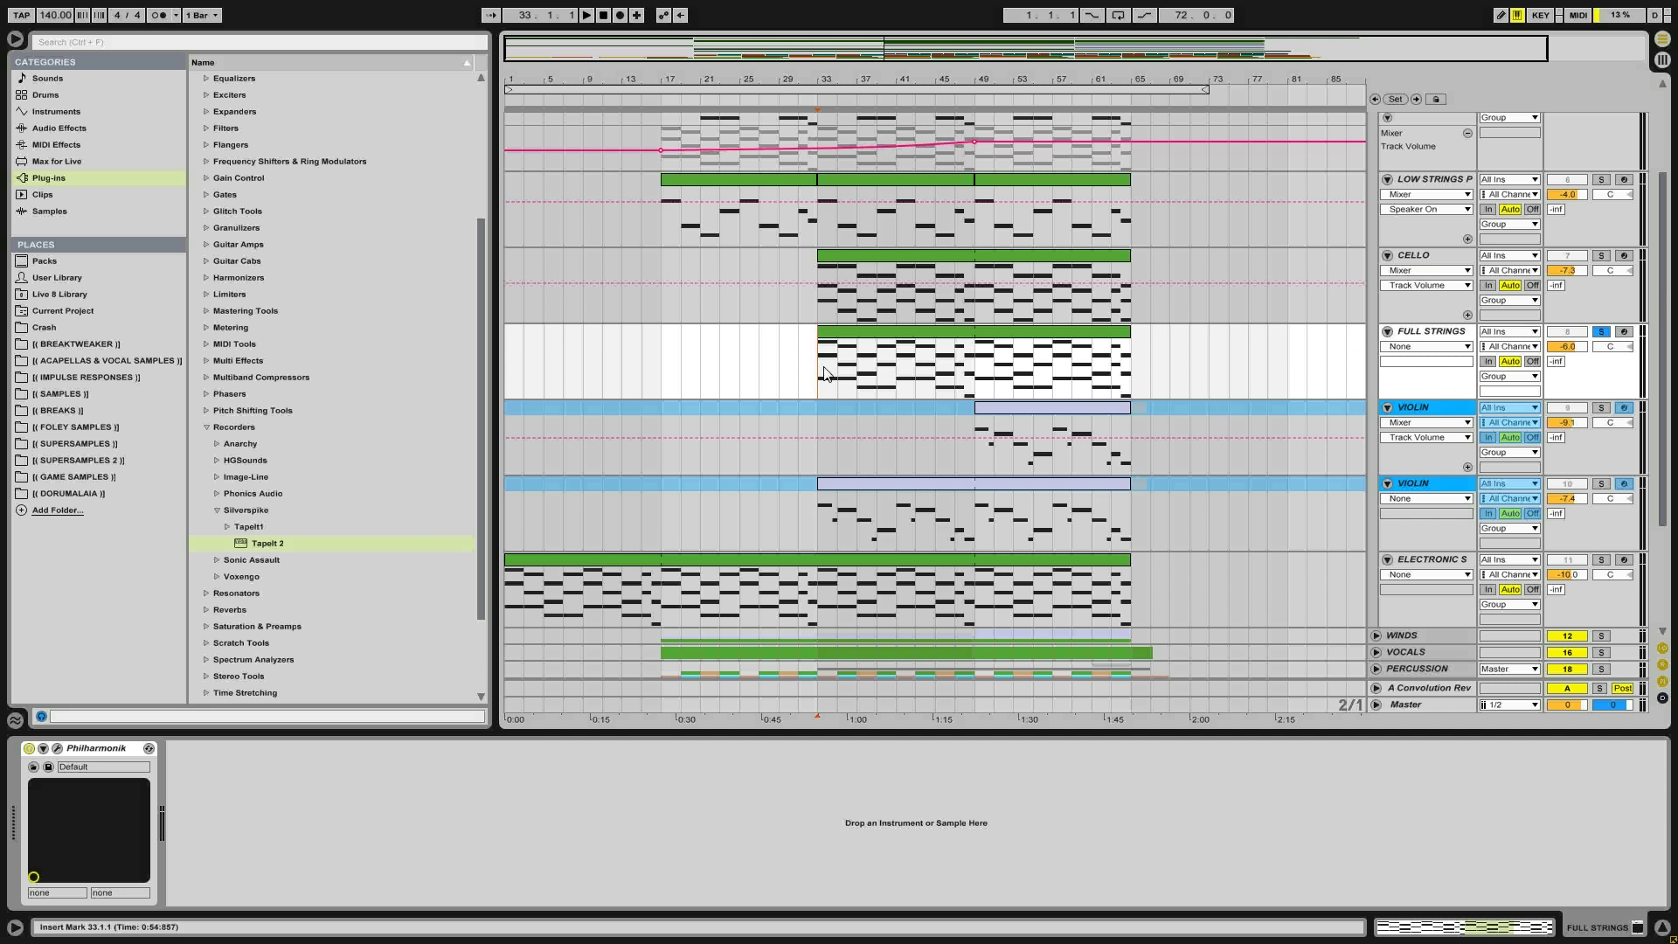
key(space)
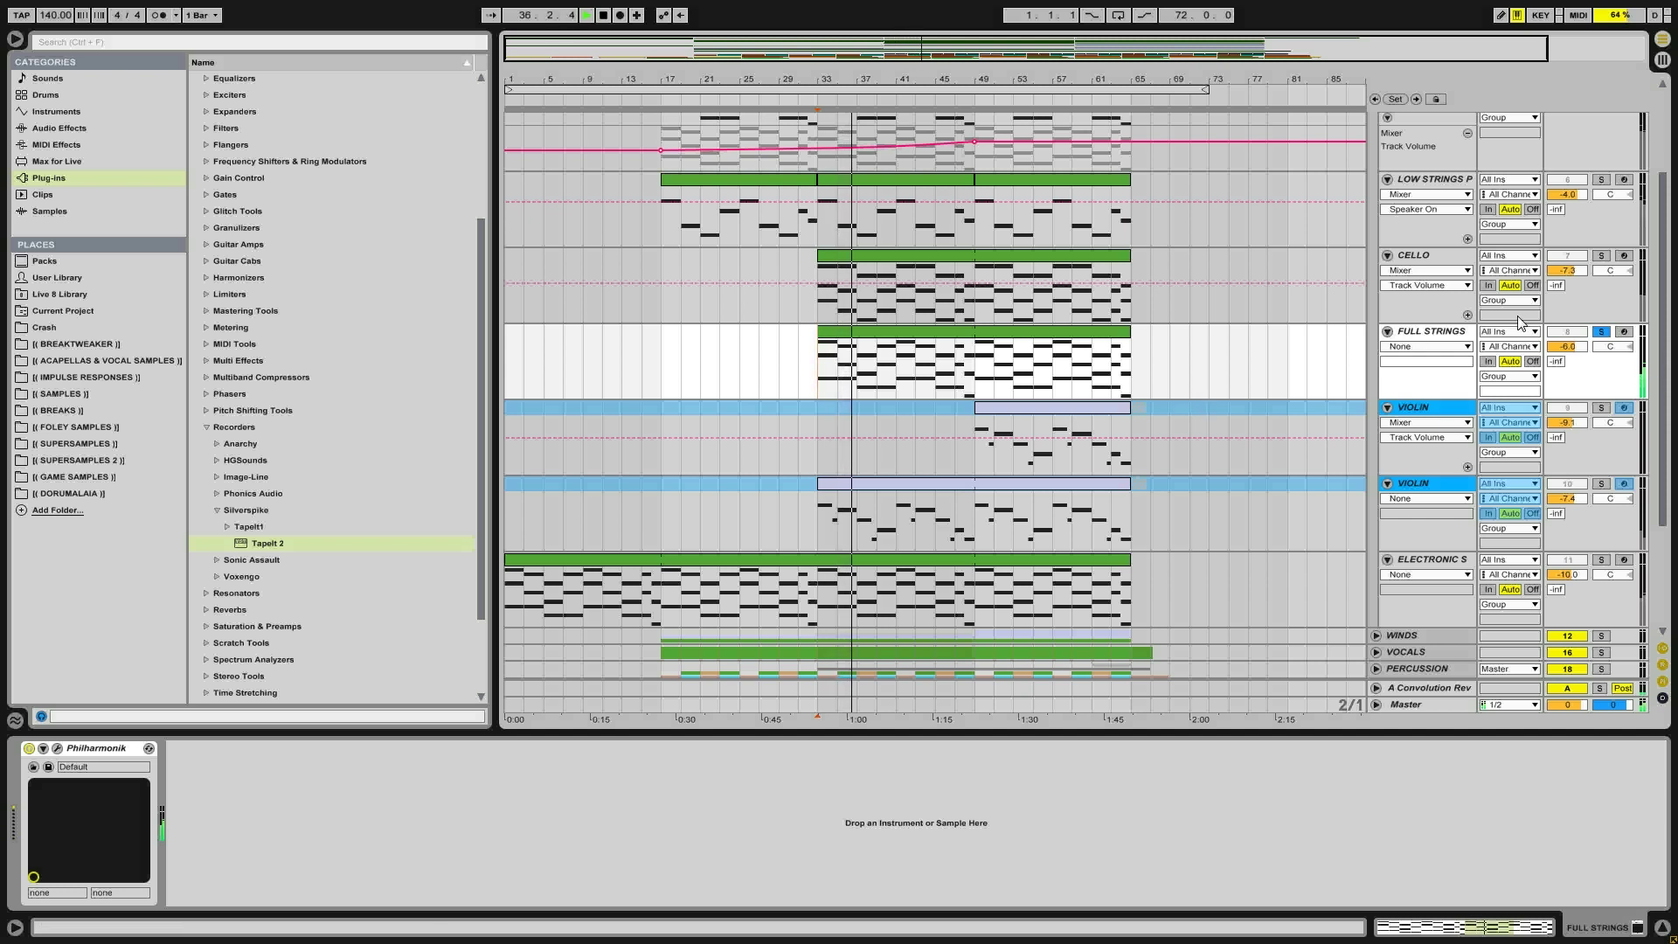
Freeze the four string tracks from STRINGS PHRA through FULL STRINGS together
scroll(888, 308, up, 3)
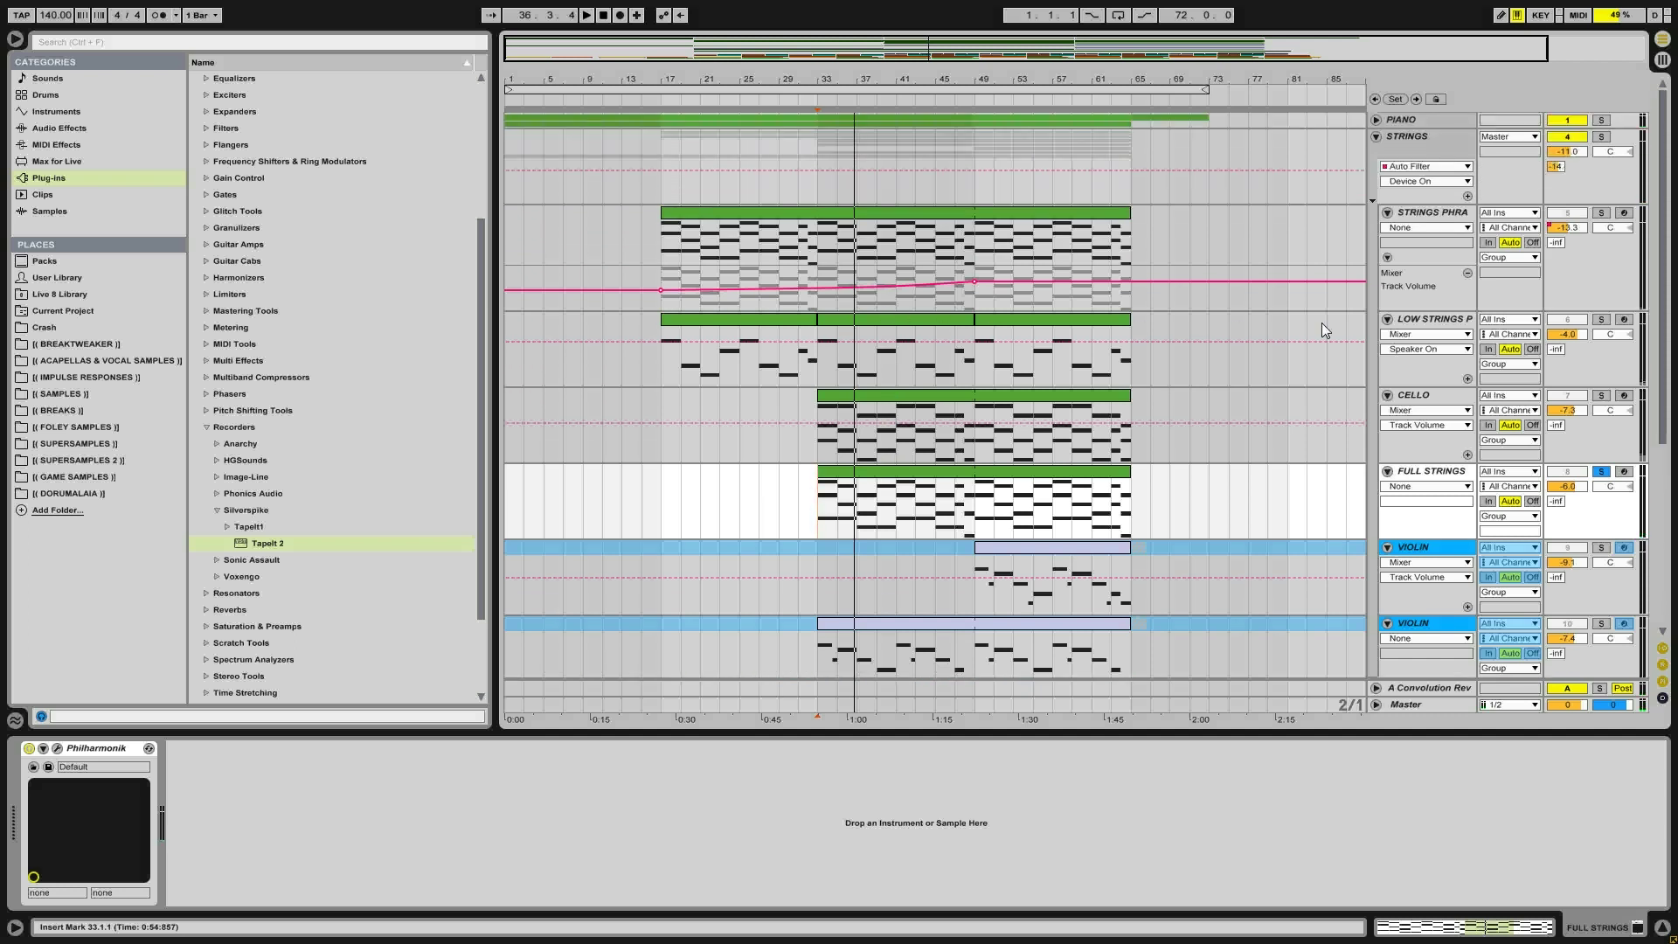
click(1427, 213)
shift+click(1430, 472)
right_click(1430, 472)
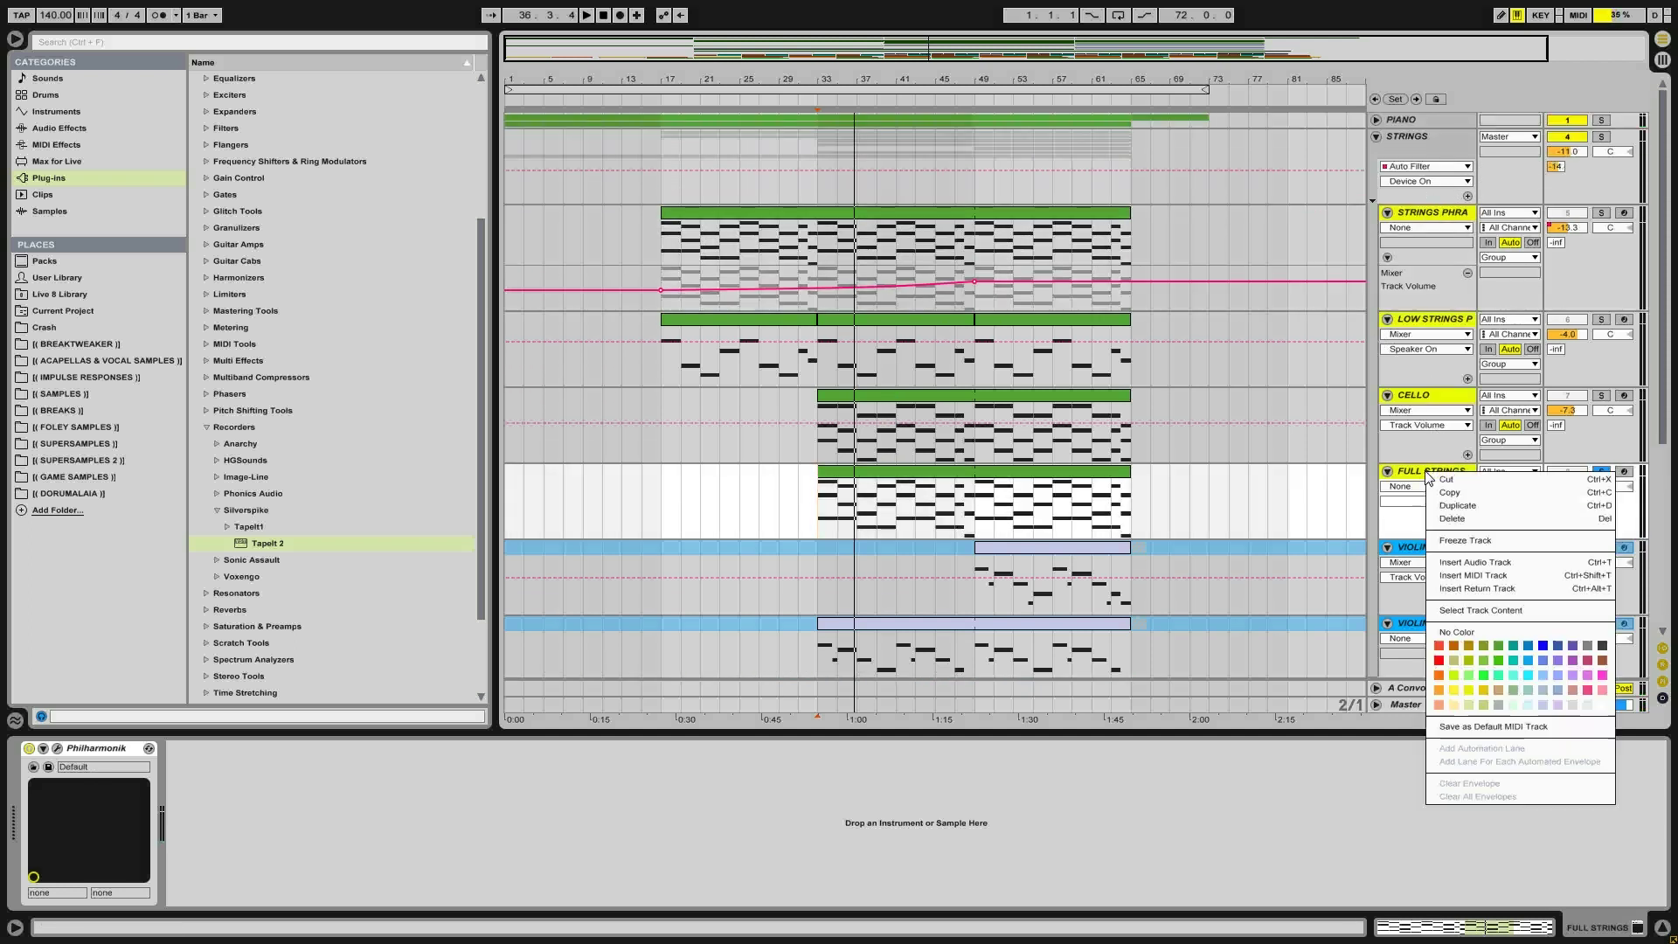
click(1479, 544)
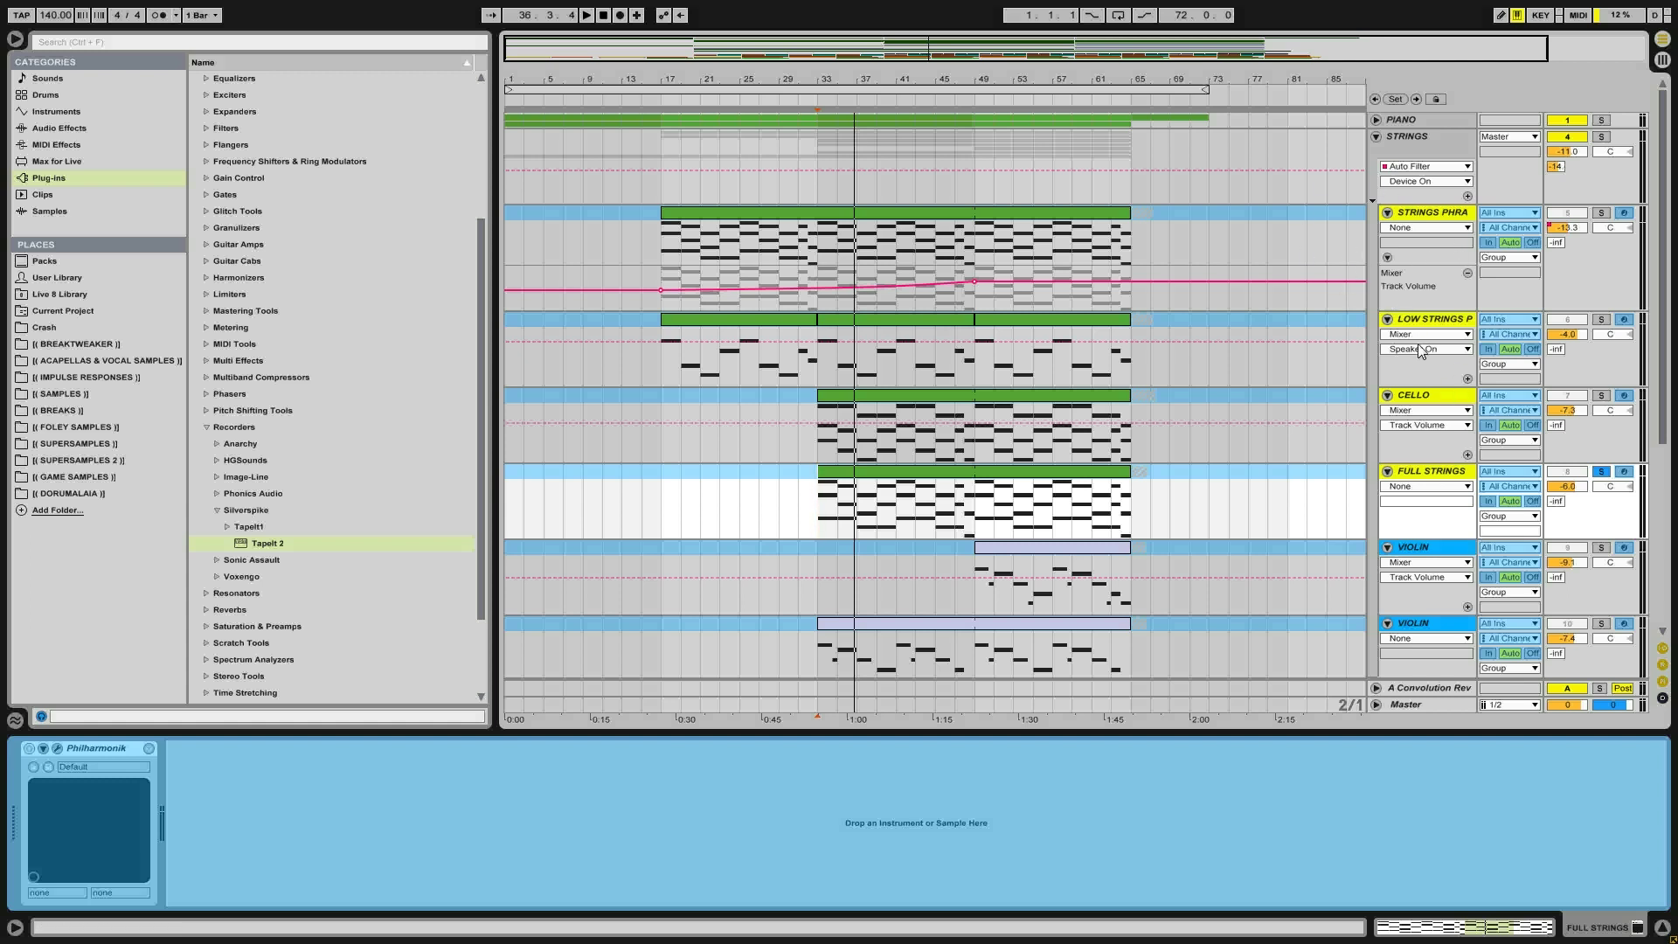
Fold the STRINGS group and briefly check the contents of the WINDS and VOCALS groups
scroll(1430, 381, down, 3)
scroll(1434, 389, up, 3)
click(1376, 137)
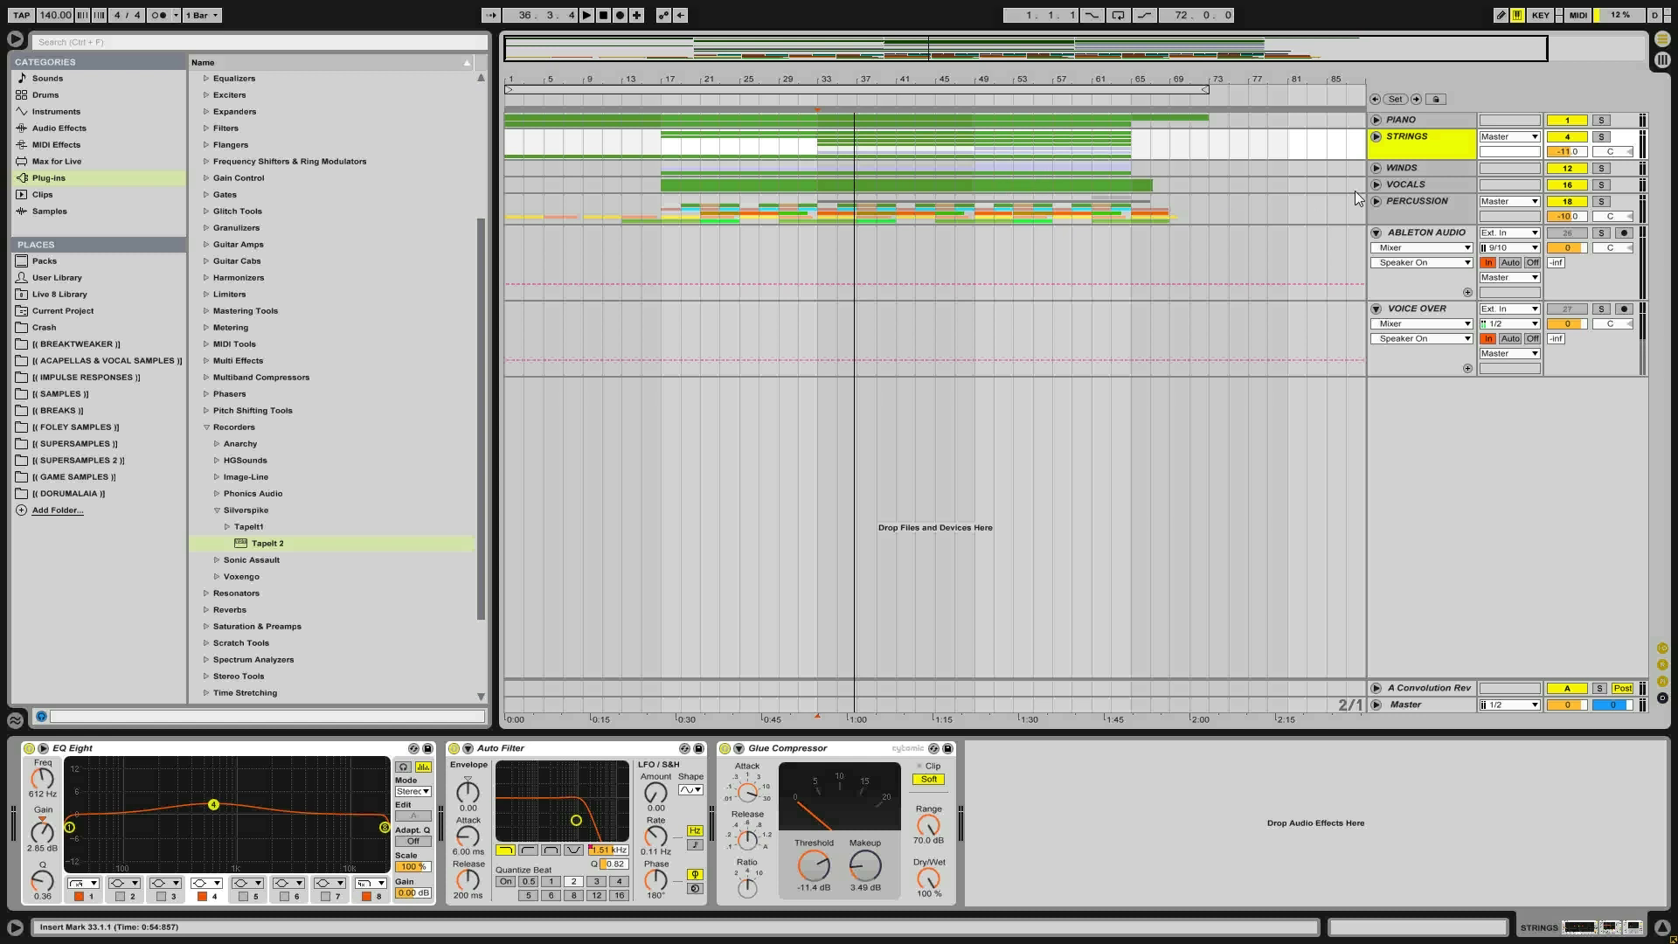
click(1377, 168)
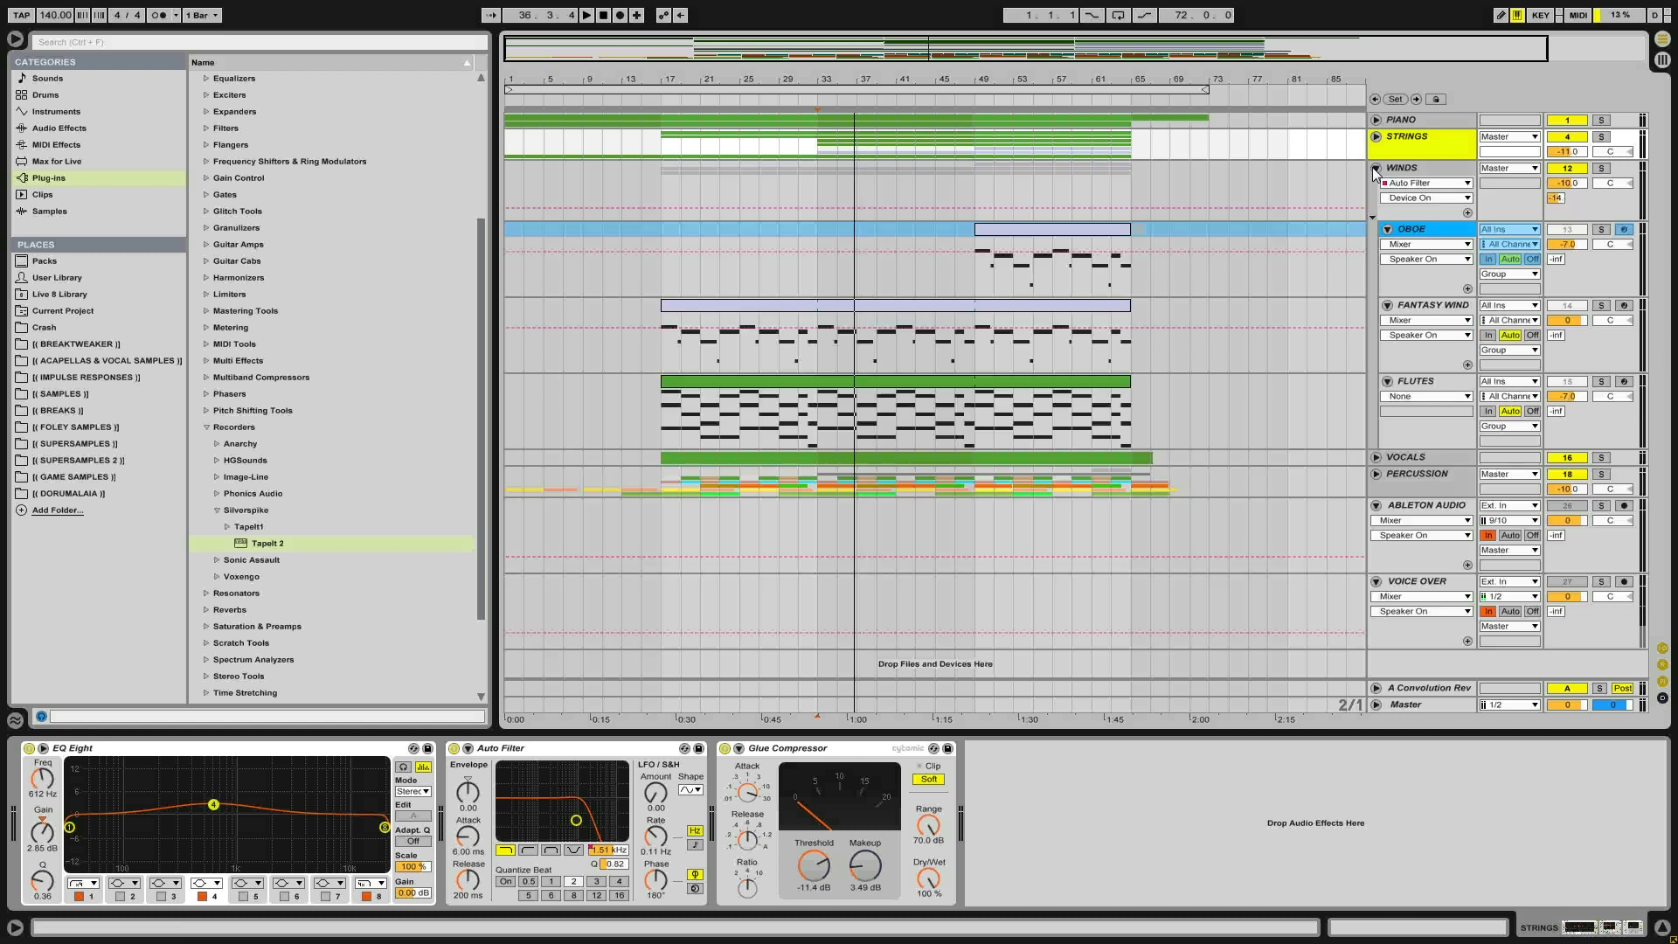
click(1377, 168)
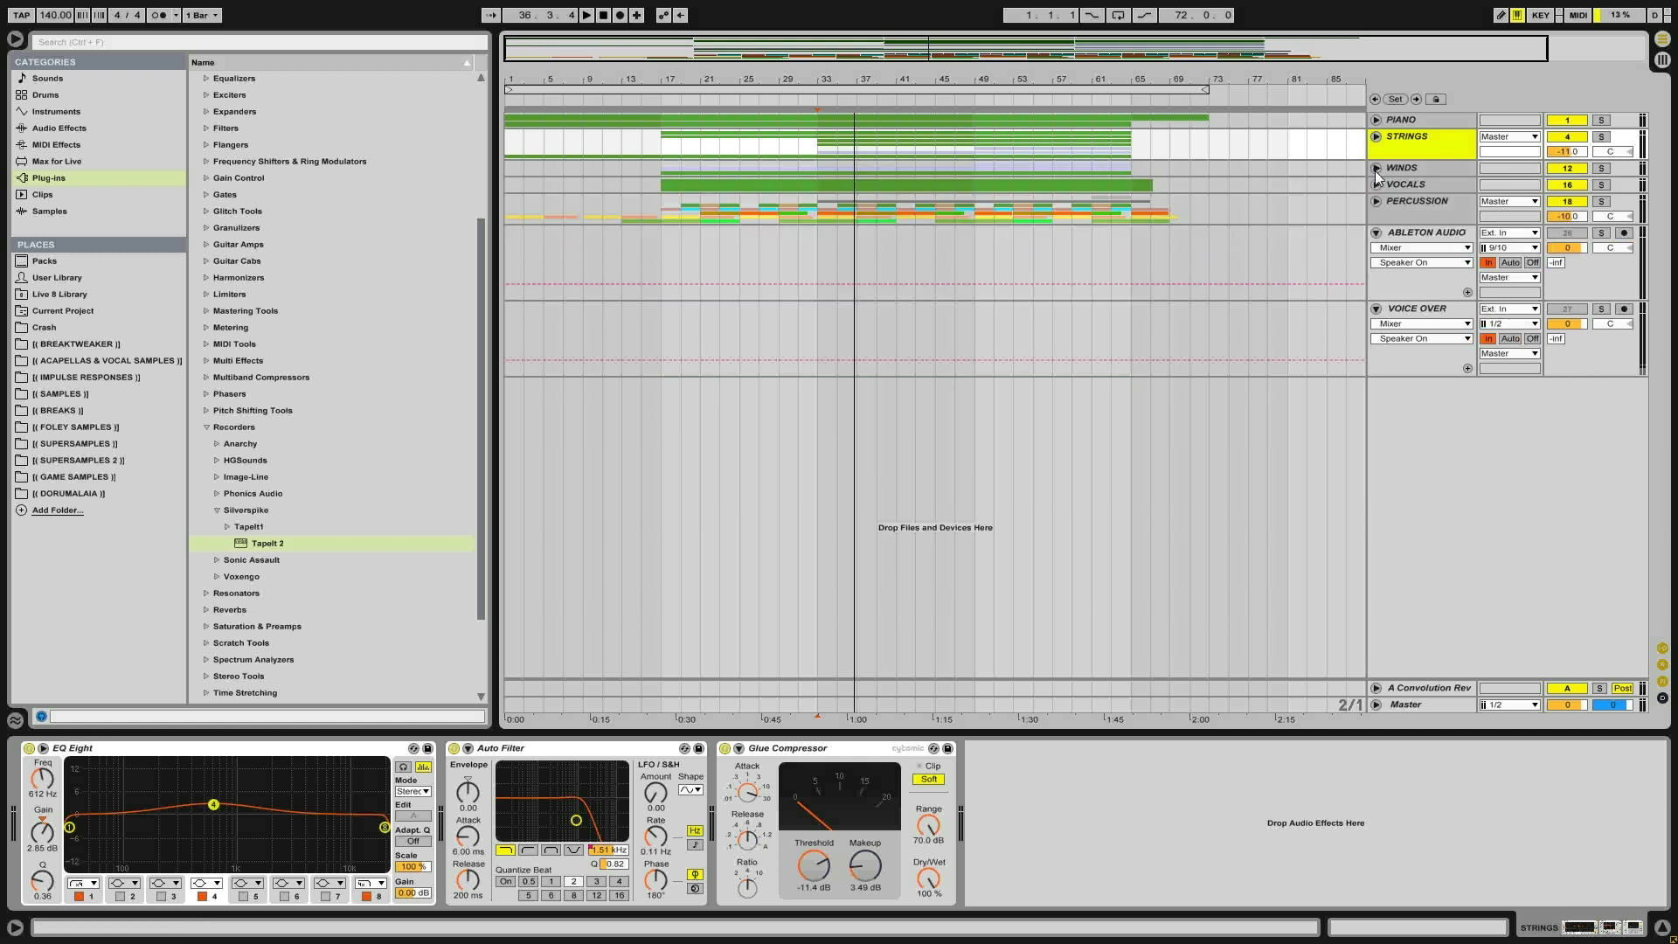
click(1378, 185)
click(1377, 185)
Unfold the PERCUSSION group and audition the RIDE track soloed from bar 33
click(1378, 201)
click(822, 385)
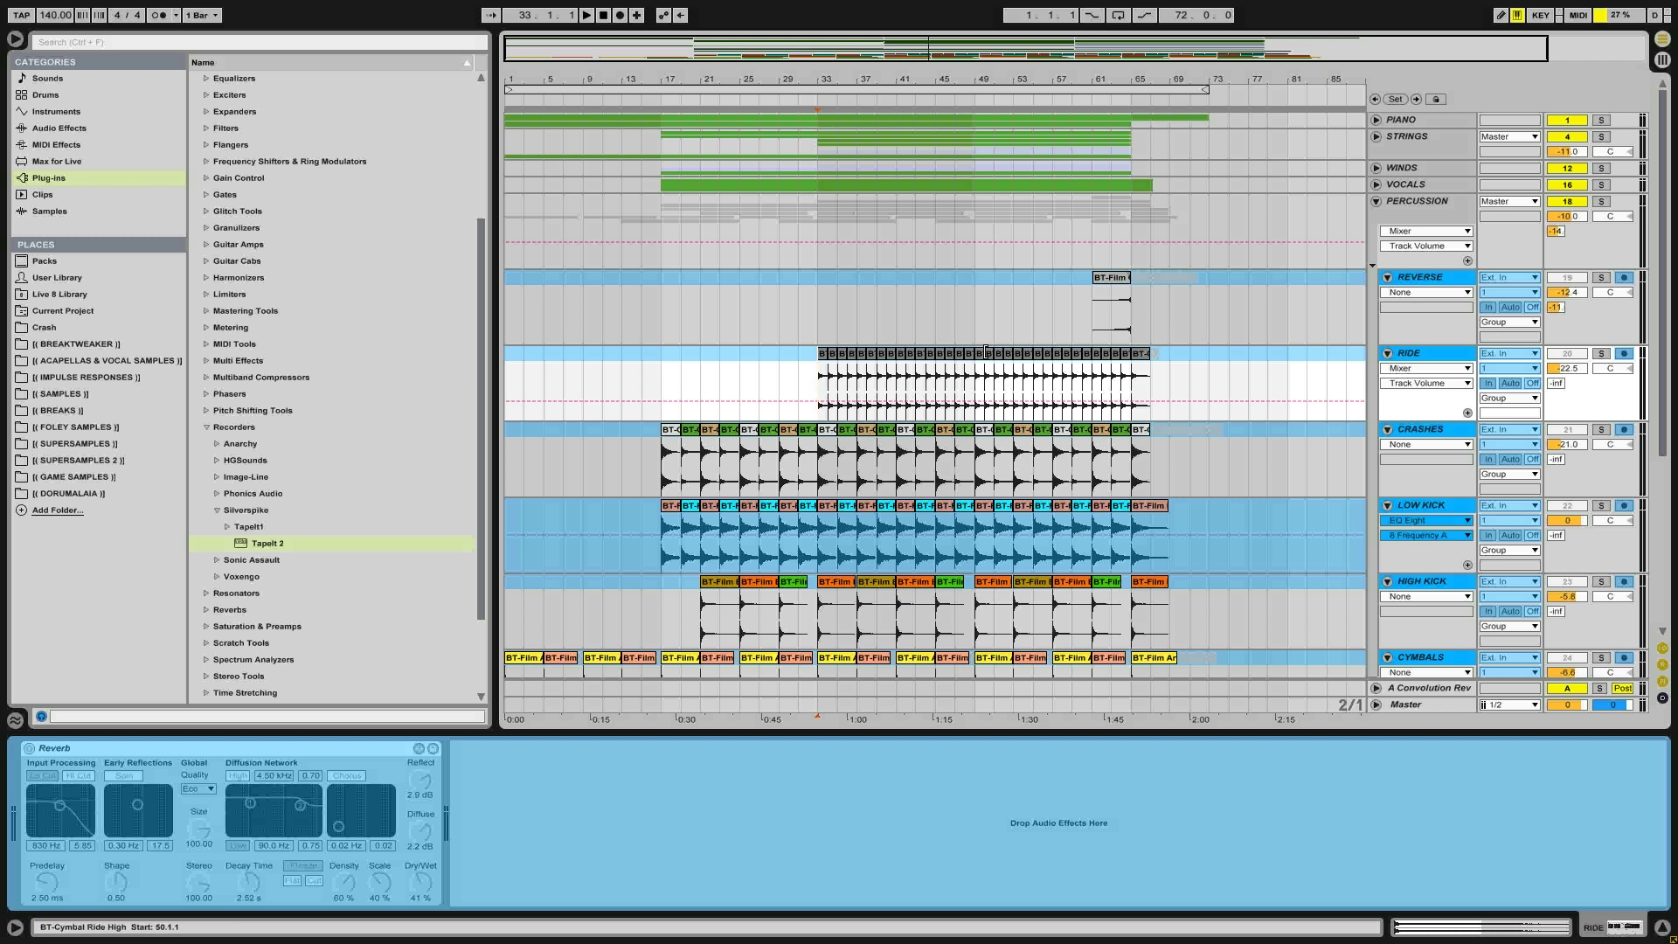
key(space)
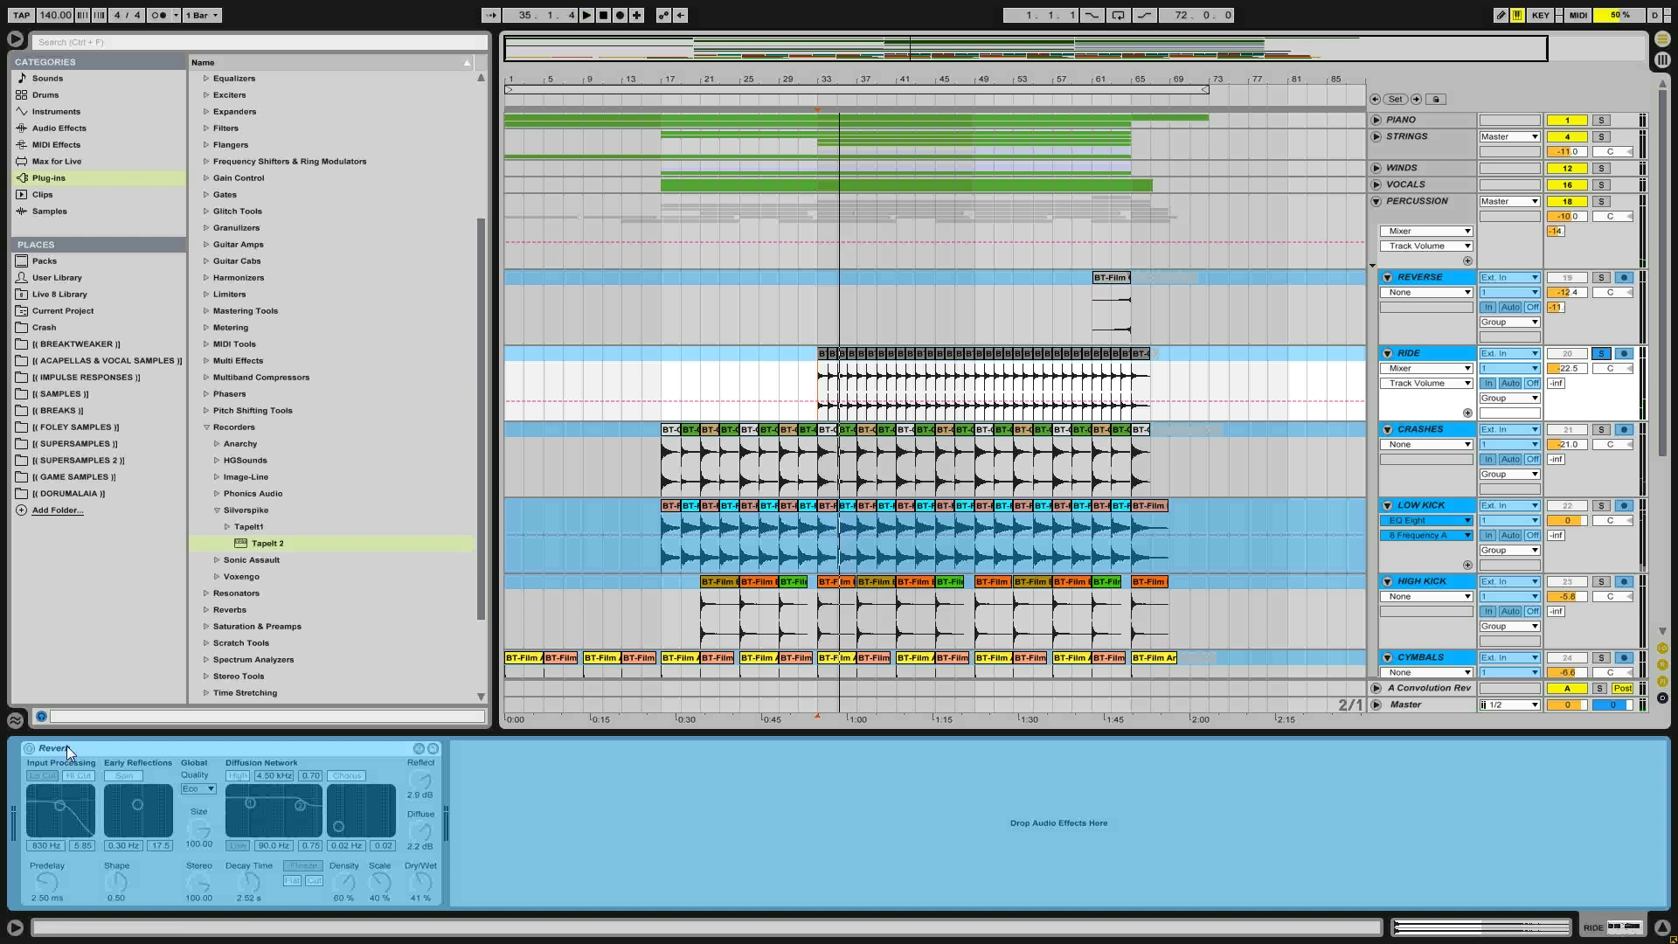
Solo the whole PERCUSSION group and play it from bar 33
click(1601, 202)
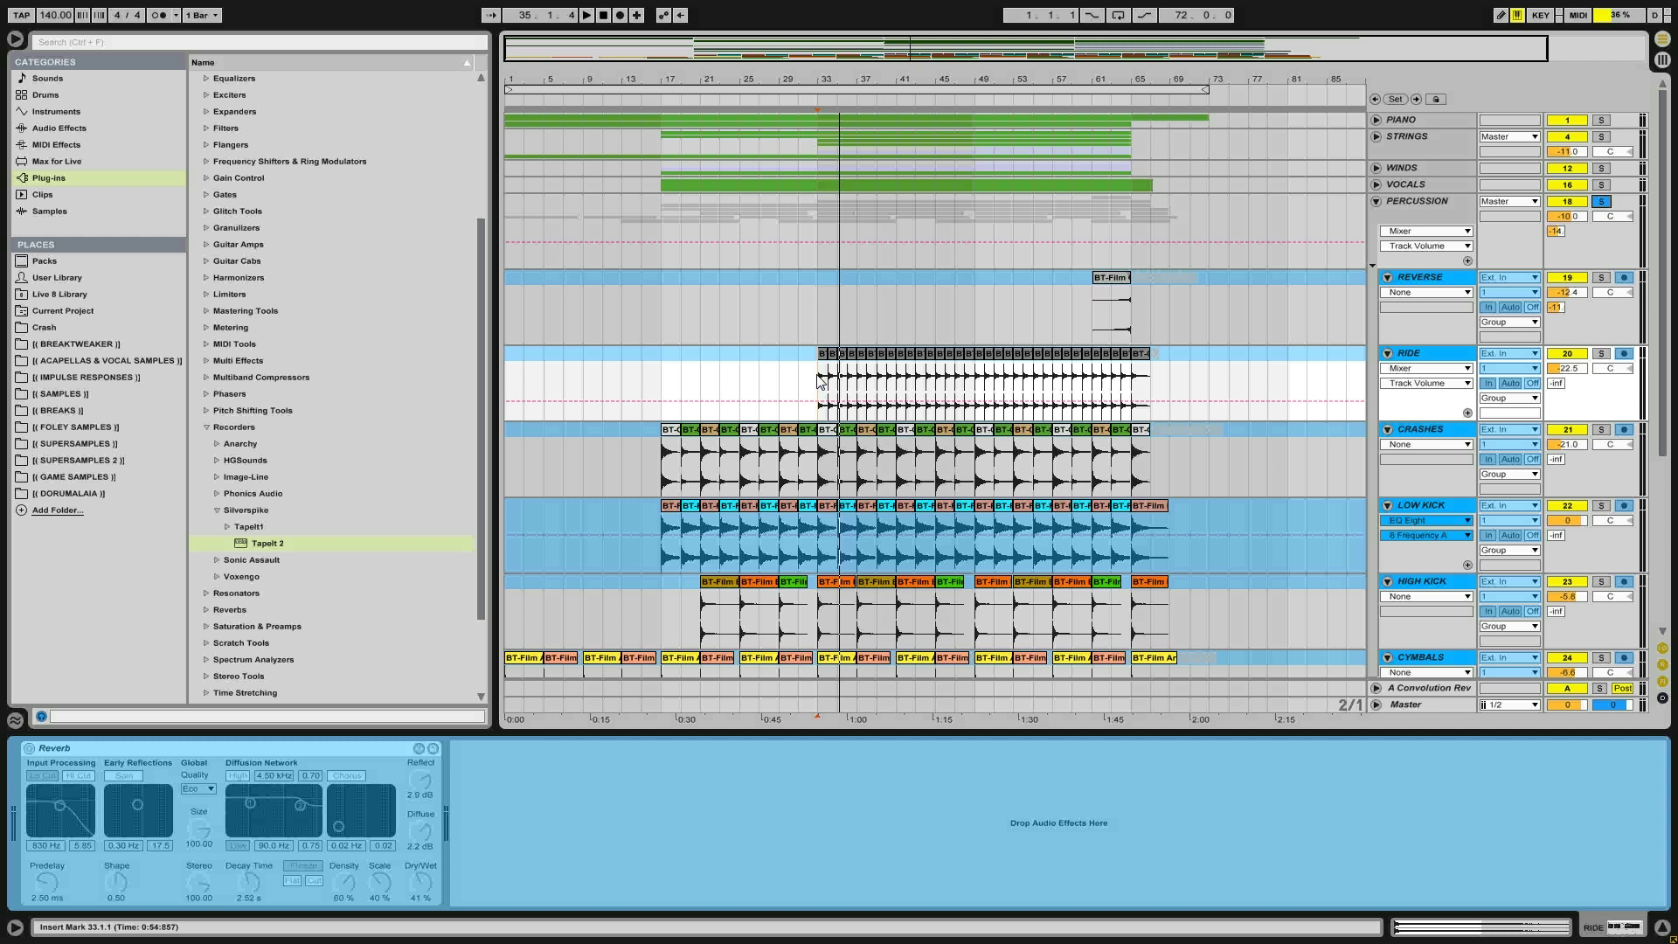
key(space)
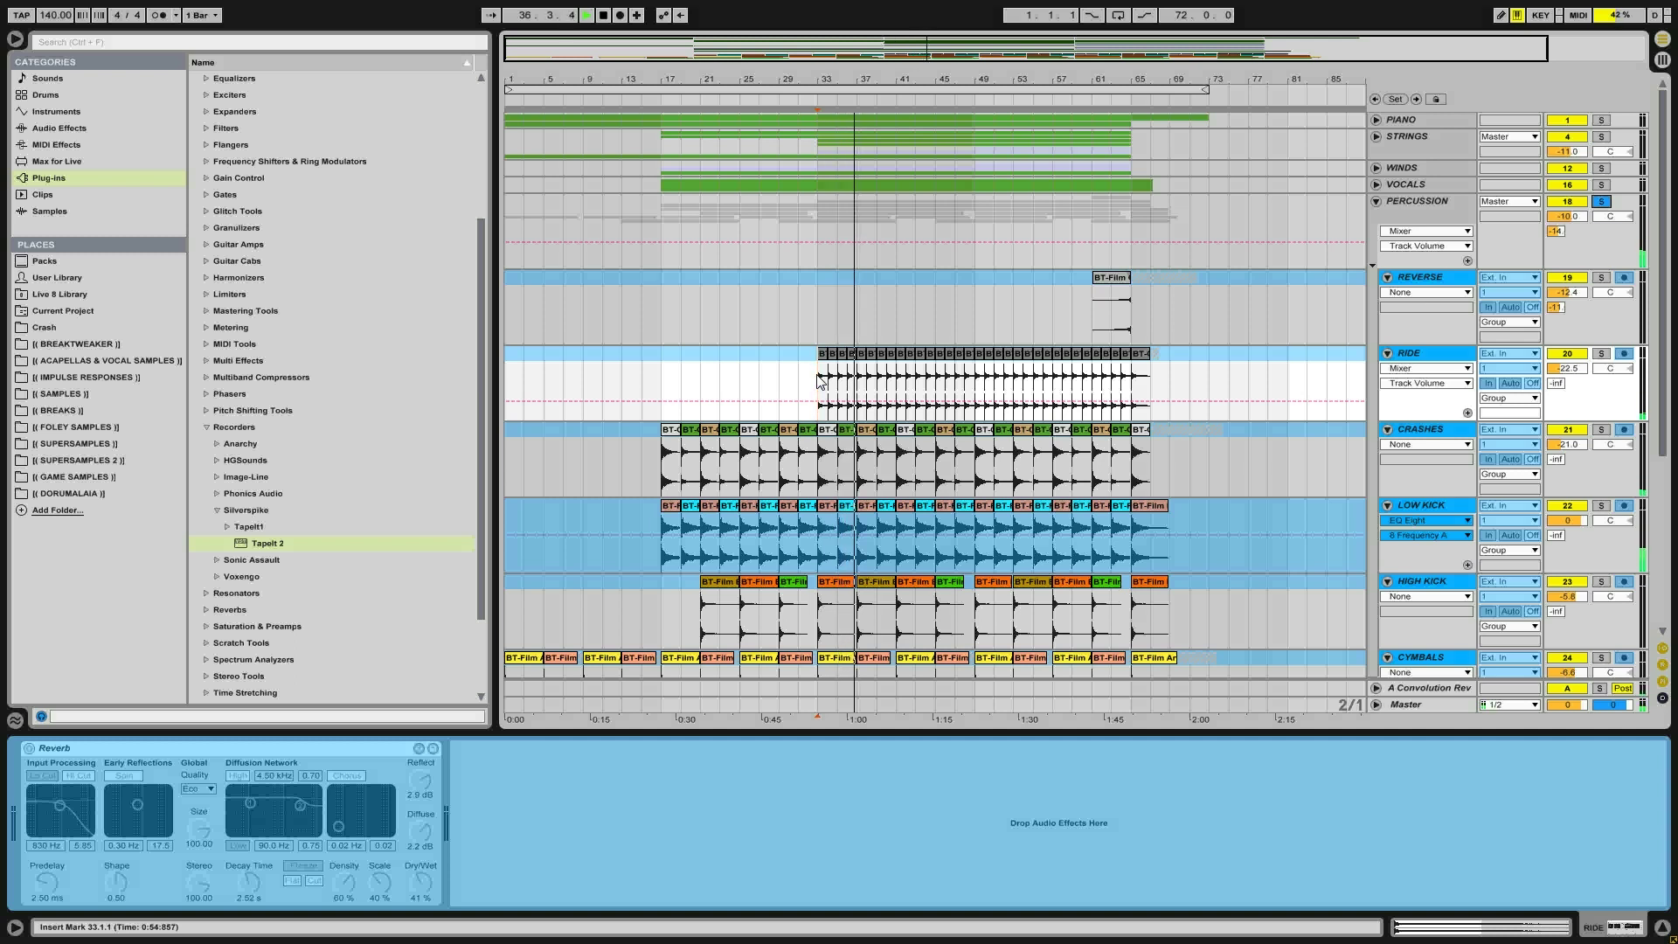
key(space)
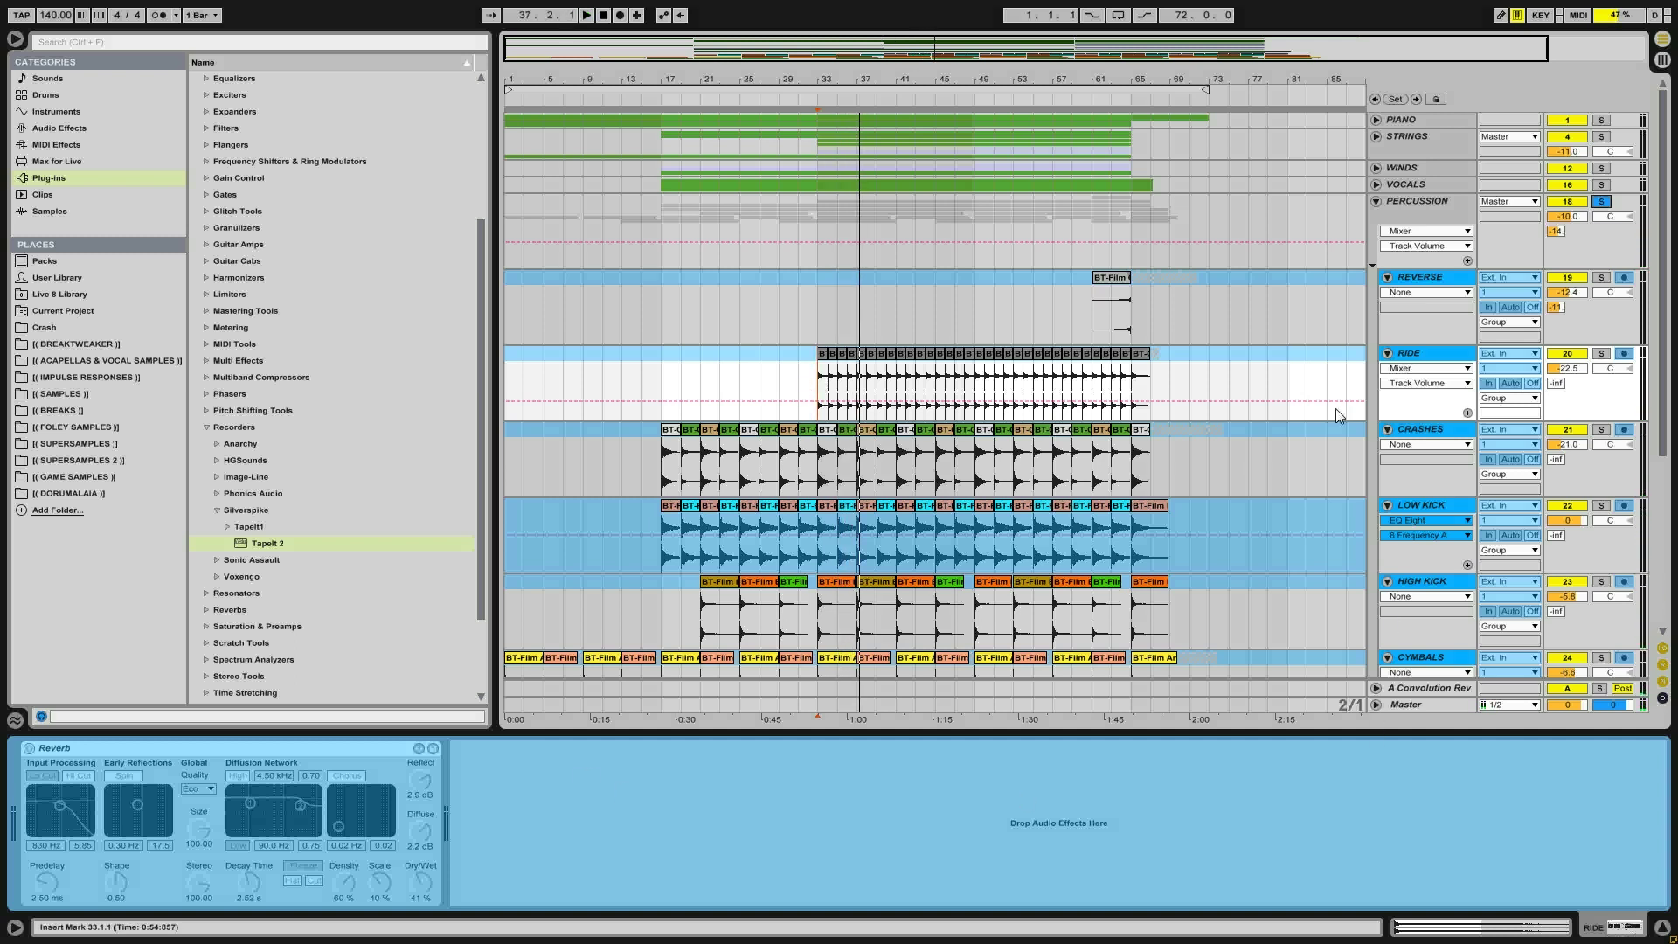
Look over the percussion tracks and place the insert marker at bar 61 on the REVERSE track
click(1447, 359)
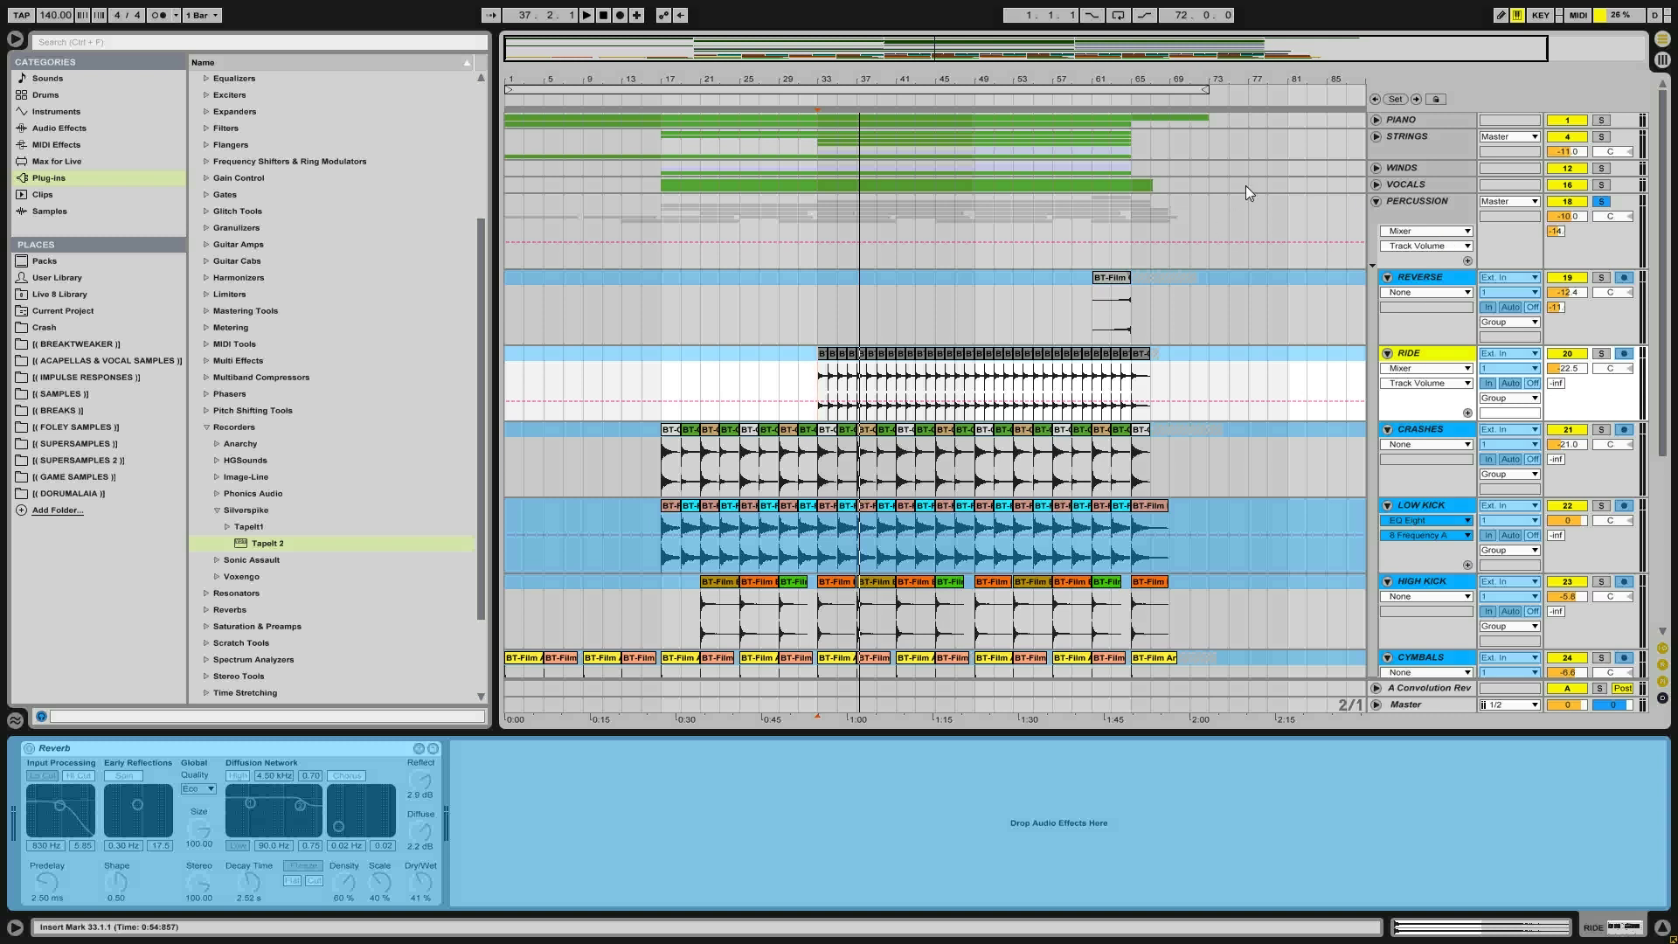
scroll(902, 576, down, 5)
scroll(952, 557, up, 4)
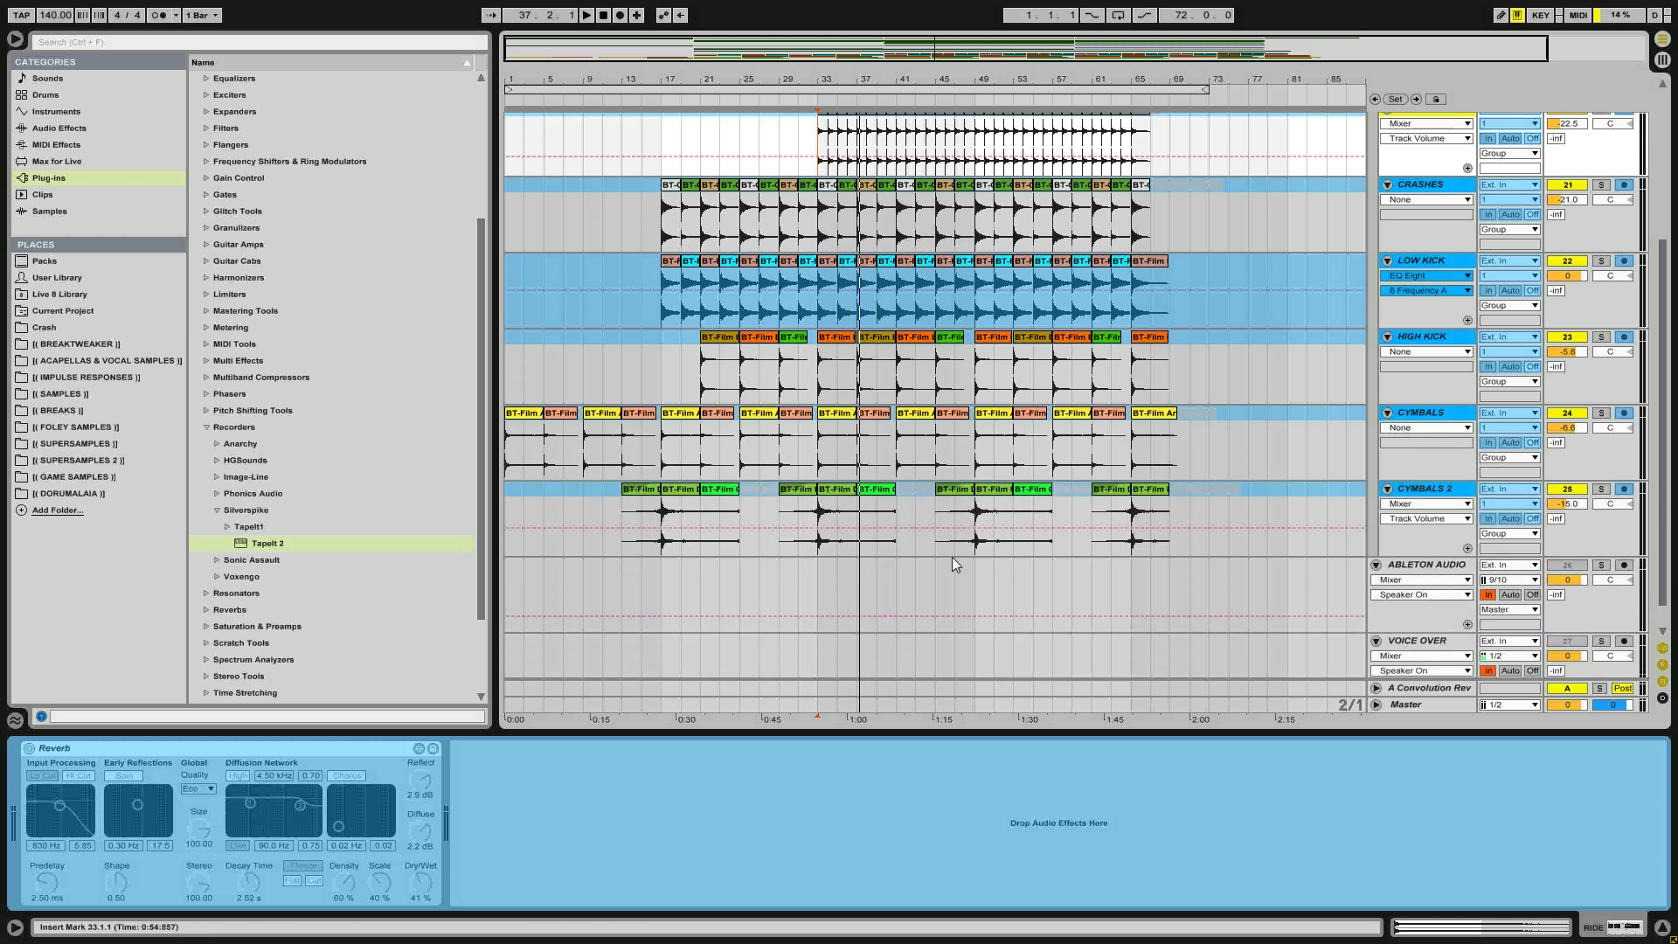
scroll(952, 557, up, 2)
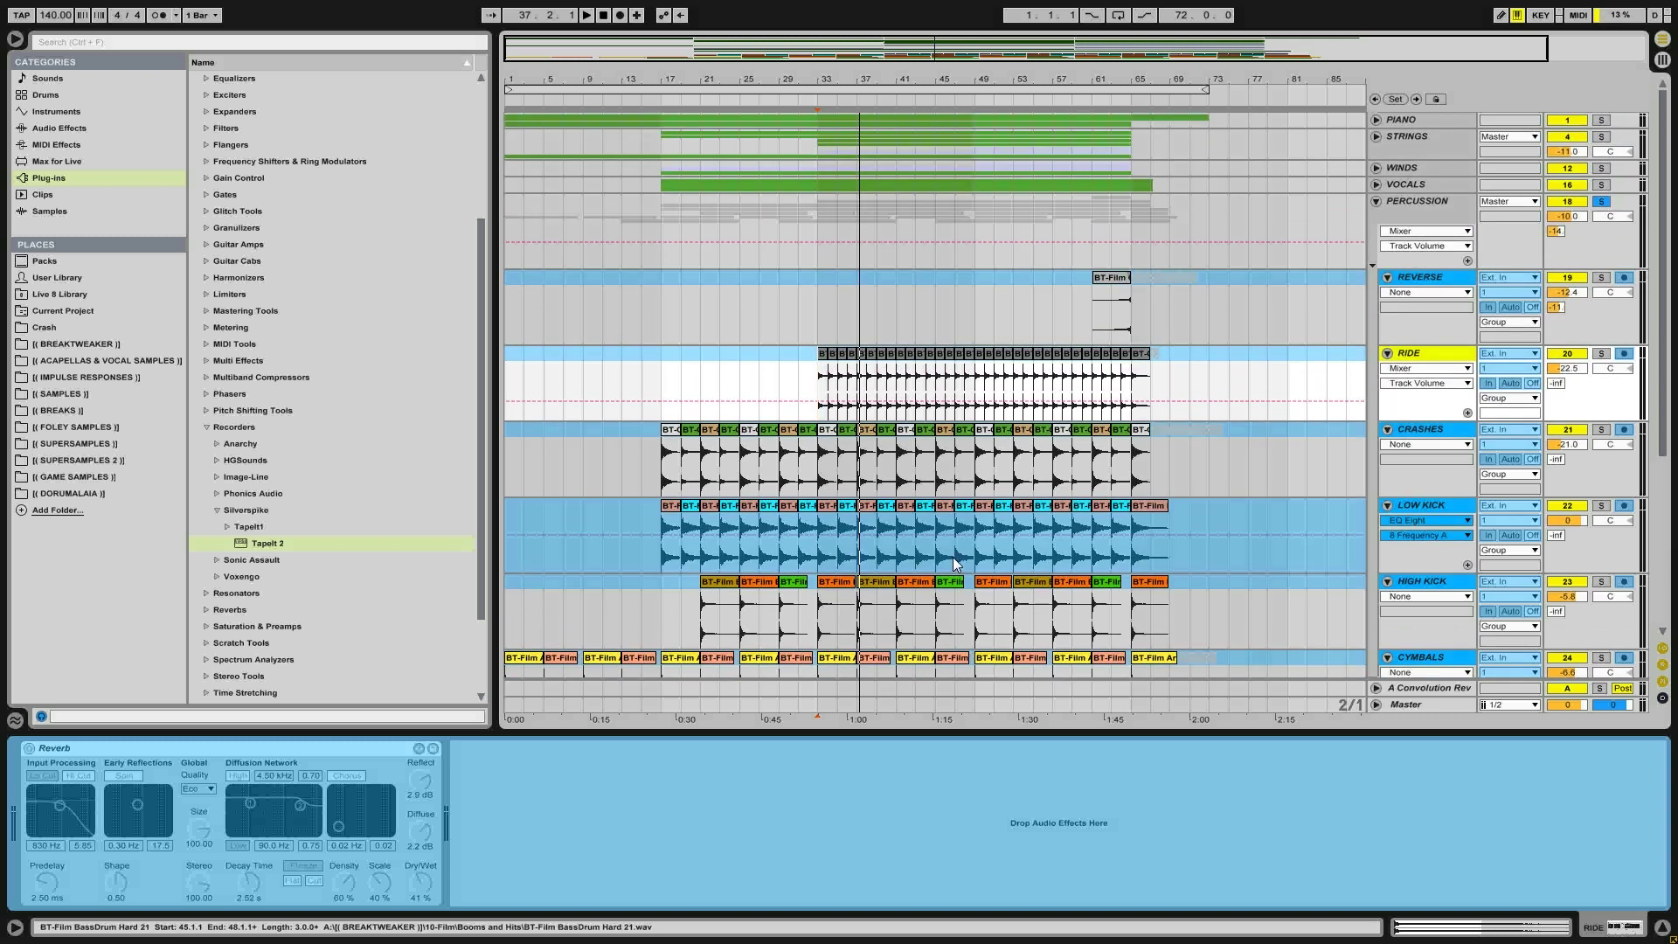
click(1089, 287)
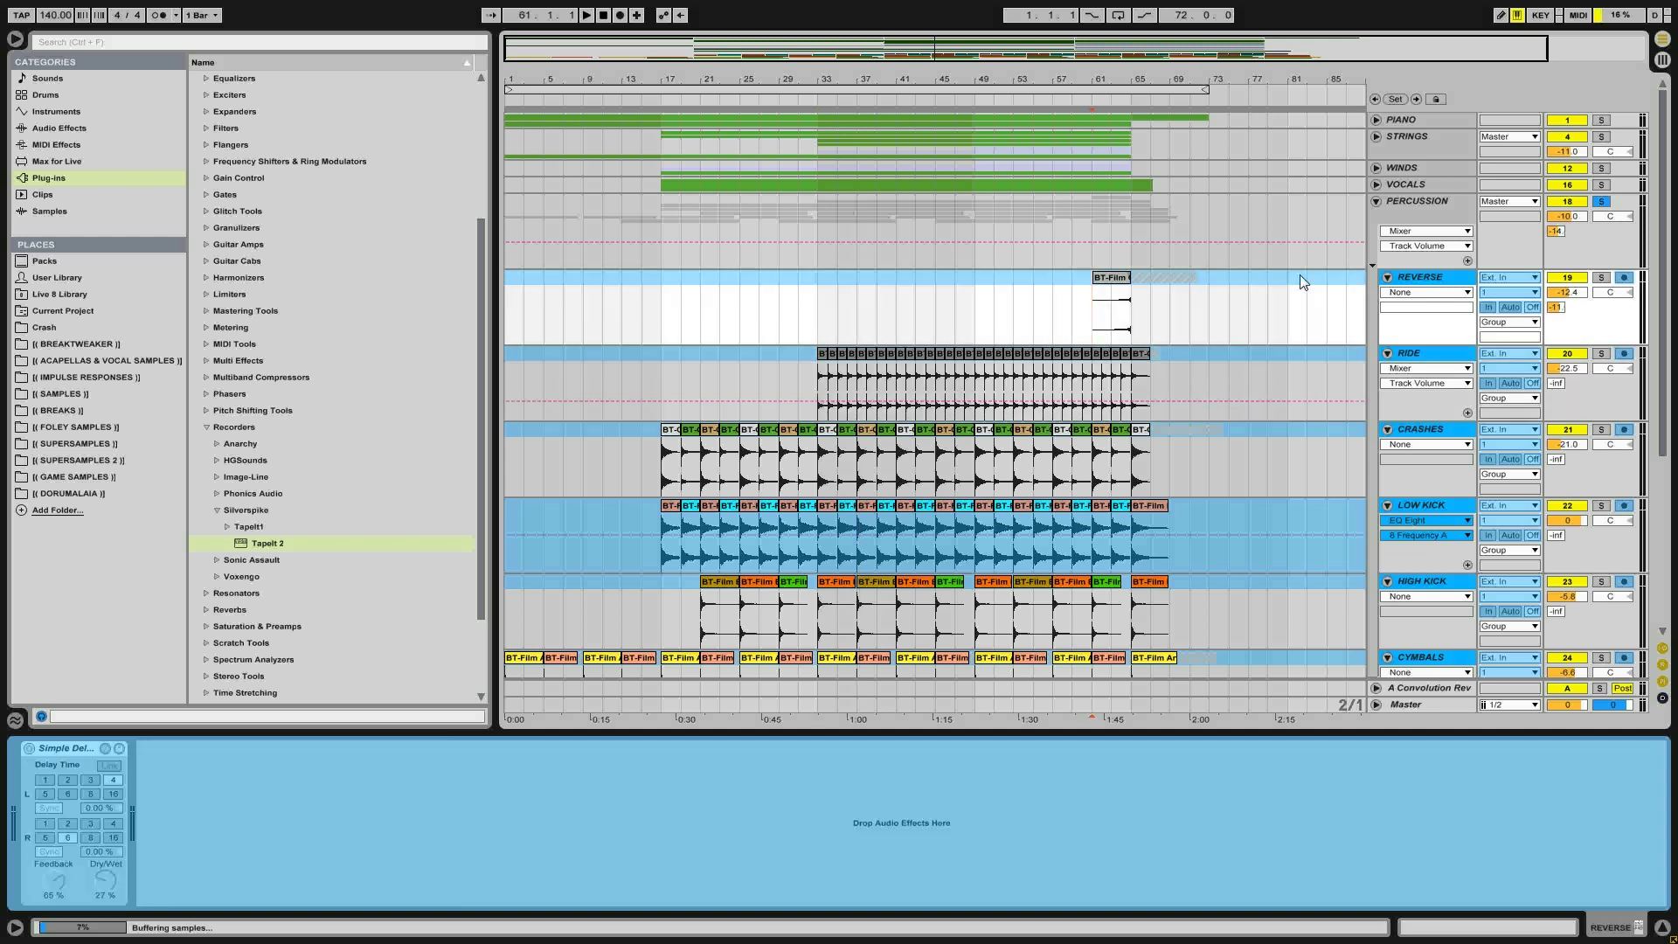
Audition the REVERSE track soloed from bar 63, and fold the PERCUSSION group
click(1601, 277)
key(space)
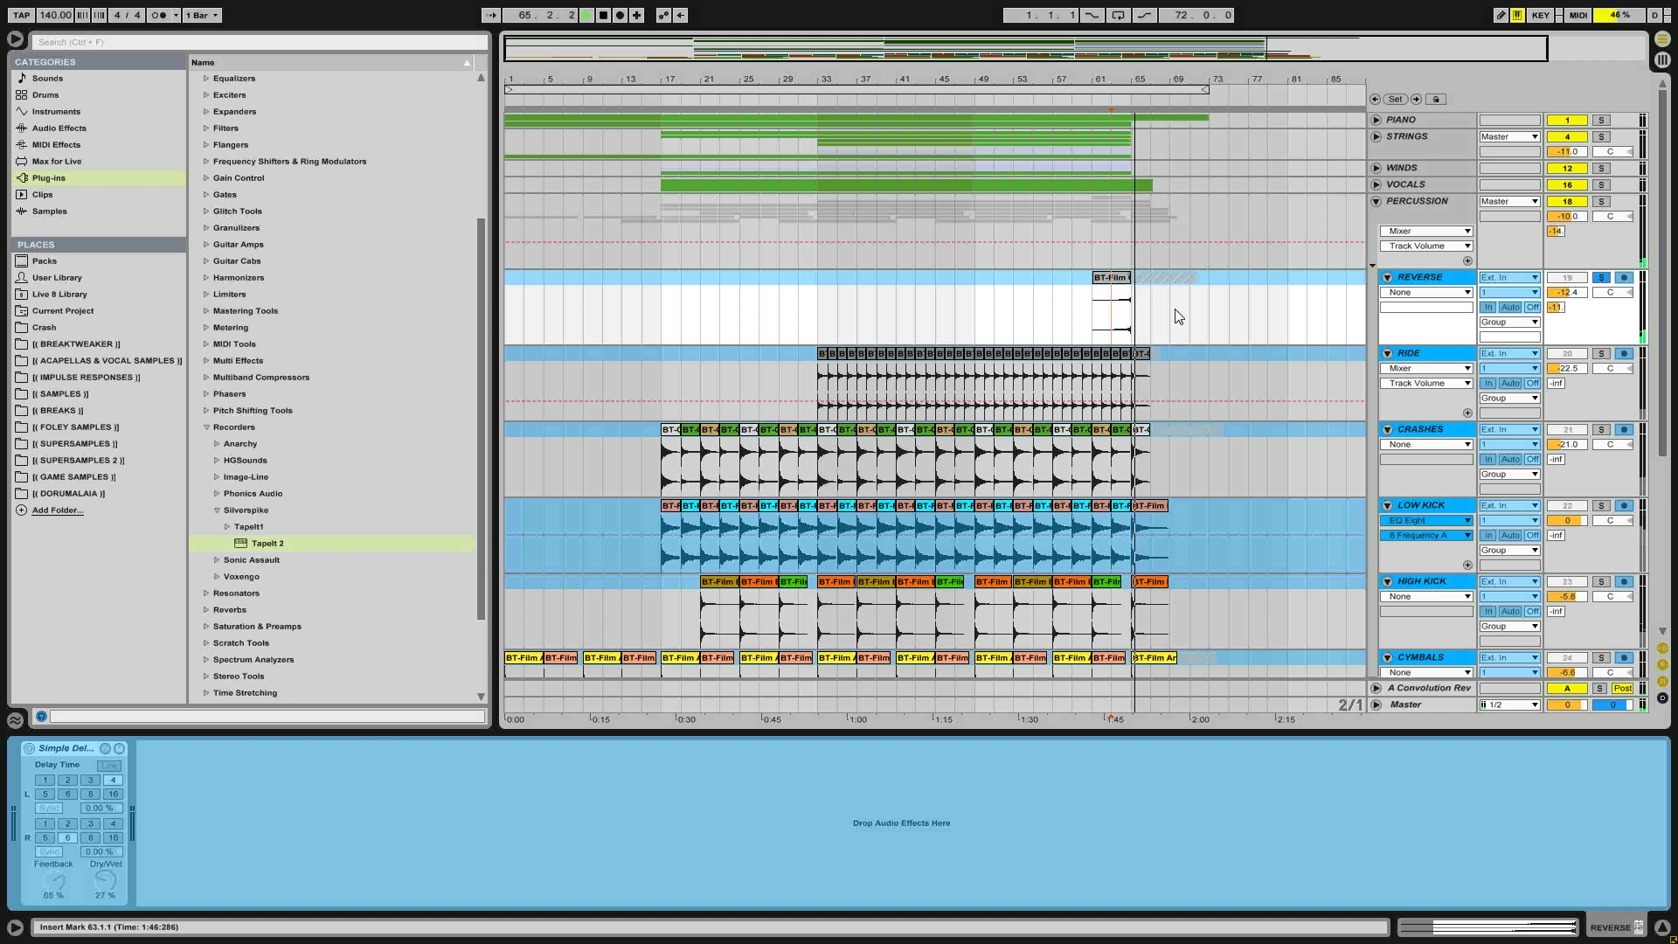
key(space)
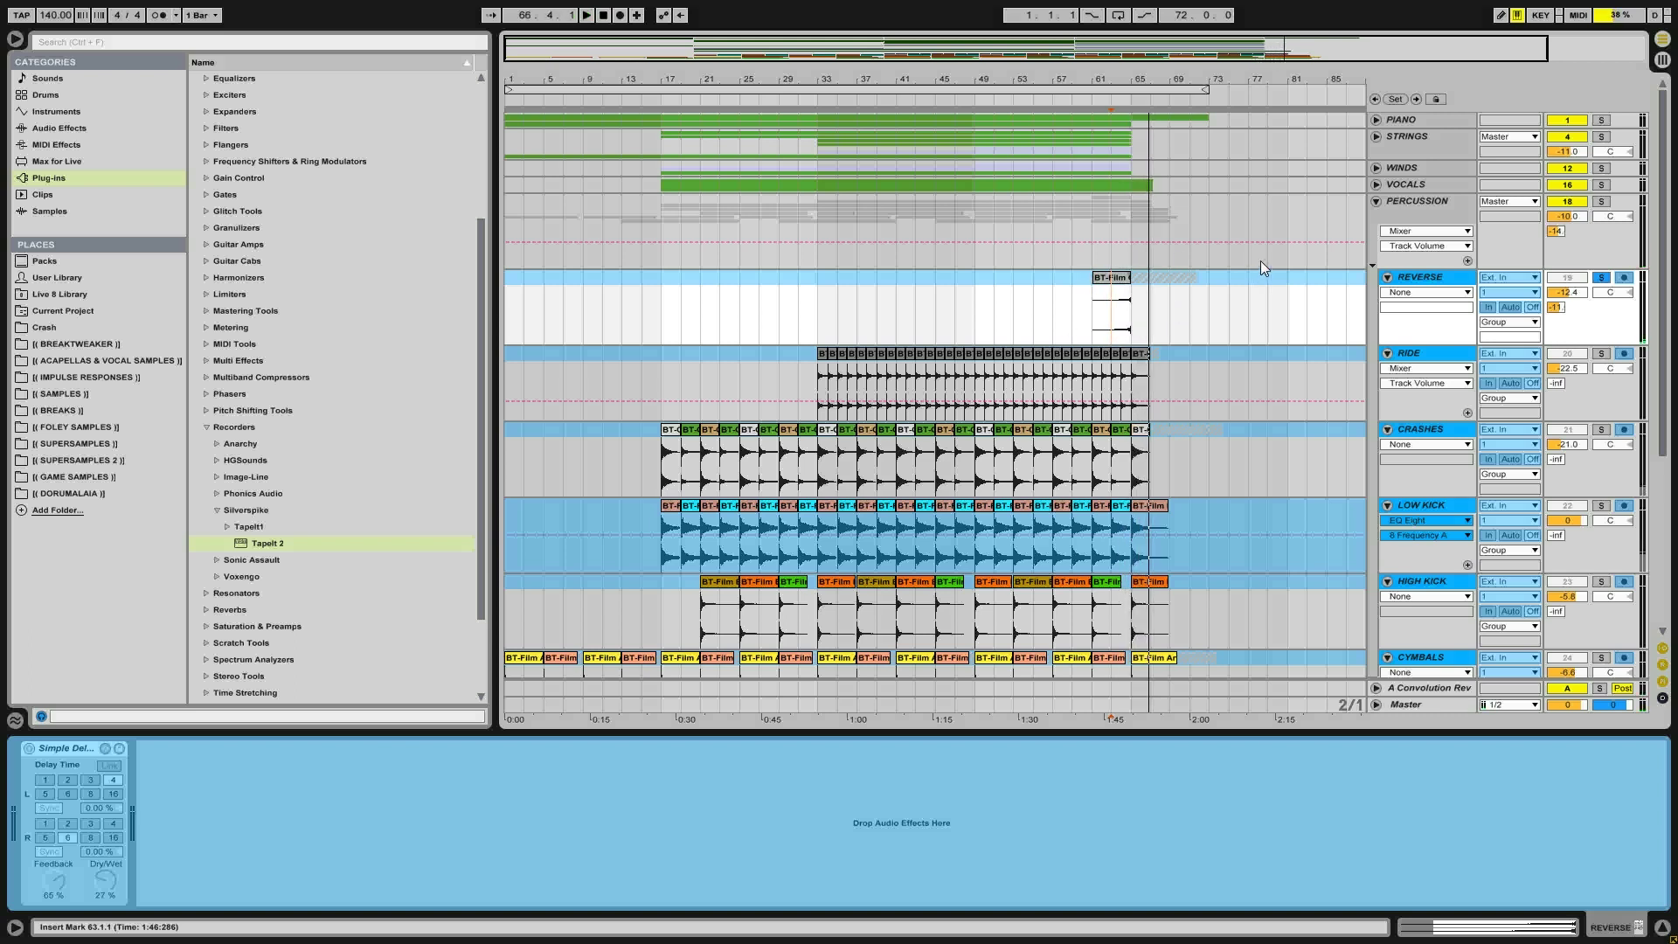
click(1377, 202)
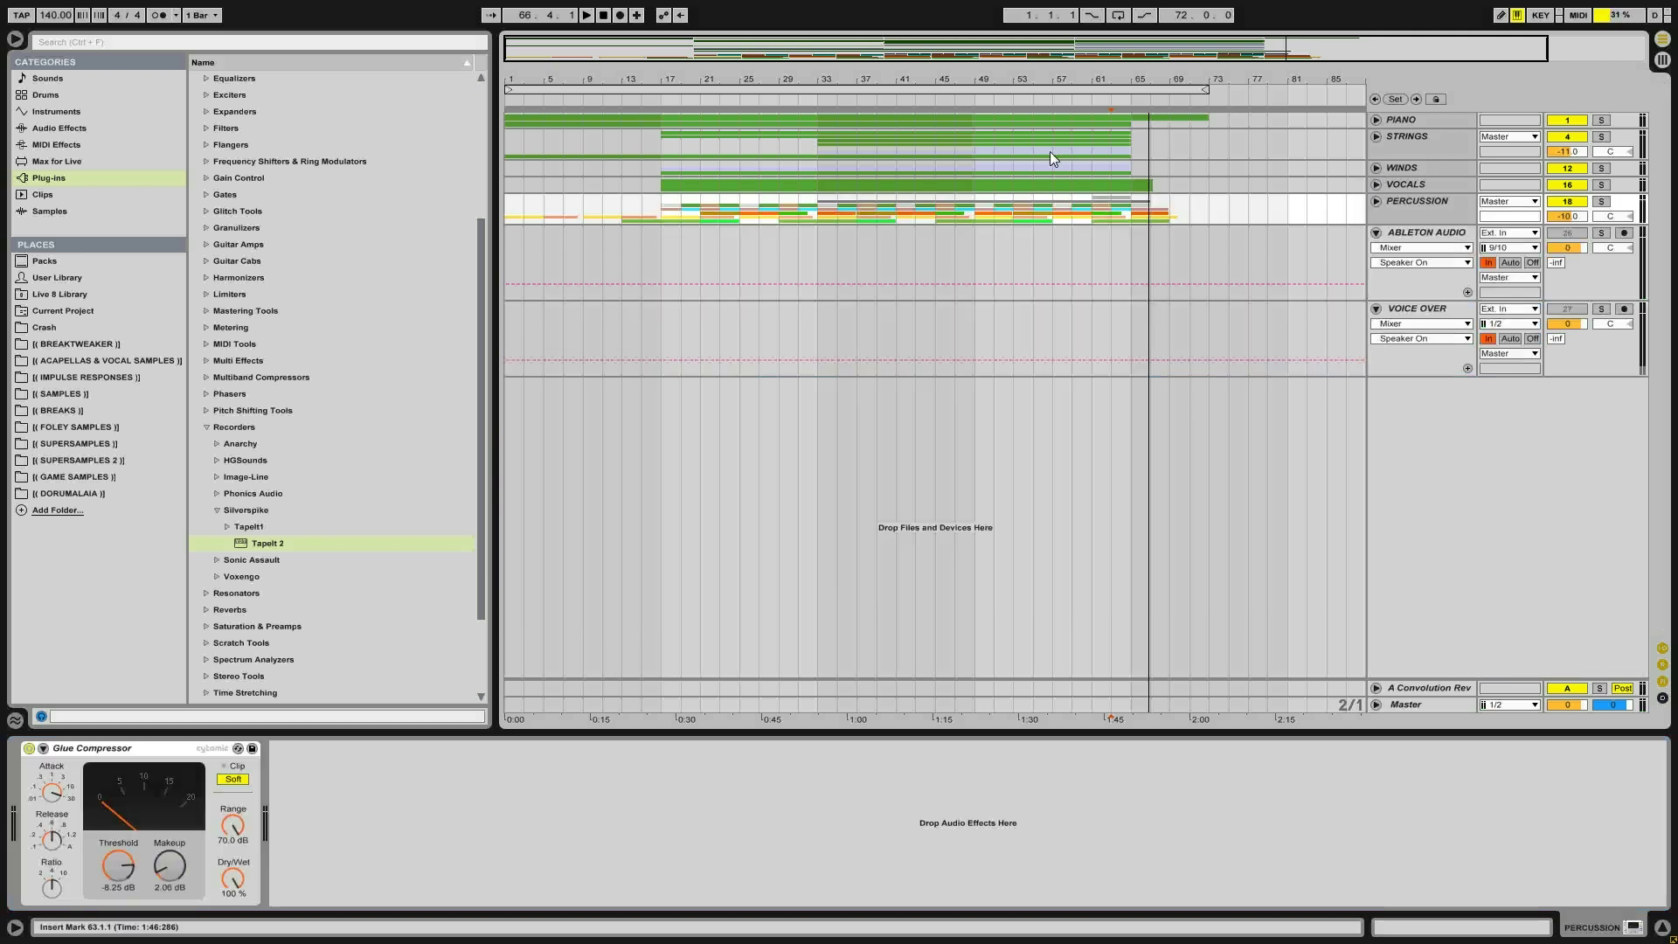
Highlight bars 49 to 65 across all instrument groups, and unfold the STRINGS group to examine its two VIOLIN tracks
drag(964, 127, 1129, 211)
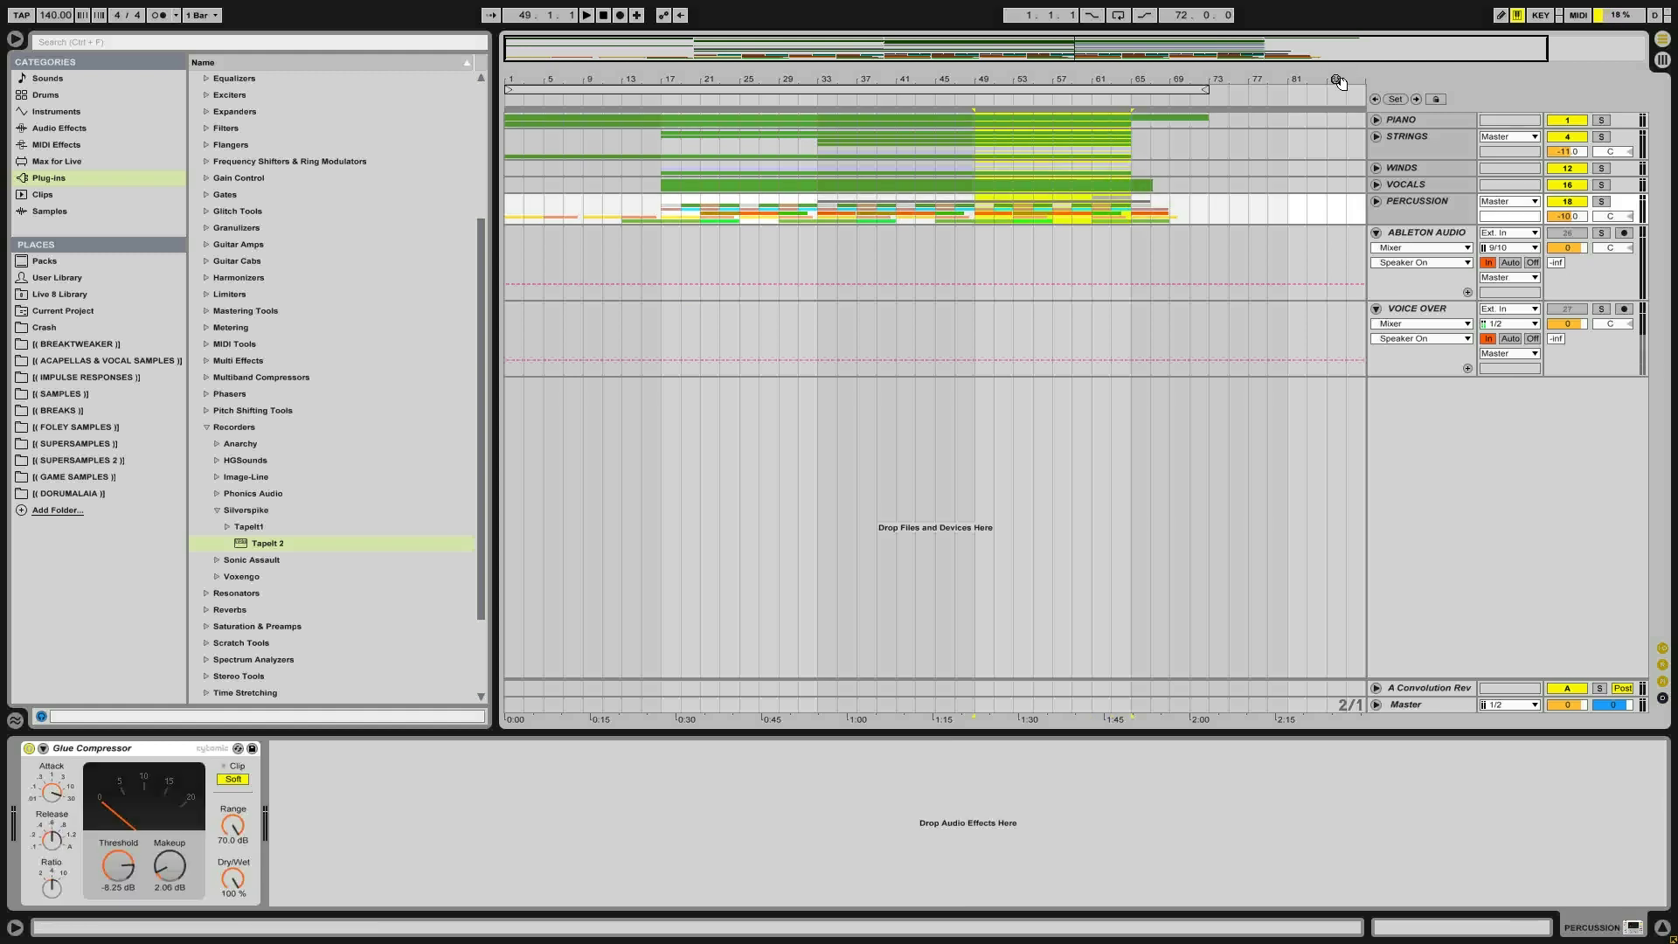
click(1377, 138)
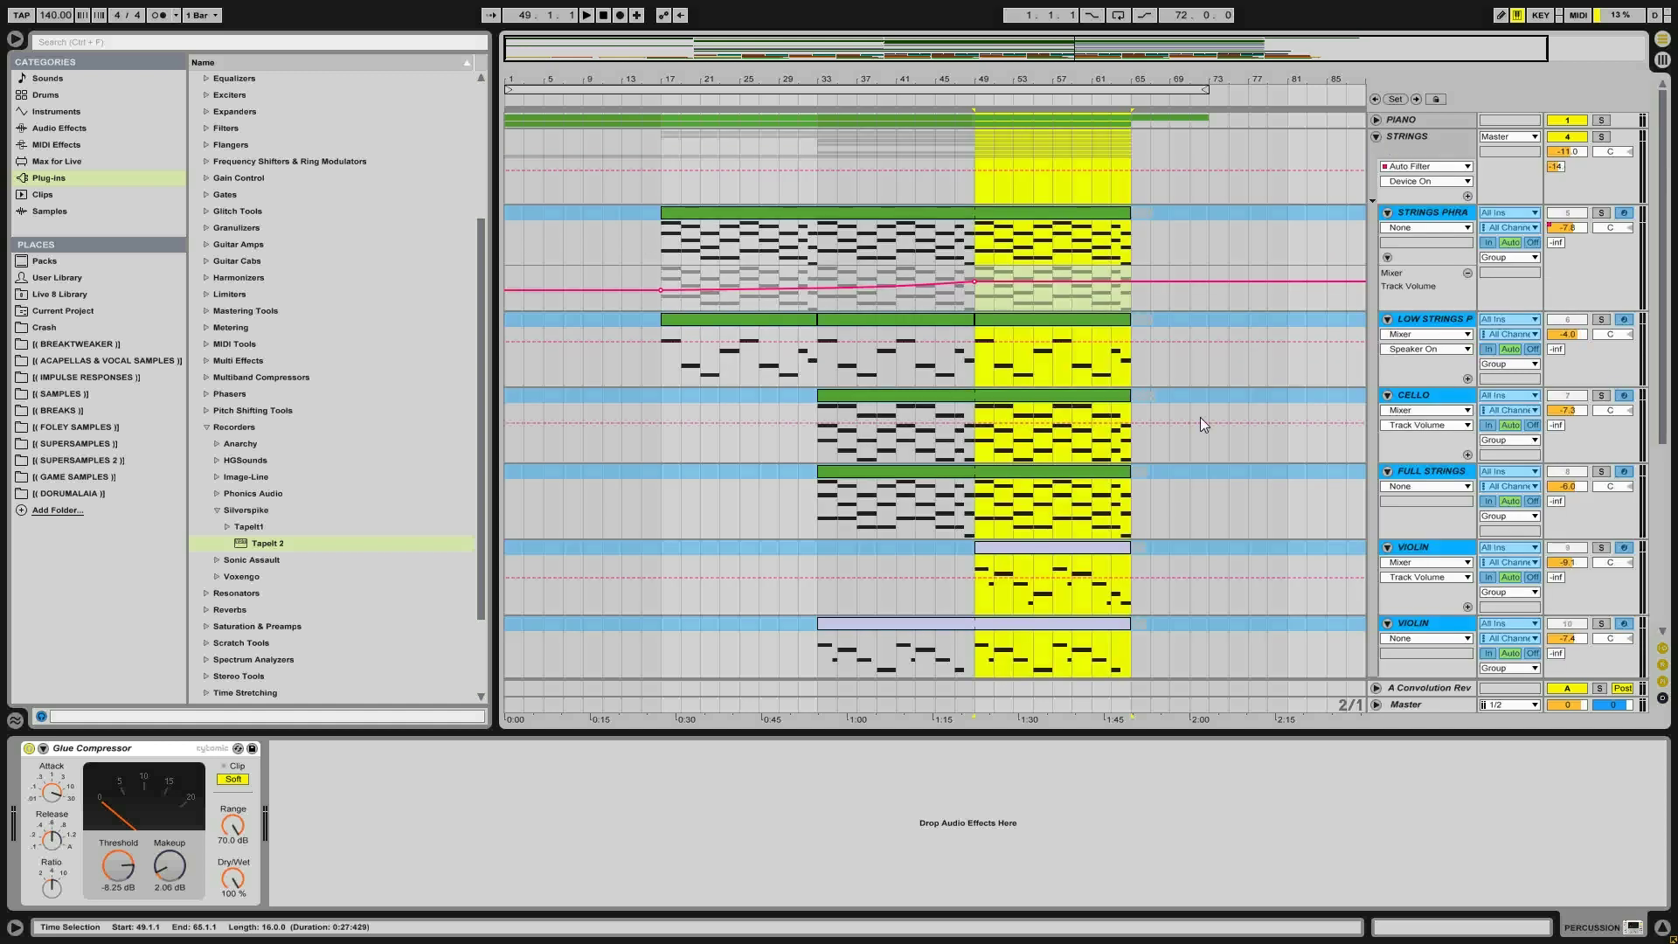
scroll(1199, 419, down, 2)
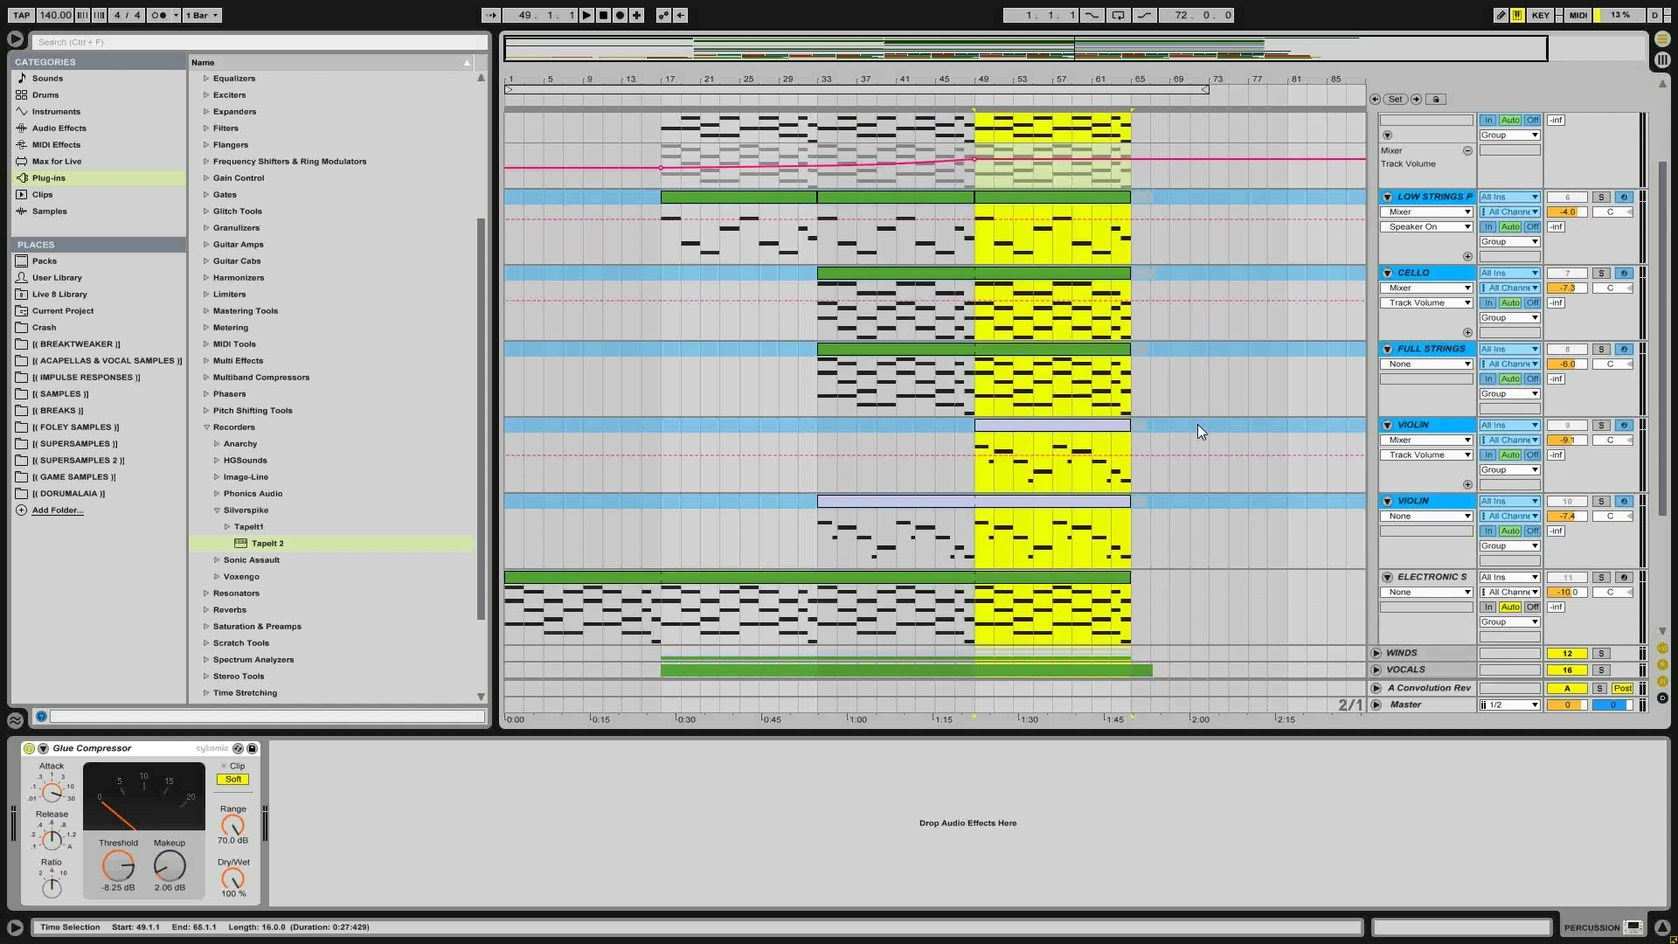
click(1416, 425)
scroll(1423, 430, down, 2)
click(1418, 432)
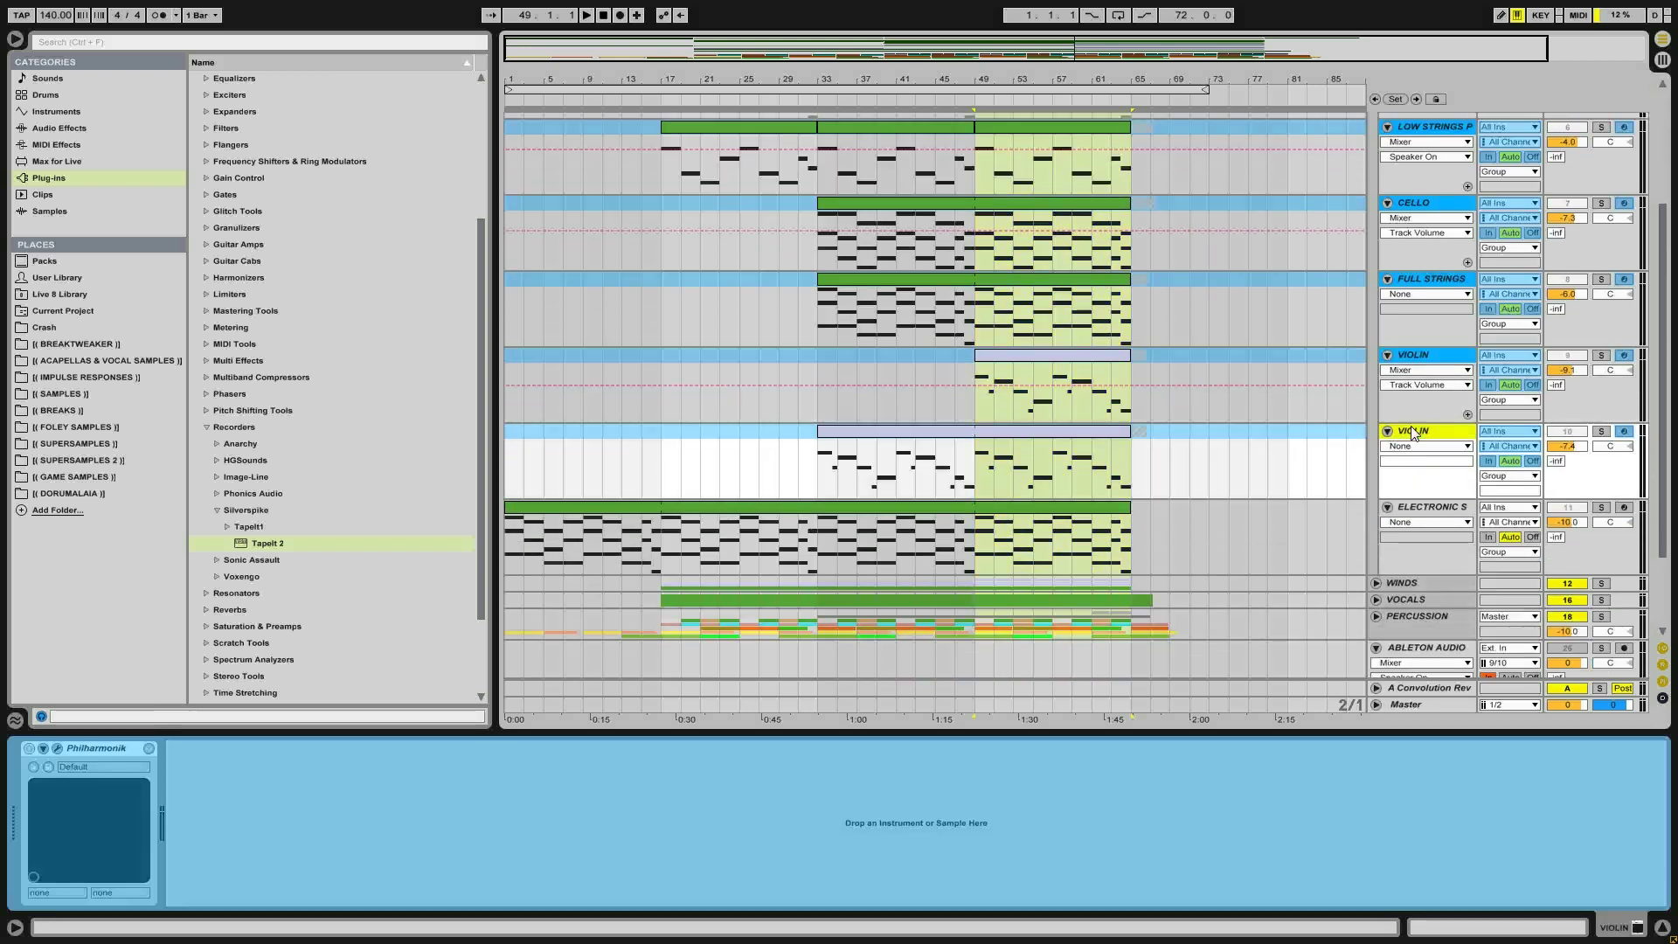
Place the insert marker at bar 33 on the lower VIOLIN track and unfreeze that track
click(840, 478)
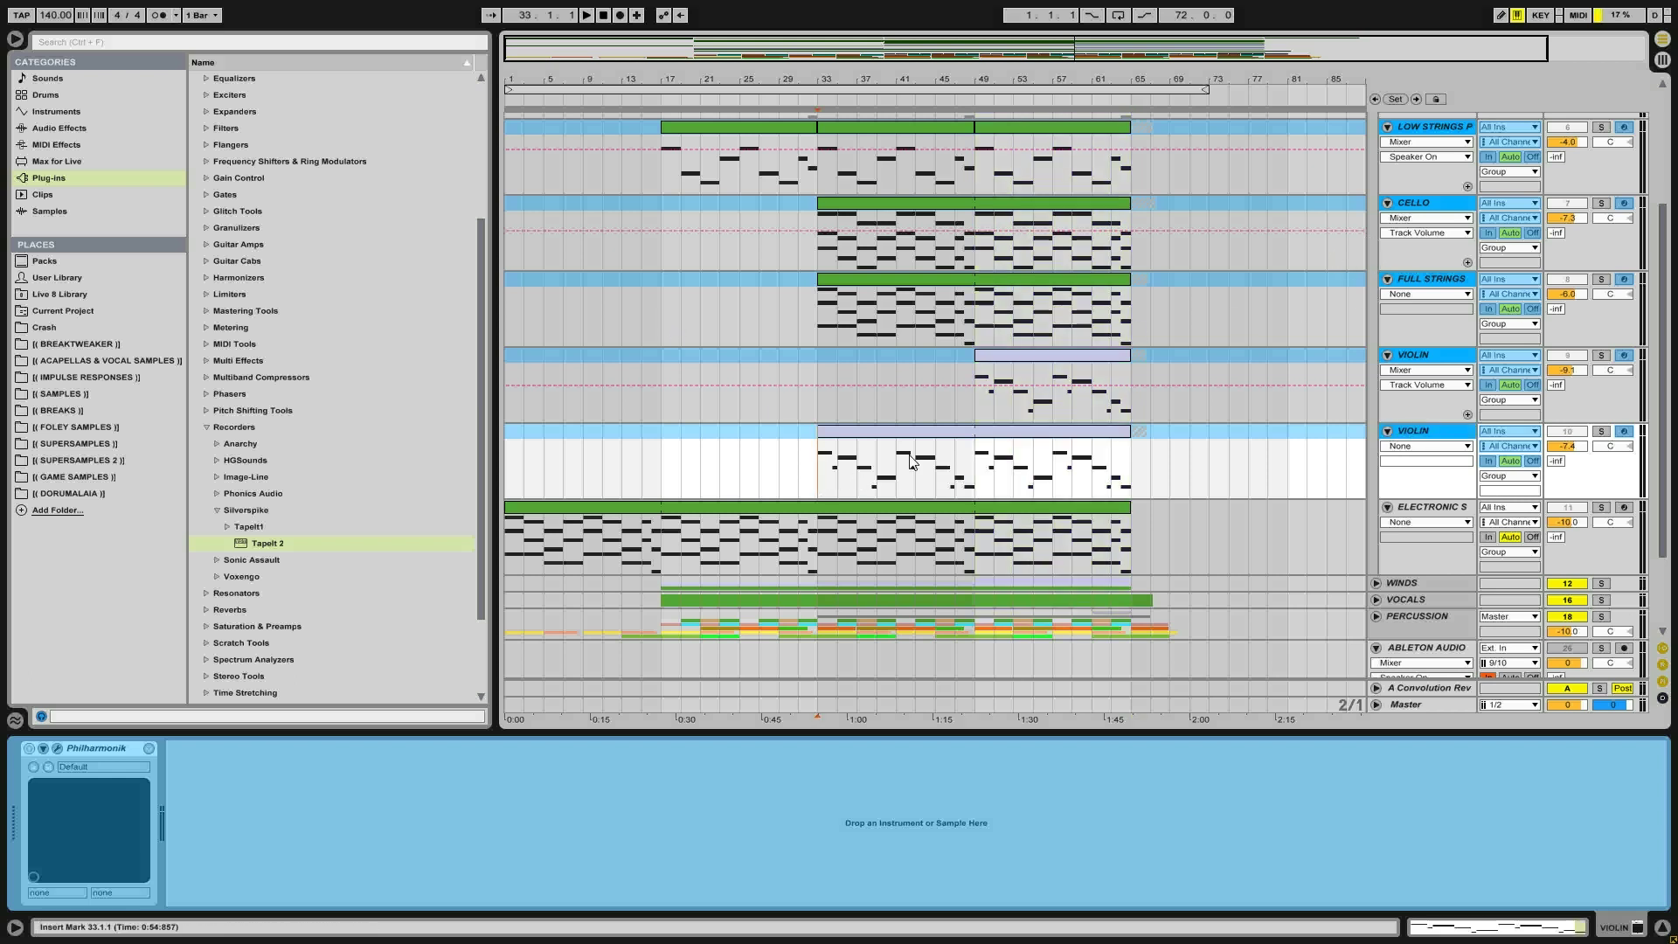
click(1431, 435)
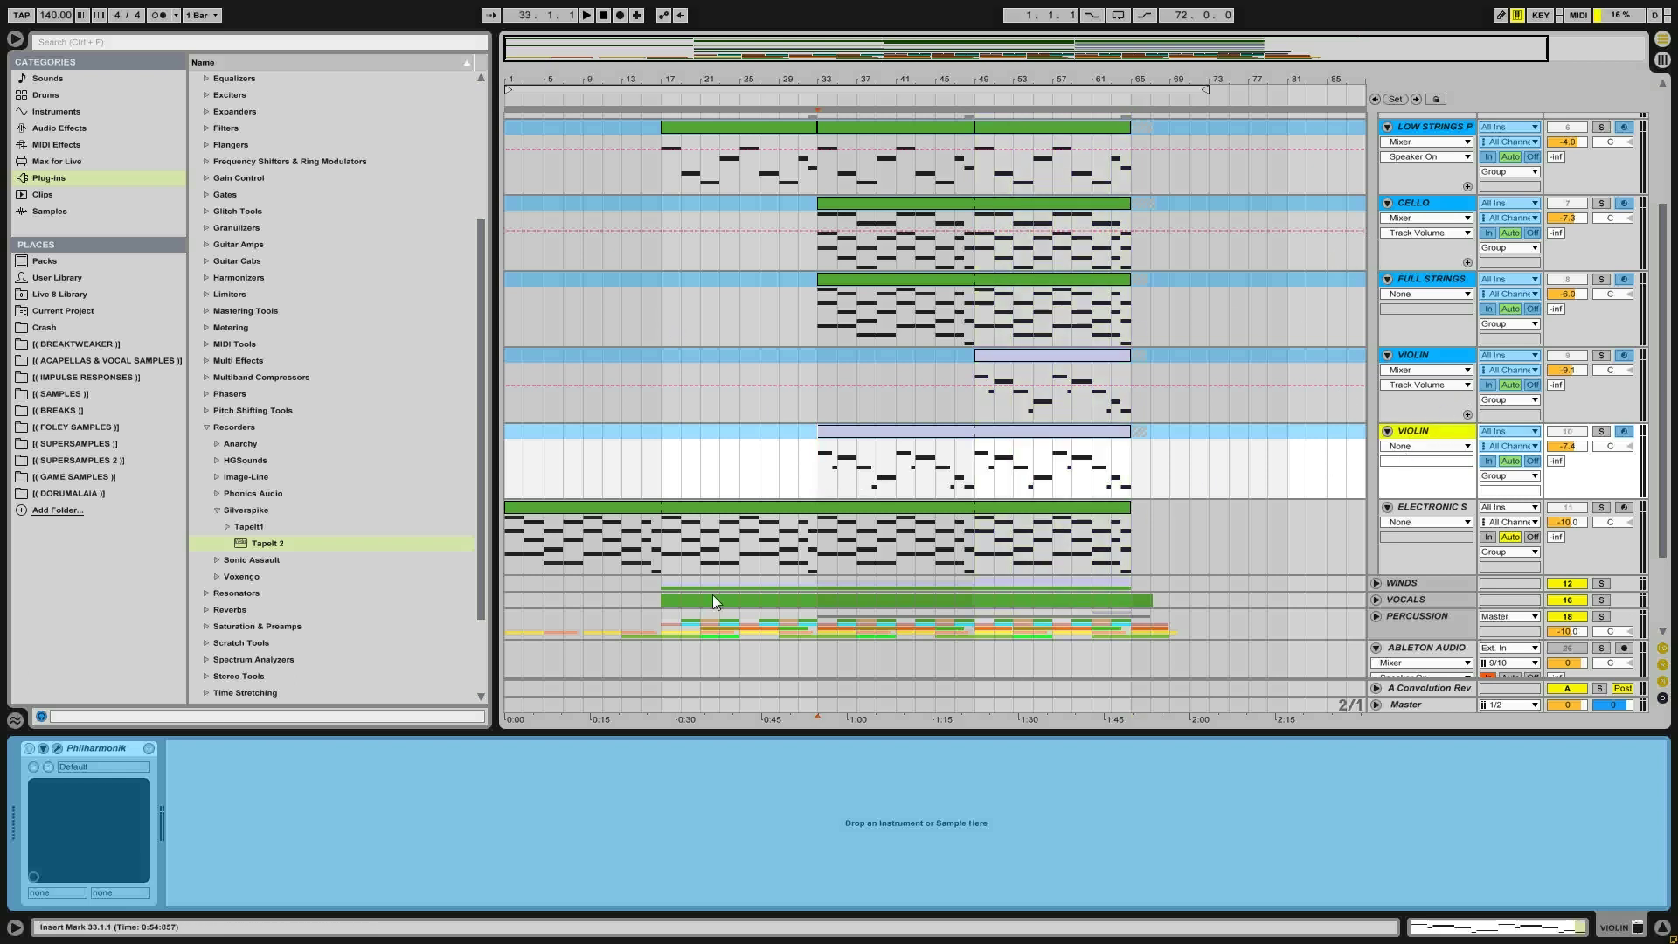
right_click(1426, 434)
click(1473, 540)
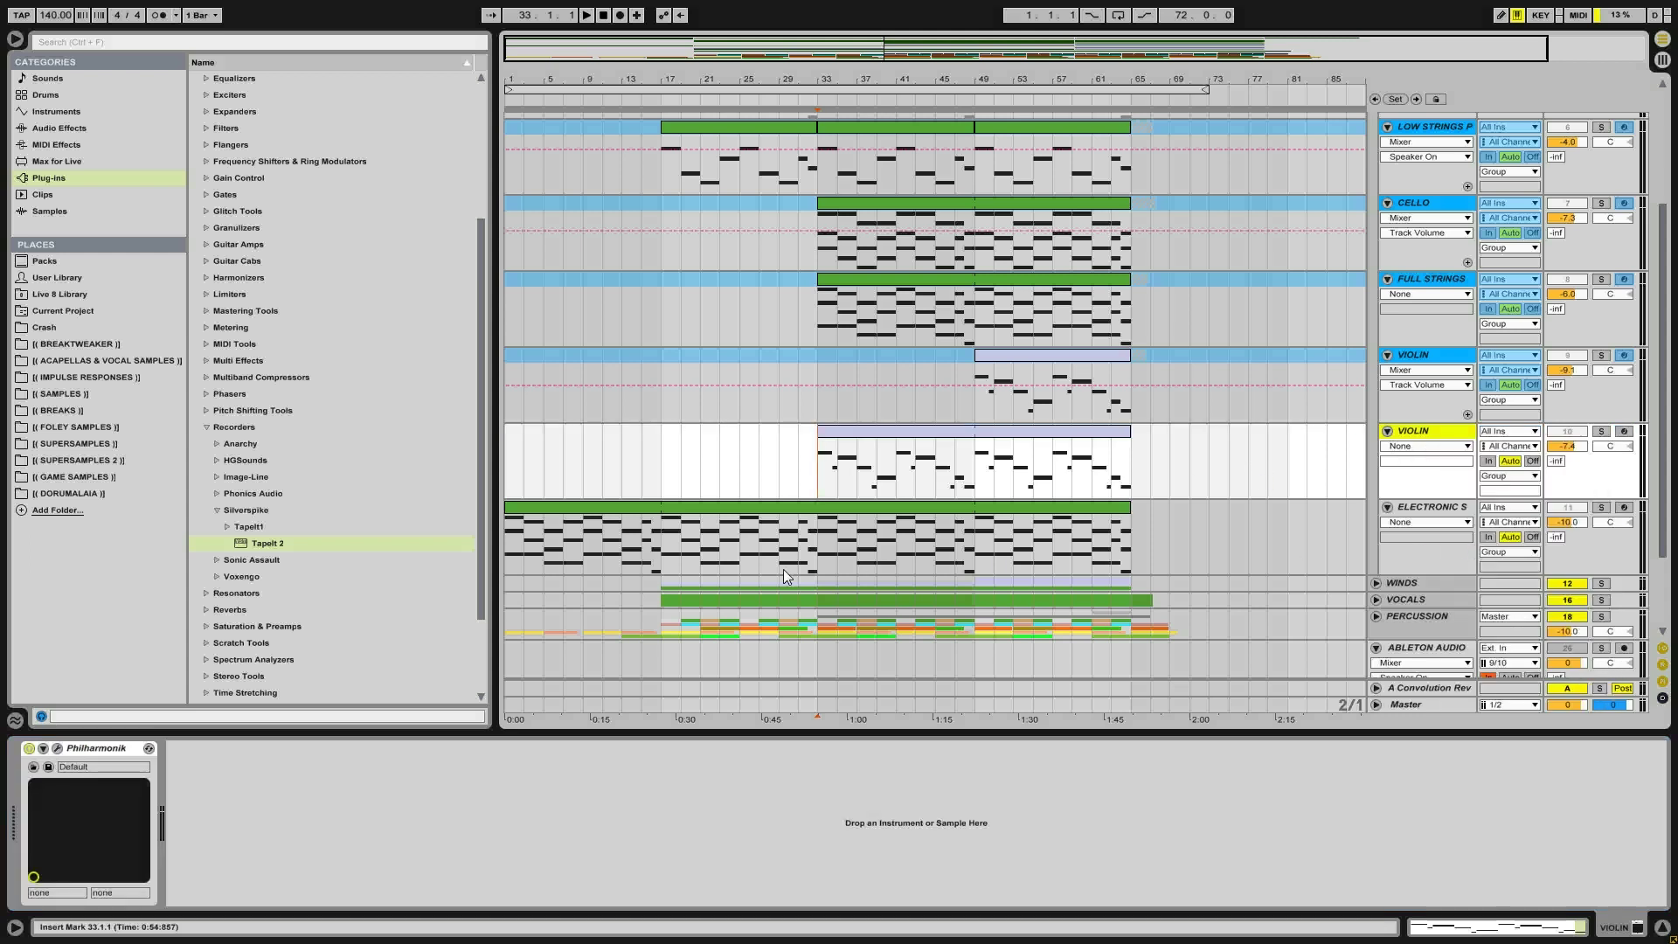
Audition the lower VIOLIN track soloed from bar 33, and inspect its Philharmonik instrument window
click(1600, 431)
key(space)
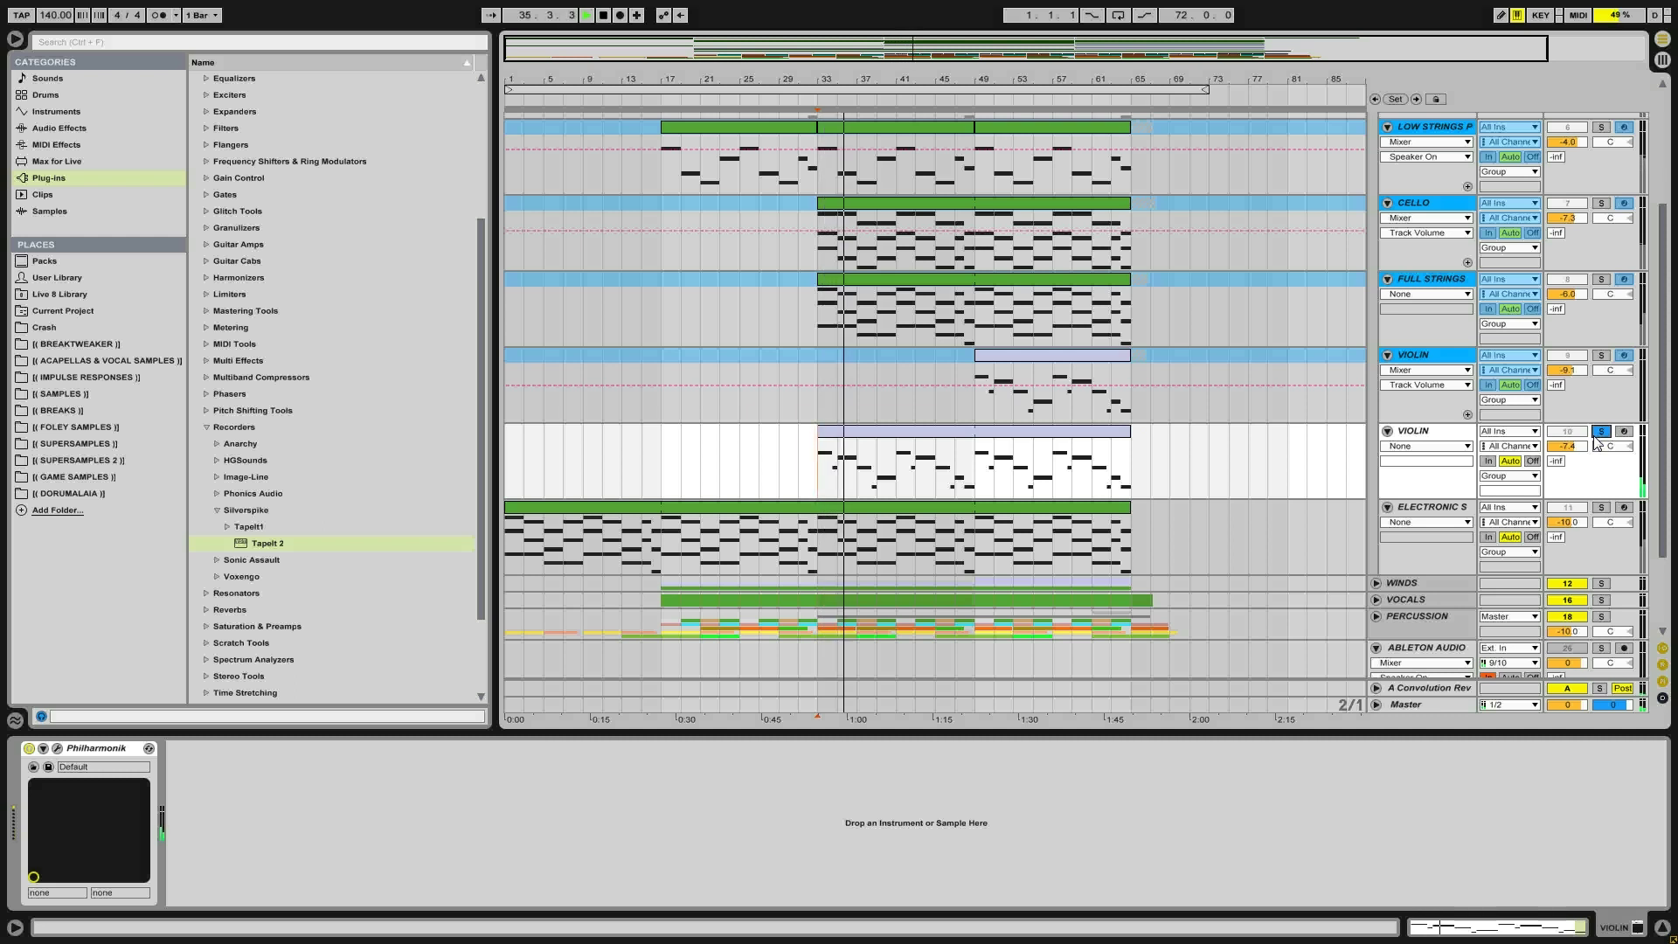
click(57, 748)
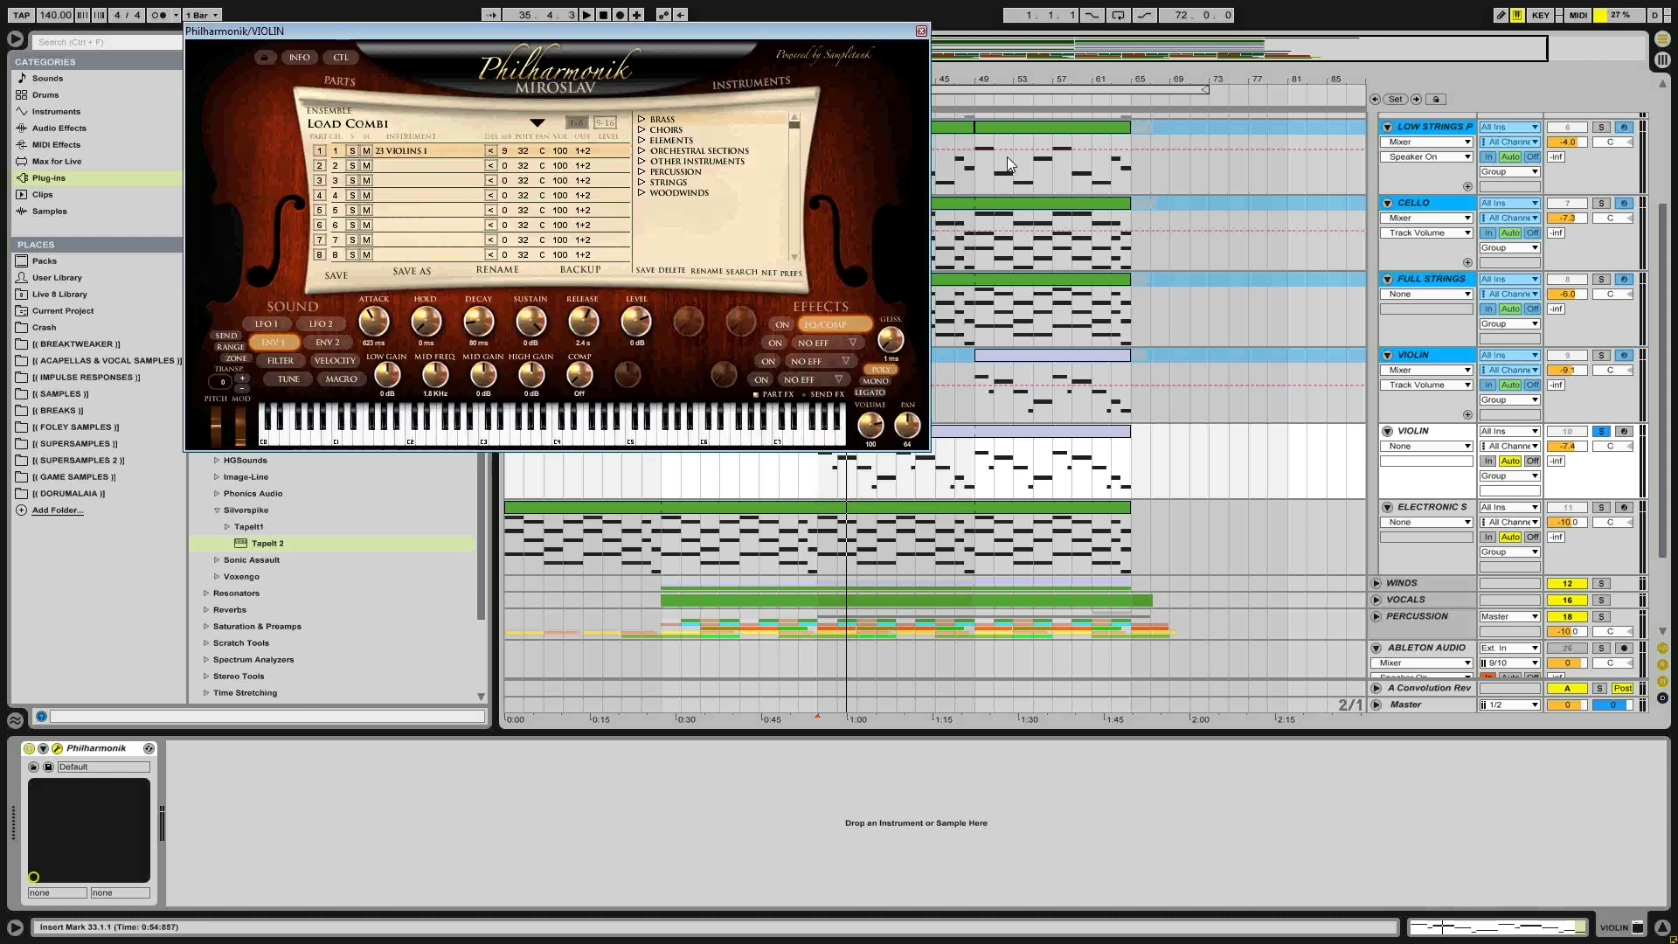
click(921, 32)
key(space)
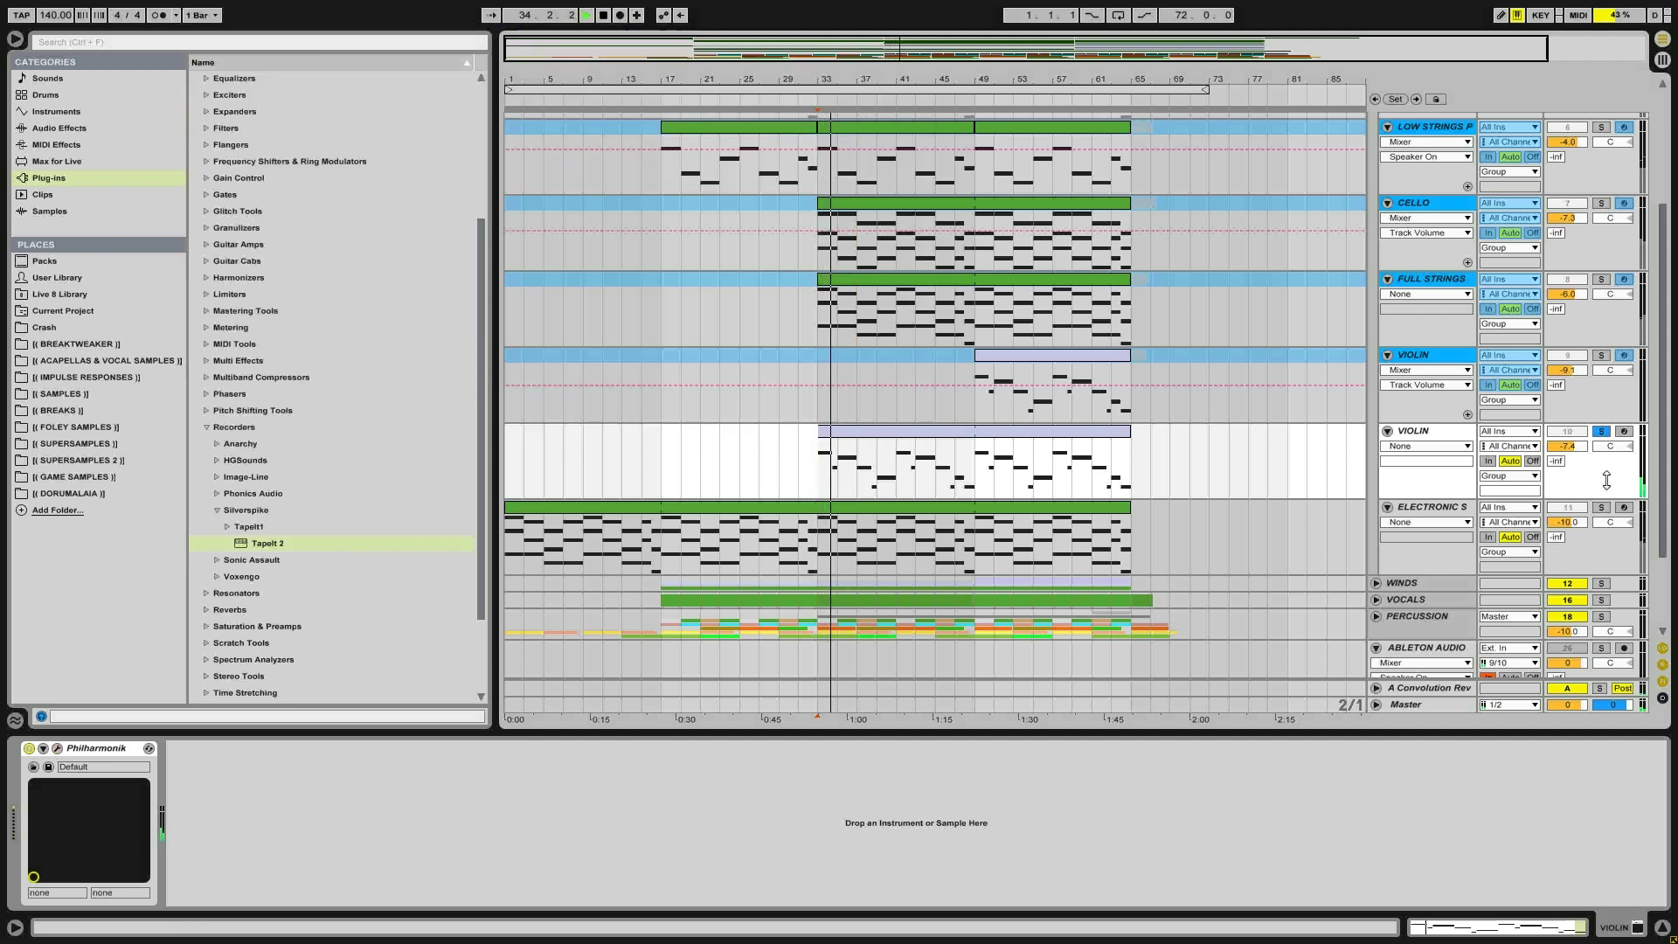
key(space)
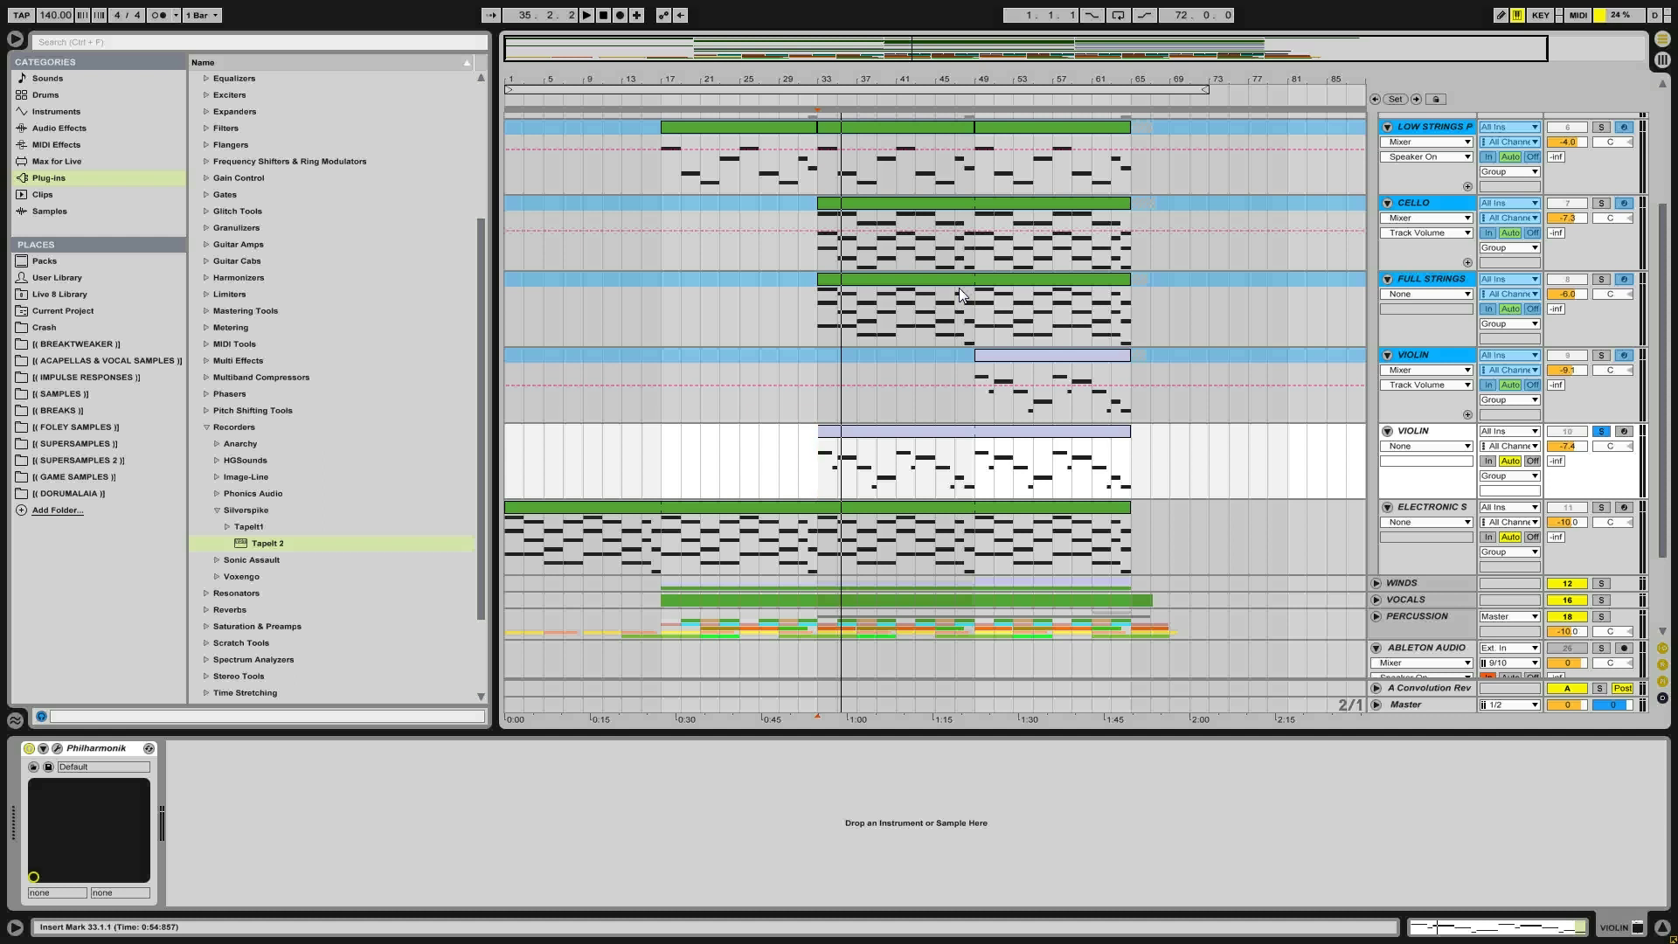
Solo the STRINGS group, play it from bar 29, and fold the group
scroll(1137, 338, up, 3)
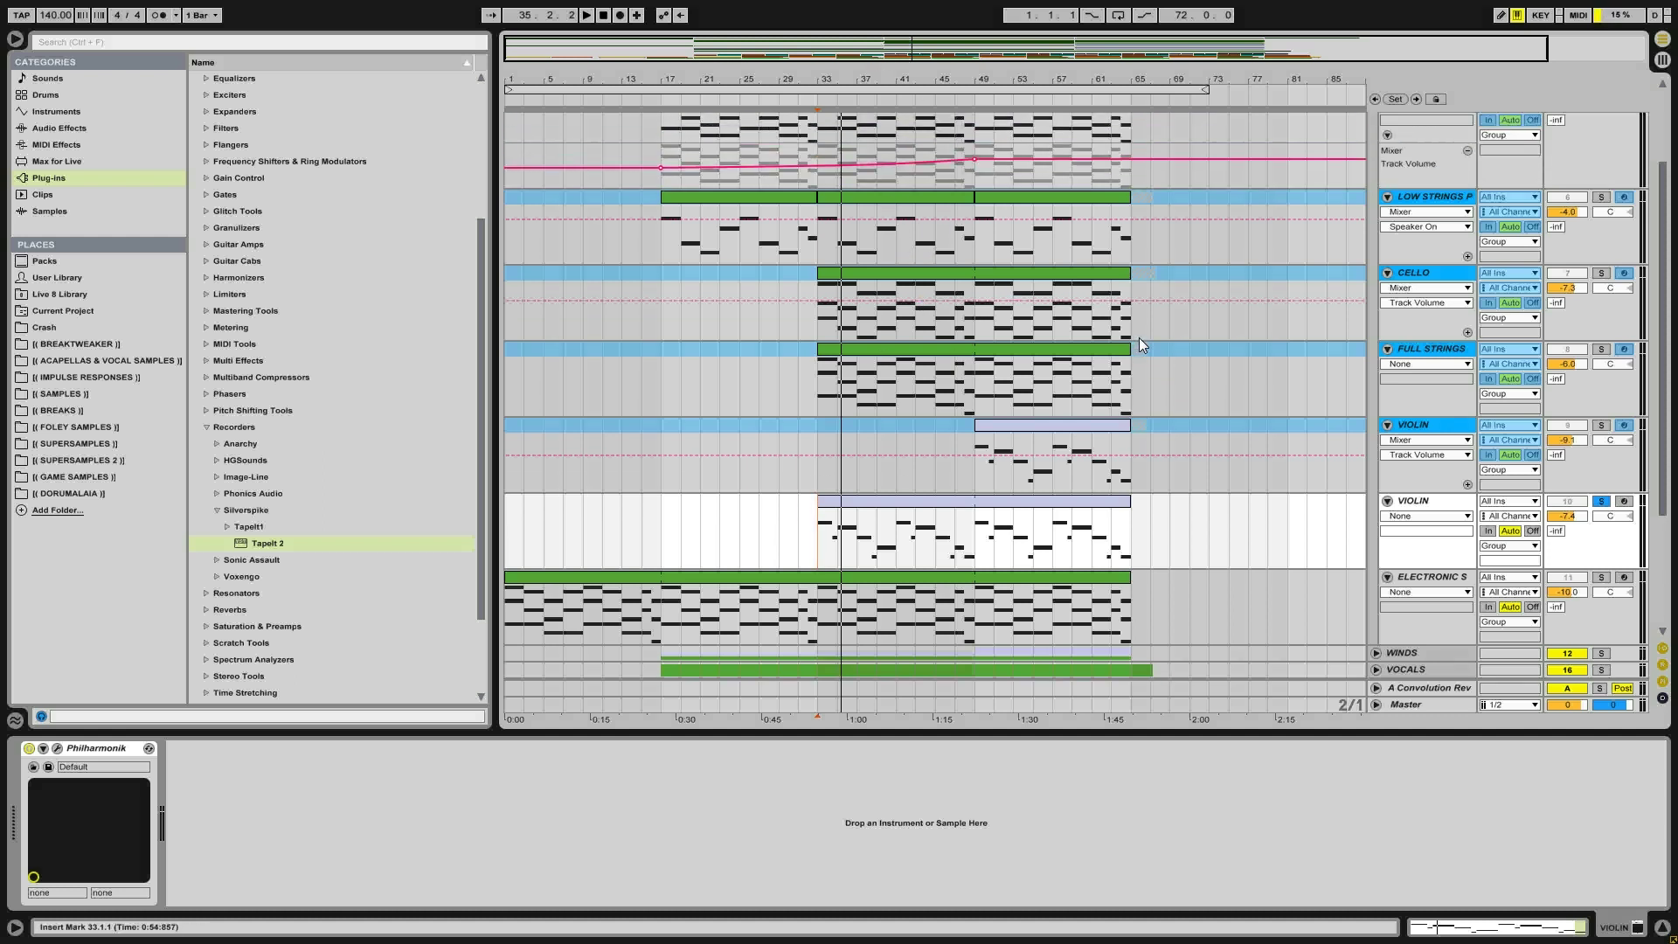
scroll(1140, 337, up, 2)
scroll(1225, 312, up, 3)
click(1602, 137)
click(775, 249)
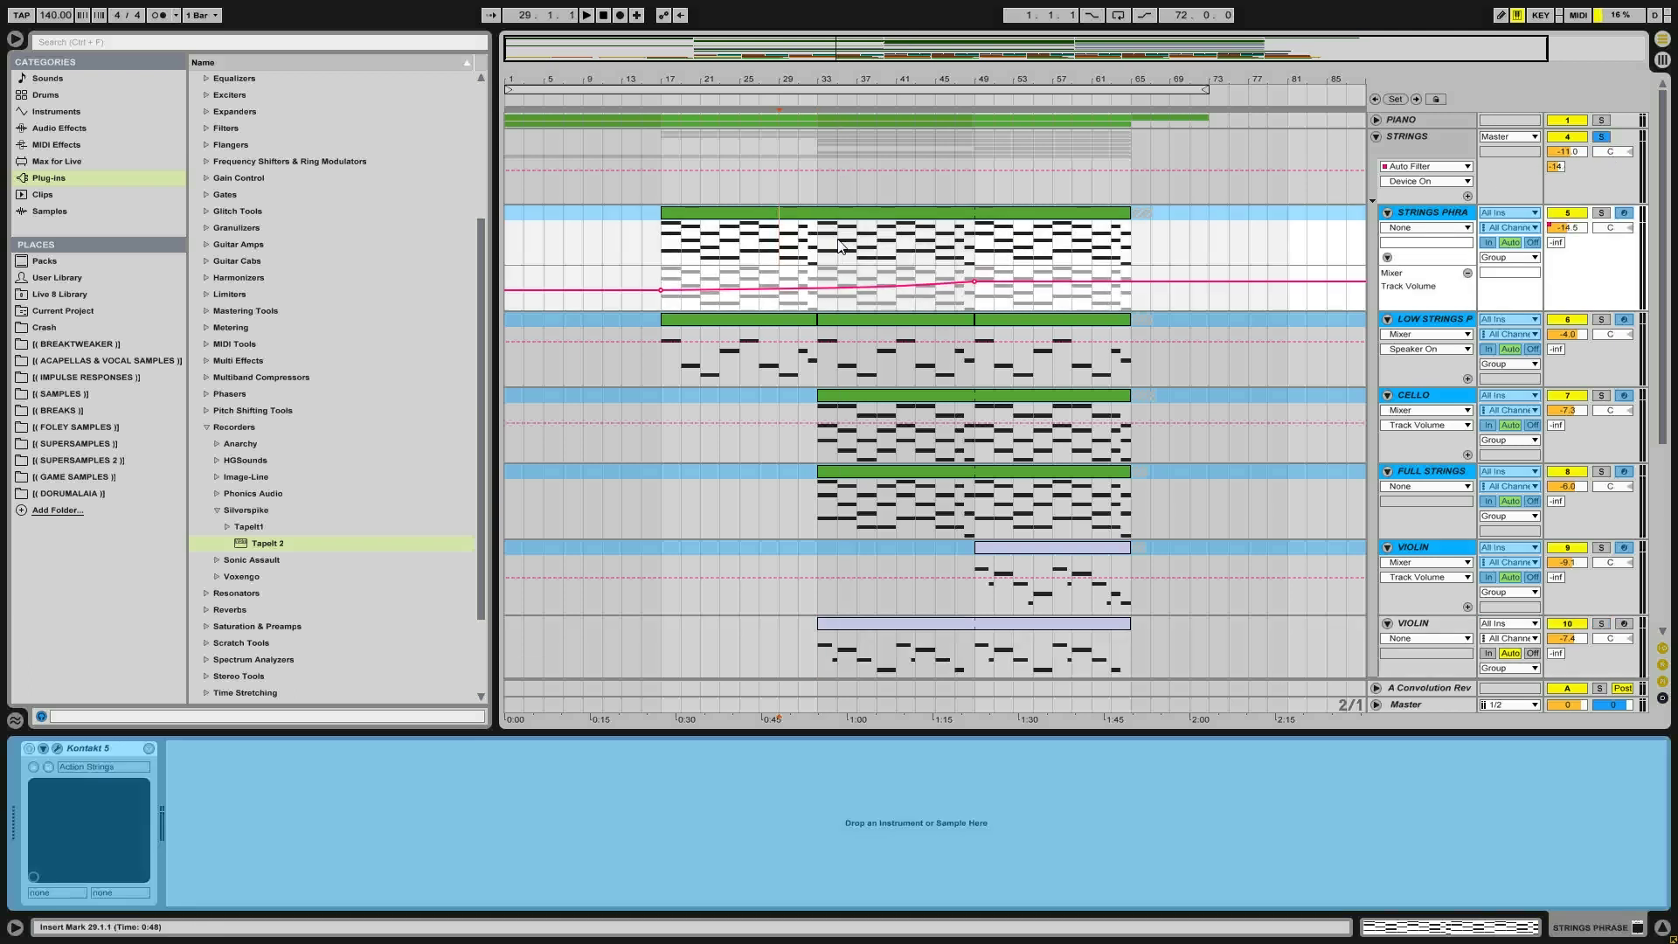
key(space)
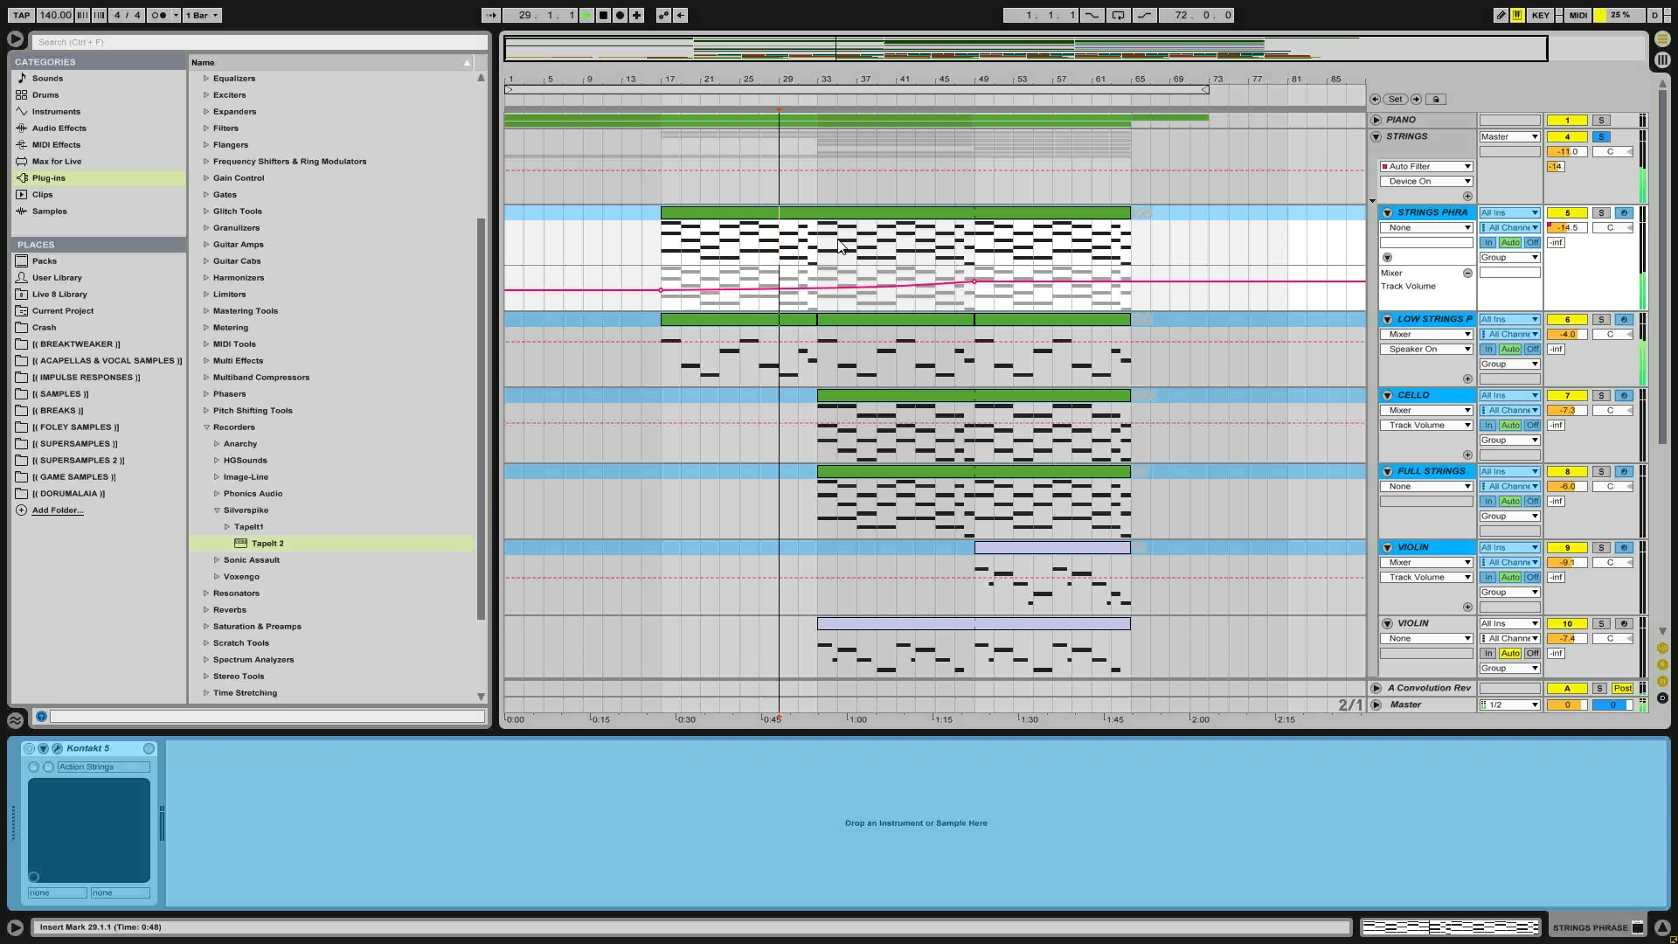
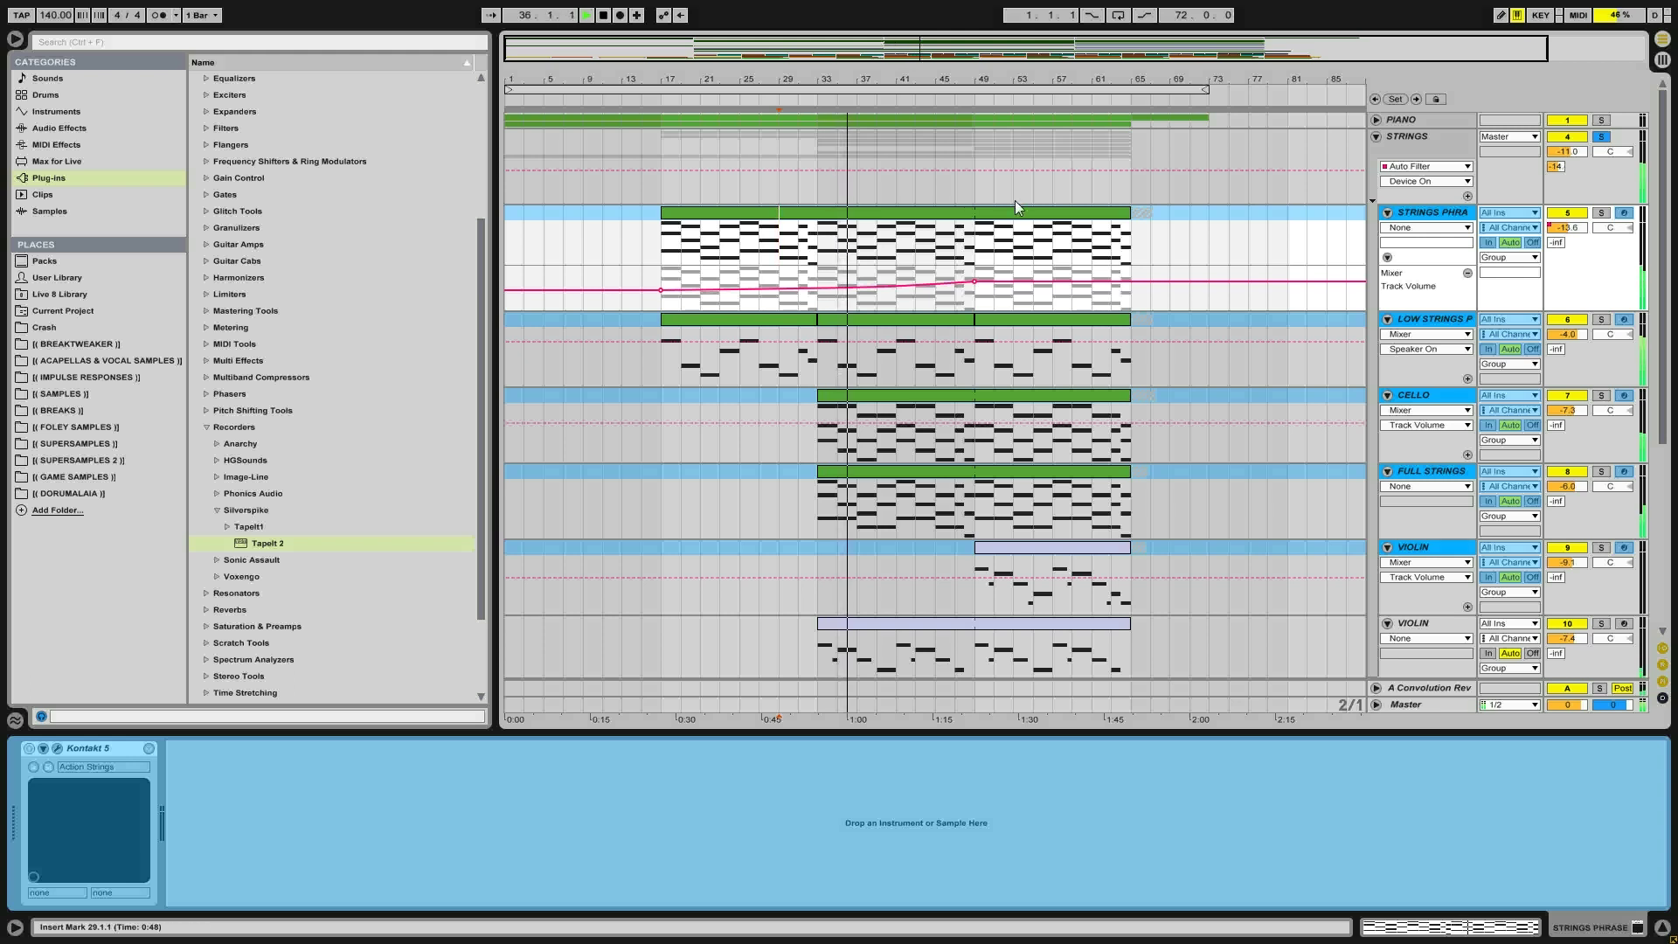
click(1609, 137)
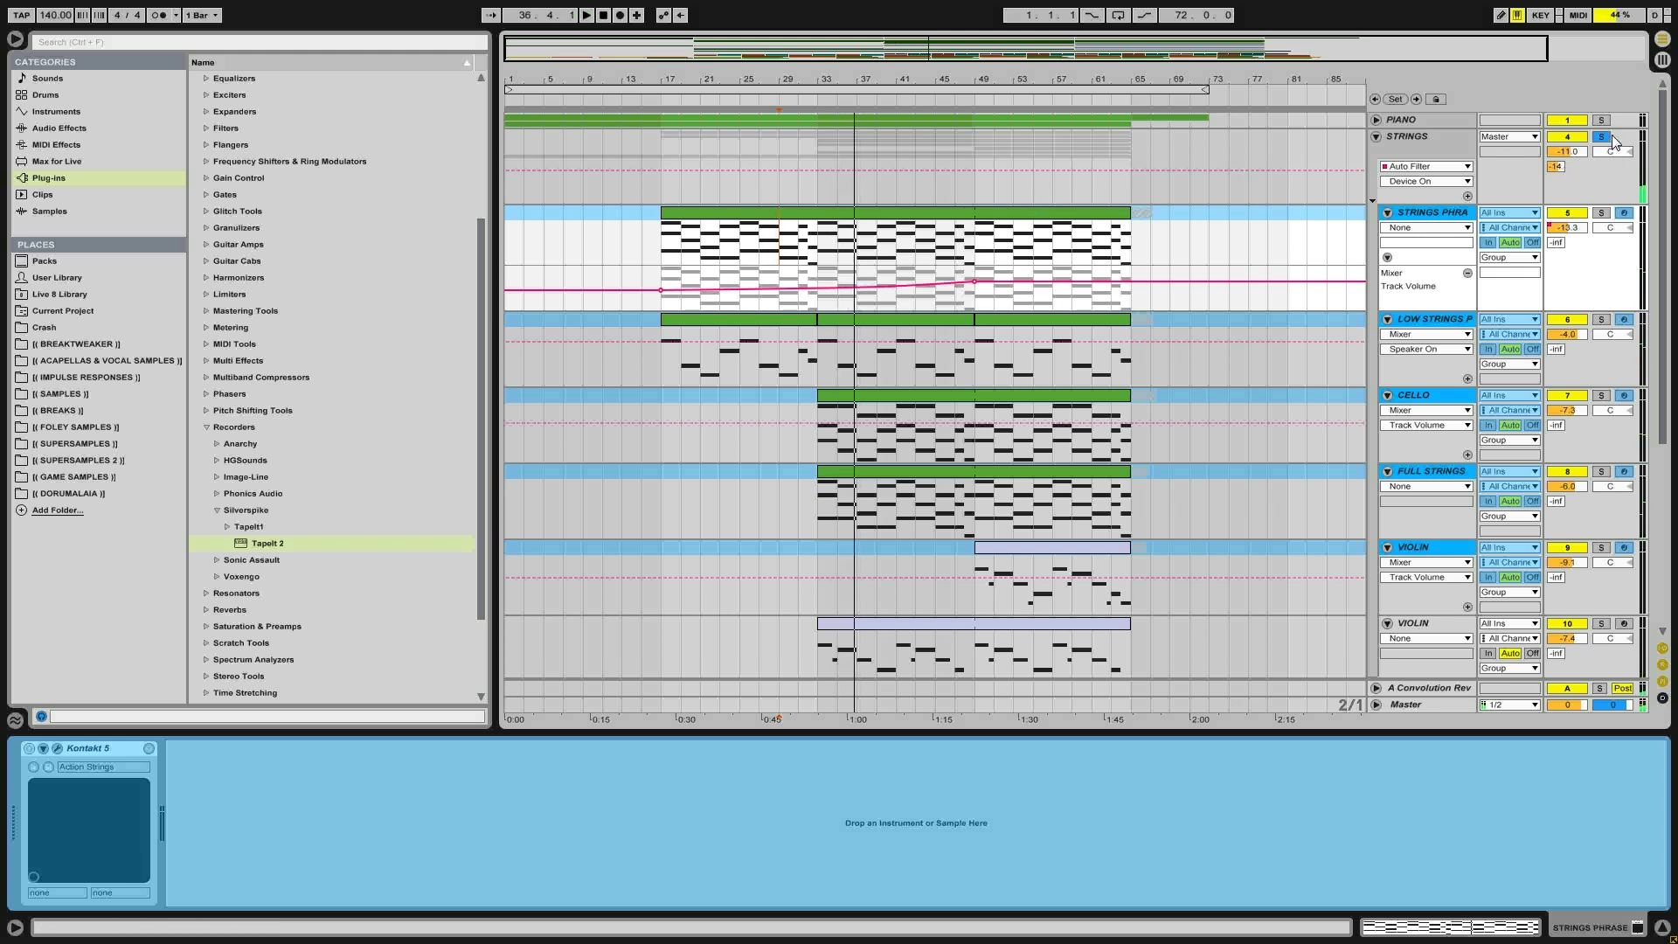
click(1378, 137)
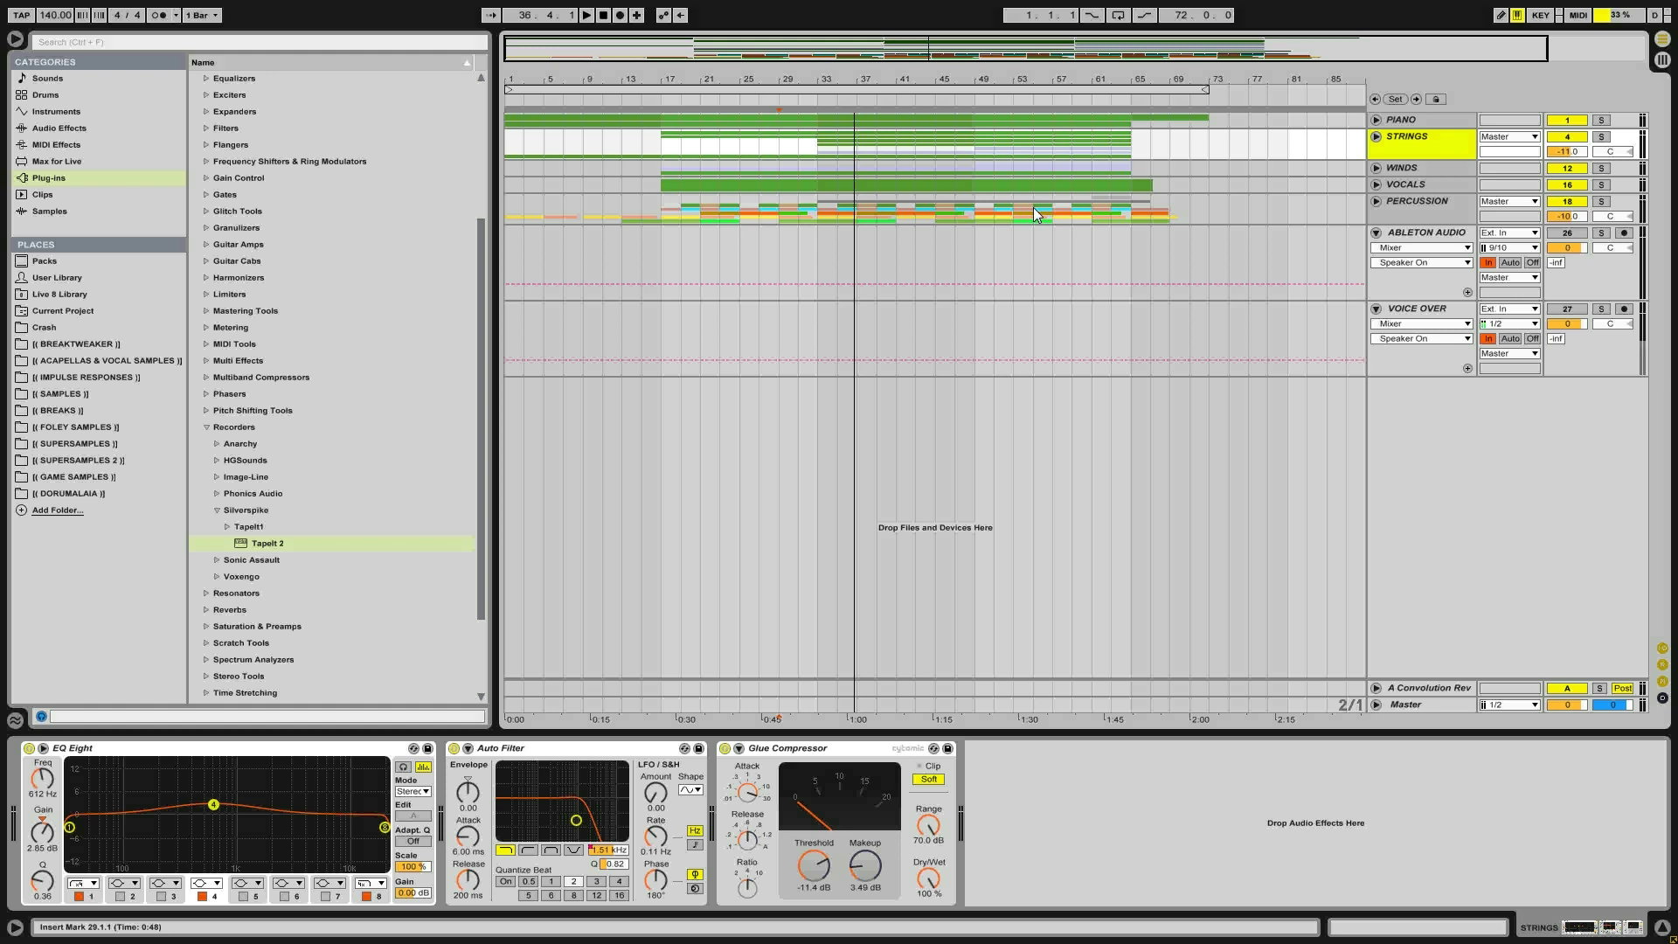
Set the insert marker to bar 49, and freeze the lower VIOLIN and ELECTRONIC STRINGS tracks inside the STRINGS group
click(972, 139)
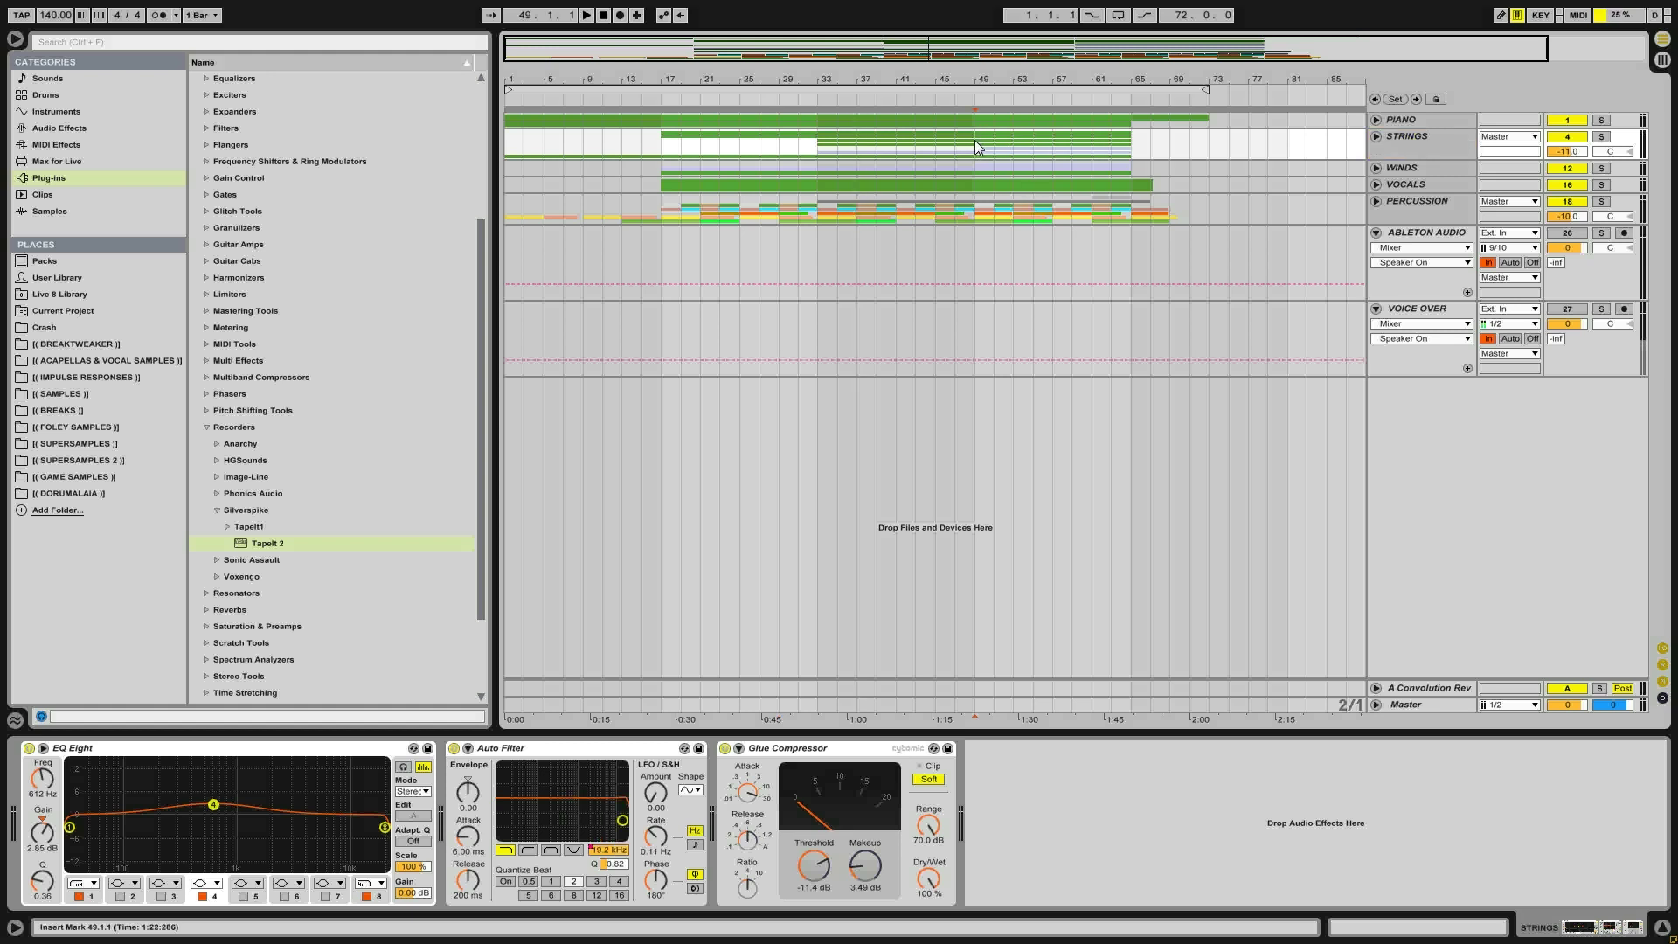
click(1379, 138)
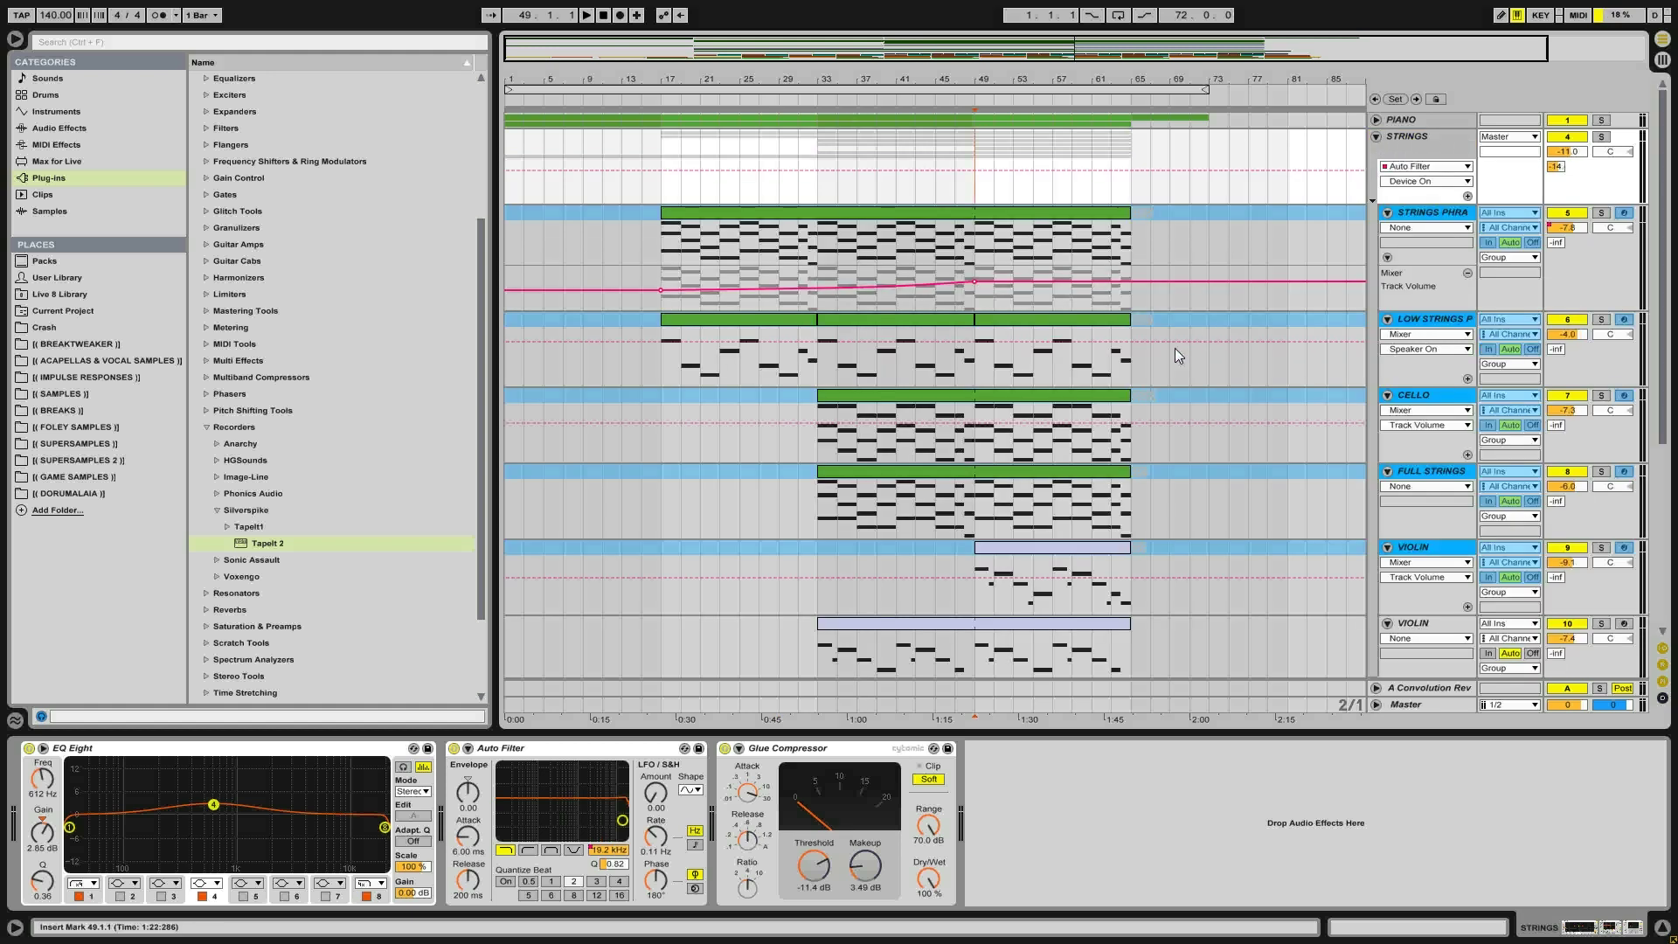
scroll(1161, 402, down, 3)
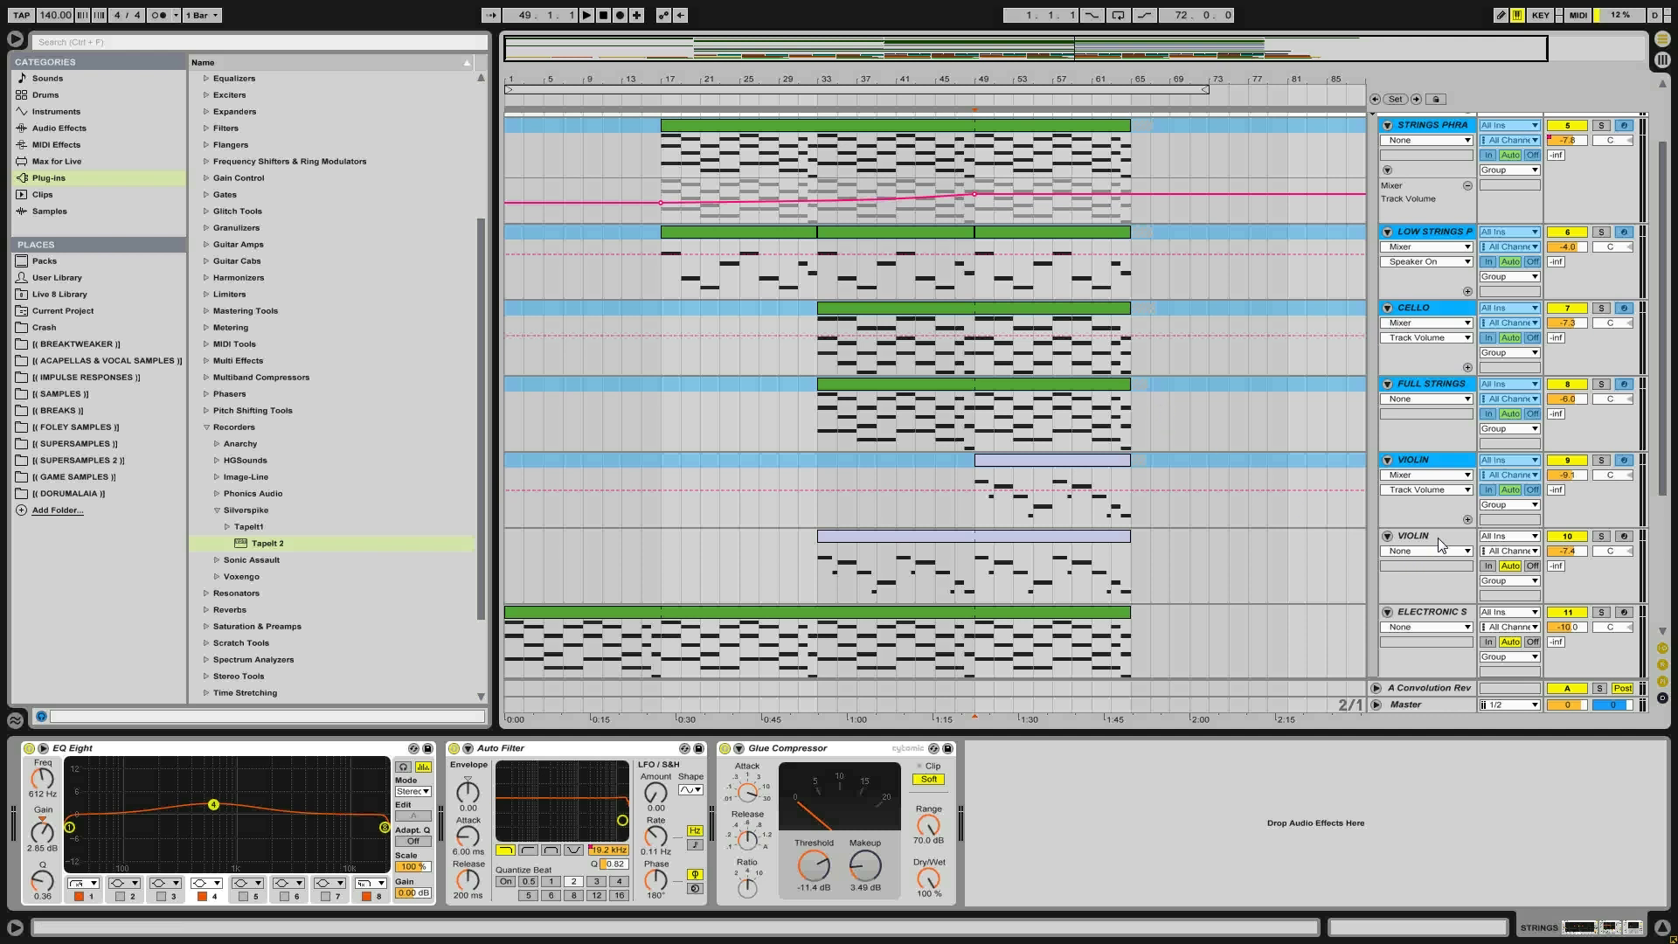
click(1439, 538)
click(1427, 623)
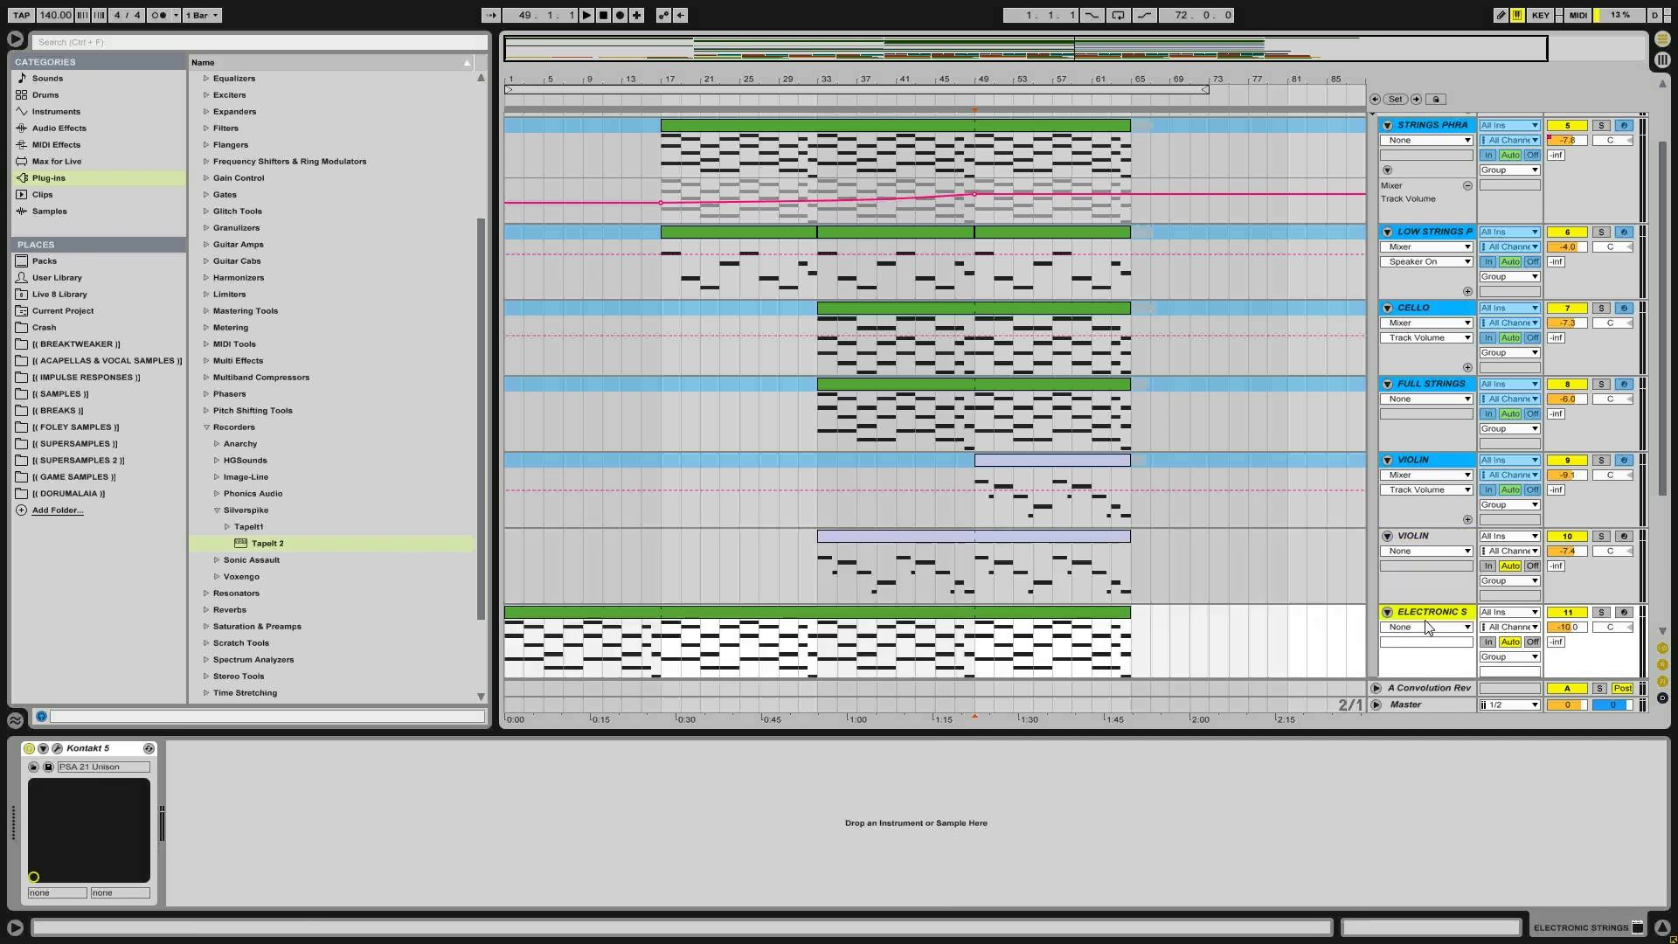
click(1430, 540)
right_click(1427, 535)
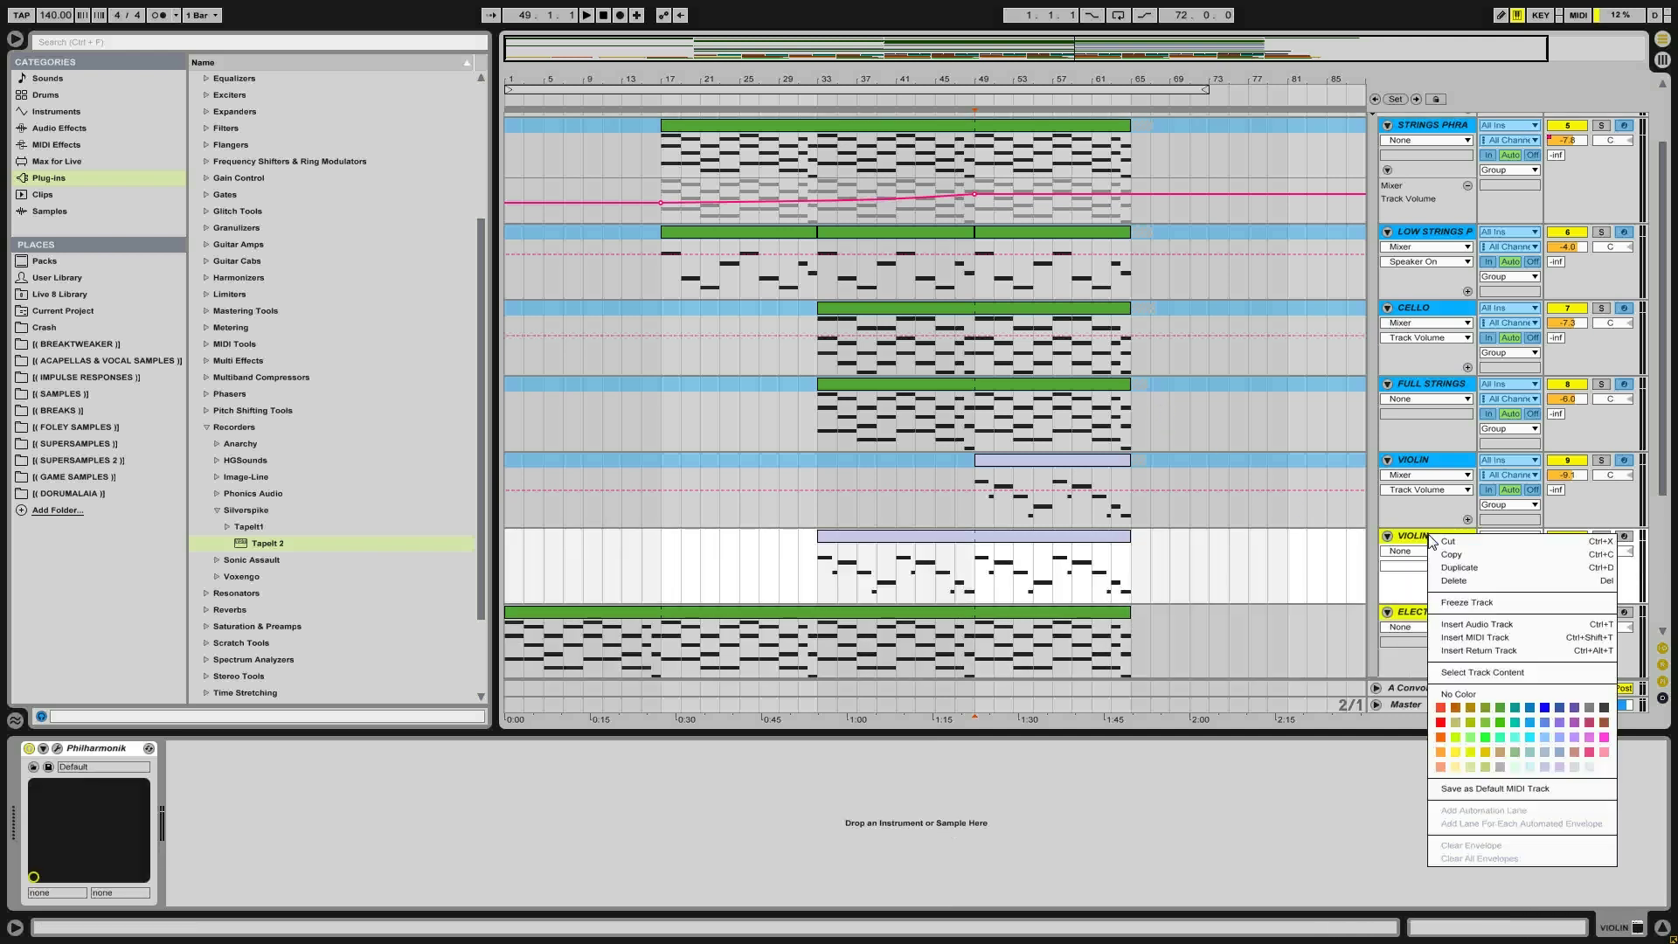
click(1470, 602)
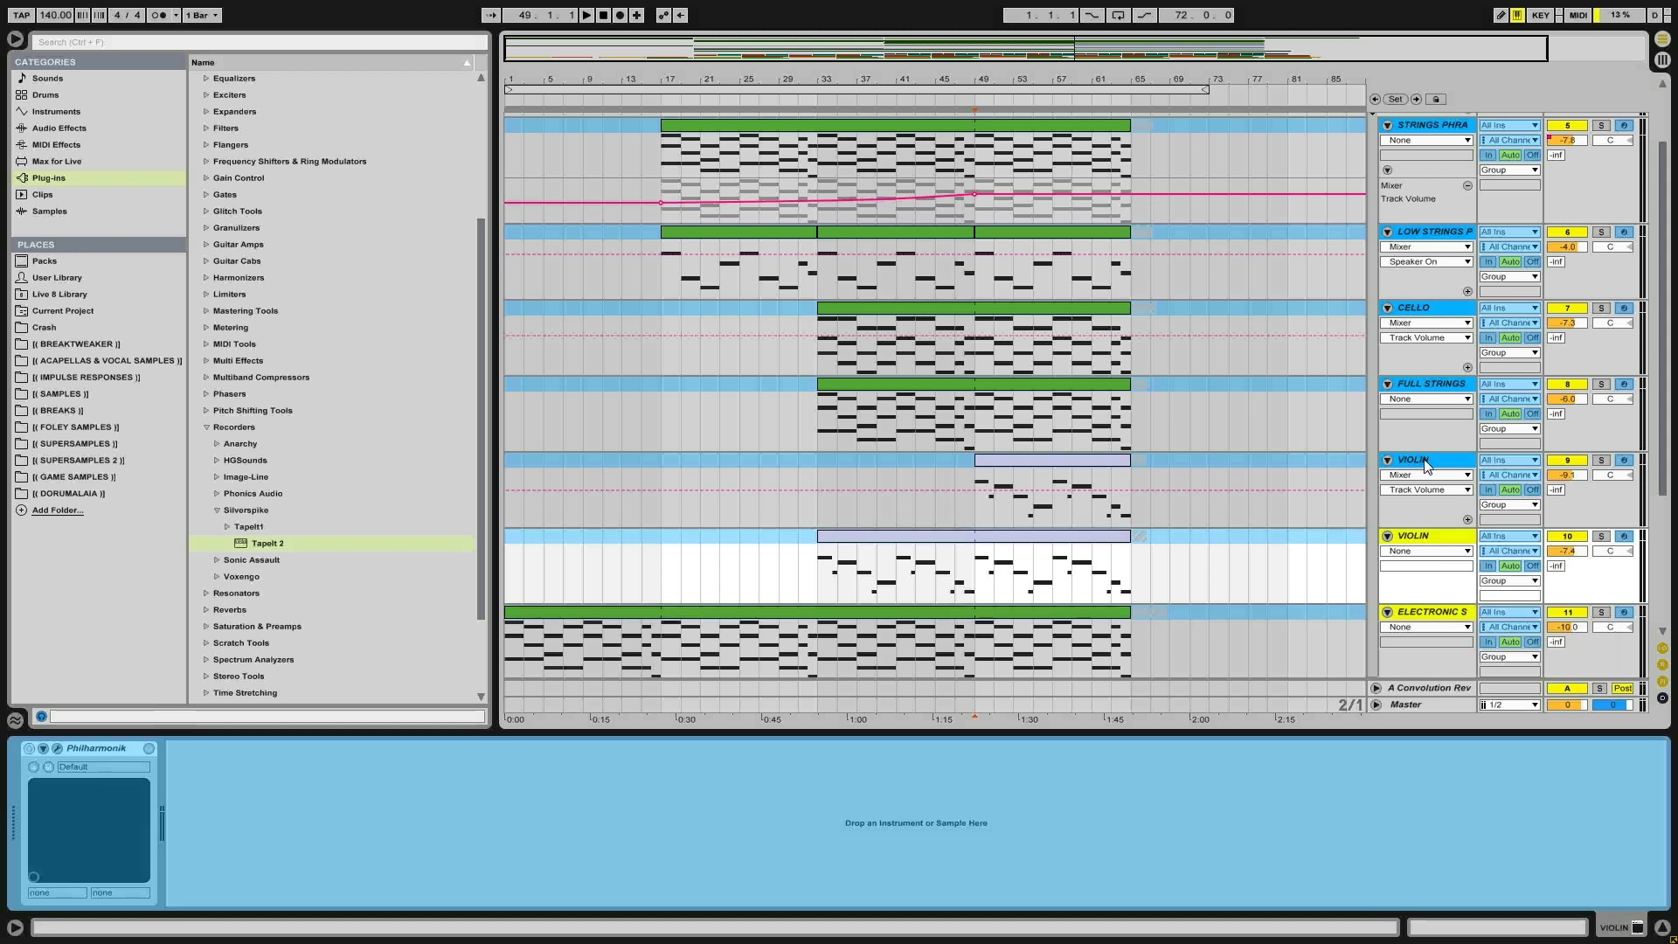
Unfreeze the upper VIOLIN track and audition it soloed from bar 49
right_click(1428, 463)
click(1444, 564)
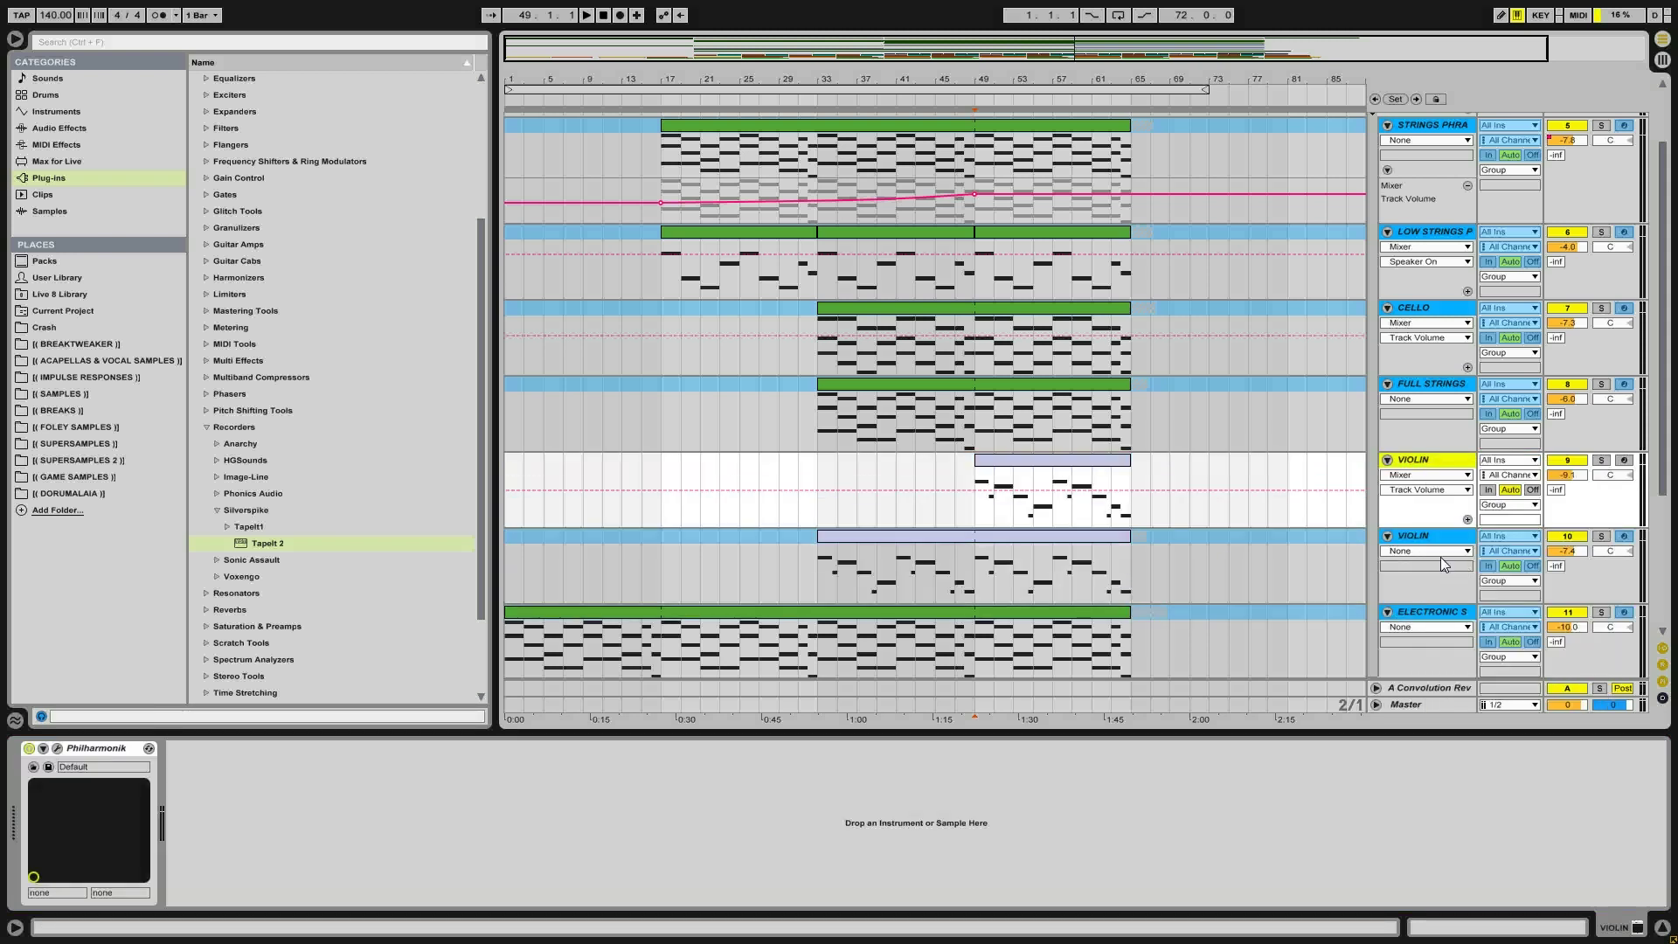
click(1602, 460)
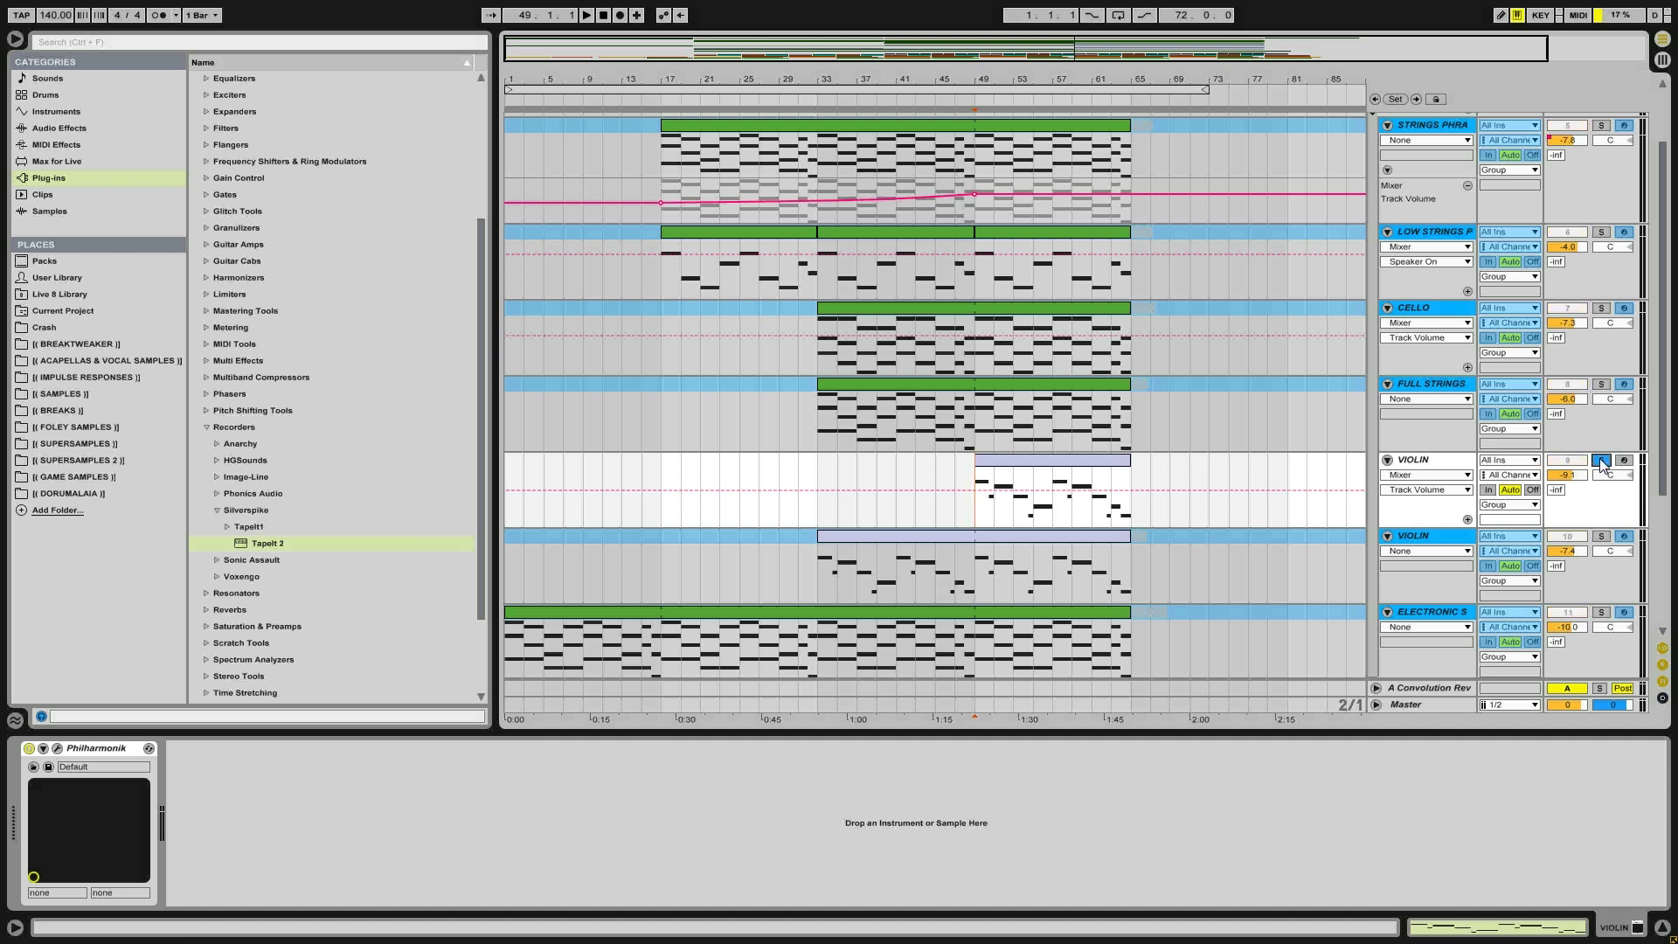
key(space)
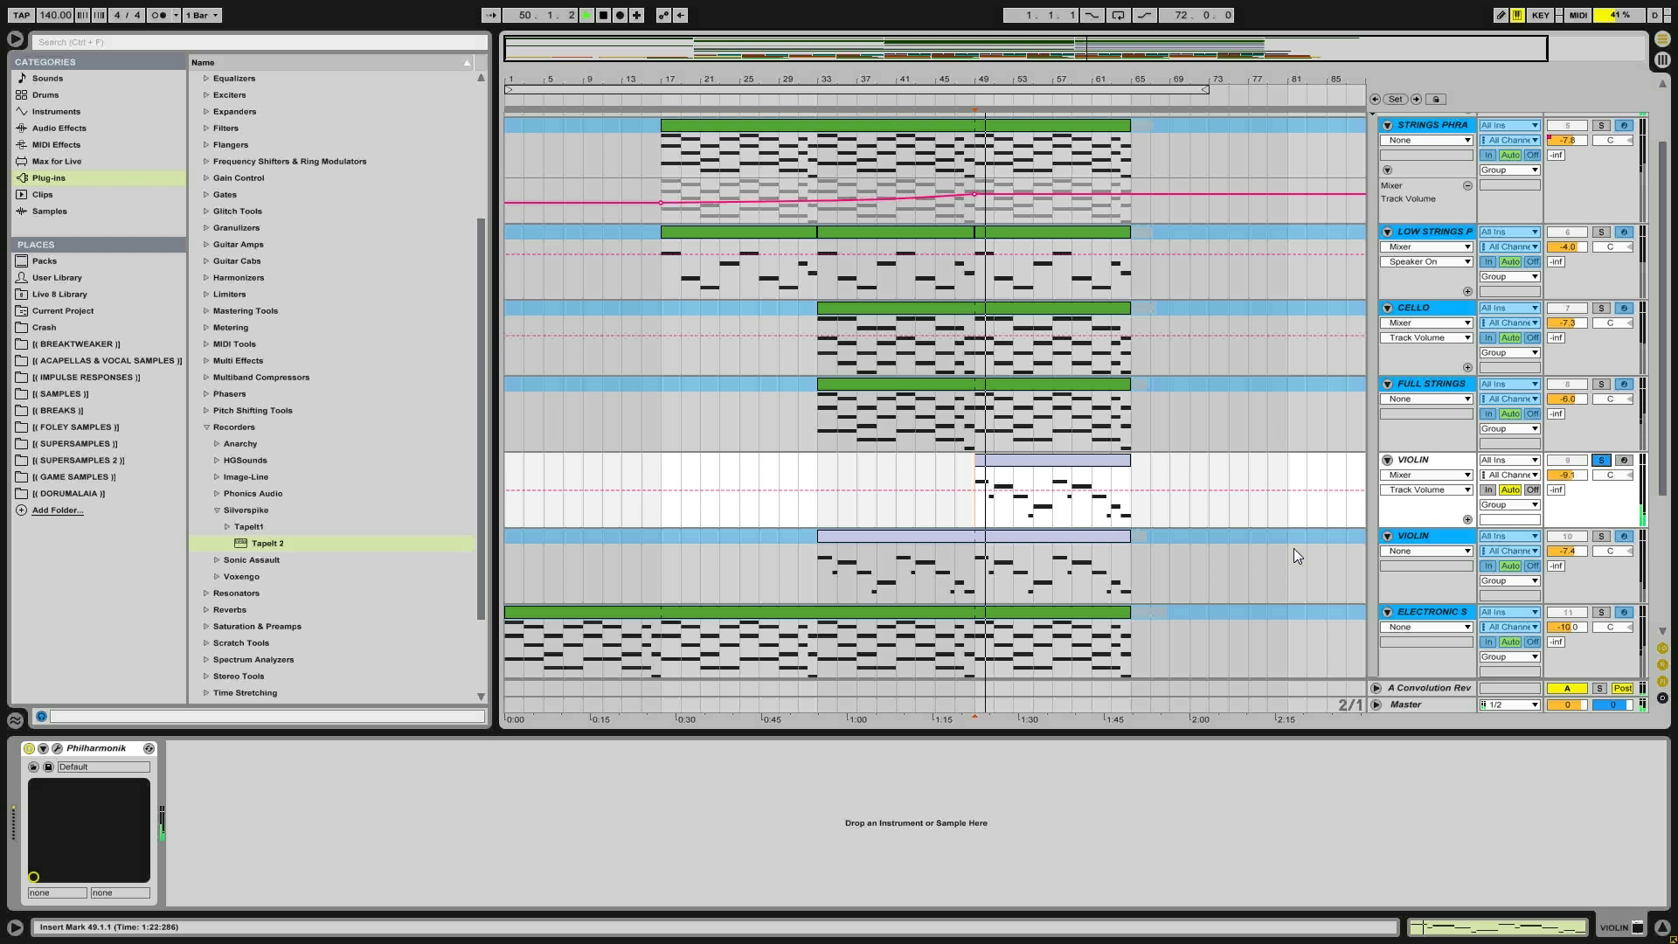
key(space)
Play the lower VIOLIN track soloed from bar 49, switch the solo to the upper VIOLIN for comparison, and clear it
click(1601, 536)
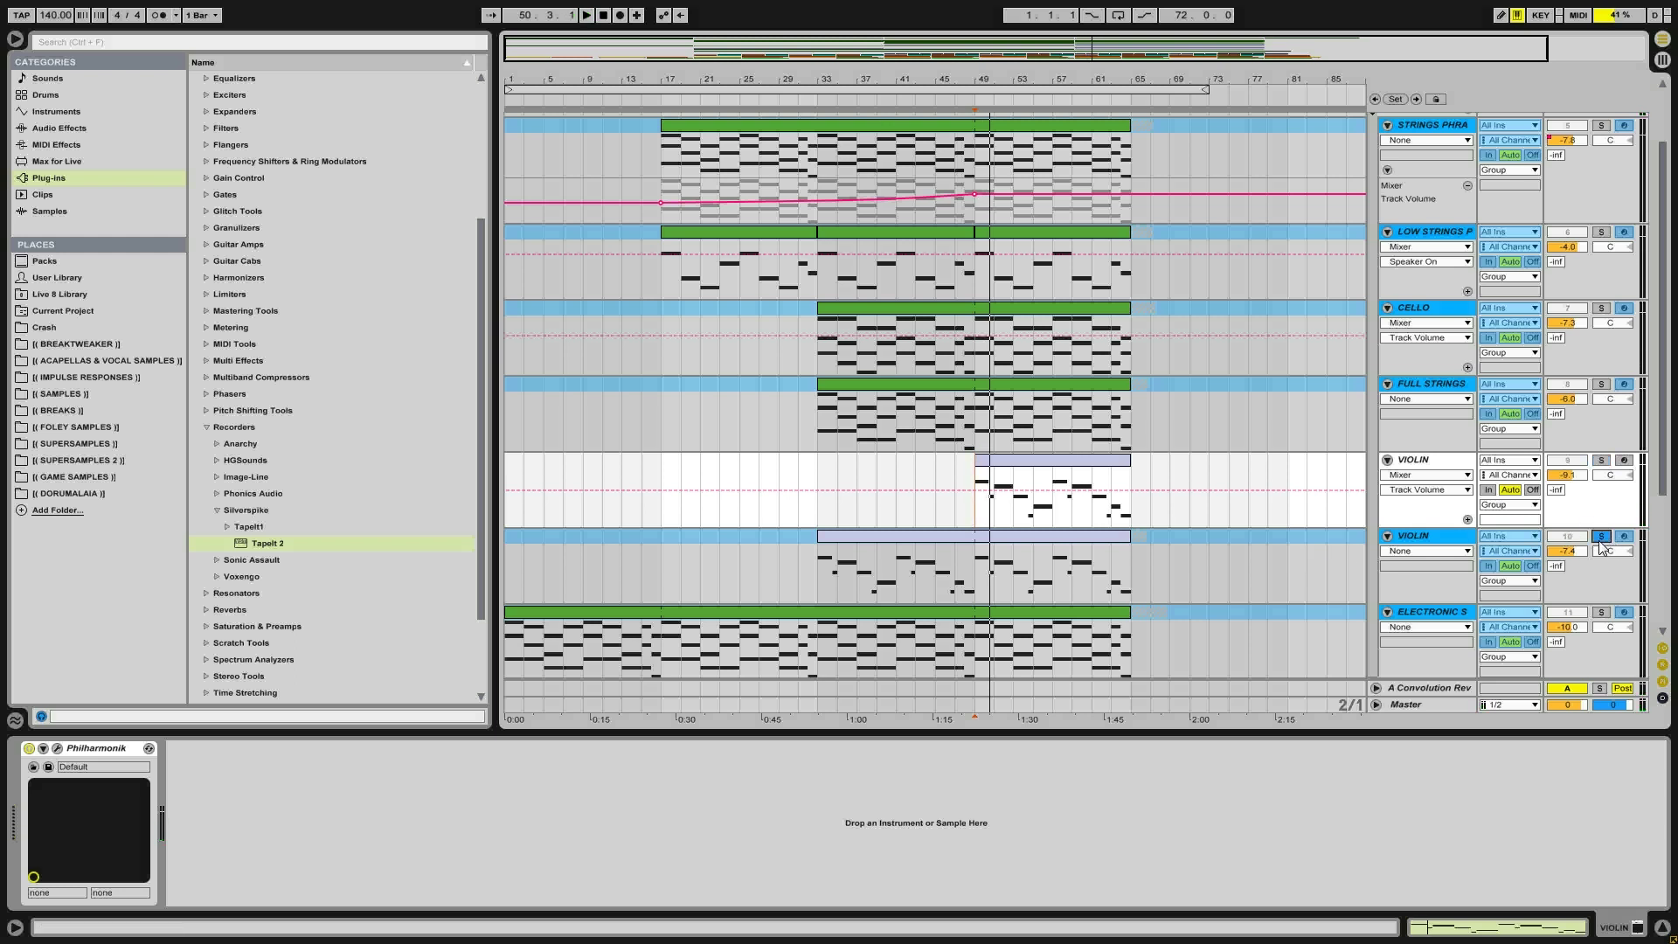
key(space)
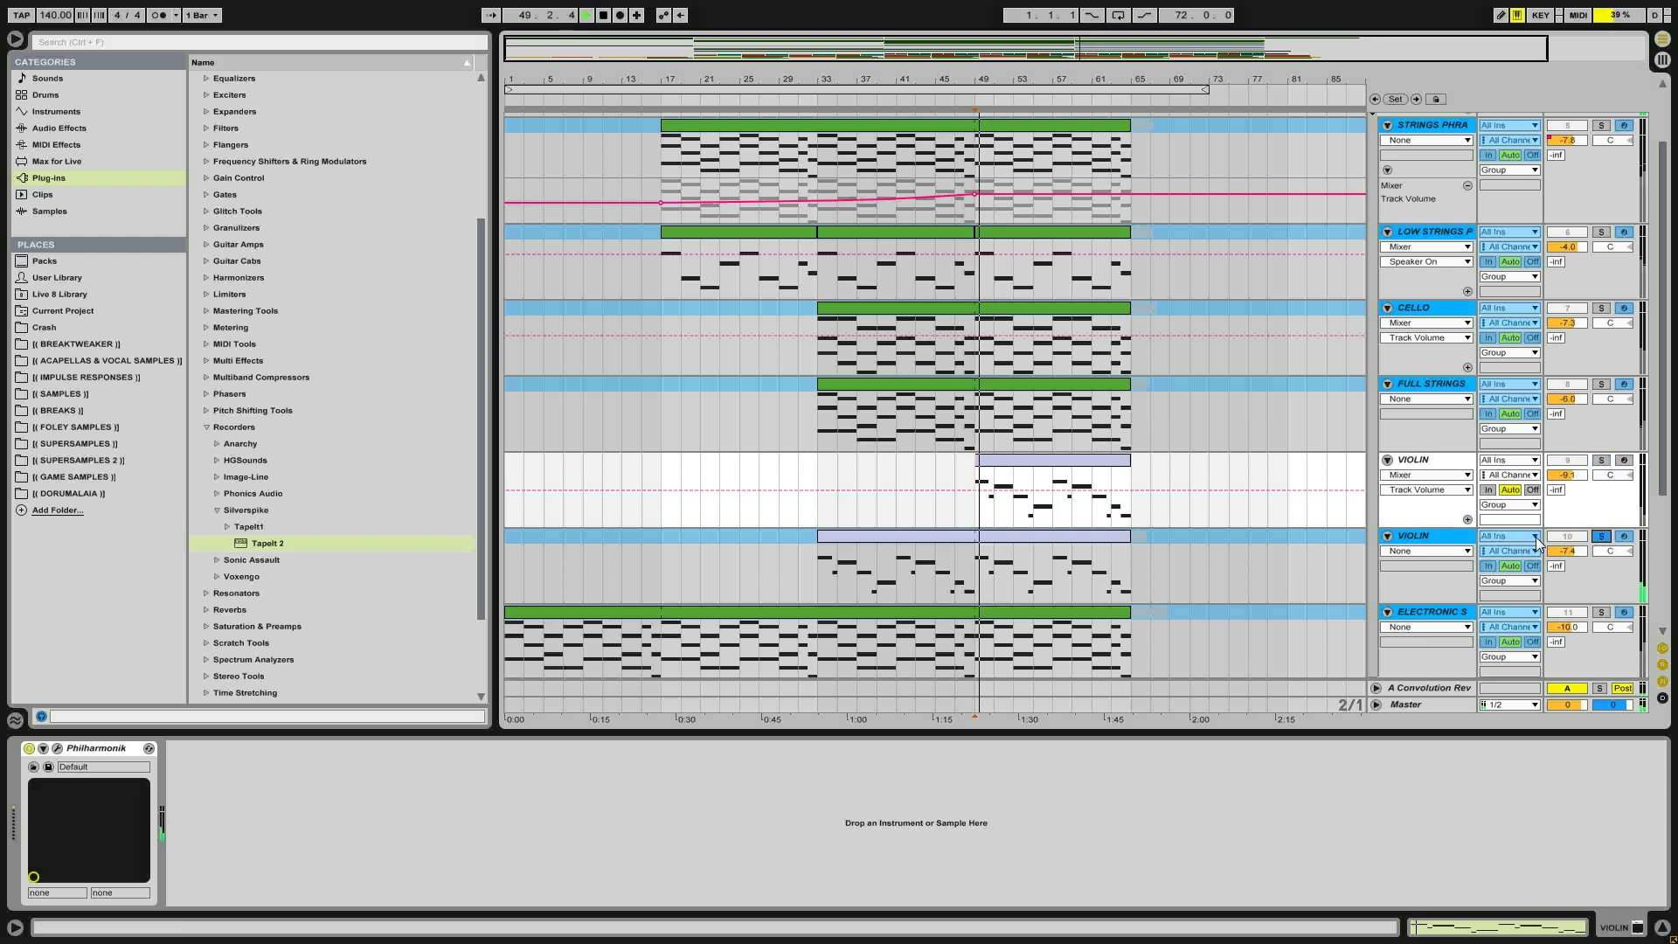
click(1602, 461)
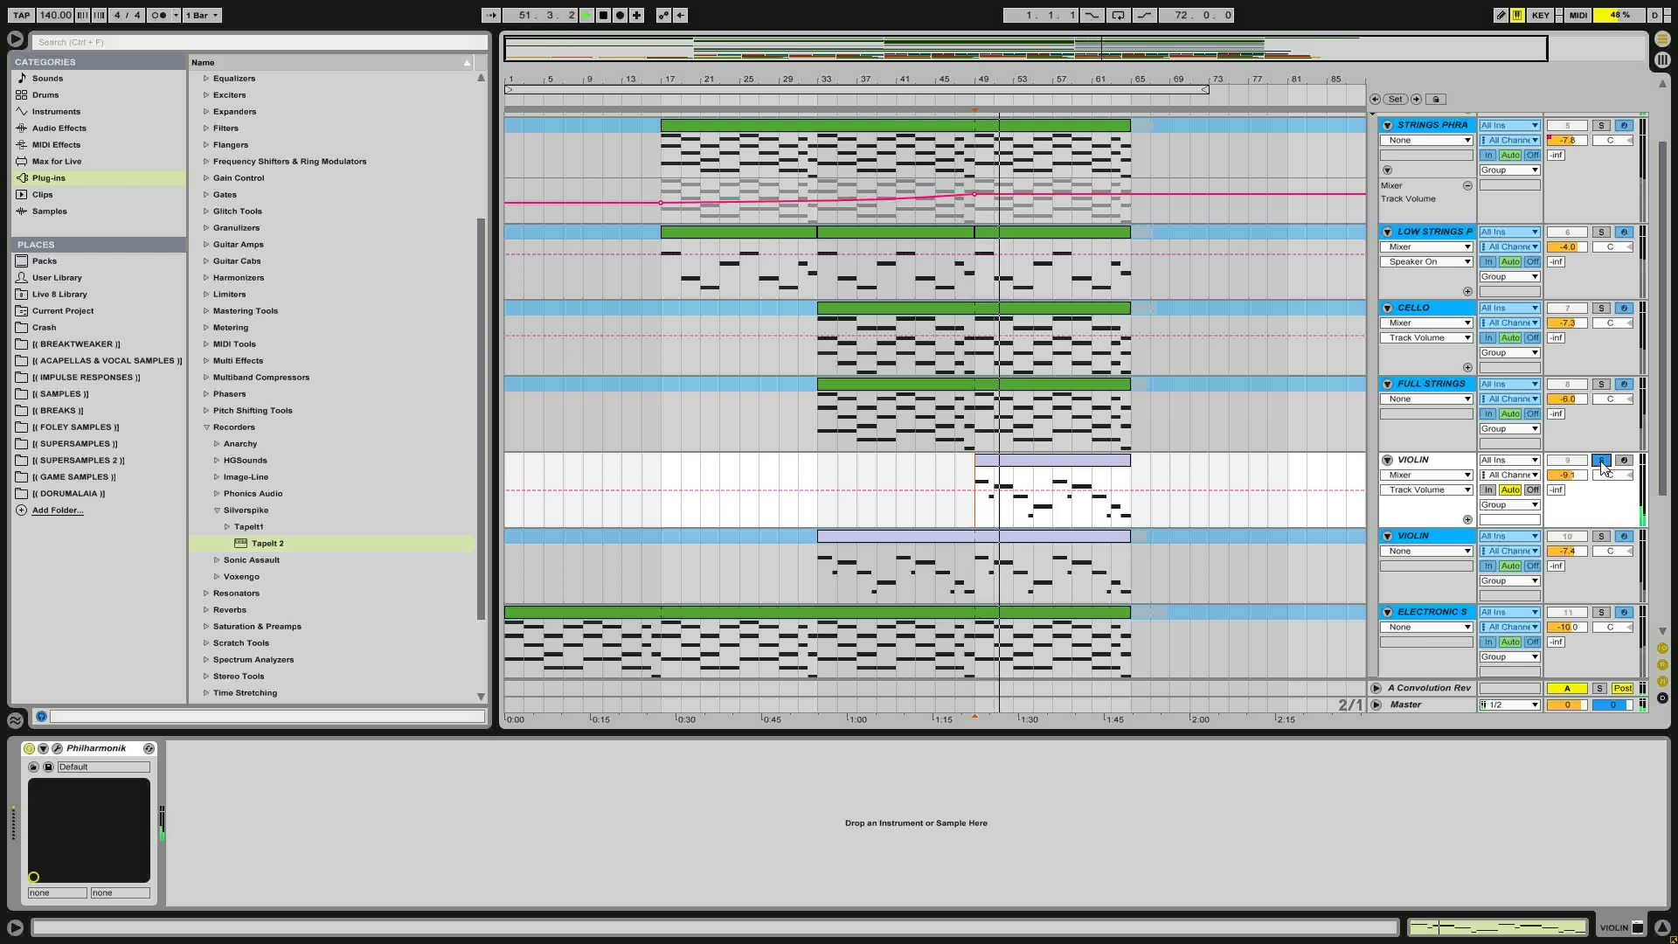
click(1602, 462)
key(space)
Play the full arrangement from bar 49, and replay it with the upper VIOLIN track deactivated
key(space)
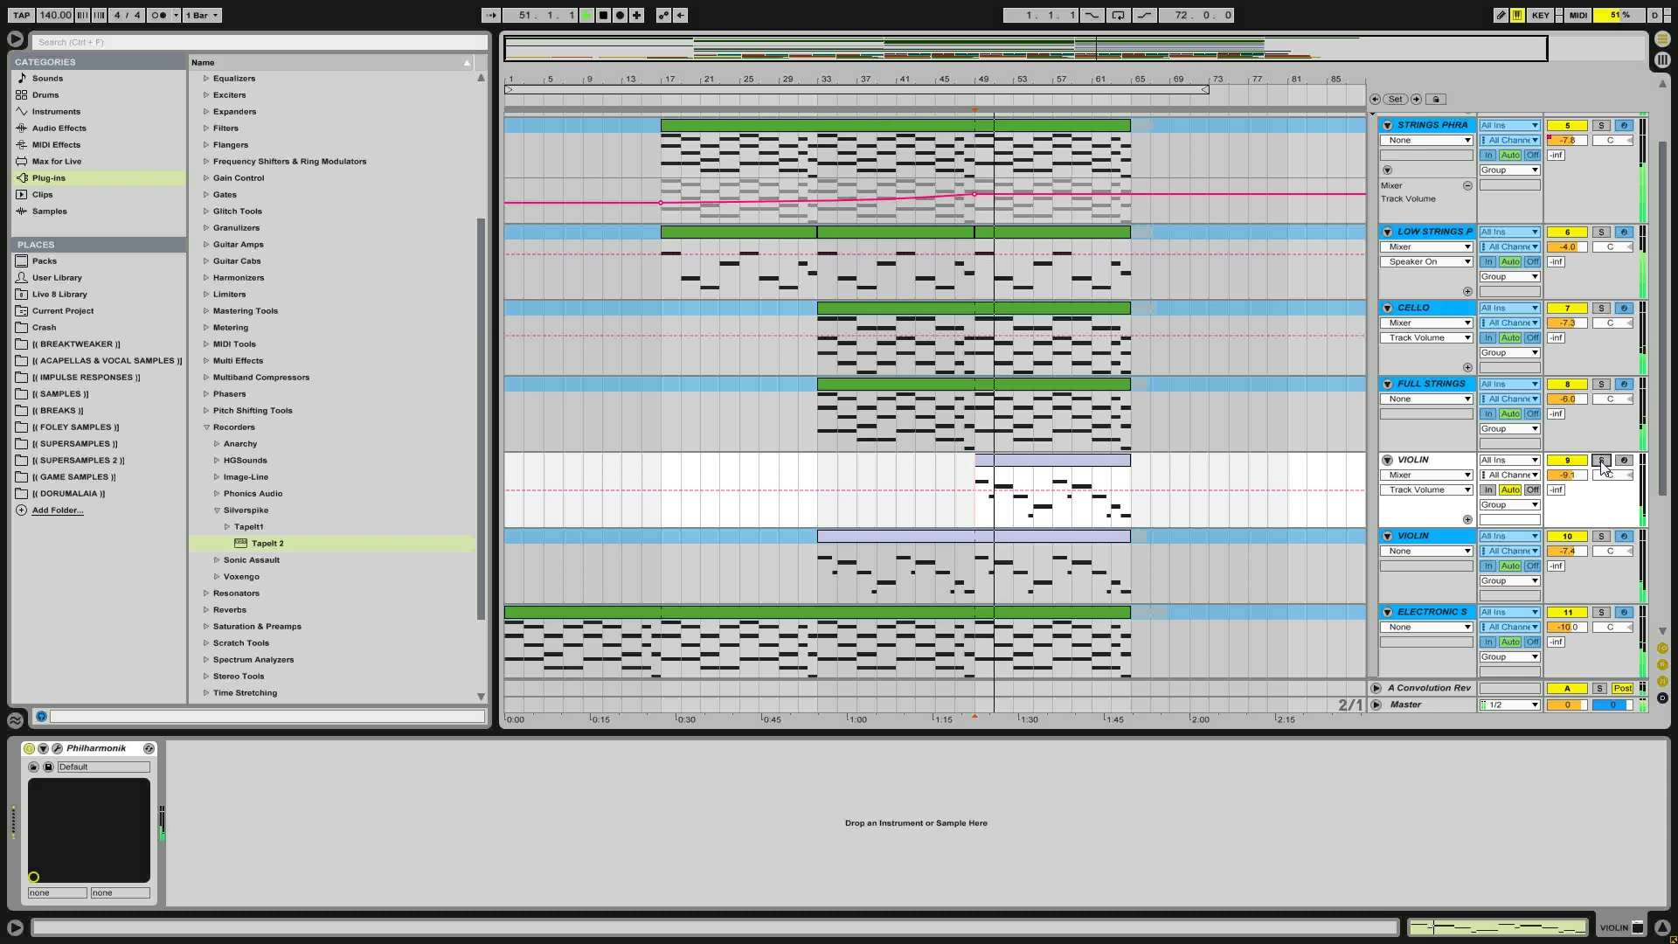
key(space)
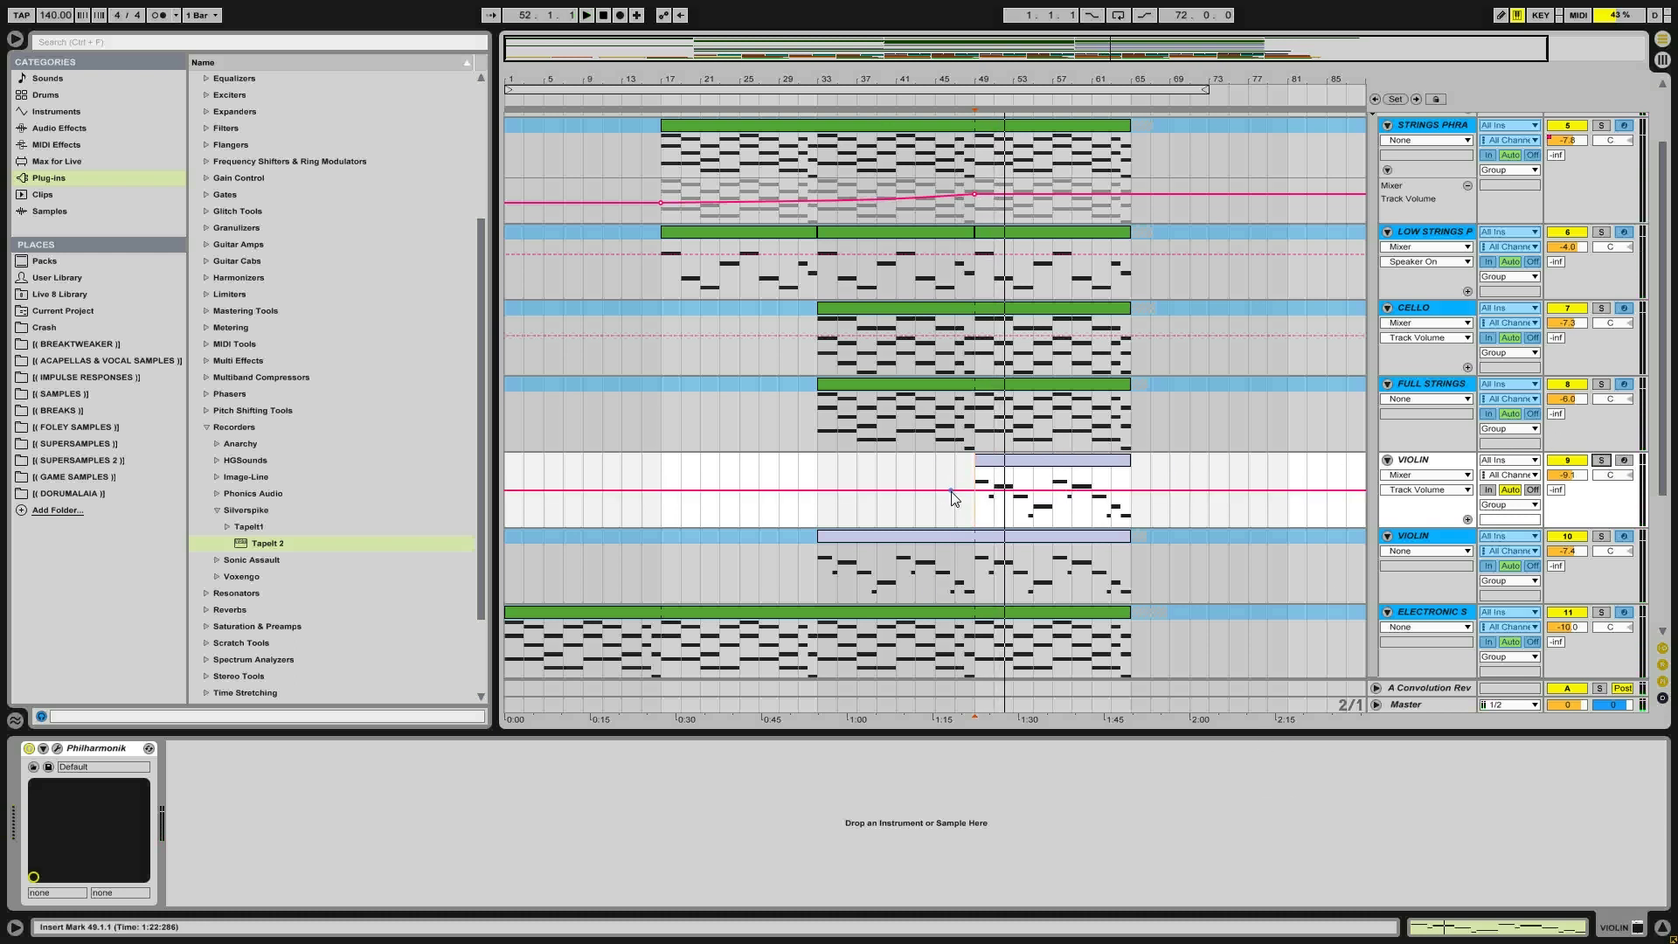
click(1578, 461)
key(space)
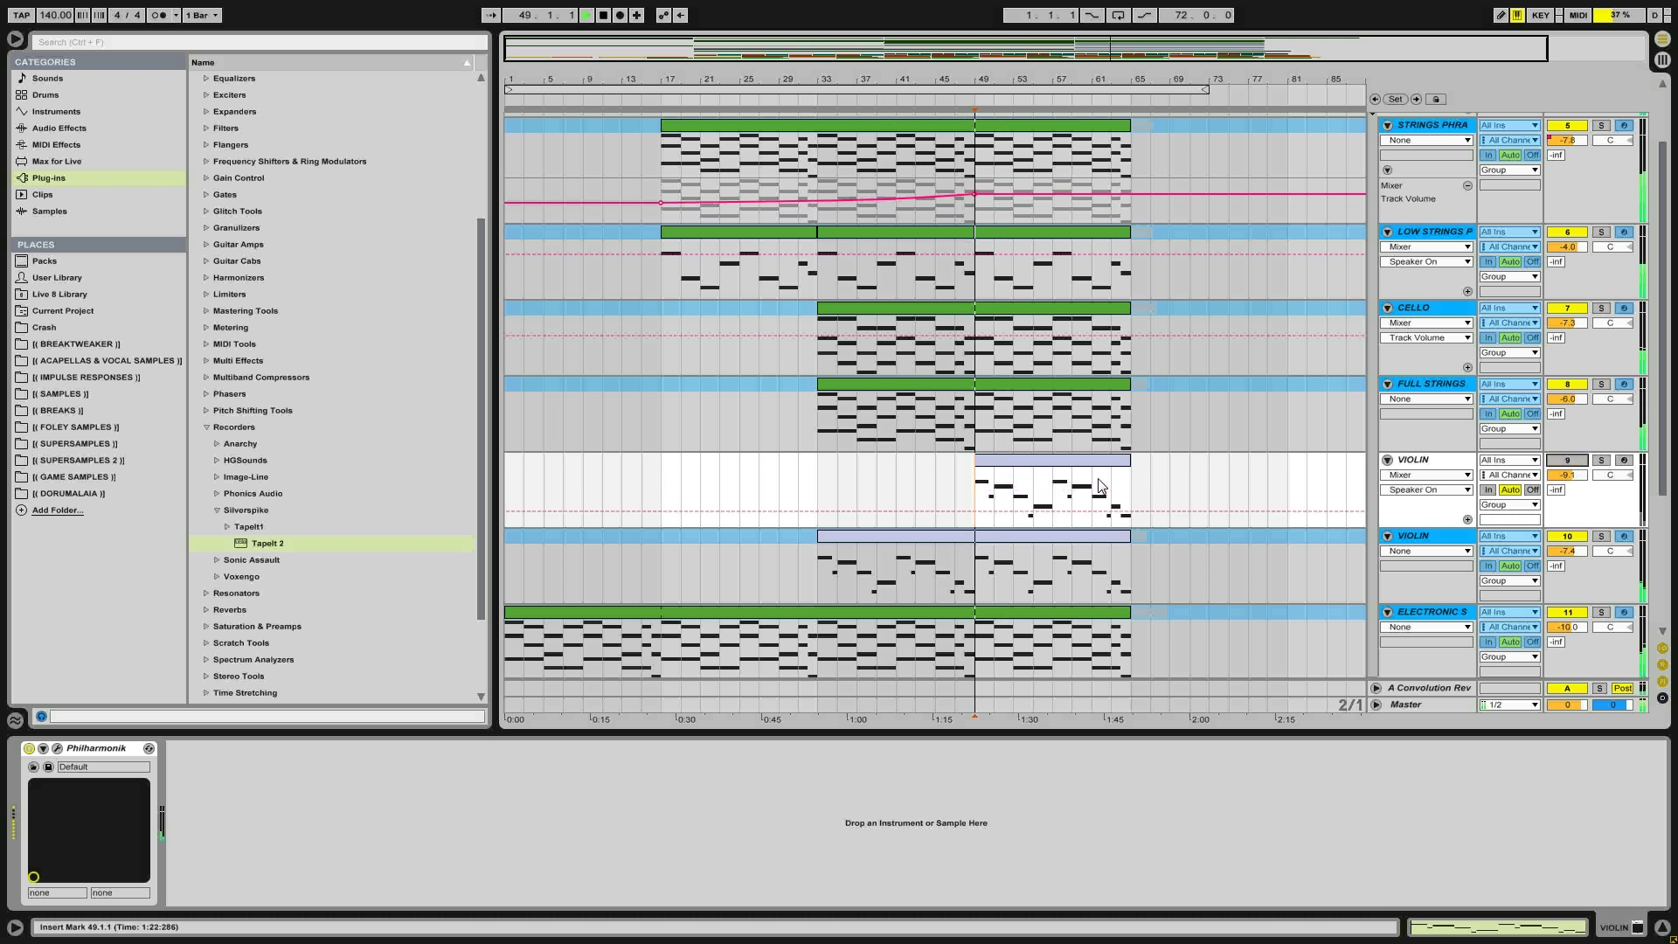
Reactivate the upper VIOLIN track, play the arrangement from bar 49 with it, and freeze the track
click(1571, 464)
key(space)
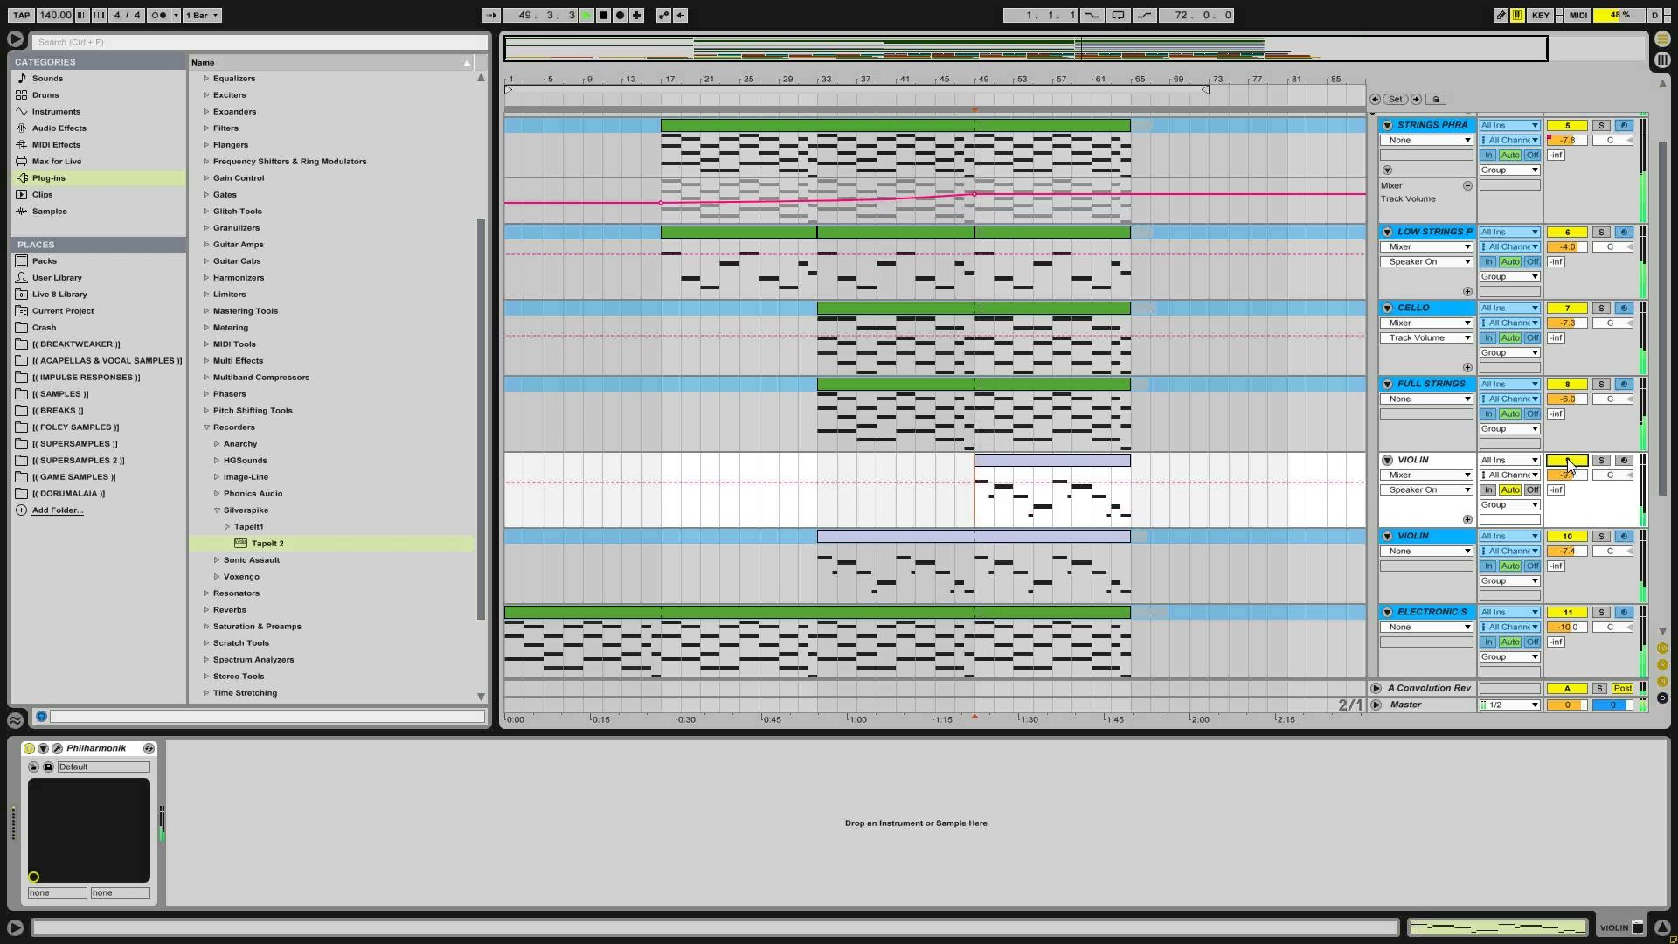
right_click(1450, 470)
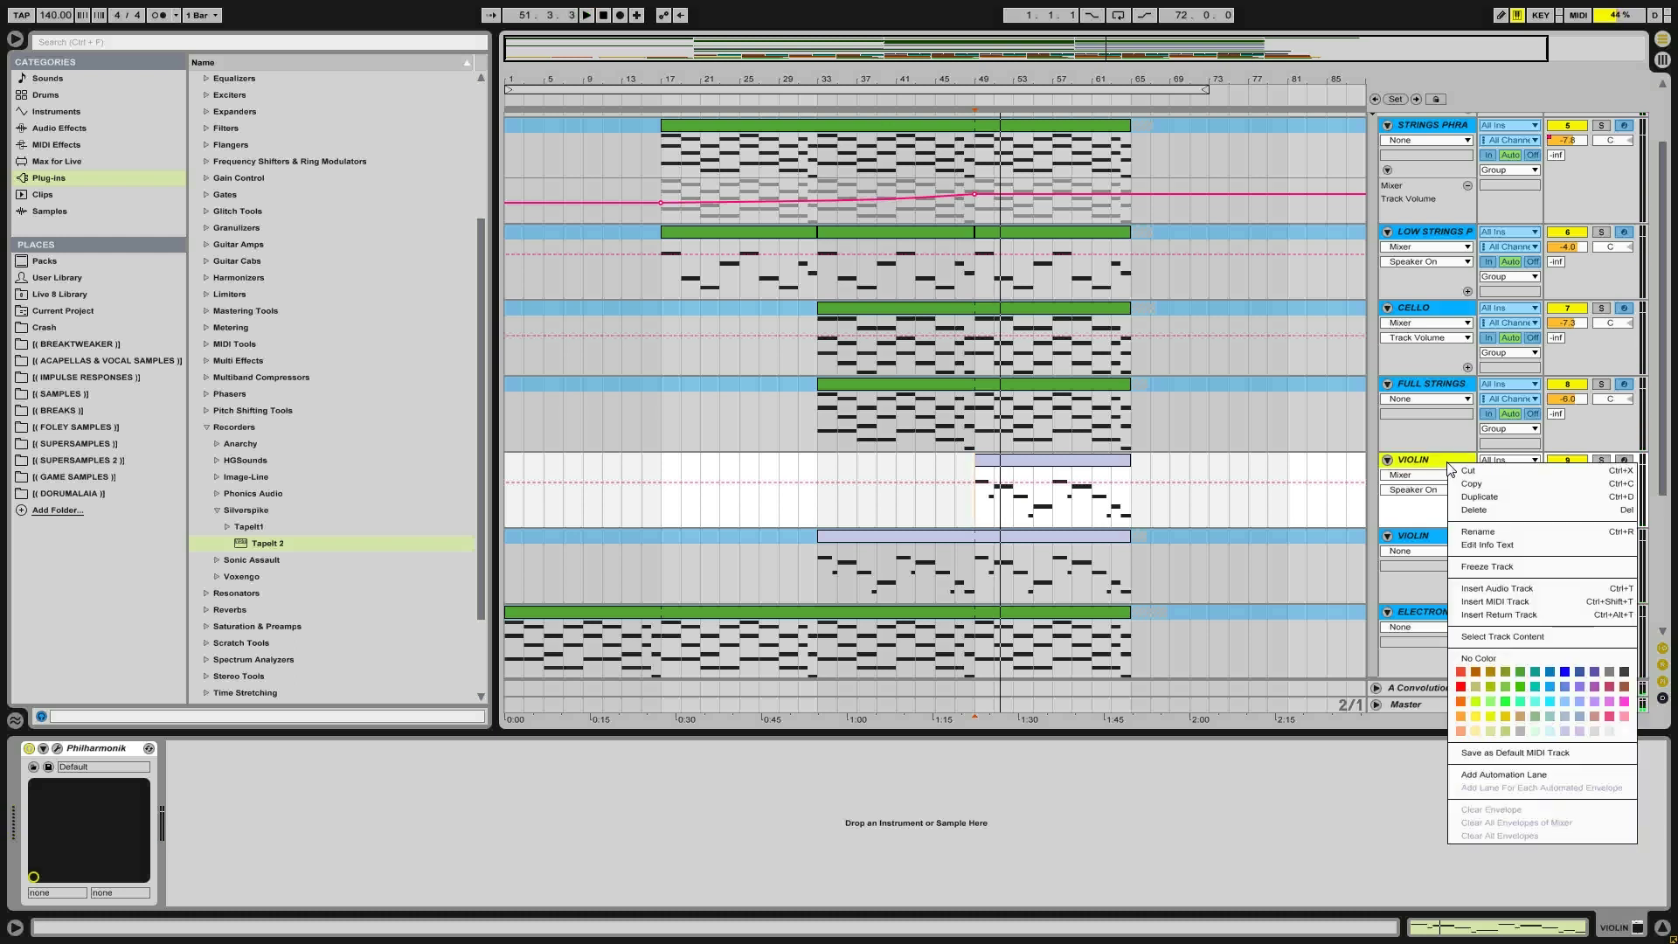
click(1476, 568)
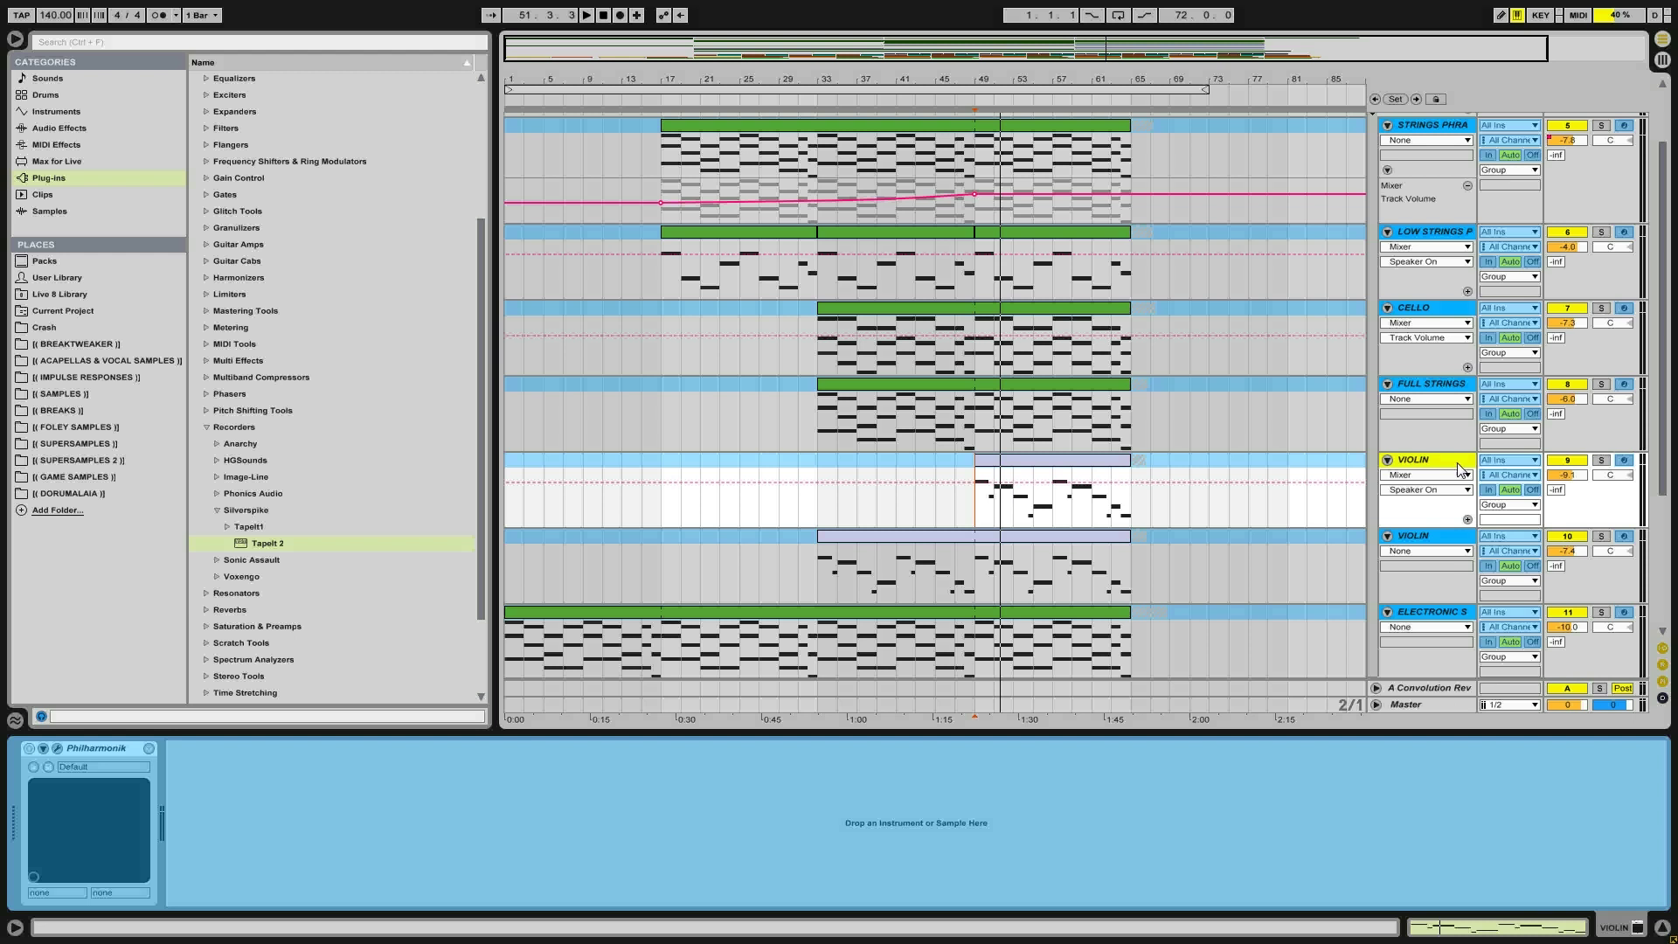
Expand the WINDS group and unfreeze its OBOE track
scroll(1213, 476, down, 5)
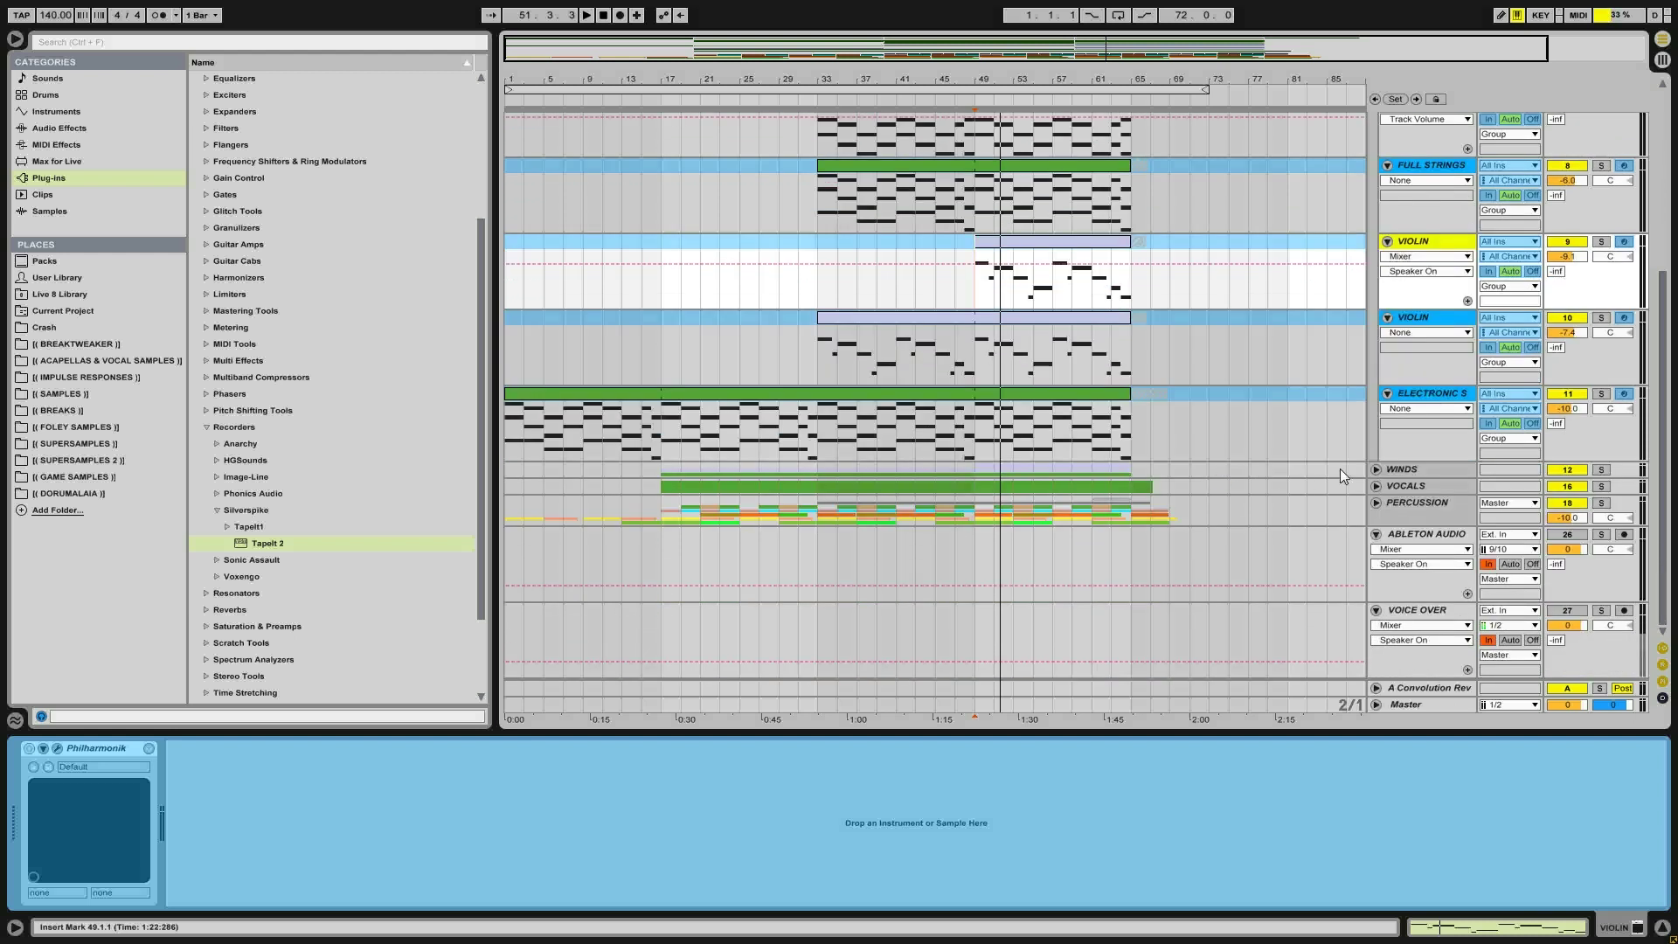
click(1377, 470)
scroll(1236, 495, down, 4)
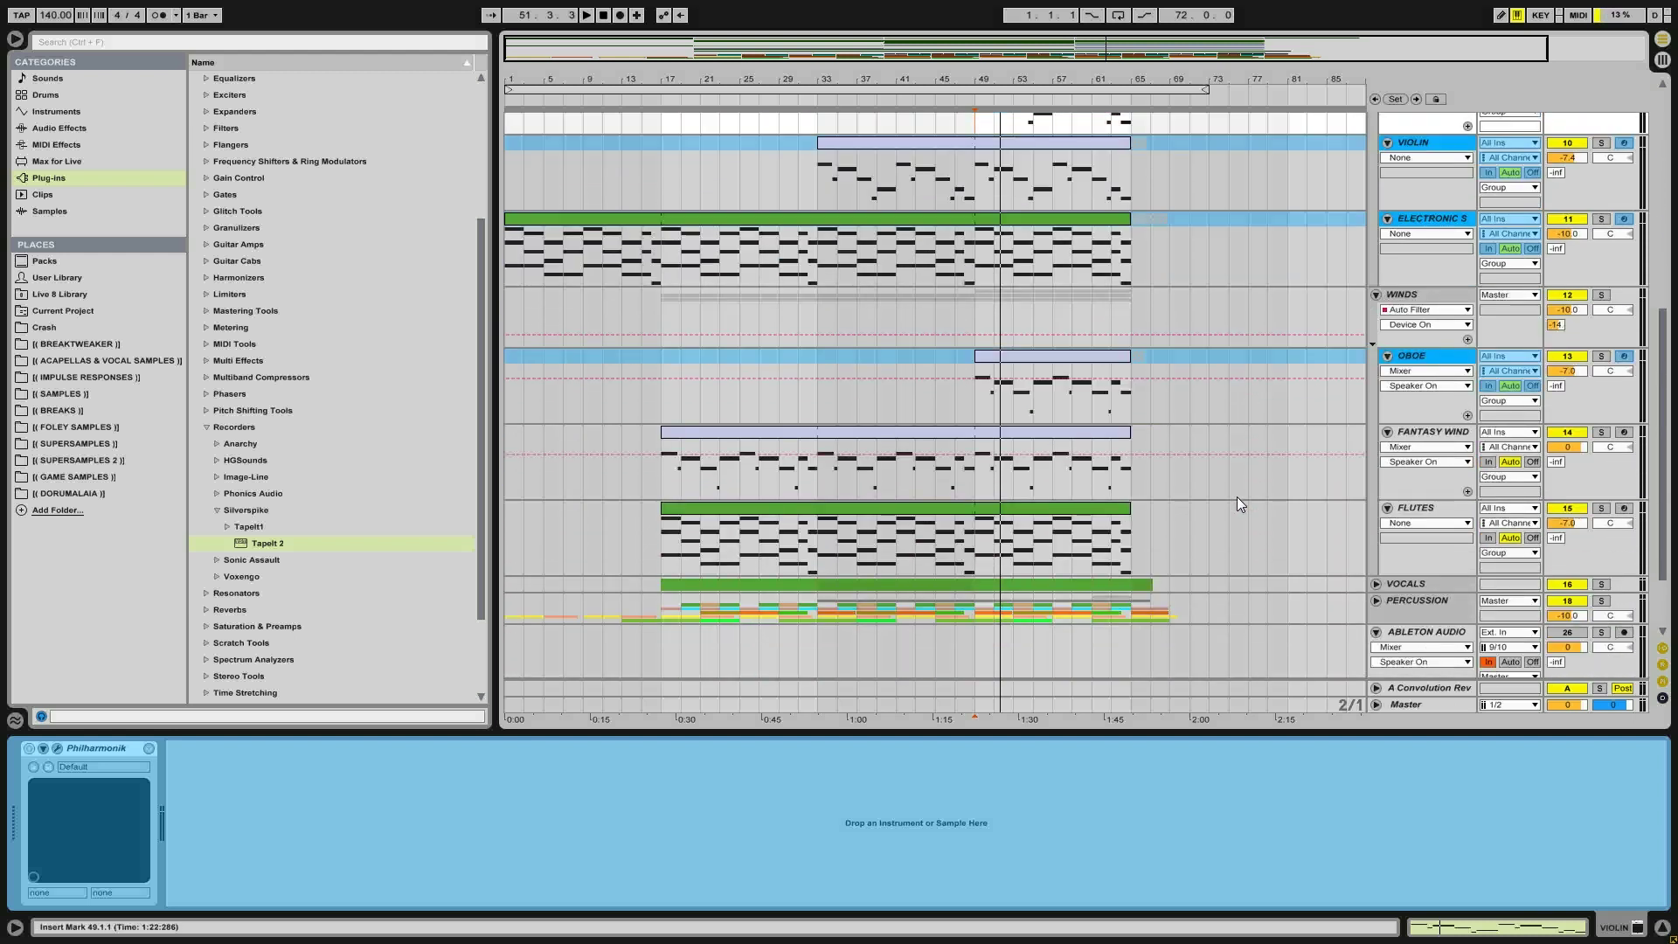
click(1443, 361)
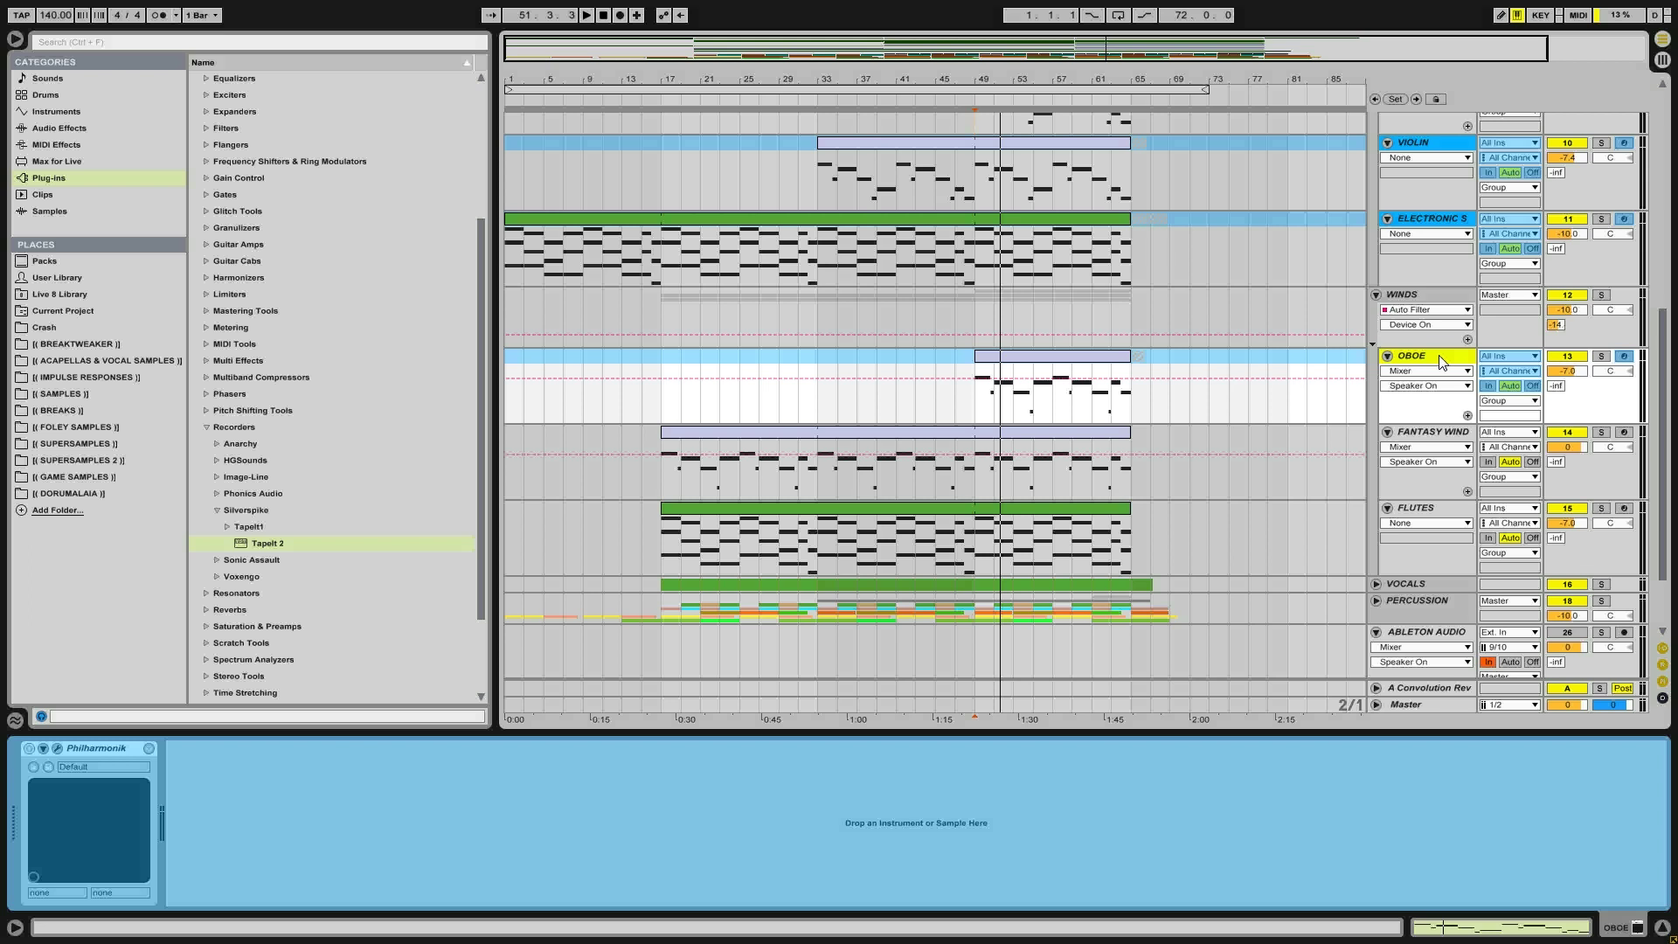
right_click(1442, 361)
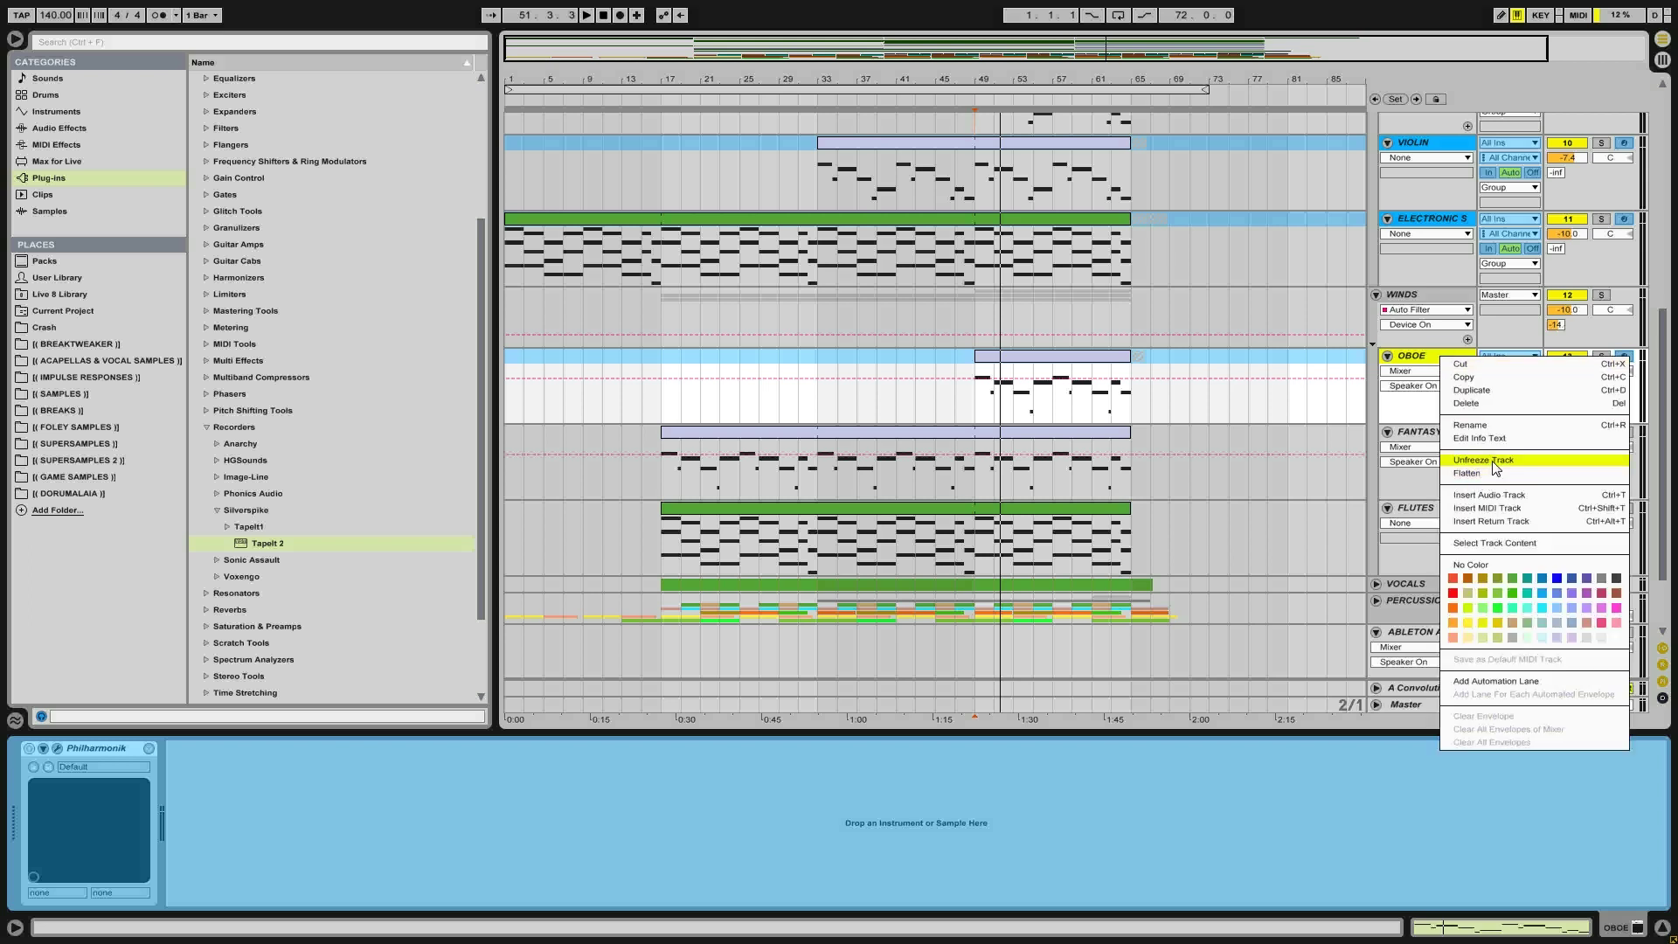
click(1497, 462)
Play the OBOE track soloed from bar 49, select its clip, and open its Philharmonik instrument
click(1600, 356)
key(space)
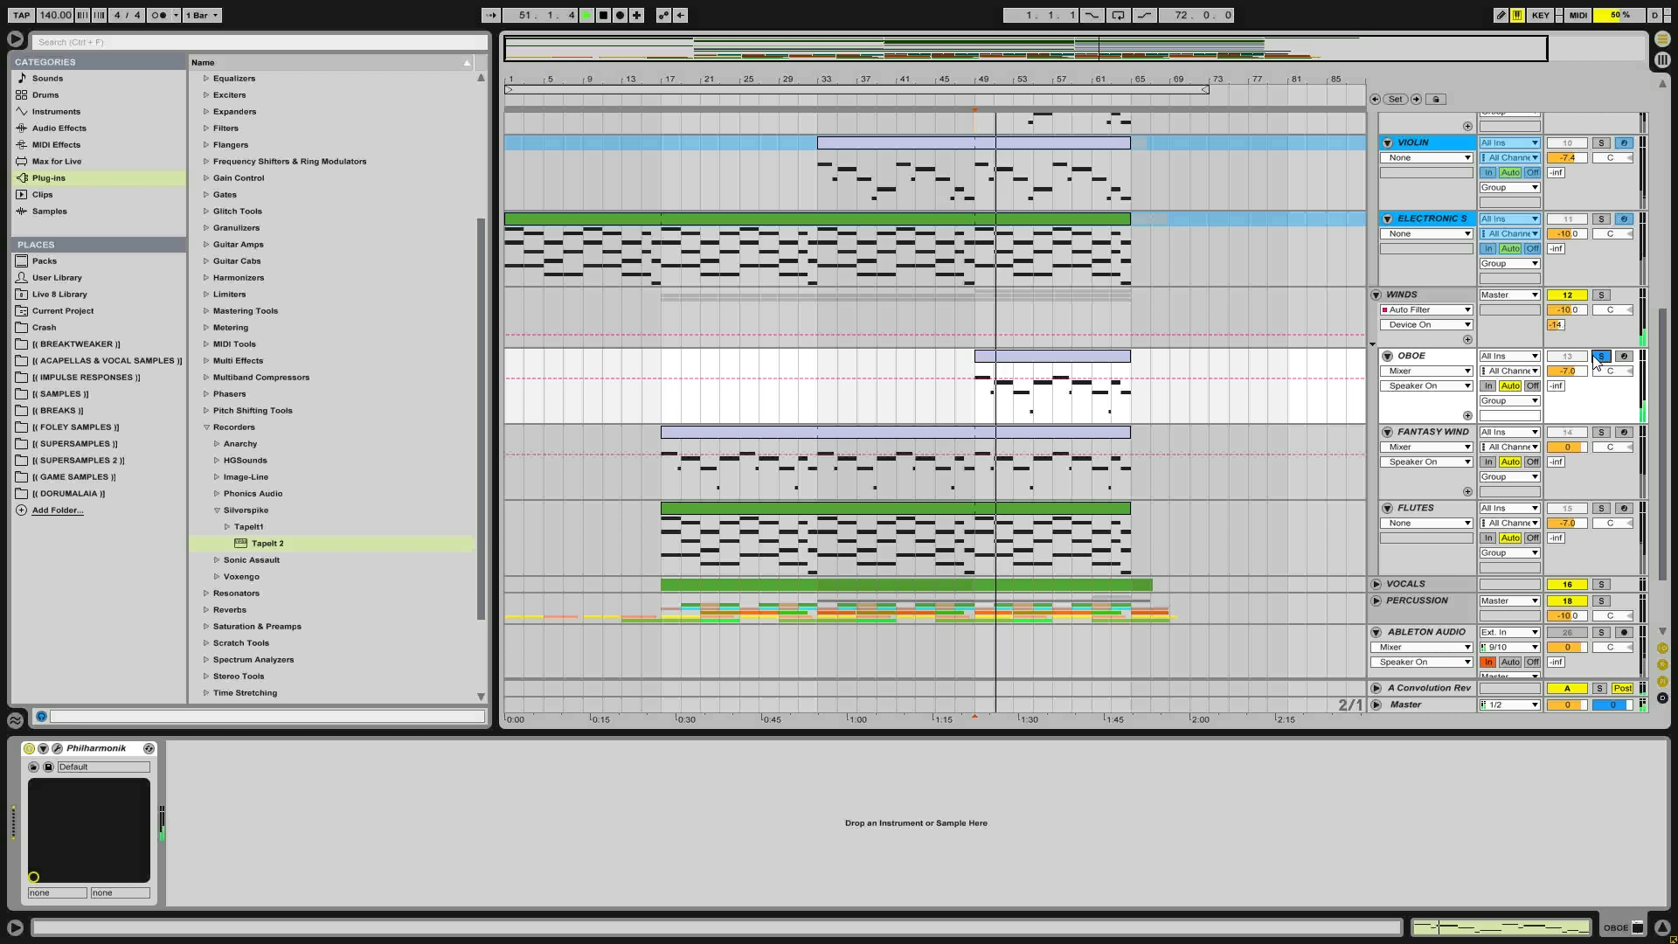
key(space)
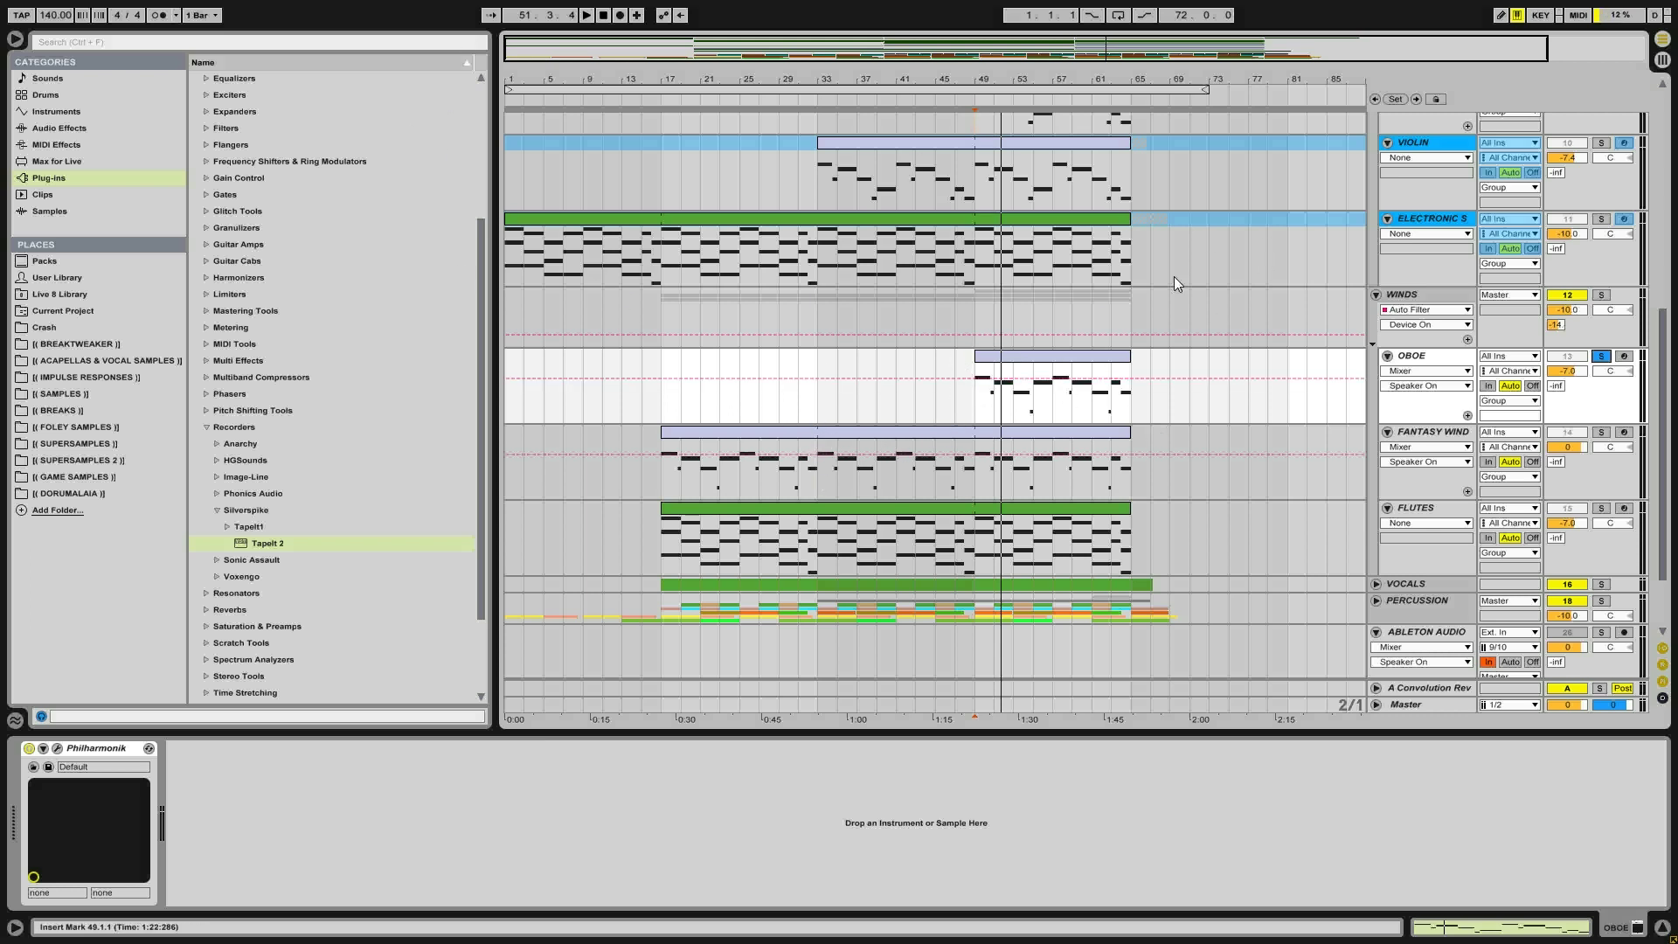
click(1007, 361)
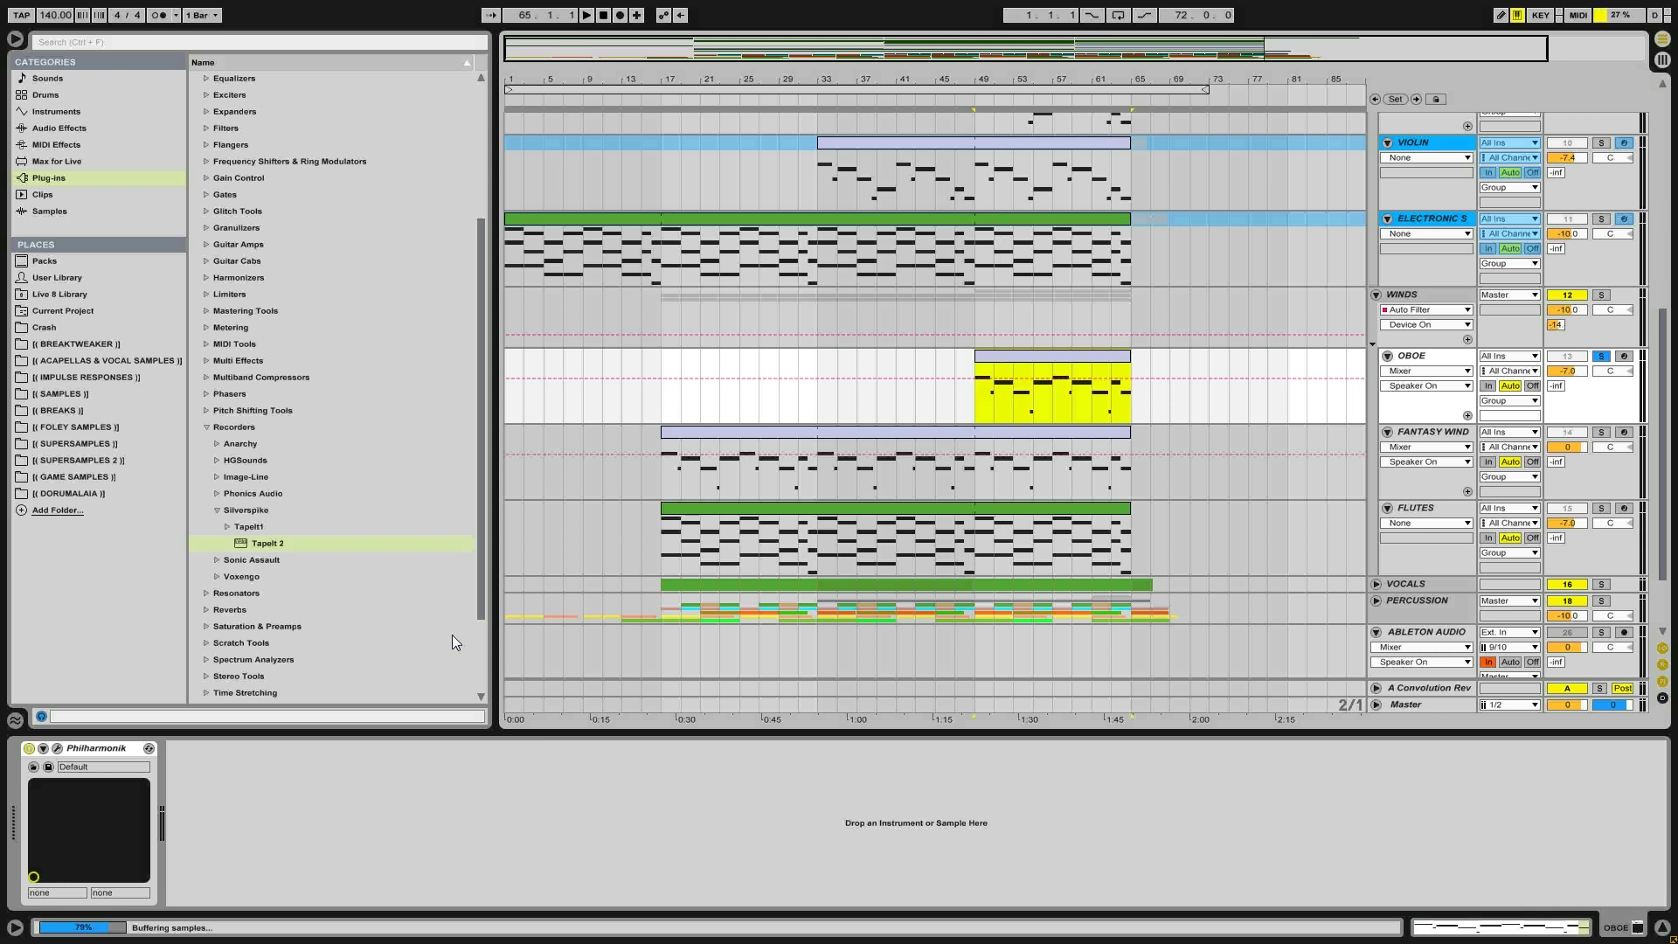
click(58, 748)
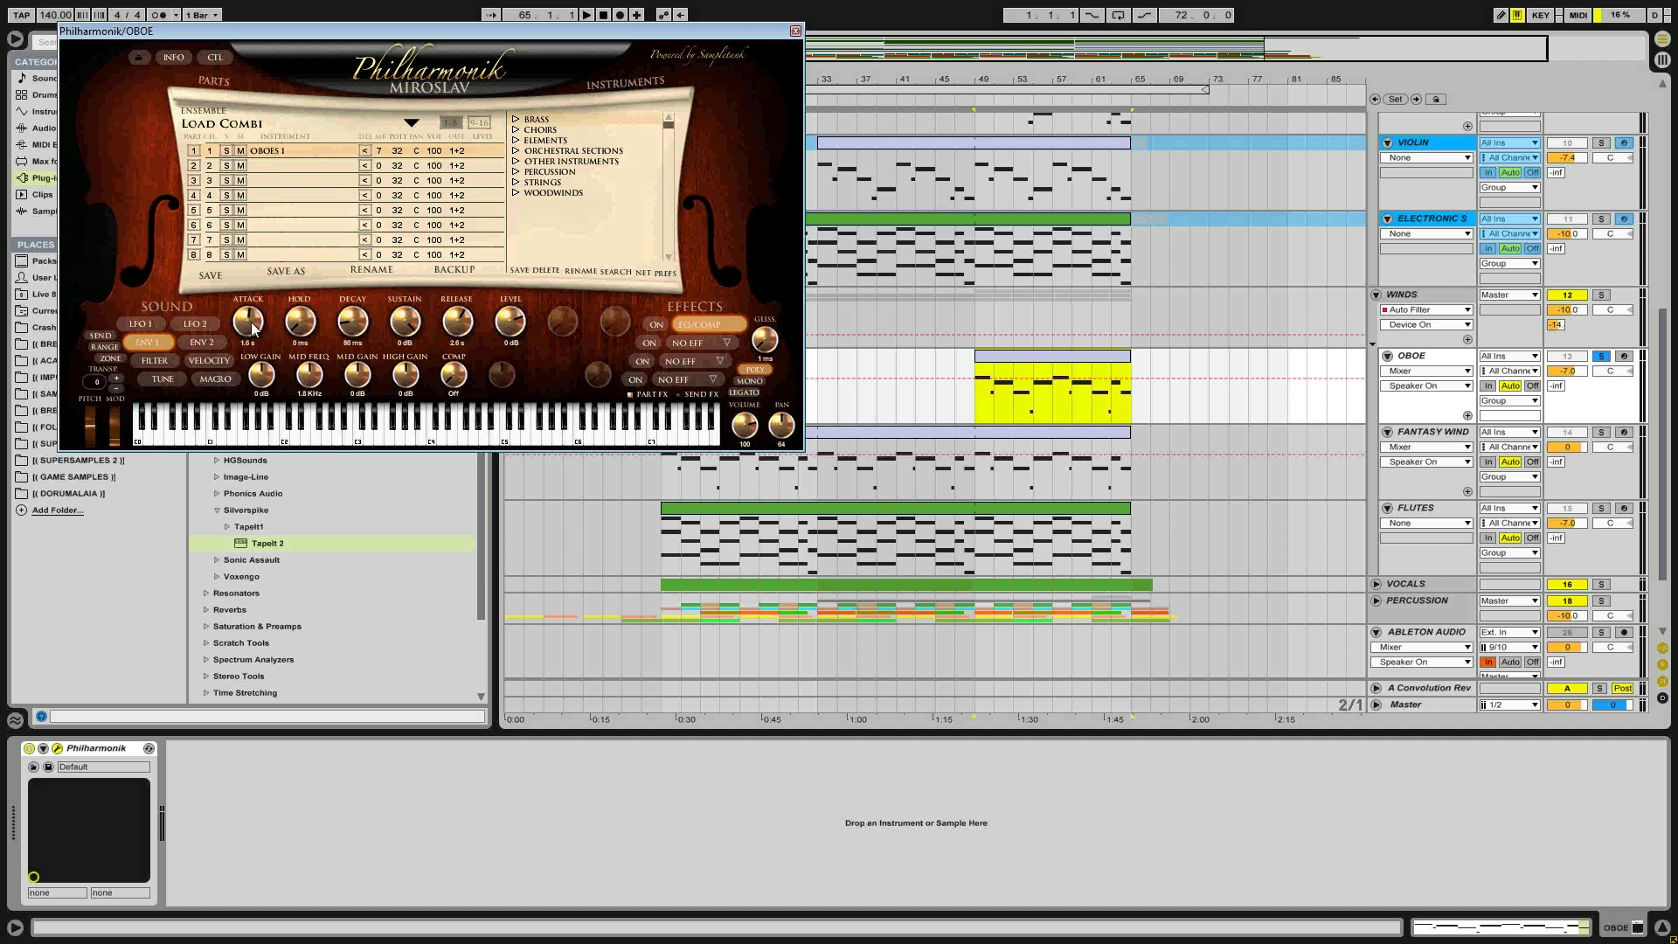
Shorten the oboe's Attack to about 52.6 ms and Release to about 217 ms, and play the clip
drag(251, 329, 243, 399)
drag(464, 324, 462, 378)
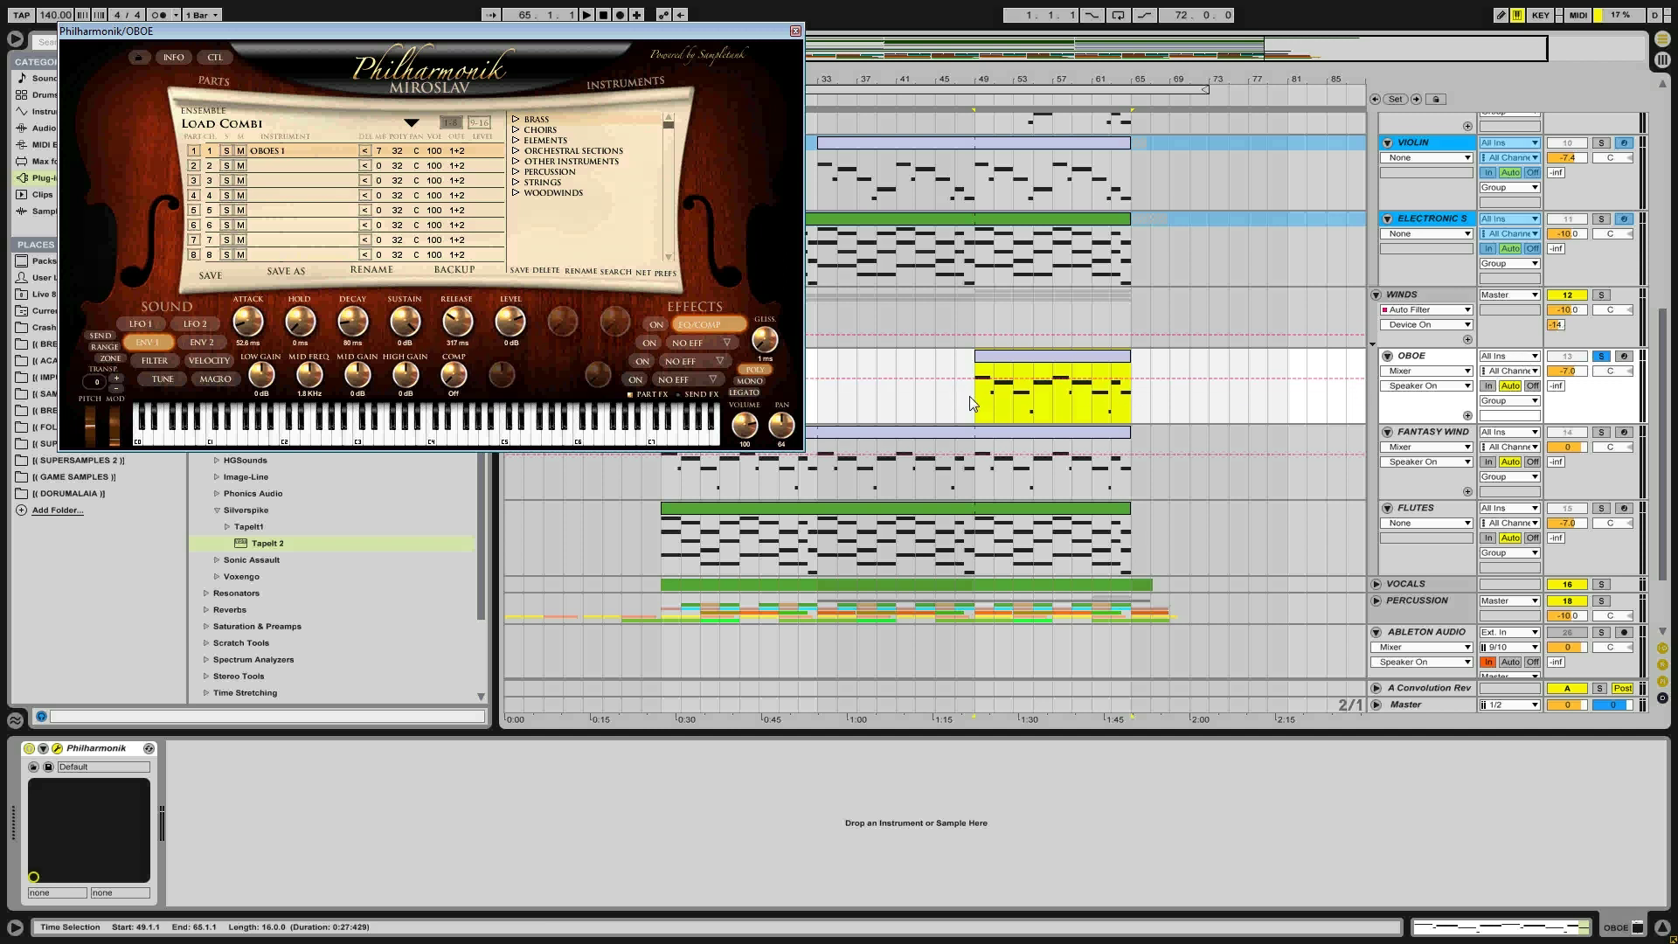
key(space)
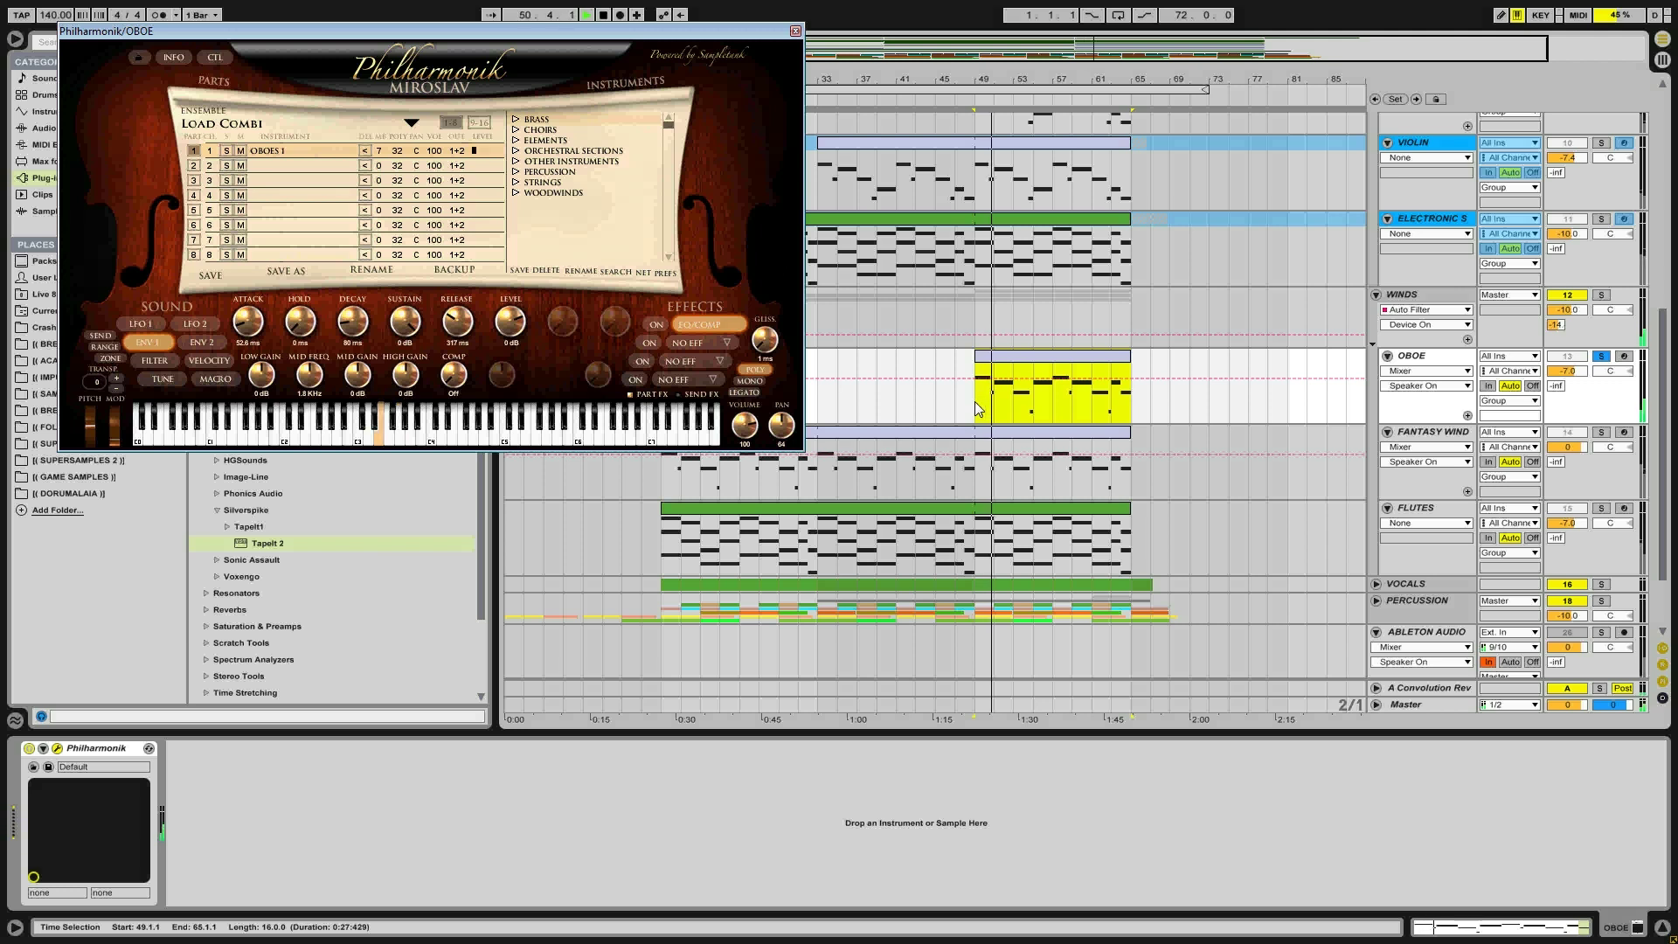
key(space)
Raise the oboe's Attack to about 1.1 s and Release to about 2.1 s, replay the clip, and close the instrument window
drag(250, 327, 276, 257)
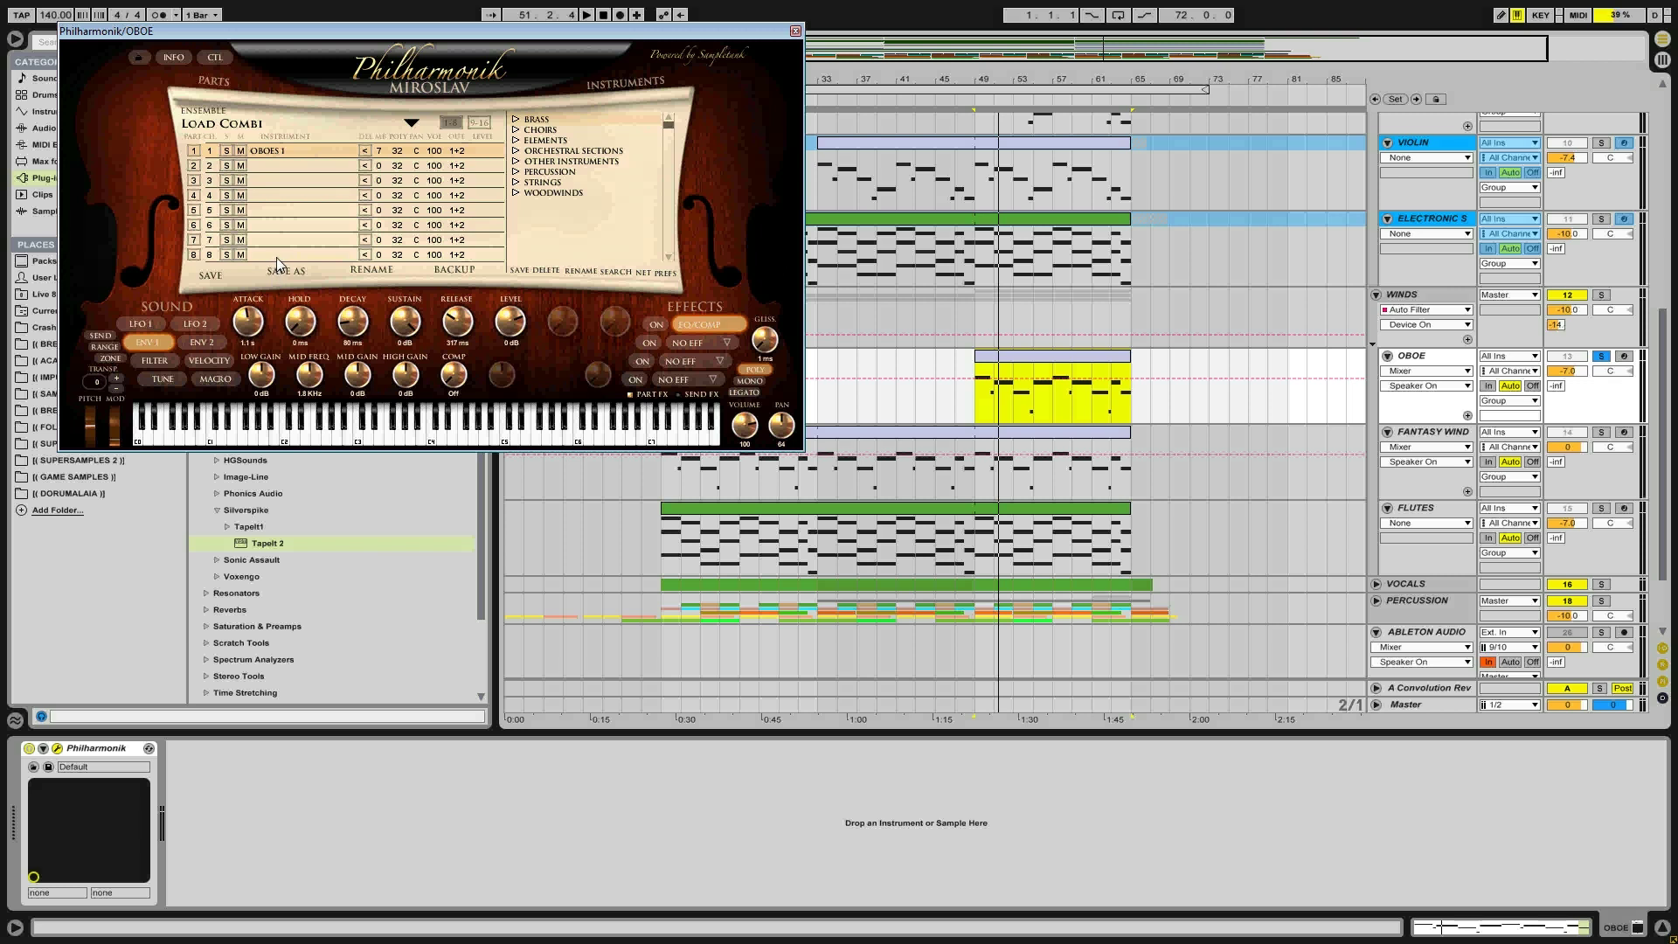
drag(448, 333, 472, 291)
key(space)
key(space)
key(space)
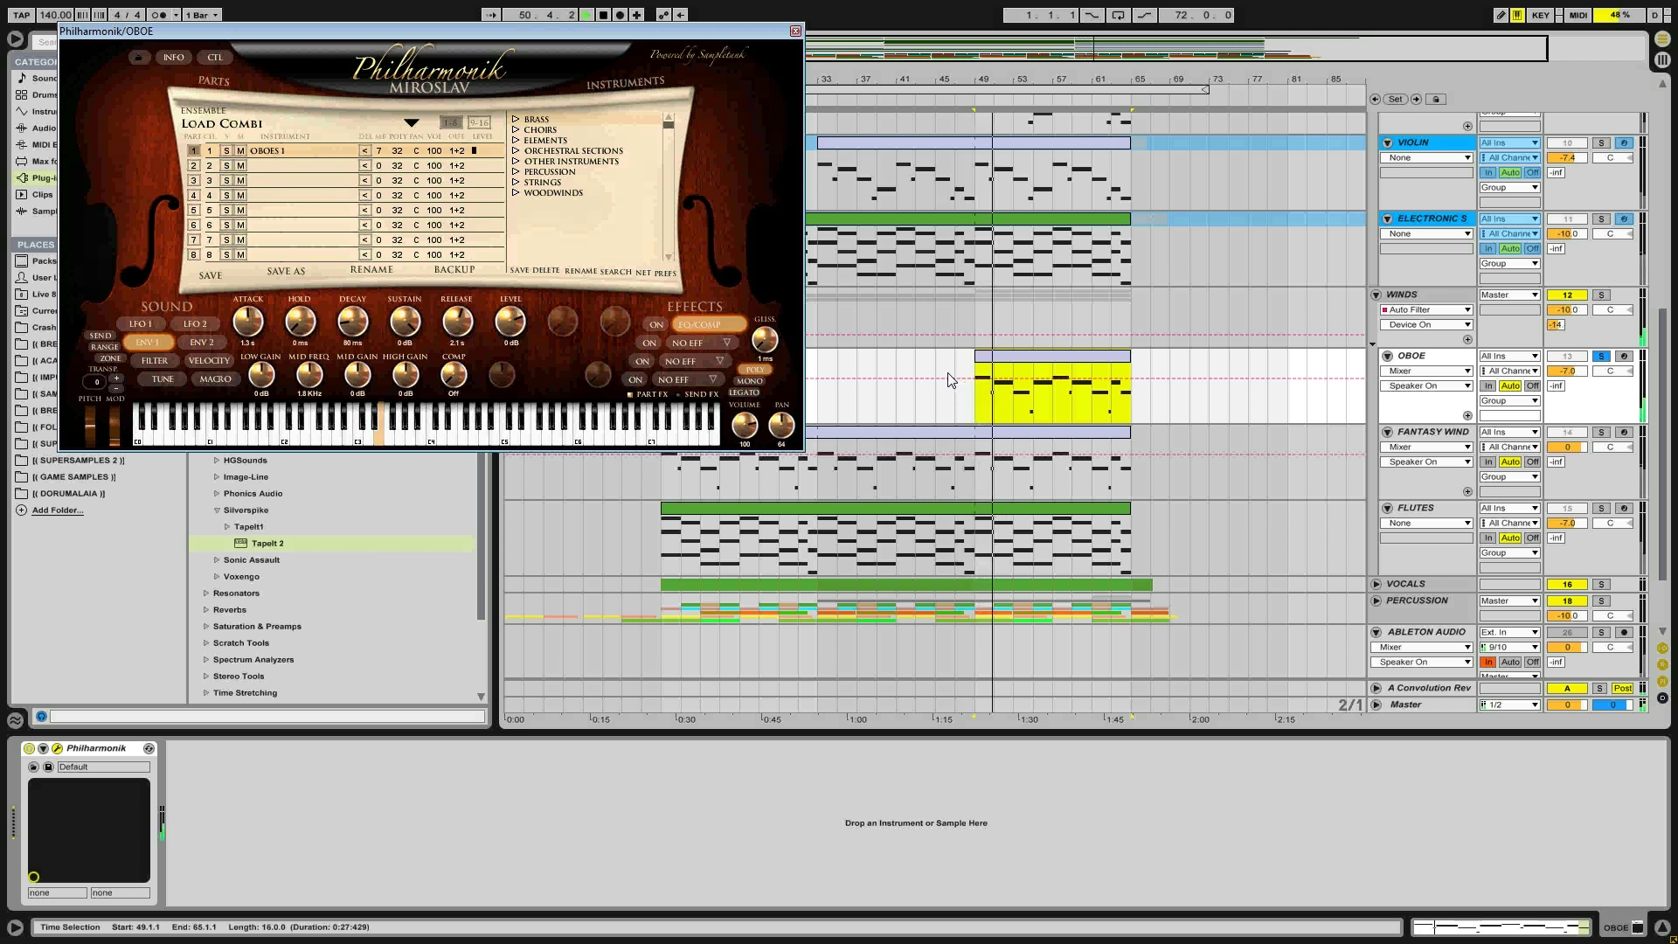
click(795, 30)
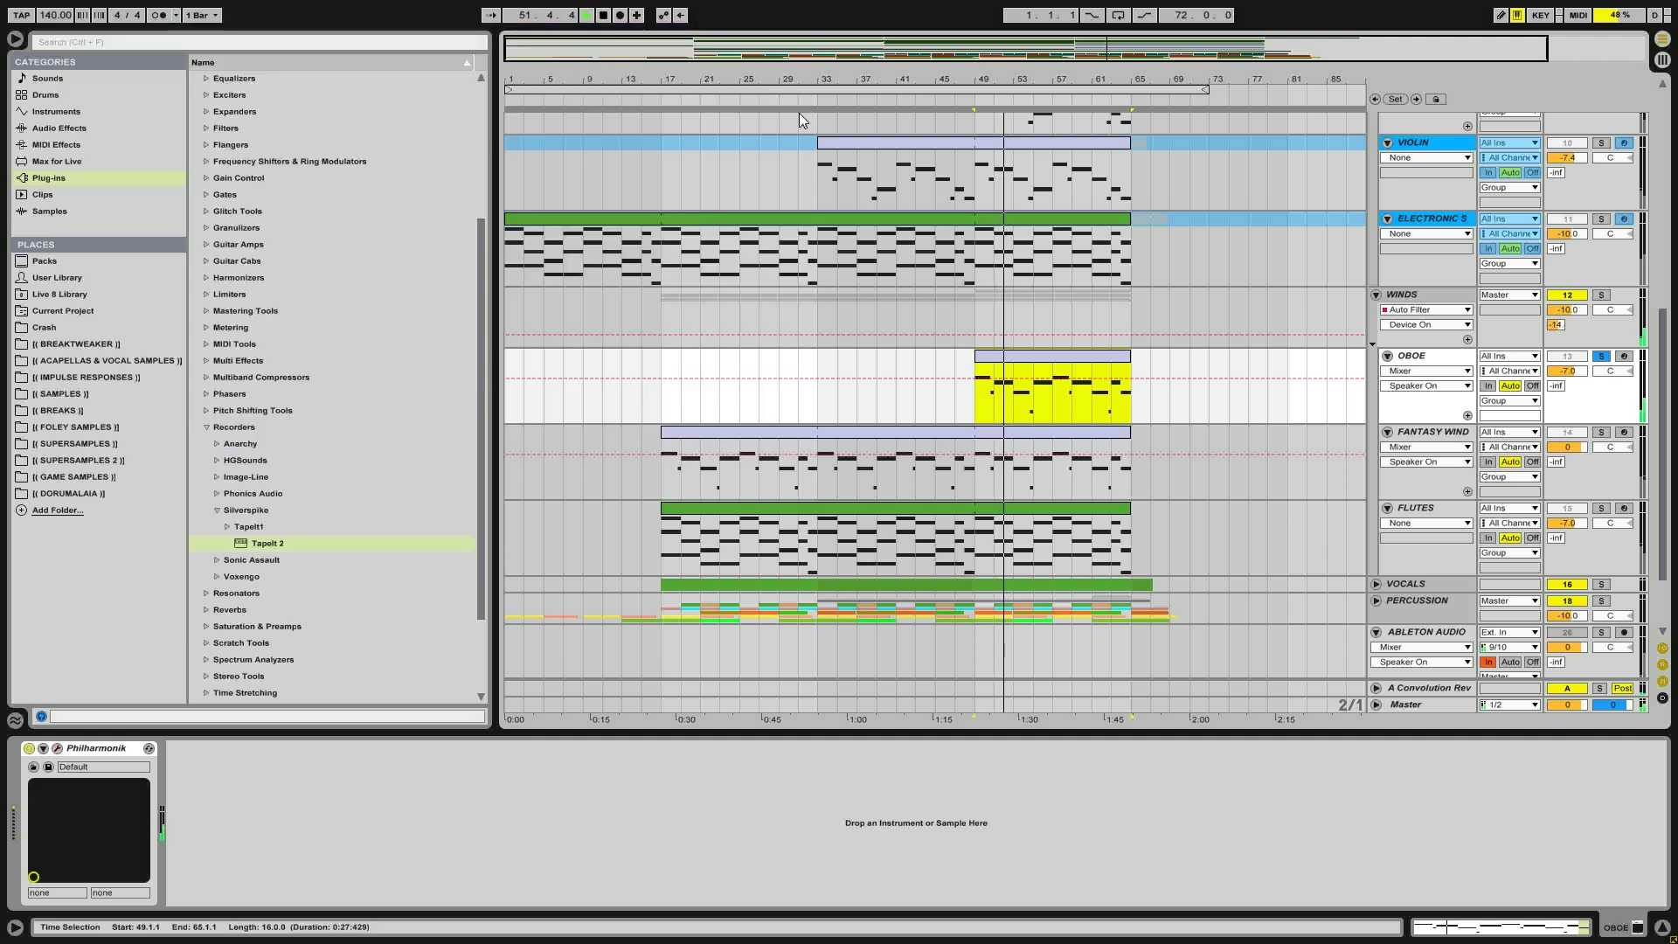
Solo the whole WINDS group and play it from bar 49
click(1601, 296)
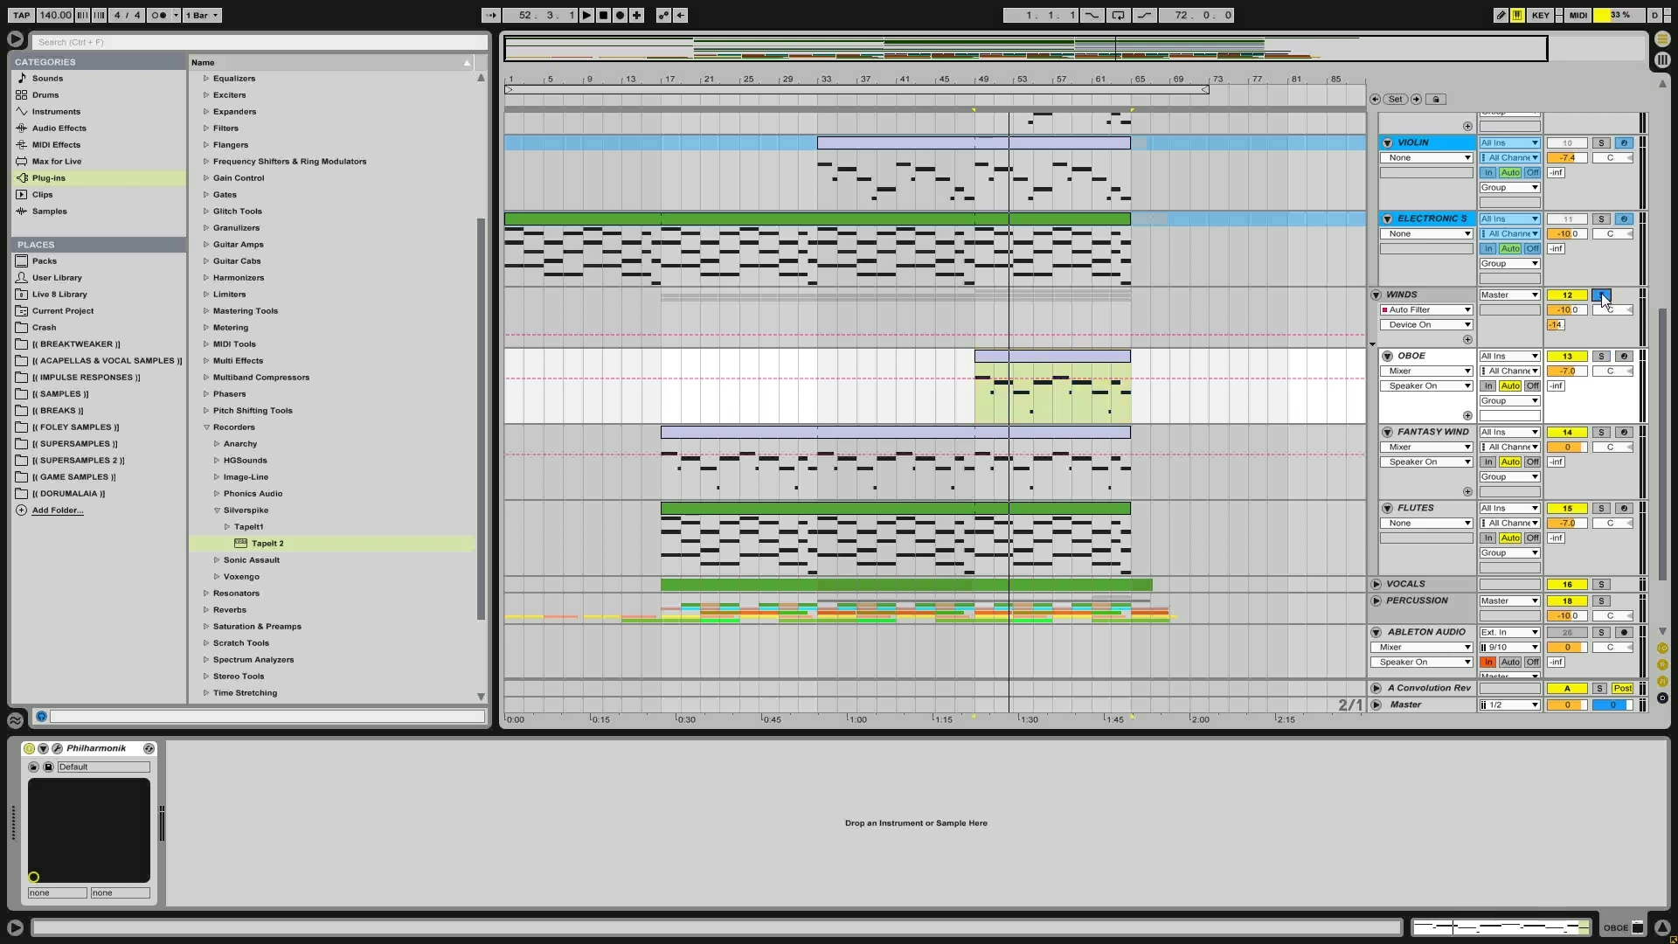
key(space)
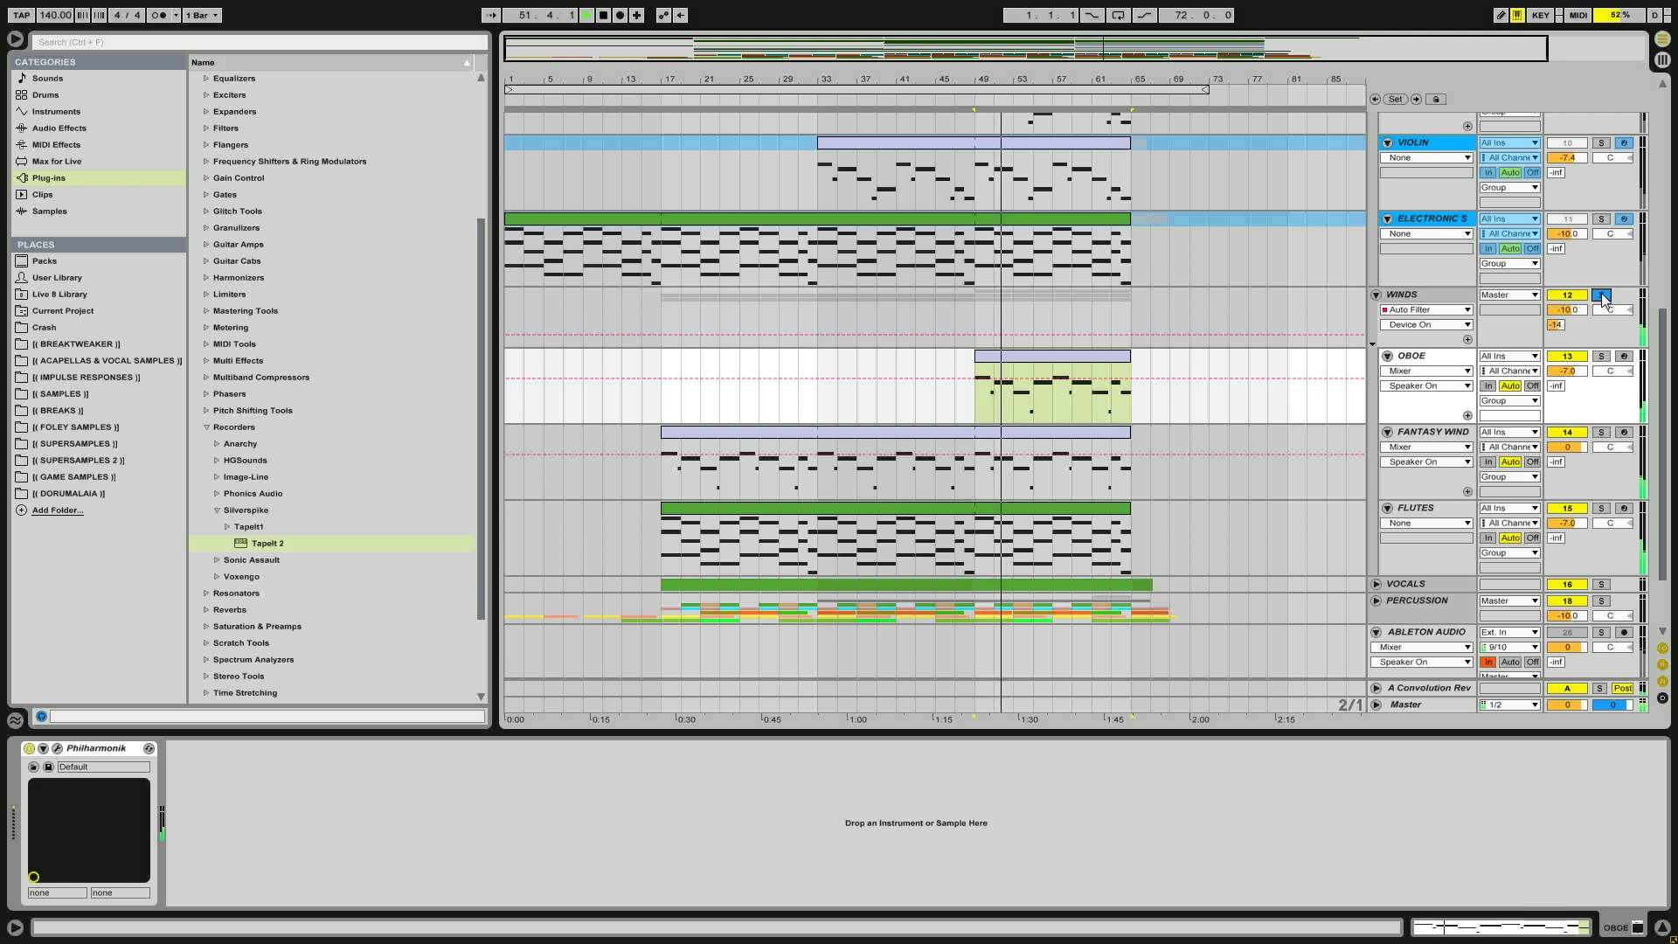
key(space)
Freeze the OBOE, FANTASY WIND and FLUTES tracks together and collapse the WINDS group
click(1423, 355)
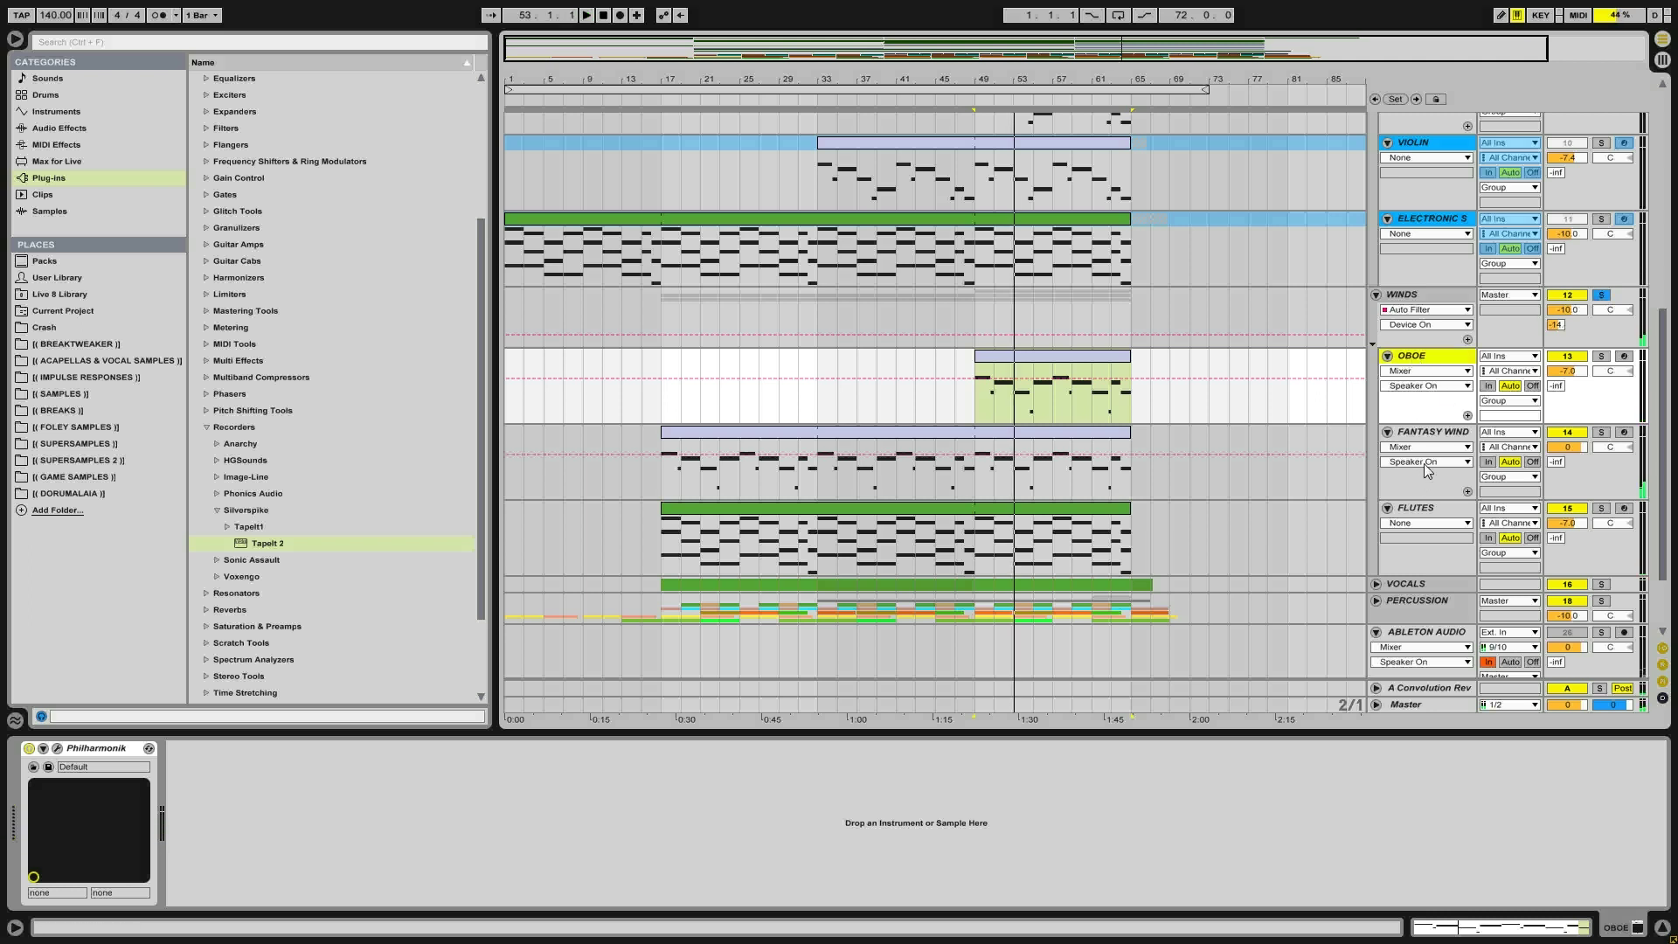
shift+click(1438, 516)
right_click(1437, 514)
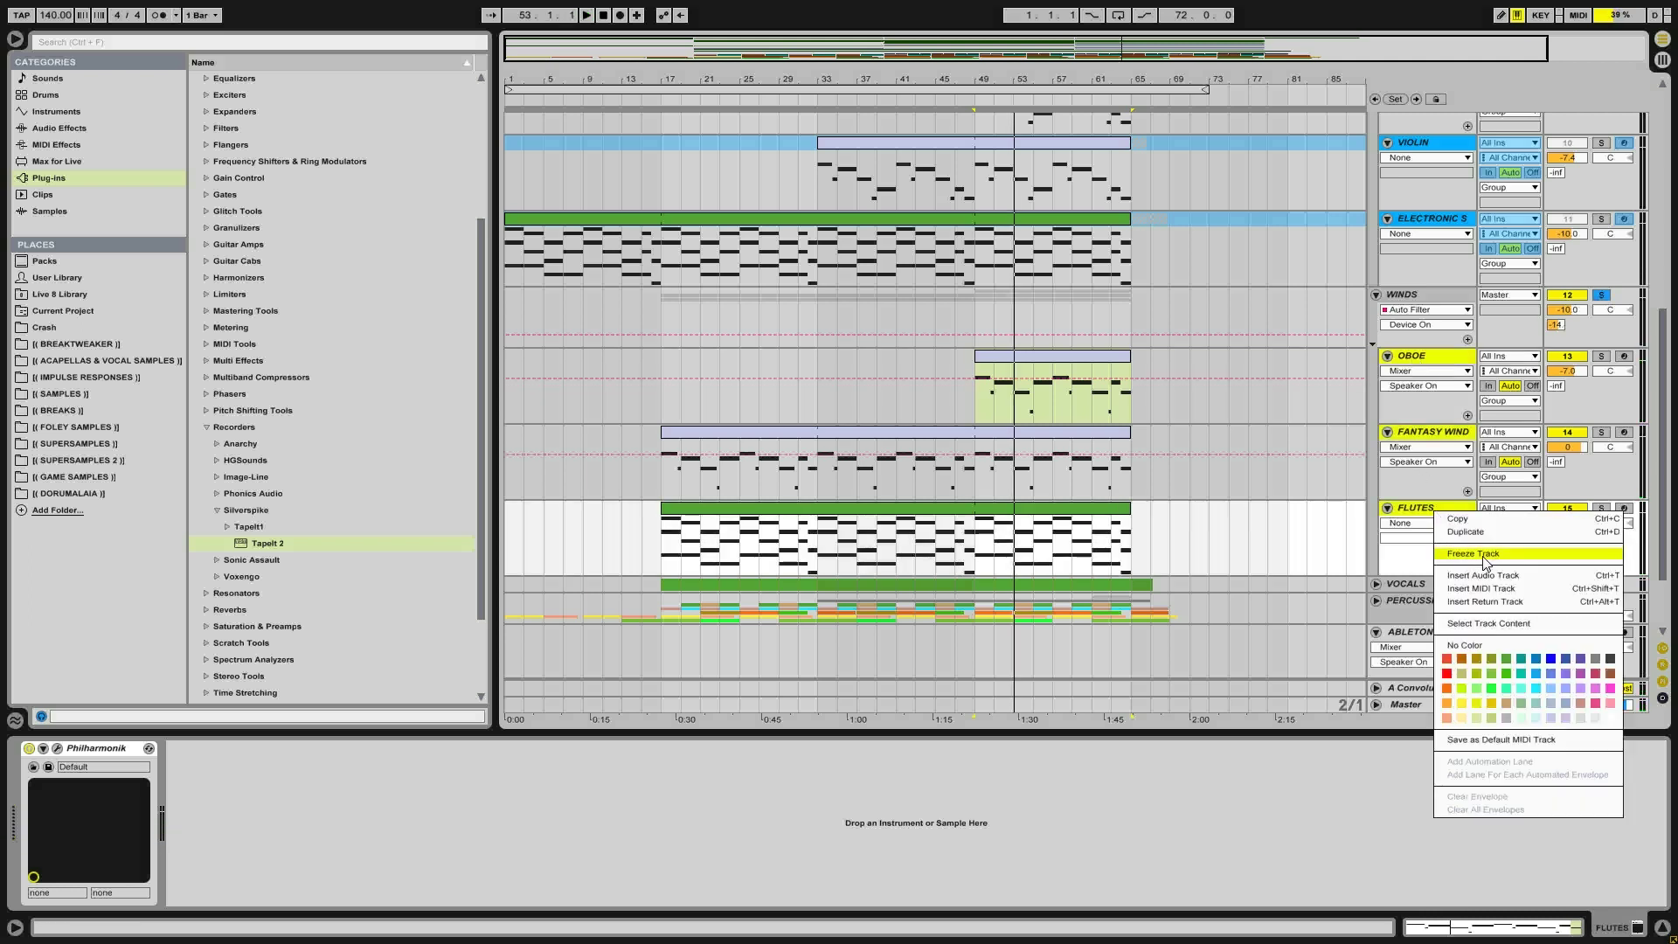
click(1483, 554)
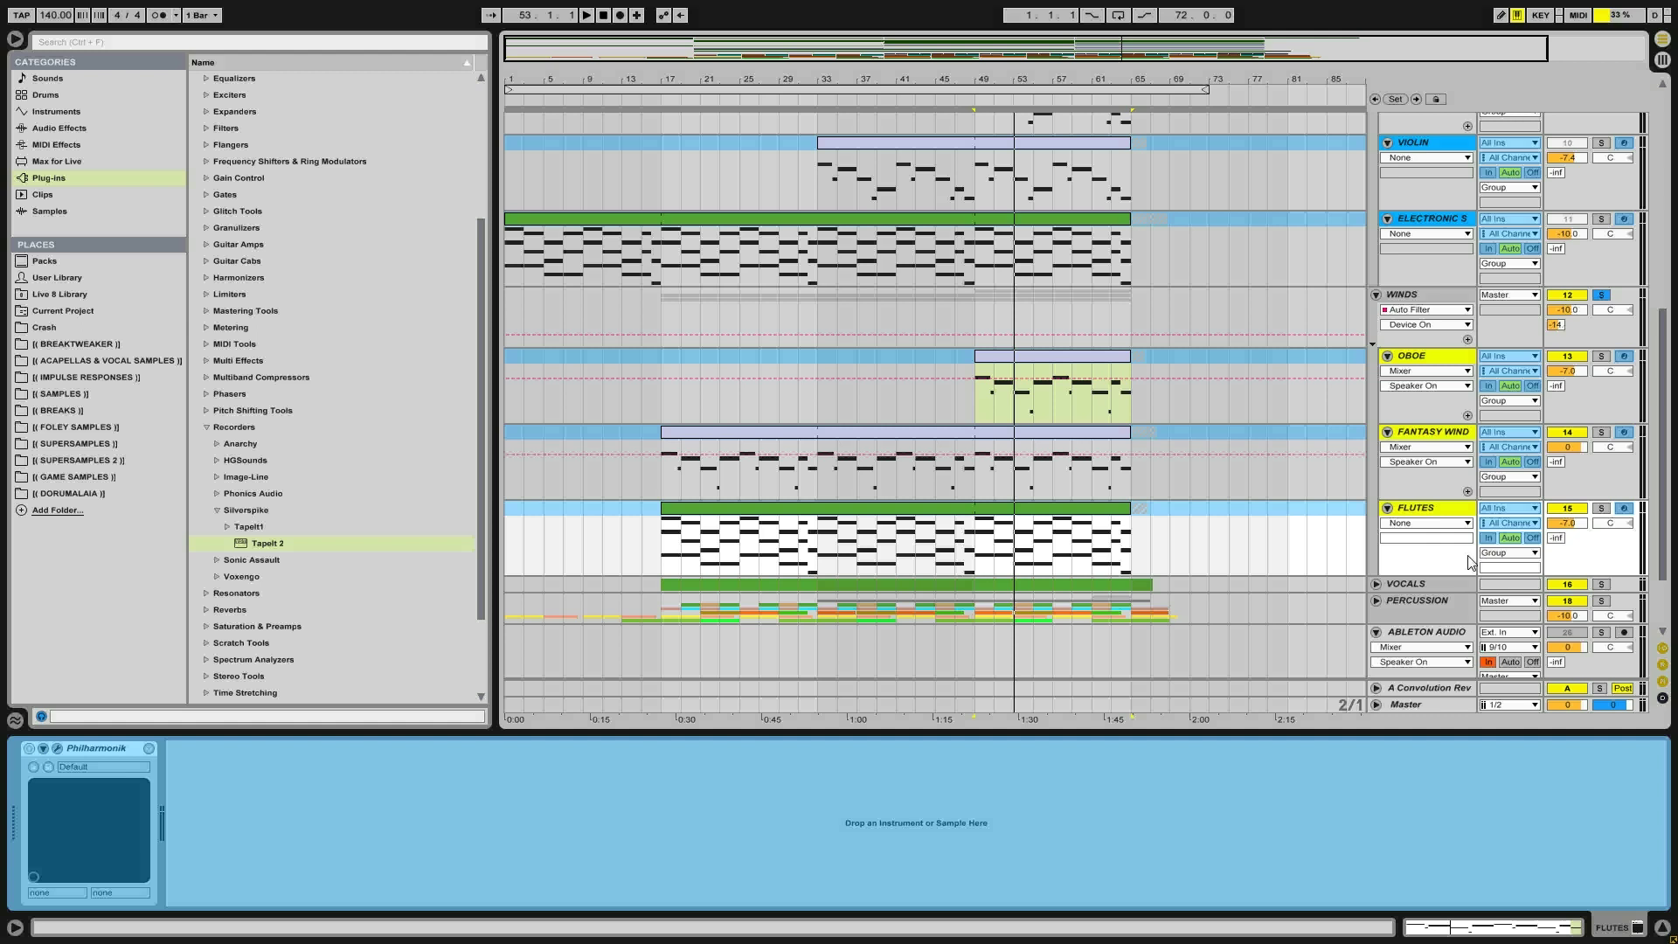
click(1377, 298)
Collapse the STRINGS group and clear the solo on the WINDS group
scroll(1380, 390, up, 10)
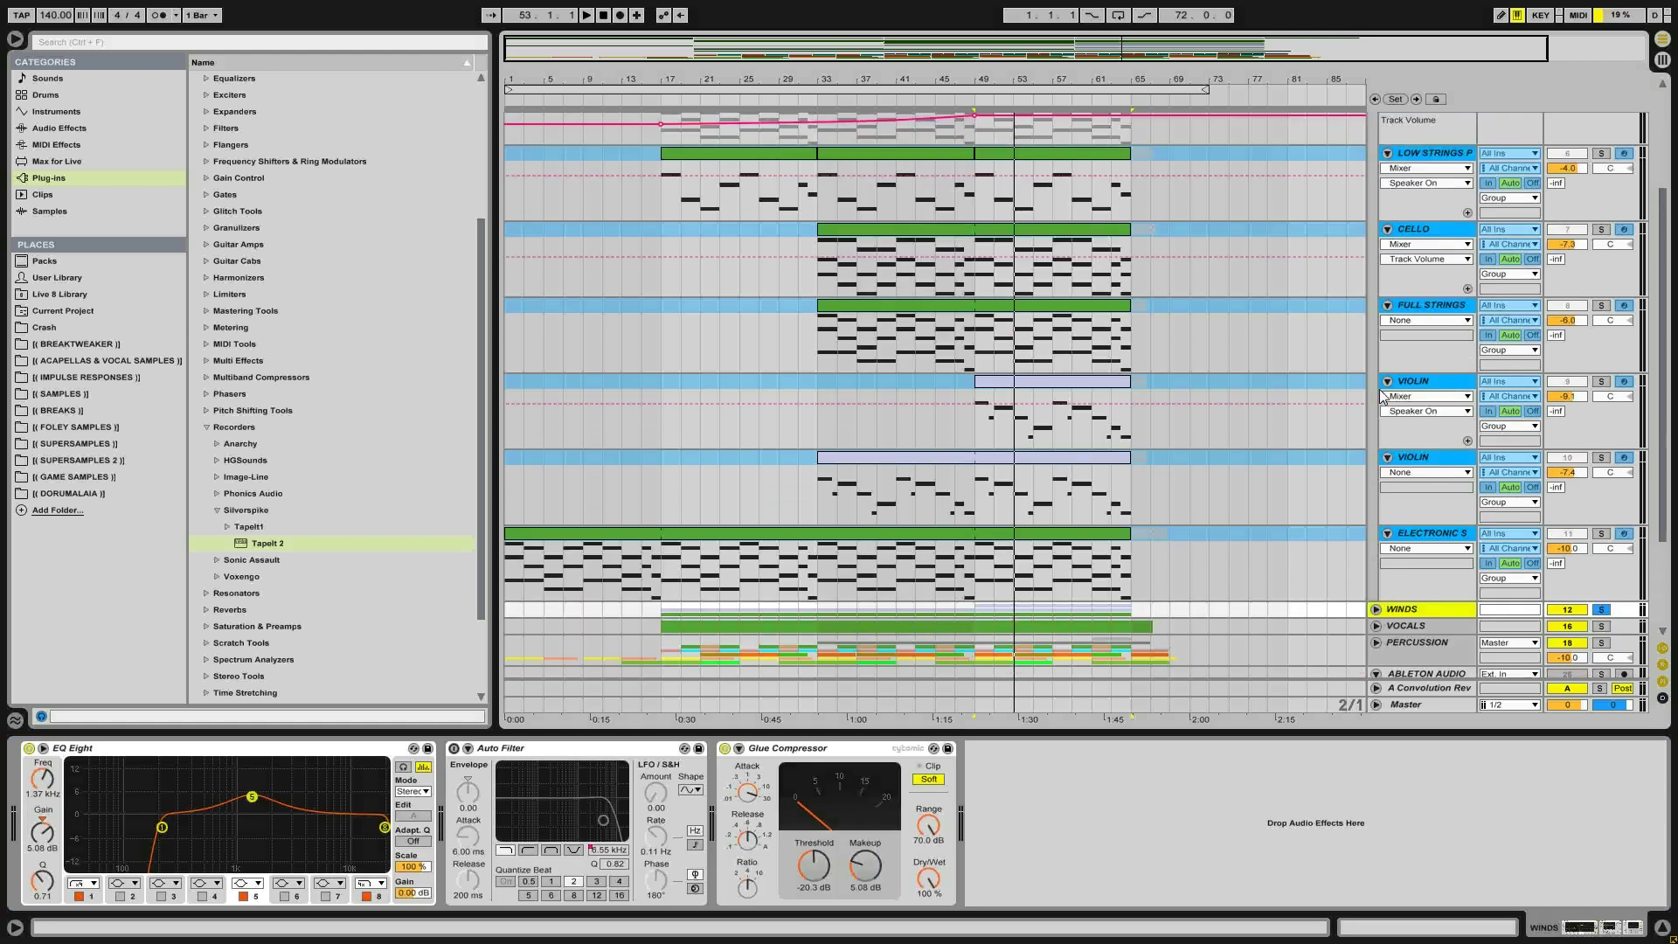
scroll(1378, 134, up, 3)
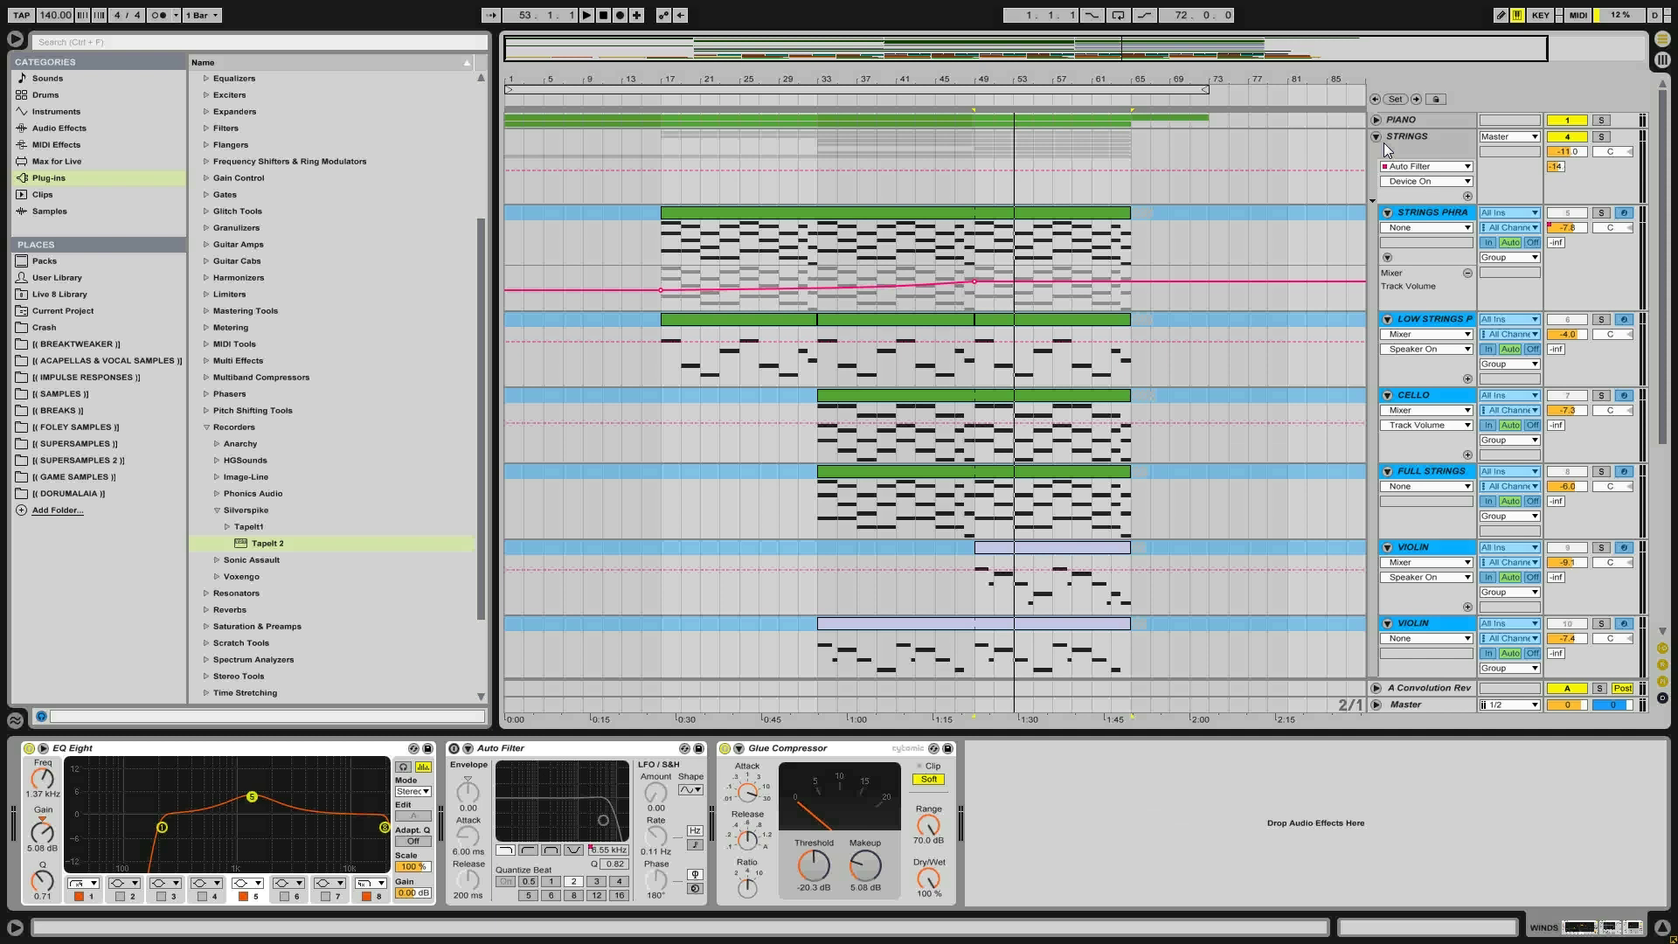
click(1380, 143)
click(1602, 169)
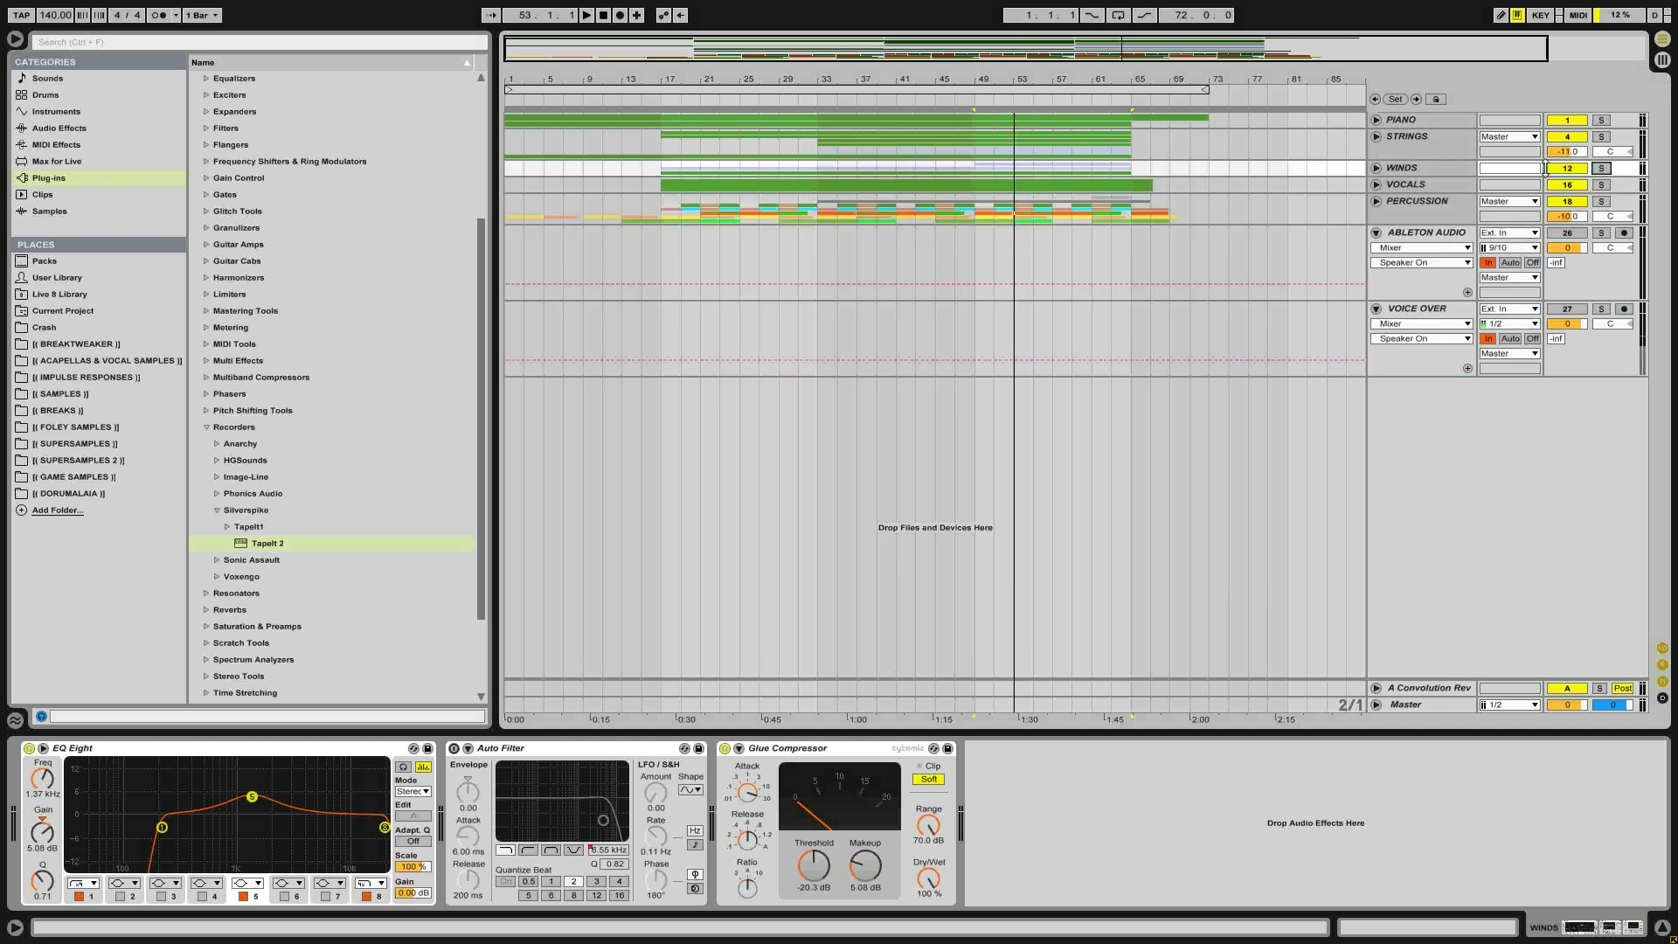
Set the insert marker to bar 1, and expand the PIANO group to check its automation lane before collapsing it again
click(1395, 187)
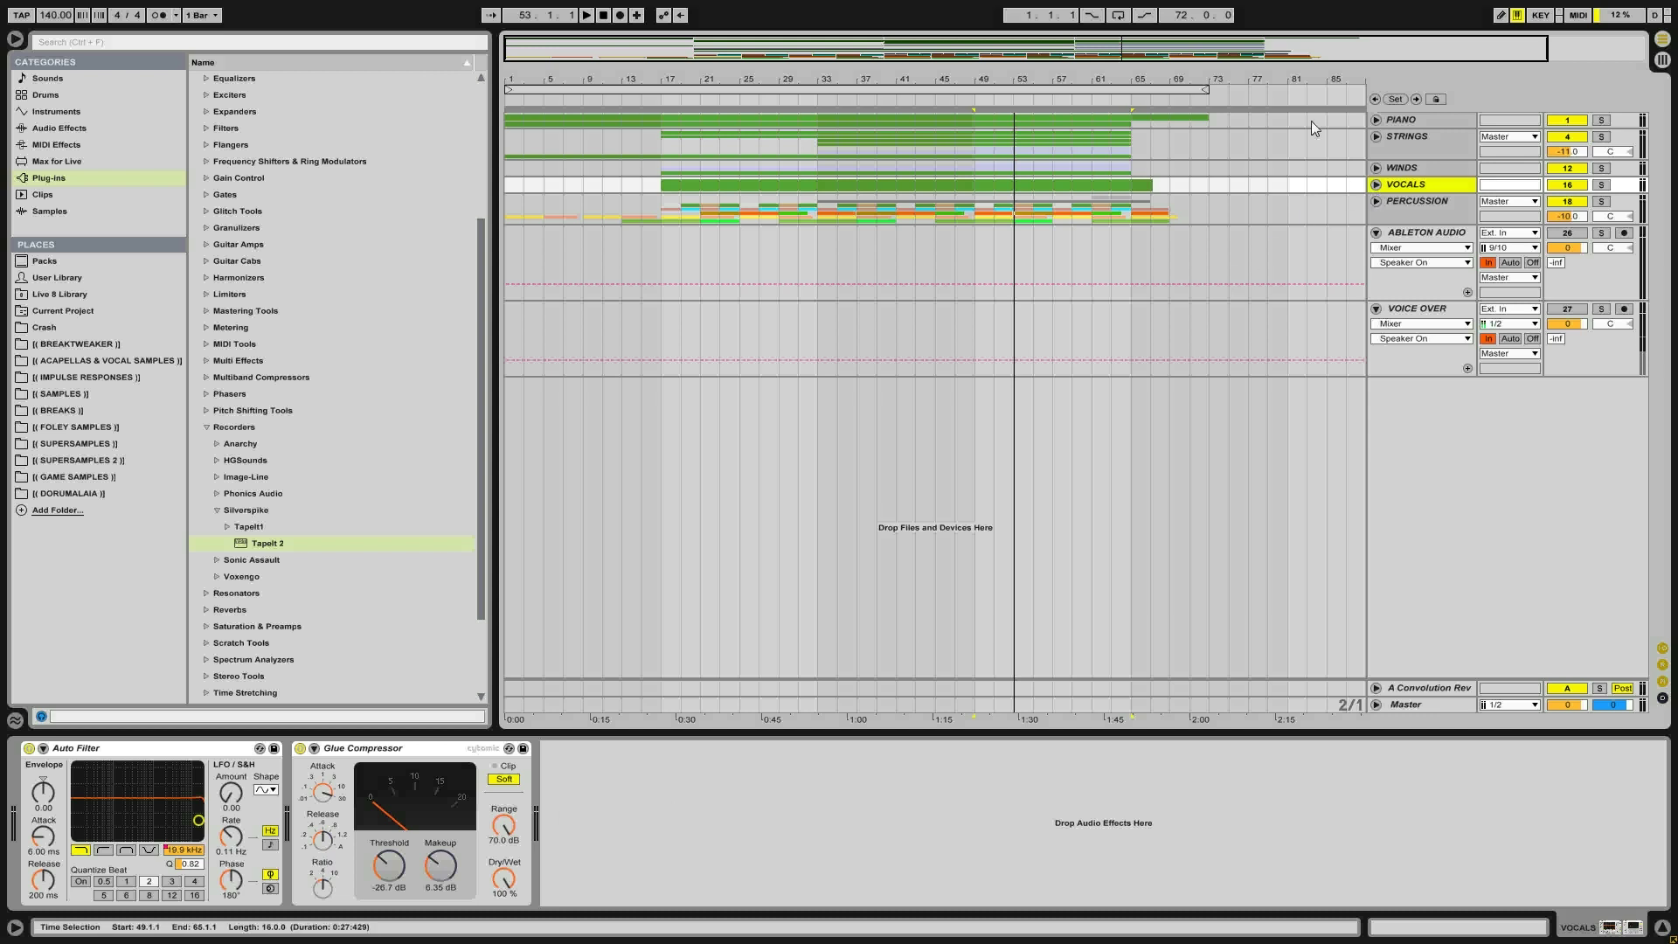
click(512, 131)
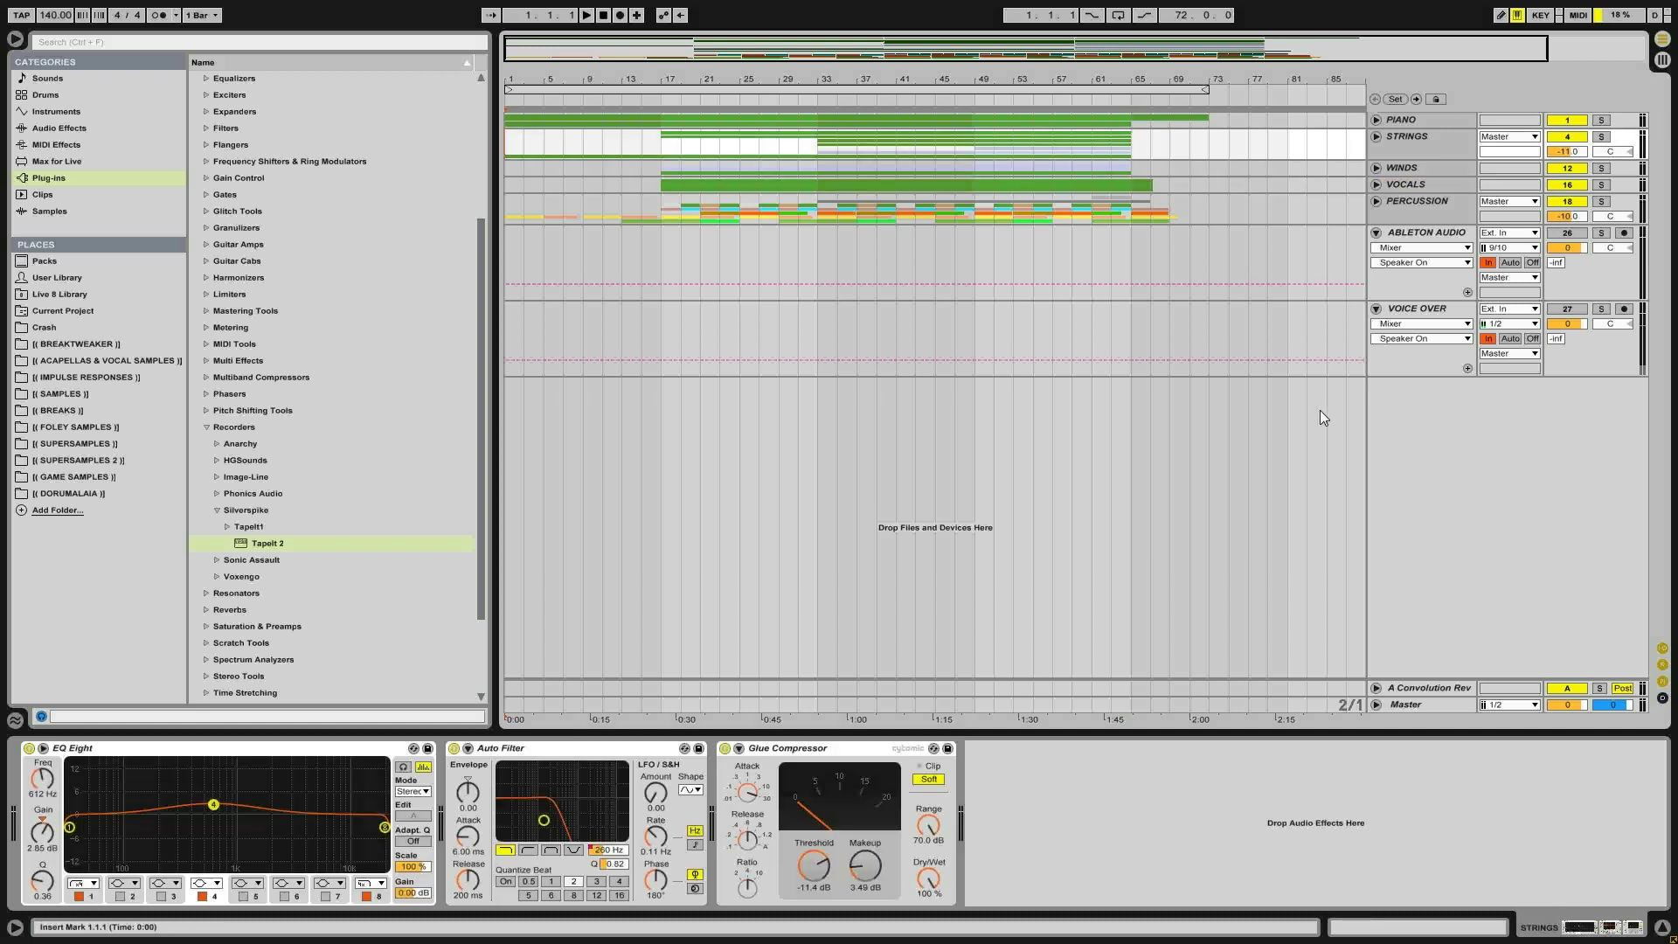
click(1378, 120)
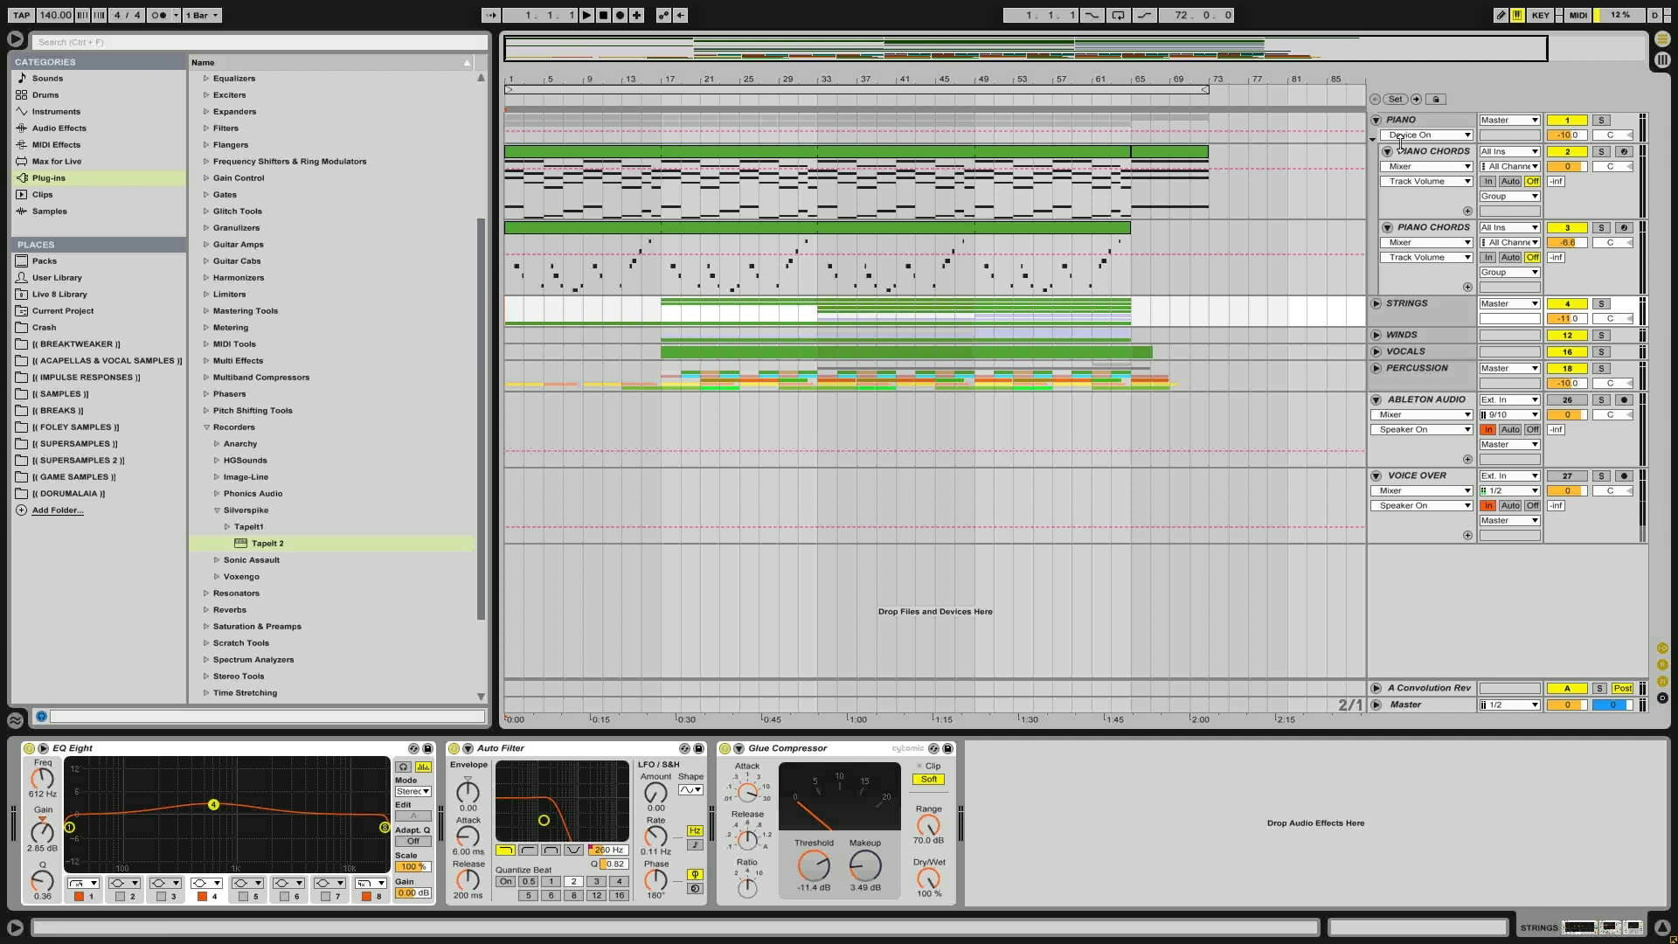
drag(1402, 141, 1401, 186)
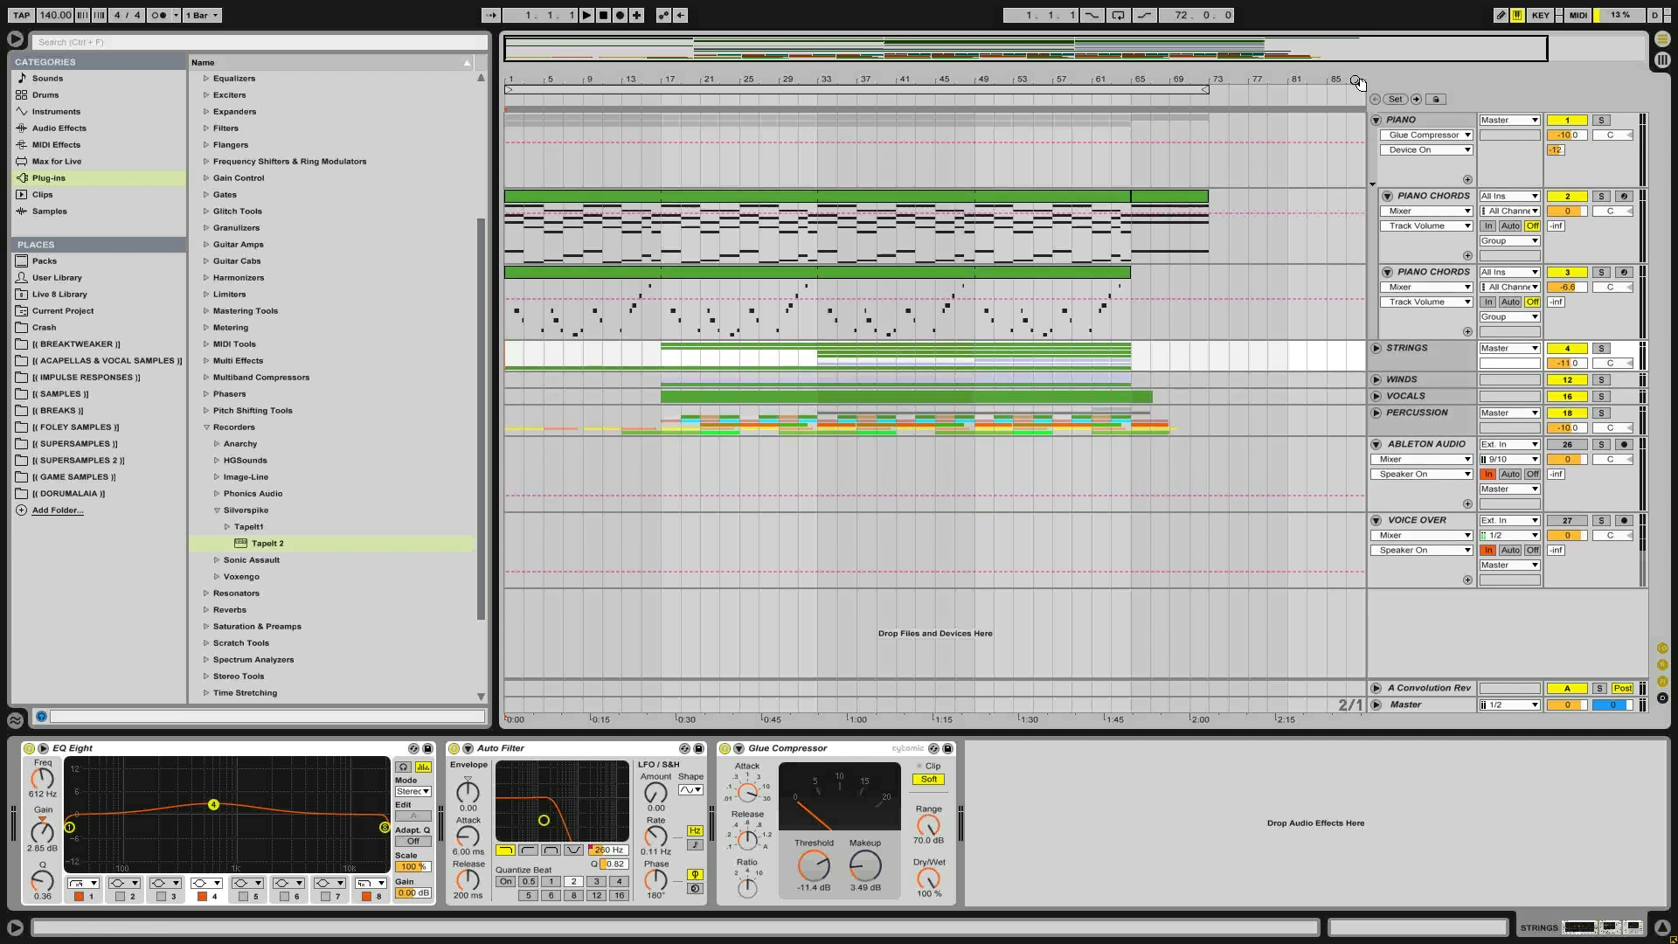
click(1378, 119)
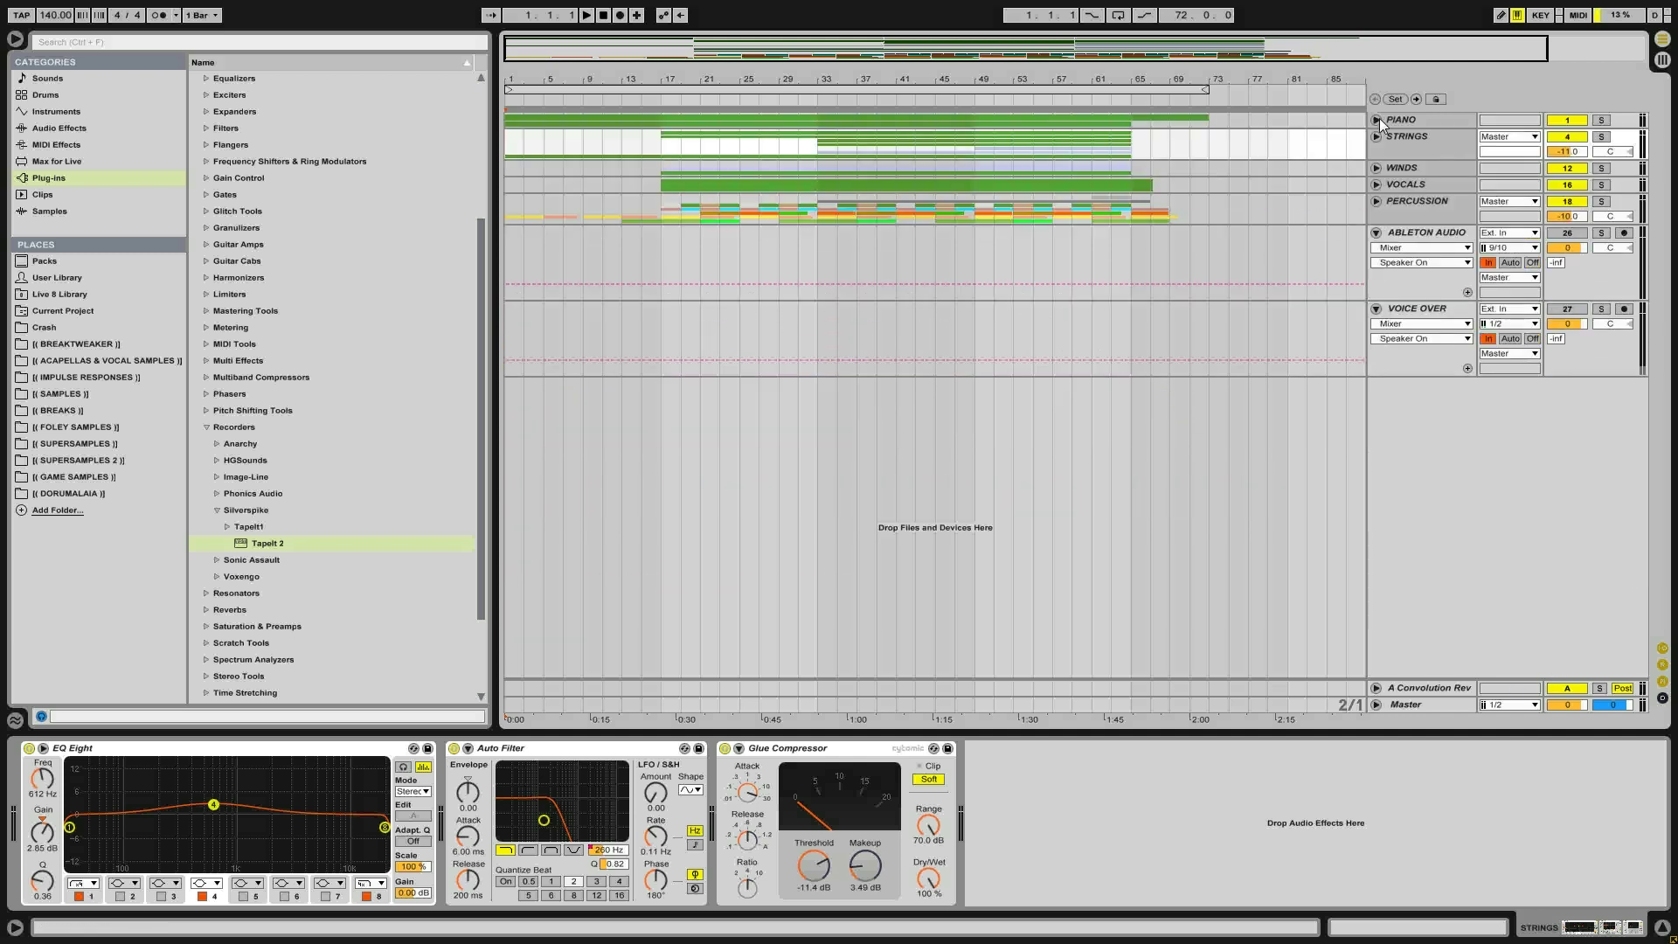
Solo the A Convolution Reverb return and listen to it from bars 1, 17, 33 and 49
click(1422, 690)
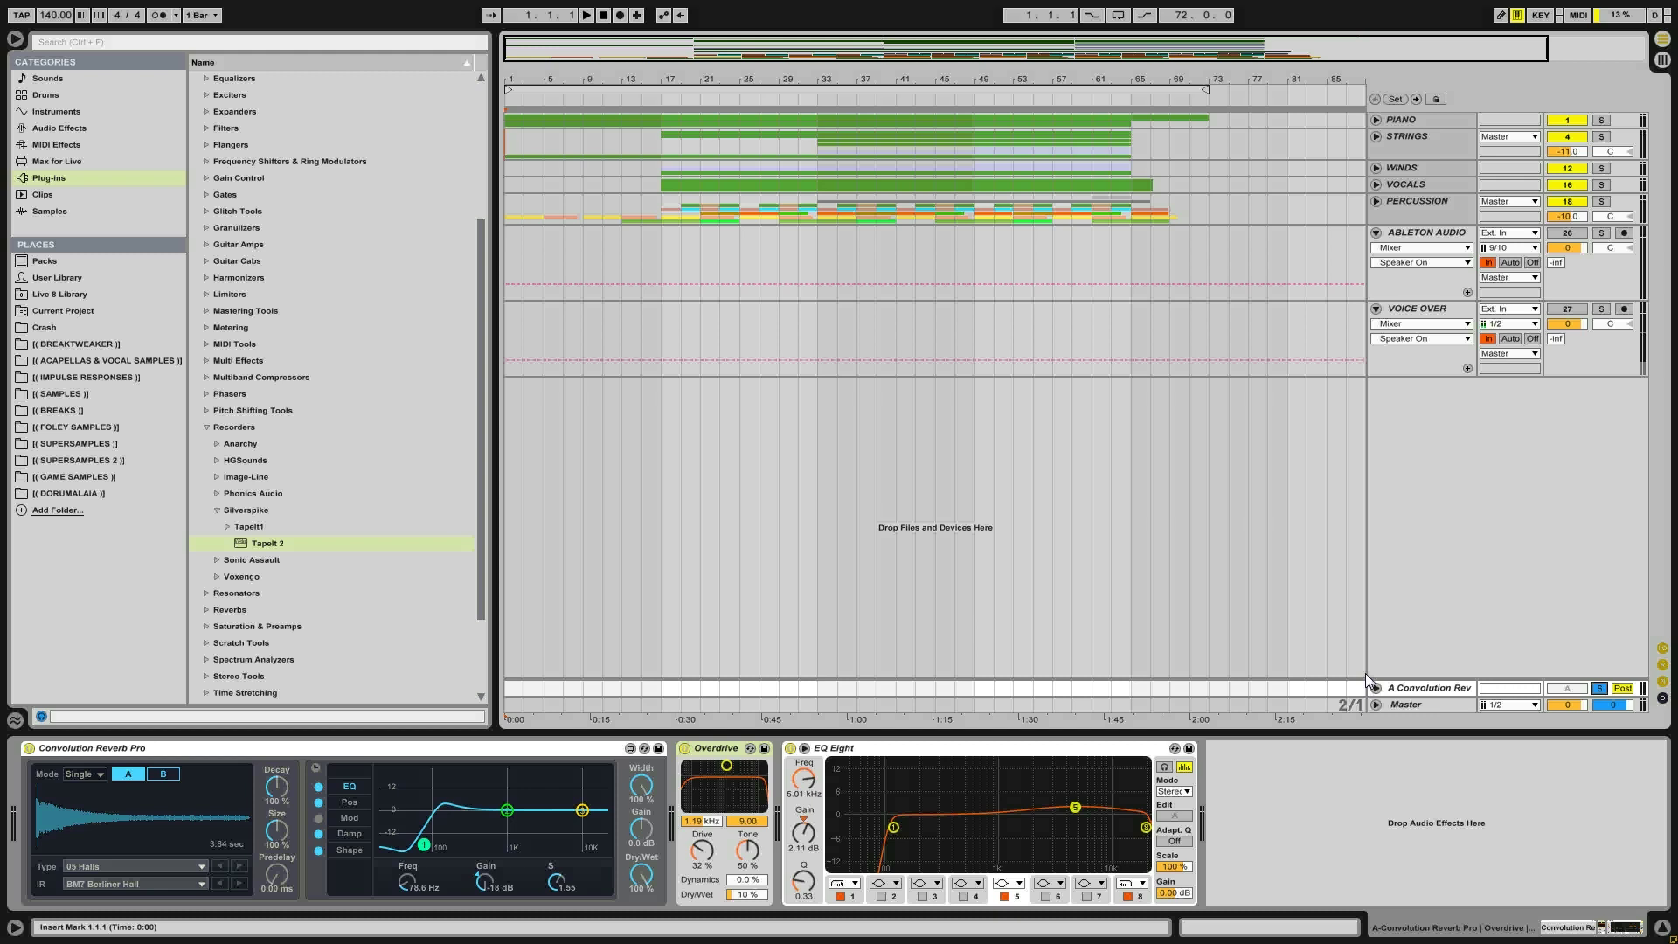
key(space)
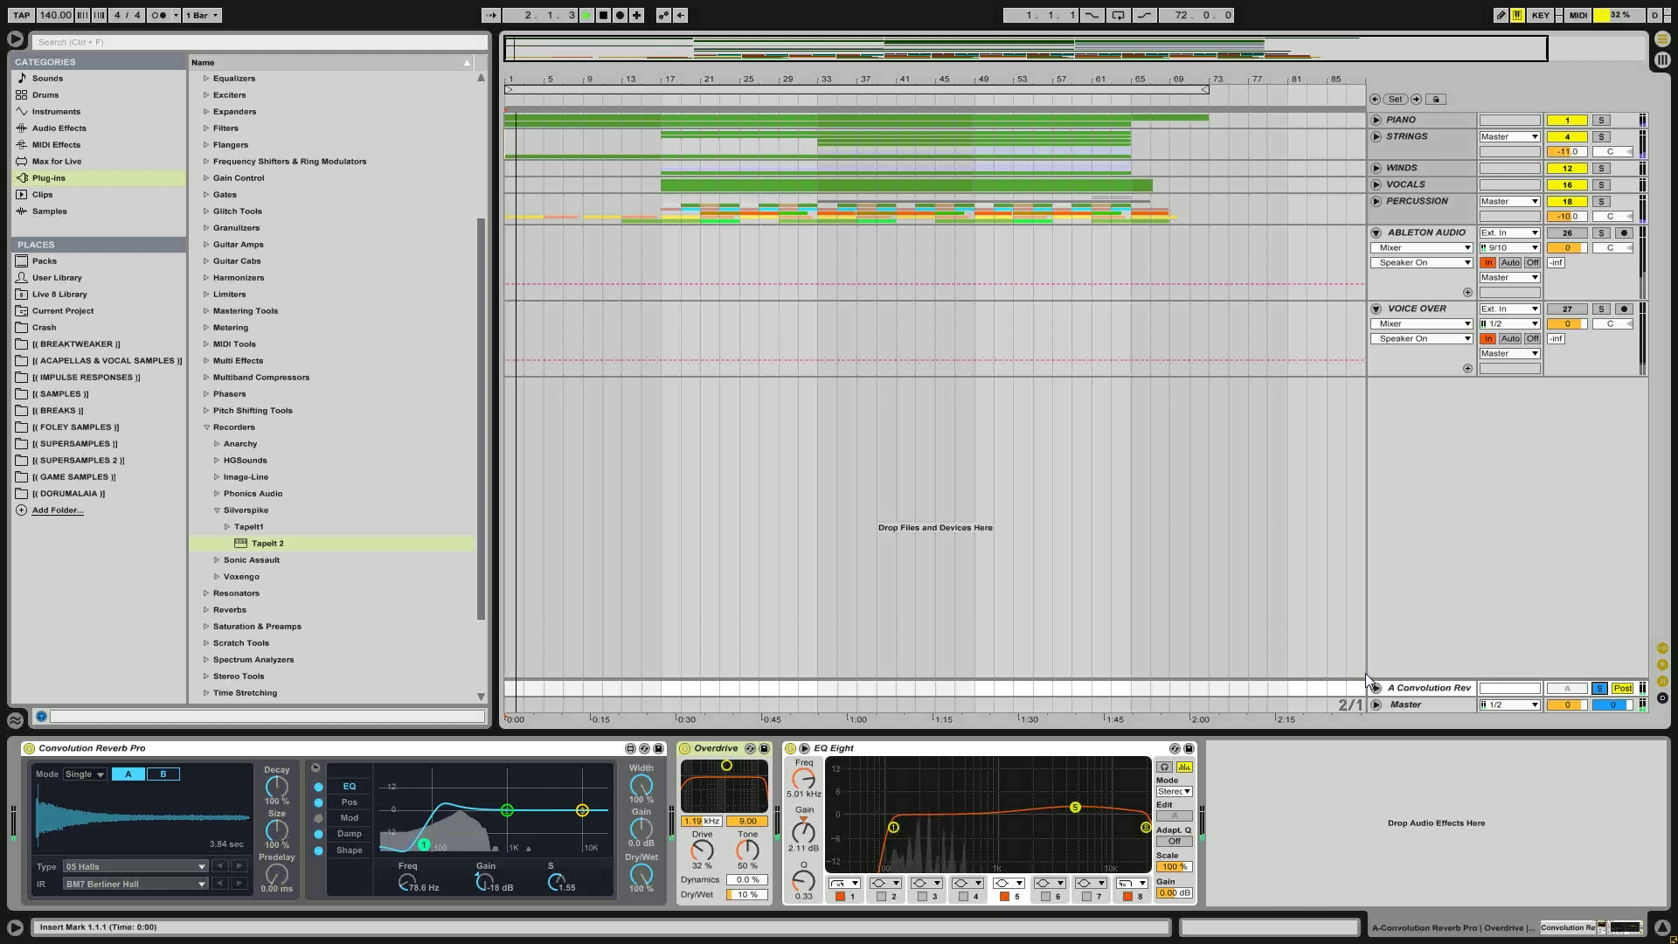
click(664, 116)
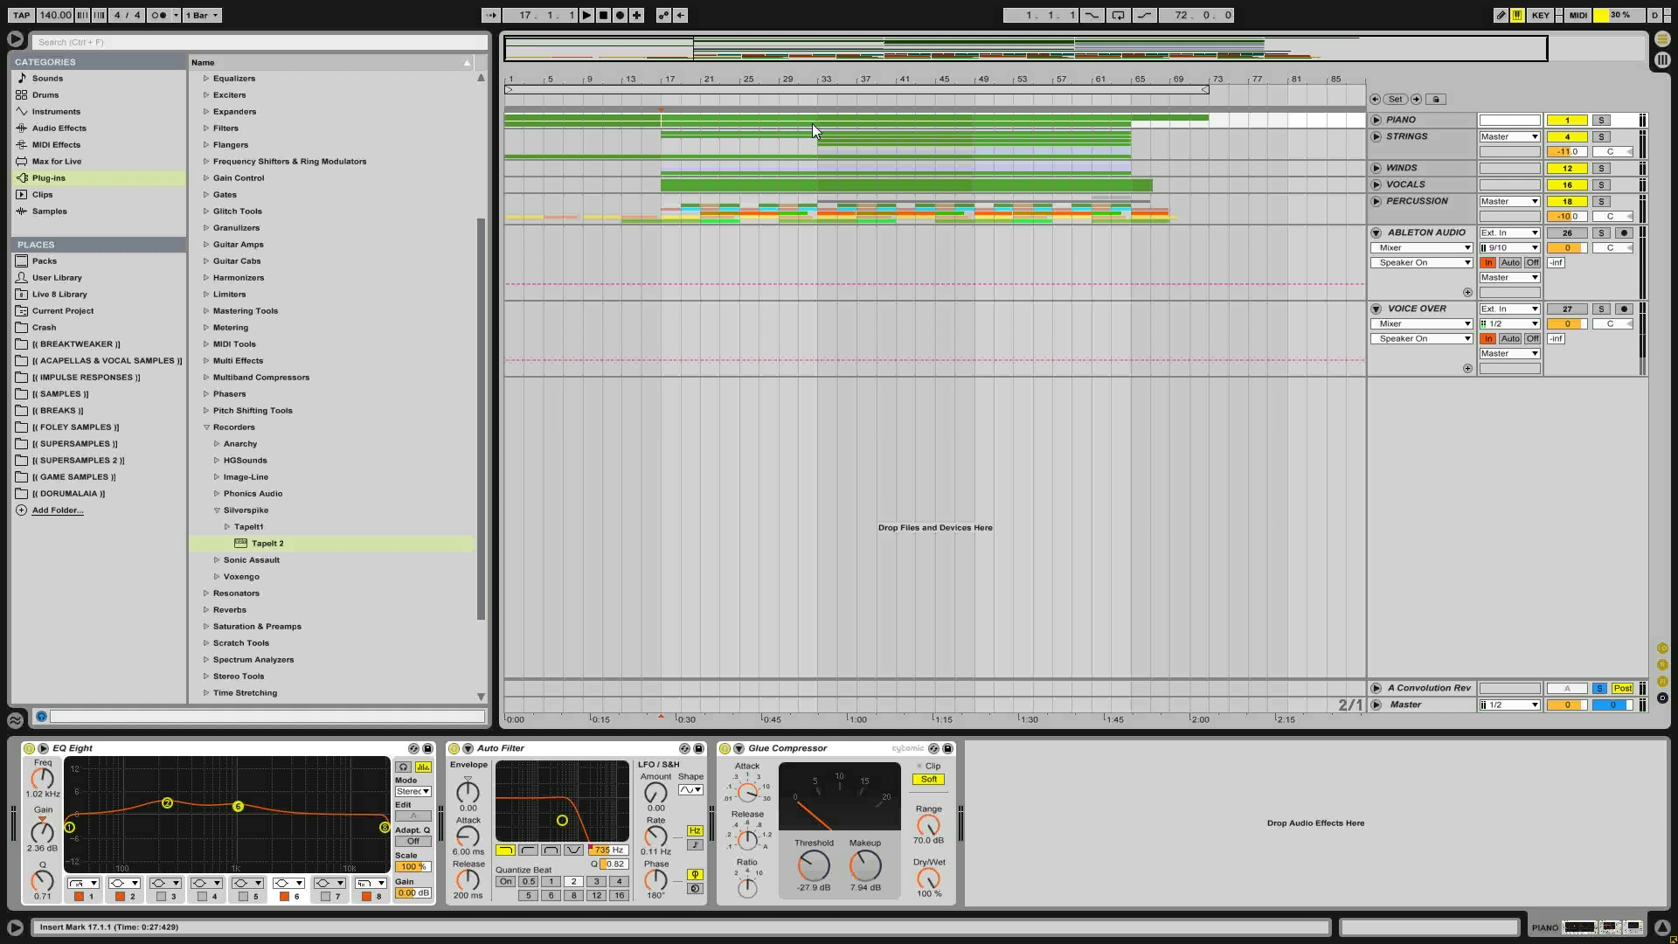
key(space)
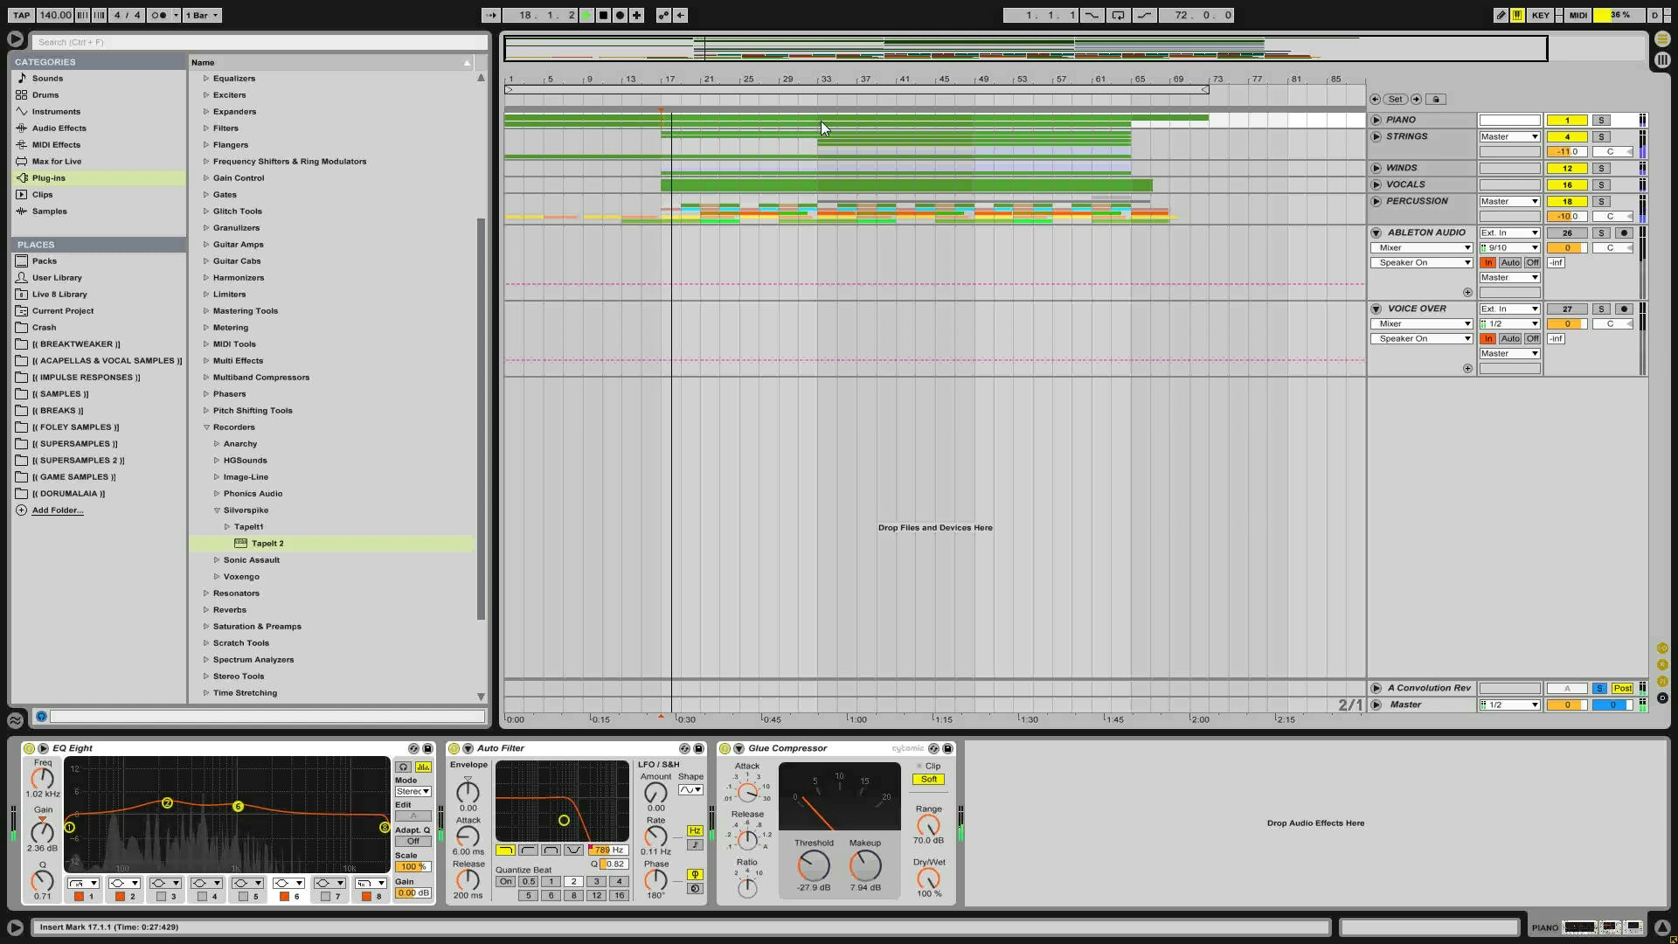
click(820, 119)
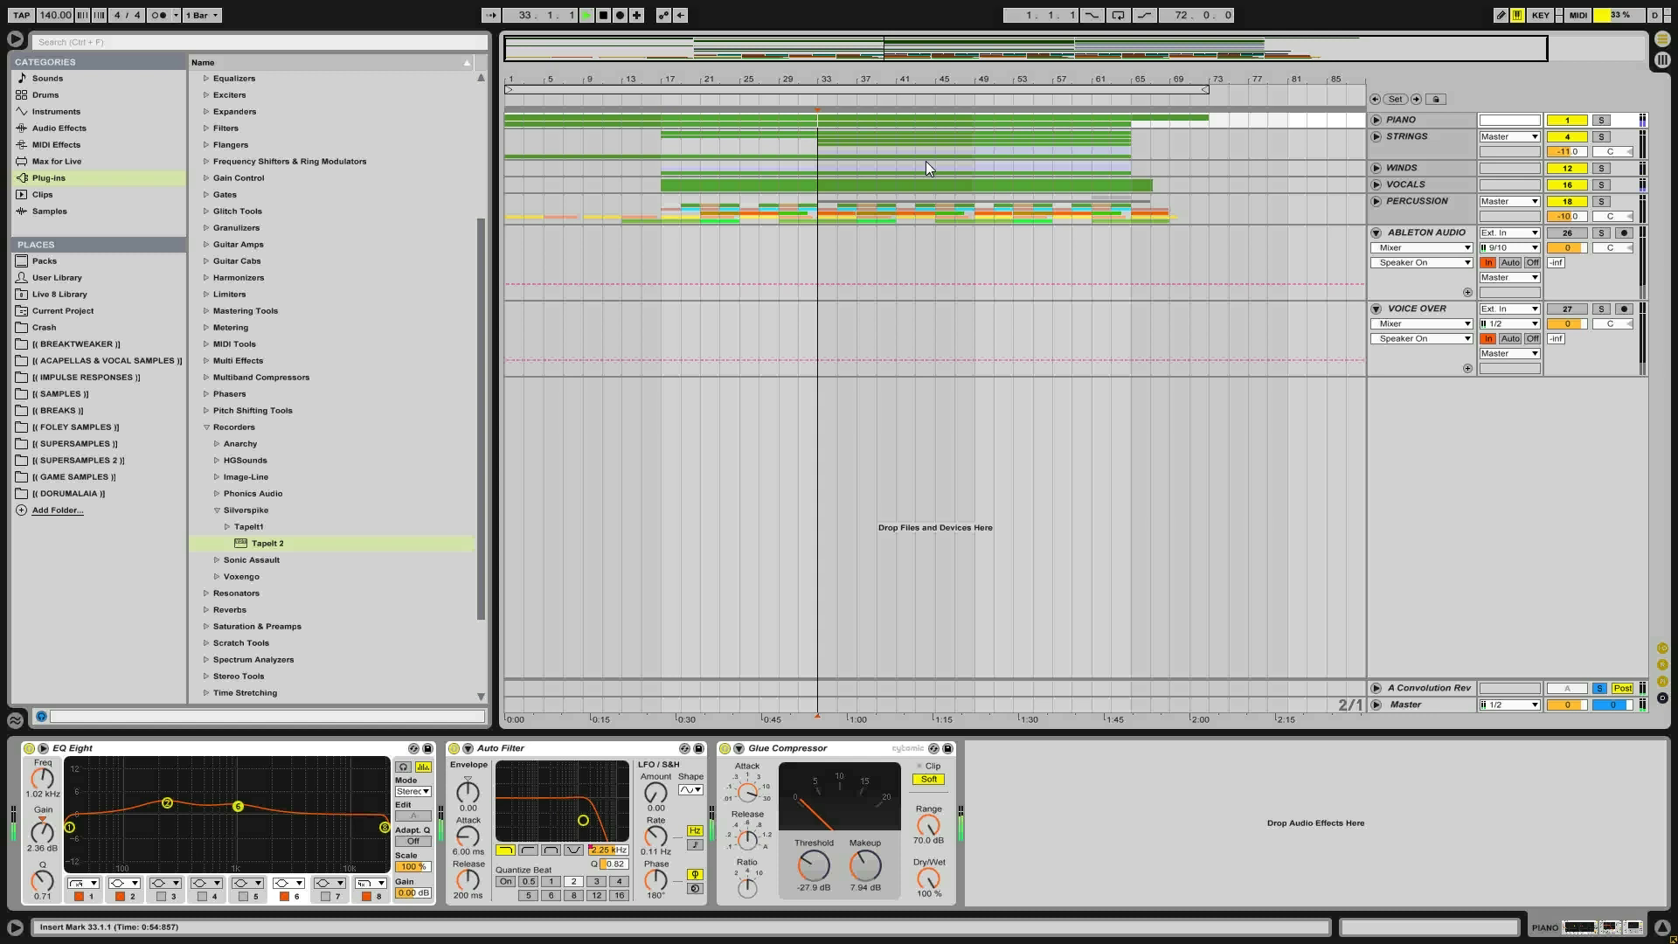
click(981, 124)
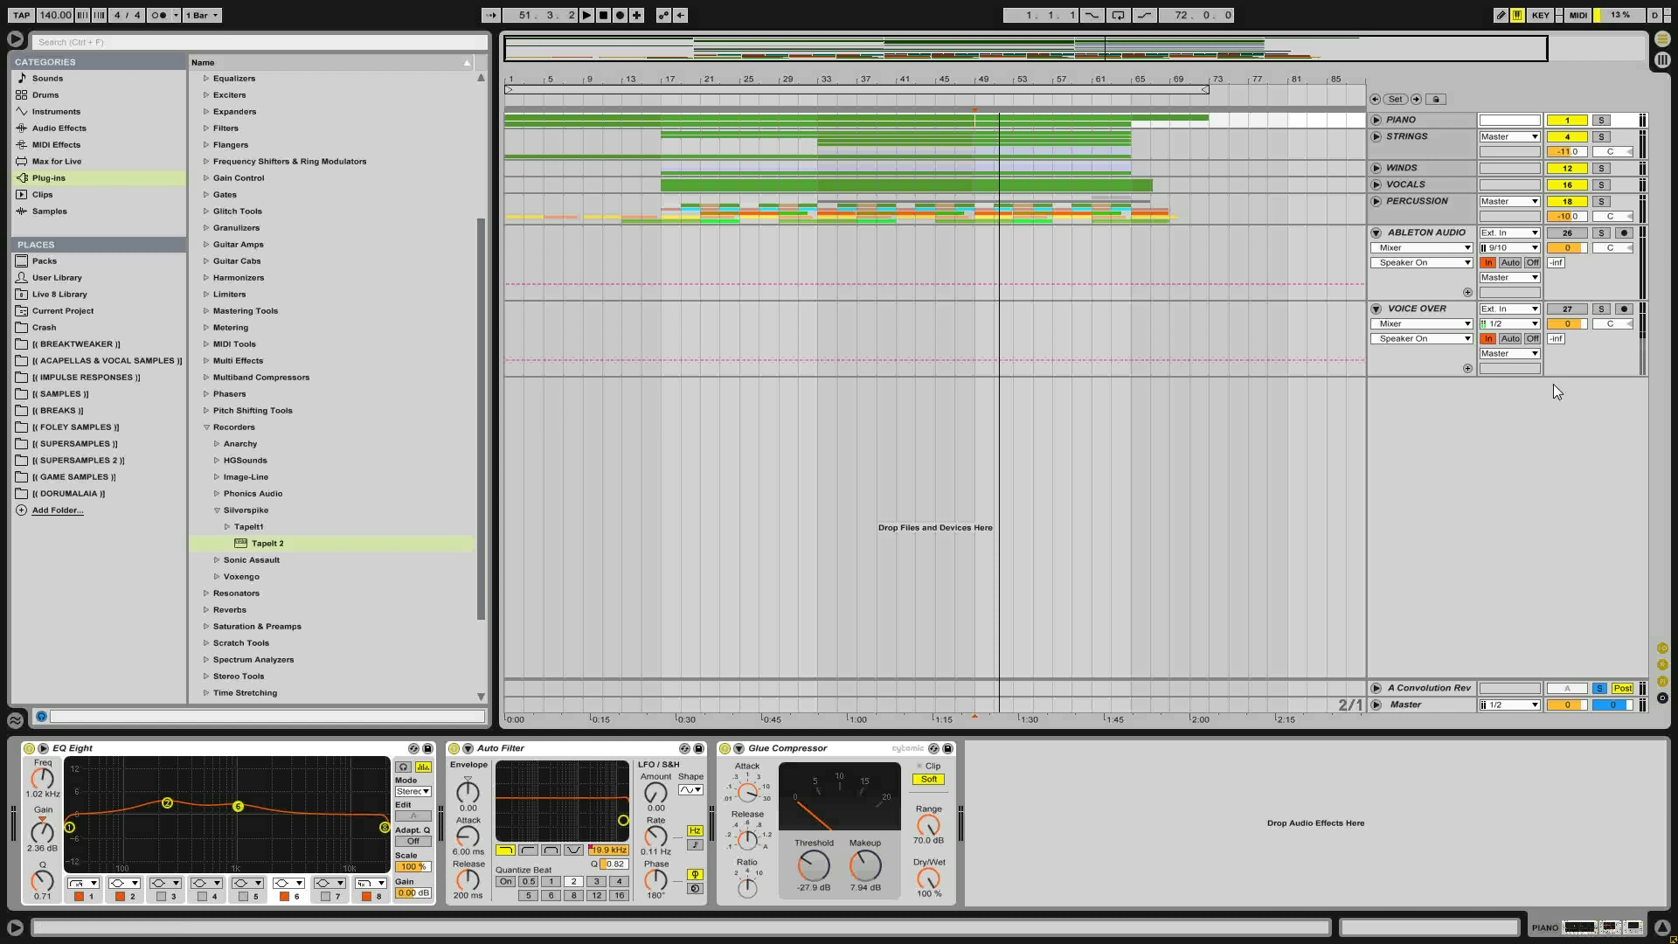
Select and expand the A Convolution Reverb return, and examine the EQ section of its Convolution Reverb Pro device
click(1433, 686)
click(1377, 688)
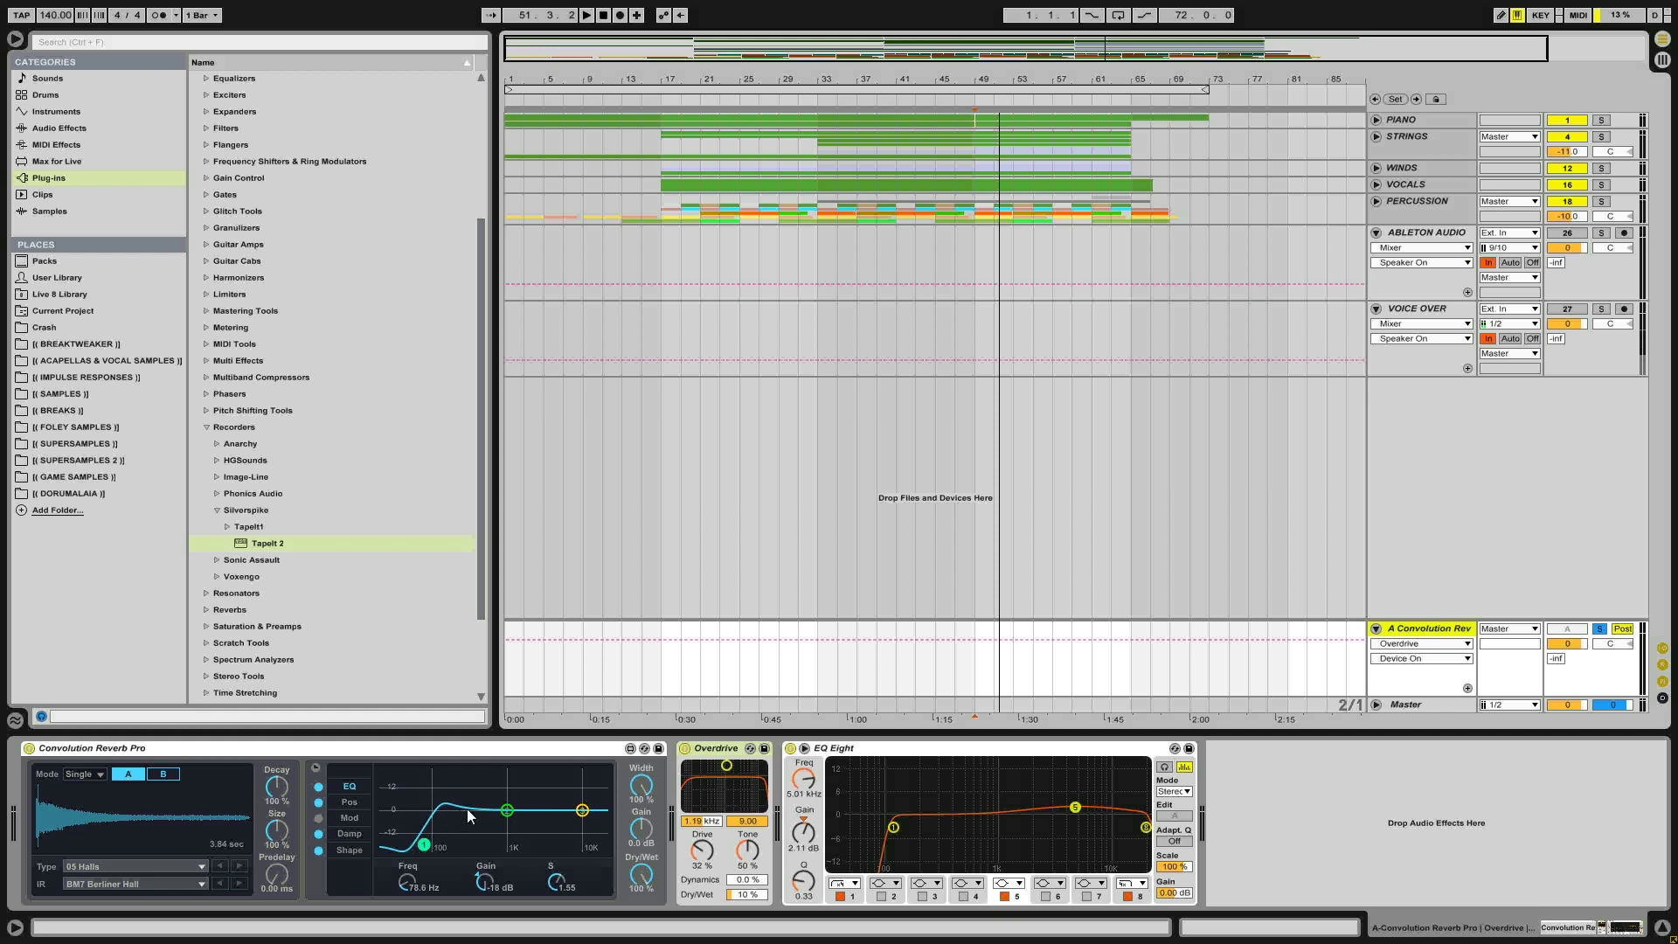
click(418, 858)
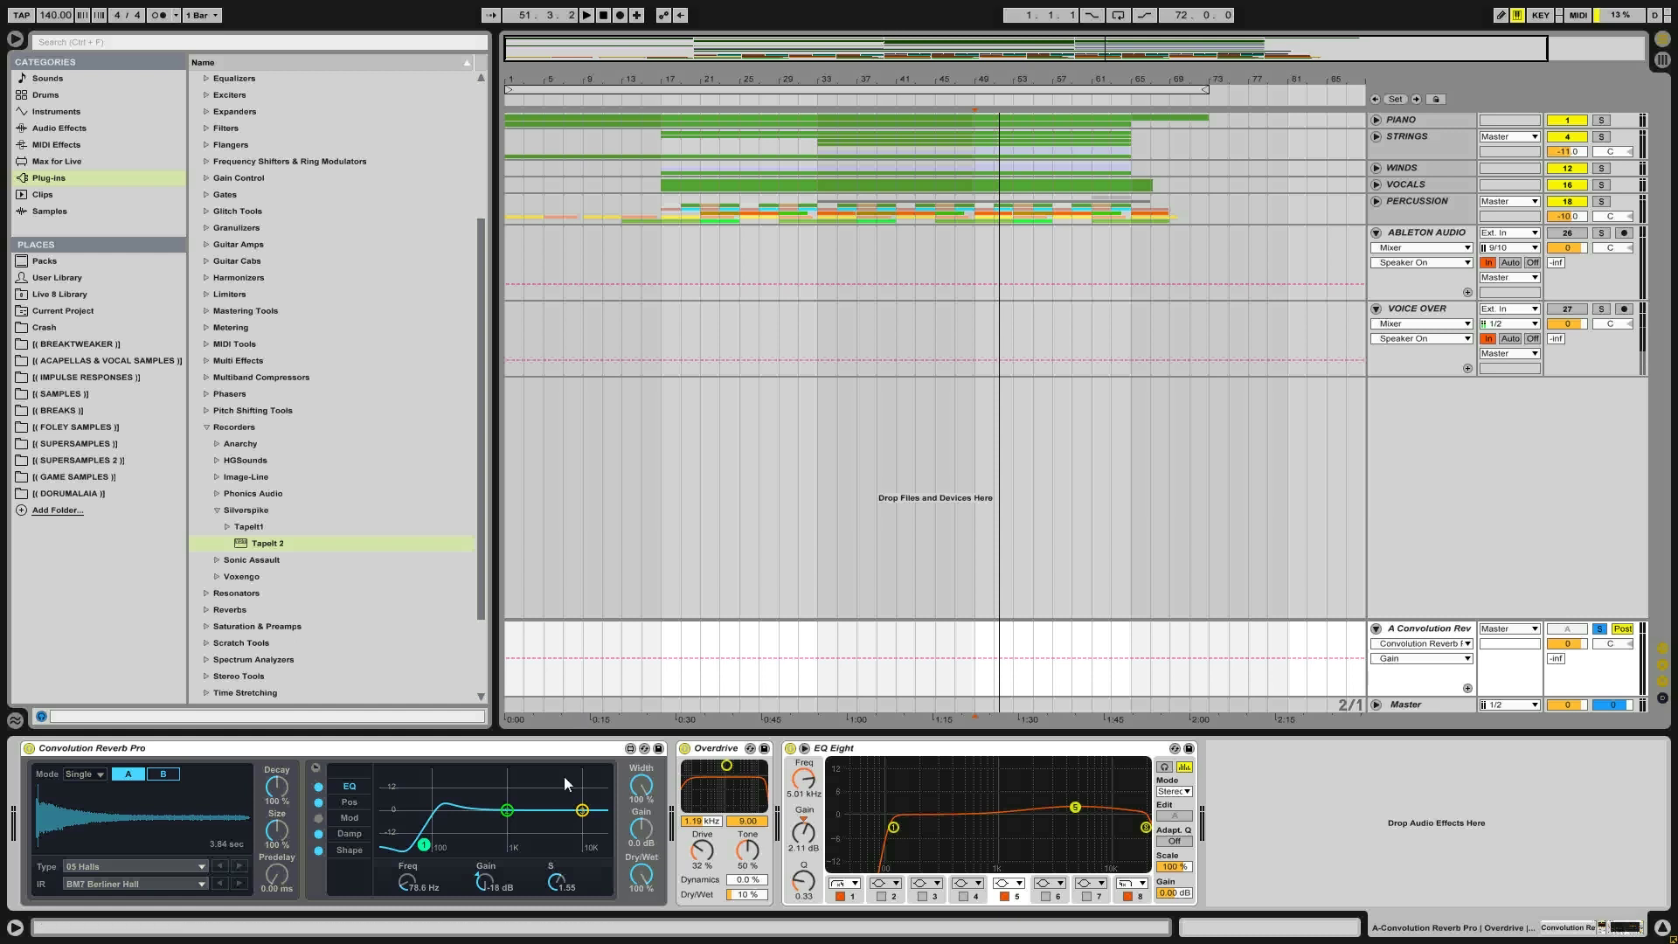
Play the reverb return and compare it with its Overdrive device switched off and back on
click(719, 752)
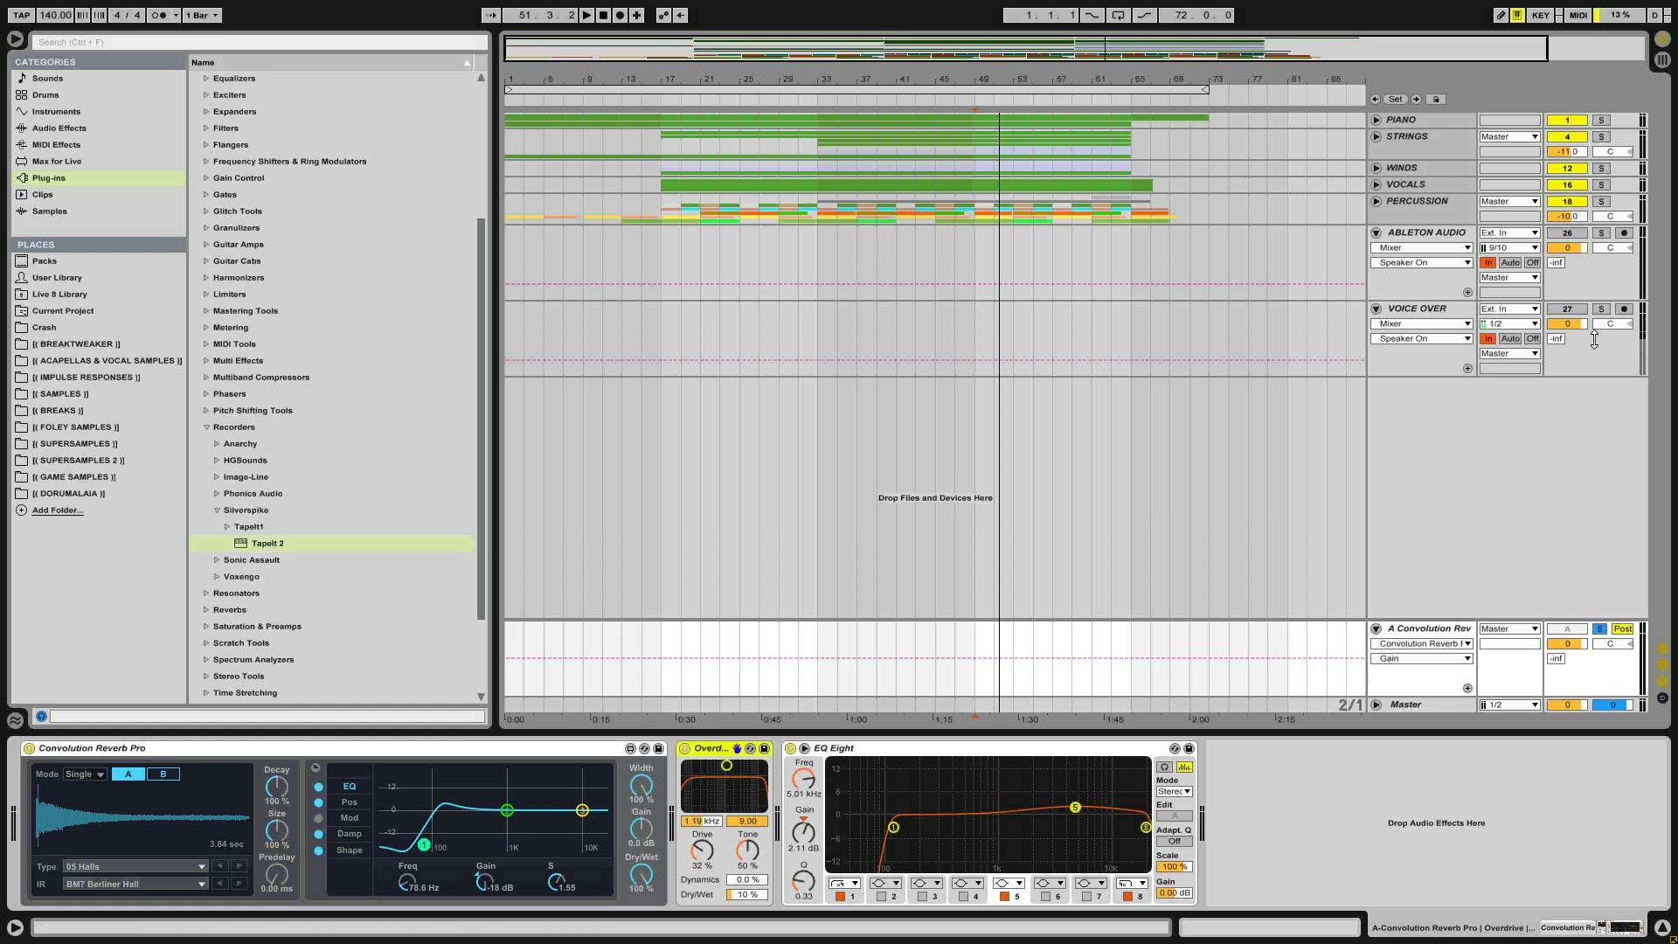
key(space)
click(685, 749)
click(687, 750)
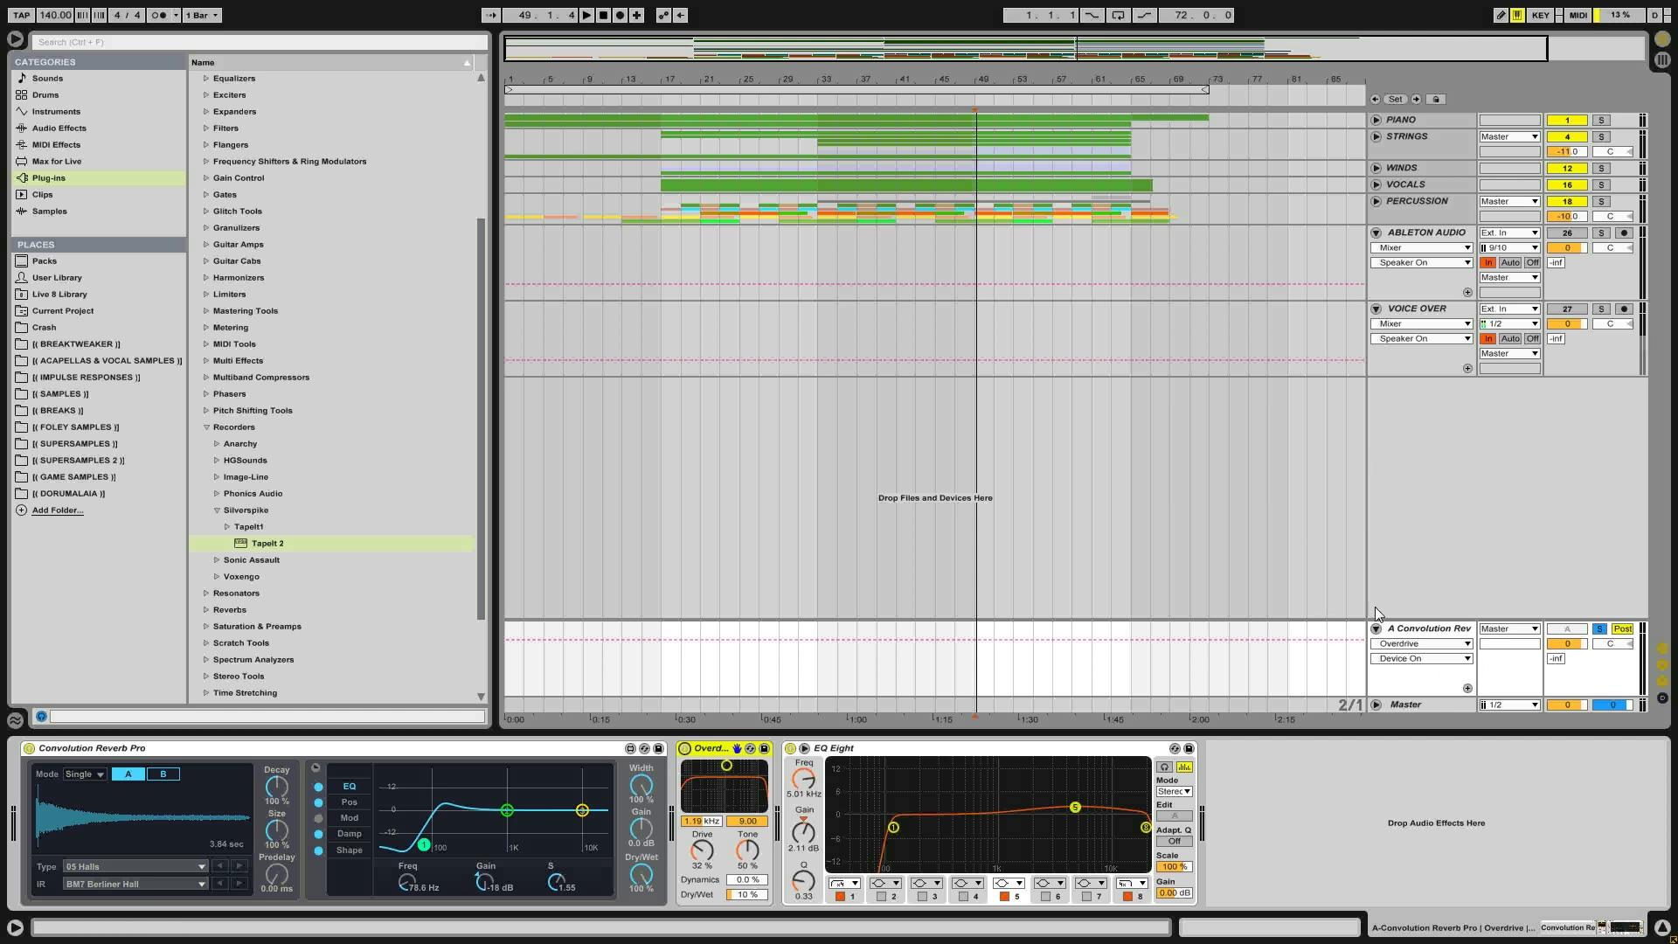
Select the Master track and examine the low-cut and high-cut bands of its EQ Eight
click(1409, 705)
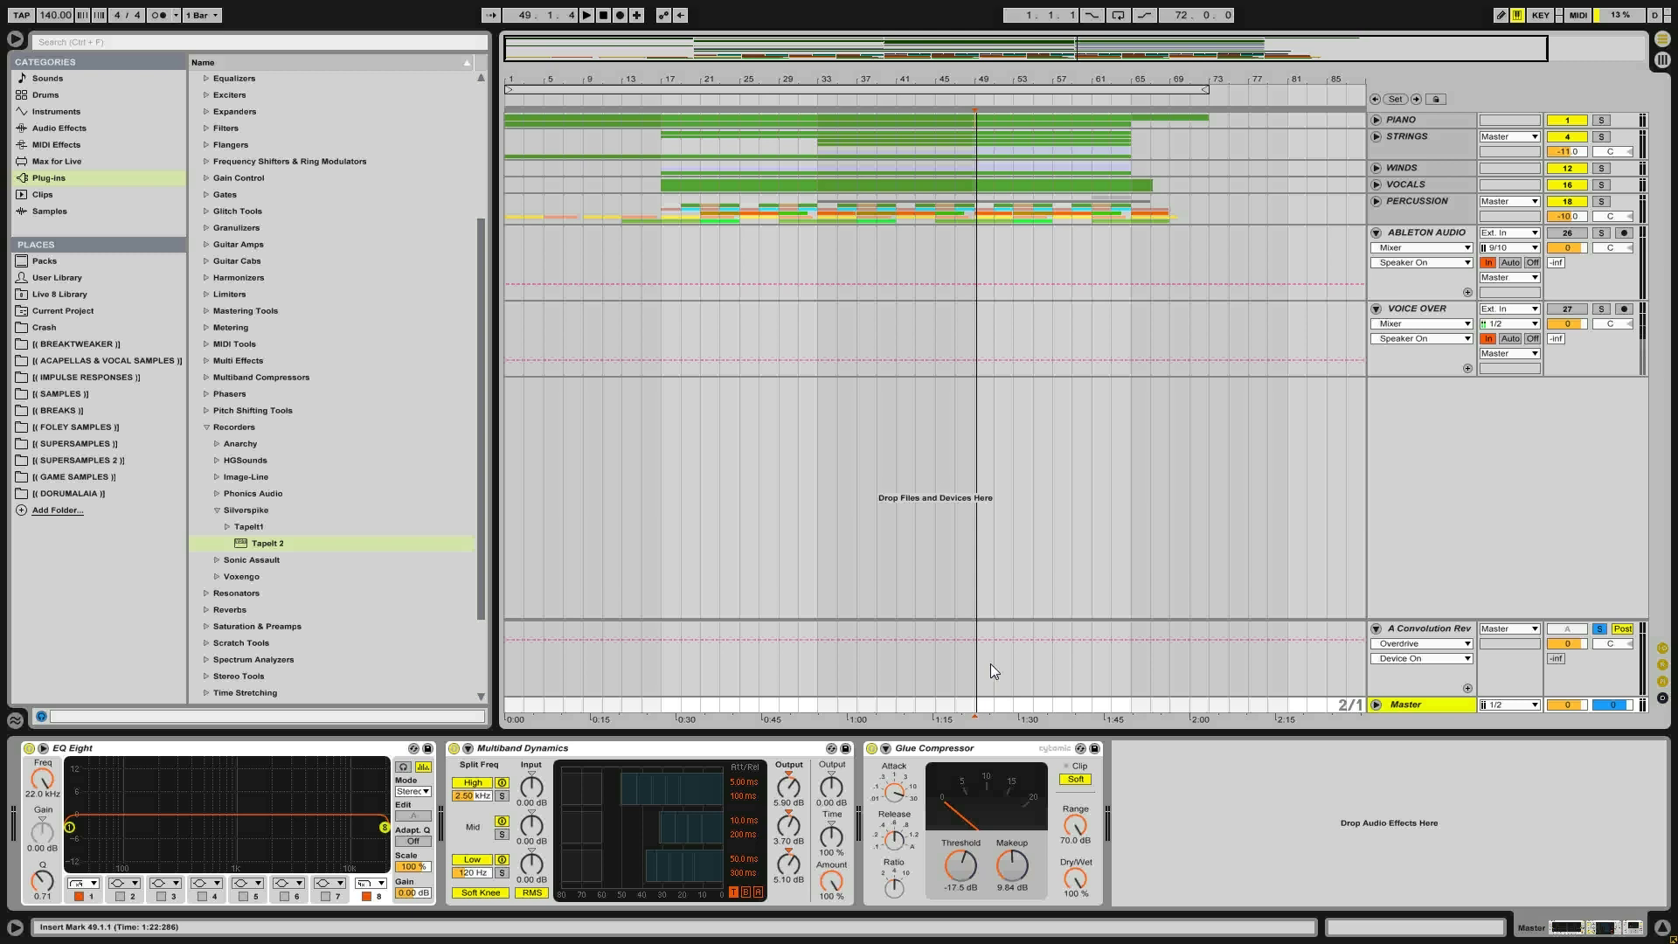
click(99, 750)
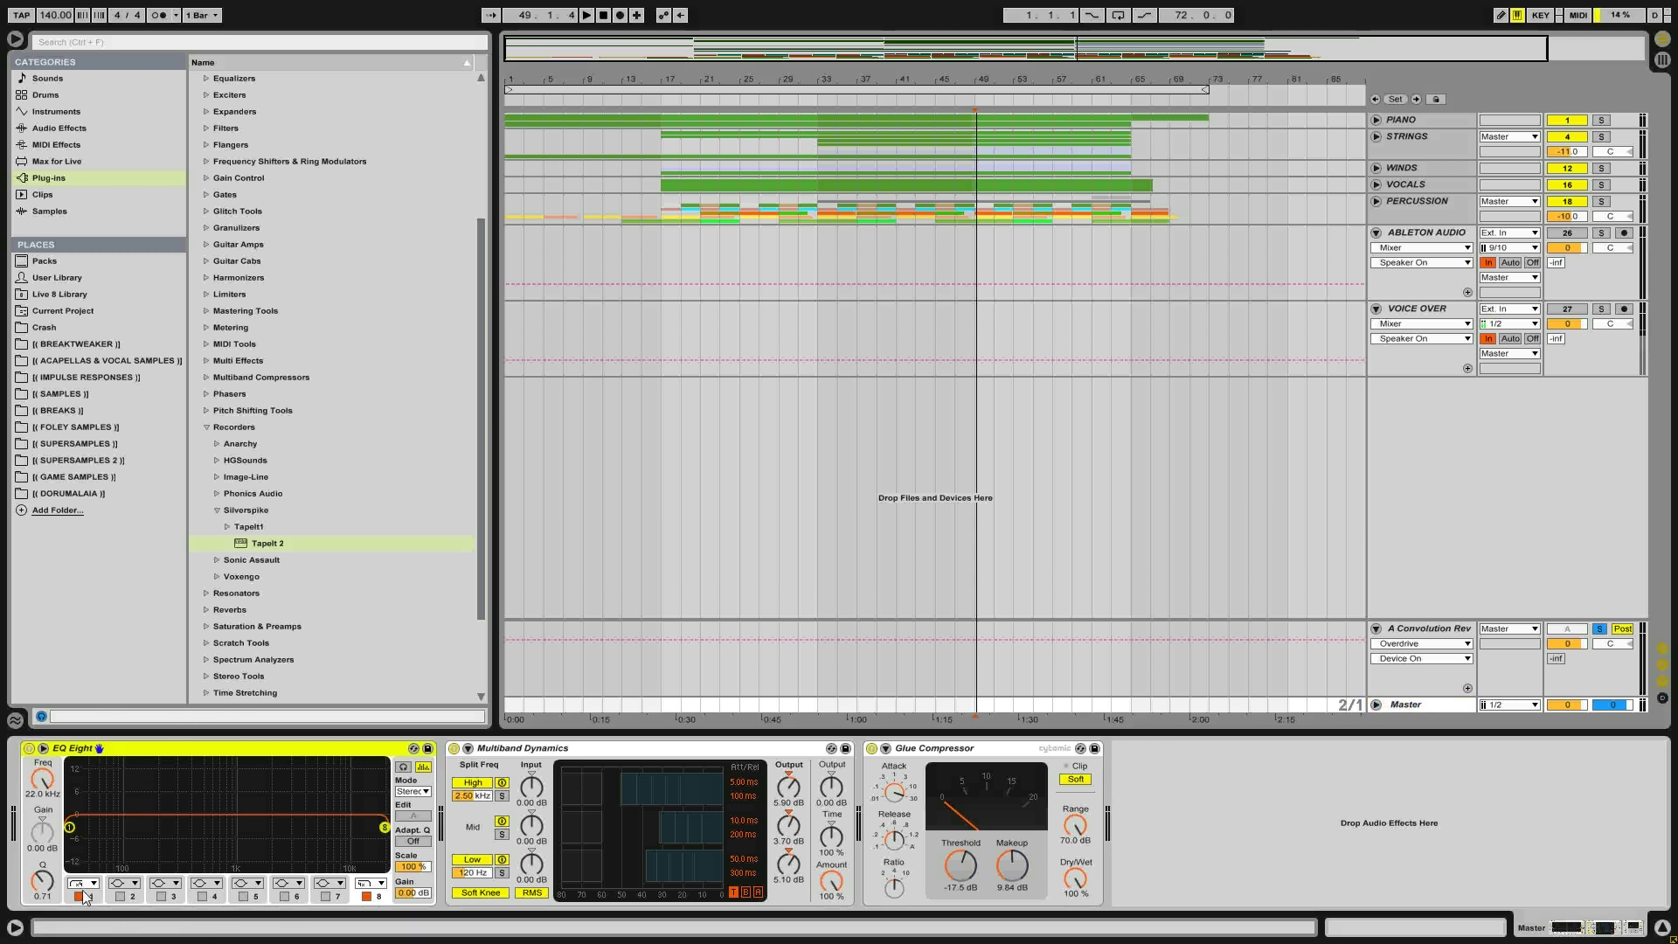
click(71, 828)
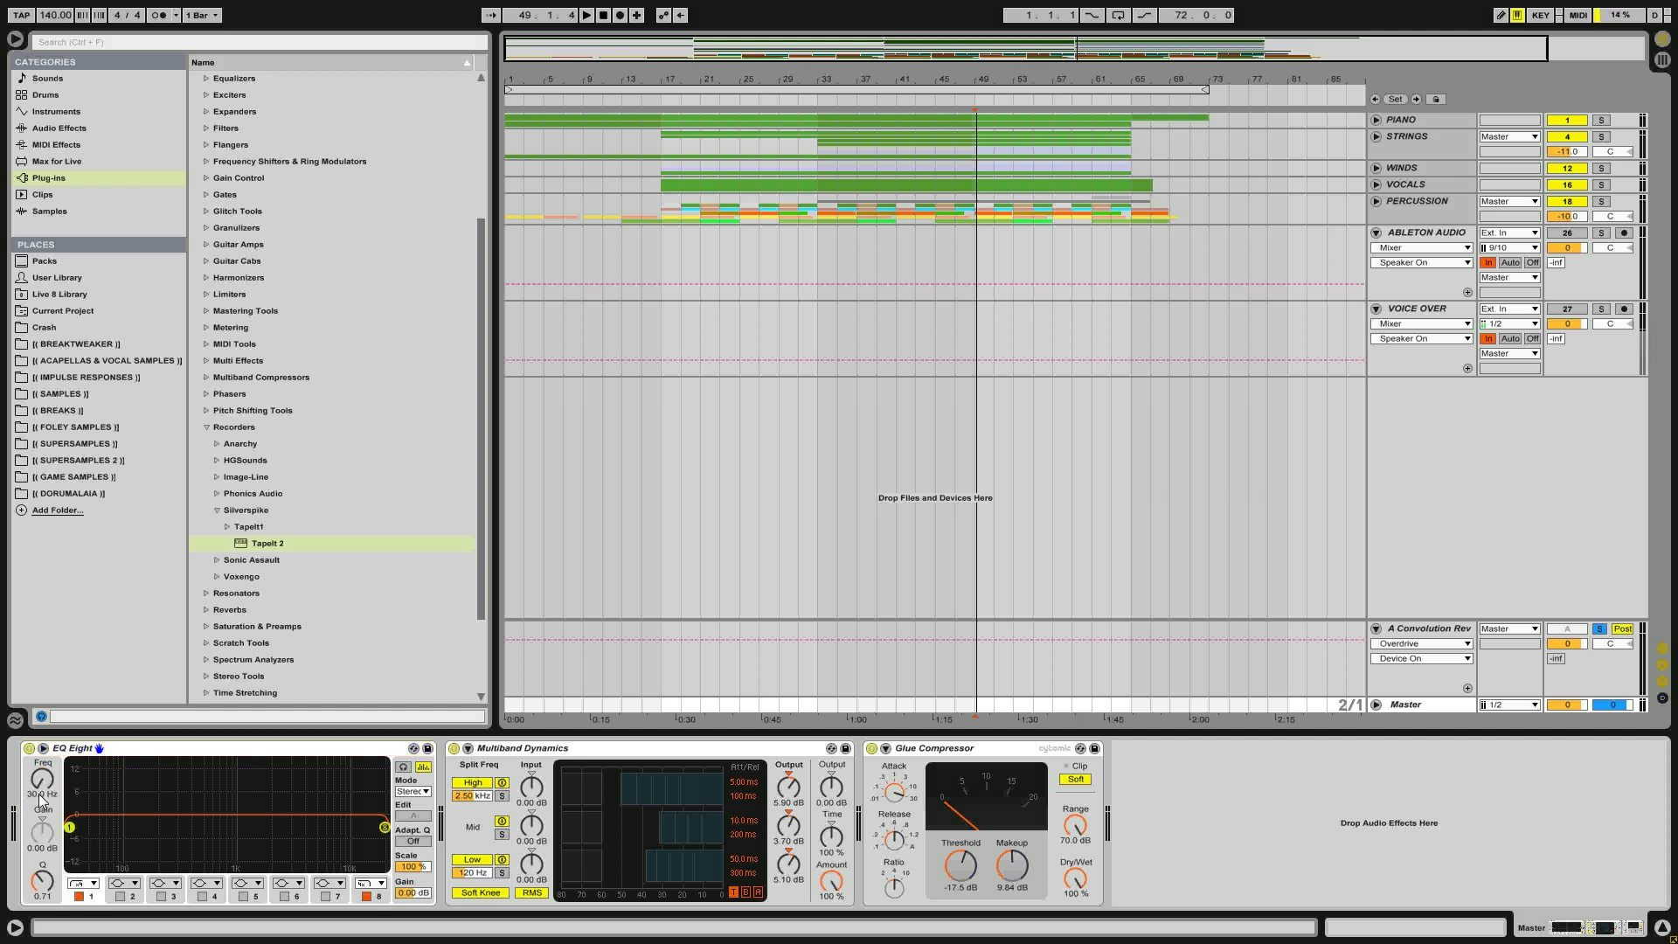
click(384, 827)
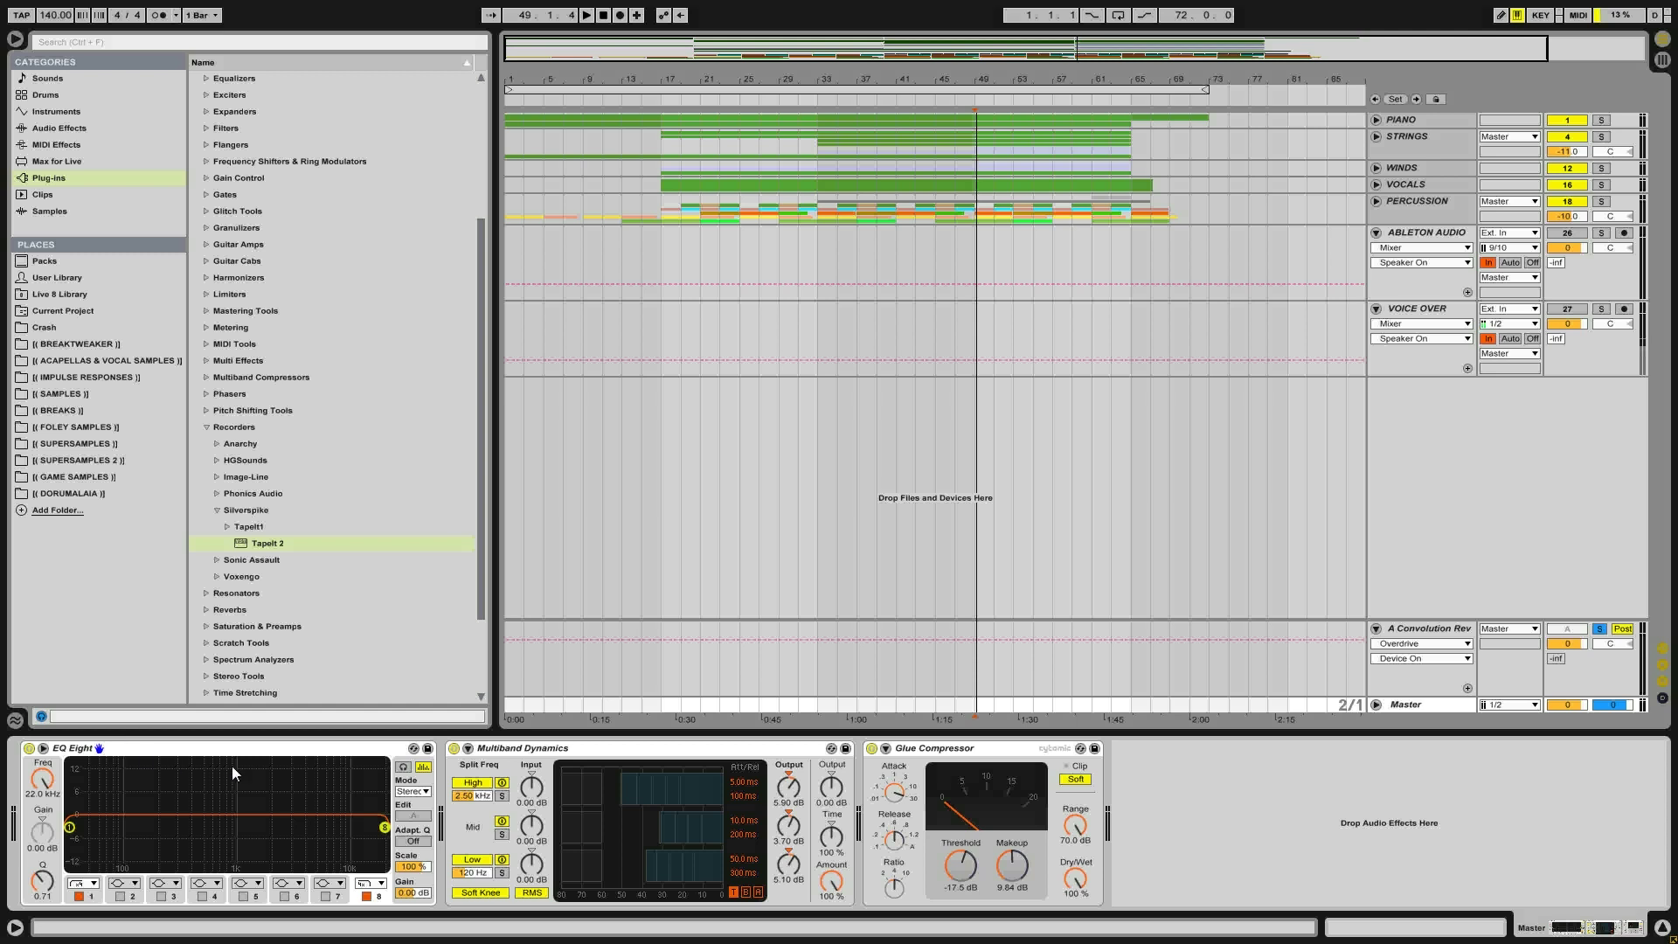
Clear the solo on the reverb return and compare the full mix with the master's Multiband Dynamics bypassed and re-enabled
click(524, 750)
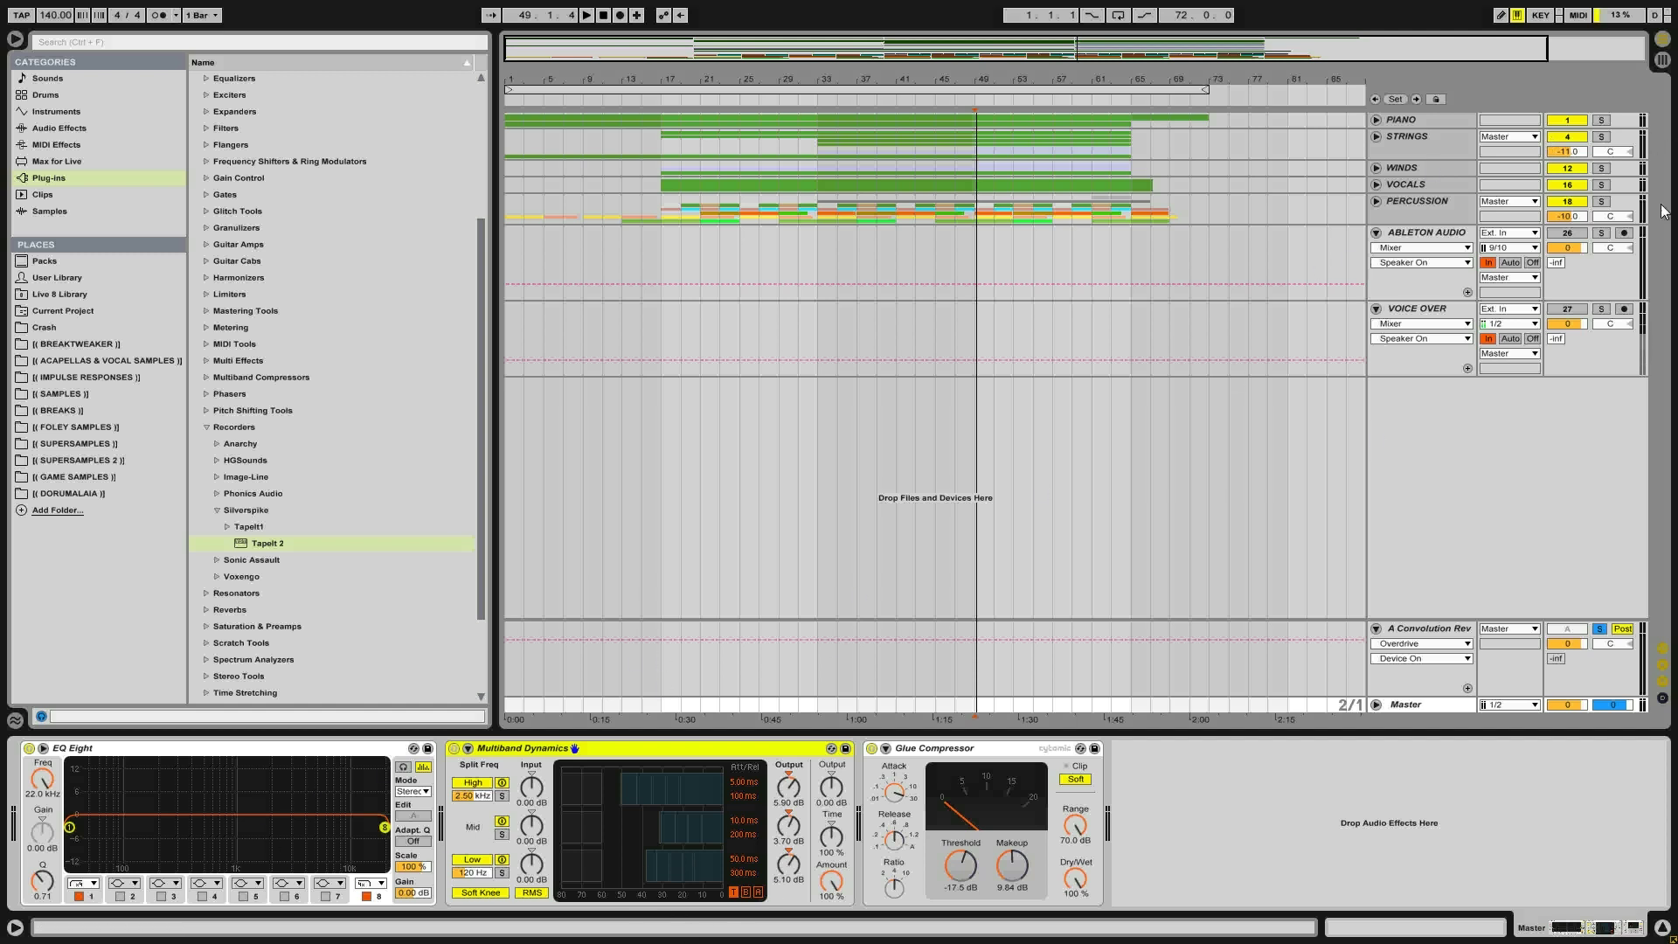
click(455, 749)
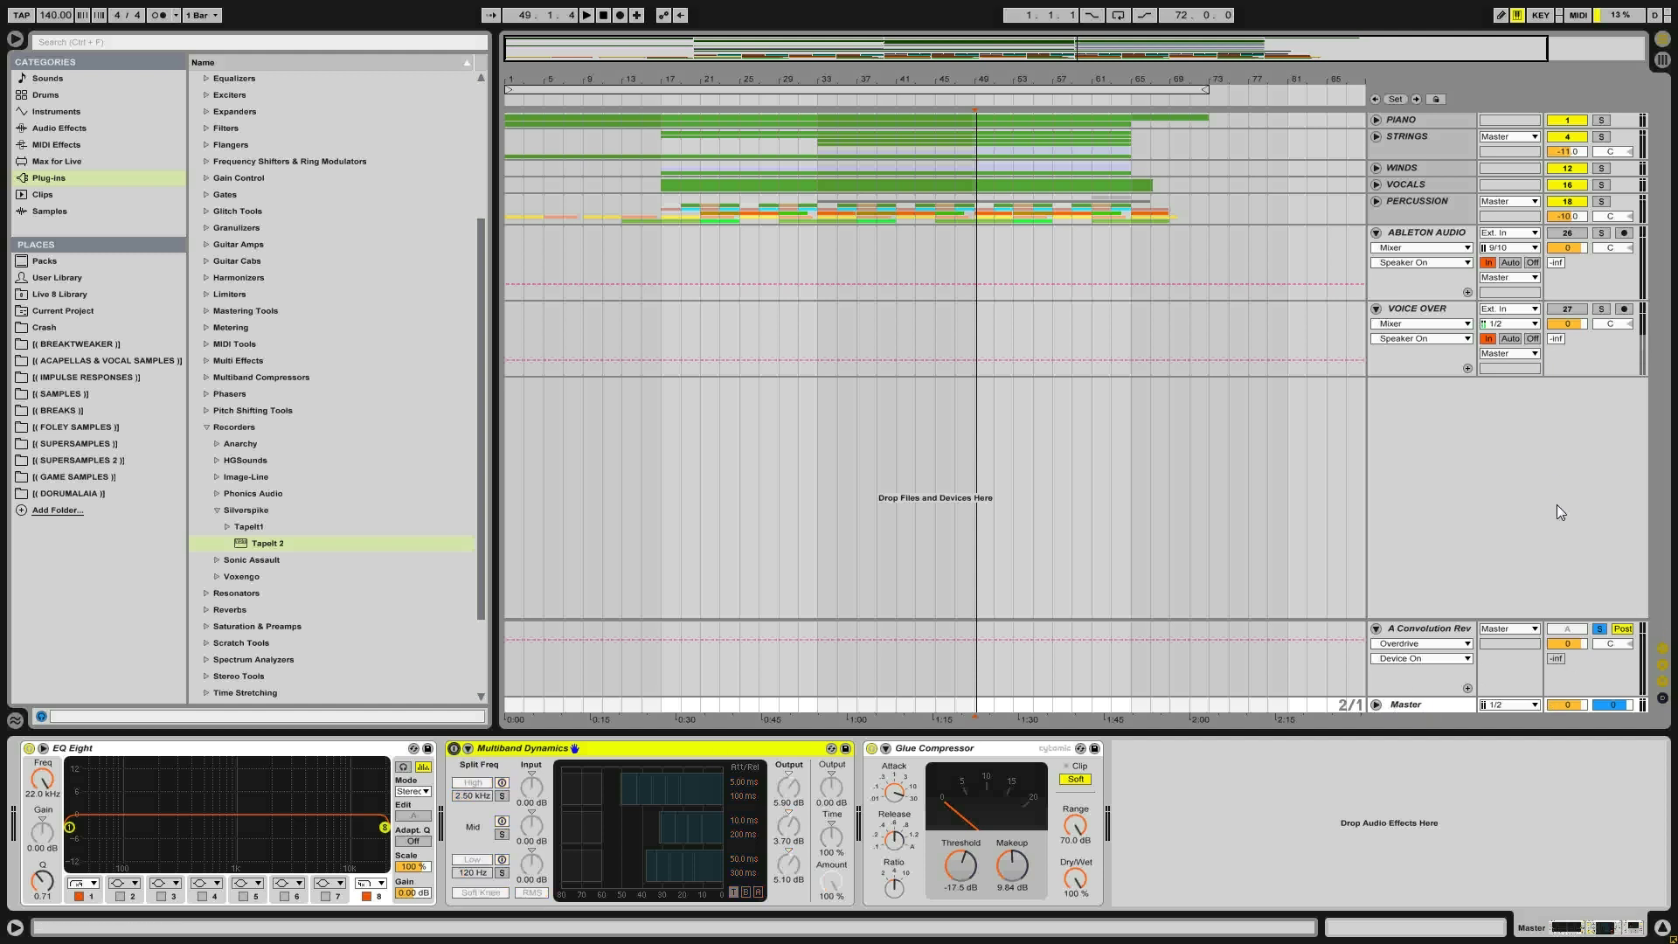
click(1602, 630)
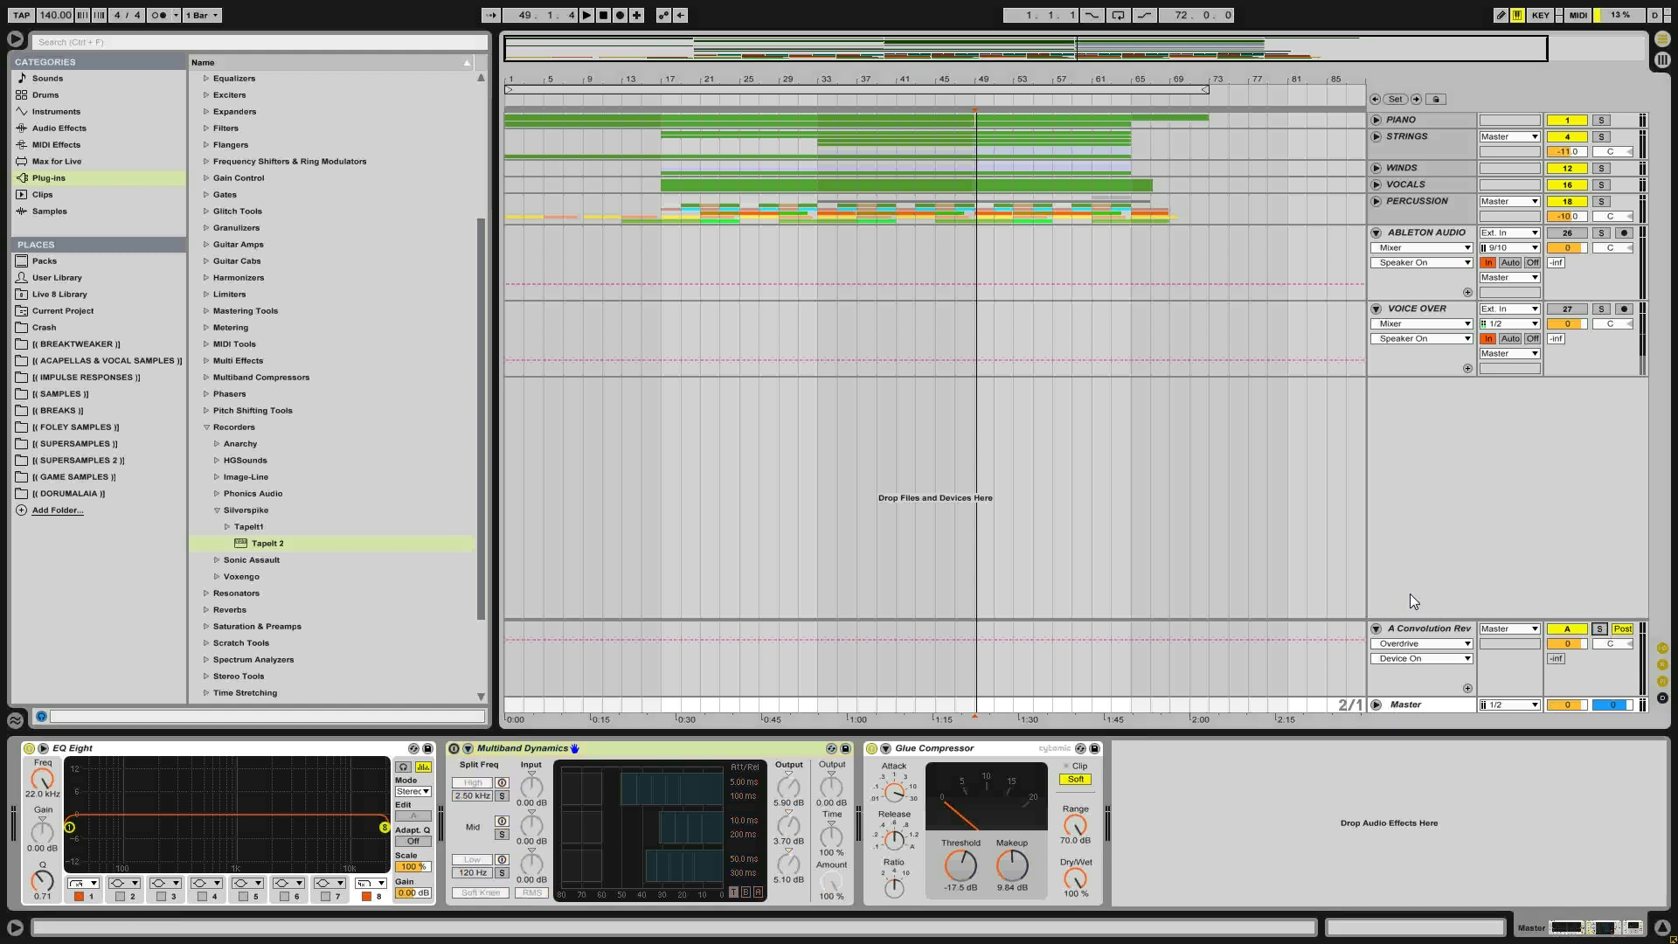
key(space)
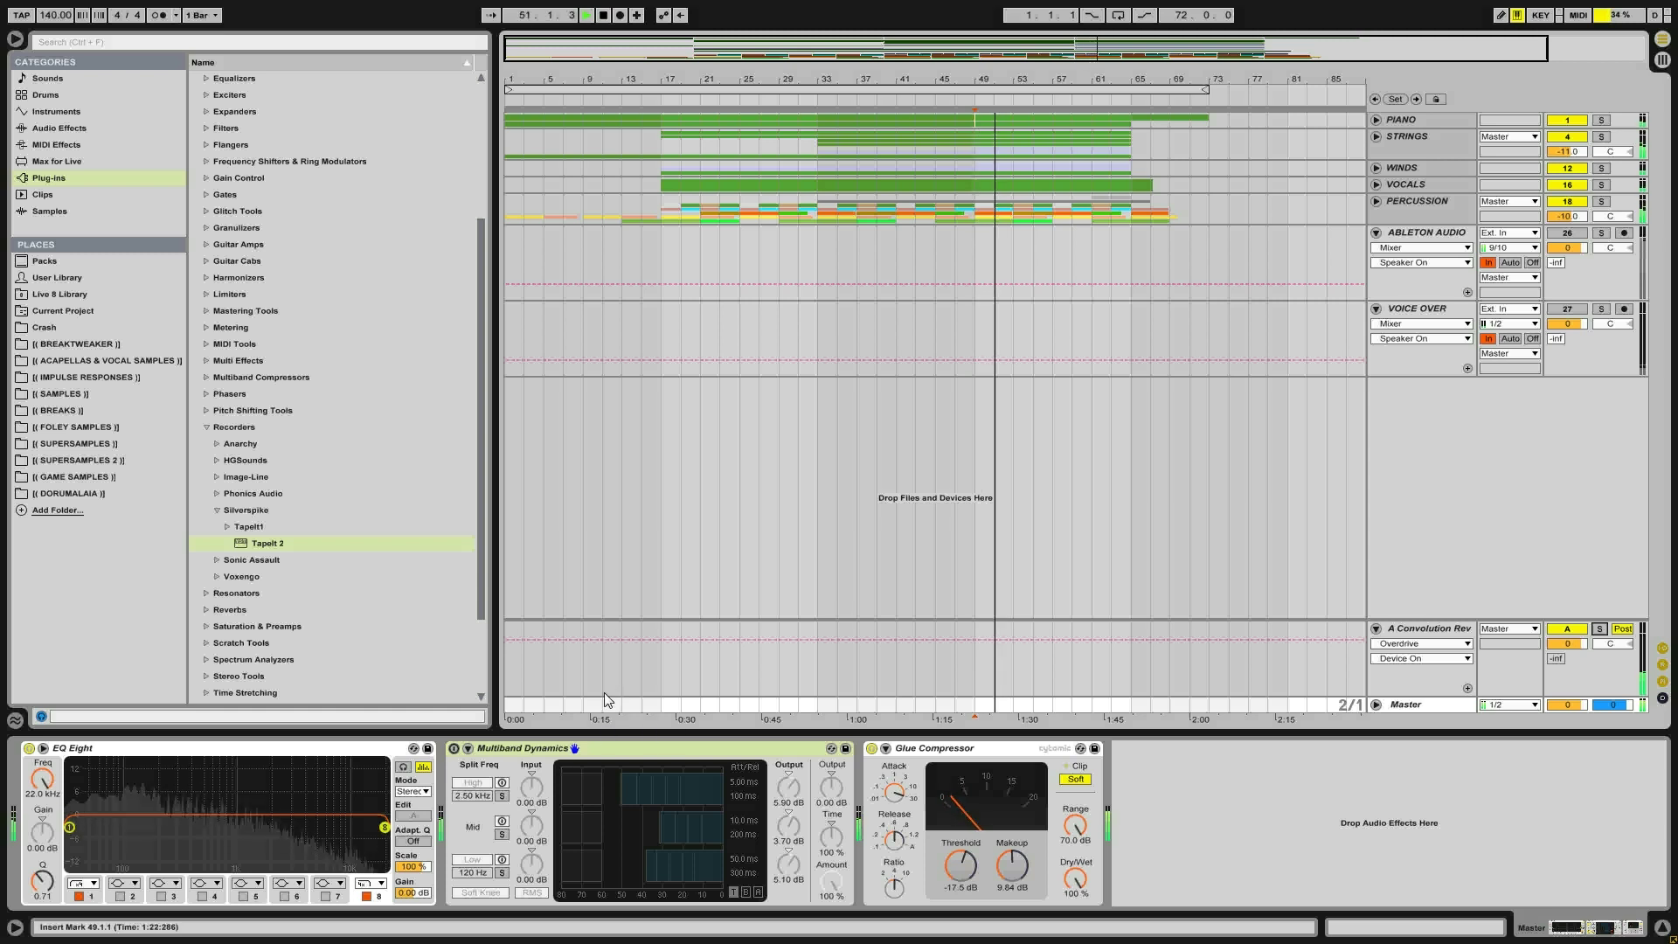
click(455, 750)
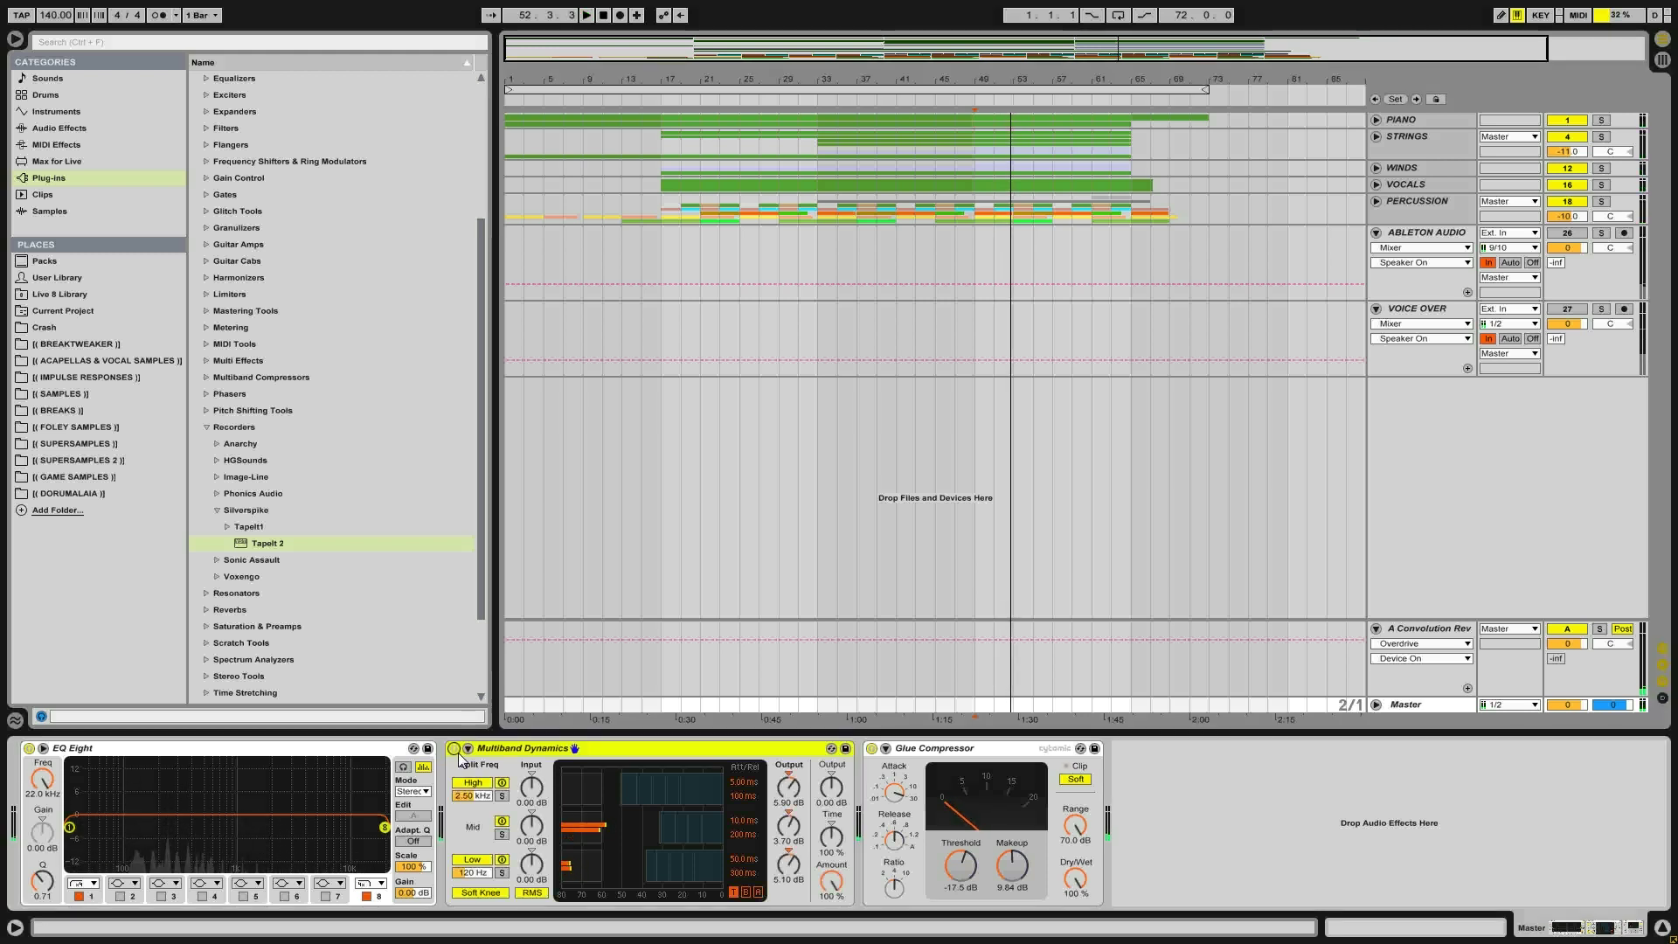
key(space)
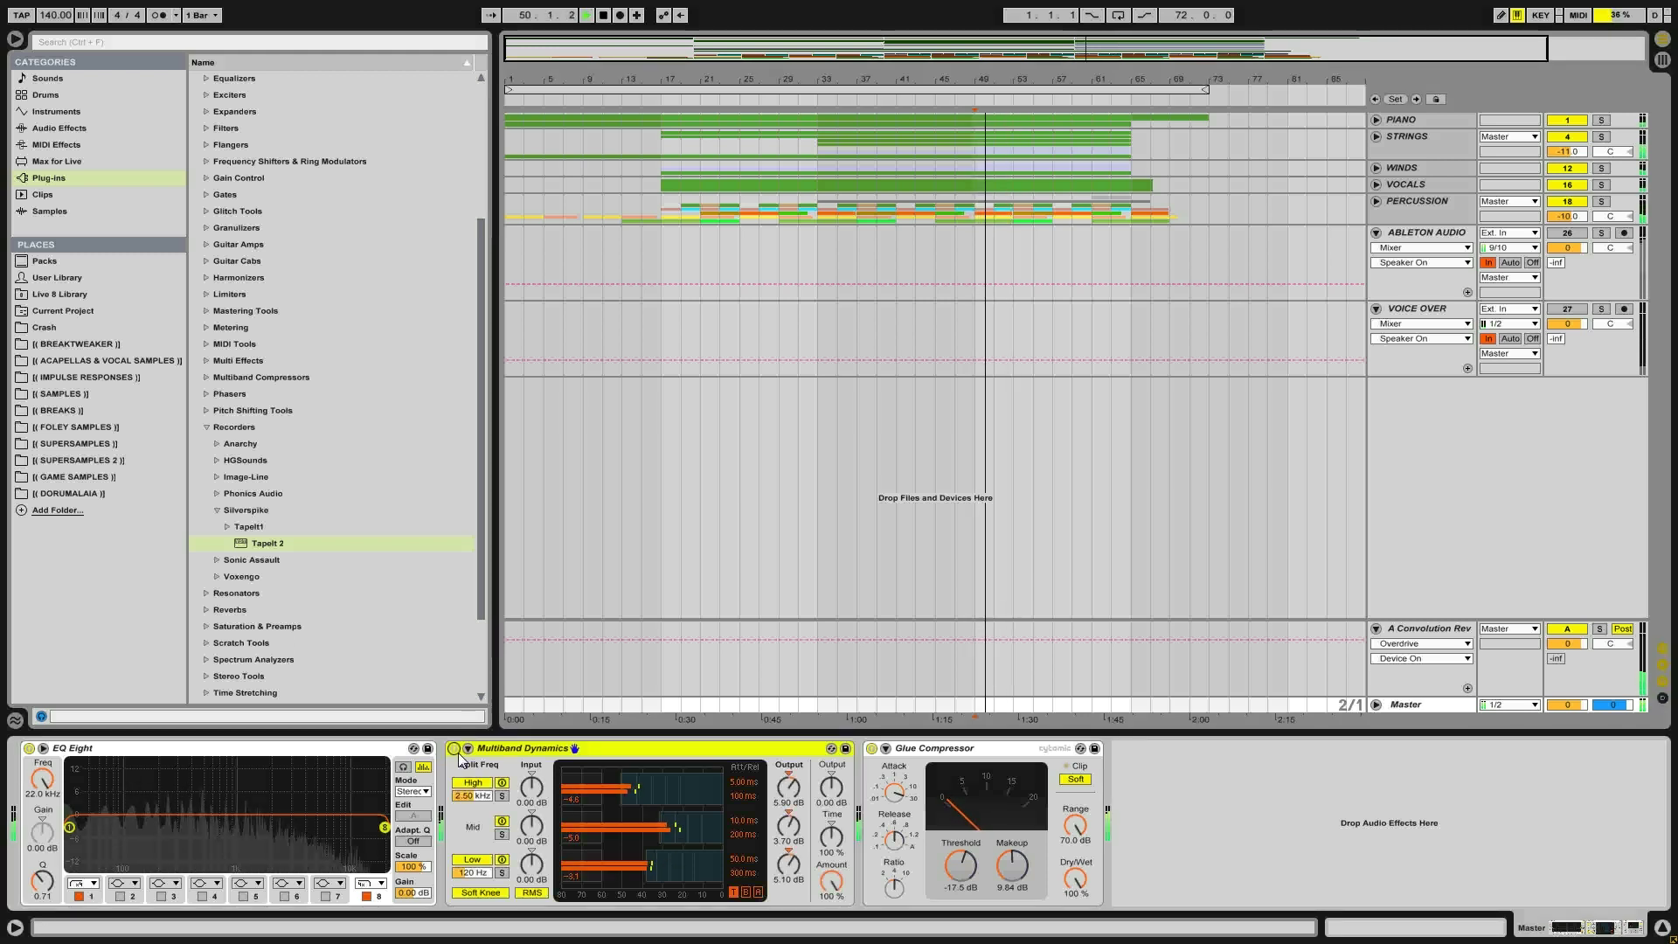
key(space)
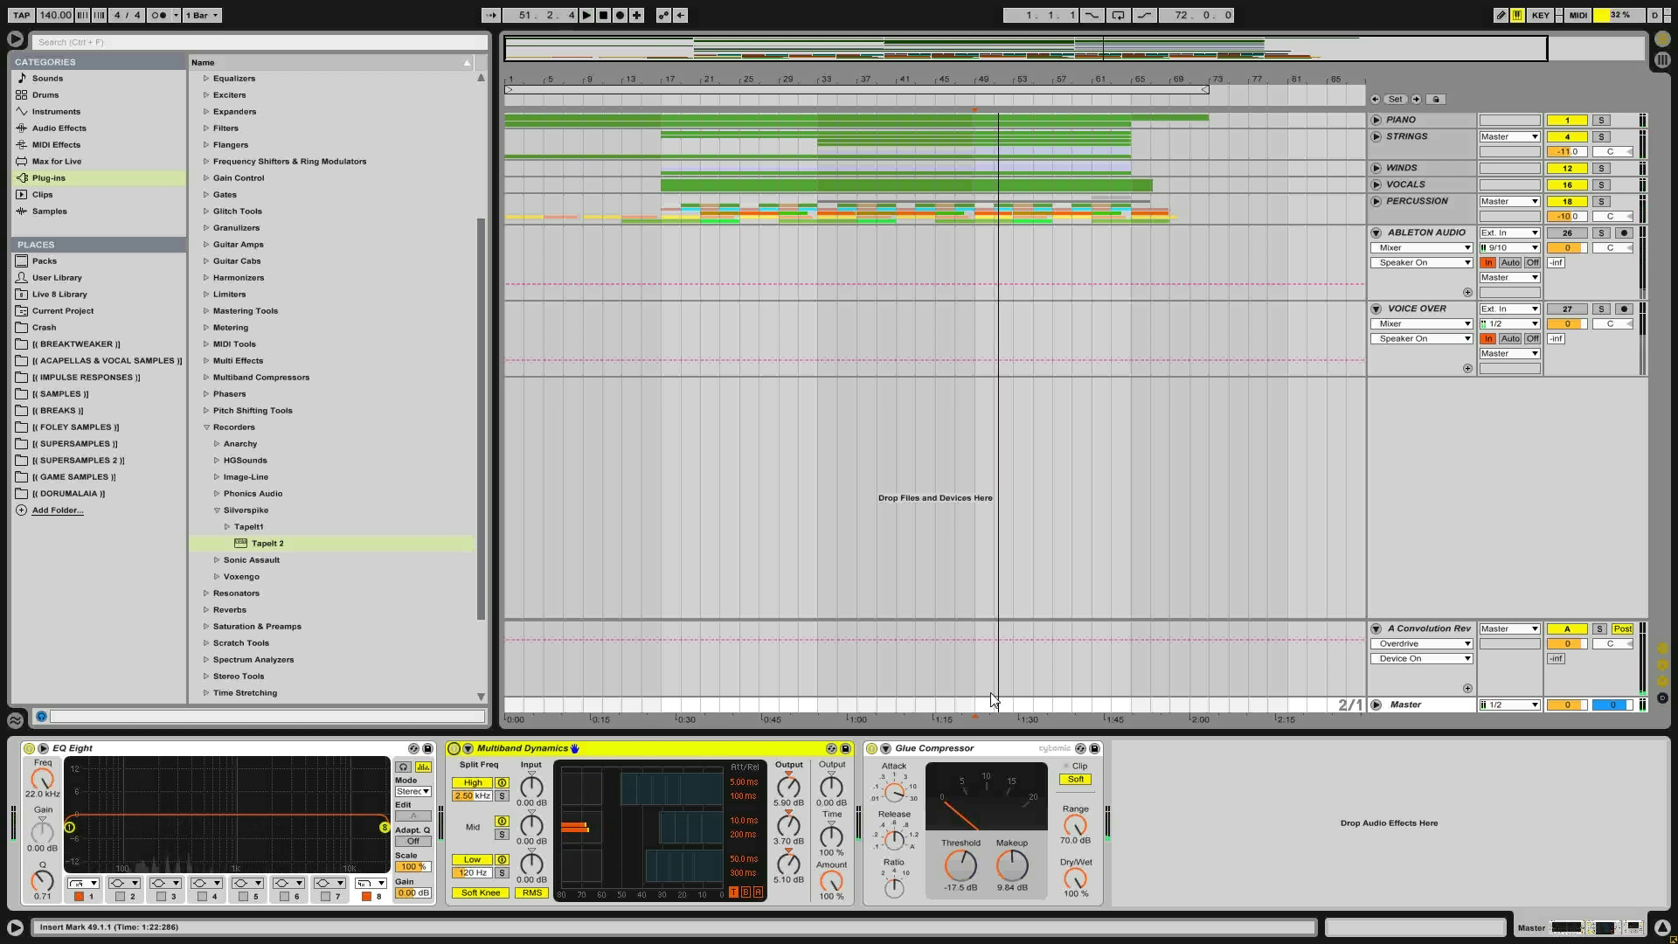
Examine the Glue Compressor on the Master track, including its attack and soft clip settings, while auditioning the mix from bar 49
click(950, 750)
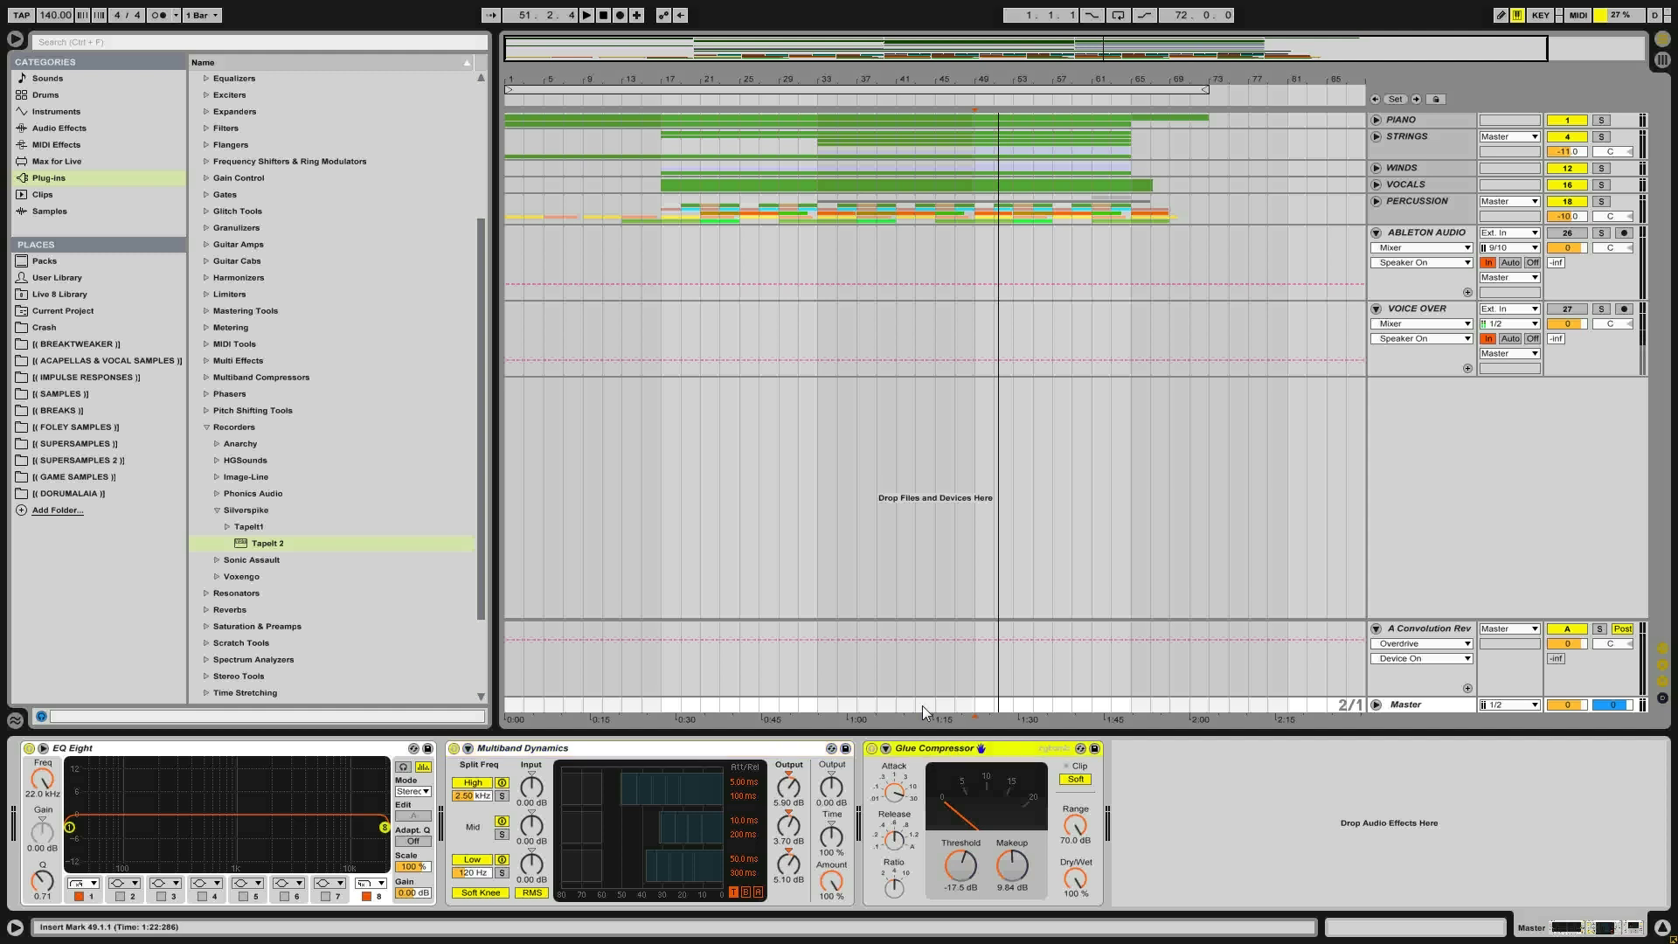
click(894, 798)
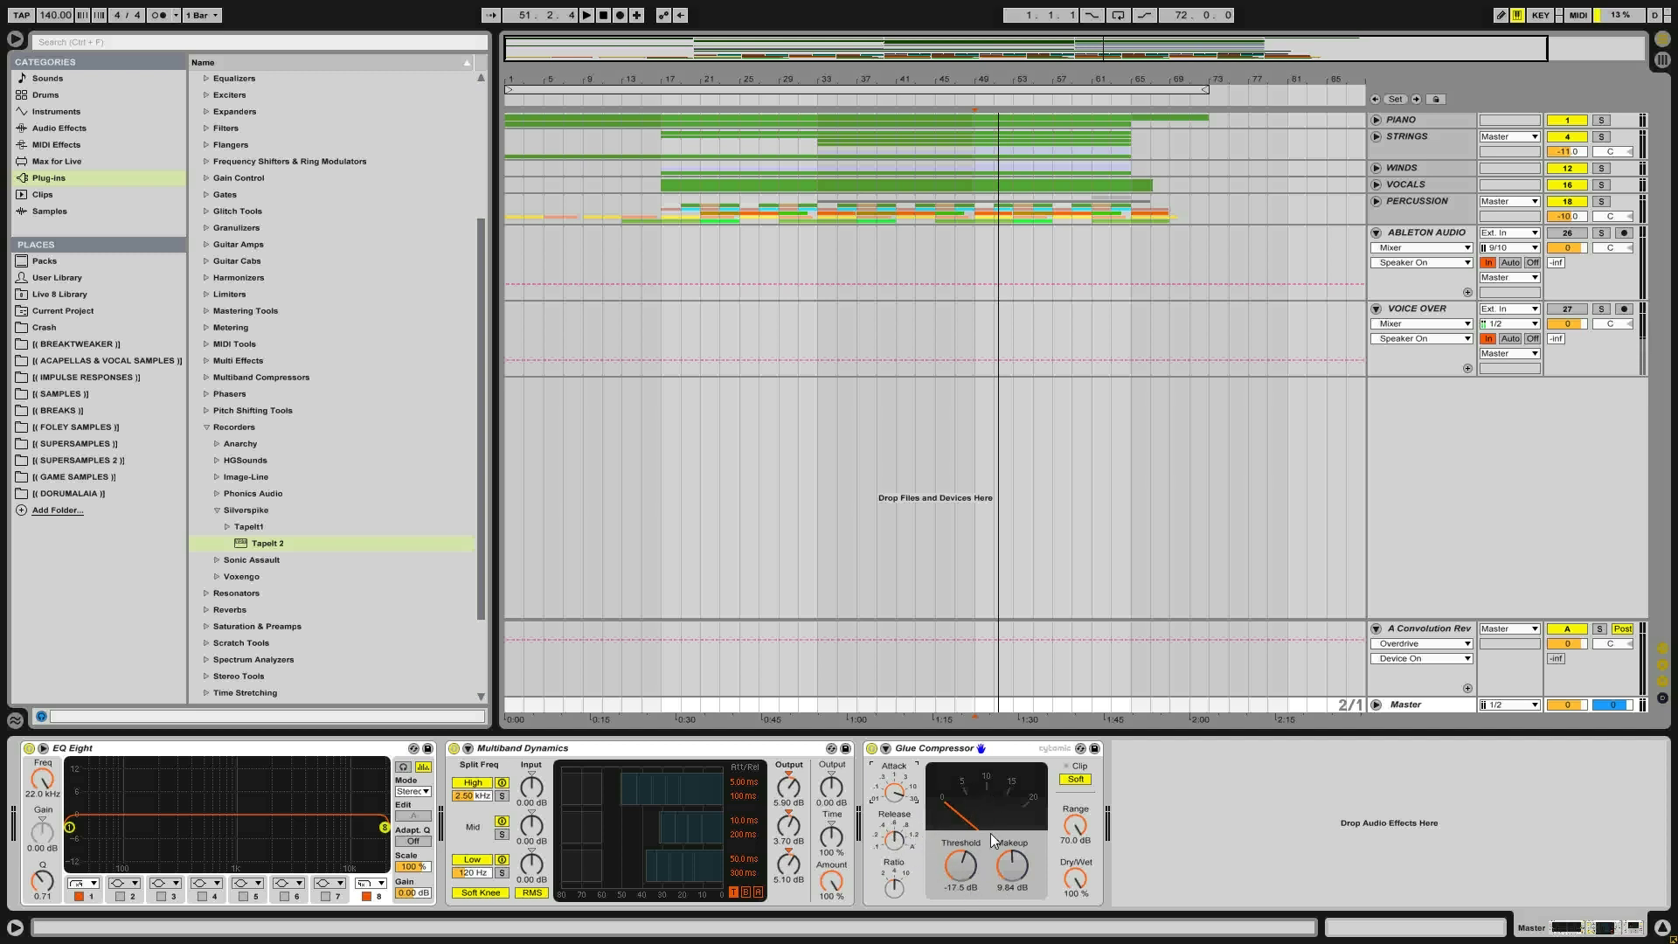
key(space)
key(space)
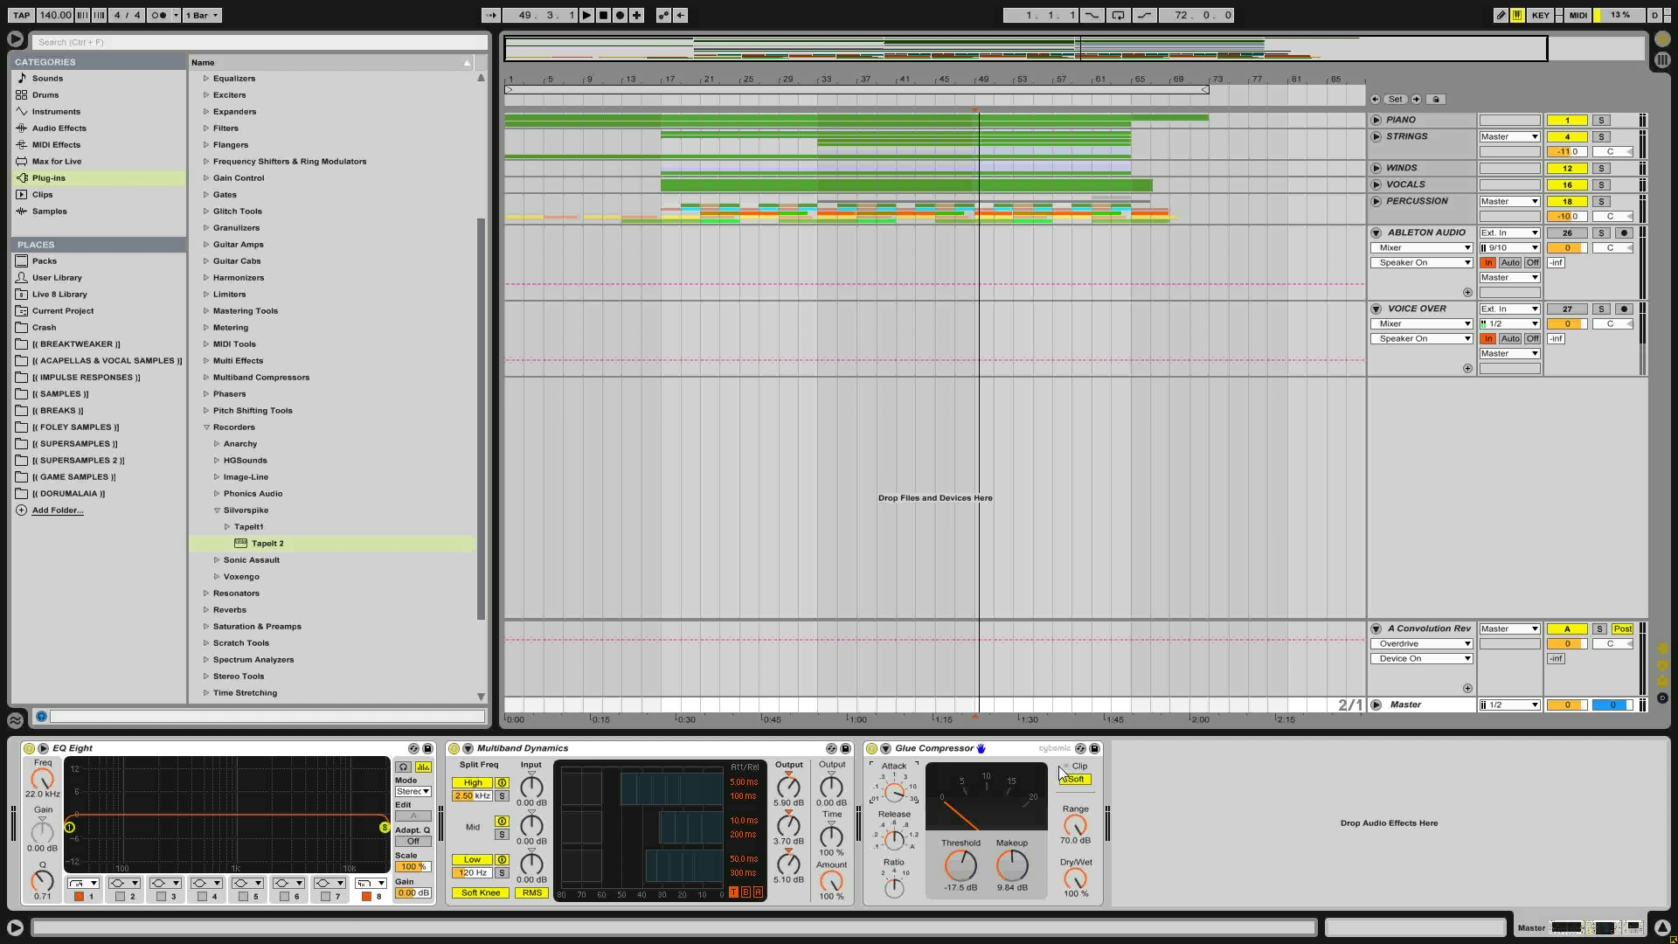
key(space)
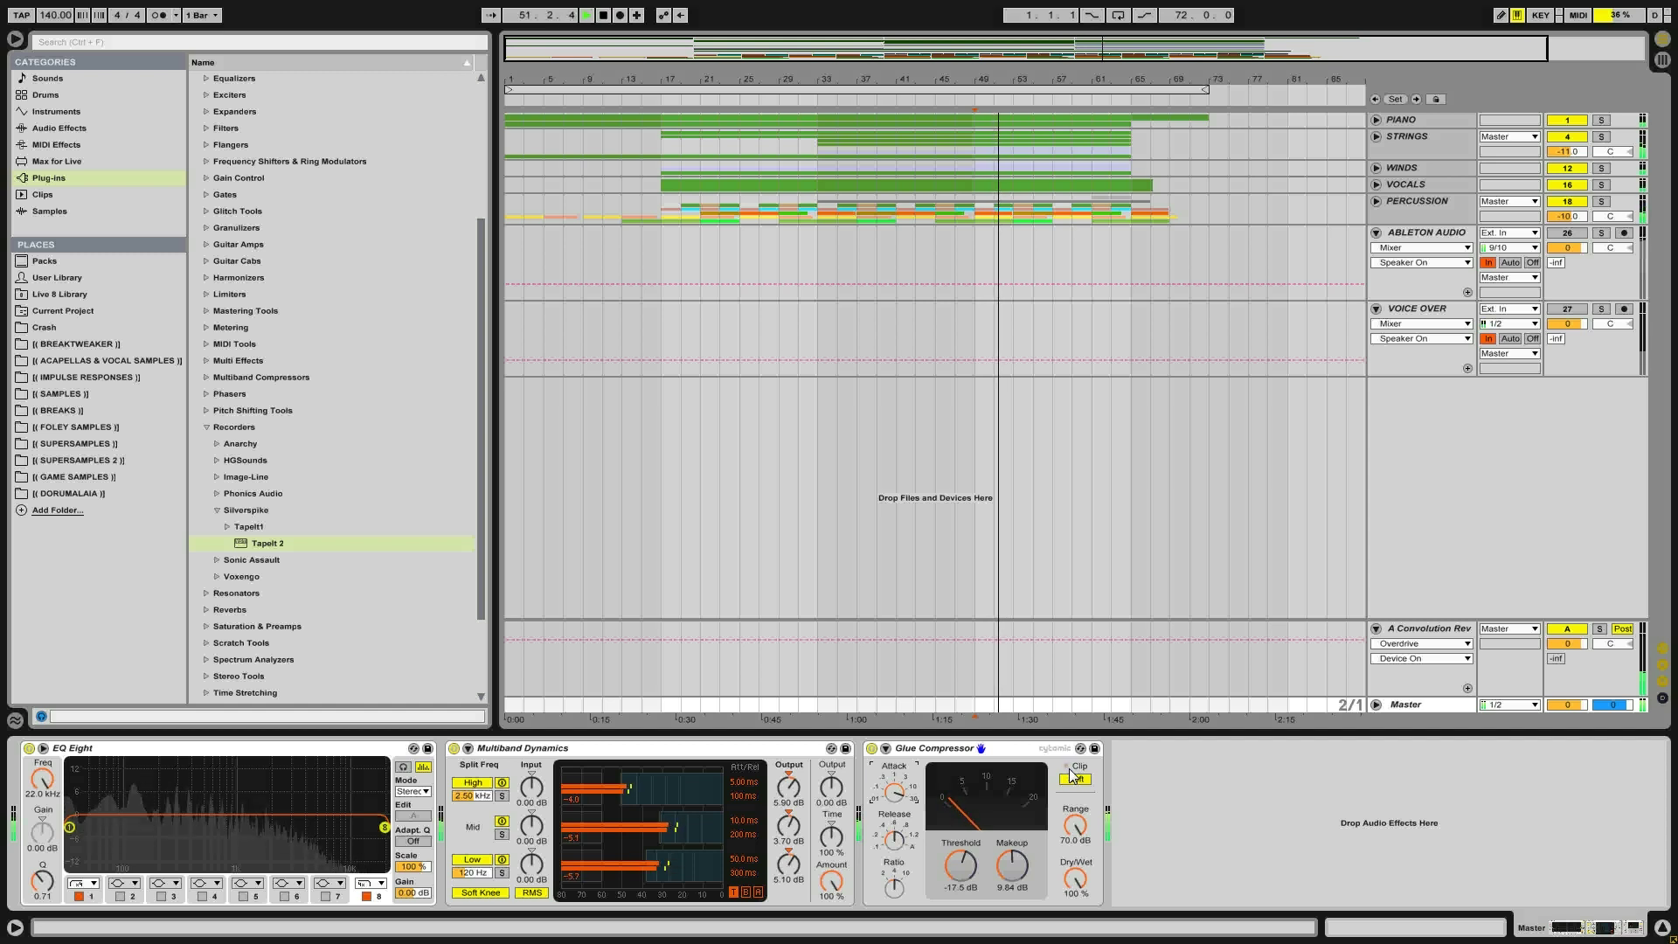
key(space)
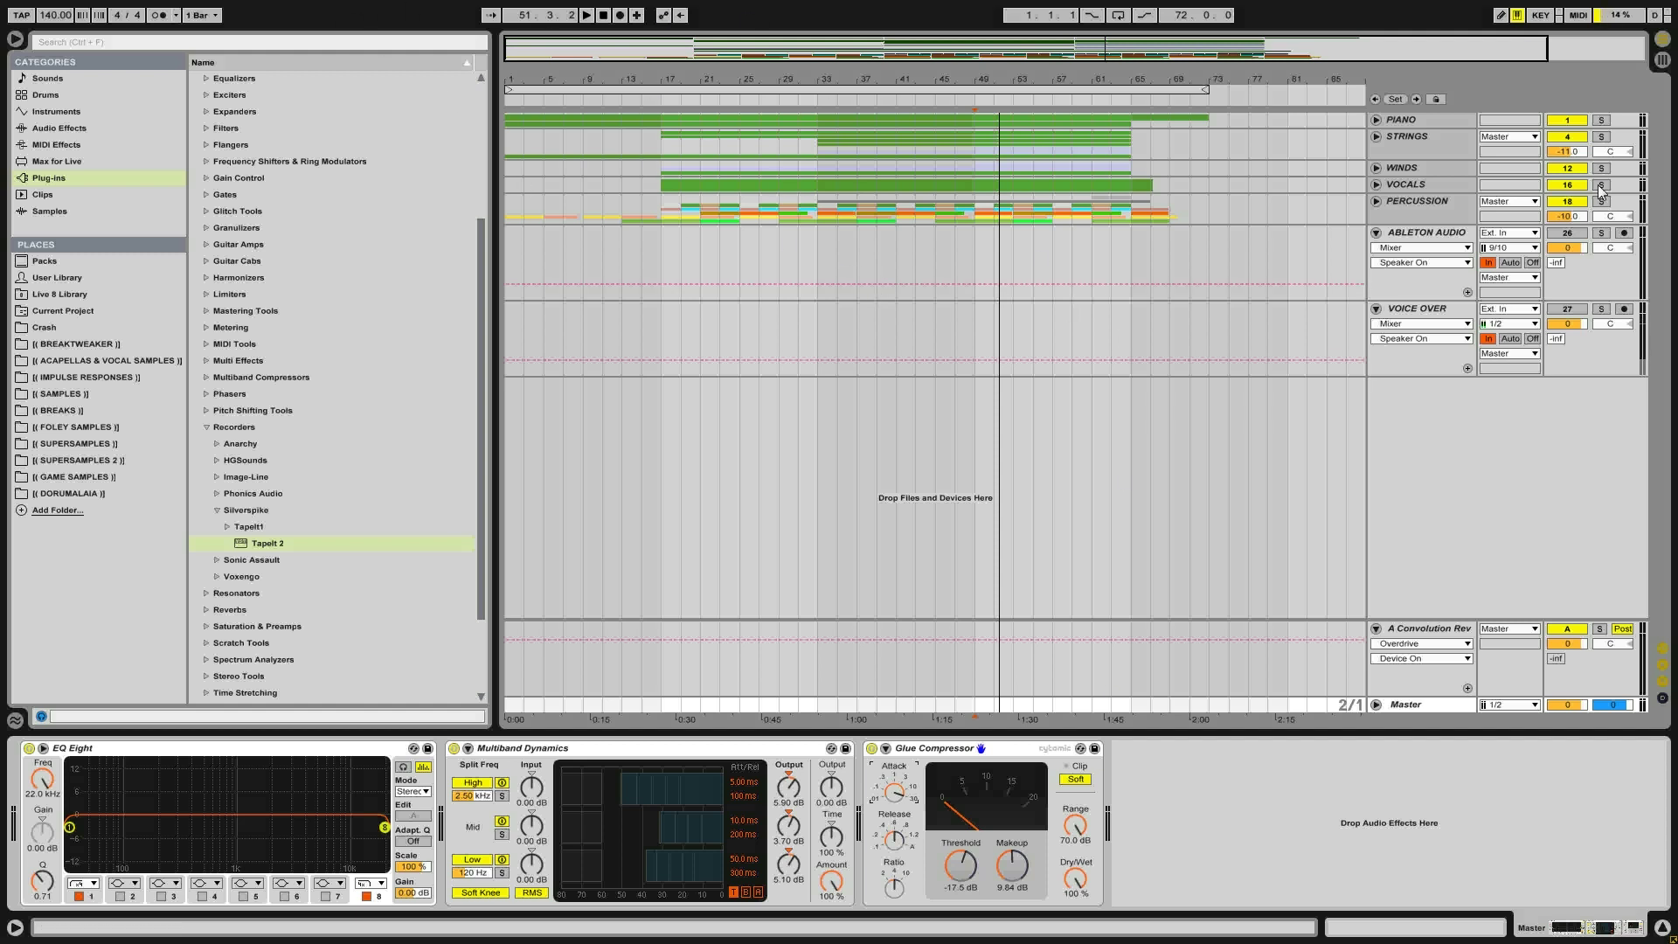
Set the insert marker back to bar 1 on the PIANO group
click(505, 126)
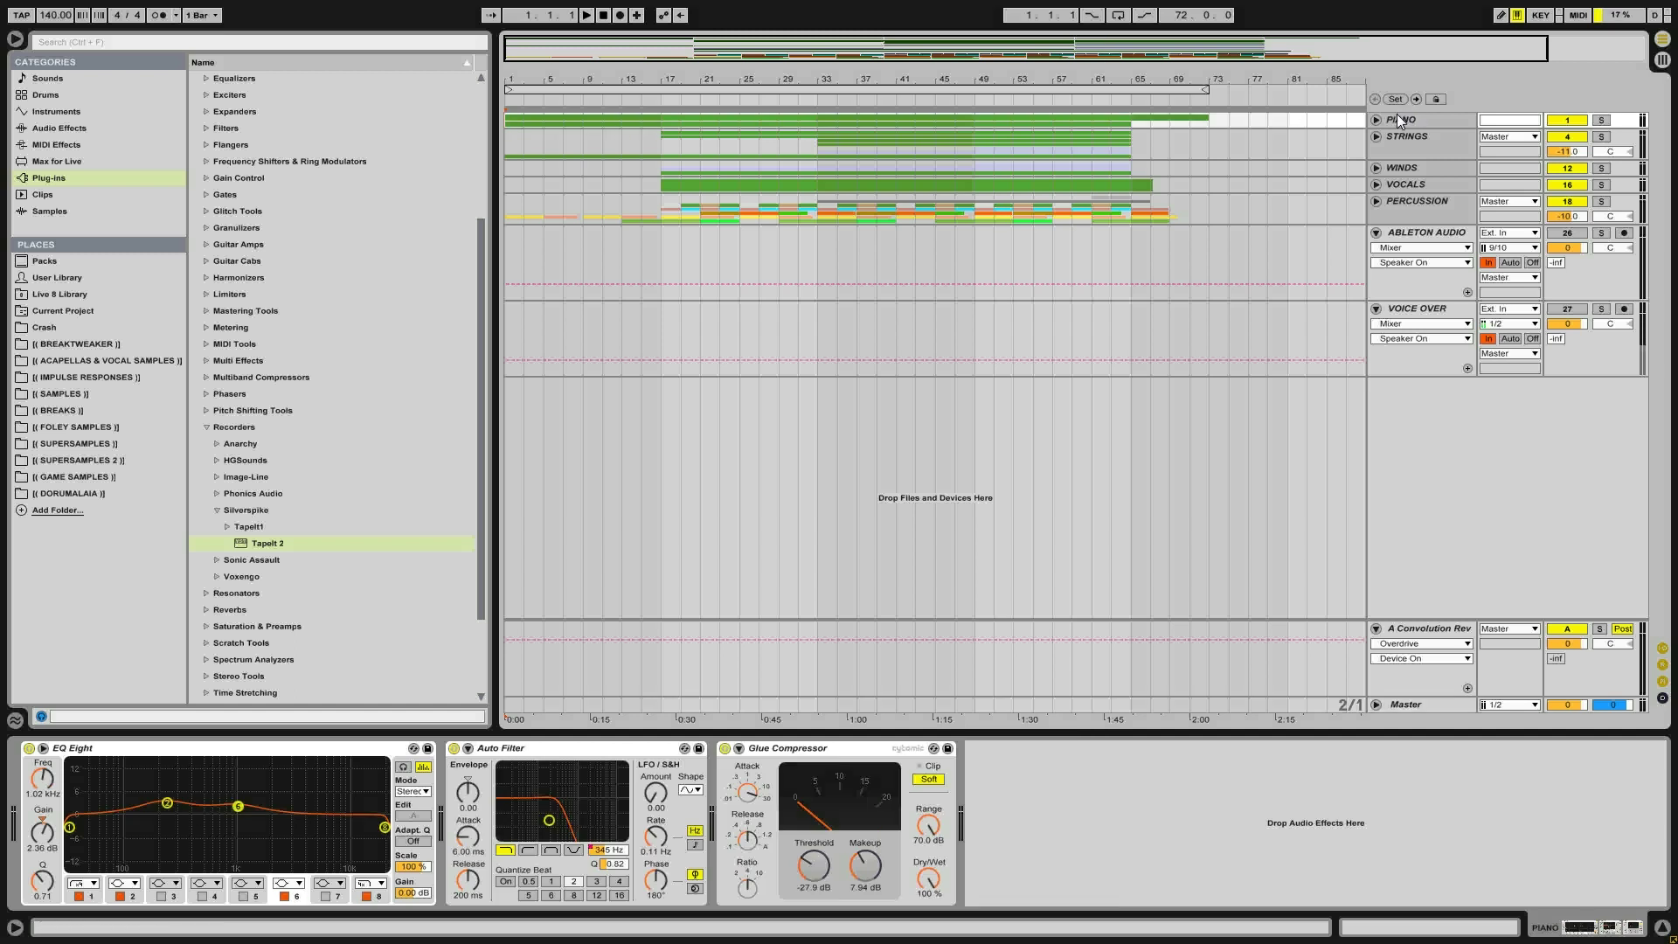